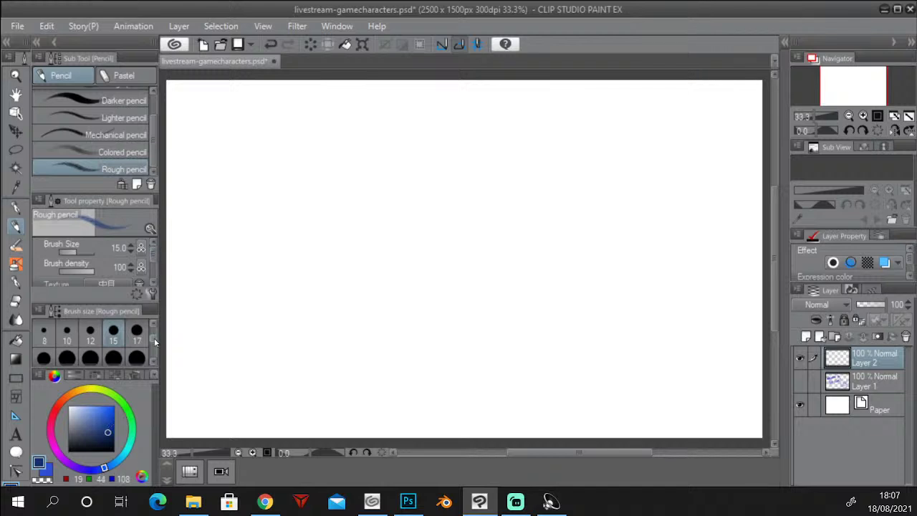
# Set the Rough pencil's brush size to 12 and sketch the head's construction circle with a tapered jaw beneath it.
pyautogui.moveTo(456, 195)
pyautogui.mouseDown()
pyautogui.moveTo(447, 245)
pyautogui.moveTo(459, 193)
pyautogui.moveTo(480, 215)
pyautogui.mouseUp()
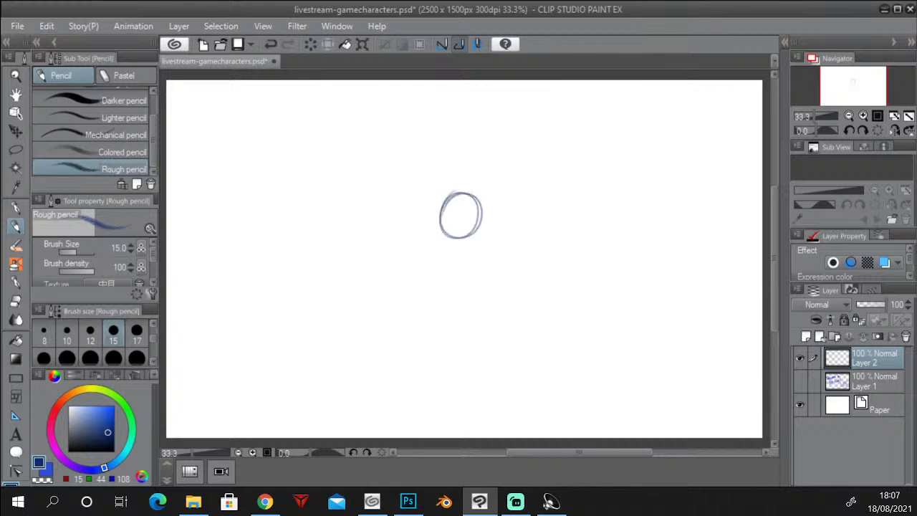
pyautogui.hotkey('ctrl', 'z')
pyautogui.click(92, 336)
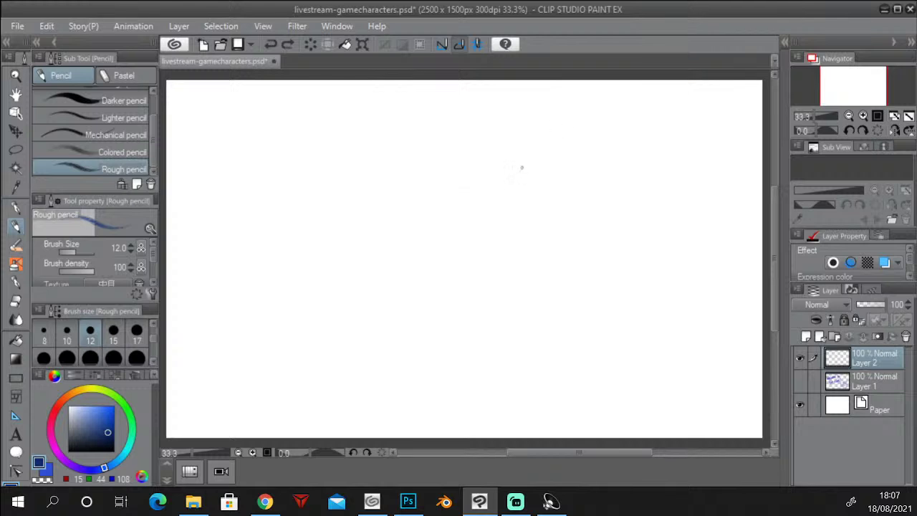
pyautogui.moveTo(520, 162)
pyautogui.mouseDown()
pyautogui.moveTo(507, 204)
pyautogui.moveTo(535, 161)
pyautogui.moveTo(554, 190)
pyautogui.moveTo(506, 191)
pyautogui.moveTo(546, 209)
pyautogui.moveTo(512, 219)
pyautogui.moveTo(523, 235)
pyautogui.moveTo(536, 234)
pyautogui.moveTo(553, 200)
pyautogui.moveTo(538, 233)
pyautogui.moveTo(521, 233)
pyautogui.moveTo(502, 203)
pyautogui.moveTo(501, 166)
pyautogui.moveTo(507, 221)
pyautogui.moveTo(531, 238)
pyautogui.moveTo(555, 198)
pyautogui.moveTo(556, 215)
pyautogui.moveTo(507, 227)
pyautogui.moveTo(537, 237)
pyautogui.moveTo(556, 195)
pyautogui.moveTo(556, 210)
pyautogui.mouseUp()
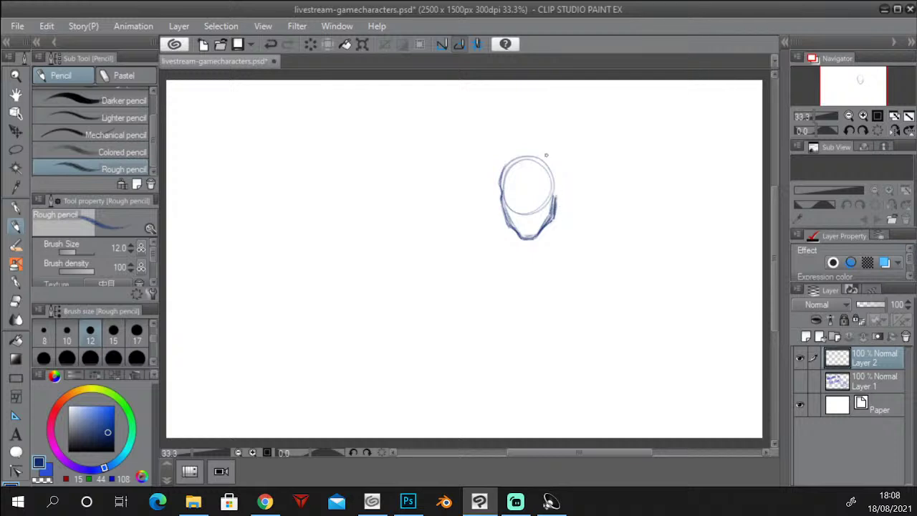
pyautogui.hotkey('alt', 'Tab')
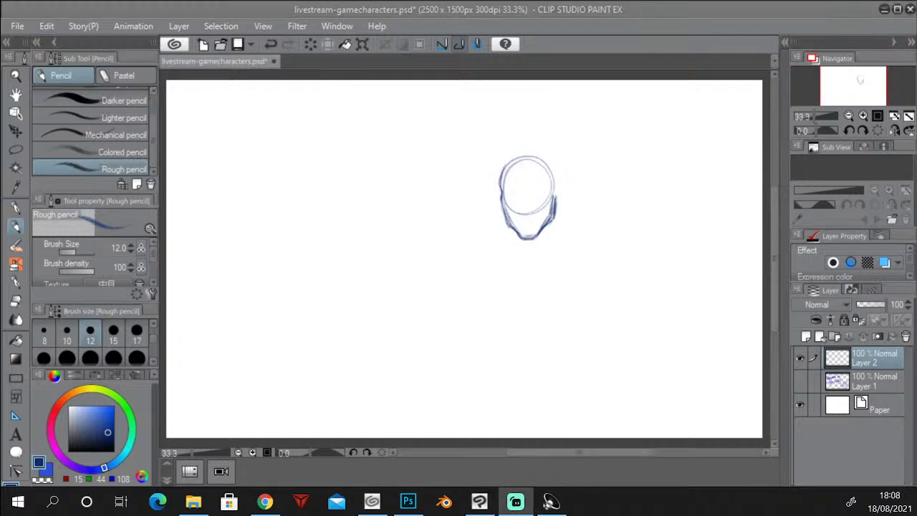
pyautogui.click(419, 5)
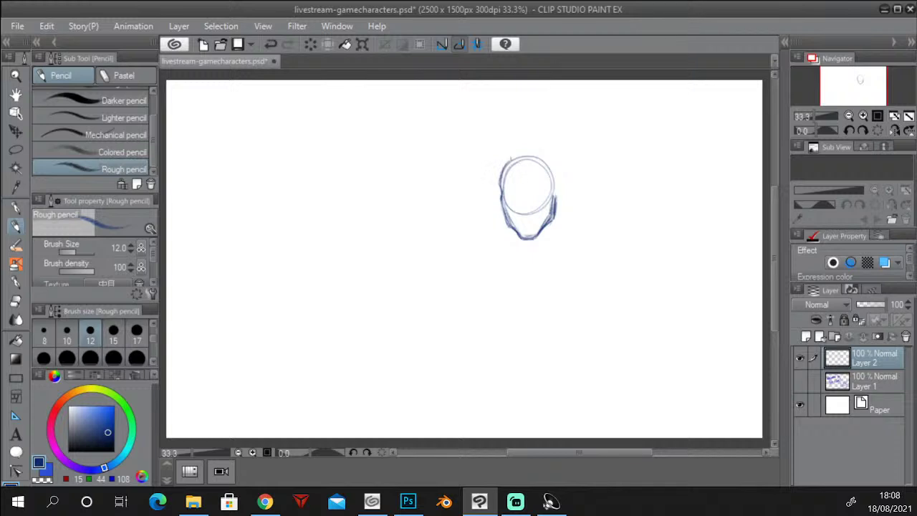
# Outline the skull around the construction circle, add the ear and darken the jaw contour.
pyautogui.moveTo(507, 164)
pyautogui.mouseDown()
pyautogui.moveTo(533, 148)
pyautogui.moveTo(500, 178)
pyautogui.moveTo(506, 164)
pyautogui.moveTo(542, 151)
pyautogui.moveTo(534, 152)
pyautogui.moveTo(552, 158)
pyautogui.moveTo(541, 154)
pyautogui.moveTo(560, 169)
pyautogui.moveTo(560, 198)
pyautogui.mouseUp()
pyautogui.moveTo(557, 164); pyautogui.dragTo(551, 223)
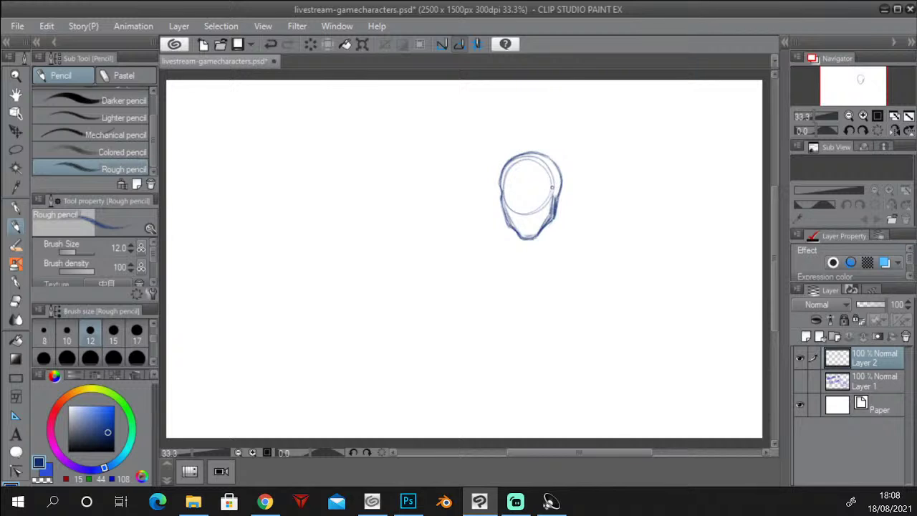
pyautogui.moveTo(551, 191)
pyautogui.mouseDown()
pyautogui.moveTo(559, 189)
pyautogui.moveTo(560, 208)
pyautogui.moveTo(562, 192)
pyautogui.mouseUp()
pyautogui.moveTo(503, 185)
pyautogui.mouseDown()
pyautogui.moveTo(499, 193)
pyautogui.moveTo(505, 160)
pyautogui.moveTo(499, 185)
pyautogui.moveTo(513, 157)
pyautogui.moveTo(545, 154)
pyautogui.mouseUp()
pyautogui.moveTo(503, 188)
pyautogui.mouseDown()
pyautogui.moveTo(500, 213)
pyautogui.moveTo(518, 242)
pyautogui.moveTo(534, 242)
pyautogui.moveTo(554, 220)
pyautogui.mouseUp()
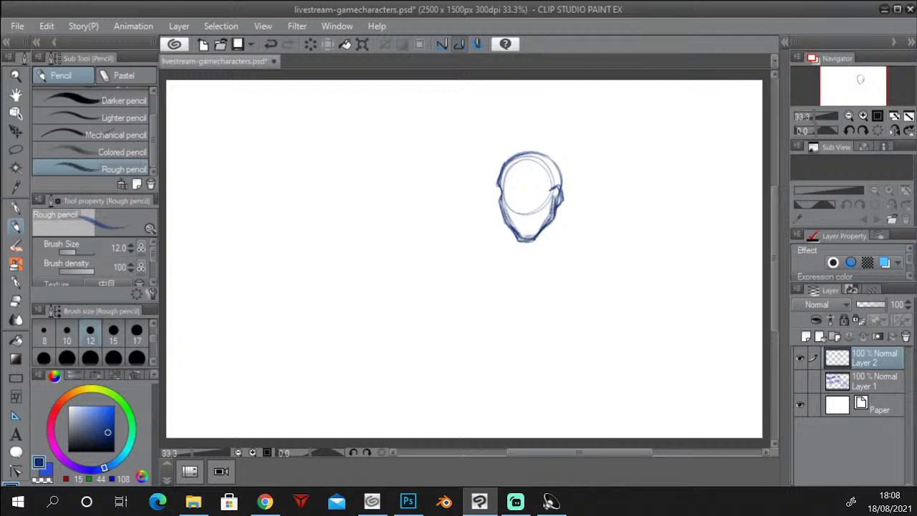
# Reinforce the head outline and draw the curved eye line and vertical centre line across the face.
pyautogui.moveTo(501, 197); pyautogui.dragTo(499, 207)
pyautogui.moveTo(499, 183)
pyautogui.mouseDown()
pyautogui.moveTo(520, 151)
pyautogui.moveTo(550, 151)
pyautogui.moveTo(562, 171)
pyautogui.mouseUp()
pyautogui.moveTo(504, 198)
pyautogui.mouseDown()
pyautogui.moveTo(547, 184)
pyautogui.moveTo(516, 195)
pyautogui.moveTo(523, 227)
pyautogui.mouseUp()
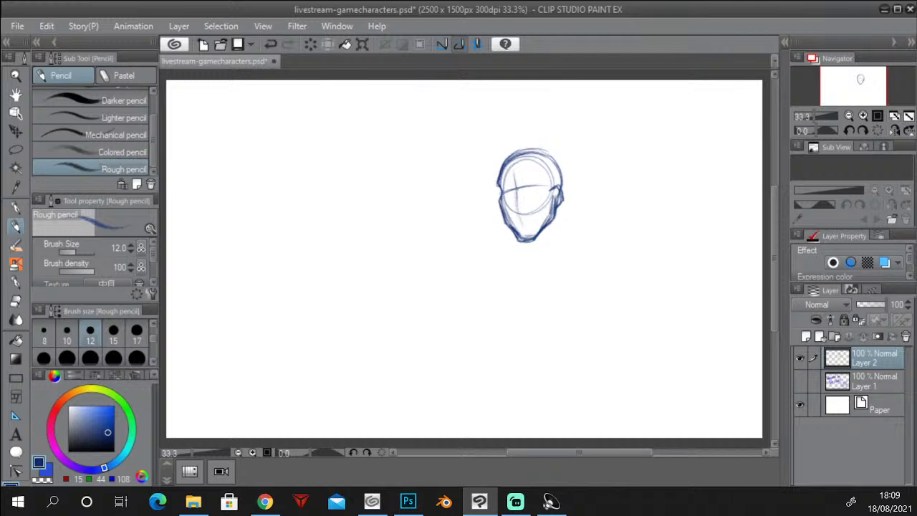
pyautogui.moveTo(512, 177); pyautogui.dragTo(515, 187)
# Sketch the two neck lines running down from the chin and from below the ear.
pyautogui.moveTo(531, 243); pyautogui.dragTo(540, 266)
pyautogui.moveTo(561, 207)
pyautogui.mouseDown()
pyautogui.moveTo(557, 226)
pyautogui.moveTo(564, 221)
pyautogui.moveTo(570, 234)
pyautogui.moveTo(531, 251)
pyautogui.moveTo(538, 262)
pyautogui.mouseUp()
pyautogui.moveTo(561, 215)
pyautogui.mouseDown()
pyautogui.moveTo(566, 228)
pyautogui.moveTo(564, 219)
pyautogui.mouseUp()
pyautogui.hotkey('alt', 'Tab')
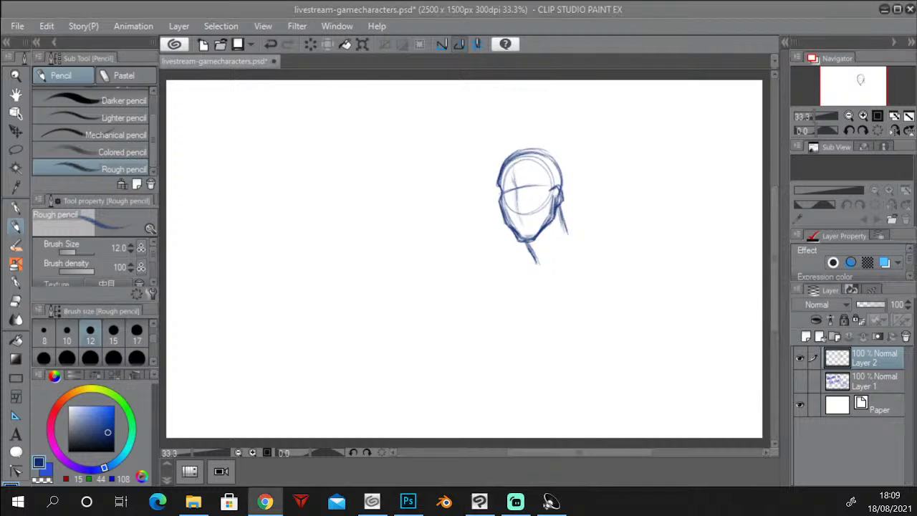
pyautogui.click(313, 13)
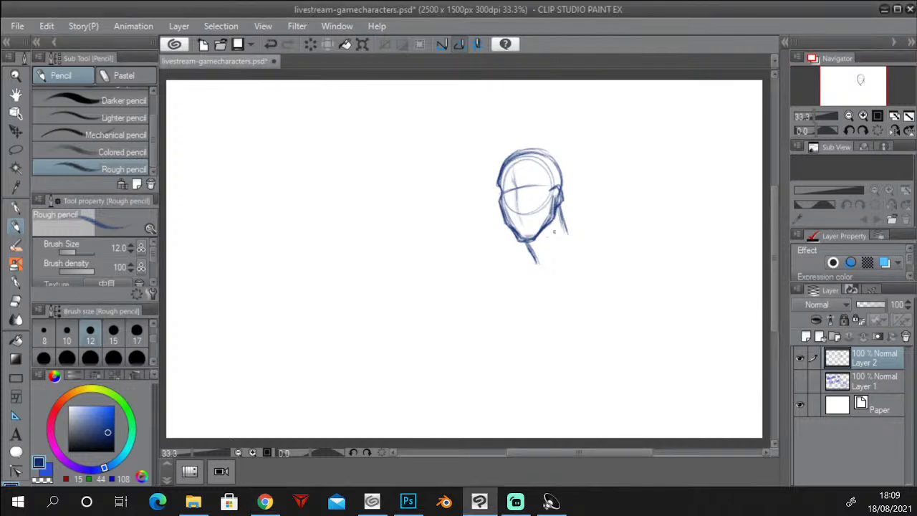
# Draw the tall pointed collar flap on the ear side of the neck with a curved band beneath it.
pyautogui.moveTo(540, 259)
pyautogui.mouseDown()
pyautogui.moveTo(542, 274)
pyautogui.moveTo(583, 227)
pyautogui.moveTo(551, 251)
pyautogui.moveTo(542, 270)
pyautogui.moveTo(591, 214)
pyautogui.moveTo(551, 250)
pyautogui.moveTo(550, 261)
pyautogui.moveTo(592, 210)
pyautogui.moveTo(592, 226)
pyautogui.moveTo(582, 228)
pyautogui.moveTo(595, 211)
pyautogui.moveTo(578, 248)
pyautogui.moveTo(584, 241)
pyautogui.mouseUp()
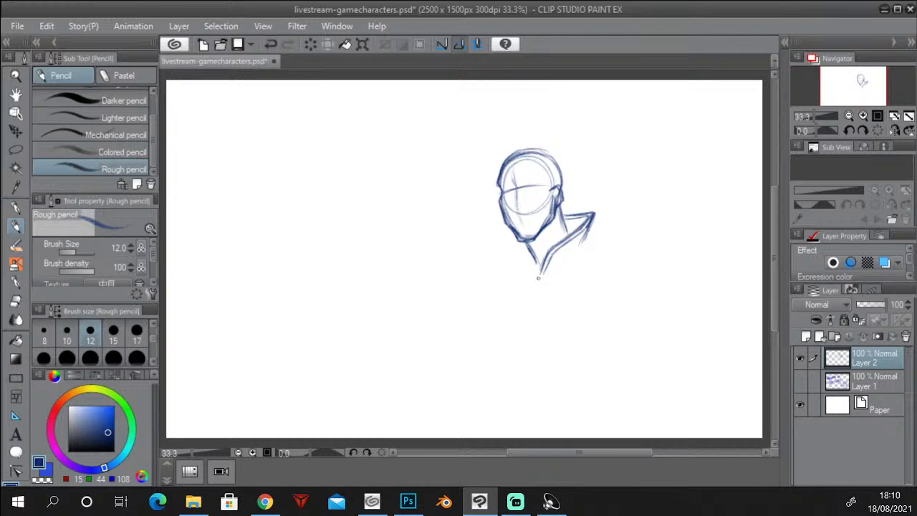
pyautogui.moveTo(539, 279)
pyautogui.mouseDown()
pyautogui.moveTo(598, 232)
pyautogui.moveTo(585, 239)
pyautogui.mouseUp()
pyautogui.moveTo(536, 281); pyautogui.dragTo(546, 290)
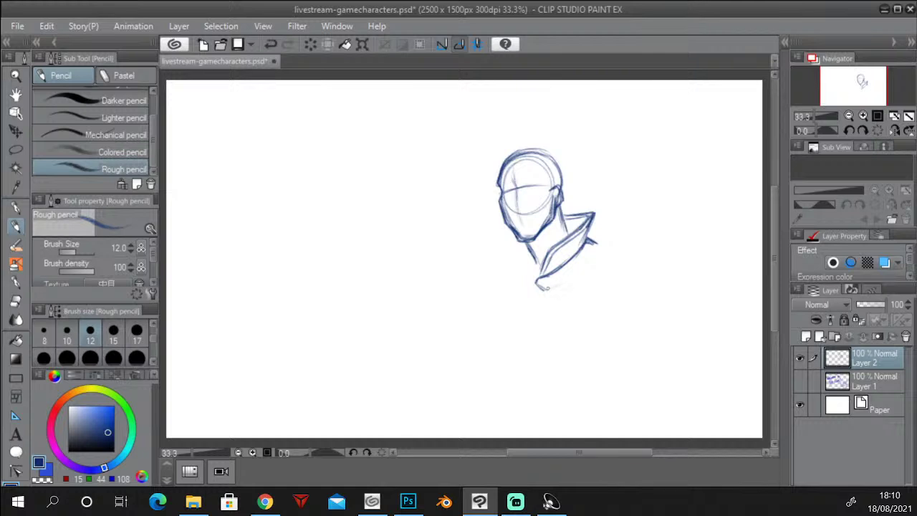
pyautogui.moveTo(545, 288)
pyautogui.mouseDown()
pyautogui.moveTo(578, 272)
pyautogui.moveTo(597, 247)
pyautogui.moveTo(544, 290)
pyautogui.mouseUp()
pyautogui.moveTo(539, 277)
pyautogui.mouseDown()
pyautogui.moveTo(521, 247)
pyautogui.moveTo(510, 248)
pyautogui.moveTo(538, 272)
pyautogui.mouseUp()
pyautogui.moveTo(536, 269)
pyautogui.mouseDown()
pyautogui.moveTo(502, 241)
pyautogui.moveTo(538, 280)
pyautogui.moveTo(498, 239)
pyautogui.moveTo(537, 279)
pyautogui.mouseUp()
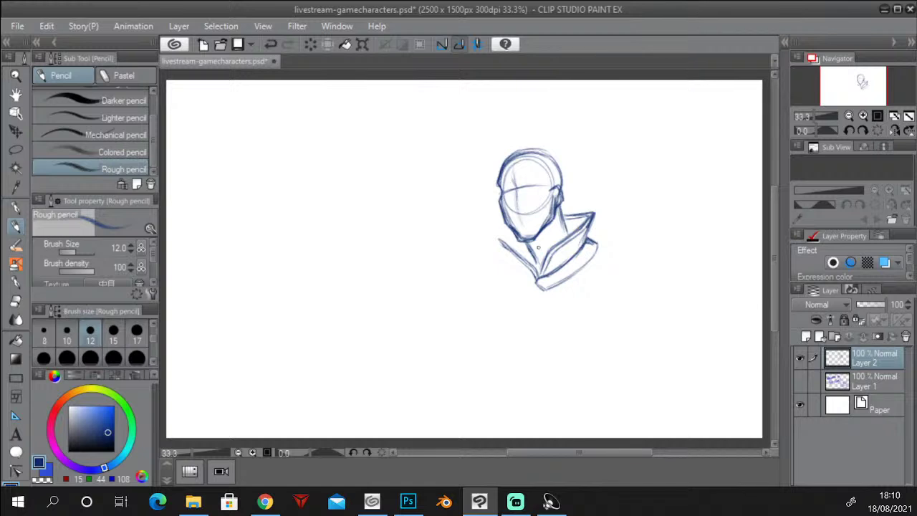
# Sketch a collar flap on the far side of the neck, and remove it with the Hard eraser at size 30.
pyautogui.moveTo(510, 251); pyautogui.dragTo(493, 239)
pyautogui.moveTo(495, 237)
pyautogui.mouseDown()
pyautogui.moveTo(514, 232)
pyautogui.moveTo(493, 238)
pyautogui.moveTo(538, 276)
pyautogui.moveTo(528, 254)
pyautogui.moveTo(537, 273)
pyautogui.mouseUp()
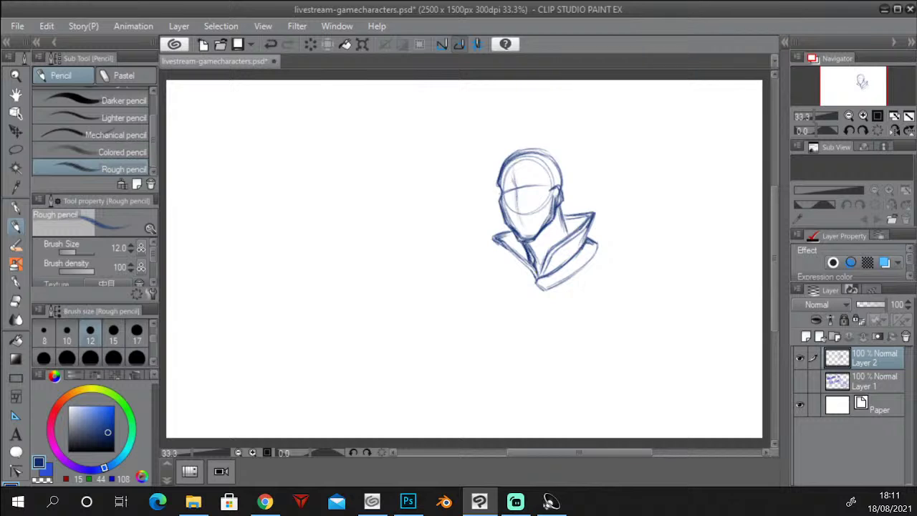
pyautogui.moveTo(515, 253); pyautogui.dragTo(534, 271)
pyautogui.click(17, 301)
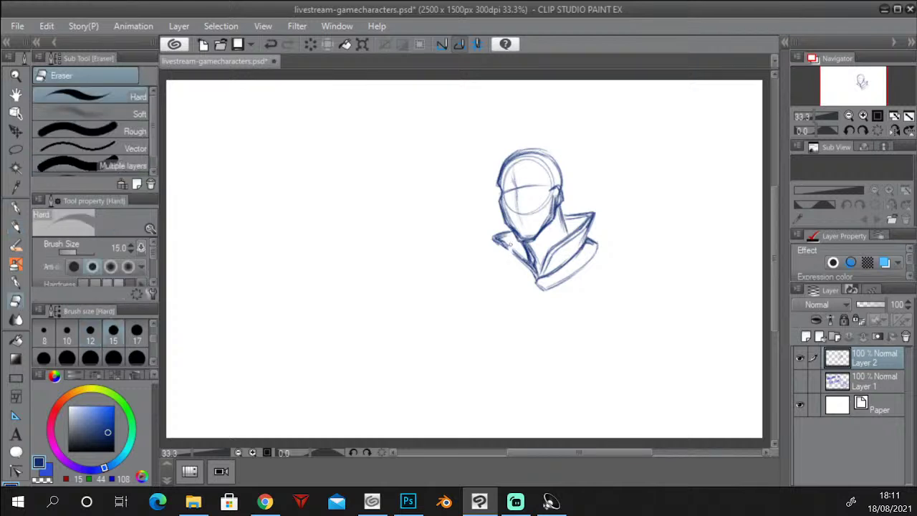
pyautogui.click(92, 358)
pyautogui.moveTo(507, 244)
pyautogui.mouseDown()
pyautogui.moveTo(495, 237)
pyautogui.moveTo(528, 269)
pyautogui.mouseUp()
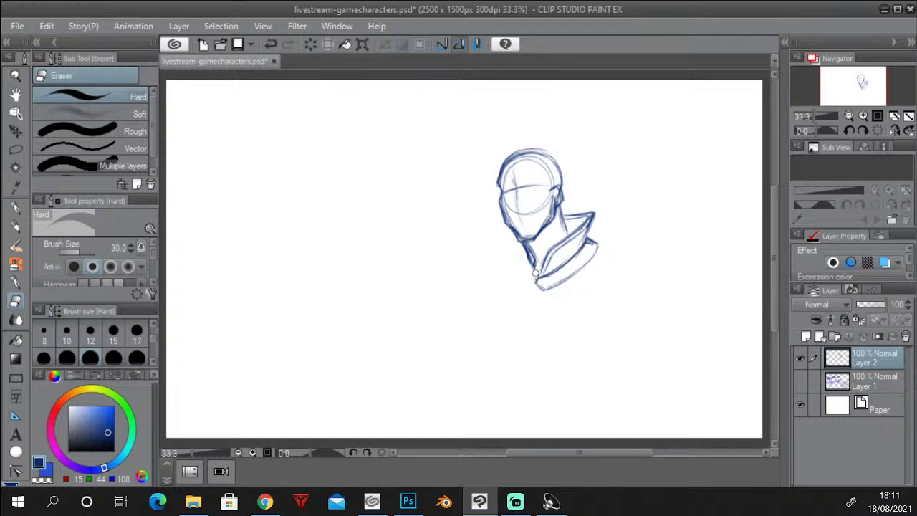
# Redraw the far collar flap with the Rough pencil as a pointed shape meeting the other flap at the throat.
pyautogui.click(17, 225)
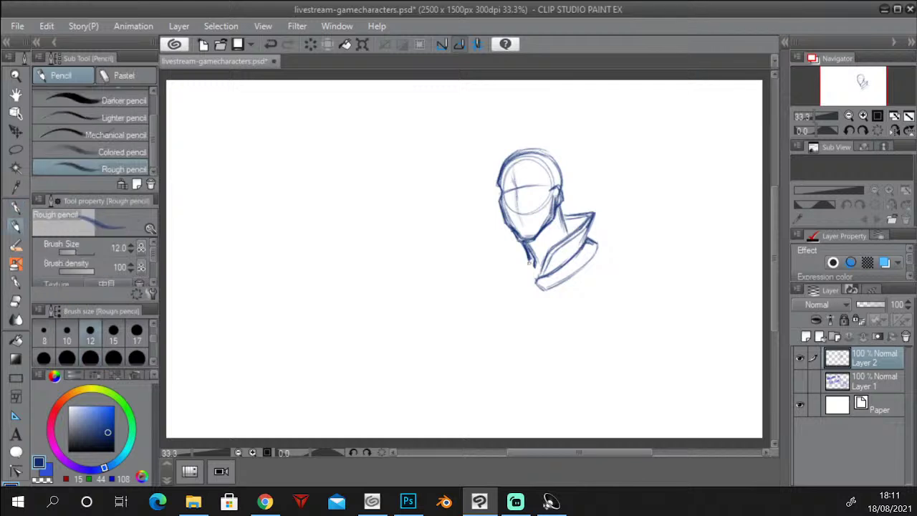
pyautogui.moveTo(529, 259)
pyautogui.mouseDown()
pyautogui.moveTo(528, 271)
pyautogui.moveTo(519, 260)
pyautogui.mouseUp()
pyautogui.moveTo(500, 246)
pyautogui.mouseDown()
pyautogui.moveTo(534, 280)
pyautogui.moveTo(499, 238)
pyautogui.mouseUp()
pyautogui.moveTo(498, 236); pyautogui.dragTo(513, 246)
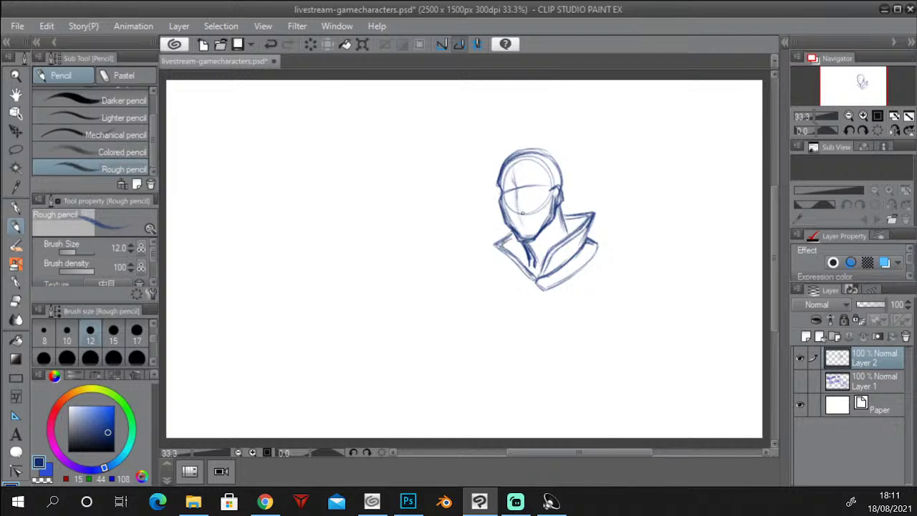
pyautogui.moveTo(529, 261)
pyautogui.mouseDown()
pyautogui.moveTo(534, 275)
pyautogui.moveTo(530, 266)
pyautogui.mouseUp()
# Sketch the strap curving from the far shoulder across the chest and start the pouch outline at its end.
pyautogui.moveTo(536, 281)
pyautogui.mouseDown()
pyautogui.moveTo(529, 289)
pyautogui.moveTo(509, 262)
pyautogui.mouseUp()
pyautogui.moveTo(501, 266)
pyautogui.mouseDown()
pyautogui.moveTo(510, 260)
pyautogui.moveTo(494, 278)
pyautogui.moveTo(513, 258)
pyautogui.moveTo(510, 274)
pyautogui.moveTo(514, 256)
pyautogui.moveTo(494, 279)
pyautogui.moveTo(511, 254)
pyautogui.moveTo(493, 270)
pyautogui.moveTo(505, 280)
pyautogui.moveTo(512, 271)
pyautogui.moveTo(555, 307)
pyautogui.moveTo(505, 299)
pyautogui.moveTo(541, 322)
pyautogui.moveTo(533, 297)
pyautogui.moveTo(512, 305)
pyautogui.moveTo(539, 324)
pyautogui.moveTo(540, 307)
pyautogui.moveTo(544, 331)
pyautogui.moveTo(549, 321)
pyautogui.moveTo(542, 343)
pyautogui.moveTo(577, 354)
pyautogui.mouseUp()
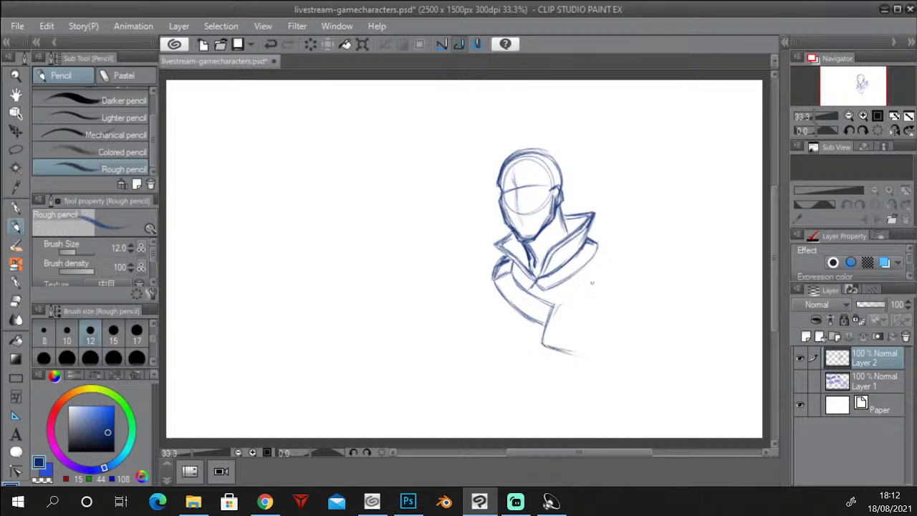
pyautogui.moveTo(556, 305); pyautogui.dragTo(540, 341)
pyautogui.moveTo(556, 306)
pyautogui.mouseDown()
pyautogui.moveTo(595, 313)
pyautogui.moveTo(570, 303)
pyautogui.moveTo(594, 312)
pyautogui.moveTo(586, 311)
pyautogui.mouseUp()
# Erase the pouch's overlong bottom edge and redraw the pouch as a closed box with a flap line.
pyautogui.click(16, 301)
pyautogui.moveTo(585, 355)
pyautogui.mouseDown()
pyautogui.moveTo(539, 344)
pyautogui.moveTo(557, 341)
pyautogui.mouseUp()
pyautogui.press('p')
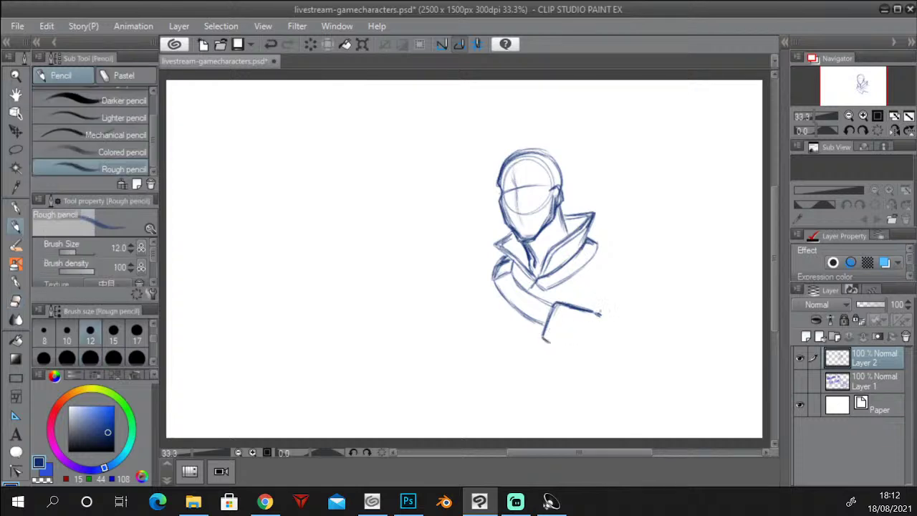
pyautogui.moveTo(601, 315)
pyautogui.mouseDown()
pyautogui.moveTo(600, 343)
pyautogui.moveTo(584, 350)
pyautogui.moveTo(597, 346)
pyautogui.mouseUp()
pyautogui.moveTo(549, 313)
pyautogui.mouseDown()
pyautogui.moveTo(542, 326)
pyautogui.moveTo(597, 337)
pyautogui.mouseUp()
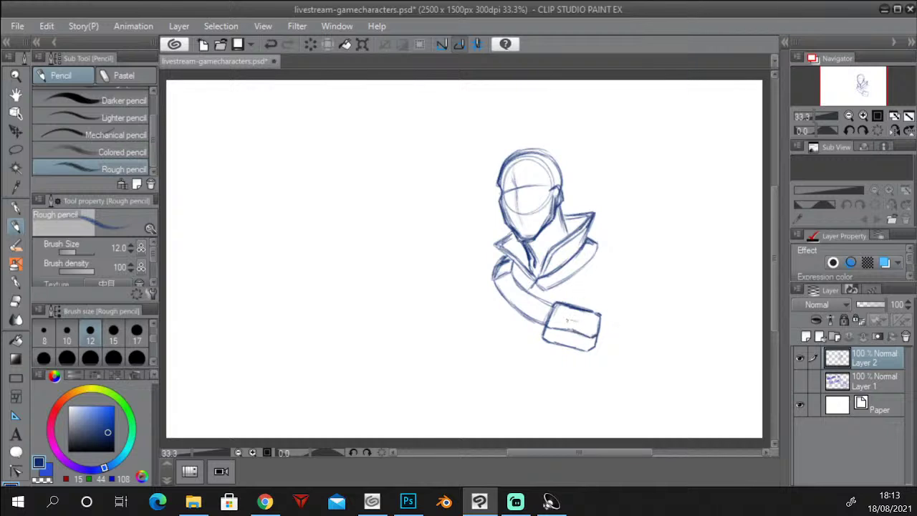
# Add a central buckle strap and scribbled details to the pouch, and divide the chest strap into segments.
pyautogui.moveTo(570, 325)
pyautogui.mouseDown()
pyautogui.moveTo(580, 320)
pyautogui.moveTo(566, 321)
pyautogui.moveTo(577, 307)
pyautogui.moveTo(571, 313)
pyautogui.mouseUp()
pyautogui.moveTo(564, 330); pyautogui.dragTo(584, 312)
pyautogui.moveTo(579, 332); pyautogui.dragTo(582, 313)
pyautogui.moveTo(577, 335)
pyautogui.mouseDown()
pyautogui.moveTo(582, 322)
pyautogui.moveTo(567, 329)
pyautogui.mouseUp()
pyautogui.moveTo(567, 338)
pyautogui.mouseDown()
pyautogui.moveTo(568, 330)
pyautogui.moveTo(568, 339)
pyautogui.mouseUp()
pyautogui.moveTo(573, 346); pyautogui.dragTo(576, 334)
pyautogui.moveTo(571, 347)
pyautogui.mouseDown()
pyautogui.moveTo(572, 311)
pyautogui.moveTo(561, 310)
pyautogui.moveTo(597, 317)
pyautogui.moveTo(542, 304)
pyautogui.moveTo(528, 319)
pyautogui.moveTo(543, 308)
pyautogui.mouseUp()
pyautogui.moveTo(532, 314)
pyautogui.mouseDown()
pyautogui.moveTo(546, 299)
pyautogui.moveTo(519, 295)
pyautogui.moveTo(511, 310)
pyautogui.moveTo(525, 319)
pyautogui.moveTo(509, 288)
pyautogui.moveTo(503, 306)
pyautogui.moveTo(509, 281)
pyautogui.moveTo(495, 277)
pyautogui.moveTo(491, 293)
pyautogui.moveTo(508, 279)
pyautogui.mouseUp()
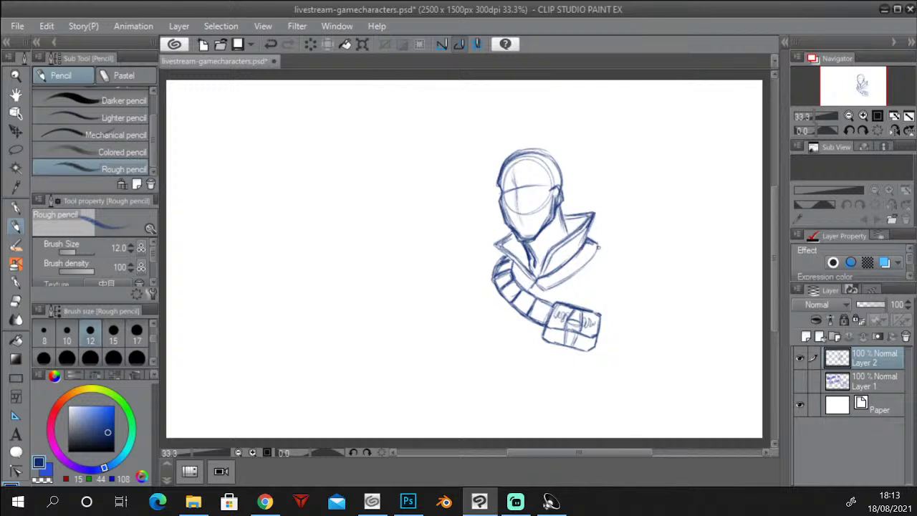
# Sketch the shoulder line, the chest folds and a long rounded pad on the shoulder beside the tall collar flap.
pyautogui.moveTo(597, 247); pyautogui.dragTo(608, 246)
pyautogui.moveTo(609, 260)
pyautogui.mouseDown()
pyautogui.moveTo(563, 300)
pyautogui.moveTo(601, 268)
pyautogui.mouseUp()
pyautogui.moveTo(569, 295)
pyautogui.mouseDown()
pyautogui.moveTo(611, 257)
pyautogui.moveTo(592, 300)
pyautogui.mouseUp()
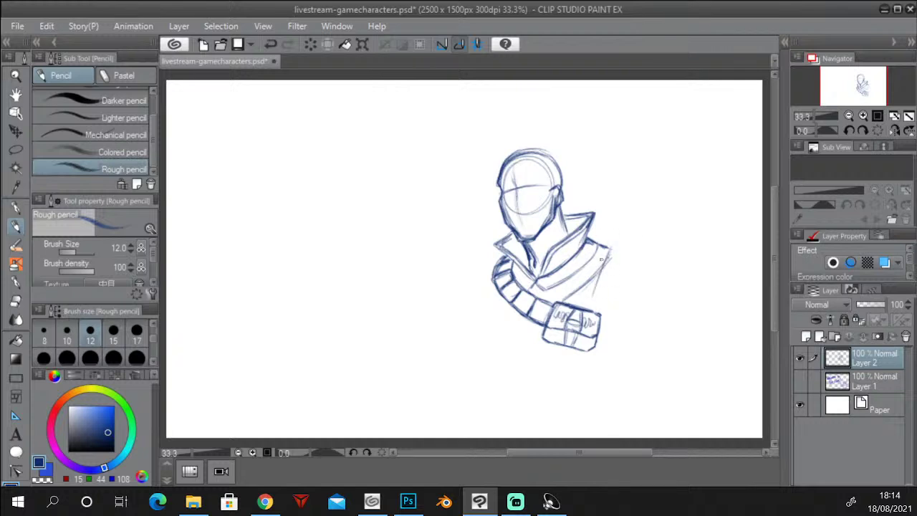
pyautogui.moveTo(607, 256)
pyautogui.mouseDown()
pyautogui.moveTo(588, 309)
pyautogui.moveTo(597, 276)
pyautogui.moveTo(637, 255)
pyautogui.moveTo(625, 300)
pyautogui.moveTo(592, 314)
pyautogui.moveTo(603, 313)
pyautogui.mouseUp()
pyautogui.moveTo(627, 286); pyautogui.dragTo(618, 303)
pyautogui.moveTo(617, 306); pyautogui.dragTo(592, 312)
pyautogui.moveTo(634, 257); pyautogui.dragTo(618, 298)
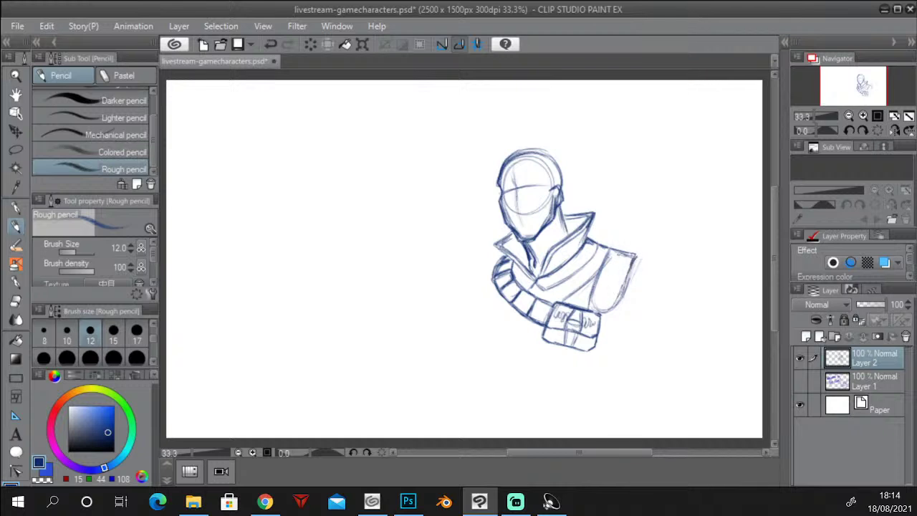
# Cover the shoulder pad with small spikes along its top edge and face, and darken its outline.
pyautogui.moveTo(615, 250); pyautogui.dragTo(637, 248)
pyautogui.hotkey('alt', 'Tab')
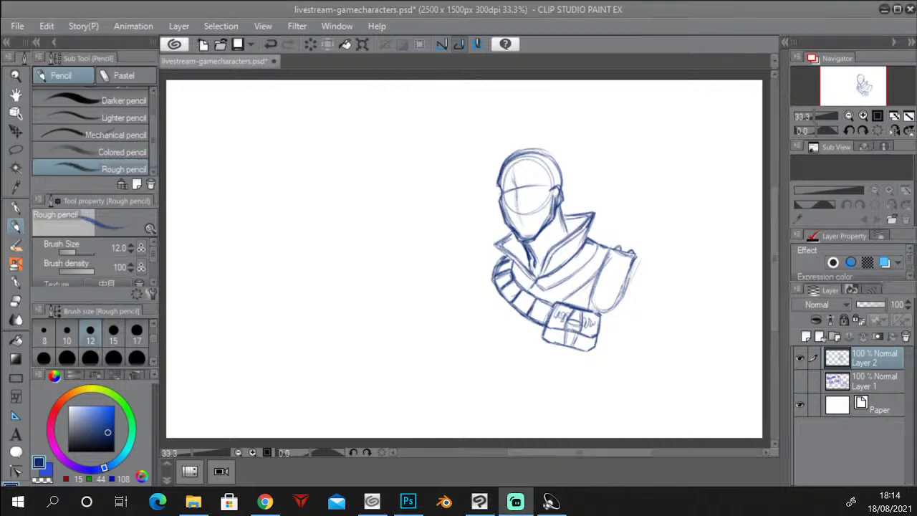
pyautogui.click(408, 9)
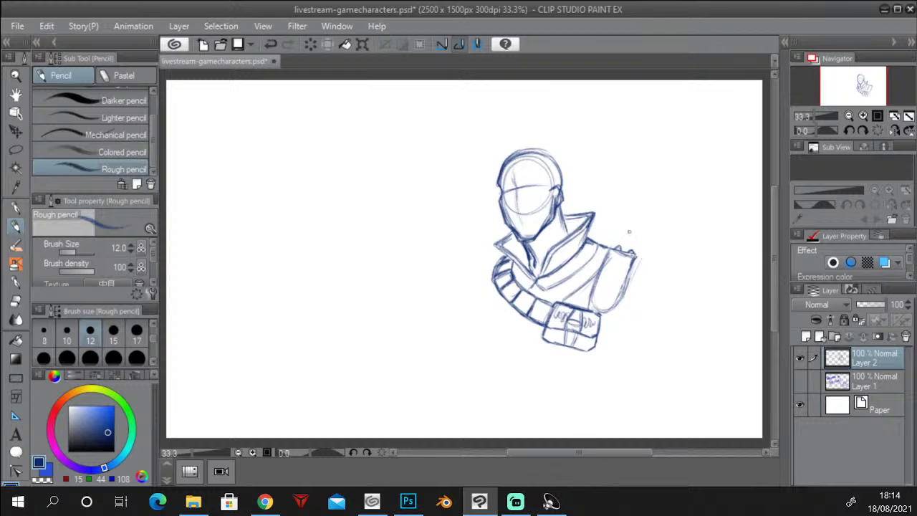
pyautogui.moveTo(622, 253)
pyautogui.mouseDown()
pyautogui.moveTo(598, 279)
pyautogui.moveTo(597, 305)
pyautogui.moveTo(624, 287)
pyautogui.moveTo(633, 262)
pyautogui.moveTo(624, 255)
pyautogui.moveTo(628, 287)
pyautogui.moveTo(636, 256)
pyautogui.moveTo(609, 262)
pyautogui.moveTo(628, 262)
pyautogui.moveTo(607, 283)
pyautogui.mouseUp()
pyautogui.moveTo(621, 280); pyautogui.dragTo(615, 288)
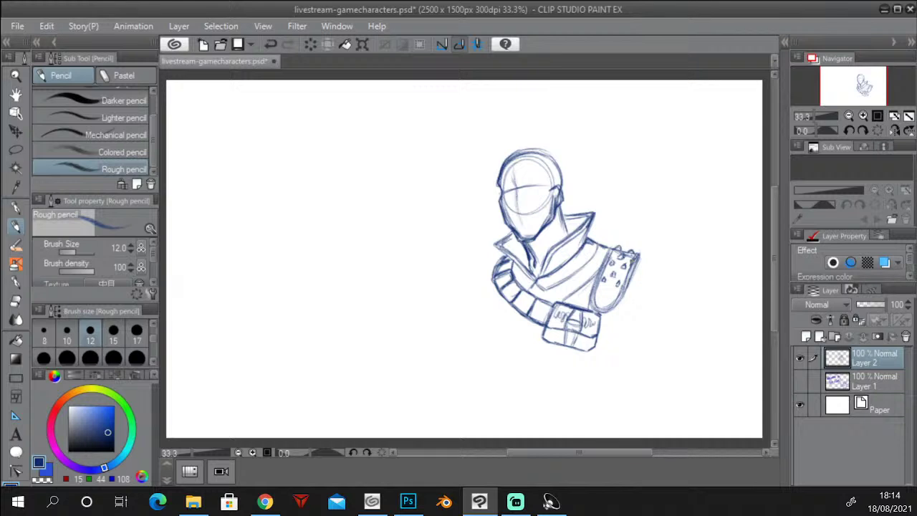
pyautogui.moveTo(606, 286); pyautogui.dragTo(609, 296)
pyautogui.moveTo(619, 248)
pyautogui.mouseDown()
pyautogui.moveTo(635, 253)
pyautogui.moveTo(634, 269)
pyautogui.moveTo(606, 311)
pyautogui.mouseUp()
pyautogui.hotkey('alt', 'Tab')
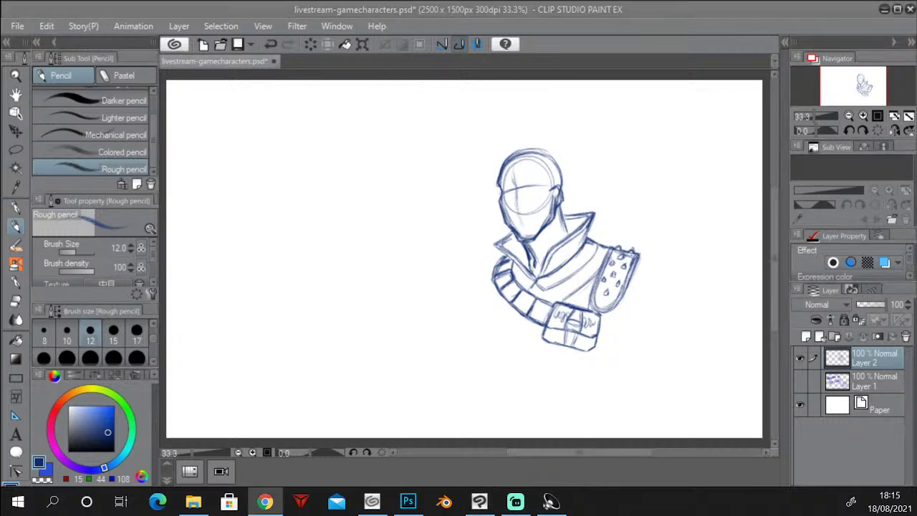
pyautogui.click(295, 9)
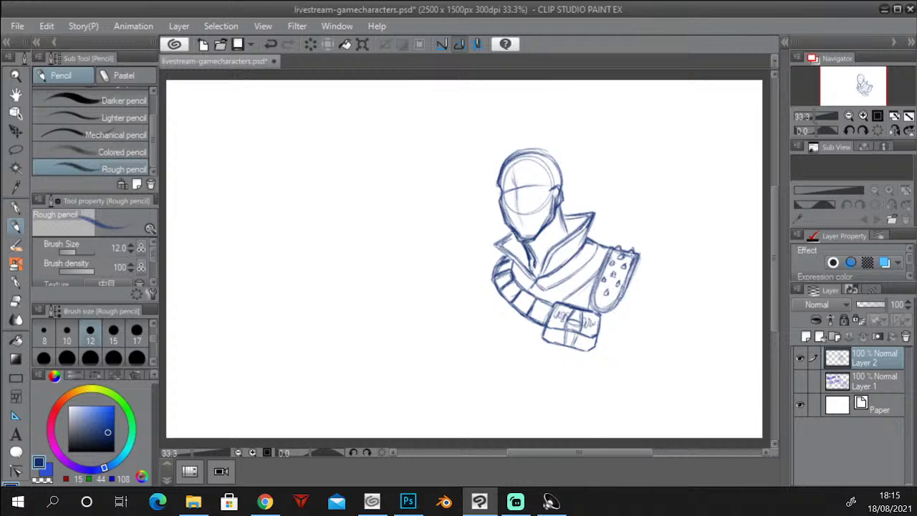
# Draw the pointed shoulder cap behind the spiked pad and the short sleeve with its cuff.
pyautogui.moveTo(620, 302); pyautogui.dragTo(661, 264)
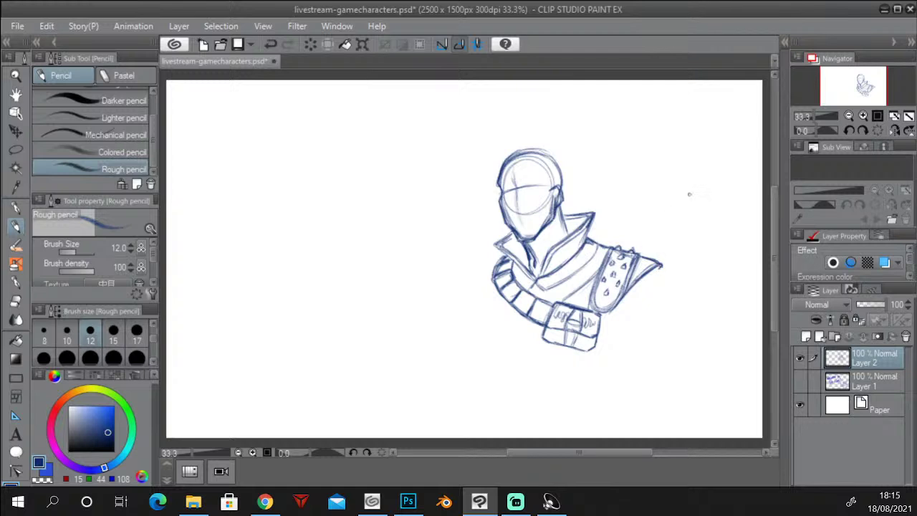
pyautogui.moveTo(664, 267)
pyautogui.mouseDown()
pyautogui.moveTo(658, 279)
pyautogui.moveTo(638, 279)
pyautogui.moveTo(662, 269)
pyautogui.mouseUp()
pyautogui.moveTo(616, 327)
pyautogui.mouseDown()
pyautogui.moveTo(602, 322)
pyautogui.moveTo(622, 327)
pyautogui.mouseUp()
pyautogui.moveTo(621, 324)
pyautogui.mouseDown()
pyautogui.moveTo(619, 304)
pyautogui.moveTo(618, 328)
pyautogui.moveTo(669, 312)
pyautogui.mouseUp()
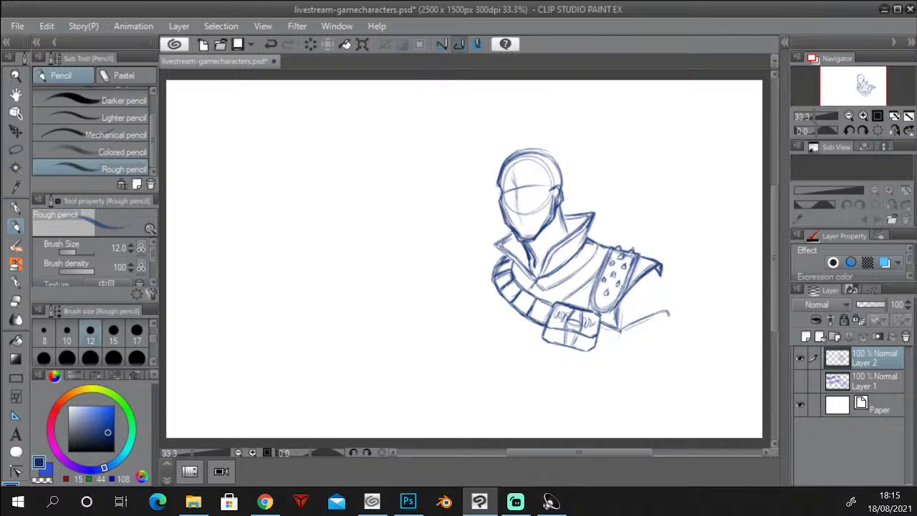
pyautogui.moveTo(622, 338)
pyautogui.mouseDown()
pyautogui.moveTo(668, 322)
pyautogui.moveTo(623, 339)
pyautogui.mouseUp()
pyautogui.moveTo(661, 275)
pyautogui.mouseDown()
pyautogui.moveTo(665, 309)
pyautogui.moveTo(659, 300)
pyautogui.mouseUp()
# Sketch a rounded shoulder pad beside the segmented strap on the opposite shoulder.
pyautogui.moveTo(475, 270)
pyautogui.mouseDown()
pyautogui.moveTo(492, 264)
pyautogui.moveTo(486, 322)
pyautogui.moveTo(478, 277)
pyautogui.moveTo(491, 268)
pyautogui.moveTo(479, 320)
pyautogui.moveTo(499, 318)
pyautogui.mouseUp()
pyautogui.moveTo(480, 298); pyautogui.dragTo(474, 323)
pyautogui.moveTo(479, 271); pyautogui.dragTo(472, 296)
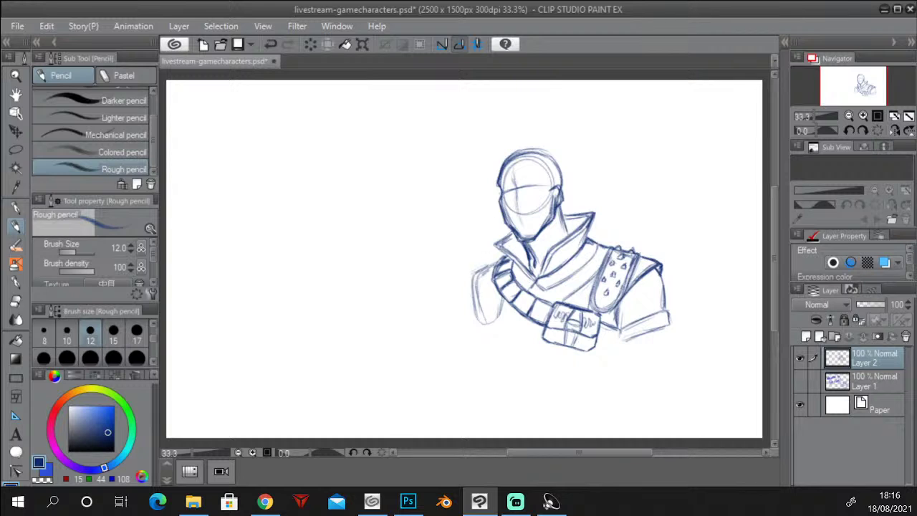
pyautogui.moveTo(491, 266); pyautogui.dragTo(473, 278)
pyautogui.moveTo(476, 272)
pyautogui.mouseDown()
pyautogui.moveTo(471, 293)
pyautogui.moveTo(489, 326)
pyautogui.mouseUp()
# Add the lower chest line and pointed sleeve around the plain shoulder pad, and reinforce the pad with an inner contour.
pyautogui.moveTo(500, 305)
pyautogui.mouseDown()
pyautogui.moveTo(488, 326)
pyautogui.moveTo(520, 316)
pyautogui.moveTo(488, 327)
pyautogui.moveTo(516, 306)
pyautogui.moveTo(525, 317)
pyautogui.moveTo(479, 329)
pyautogui.moveTo(462, 317)
pyautogui.mouseUp()
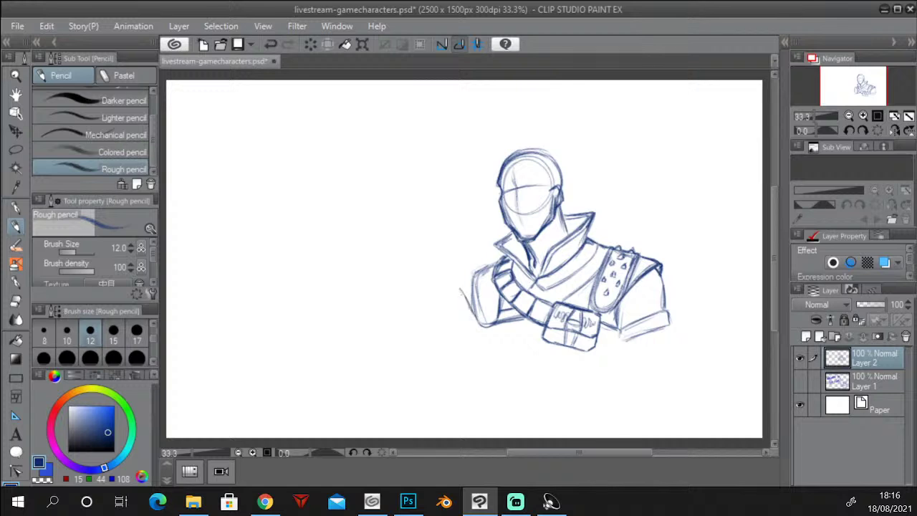
pyautogui.moveTo(477, 273)
pyautogui.mouseDown()
pyautogui.moveTo(460, 309)
pyautogui.moveTo(458, 295)
pyautogui.moveTo(476, 313)
pyautogui.moveTo(484, 268)
pyautogui.moveTo(497, 265)
pyautogui.moveTo(483, 271)
pyautogui.moveTo(500, 263)
pyautogui.mouseUp()
pyautogui.moveTo(516, 243); pyautogui.dragTo(511, 246)
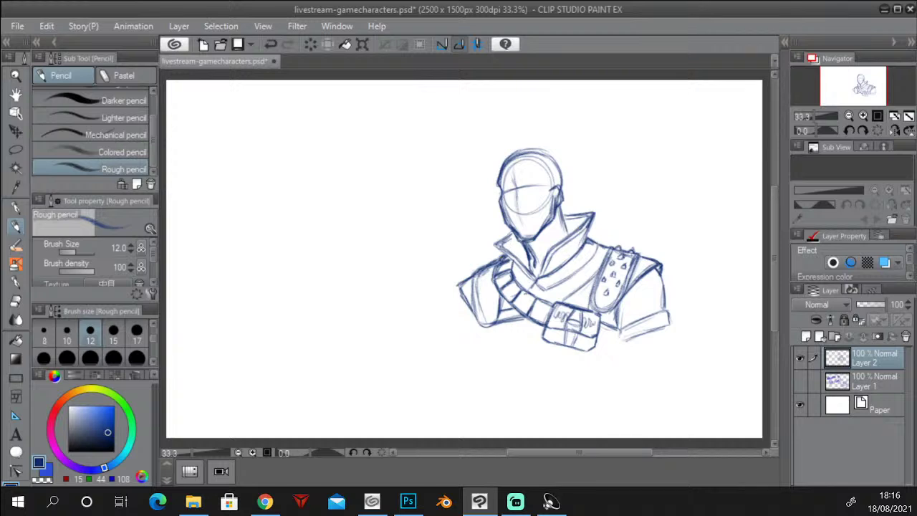
pyautogui.moveTo(477, 271); pyautogui.dragTo(479, 324)
pyautogui.moveTo(475, 309); pyautogui.dragTo(486, 324)
pyautogui.click(490, 303)
pyautogui.moveTo(475, 277)
pyautogui.mouseDown()
pyautogui.moveTo(478, 313)
pyautogui.moveTo(495, 319)
pyautogui.moveTo(494, 294)
pyautogui.mouseUp()
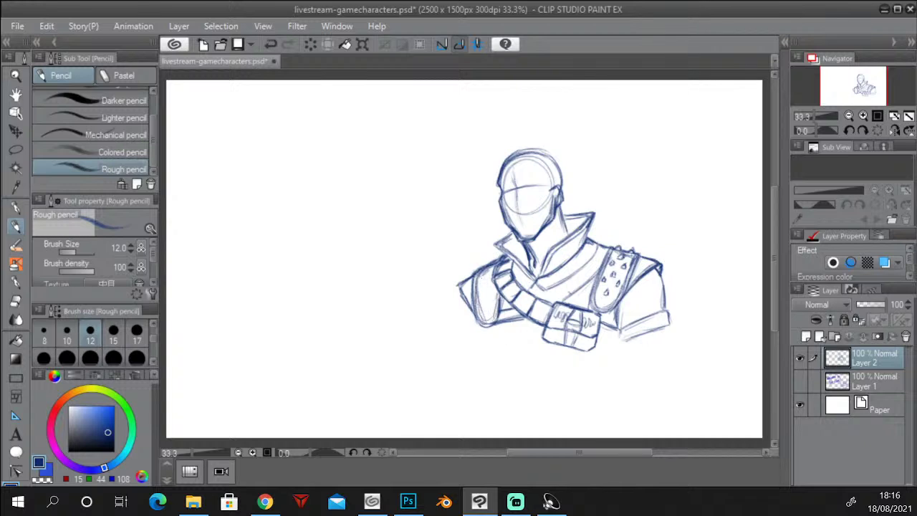
# Draw a diagonal strap from beside the pouch down to the waist and close the torso's side under the plain shoulder pad.
pyautogui.moveTo(526, 315)
pyautogui.mouseDown()
pyautogui.moveTo(479, 356)
pyautogui.moveTo(482, 368)
pyautogui.moveTo(543, 324)
pyautogui.moveTo(484, 367)
pyautogui.mouseUp()
pyautogui.moveTo(482, 352)
pyautogui.mouseDown()
pyautogui.moveTo(524, 319)
pyautogui.moveTo(482, 327)
pyautogui.moveTo(486, 364)
pyautogui.mouseUp()
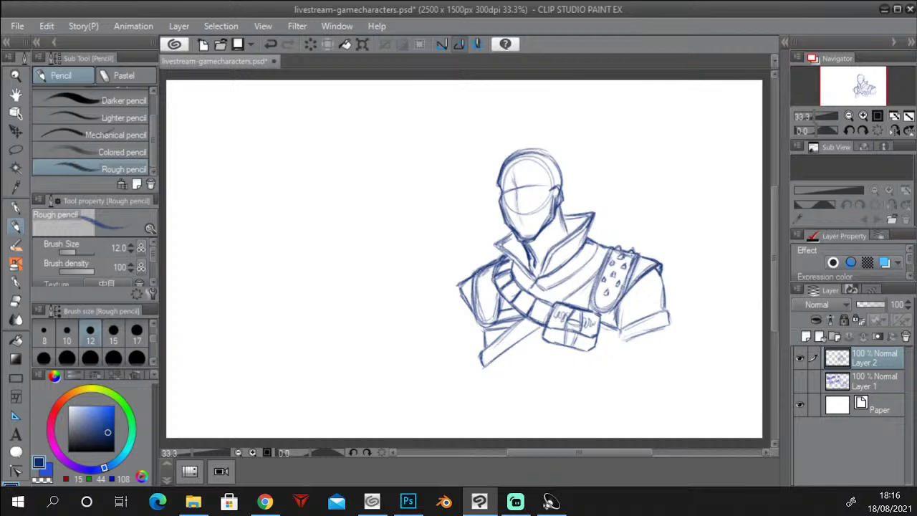
pyautogui.moveTo(484, 331)
pyautogui.mouseDown()
pyautogui.moveTo(488, 346)
pyautogui.moveTo(480, 322)
pyautogui.mouseUp()
# Sketch the jacket's two lower front panels with an opening between them, and extend the sleeve below its cuff.
pyautogui.moveTo(489, 361); pyautogui.dragTo(486, 387)
pyautogui.moveTo(529, 337); pyautogui.dragTo(549, 342)
pyautogui.moveTo(533, 343); pyautogui.dragTo(526, 396)
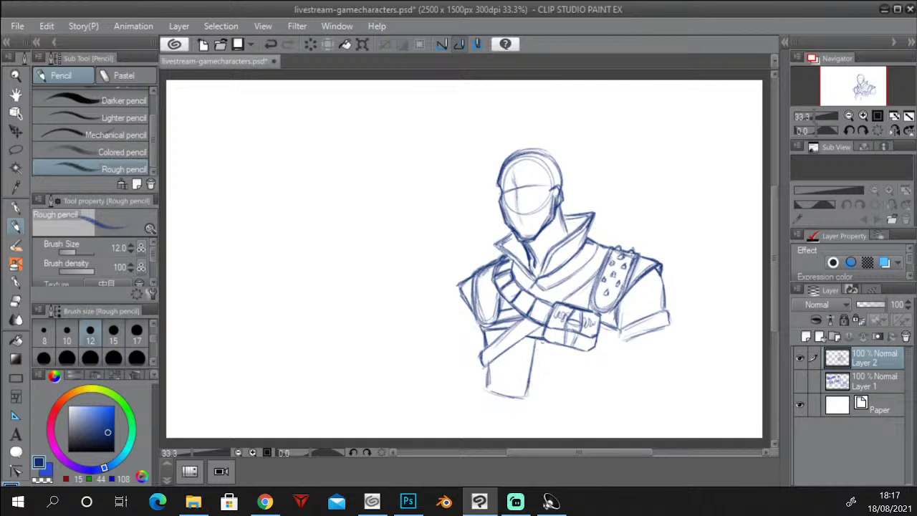
pyautogui.moveTo(536, 337); pyautogui.dragTo(529, 394)
pyautogui.moveTo(536, 352); pyautogui.dragTo(531, 390)
pyautogui.moveTo(556, 343)
pyautogui.mouseDown()
pyautogui.moveTo(565, 393)
pyautogui.moveTo(616, 385)
pyautogui.moveTo(681, 342)
pyautogui.mouseUp()
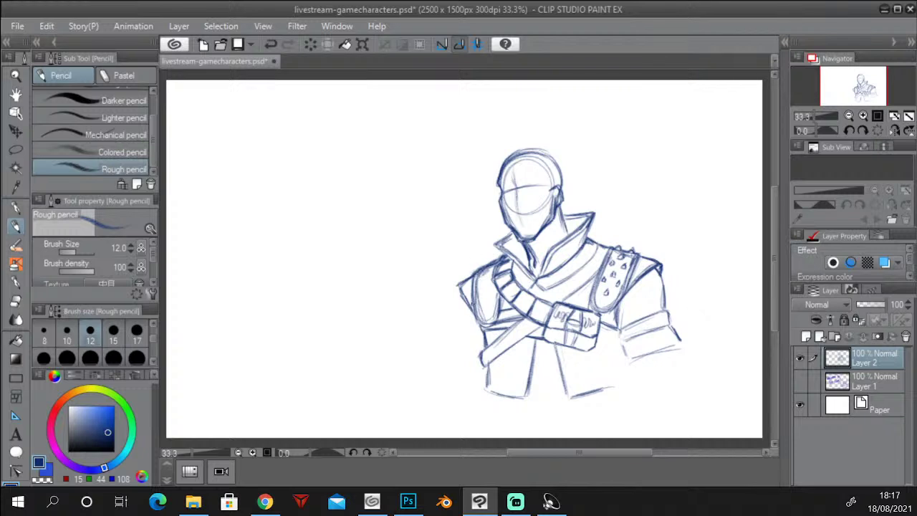
# Lasso the head and enlarge it slightly upward above the collar, then clear the selection.
pyautogui.click(15, 149)
pyautogui.moveTo(567, 201)
pyautogui.mouseDown()
pyautogui.moveTo(541, 238)
pyautogui.moveTo(517, 244)
pyautogui.moveTo(495, 168)
pyautogui.moveTo(569, 188)
pyautogui.mouseUp()
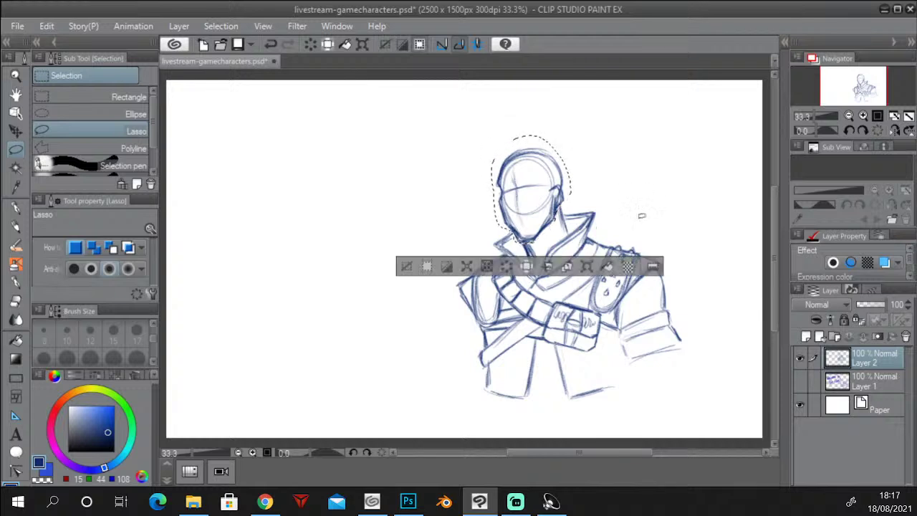
pyautogui.click(587, 267)
pyautogui.moveTo(573, 124); pyautogui.dragTo(571, 173)
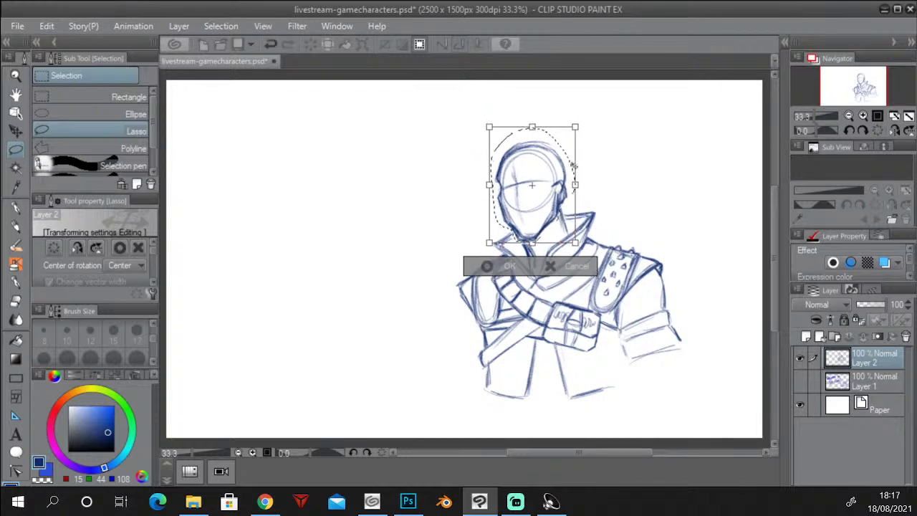
pyautogui.click(548, 266)
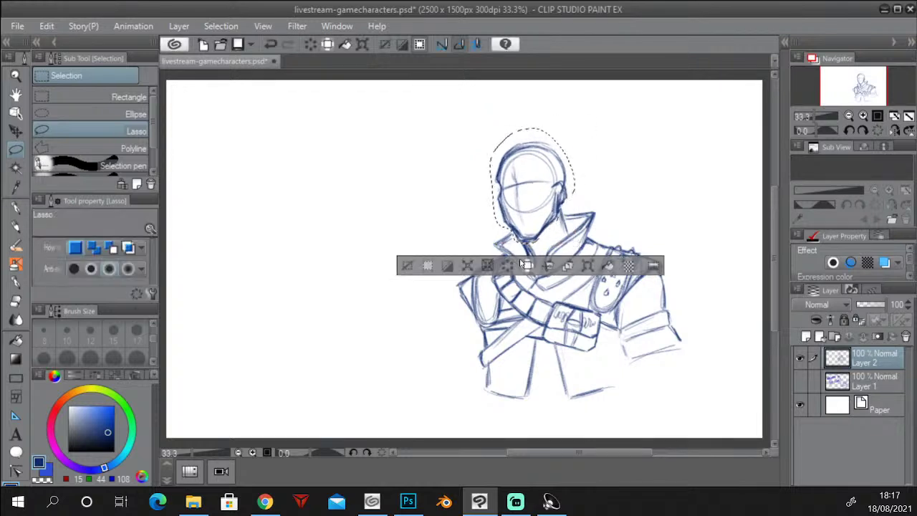
pyautogui.hotkey('ctrl', 'd')
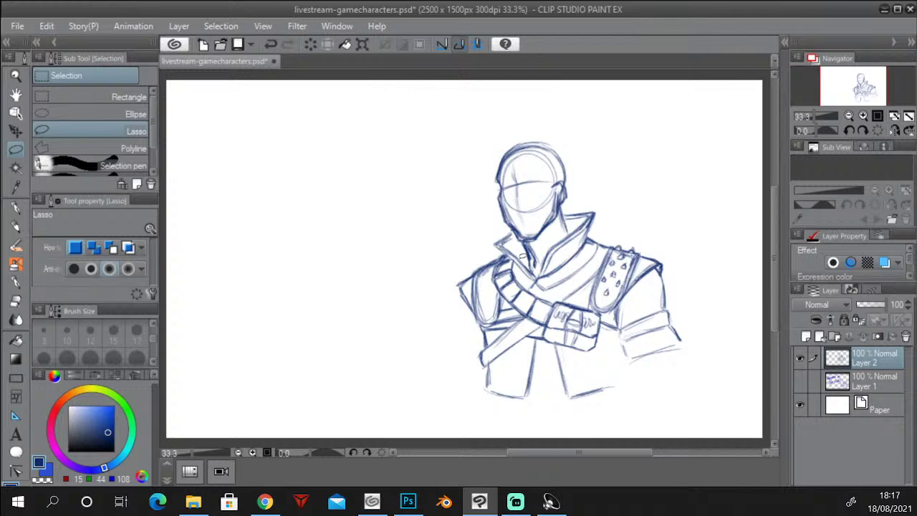
# Reinforce the side and bottom edges of the two jacket panels with the Rough pencil.
pyautogui.click(17, 227)
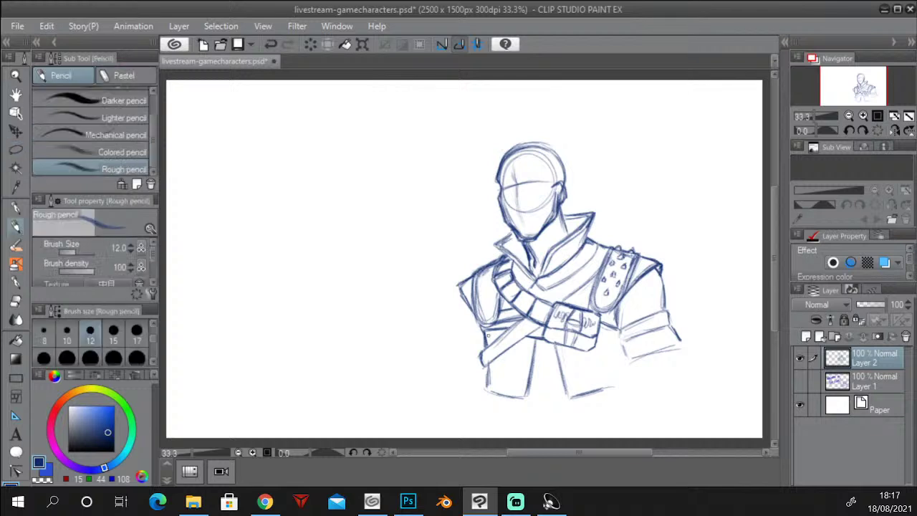
pyautogui.moveTo(490, 364)
pyautogui.mouseDown()
pyautogui.moveTo(485, 384)
pyautogui.moveTo(526, 396)
pyautogui.mouseUp()
pyautogui.moveTo(536, 344)
pyautogui.mouseDown()
pyautogui.moveTo(530, 390)
pyautogui.moveTo(564, 388)
pyautogui.mouseUp()
pyautogui.moveTo(557, 357)
pyautogui.mouseDown()
pyautogui.moveTo(564, 384)
pyautogui.moveTo(611, 387)
pyautogui.mouseUp()
pyautogui.moveTo(575, 395); pyautogui.dragTo(618, 387)
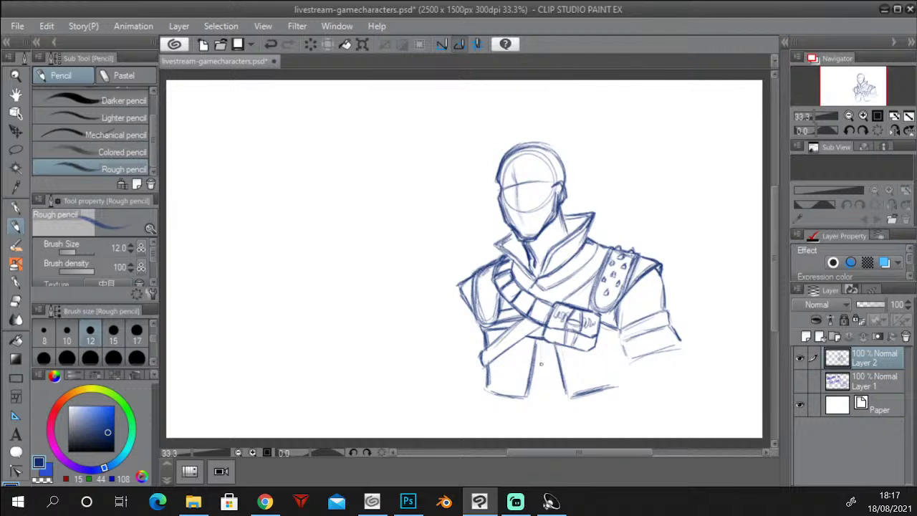
# Draw the vertical fastening lines in the jacket's opening and a short waist line below the side panel.
pyautogui.moveTo(541, 341); pyautogui.dragTo(548, 413)
pyautogui.moveTo(538, 339); pyautogui.dragTo(541, 390)
pyautogui.moveTo(538, 338)
pyautogui.mouseDown()
pyautogui.moveTo(545, 413)
pyautogui.moveTo(549, 379)
pyautogui.moveTo(549, 402)
pyautogui.mouseUp()
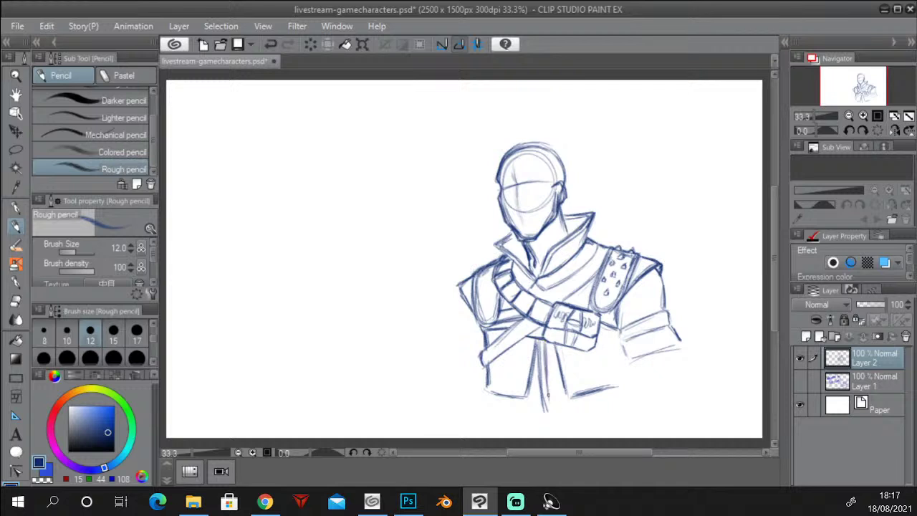
pyautogui.moveTo(546, 367)
pyautogui.mouseDown()
pyautogui.moveTo(553, 410)
pyautogui.moveTo(546, 390)
pyautogui.mouseUp()
pyautogui.moveTo(541, 344); pyautogui.dragTo(545, 359)
pyautogui.moveTo(495, 396); pyautogui.dragTo(499, 407)
pyautogui.moveTo(773, 235); pyautogui.dragTo(773, 233)
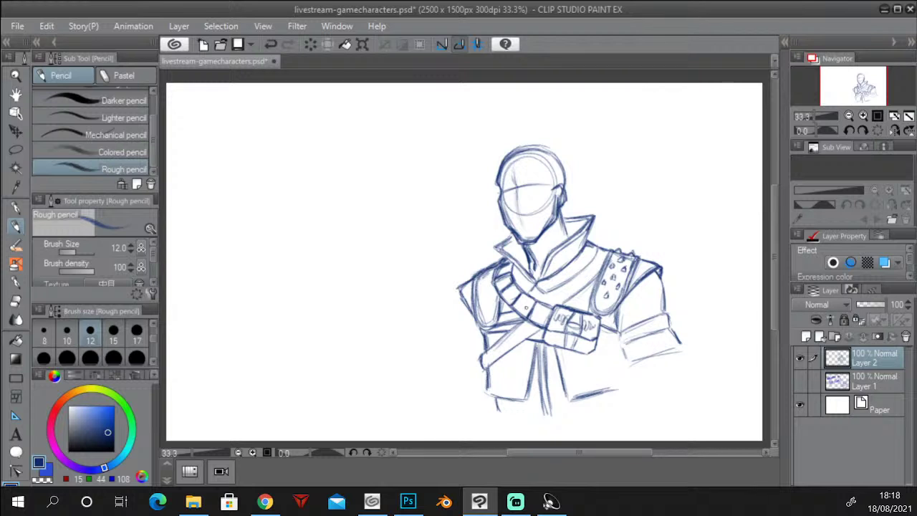
# Lasso the plain shoulder pad with its pointed sleeve, rotate and raise it for a lifted arm, and deselect.
pyautogui.click(16, 149)
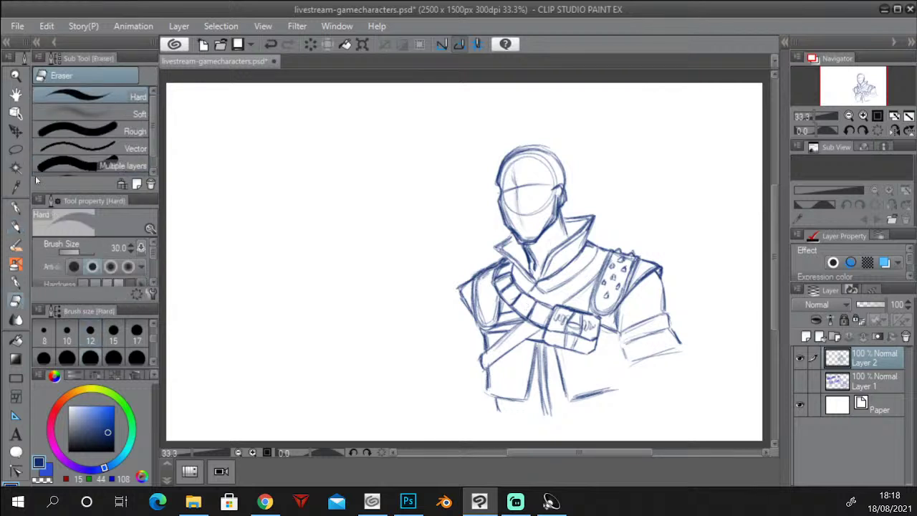
pyautogui.moveTo(466, 270)
pyautogui.mouseDown()
pyautogui.moveTo(499, 259)
pyautogui.moveTo(493, 289)
pyautogui.moveTo(505, 308)
pyautogui.moveTo(487, 328)
pyautogui.moveTo(454, 309)
pyautogui.moveTo(473, 261)
pyautogui.mouseUp()
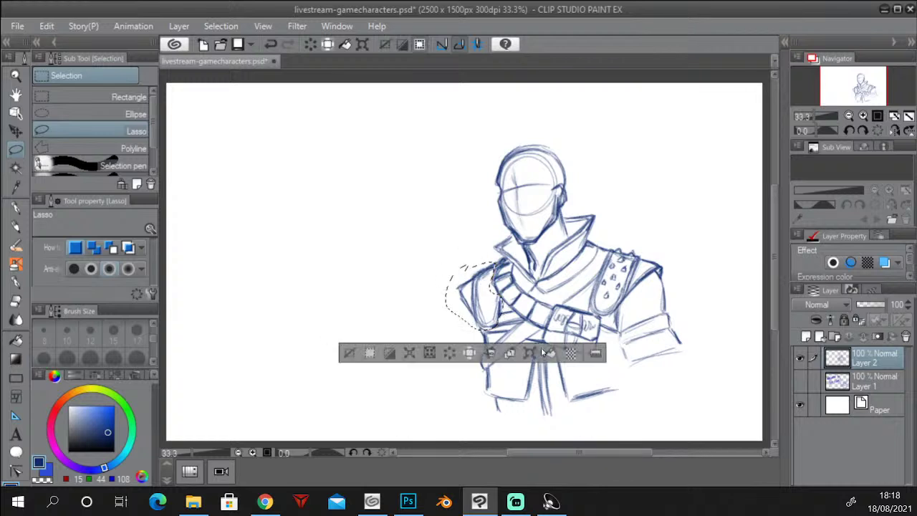
pyautogui.click(532, 354)
pyautogui.moveTo(536, 294); pyautogui.dragTo(542, 305)
pyautogui.moveTo(475, 295)
pyautogui.mouseDown()
pyautogui.moveTo(473, 278)
pyautogui.moveTo(533, 294)
pyautogui.moveTo(491, 279)
pyautogui.moveTo(521, 264)
pyautogui.mouseUp()
pyautogui.click(430, 339)
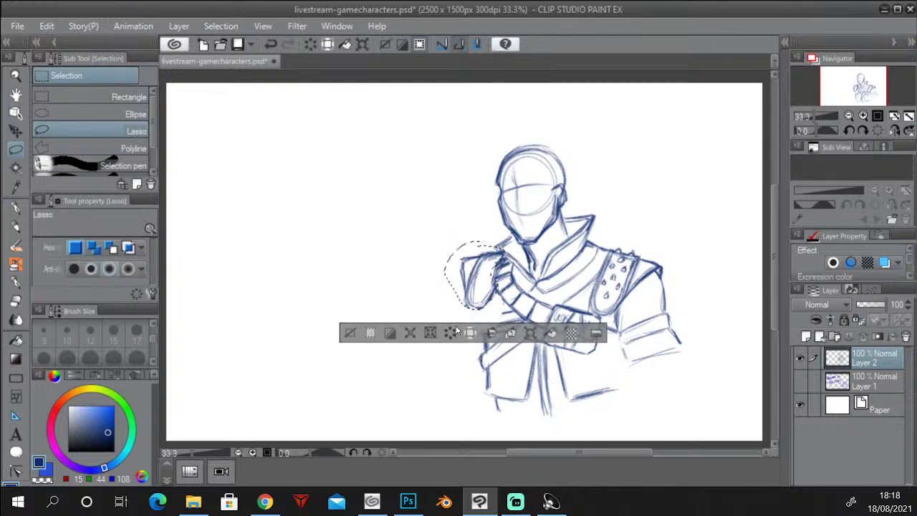
pyautogui.hotkey('ctrl', 'd')
# Redraw the raised shoulder pad's outline and squared top edge with the Rough pencil, and erase the stray sleeve corner.
pyautogui.click(16, 225)
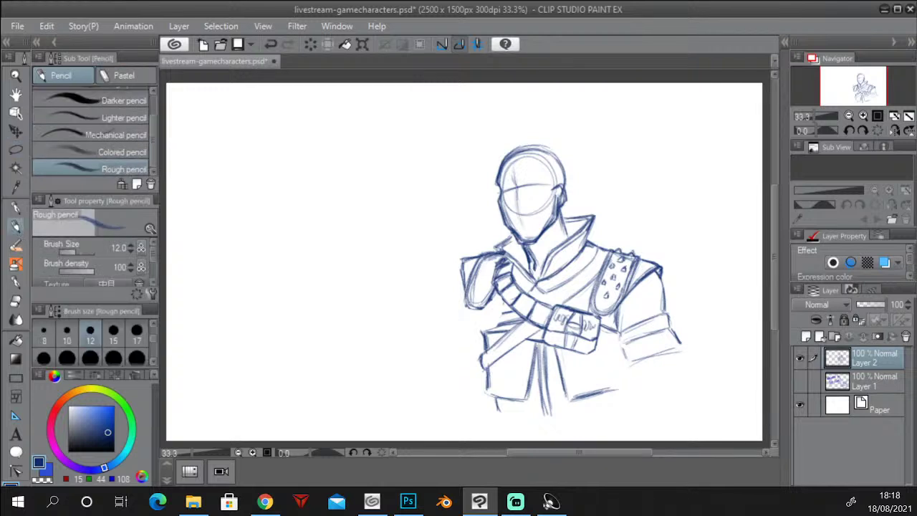
pyautogui.moveTo(473, 271)
pyautogui.mouseDown()
pyautogui.moveTo(470, 315)
pyautogui.moveTo(495, 306)
pyautogui.moveTo(466, 314)
pyautogui.moveTo(485, 311)
pyautogui.moveTo(472, 290)
pyautogui.moveTo(475, 308)
pyautogui.mouseUp()
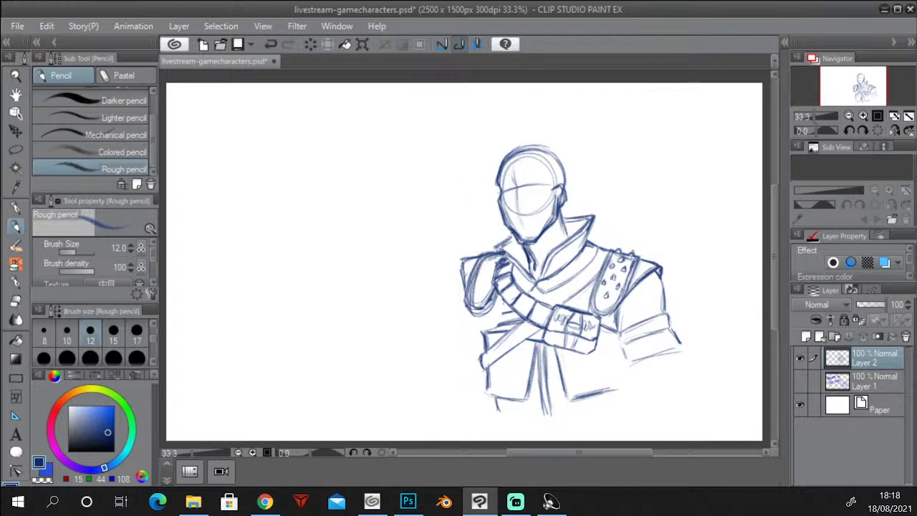
pyautogui.moveTo(466, 255)
pyautogui.mouseDown()
pyautogui.moveTo(468, 285)
pyautogui.moveTo(482, 248)
pyautogui.moveTo(492, 246)
pyautogui.mouseUp()
pyautogui.moveTo(465, 275); pyautogui.dragTo(493, 245)
pyautogui.moveTo(476, 246); pyautogui.dragTo(463, 291)
pyautogui.click(15, 301)
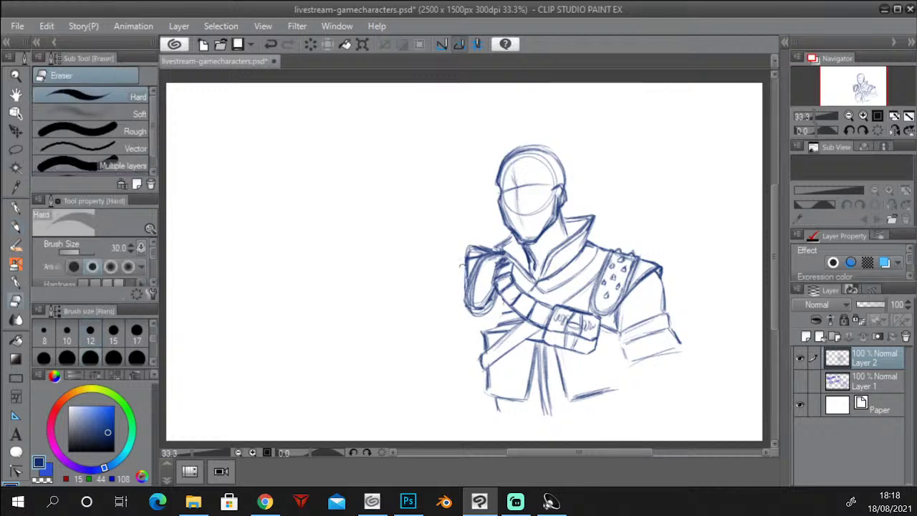
pyautogui.click(18, 227)
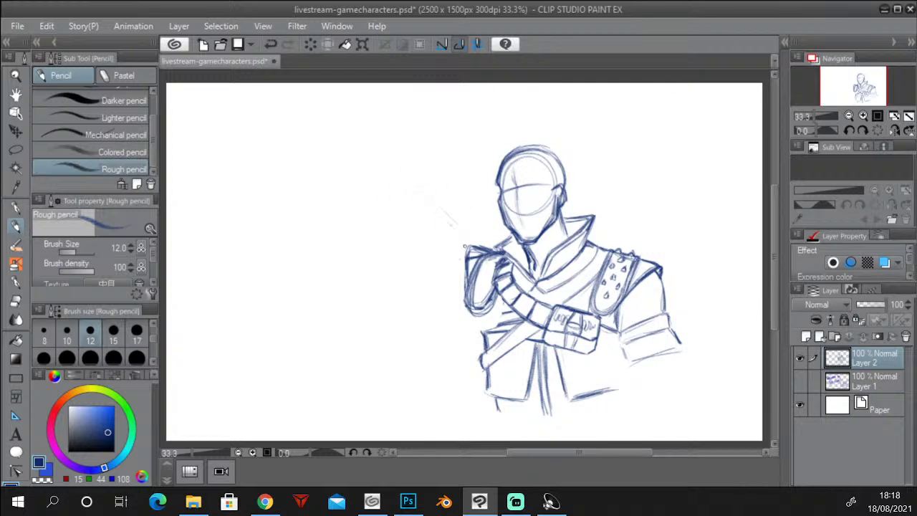
pyautogui.moveTo(464, 243)
pyautogui.mouseDown()
pyautogui.moveTo(425, 201)
pyautogui.moveTo(462, 237)
pyautogui.moveTo(471, 276)
pyautogui.moveTo(497, 251)
pyautogui.moveTo(490, 247)
pyautogui.mouseUp()
pyautogui.hotkey('ctrl', 'z')
pyautogui.hotkey('ctrl', 'z')
pyautogui.hotkey('ctrl', 'z')
pyautogui.hotkey('ctrl', 'z')
pyautogui.hotkey('ctrl', 'z')
pyautogui.hotkey('ctrl', 'z')
pyautogui.hotkey('ctrl', 'z')
# Sketch a raised bent arm from the plain shoulder pad, with the elbow outward and the forearm reaching toward the head.
pyautogui.moveTo(399, 230)
pyautogui.mouseDown()
pyautogui.moveTo(431, 229)
pyautogui.moveTo(466, 250)
pyautogui.moveTo(399, 222)
pyautogui.moveTo(423, 262)
pyautogui.moveTo(405, 262)
pyautogui.moveTo(452, 300)
pyautogui.moveTo(389, 221)
pyautogui.moveTo(407, 199)
pyautogui.moveTo(393, 203)
pyautogui.moveTo(468, 187)
pyautogui.mouseUp()
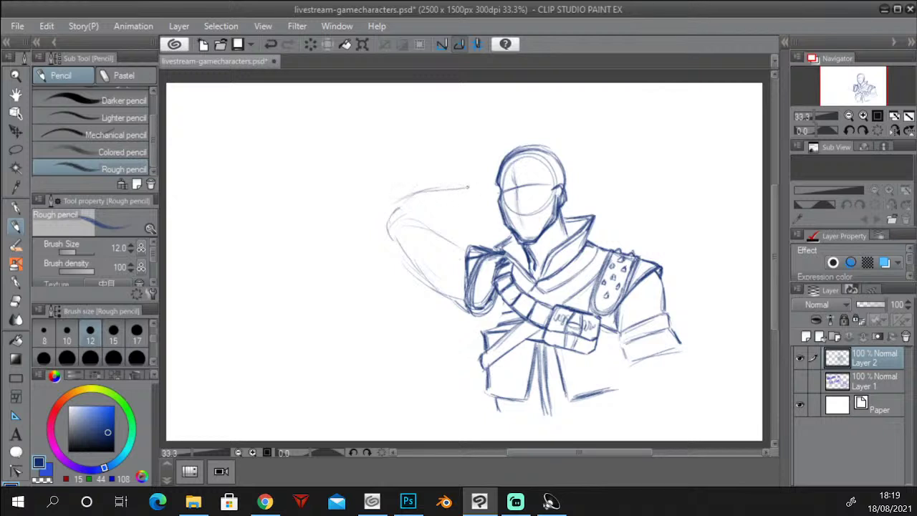
pyautogui.moveTo(406, 199)
pyautogui.mouseDown()
pyautogui.moveTo(386, 223)
pyautogui.moveTo(396, 249)
pyautogui.moveTo(475, 314)
pyautogui.moveTo(498, 294)
pyautogui.moveTo(482, 336)
pyautogui.moveTo(521, 318)
pyautogui.moveTo(515, 309)
pyautogui.moveTo(522, 318)
pyautogui.moveTo(486, 328)
pyautogui.moveTo(486, 342)
pyautogui.mouseUp()
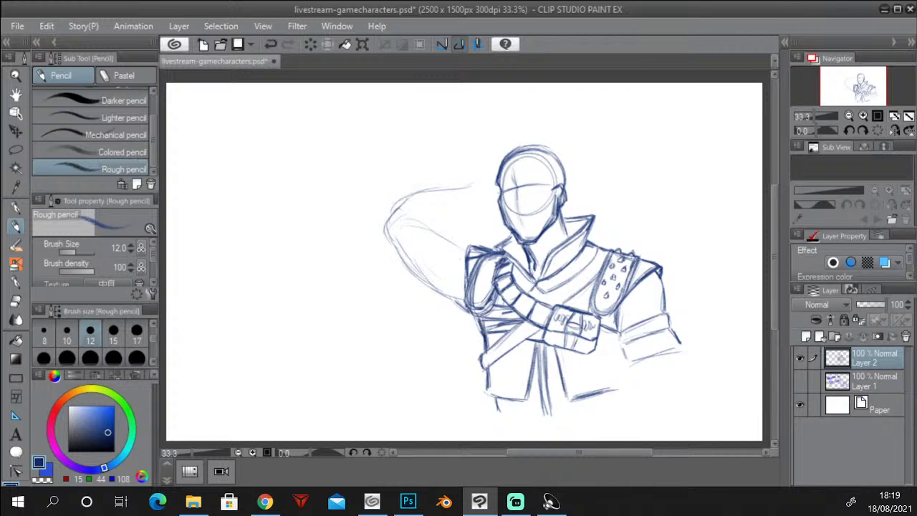
pyautogui.moveTo(450, 298)
pyautogui.mouseDown()
pyautogui.moveTo(475, 318)
pyautogui.moveTo(412, 265)
pyautogui.moveTo(391, 216)
pyautogui.moveTo(472, 251)
pyautogui.mouseUp()
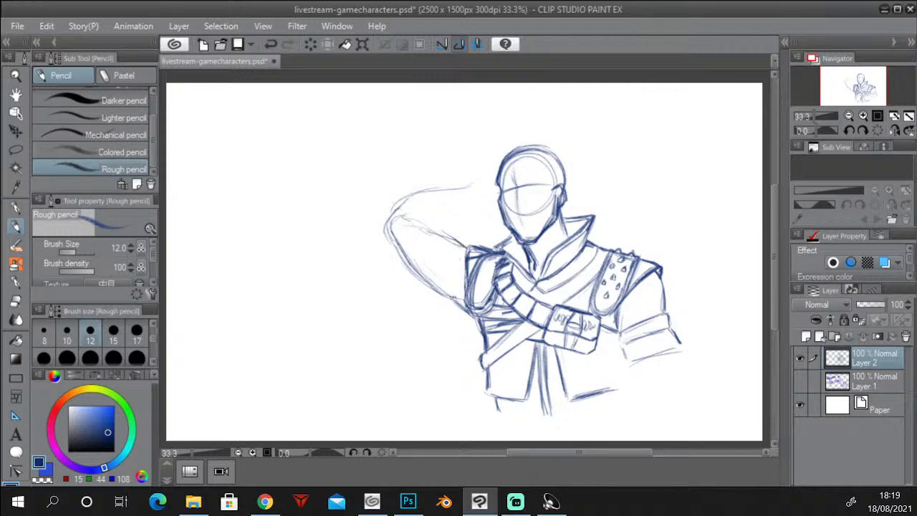
# Erase the loose outer lines of the raised upper arm, and redraw its contours down into the torso's side.
pyautogui.click(15, 300)
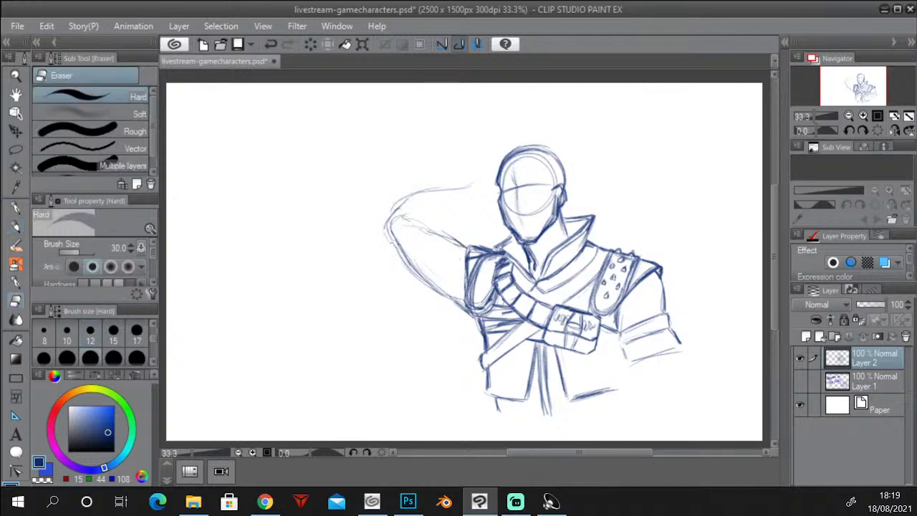
pyautogui.moveTo(386, 218)
pyautogui.mouseDown()
pyautogui.moveTo(396, 255)
pyautogui.moveTo(457, 307)
pyautogui.mouseUp()
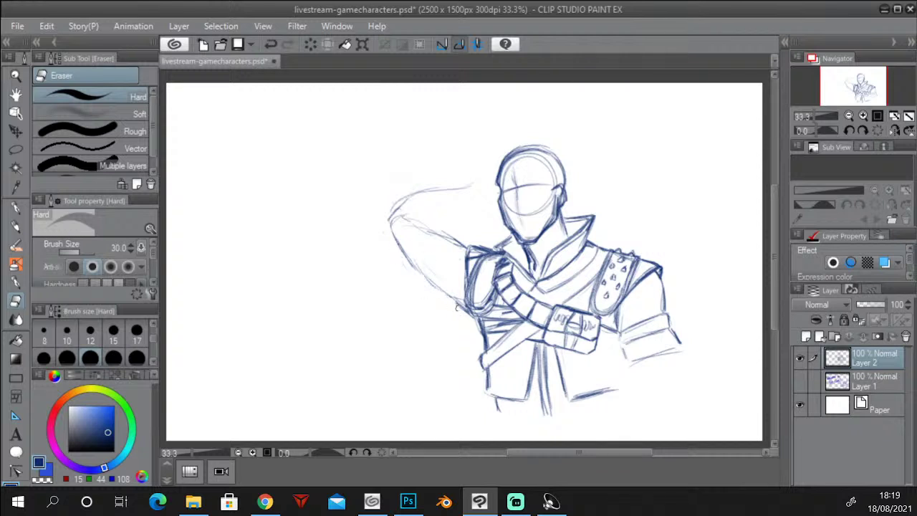
pyautogui.click(16, 227)
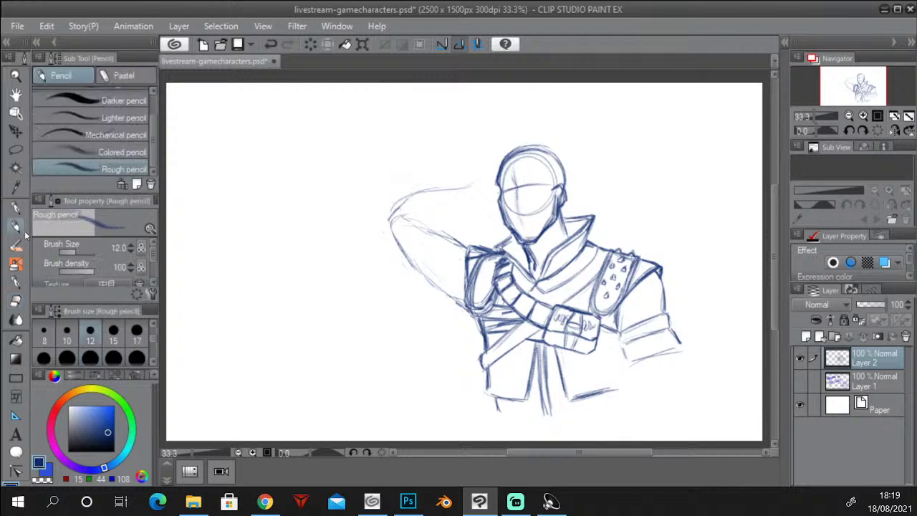
pyautogui.moveTo(416, 213)
pyautogui.mouseDown()
pyautogui.moveTo(454, 230)
pyautogui.moveTo(427, 220)
pyautogui.mouseUp()
pyautogui.moveTo(444, 293)
pyautogui.mouseDown()
pyautogui.moveTo(473, 315)
pyautogui.moveTo(481, 339)
pyautogui.mouseUp()
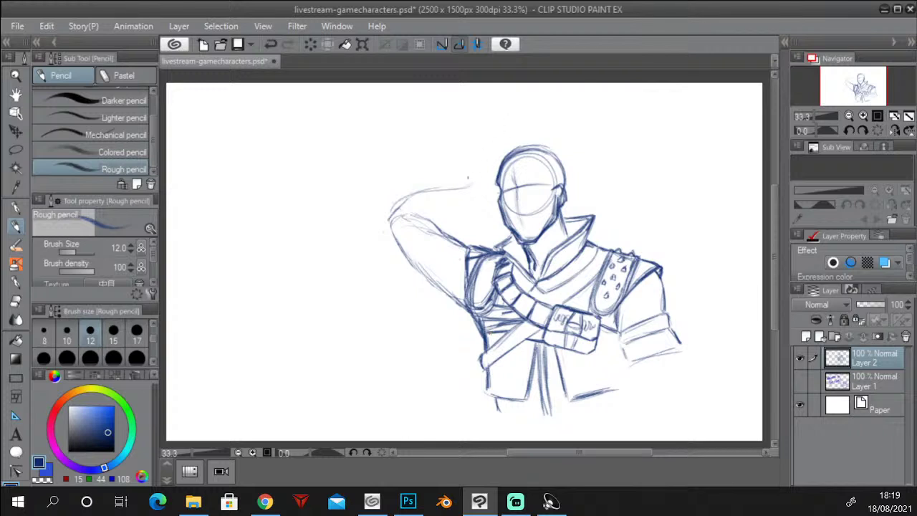
# Draw a slanted sword grip beside the head with the raised hand's fingers wrapped around it.
pyautogui.moveTo(473, 155); pyautogui.dragTo(489, 199)
pyautogui.moveTo(479, 149)
pyautogui.mouseDown()
pyautogui.moveTo(497, 202)
pyautogui.moveTo(495, 193)
pyautogui.mouseUp()
pyautogui.moveTo(473, 152)
pyautogui.mouseDown()
pyautogui.moveTo(485, 195)
pyautogui.moveTo(475, 177)
pyautogui.mouseUp()
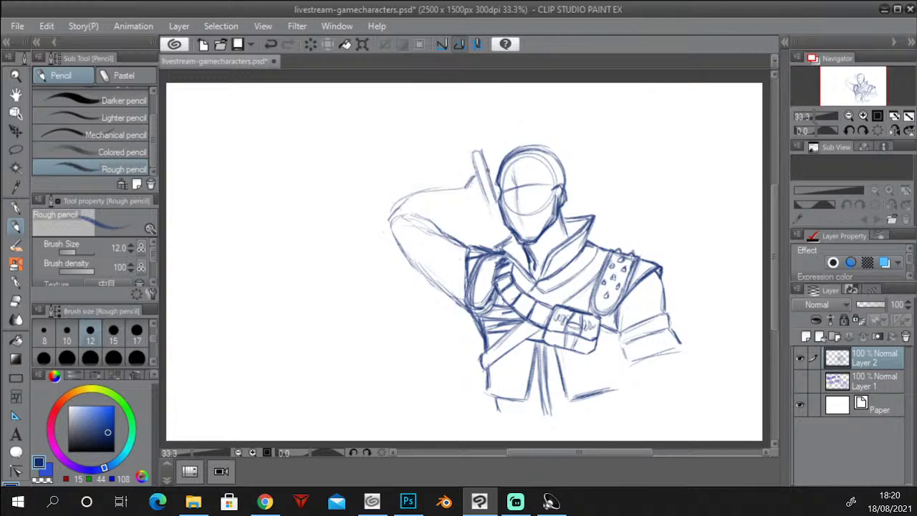
pyautogui.moveTo(489, 170)
pyautogui.mouseDown()
pyautogui.moveTo(480, 177)
pyautogui.moveTo(487, 204)
pyautogui.moveTo(497, 204)
pyautogui.moveTo(478, 172)
pyautogui.moveTo(488, 172)
pyautogui.moveTo(470, 179)
pyautogui.moveTo(497, 167)
pyautogui.moveTo(481, 195)
pyautogui.moveTo(503, 194)
pyautogui.moveTo(476, 200)
pyautogui.moveTo(477, 192)
pyautogui.mouseUp()
pyautogui.hotkey('ctrl', 'z')
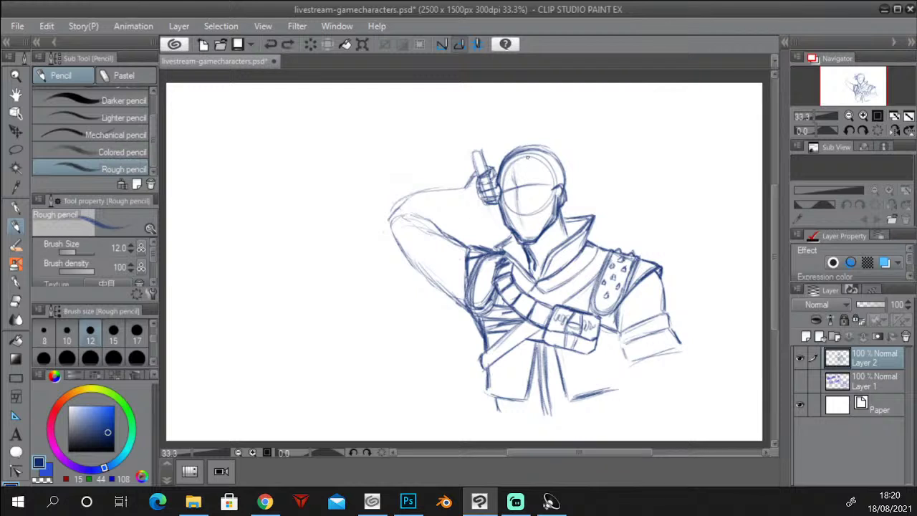
# Refine the raised forearm's upper contour into the wrist and draw the sleeve opening near the elbow.
pyautogui.moveTo(479, 205)
pyautogui.mouseDown()
pyautogui.moveTo(475, 197)
pyautogui.moveTo(489, 204)
pyautogui.moveTo(466, 180)
pyautogui.moveTo(436, 182)
pyautogui.mouseUp()
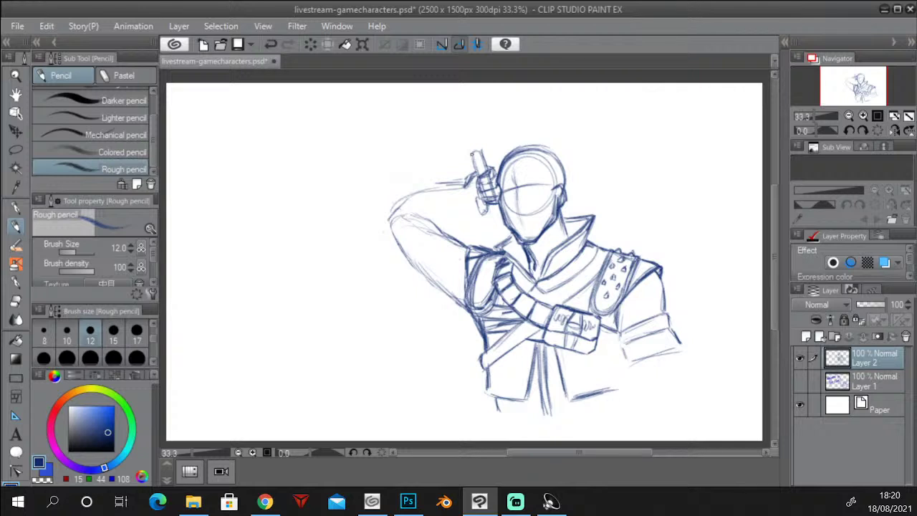
pyautogui.hotkey('ctrl', 'z')
pyautogui.moveTo(475, 179)
pyautogui.mouseDown()
pyautogui.moveTo(479, 188)
pyautogui.moveTo(412, 185)
pyautogui.moveTo(432, 219)
pyautogui.mouseUp()
pyautogui.hotkey('ctrl', 'z')
pyautogui.moveTo(415, 183)
pyautogui.mouseDown()
pyautogui.moveTo(435, 221)
pyautogui.moveTo(429, 184)
pyautogui.moveTo(483, 168)
pyautogui.moveTo(467, 176)
pyautogui.moveTo(501, 202)
pyautogui.mouseUp()
pyautogui.hotkey('ctrl', 'z')
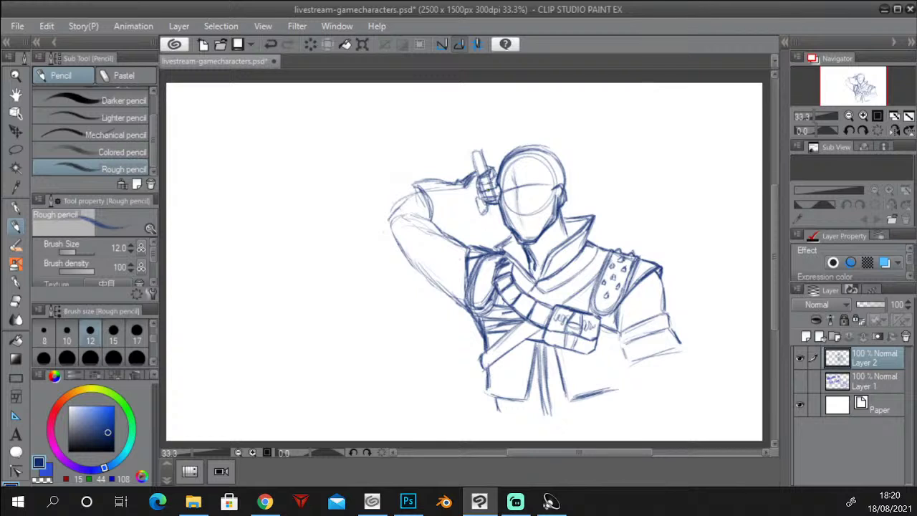
# Draw the sword's lower grip and crossguard above the shoulder, and add a round ringed pommel at the top.
pyautogui.moveTo(479, 210)
pyautogui.mouseDown()
pyautogui.moveTo(495, 221)
pyautogui.moveTo(485, 246)
pyautogui.mouseUp()
pyautogui.moveTo(506, 223); pyautogui.dragTo(490, 242)
pyautogui.moveTo(474, 156); pyautogui.dragTo(477, 175)
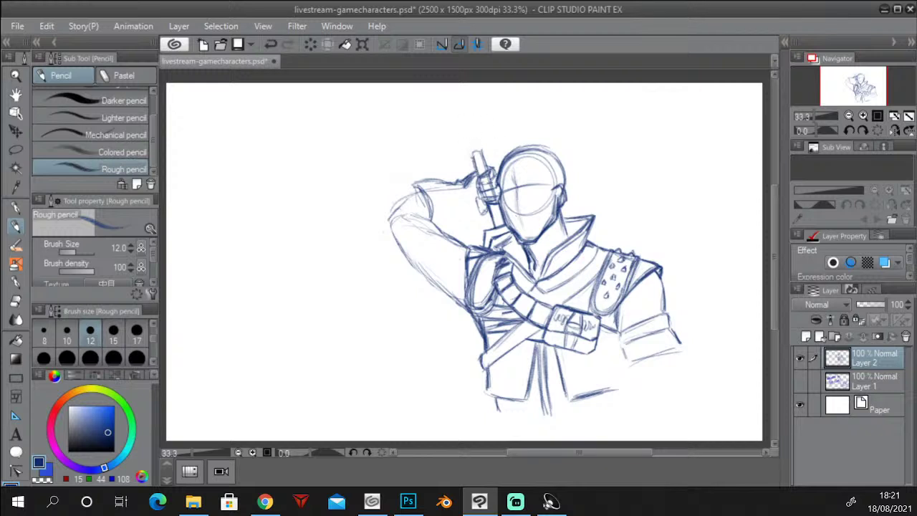
pyautogui.moveTo(469, 149)
pyautogui.mouseDown()
pyautogui.moveTo(486, 158)
pyautogui.moveTo(465, 136)
pyautogui.moveTo(477, 138)
pyautogui.moveTo(476, 129)
pyautogui.moveTo(480, 149)
pyautogui.mouseUp()
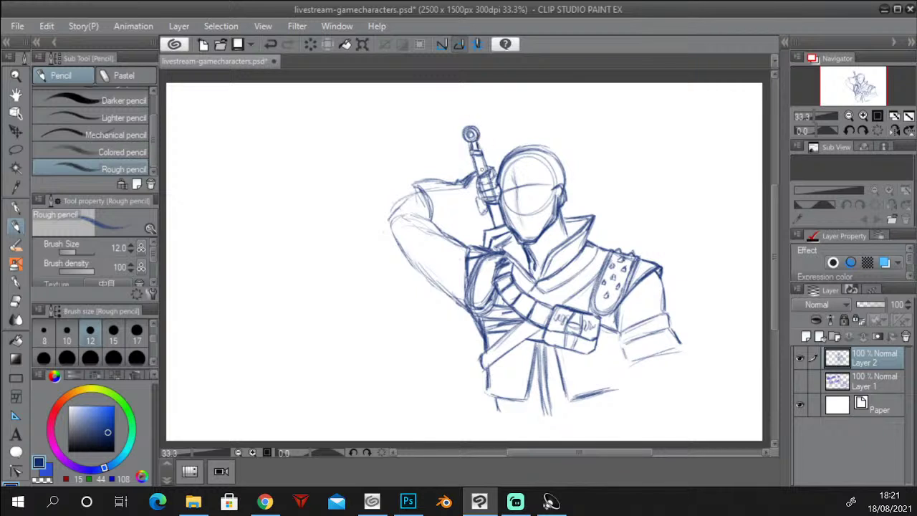
# Fill in the palm and wrist of the hand gripping the sword, and reinforce the sleeve opening at the elbow.
pyautogui.moveTo(479, 210)
pyautogui.mouseDown()
pyautogui.moveTo(486, 215)
pyautogui.moveTo(480, 200)
pyautogui.moveTo(457, 203)
pyautogui.moveTo(472, 221)
pyautogui.moveTo(503, 200)
pyautogui.mouseUp()
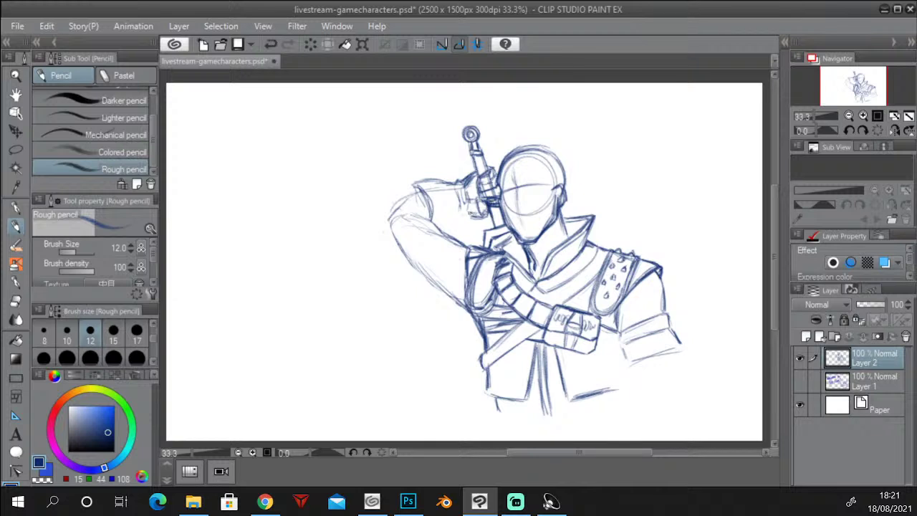
pyautogui.moveTo(467, 212); pyautogui.dragTo(481, 217)
pyautogui.moveTo(427, 192)
pyautogui.mouseDown()
pyautogui.moveTo(391, 212)
pyautogui.moveTo(389, 231)
pyautogui.moveTo(399, 205)
pyautogui.mouseUp()
pyautogui.moveTo(413, 197)
pyautogui.mouseDown()
pyautogui.moveTo(391, 224)
pyautogui.moveTo(434, 224)
pyautogui.moveTo(453, 235)
pyautogui.mouseUp()
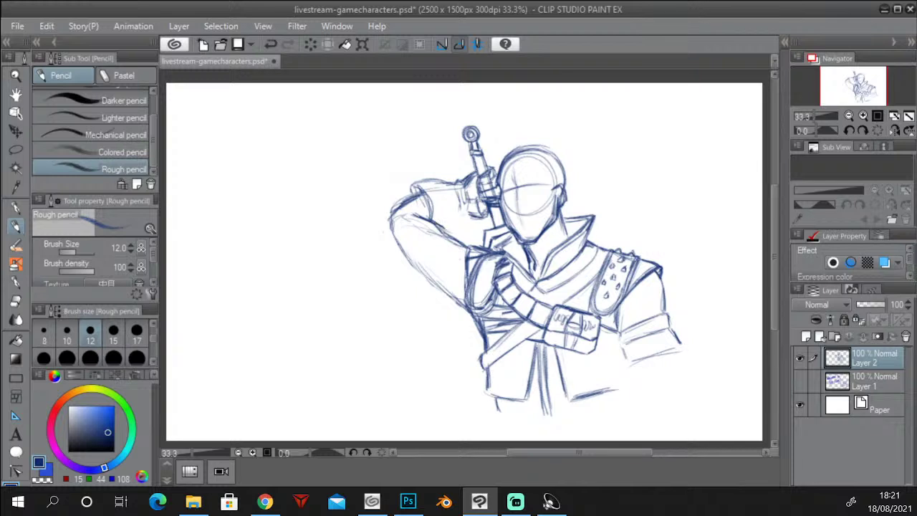
# Darken the outer contour of the raised arm from the elbow down to the shoulder pad.
pyautogui.moveTo(396, 208)
pyautogui.mouseDown()
pyautogui.moveTo(391, 223)
pyautogui.moveTo(416, 267)
pyautogui.mouseUp()
pyautogui.moveTo(393, 232); pyautogui.dragTo(428, 277)
pyautogui.moveTo(404, 247); pyautogui.dragTo(465, 309)
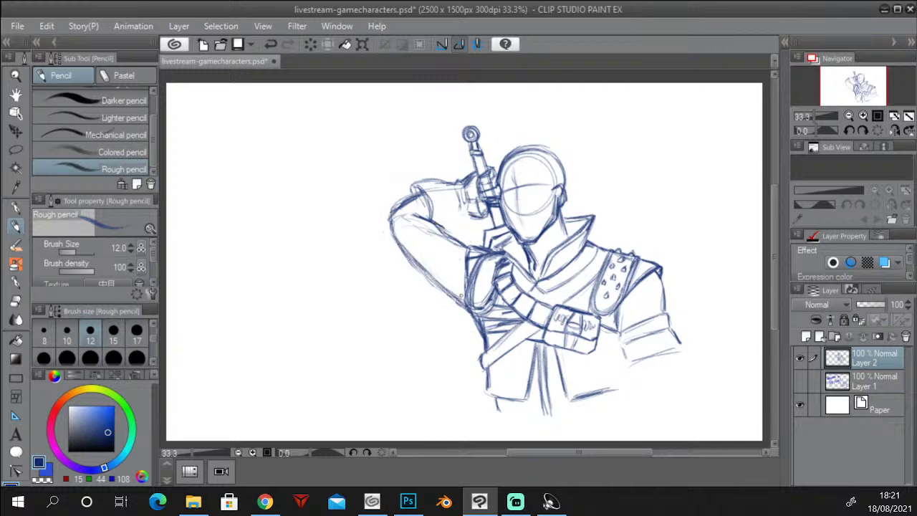
pyautogui.press('e')
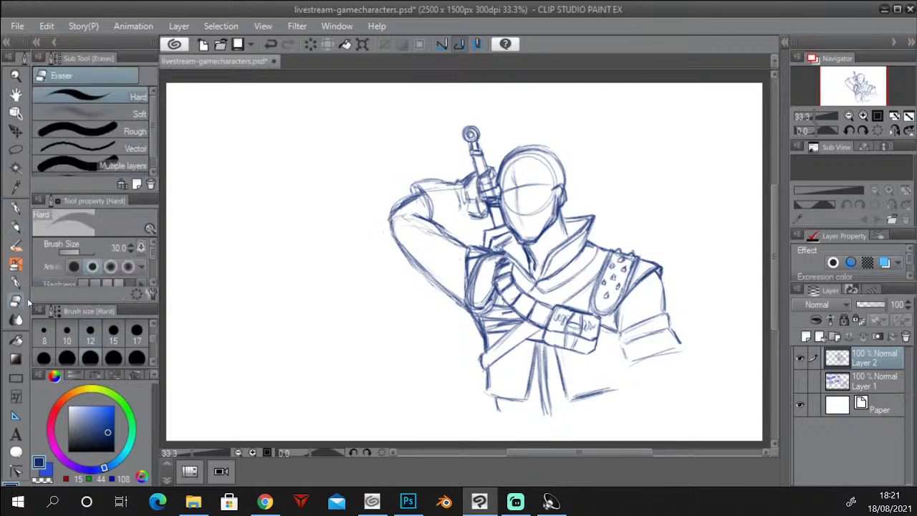
# Erase the raised arm's elbow and upper-arm outlines, and roughly redraw them with a fuller, rounded elbow.
pyautogui.moveTo(466, 247)
pyautogui.mouseDown()
pyautogui.moveTo(406, 212)
pyautogui.moveTo(386, 212)
pyautogui.moveTo(446, 232)
pyautogui.mouseUp()
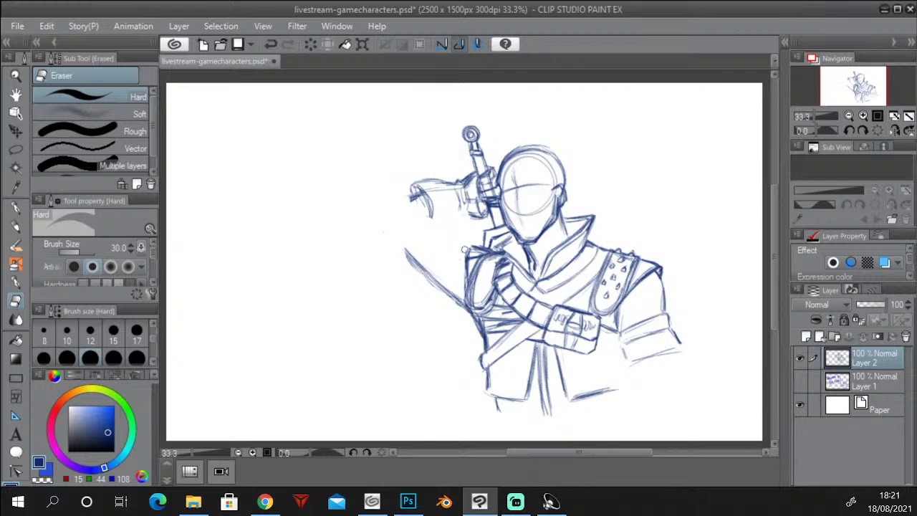
pyautogui.click(16, 225)
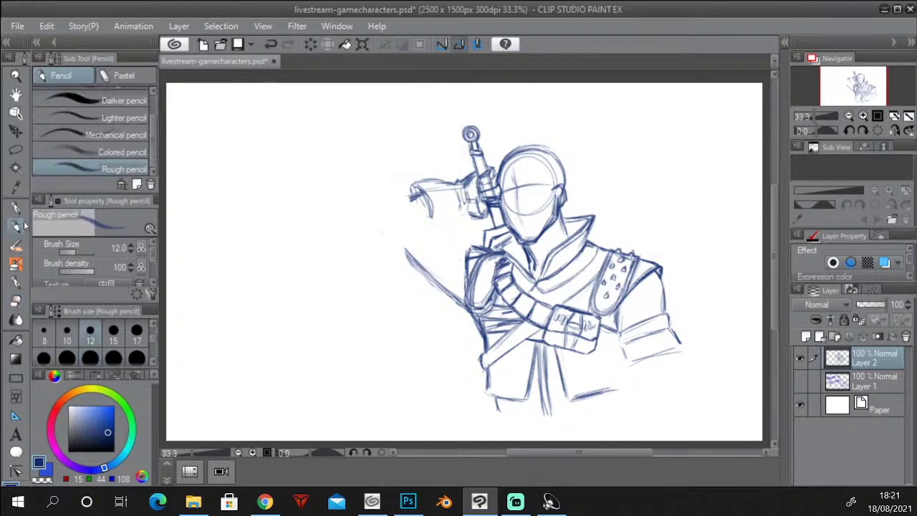
pyautogui.moveTo(429, 274)
pyautogui.mouseDown()
pyautogui.moveTo(467, 305)
pyautogui.moveTo(406, 258)
pyautogui.moveTo(393, 230)
pyautogui.moveTo(417, 224)
pyautogui.mouseUp()
pyautogui.moveTo(473, 243)
pyautogui.mouseDown()
pyautogui.moveTo(450, 243)
pyautogui.moveTo(446, 294)
pyautogui.mouseUp()
pyautogui.moveTo(468, 251)
pyautogui.mouseDown()
pyautogui.moveTo(504, 252)
pyautogui.moveTo(468, 270)
pyautogui.moveTo(481, 244)
pyautogui.moveTo(471, 278)
pyautogui.mouseUp()
pyautogui.moveTo(471, 251)
pyautogui.mouseDown()
pyautogui.moveTo(491, 236)
pyautogui.moveTo(445, 296)
pyautogui.moveTo(444, 237)
pyautogui.moveTo(402, 249)
pyautogui.moveTo(423, 219)
pyautogui.moveTo(400, 264)
pyautogui.mouseUp()
pyautogui.moveTo(405, 265); pyautogui.dragTo(434, 280)
pyautogui.moveTo(420, 224); pyautogui.dragTo(406, 263)
pyautogui.moveTo(408, 198)
pyautogui.mouseDown()
pyautogui.moveTo(387, 236)
pyautogui.moveTo(399, 248)
pyautogui.mouseUp()
pyautogui.moveTo(432, 215)
pyautogui.mouseDown()
pyautogui.moveTo(438, 224)
pyautogui.moveTo(400, 240)
pyautogui.moveTo(437, 229)
pyautogui.moveTo(439, 190)
pyautogui.moveTo(439, 221)
pyautogui.mouseUp()
pyautogui.moveTo(439, 210); pyautogui.dragTo(442, 225)
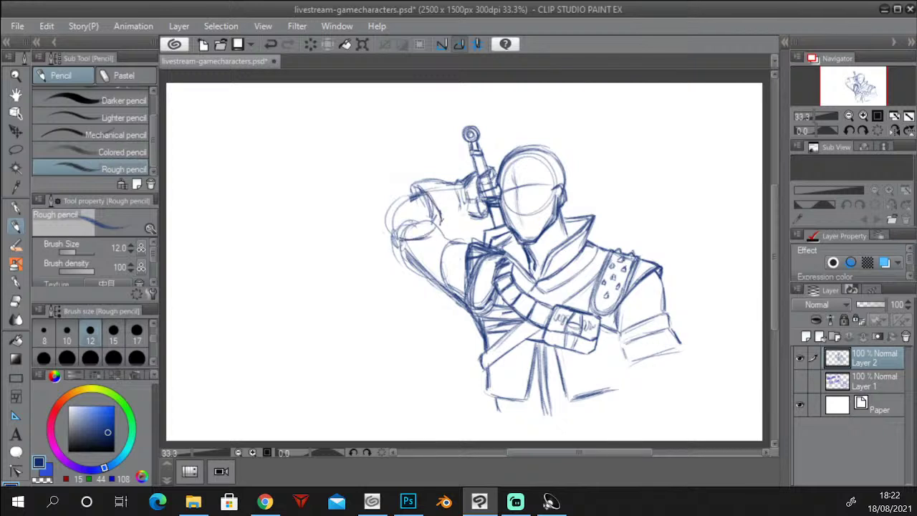
# Strengthen the sleeve opening and the outer contour of the raised arm's elbow.
pyautogui.moveTo(428, 188)
pyautogui.mouseDown()
pyautogui.moveTo(442, 224)
pyautogui.moveTo(440, 213)
pyautogui.mouseUp()
pyautogui.moveTo(440, 219)
pyautogui.mouseDown()
pyautogui.moveTo(443, 232)
pyautogui.moveTo(387, 252)
pyautogui.moveTo(408, 197)
pyautogui.moveTo(427, 189)
pyautogui.moveTo(387, 222)
pyautogui.moveTo(384, 240)
pyautogui.mouseUp()
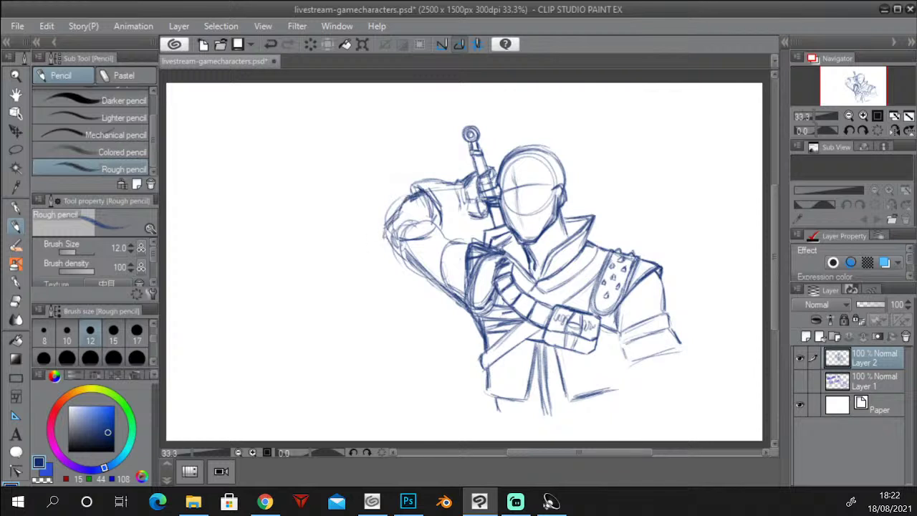
pyautogui.moveTo(405, 200)
pyautogui.mouseDown()
pyautogui.moveTo(388, 219)
pyautogui.moveTo(391, 250)
pyautogui.mouseUp()
# Erase the old sleeve opening at the elbow and redraw the forearm cuff edge and the inner arm line to the shoulder.
pyautogui.press('e')
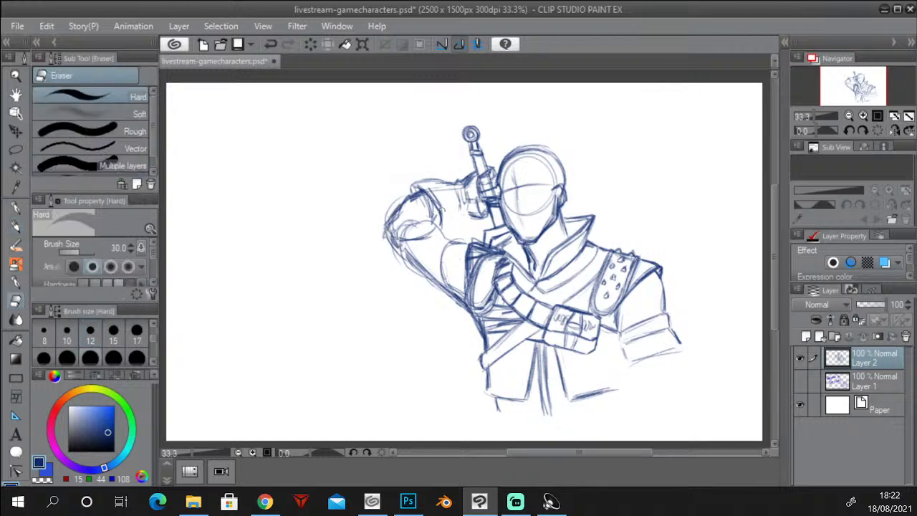
pyautogui.moveTo(441, 223)
pyautogui.mouseDown()
pyautogui.moveTo(436, 192)
pyautogui.moveTo(423, 188)
pyautogui.moveTo(437, 216)
pyautogui.mouseUp()
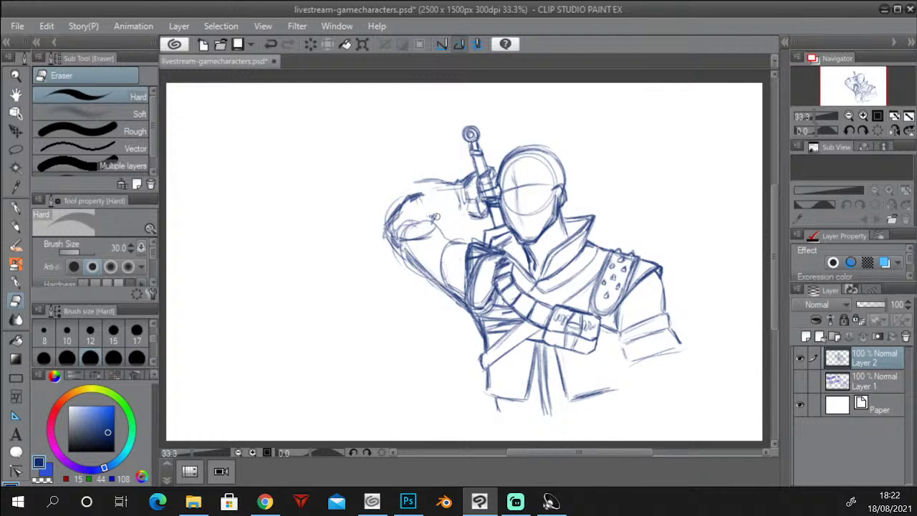
pyautogui.click(16, 226)
pyautogui.moveTo(418, 184)
pyautogui.mouseDown()
pyautogui.moveTo(409, 190)
pyautogui.moveTo(436, 194)
pyautogui.moveTo(452, 219)
pyautogui.moveTo(444, 234)
pyautogui.moveTo(449, 214)
pyautogui.moveTo(444, 232)
pyautogui.mouseUp()
pyautogui.moveTo(429, 193)
pyautogui.mouseDown()
pyautogui.moveTo(446, 227)
pyautogui.moveTo(429, 193)
pyautogui.moveTo(448, 180)
pyautogui.moveTo(441, 221)
pyautogui.moveTo(462, 218)
pyautogui.moveTo(447, 232)
pyautogui.mouseUp()
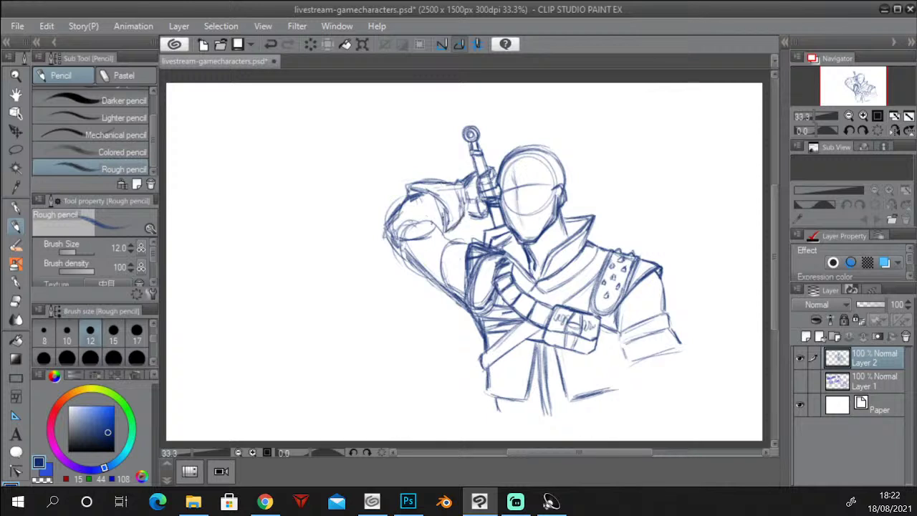
pyautogui.moveTo(413, 202)
pyautogui.mouseDown()
pyautogui.moveTo(430, 194)
pyautogui.moveTo(446, 233)
pyautogui.moveTo(474, 248)
pyautogui.mouseUp()
pyautogui.moveTo(397, 227)
pyautogui.mouseDown()
pyautogui.moveTo(426, 217)
pyautogui.moveTo(436, 226)
pyautogui.mouseUp()
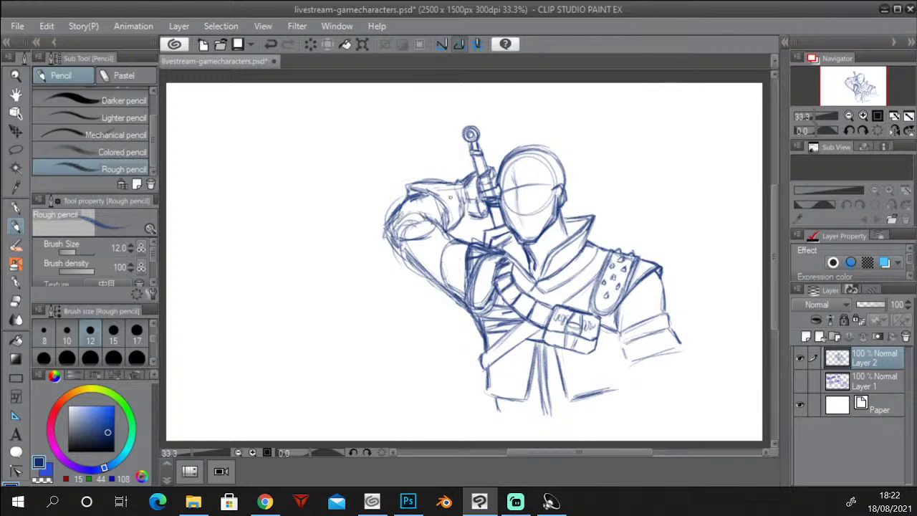
# Reinforce the cuff corner and elbow, clean stray lines inside the upper arm, and darken its lower contour.
pyautogui.moveTo(403, 186)
pyautogui.mouseDown()
pyautogui.moveTo(412, 199)
pyautogui.moveTo(424, 186)
pyautogui.mouseUp()
pyautogui.moveTo(400, 204)
pyautogui.mouseDown()
pyautogui.moveTo(385, 236)
pyautogui.moveTo(430, 235)
pyautogui.moveTo(402, 244)
pyautogui.moveTo(443, 288)
pyautogui.mouseUp()
pyautogui.press('e')
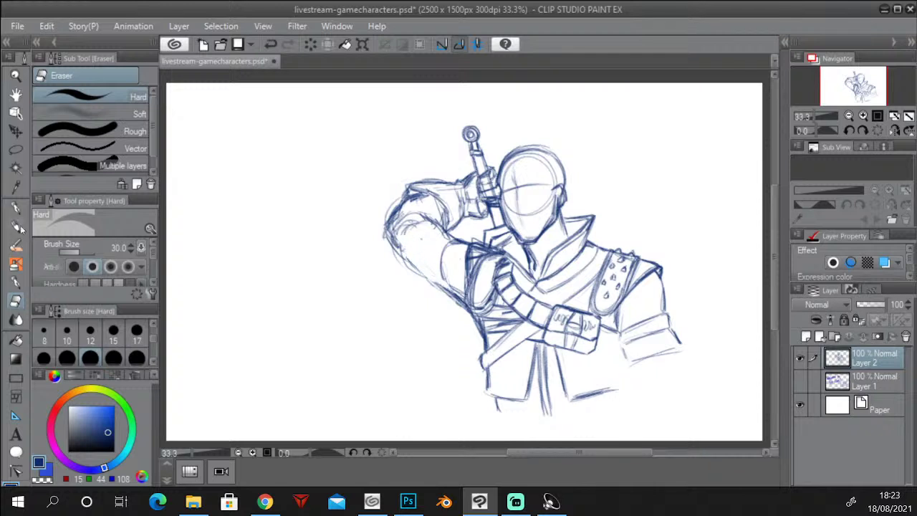
pyautogui.press('p')
pyautogui.moveTo(397, 244); pyautogui.dragTo(445, 288)
pyautogui.moveTo(408, 263); pyautogui.dragTo(433, 281)
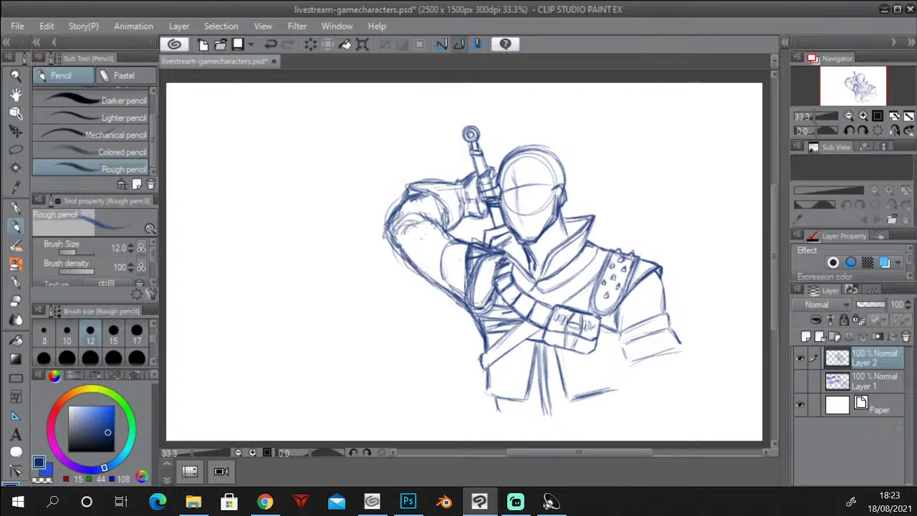
# Darken the forearm cuff and draw curved bands across the raised upper arm's sleeve, with heavier lower edges.
pyautogui.moveTo(408, 188); pyautogui.dragTo(401, 200)
pyautogui.moveTo(408, 189)
pyautogui.mouseDown()
pyautogui.moveTo(427, 183)
pyautogui.moveTo(469, 216)
pyautogui.mouseUp()
pyautogui.moveTo(497, 246); pyautogui.dragTo(512, 238)
pyautogui.moveTo(443, 232); pyautogui.dragTo(417, 285)
pyautogui.moveTo(424, 248); pyautogui.dragTo(414, 278)
pyautogui.moveTo(429, 247)
pyautogui.mouseDown()
pyautogui.moveTo(456, 233)
pyautogui.moveTo(415, 263)
pyautogui.moveTo(430, 292)
pyautogui.mouseUp()
pyautogui.moveTo(452, 238); pyautogui.dragTo(436, 295)
pyautogui.moveTo(436, 293); pyautogui.dragTo(415, 277)
pyautogui.moveTo(433, 239)
pyautogui.mouseDown()
pyautogui.moveTo(415, 265)
pyautogui.moveTo(420, 291)
pyautogui.moveTo(476, 322)
pyautogui.mouseUp()
pyautogui.moveTo(474, 244)
pyautogui.mouseDown()
pyautogui.moveTo(449, 227)
pyautogui.moveTo(428, 246)
pyautogui.moveTo(418, 266)
pyautogui.moveTo(453, 242)
pyautogui.moveTo(446, 276)
pyautogui.mouseUp()
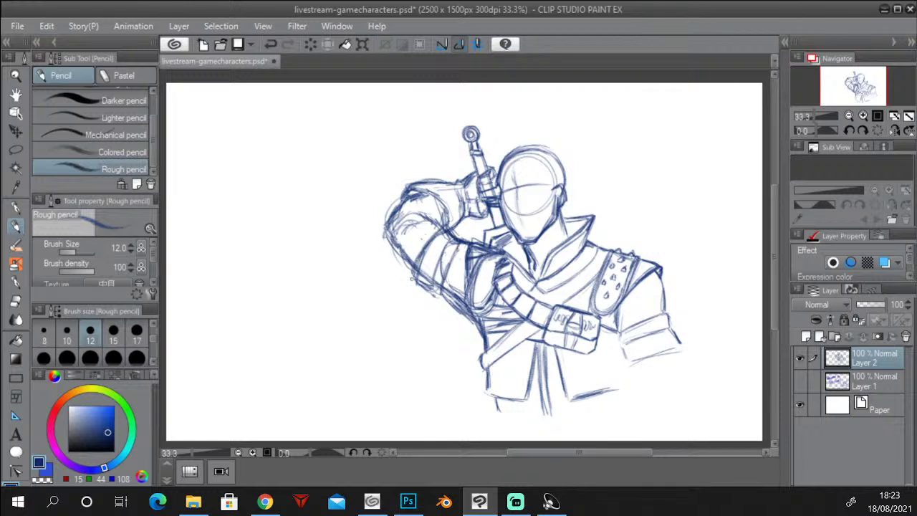
pyautogui.moveTo(412, 255); pyautogui.dragTo(403, 271)
pyautogui.moveTo(434, 209); pyautogui.dragTo(396, 214)
pyautogui.moveTo(391, 215)
pyautogui.mouseDown()
pyautogui.moveTo(384, 224)
pyautogui.moveTo(396, 215)
pyautogui.mouseUp()
pyautogui.moveTo(440, 212)
pyautogui.mouseDown()
pyautogui.moveTo(408, 225)
pyautogui.moveTo(402, 211)
pyautogui.mouseUp()
pyautogui.moveTo(400, 205)
pyautogui.mouseDown()
pyautogui.moveTo(384, 222)
pyautogui.moveTo(439, 227)
pyautogui.moveTo(431, 220)
pyautogui.moveTo(379, 247)
pyautogui.moveTo(387, 257)
pyautogui.moveTo(379, 251)
pyautogui.mouseUp()
pyautogui.hotkey('ctrl', 'z')
pyautogui.hotkey('ctrl', 'z')
pyautogui.hotkey('ctrl', 'z')
pyautogui.hotkey('ctrl', 'z')
# Redraw the fold at the raised elbow and sharpen the elbow's outer point.
pyautogui.moveTo(443, 214)
pyautogui.mouseDown()
pyautogui.moveTo(419, 228)
pyautogui.moveTo(403, 218)
pyautogui.mouseUp()
pyautogui.moveTo(401, 214); pyautogui.dragTo(381, 244)
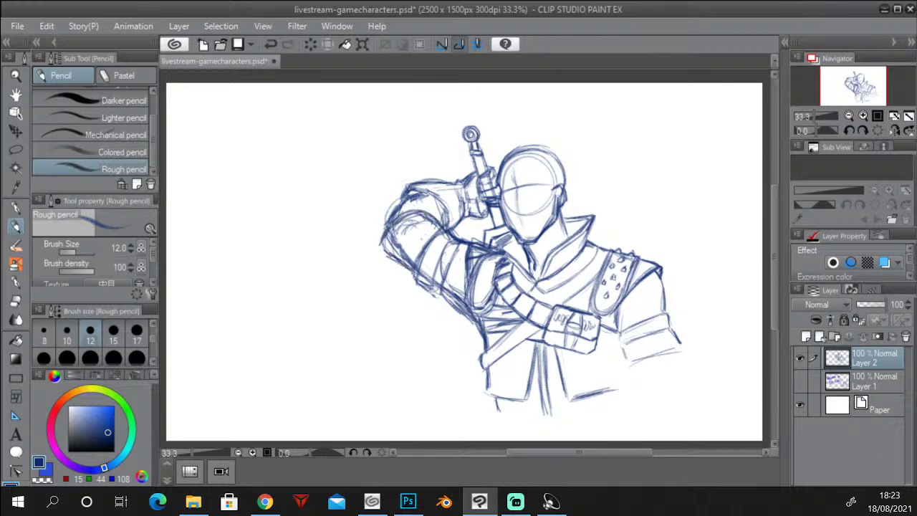
pyautogui.moveTo(423, 217); pyautogui.dragTo(394, 234)
# Extend the lowered arm's sleeve downward with additional stacked bands and darkened edges.
pyautogui.moveTo(623, 346)
pyautogui.mouseDown()
pyautogui.moveTo(622, 362)
pyautogui.moveTo(679, 350)
pyautogui.mouseUp()
pyautogui.moveTo(626, 364); pyautogui.dragTo(659, 355)
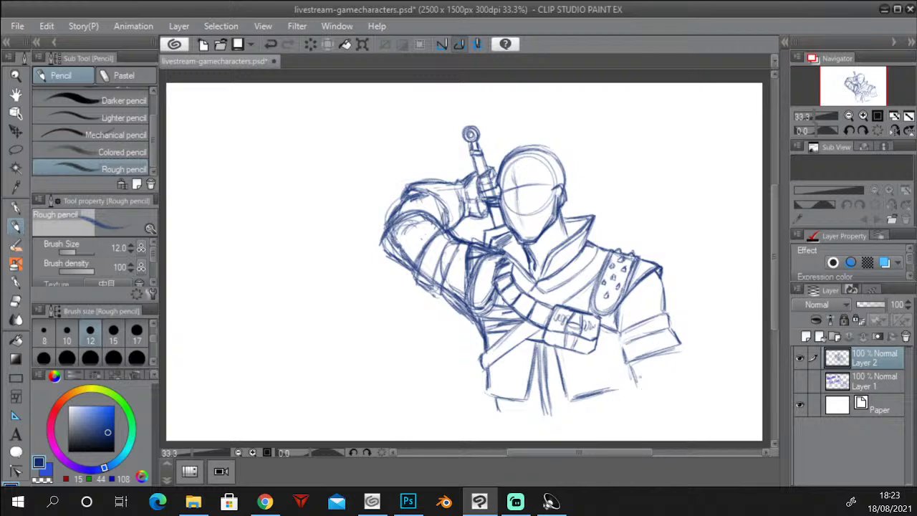
pyautogui.moveTo(676, 348); pyautogui.dragTo(628, 364)
pyautogui.moveTo(681, 342); pyautogui.dragTo(669, 312)
pyautogui.moveTo(640, 385); pyautogui.dragTo(688, 375)
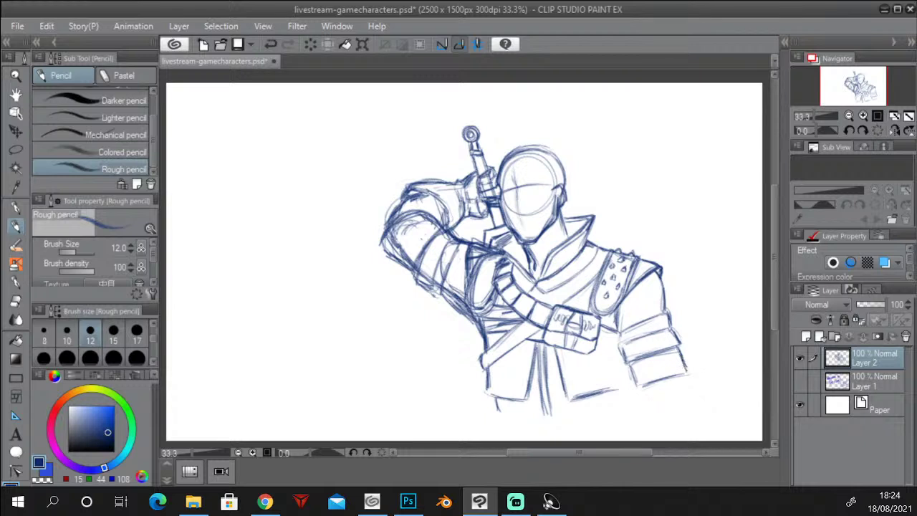
pyautogui.moveTo(641, 381); pyautogui.dragTo(687, 371)
pyautogui.moveTo(642, 392)
pyautogui.mouseDown()
pyautogui.moveTo(686, 379)
pyautogui.moveTo(639, 407)
pyautogui.moveTo(689, 377)
pyautogui.mouseUp()
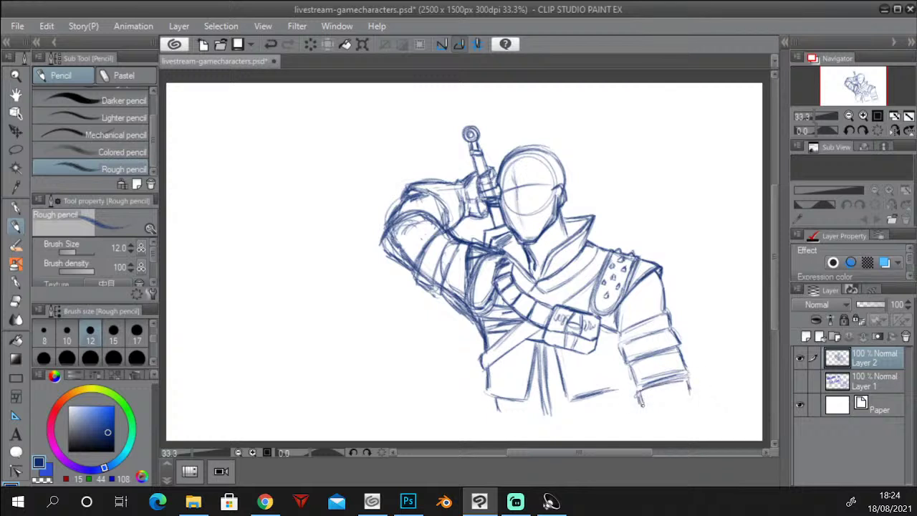
# Extend the jacket's front flap edge to the lowered arm and draw the curved lower hem beneath the torso.
pyautogui.moveTo(595, 394); pyautogui.dragTo(632, 385)
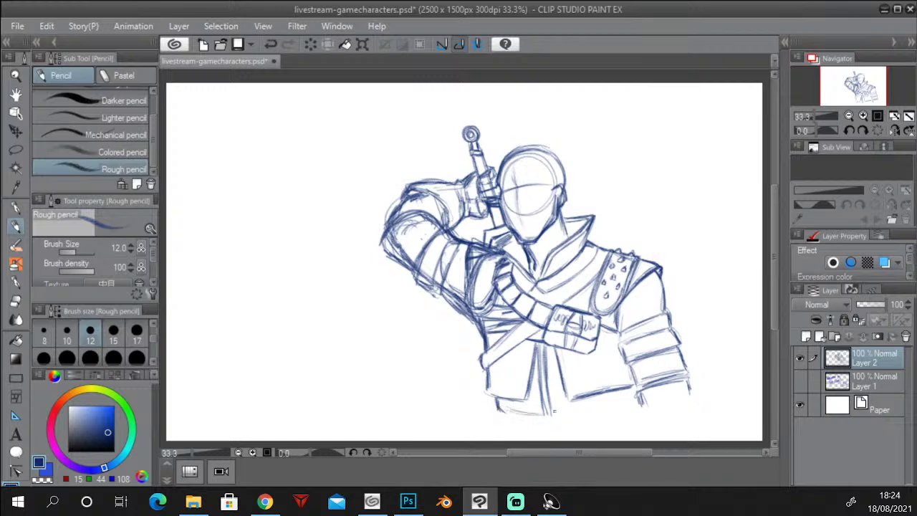
pyautogui.moveTo(516, 416); pyautogui.dragTo(608, 409)
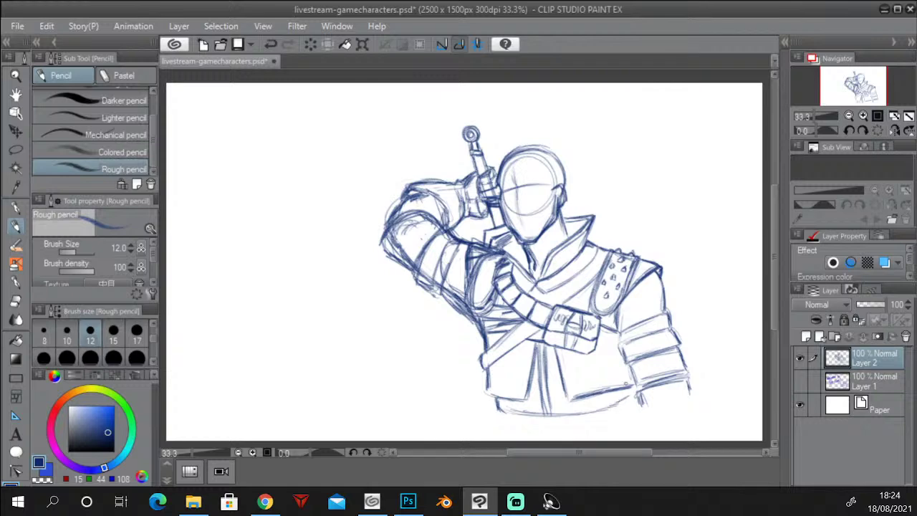
# Set the rough pencil's brush size to 10 and sketch short spiky hair strokes above the front of the head.
pyautogui.click(863, 116)
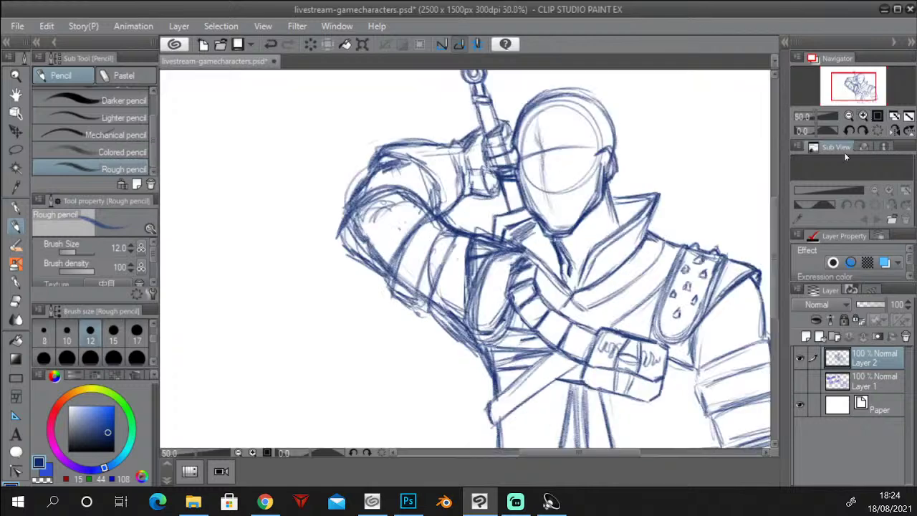
pyautogui.moveTo(774, 255); pyautogui.dragTo(774, 242)
pyautogui.moveTo(583, 452); pyautogui.dragTo(601, 453)
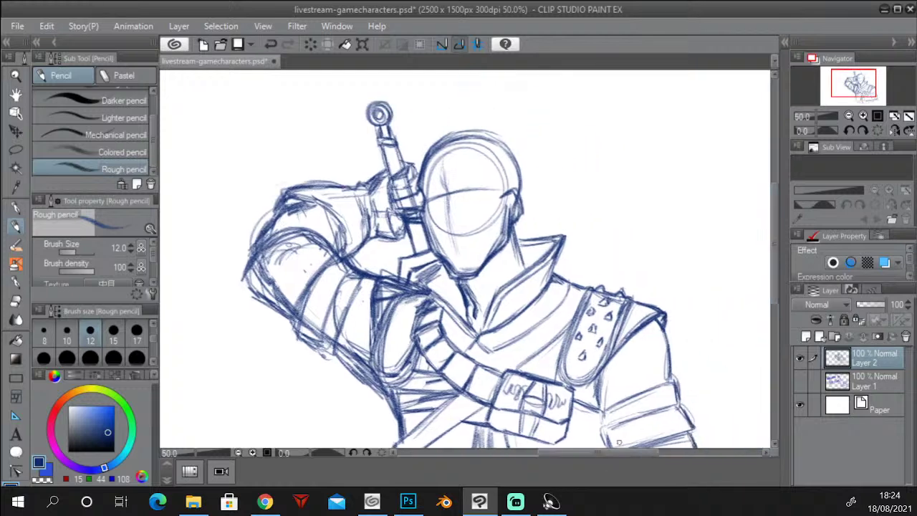
pyautogui.click(862, 116)
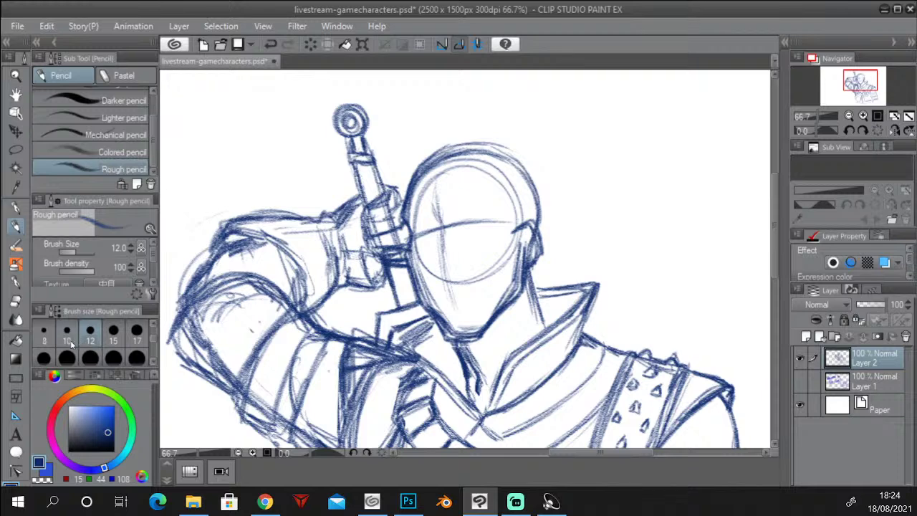
pyautogui.click(72, 337)
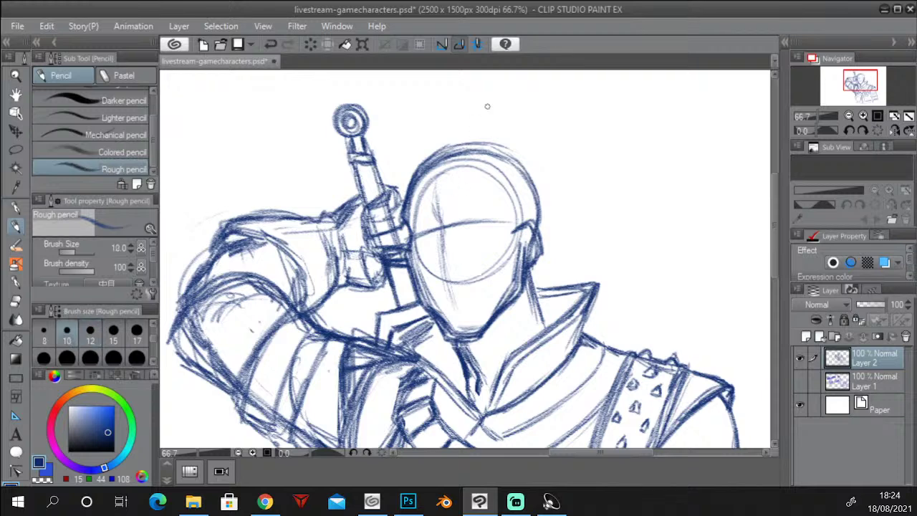
pyautogui.moveTo(778, 232); pyautogui.dragTo(771, 220)
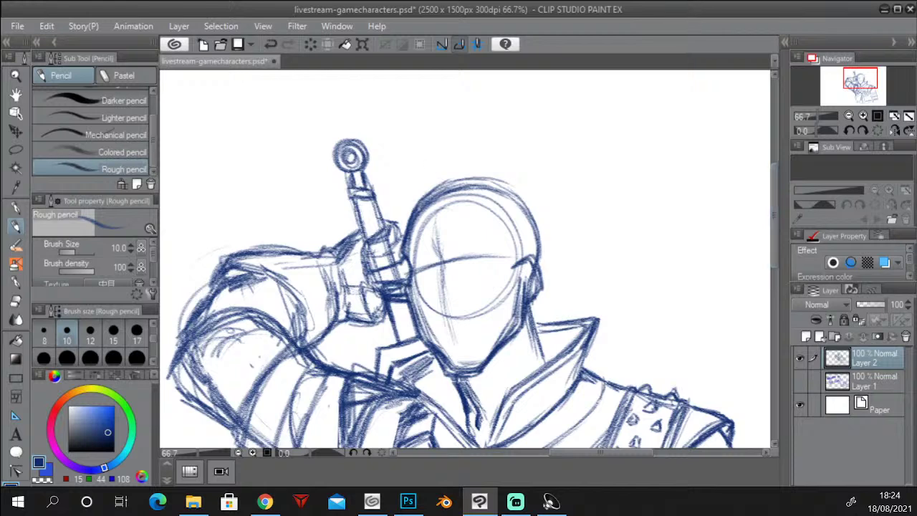
pyautogui.moveTo(423, 183)
pyautogui.mouseDown()
pyautogui.moveTo(417, 206)
pyautogui.moveTo(423, 188)
pyautogui.mouseUp()
pyautogui.moveTo(445, 159)
pyautogui.mouseDown()
pyautogui.moveTo(435, 173)
pyautogui.moveTo(453, 154)
pyautogui.moveTo(490, 146)
pyautogui.mouseUp()
pyautogui.moveTo(420, 176); pyautogui.dragTo(414, 205)
pyautogui.moveTo(433, 162); pyautogui.dragTo(420, 184)
pyautogui.moveTo(457, 150)
pyautogui.mouseDown()
pyautogui.moveTo(432, 172)
pyautogui.moveTo(452, 159)
pyautogui.mouseUp()
pyautogui.moveTo(484, 141)
pyautogui.mouseDown()
pyautogui.moveTo(460, 156)
pyautogui.moveTo(477, 148)
pyautogui.mouseUp()
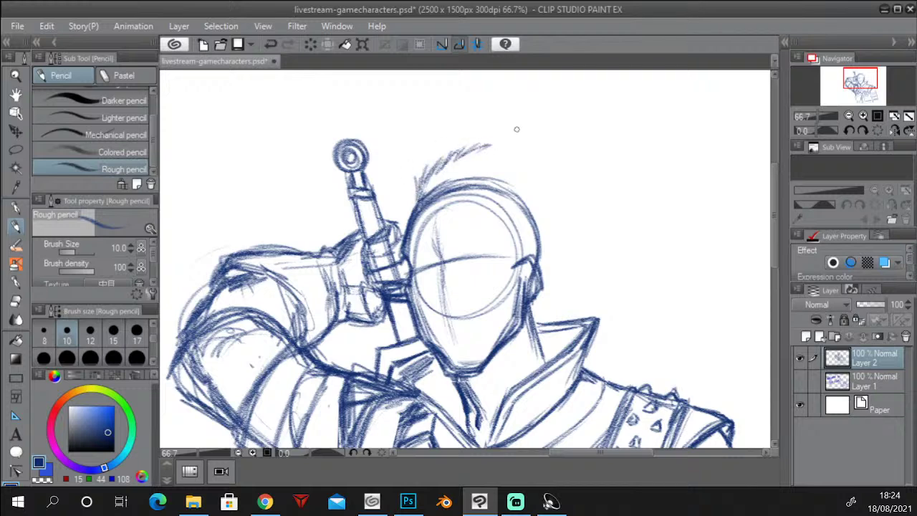
pyautogui.moveTo(422, 174)
pyautogui.mouseDown()
pyautogui.moveTo(413, 205)
pyautogui.moveTo(416, 194)
pyautogui.mouseUp()
# Undo the most recent hair strokes above the head.
pyautogui.hotkey('ctrl', 'z')
pyautogui.hotkey('ctrl', 'z')
pyautogui.hotkey('ctrl', 'z')
pyautogui.hotkey('ctrl', 'z')
pyautogui.hotkey('ctrl', 'z')
pyautogui.hotkey('ctrl', 'z')
pyautogui.hotkey('ctrl', 'z')
pyautogui.hotkey('ctrl', 'z')
pyautogui.hotkey('ctrl', 'z')
pyautogui.hotkey('ctrl', 'z')
pyautogui.hotkey('ctrl', 'z')
pyautogui.hotkey('ctrl', 'z')
pyautogui.hotkey('ctrl', 'z')
pyautogui.hotkey('ctrl', 'z')
pyautogui.hotkey('ctrl', 'z')
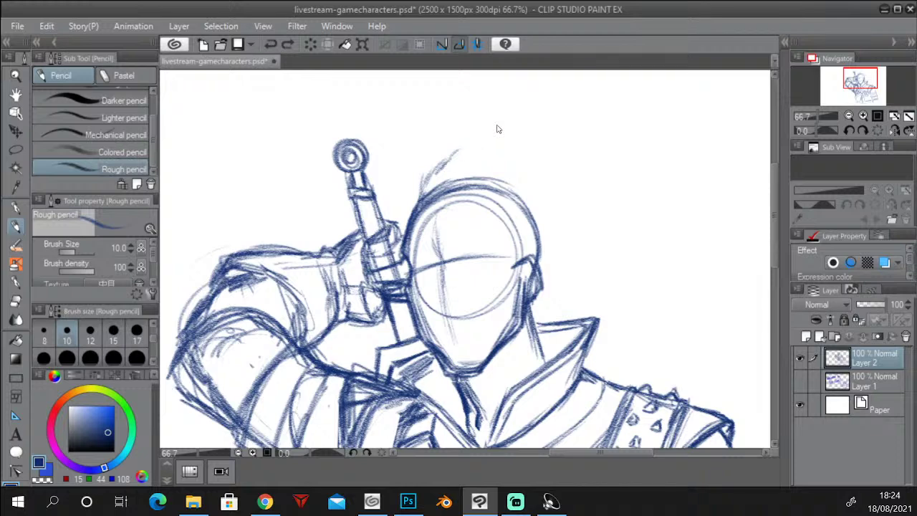
# Draw lighter spiky hair strands rising from the forehead and sweeping back over the top of the head.
pyautogui.moveTo(417, 205)
pyautogui.mouseDown()
pyautogui.moveTo(413, 177)
pyautogui.moveTo(491, 135)
pyautogui.moveTo(504, 146)
pyautogui.mouseUp()
pyautogui.moveTo(417, 203); pyautogui.dragTo(500, 194)
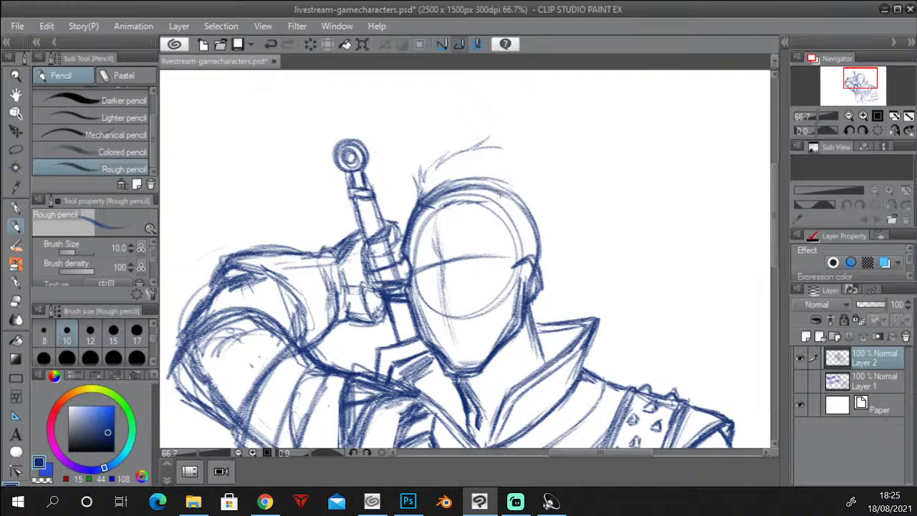
pyautogui.moveTo(477, 164)
pyautogui.mouseDown()
pyautogui.moveTo(526, 143)
pyautogui.moveTo(517, 162)
pyautogui.moveTo(531, 151)
pyautogui.moveTo(516, 149)
pyautogui.mouseUp()
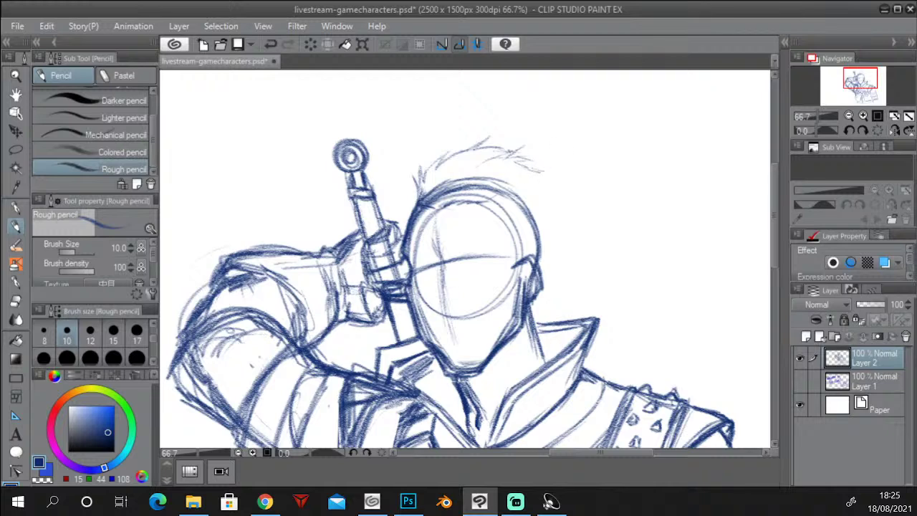
# Draw the hairline, back of the skull and neck line, and add spiky hair tufts behind the head.
pyautogui.moveTo(487, 205)
pyautogui.mouseDown()
pyautogui.moveTo(561, 188)
pyautogui.moveTo(547, 199)
pyautogui.moveTo(552, 208)
pyautogui.moveTo(547, 197)
pyautogui.moveTo(554, 261)
pyautogui.moveTo(541, 286)
pyautogui.moveTo(549, 219)
pyautogui.moveTo(551, 279)
pyautogui.moveTo(532, 314)
pyautogui.moveTo(546, 354)
pyautogui.mouseUp()
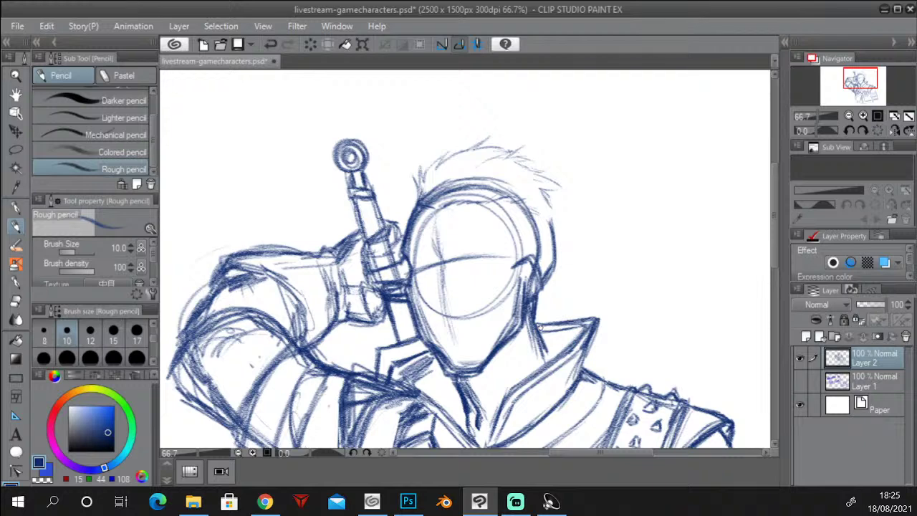
pyautogui.moveTo(538, 290)
pyautogui.mouseDown()
pyautogui.moveTo(536, 327)
pyautogui.moveTo(554, 361)
pyautogui.moveTo(535, 314)
pyautogui.mouseUp()
pyautogui.moveTo(549, 225)
pyautogui.mouseDown()
pyautogui.moveTo(565, 208)
pyautogui.moveTo(559, 233)
pyautogui.moveTo(555, 225)
pyautogui.moveTo(576, 220)
pyautogui.moveTo(566, 230)
pyautogui.moveTo(595, 238)
pyautogui.moveTo(591, 271)
pyautogui.mouseUp()
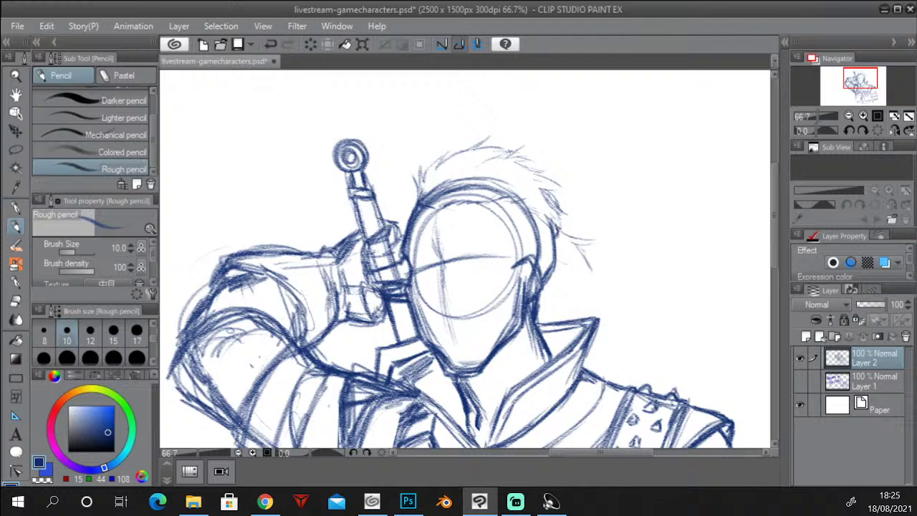
pyautogui.moveTo(559, 236)
pyautogui.mouseDown()
pyautogui.moveTo(586, 282)
pyautogui.moveTo(570, 269)
pyautogui.moveTo(575, 279)
pyautogui.moveTo(575, 250)
pyautogui.moveTo(593, 277)
pyautogui.moveTo(598, 235)
pyautogui.moveTo(592, 239)
pyautogui.moveTo(578, 216)
pyautogui.moveTo(571, 266)
pyautogui.moveTo(583, 280)
pyautogui.mouseUp()
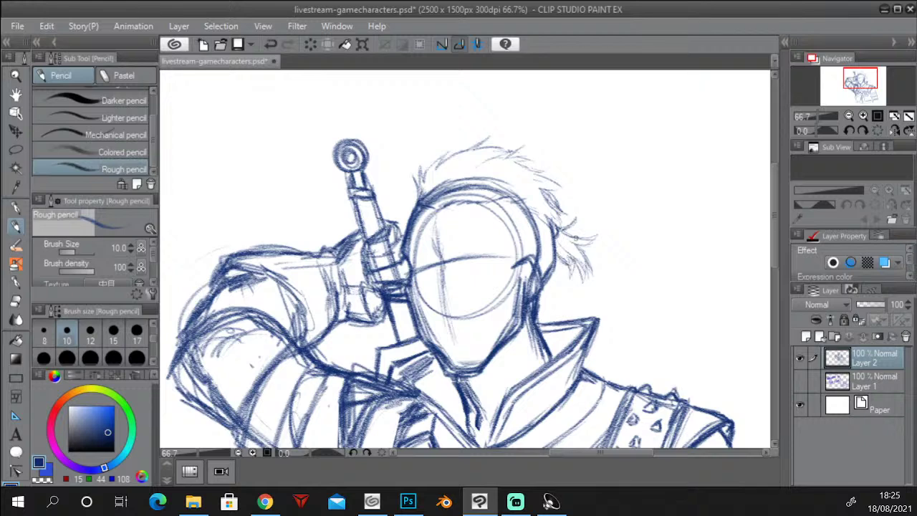
# Darken the ear, the jawline and the underside of the chin.
pyautogui.moveTo(553, 242)
pyautogui.mouseDown()
pyautogui.moveTo(559, 281)
pyautogui.moveTo(528, 256)
pyautogui.moveTo(533, 246)
pyautogui.moveTo(546, 271)
pyautogui.moveTo(533, 245)
pyautogui.moveTo(543, 277)
pyautogui.moveTo(523, 297)
pyautogui.mouseUp()
pyautogui.moveTo(522, 251)
pyautogui.mouseDown()
pyautogui.moveTo(540, 269)
pyautogui.moveTo(522, 333)
pyautogui.moveTo(500, 352)
pyautogui.mouseUp()
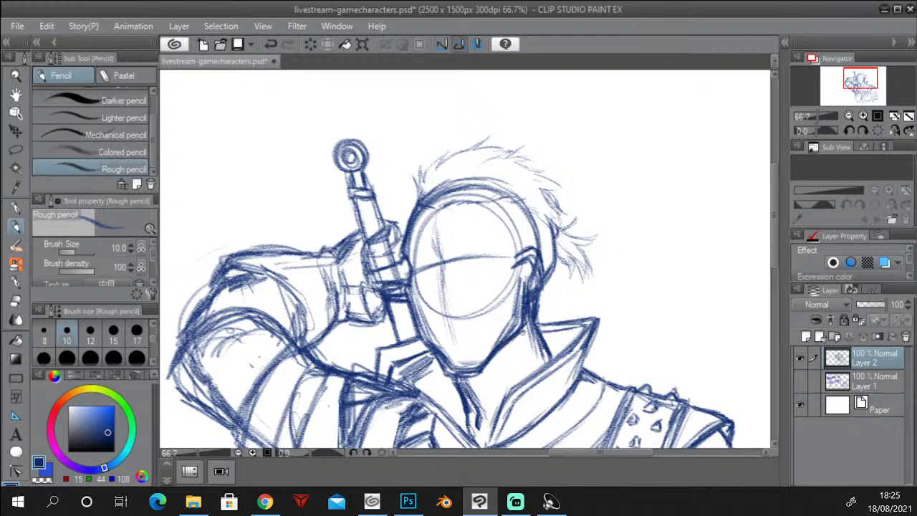
pyautogui.moveTo(531, 317); pyautogui.dragTo(522, 336)
pyautogui.moveTo(526, 297)
pyautogui.mouseDown()
pyautogui.moveTo(526, 331)
pyautogui.moveTo(483, 372)
pyautogui.moveTo(449, 381)
pyautogui.mouseUp()
pyautogui.moveTo(491, 367); pyautogui.dragTo(466, 381)
pyautogui.moveTo(512, 344); pyautogui.dragTo(485, 373)
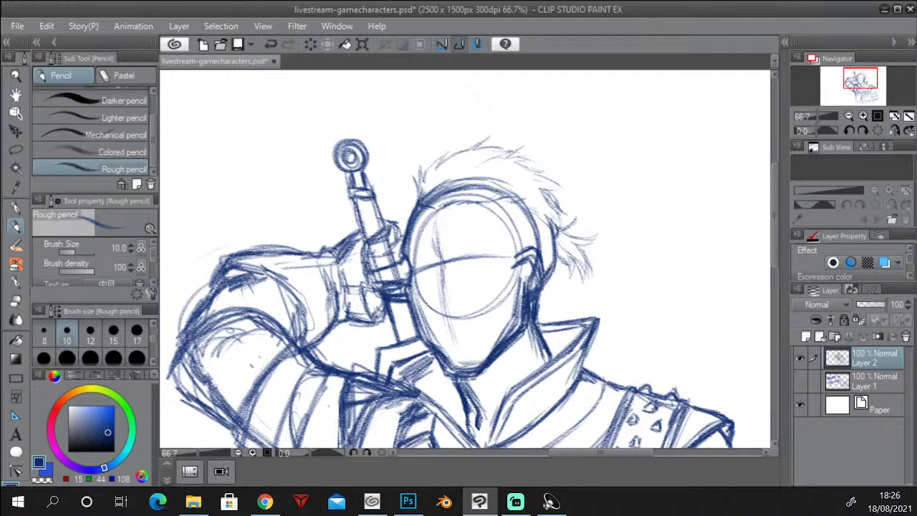
# Erase the excess sketch lines inside the ear, along the jaw and chin, and around the edge of the face.
pyautogui.press('e')
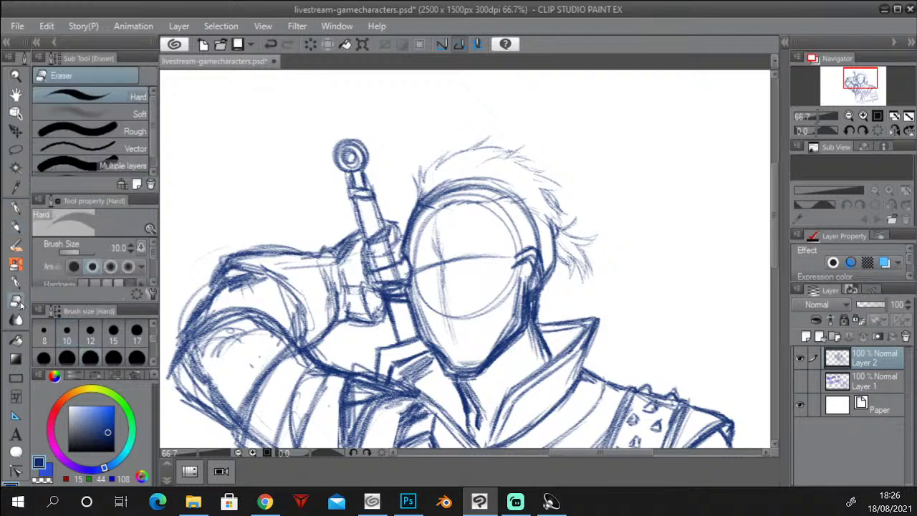
pyautogui.moveTo(529, 273)
pyautogui.mouseDown()
pyautogui.moveTo(520, 288)
pyautogui.moveTo(526, 258)
pyautogui.moveTo(516, 318)
pyautogui.moveTo(502, 337)
pyautogui.moveTo(508, 310)
pyautogui.moveTo(473, 366)
pyautogui.moveTo(457, 367)
pyautogui.moveTo(447, 357)
pyautogui.moveTo(464, 330)
pyautogui.moveTo(446, 357)
pyautogui.moveTo(416, 300)
pyautogui.moveTo(426, 294)
pyautogui.moveTo(415, 299)
pyautogui.moveTo(416, 273)
pyautogui.moveTo(428, 330)
pyautogui.mouseUp()
pyautogui.moveTo(417, 264)
pyautogui.mouseDown()
pyautogui.moveTo(420, 215)
pyautogui.moveTo(425, 238)
pyautogui.moveTo(445, 214)
pyautogui.mouseUp()
# Pencil in the sideburn in front of the ear and add more hair strands at the back and front of the head.
pyautogui.click(17, 227)
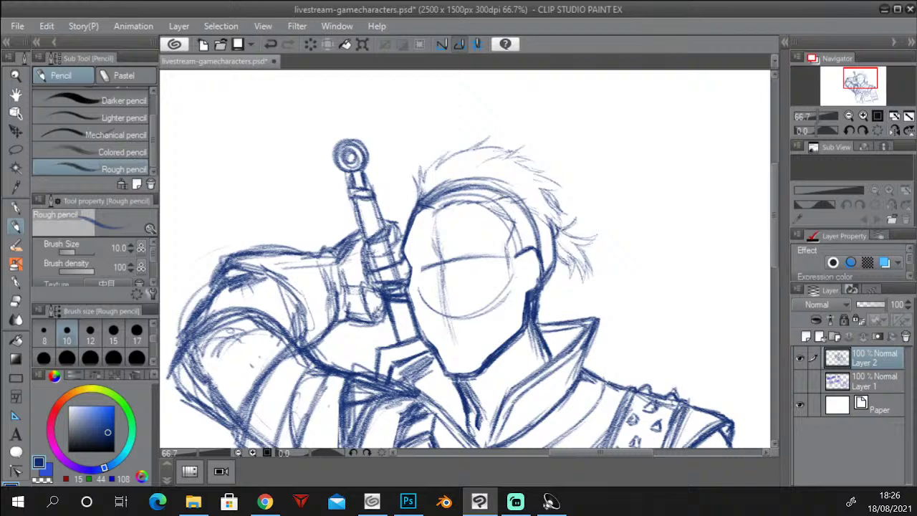
pyautogui.moveTo(510, 252); pyautogui.dragTo(513, 283)
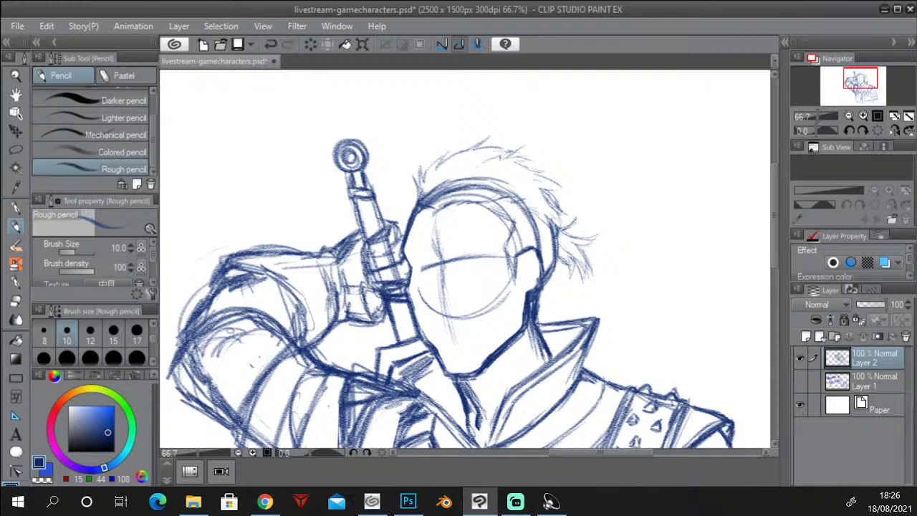
pyautogui.moveTo(534, 149)
pyautogui.mouseDown()
pyautogui.moveTo(502, 159)
pyautogui.moveTo(566, 189)
pyautogui.moveTo(551, 207)
pyautogui.moveTo(556, 214)
pyautogui.mouseUp()
pyautogui.moveTo(420, 201)
pyautogui.mouseDown()
pyautogui.moveTo(415, 188)
pyautogui.moveTo(404, 207)
pyautogui.moveTo(404, 198)
pyautogui.moveTo(437, 210)
pyautogui.moveTo(413, 176)
pyautogui.moveTo(423, 155)
pyautogui.mouseUp()
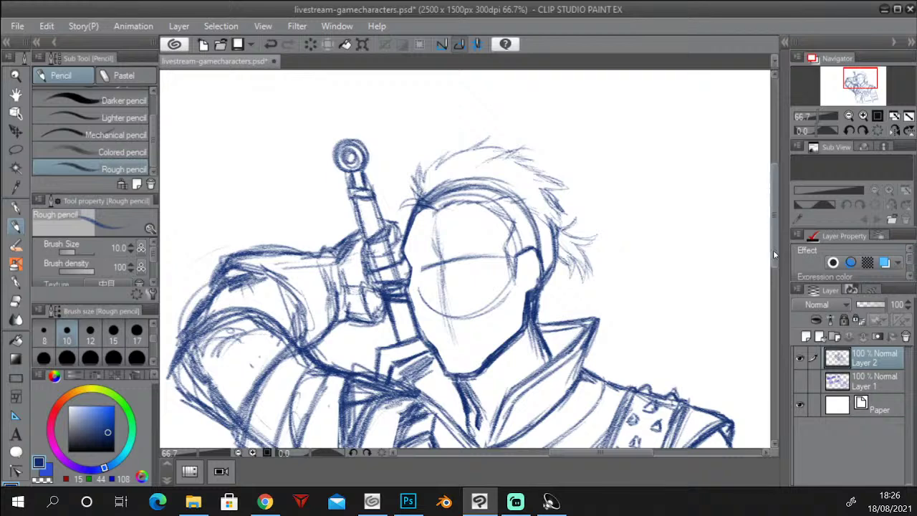
# Touch up the hair behind the ear and erase the old hairline arcs and front hair strands on top of the head.
pyautogui.scroll(-2, 766, 258)
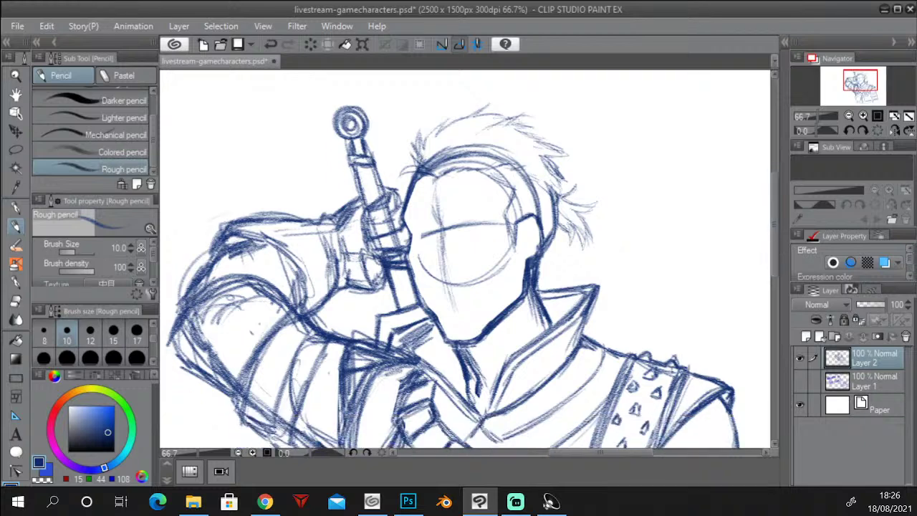
pyautogui.moveTo(559, 208); pyautogui.dragTo(546, 248)
pyautogui.moveTo(489, 173); pyautogui.dragTo(514, 182)
pyautogui.press('e')
pyautogui.moveTo(430, 162)
pyautogui.mouseDown()
pyautogui.moveTo(415, 144)
pyautogui.moveTo(432, 121)
pyautogui.moveTo(429, 156)
pyautogui.moveTo(442, 162)
pyautogui.moveTo(519, 143)
pyautogui.mouseUp()
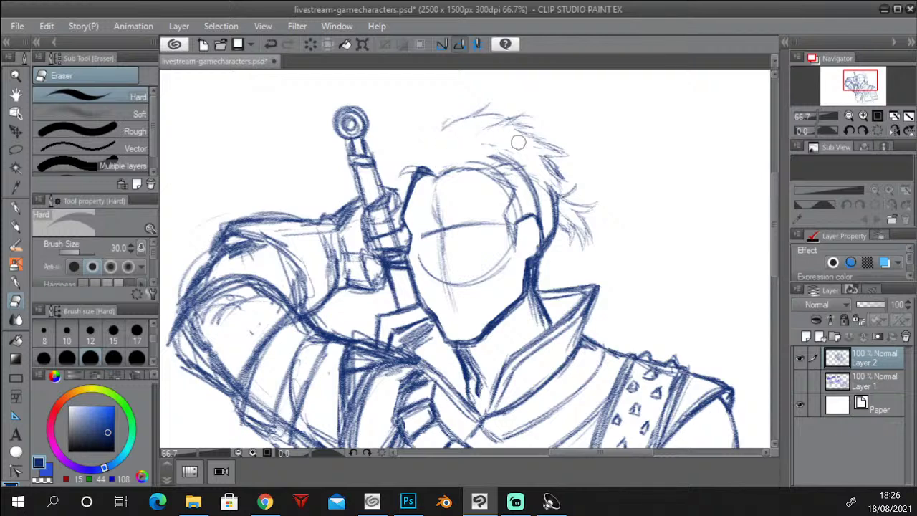
pyautogui.hotkey('alt', 'Tab')
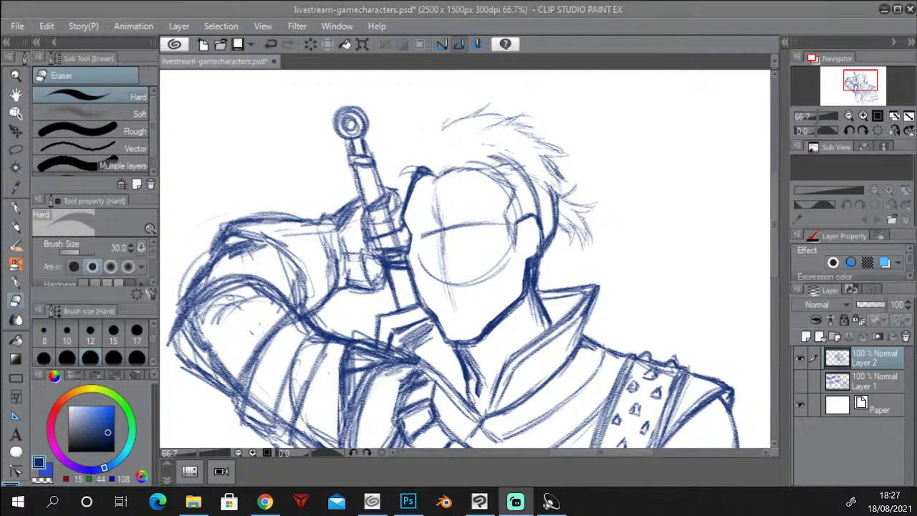
pyautogui.click(269, 10)
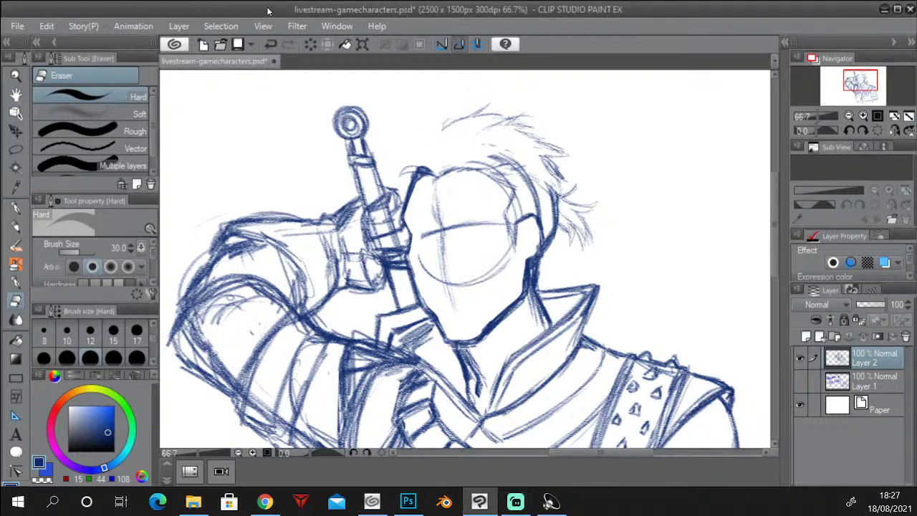
# Redraw the spiky hair above the forehead in rough pencil and trim the dark forehead corner with a size 12 eraser.
pyautogui.click(21, 228)
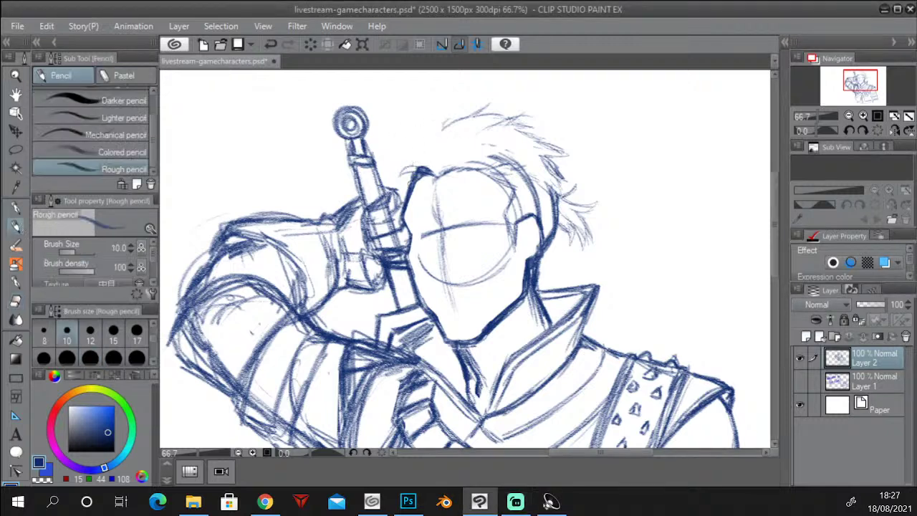
pyautogui.moveTo(410, 139)
pyautogui.mouseDown()
pyautogui.moveTo(410, 155)
pyautogui.moveTo(429, 116)
pyautogui.mouseUp()
pyautogui.moveTo(428, 137); pyautogui.dragTo(447, 116)
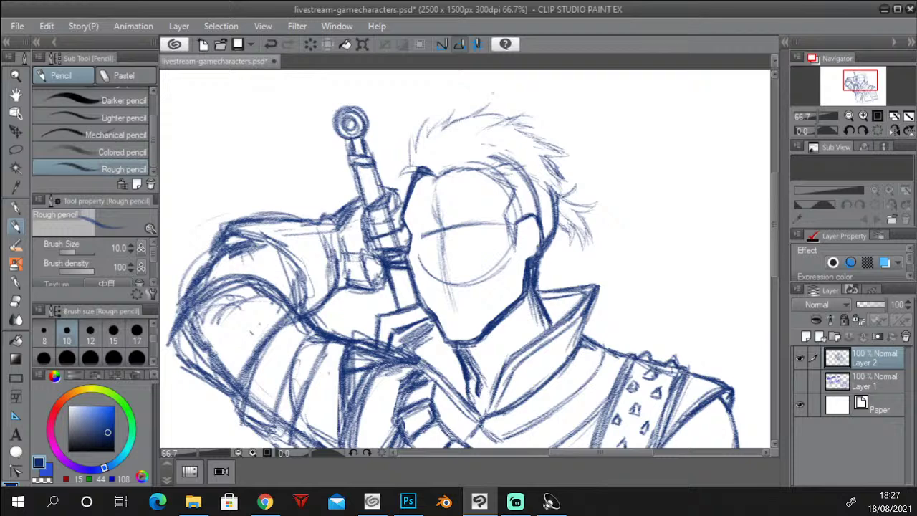
pyautogui.moveTo(432, 131)
pyautogui.mouseDown()
pyautogui.moveTo(455, 106)
pyautogui.moveTo(433, 115)
pyautogui.moveTo(439, 106)
pyautogui.mouseUp()
pyautogui.moveTo(413, 149); pyautogui.dragTo(410, 168)
pyautogui.moveTo(416, 134)
pyautogui.mouseDown()
pyautogui.moveTo(413, 154)
pyautogui.moveTo(424, 167)
pyautogui.mouseUp()
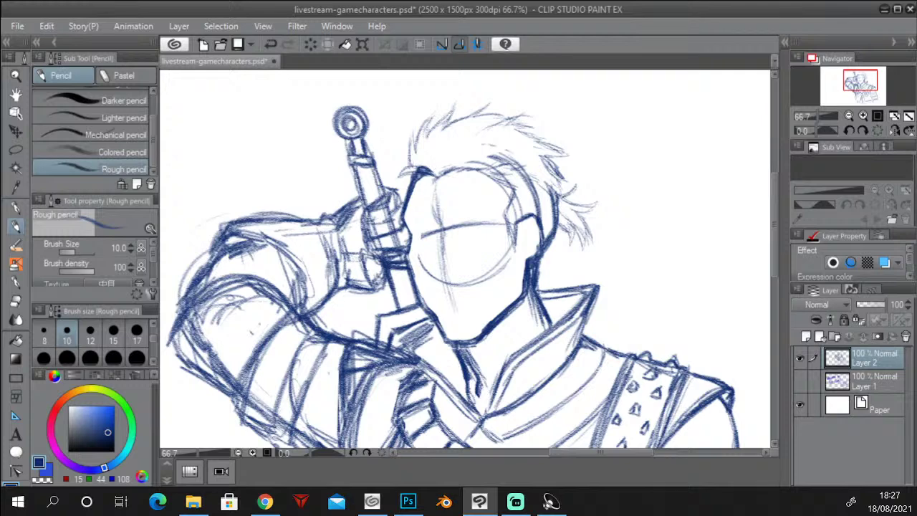
pyautogui.press('e')
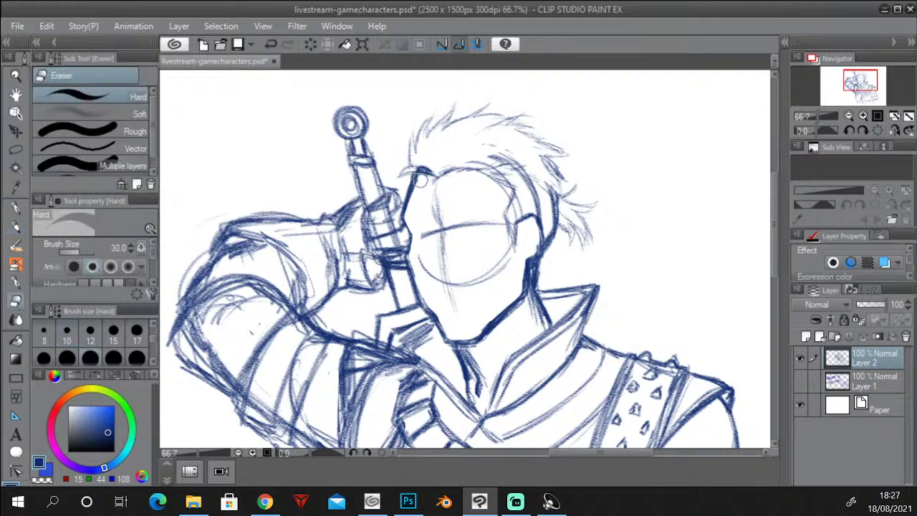
pyautogui.click(90, 331)
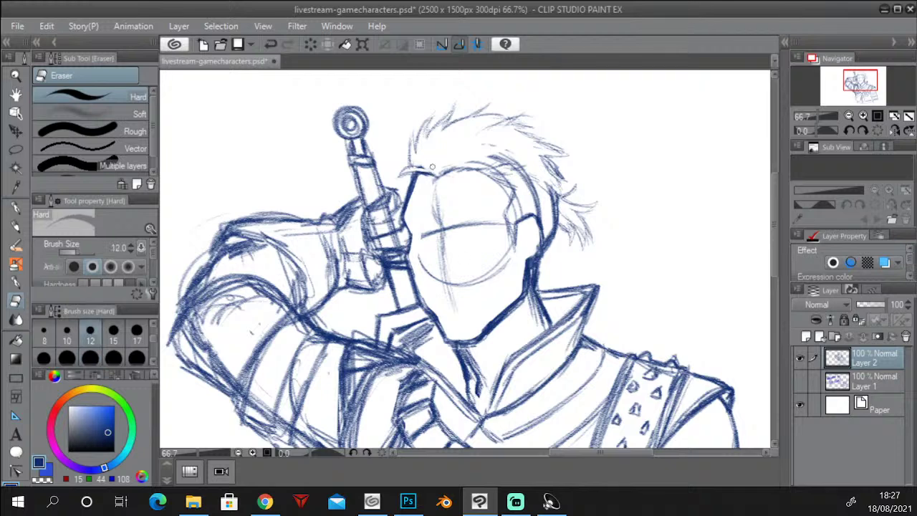
# Pencil the inner contour lines of the ear.
pyautogui.click(22, 227)
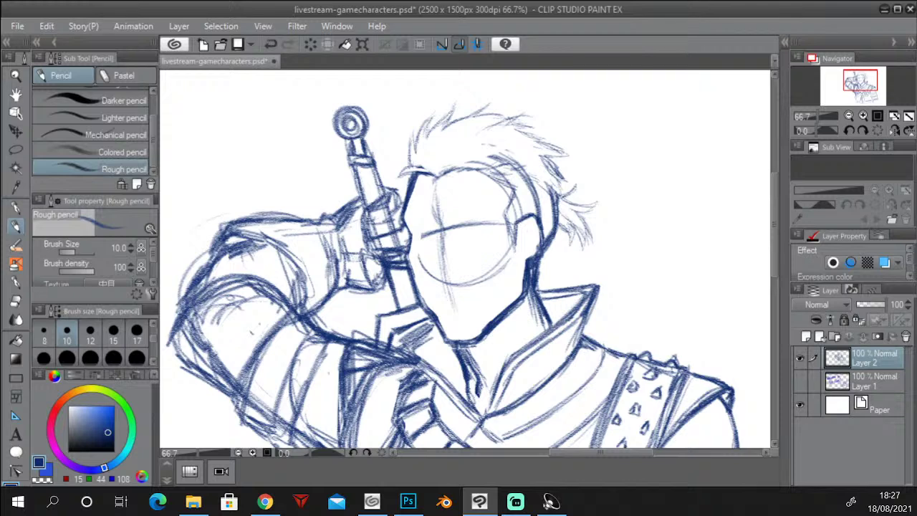
pyautogui.moveTo(522, 236)
pyautogui.mouseDown()
pyautogui.moveTo(527, 248)
pyautogui.moveTo(519, 230)
pyautogui.moveTo(534, 217)
pyautogui.moveTo(521, 236)
pyautogui.moveTo(527, 251)
pyautogui.moveTo(521, 227)
pyautogui.moveTo(532, 220)
pyautogui.mouseUp()
pyautogui.moveTo(527, 251); pyautogui.dragTo(541, 247)
pyautogui.hotkey('alt', 'Tab')
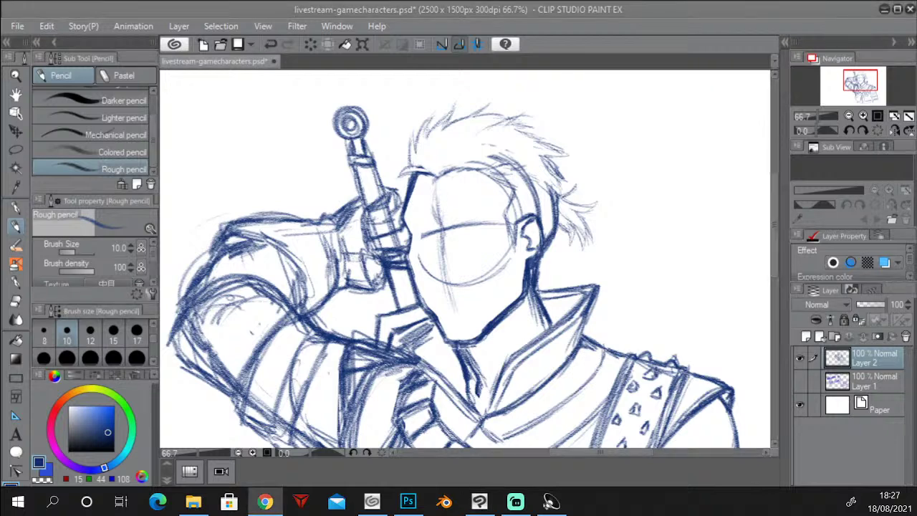
pyautogui.click(296, 13)
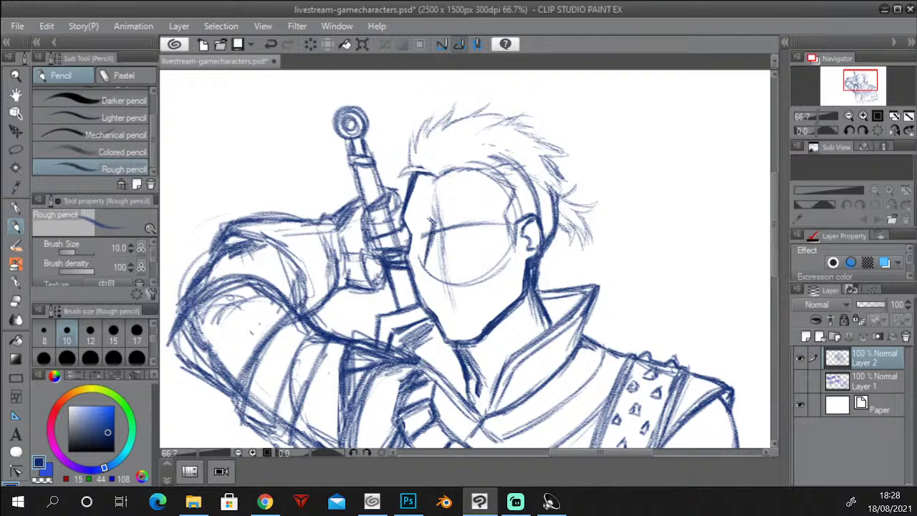
# Draw the nose bridge, tip and nostril, and strengthen the outline along the far side of the face.
pyautogui.moveTo(428, 243); pyautogui.dragTo(425, 264)
pyautogui.moveTo(426, 270); pyautogui.dragTo(440, 275)
pyautogui.hotkey('ctrl', 'z')
pyautogui.moveTo(430, 251)
pyautogui.mouseDown()
pyautogui.moveTo(423, 269)
pyautogui.moveTo(453, 273)
pyautogui.moveTo(440, 276)
pyautogui.mouseUp()
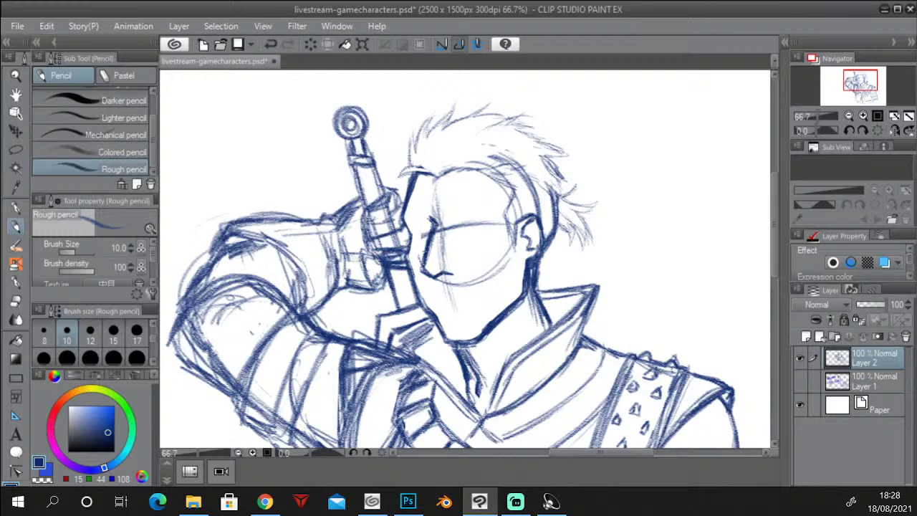
pyautogui.moveTo(424, 274); pyautogui.dragTo(459, 271)
pyautogui.moveTo(407, 221); pyautogui.dragTo(412, 272)
pyautogui.moveTo(424, 310); pyautogui.dragTo(432, 321)
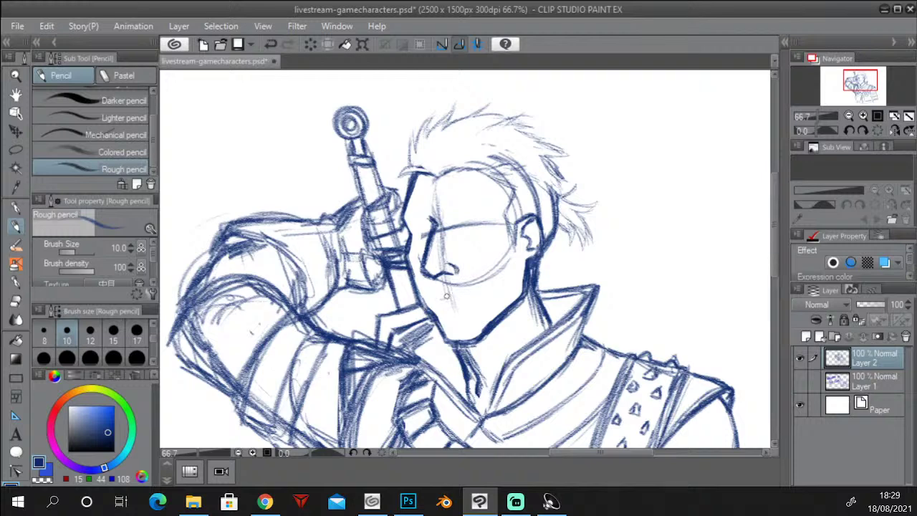
# Draw the mouth and lower lip below the nose, and adjust them within a lasso selection.
pyautogui.moveTo(439, 302); pyautogui.dragTo(476, 293)
pyautogui.moveTo(460, 302); pyautogui.dragTo(475, 300)
pyautogui.moveTo(455, 294)
pyautogui.mouseDown()
pyautogui.moveTo(440, 301)
pyautogui.moveTo(473, 289)
pyautogui.moveTo(479, 309)
pyautogui.moveTo(434, 300)
pyautogui.moveTo(490, 301)
pyautogui.moveTo(473, 300)
pyautogui.mouseUp()
pyautogui.click(17, 149)
pyautogui.click(517, 338)
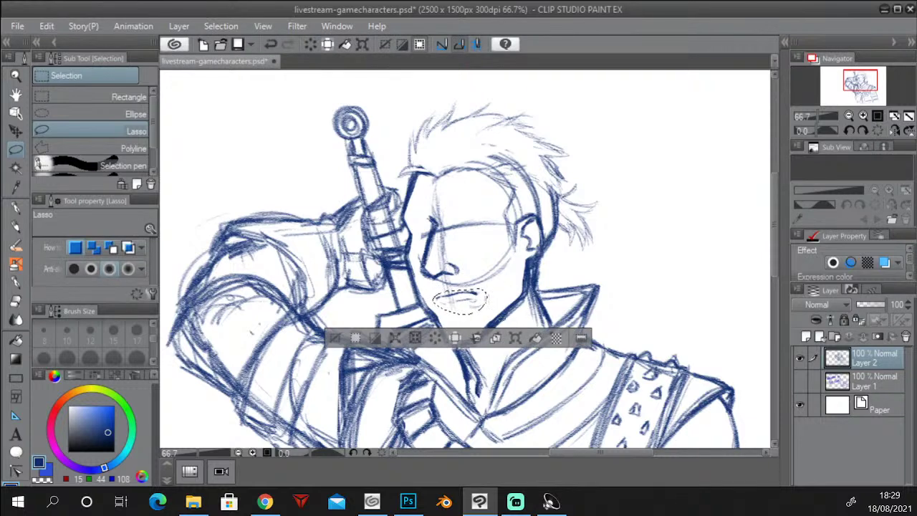
pyautogui.click(436, 340)
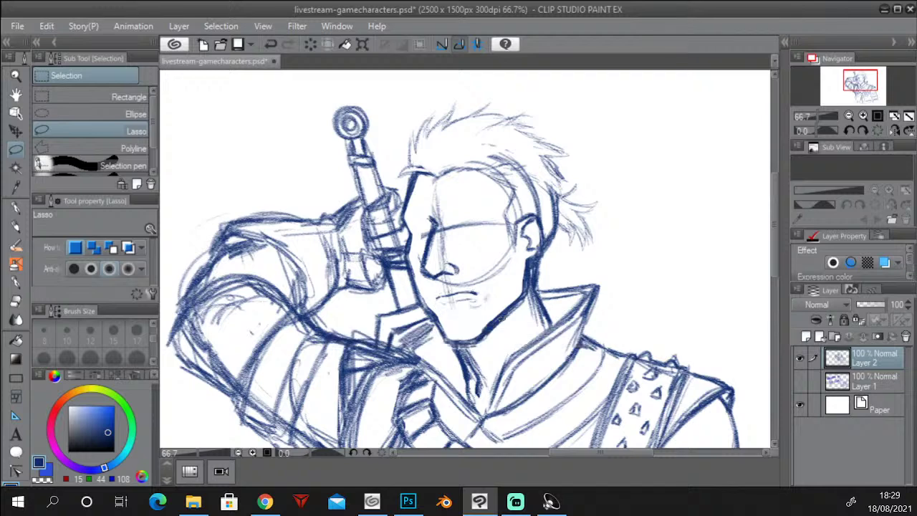
# Hatch the chin beard and the moustache shading around the mouth in rough pencil.
pyautogui.click(16, 227)
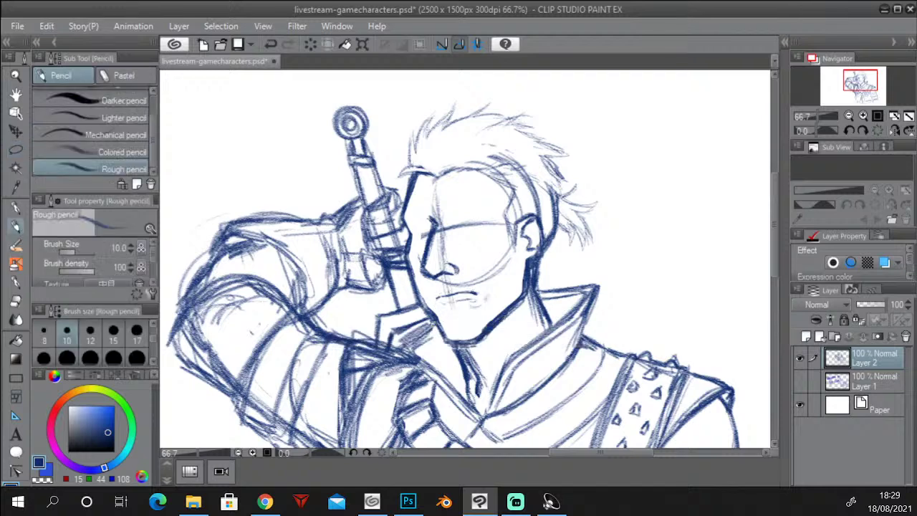
pyautogui.moveTo(434, 323)
pyautogui.mouseDown()
pyautogui.moveTo(440, 344)
pyautogui.moveTo(440, 316)
pyautogui.moveTo(447, 337)
pyautogui.moveTo(450, 315)
pyautogui.moveTo(453, 343)
pyautogui.moveTo(458, 320)
pyautogui.moveTo(464, 341)
pyautogui.moveTo(471, 315)
pyautogui.moveTo(470, 337)
pyautogui.mouseUp()
pyautogui.moveTo(473, 322)
pyautogui.mouseDown()
pyautogui.moveTo(476, 339)
pyautogui.moveTo(473, 319)
pyautogui.moveTo(453, 313)
pyautogui.moveTo(439, 290)
pyautogui.moveTo(422, 297)
pyautogui.mouseUp()
pyautogui.moveTo(430, 286)
pyautogui.mouseDown()
pyautogui.moveTo(419, 294)
pyautogui.moveTo(434, 339)
pyautogui.mouseUp()
pyautogui.moveTo(435, 306)
pyautogui.mouseDown()
pyautogui.moveTo(428, 316)
pyautogui.moveTo(478, 312)
pyautogui.moveTo(466, 311)
pyautogui.moveTo(478, 334)
pyautogui.moveTo(490, 322)
pyautogui.mouseUp()
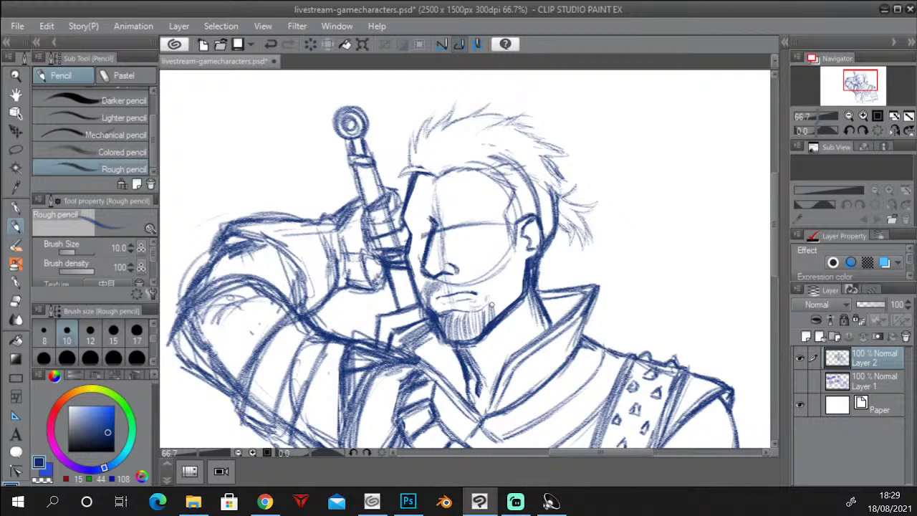
# Lasso the whole head with its hair, adjust its size and position with a free transform, and deselect it.
pyautogui.click(15, 149)
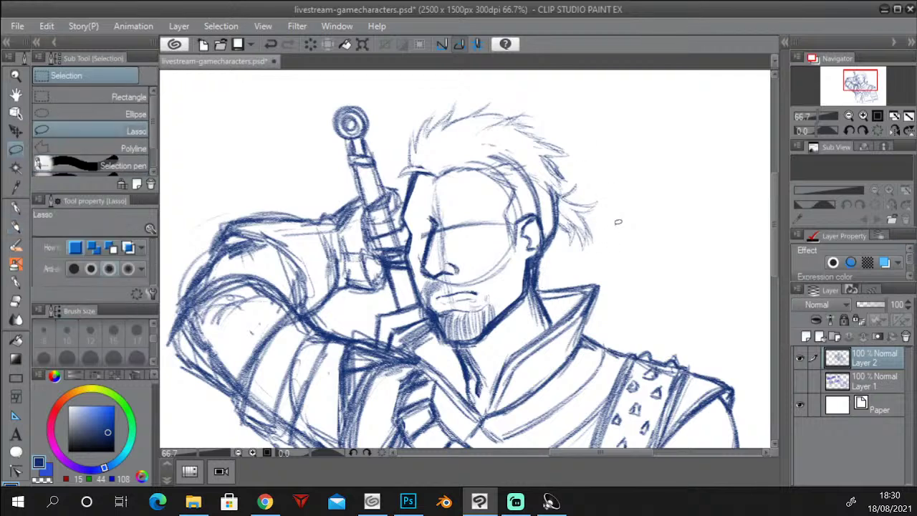
pyautogui.moveTo(618, 223)
pyautogui.mouseDown()
pyautogui.moveTo(550, 258)
pyautogui.moveTo(506, 326)
pyautogui.moveTo(470, 347)
pyautogui.moveTo(438, 344)
pyautogui.moveTo(416, 309)
pyautogui.moveTo(408, 267)
pyautogui.moveTo(405, 117)
pyautogui.moveTo(625, 197)
pyautogui.moveTo(628, 225)
pyautogui.mouseUp()
pyautogui.hotkey('ctrl', 't')
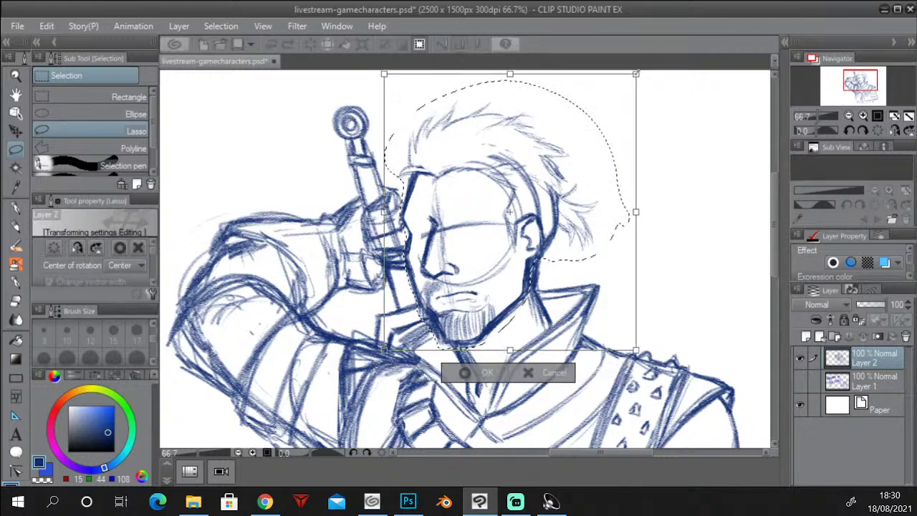
pyautogui.moveTo(643, 68); pyautogui.dragTo(640, 71)
pyautogui.moveTo(511, 209); pyautogui.dragTo(509, 210)
pyautogui.click(849, 116)
pyautogui.click(849, 116)
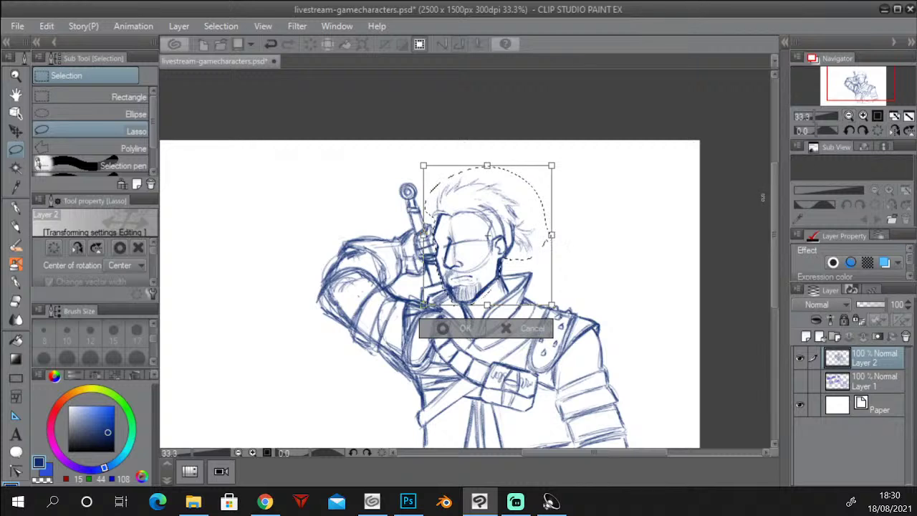
pyautogui.moveTo(773, 187); pyautogui.dragTo(773, 203)
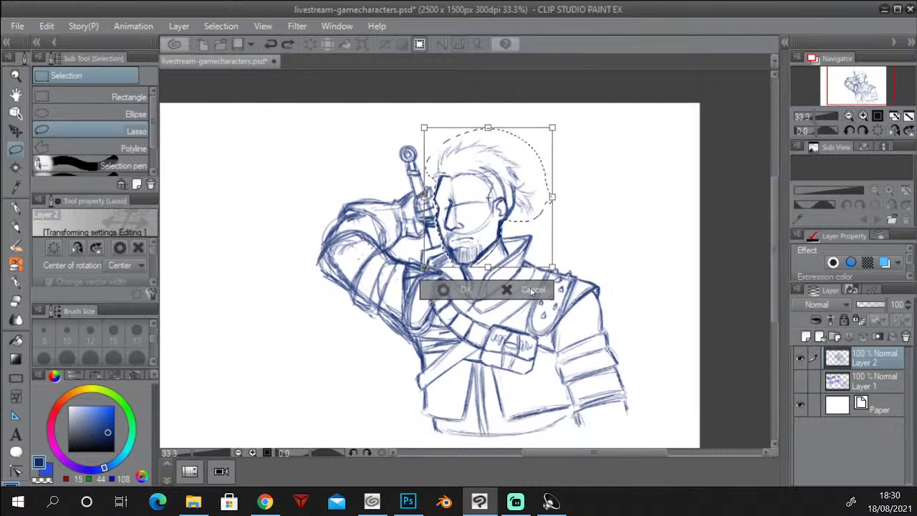
pyautogui.press('Return')
pyautogui.click(863, 116)
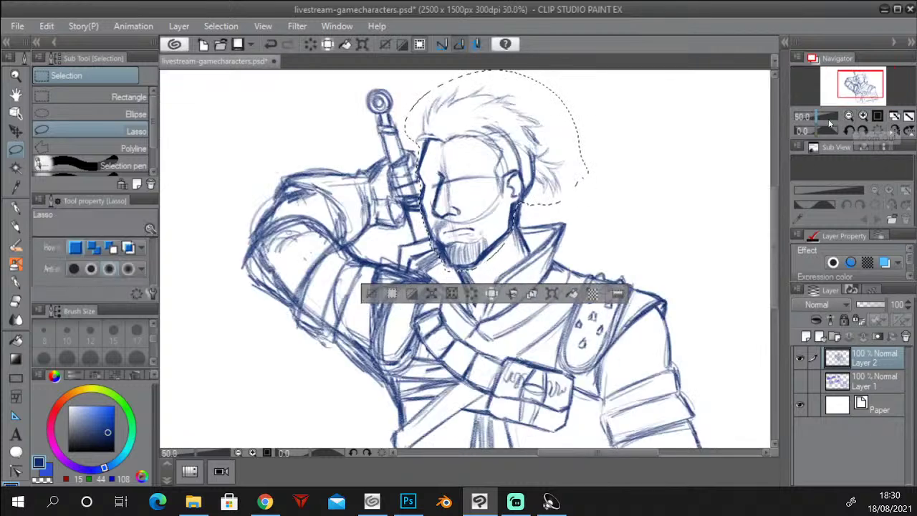
pyautogui.hotkey('ctrl', 'd')
pyautogui.scroll(1, 775, 220)
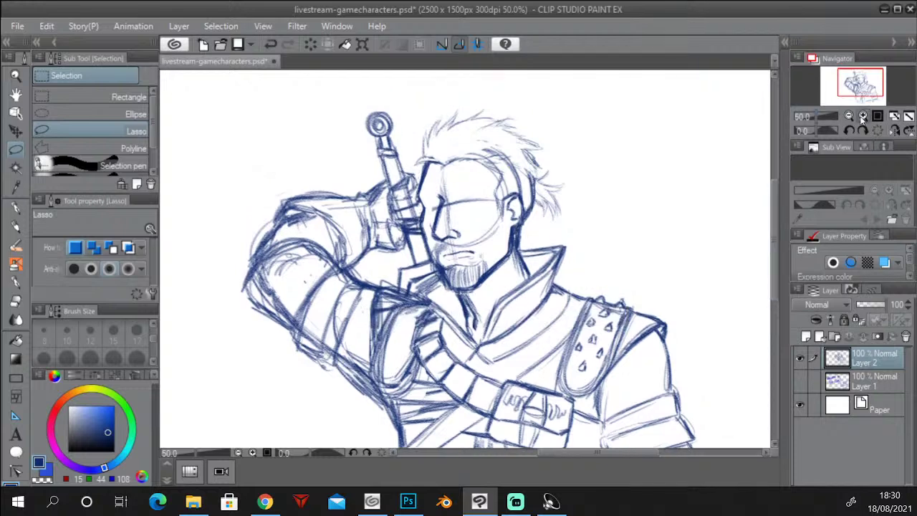
# Darken the neck line behind the jaw and add pencil strokes under the chin.
pyautogui.click(863, 116)
pyautogui.click(21, 230)
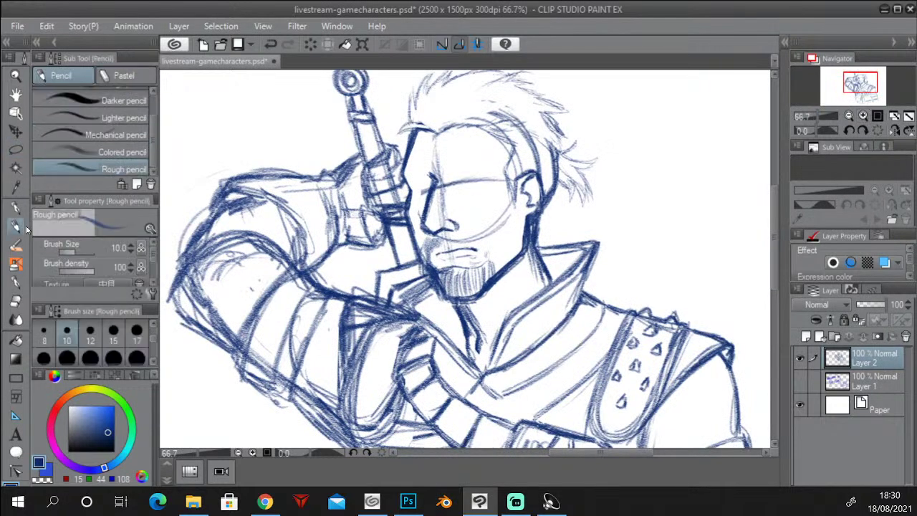
pyautogui.moveTo(544, 208)
pyautogui.mouseDown()
pyautogui.moveTo(539, 246)
pyautogui.moveTo(556, 285)
pyautogui.mouseUp()
pyautogui.moveTo(450, 301); pyautogui.dragTo(461, 321)
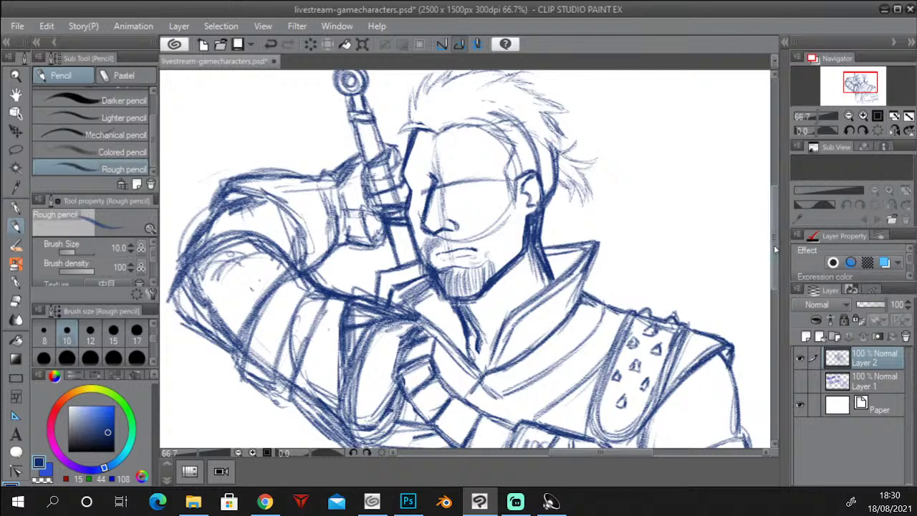
# Darken the nostril and moustache, and hatch the beard along the jaw up to the ear.
pyautogui.moveTo(775, 219); pyautogui.dragTo(775, 212)
pyautogui.click(863, 116)
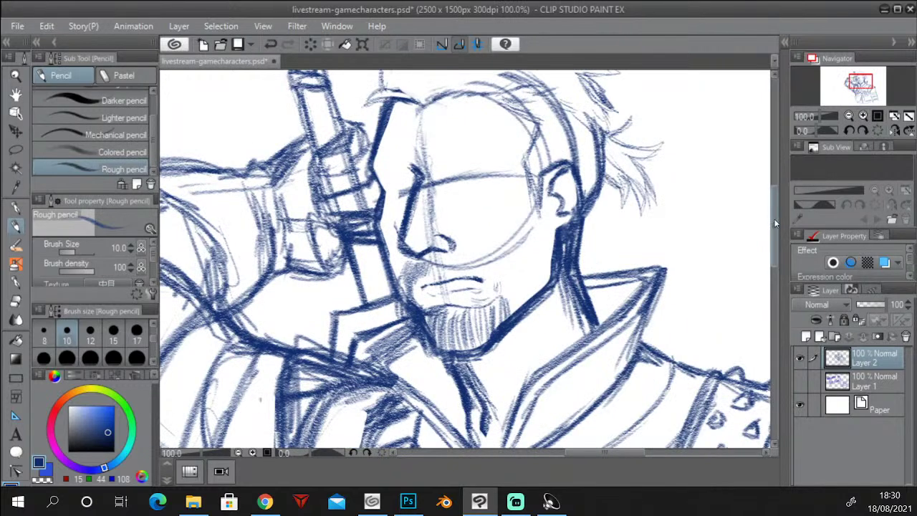
pyautogui.scroll(1, 777, 204)
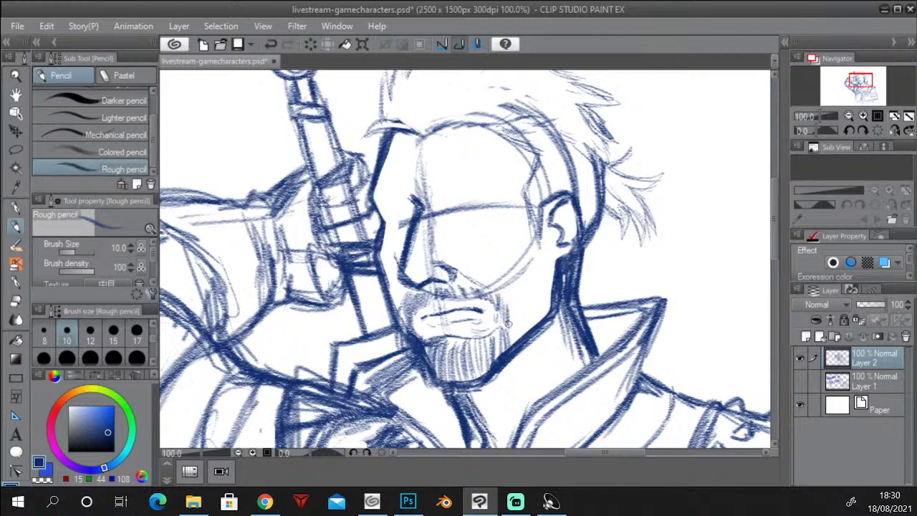
pyautogui.moveTo(508, 324)
pyautogui.mouseDown()
pyautogui.moveTo(523, 348)
pyautogui.moveTo(538, 319)
pyautogui.mouseUp()
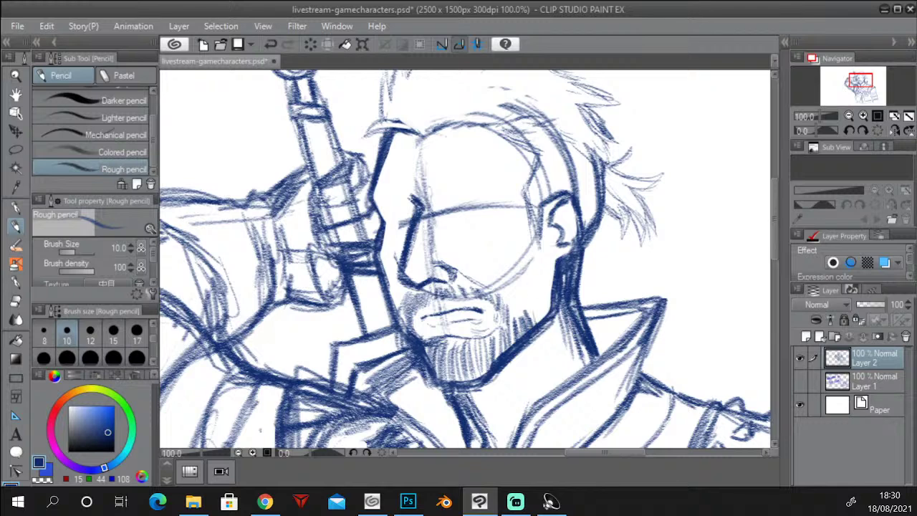
pyautogui.moveTo(554, 277)
pyautogui.mouseDown()
pyautogui.moveTo(546, 249)
pyautogui.moveTo(552, 308)
pyautogui.moveTo(531, 326)
pyautogui.moveTo(511, 313)
pyautogui.moveTo(562, 301)
pyautogui.mouseUp()
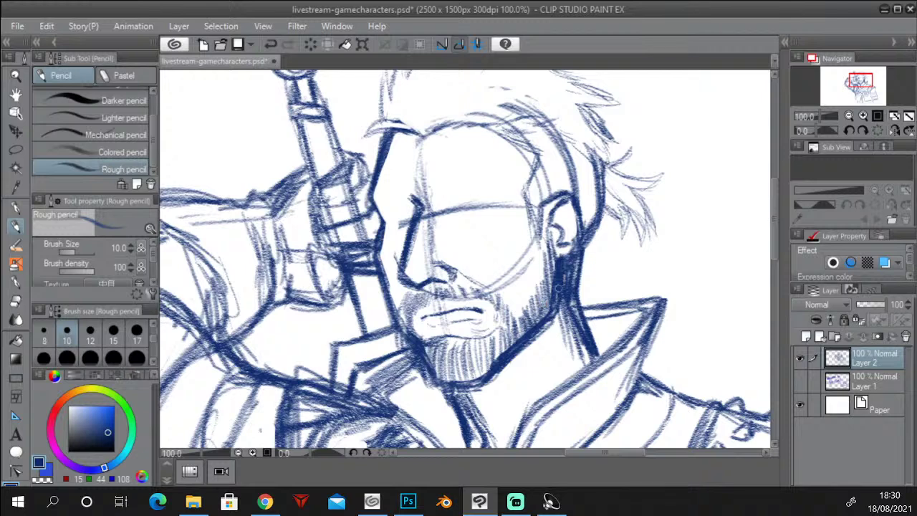
# Lasso the ear, rotate and shift it towards the back of the head, and erase the leftover lines in front of it.
pyautogui.click(17, 150)
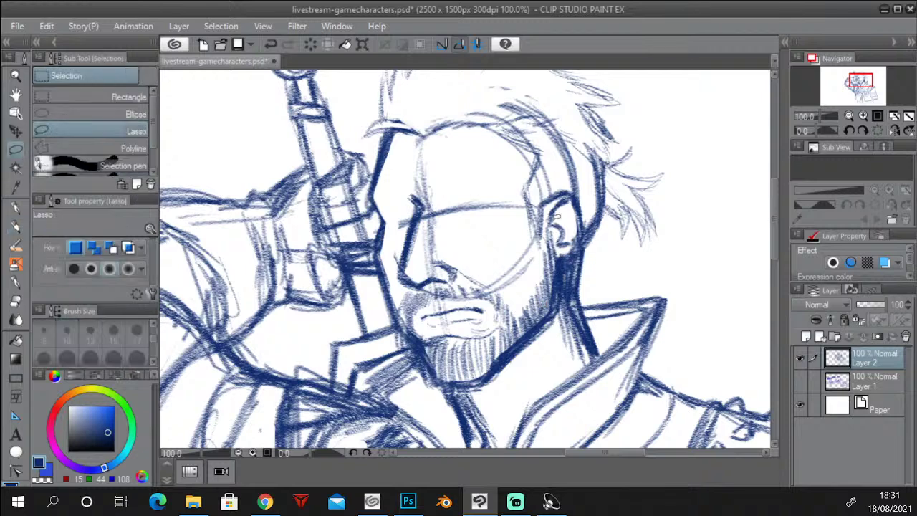
pyautogui.moveTo(539, 208)
pyautogui.mouseDown()
pyautogui.moveTo(582, 192)
pyautogui.moveTo(587, 244)
pyautogui.moveTo(542, 215)
pyautogui.mouseUp()
pyautogui.hotkey('ctrl', 't')
pyautogui.moveTo(602, 215)
pyautogui.mouseDown()
pyautogui.moveTo(591, 231)
pyautogui.moveTo(615, 233)
pyautogui.mouseUp()
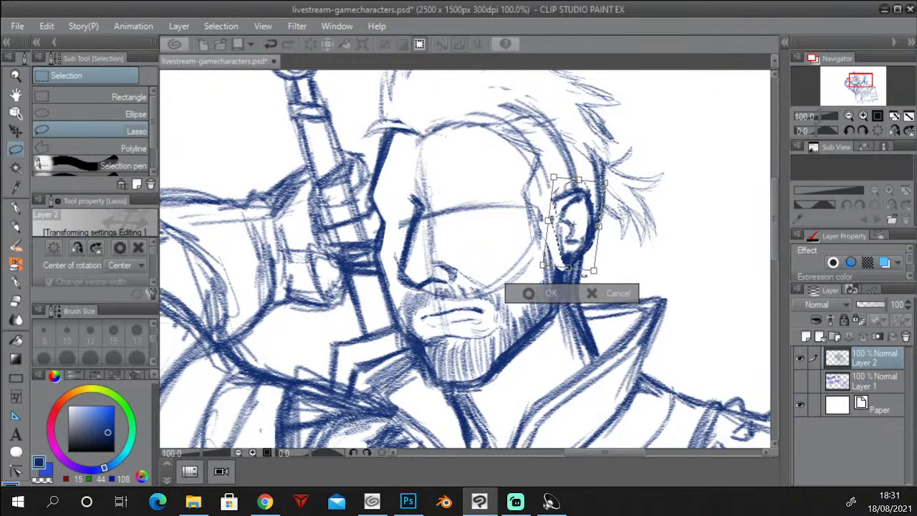
pyautogui.click(534, 294)
pyautogui.hotkey('ctrl', 'd')
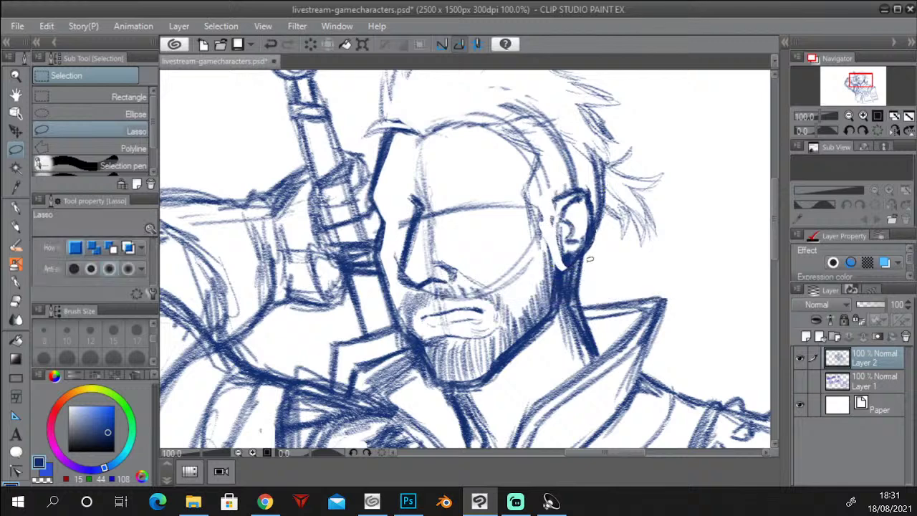
pyautogui.click(15, 304)
pyautogui.moveTo(538, 188)
pyautogui.mouseDown()
pyautogui.moveTo(539, 240)
pyautogui.moveTo(531, 201)
pyautogui.moveTo(528, 231)
pyautogui.moveTo(538, 225)
pyautogui.moveTo(534, 163)
pyautogui.moveTo(541, 201)
pyautogui.moveTo(551, 177)
pyautogui.moveTo(541, 159)
pyautogui.moveTo(555, 263)
pyautogui.moveTo(547, 301)
pyautogui.moveTo(536, 308)
pyautogui.moveTo(538, 280)
pyautogui.mouseUp()
# Redraw the sideburn in front of the ear and thicken the beard hatching along the jaw and far cheek.
pyautogui.click(16, 225)
pyautogui.moveTo(556, 243)
pyautogui.mouseDown()
pyautogui.moveTo(568, 289)
pyautogui.moveTo(557, 326)
pyautogui.moveTo(507, 374)
pyautogui.moveTo(476, 389)
pyautogui.moveTo(450, 363)
pyautogui.moveTo(420, 369)
pyautogui.moveTo(410, 347)
pyautogui.mouseUp()
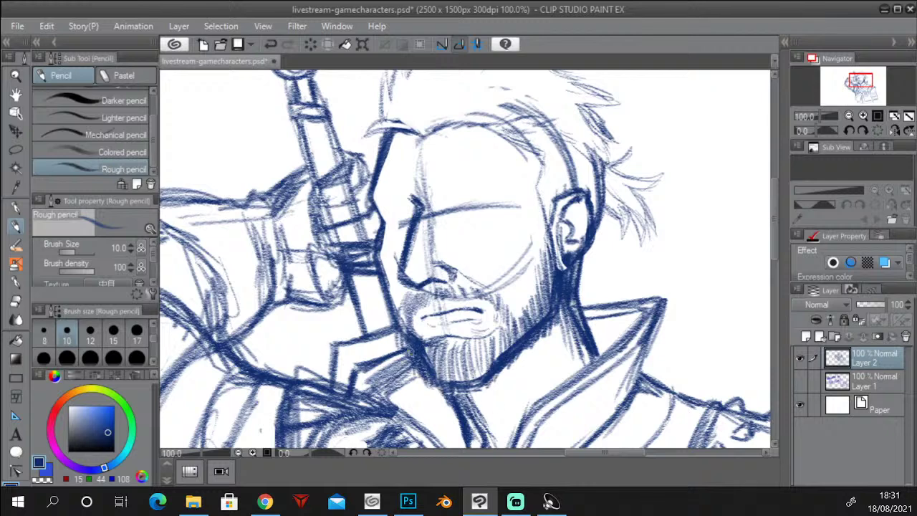
pyautogui.moveTo(403, 313); pyautogui.dragTo(395, 327)
pyautogui.moveTo(393, 293)
pyautogui.mouseDown()
pyautogui.moveTo(389, 324)
pyautogui.moveTo(378, 304)
pyautogui.moveTo(403, 332)
pyautogui.mouseUp()
pyautogui.moveTo(404, 285); pyautogui.dragTo(394, 319)
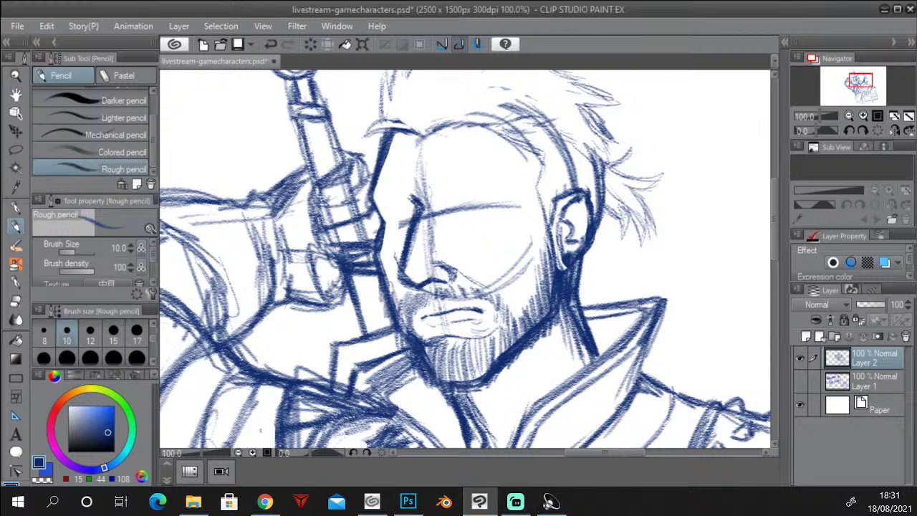
# Darken the far contour of the face at cheek and forehead, and draw the far eyebrow in towards the nose bridge.
pyautogui.moveTo(390, 307); pyautogui.dragTo(368, 254)
pyautogui.moveTo(382, 201)
pyautogui.mouseDown()
pyautogui.moveTo(374, 219)
pyautogui.moveTo(375, 134)
pyautogui.moveTo(378, 190)
pyautogui.moveTo(384, 140)
pyautogui.moveTo(382, 164)
pyautogui.mouseUp()
pyautogui.click(20, 300)
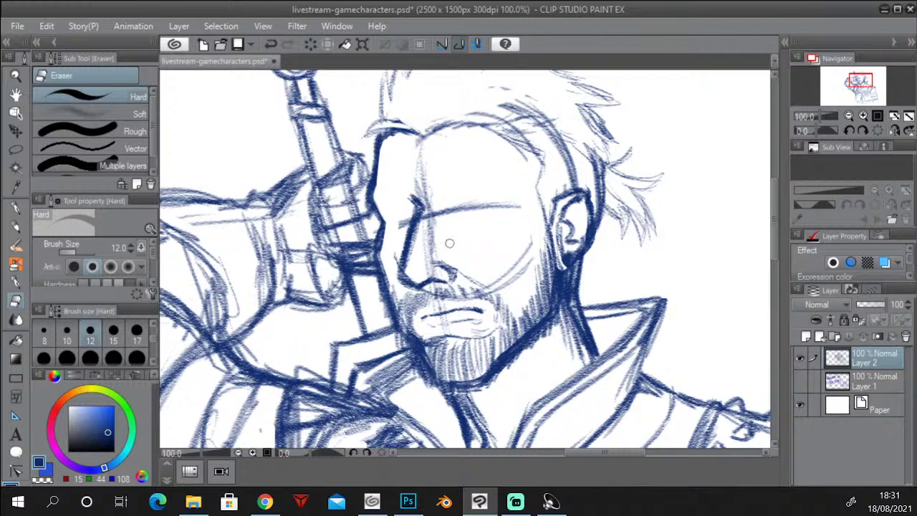
pyautogui.click(17, 226)
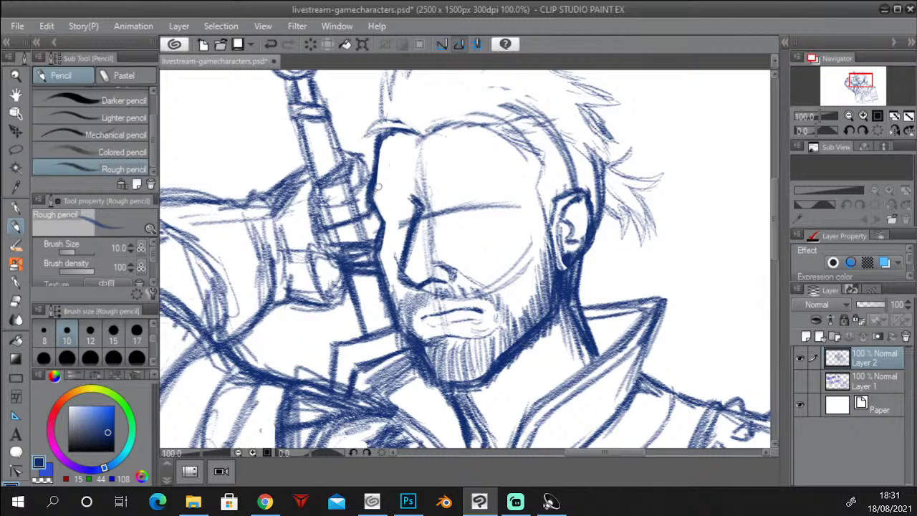
pyautogui.moveTo(375, 191)
pyautogui.mouseDown()
pyautogui.moveTo(411, 198)
pyautogui.moveTo(398, 172)
pyautogui.mouseUp()
pyautogui.hotkey('ctrl', 'z')
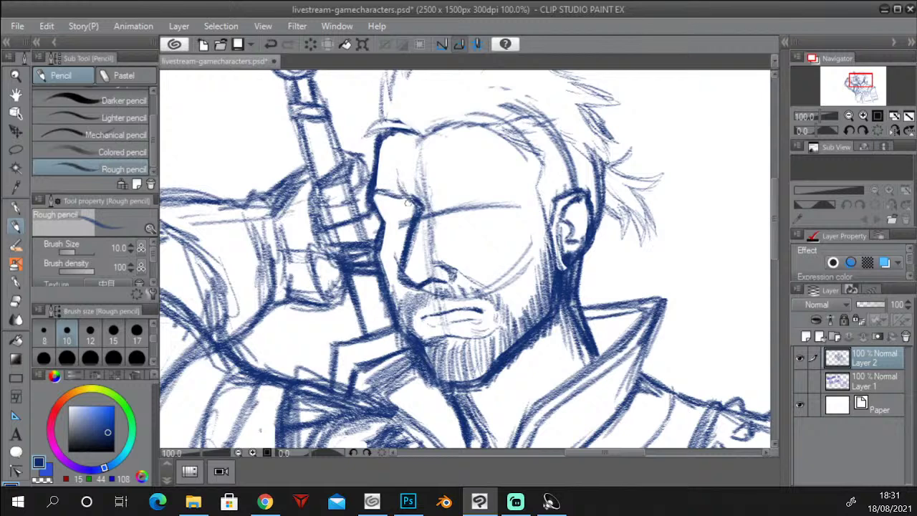
pyautogui.moveTo(378, 195)
pyautogui.mouseDown()
pyautogui.moveTo(409, 201)
pyautogui.moveTo(384, 205)
pyautogui.moveTo(405, 202)
pyautogui.moveTo(394, 201)
pyautogui.mouseUp()
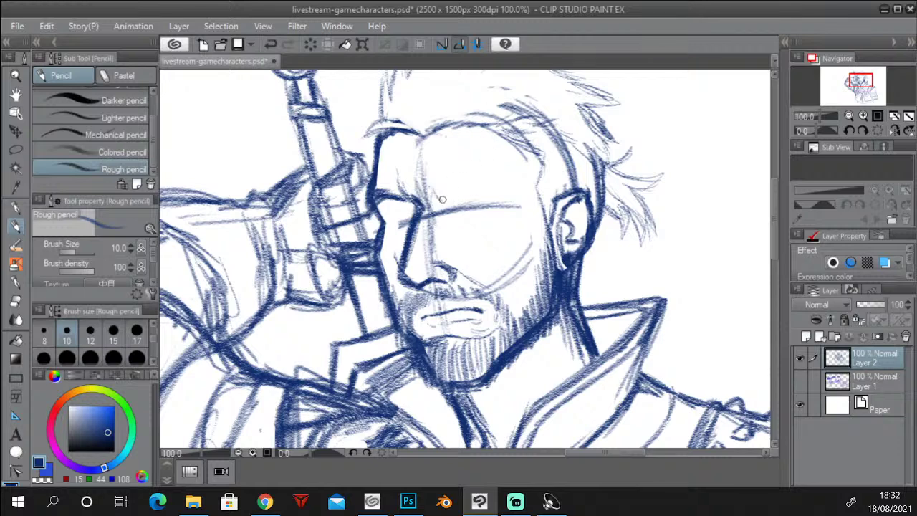
pyautogui.moveTo(441, 196); pyautogui.dragTo(496, 179)
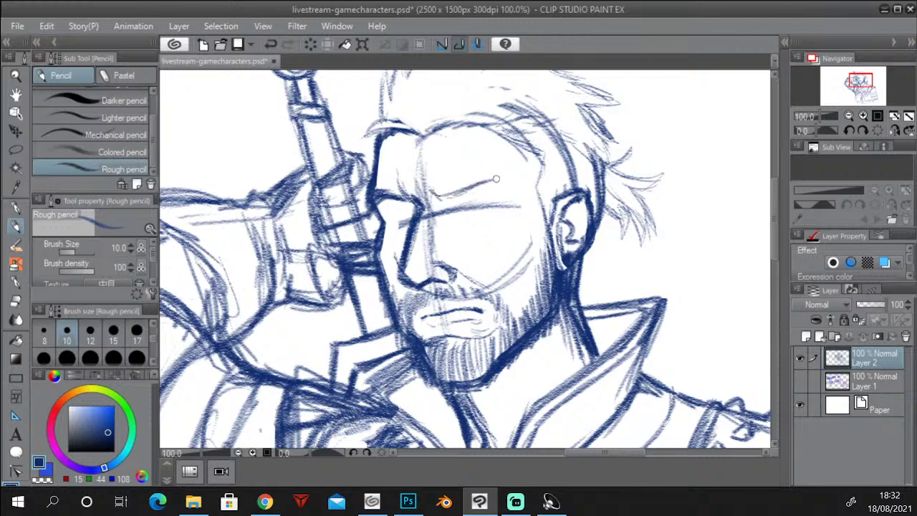
pyautogui.hotkey('ctrl', 'z')
pyautogui.hotkey('ctrl', 'z')
pyautogui.hotkey('ctrl', 'z')
pyautogui.hotkey('ctrl', 'z')
pyautogui.hotkey('ctrl', 'z')
# Draw the near eyebrow as a bold arched stroke and erase a thin gap through it at the peak of the arch.
pyautogui.click(436, 187)
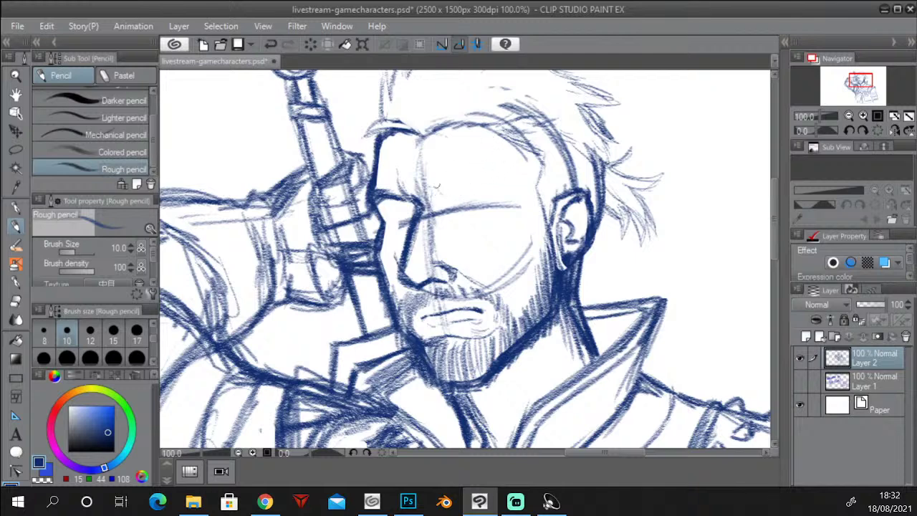
pyautogui.moveTo(455, 192)
pyautogui.mouseDown()
pyautogui.moveTo(498, 172)
pyautogui.moveTo(534, 182)
pyautogui.moveTo(502, 173)
pyautogui.moveTo(452, 193)
pyautogui.moveTo(522, 179)
pyautogui.moveTo(505, 173)
pyautogui.moveTo(440, 192)
pyautogui.moveTo(447, 198)
pyautogui.moveTo(501, 168)
pyautogui.moveTo(510, 178)
pyautogui.moveTo(475, 185)
pyautogui.moveTo(525, 185)
pyautogui.mouseUp()
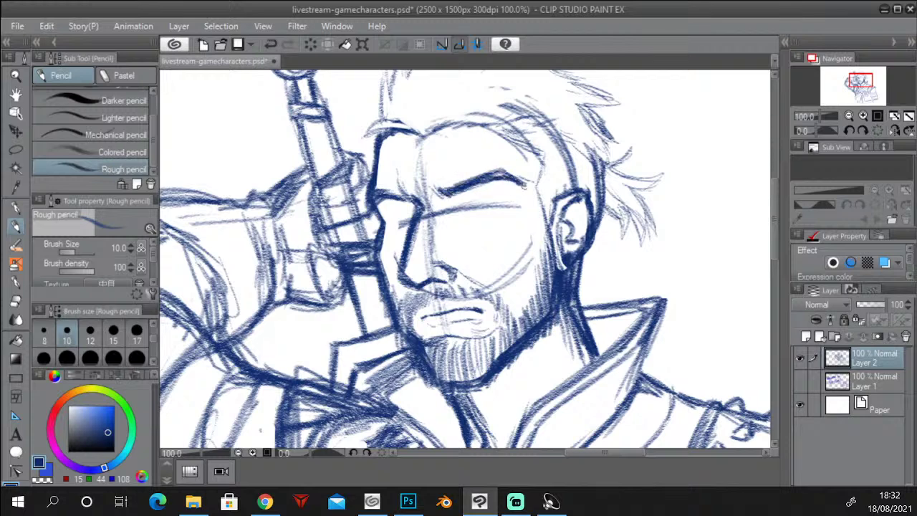
pyautogui.press('e')
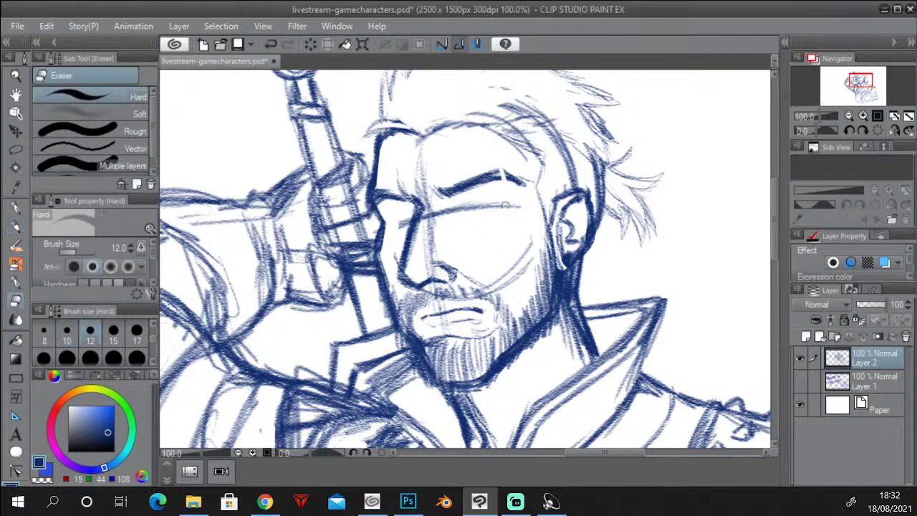
# Erase the construction lines across the eyes and nose bridge, and sketch frown lines between the eyebrows.
pyautogui.moveTo(506, 206)
pyautogui.mouseDown()
pyautogui.moveTo(440, 211)
pyautogui.moveTo(419, 243)
pyautogui.moveTo(426, 264)
pyautogui.moveTo(430, 213)
pyautogui.moveTo(414, 185)
pyautogui.moveTo(418, 141)
pyautogui.mouseUp()
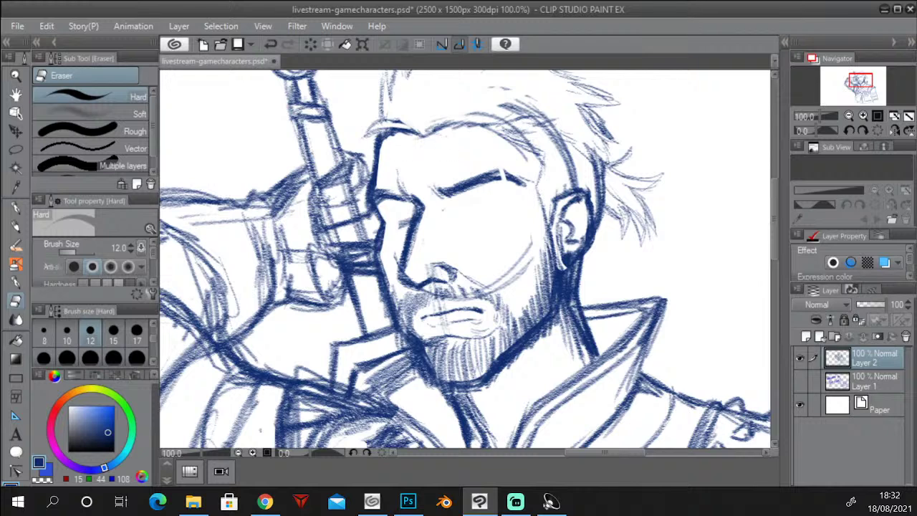
pyautogui.moveTo(407, 219); pyautogui.dragTo(407, 212)
pyautogui.click(17, 226)
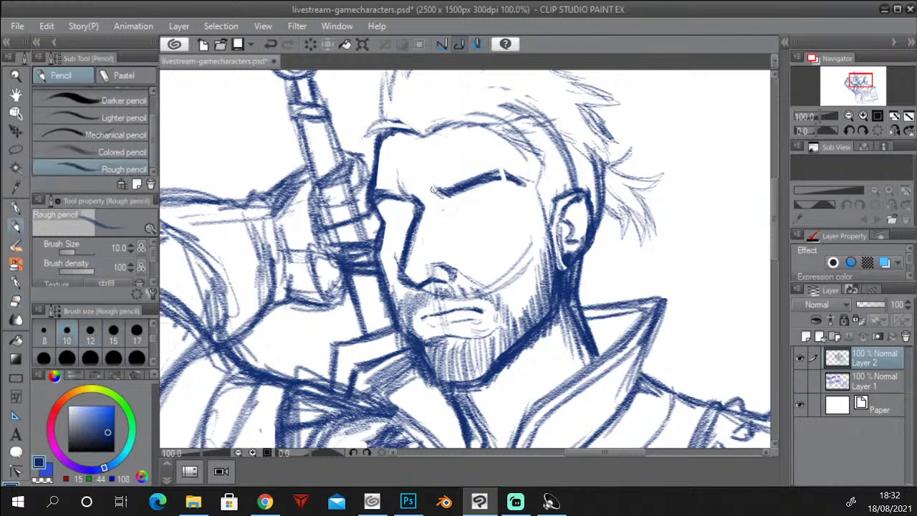
pyautogui.moveTo(426, 196)
pyautogui.mouseDown()
pyautogui.moveTo(419, 180)
pyautogui.moveTo(427, 169)
pyautogui.moveTo(437, 198)
pyautogui.mouseUp()
# Trim the far cheek contour beside the eye socket with the hard eraser, and redraw it down to the beard.
pyautogui.click(16, 302)
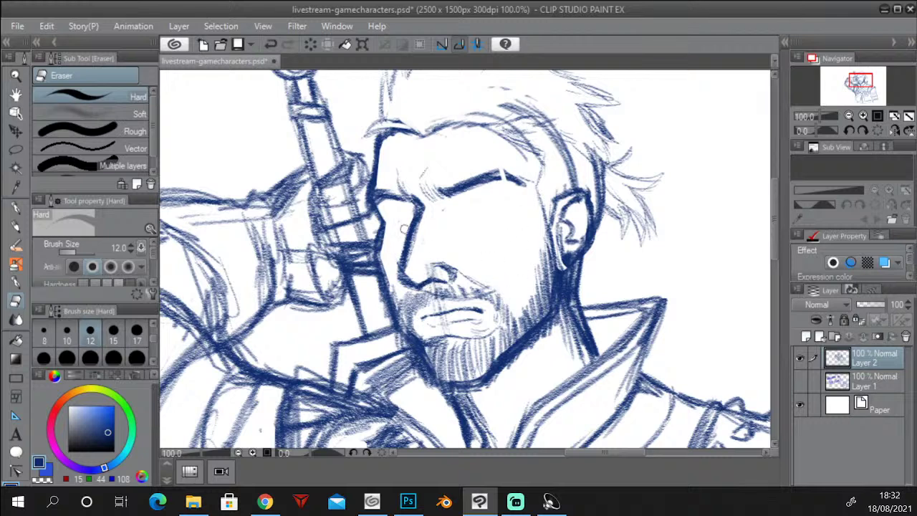
pyautogui.moveTo(390, 222)
pyautogui.mouseDown()
pyautogui.moveTo(386, 287)
pyautogui.moveTo(384, 272)
pyautogui.mouseUp()
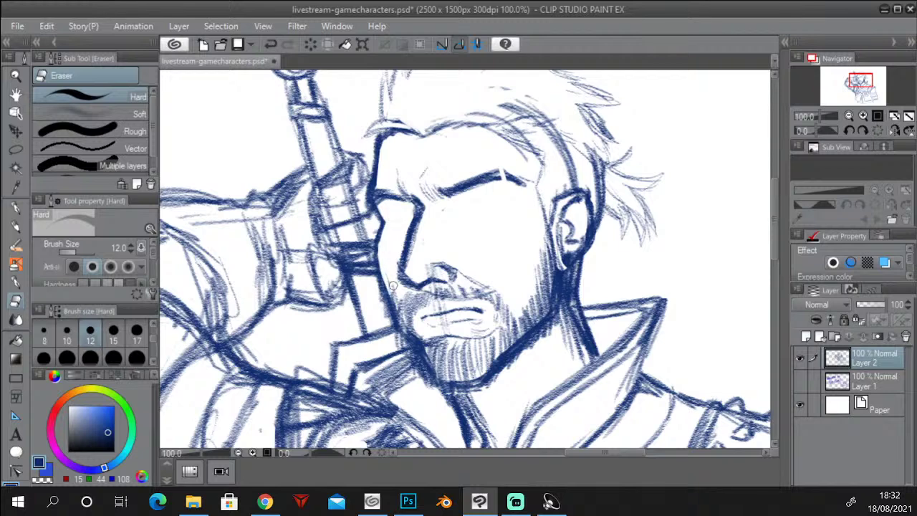
pyautogui.hotkey('ctrl', 'z')
pyautogui.hotkey('ctrl', 'z')
pyautogui.hotkey('ctrl', 'z')
pyautogui.moveTo(391, 227)
pyautogui.mouseDown()
pyautogui.moveTo(384, 265)
pyautogui.moveTo(385, 217)
pyautogui.mouseUp()
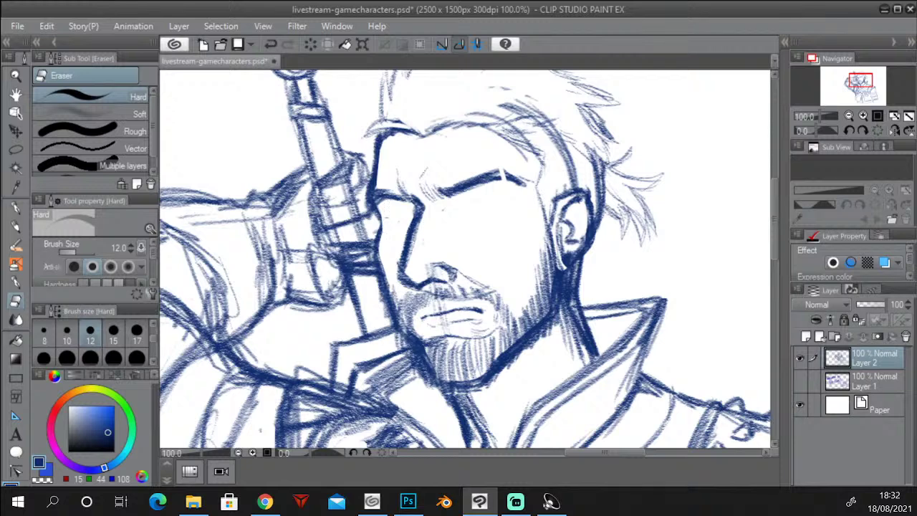
pyautogui.click(16, 227)
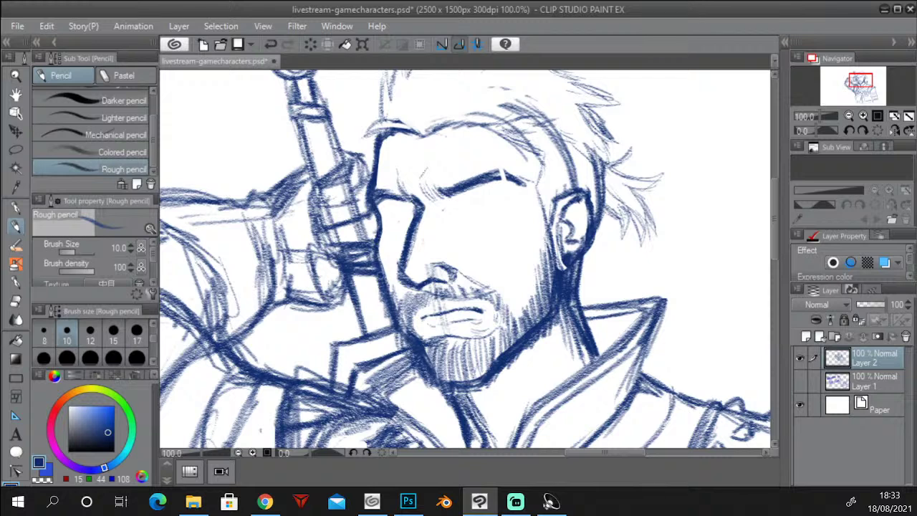
pyautogui.moveTo(378, 272)
pyautogui.mouseDown()
pyautogui.moveTo(387, 323)
pyautogui.moveTo(401, 337)
pyautogui.moveTo(414, 331)
pyautogui.mouseUp()
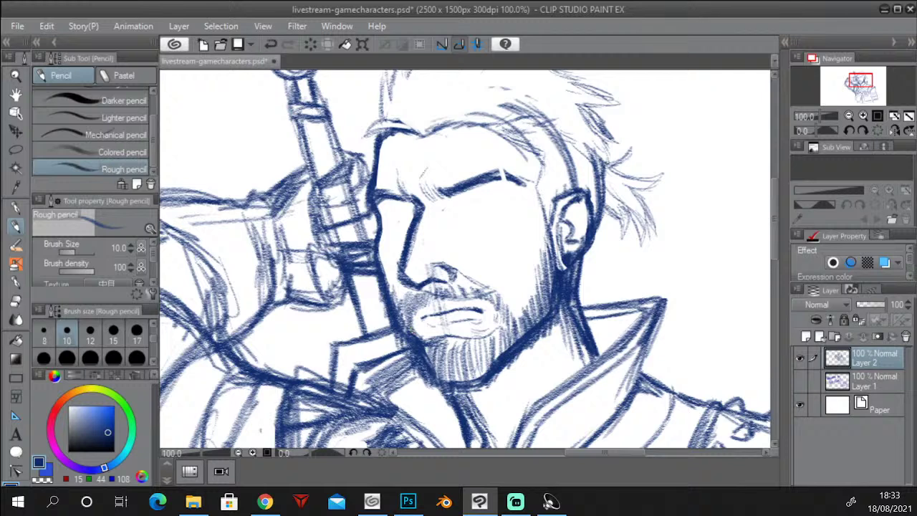
# Erase thin hair strands into the beard edge along the far jaw, chin and near jaw up to the ear.
pyautogui.press('e')
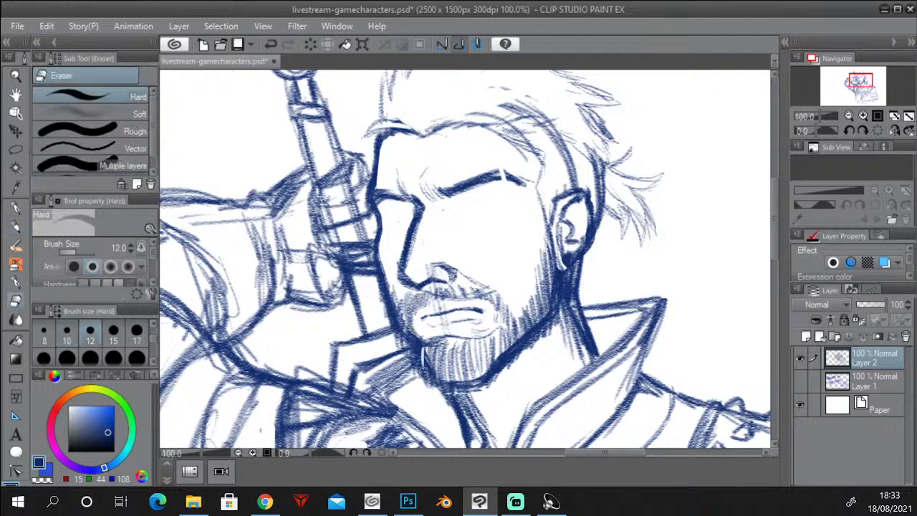
pyautogui.moveTo(433, 373)
pyautogui.mouseDown()
pyautogui.moveTo(387, 303)
pyautogui.moveTo(389, 285)
pyautogui.moveTo(406, 335)
pyautogui.moveTo(437, 376)
pyautogui.moveTo(438, 355)
pyautogui.moveTo(450, 379)
pyautogui.moveTo(534, 326)
pyautogui.moveTo(552, 304)
pyautogui.moveTo(555, 276)
pyautogui.moveTo(560, 308)
pyautogui.moveTo(552, 283)
pyautogui.mouseUp()
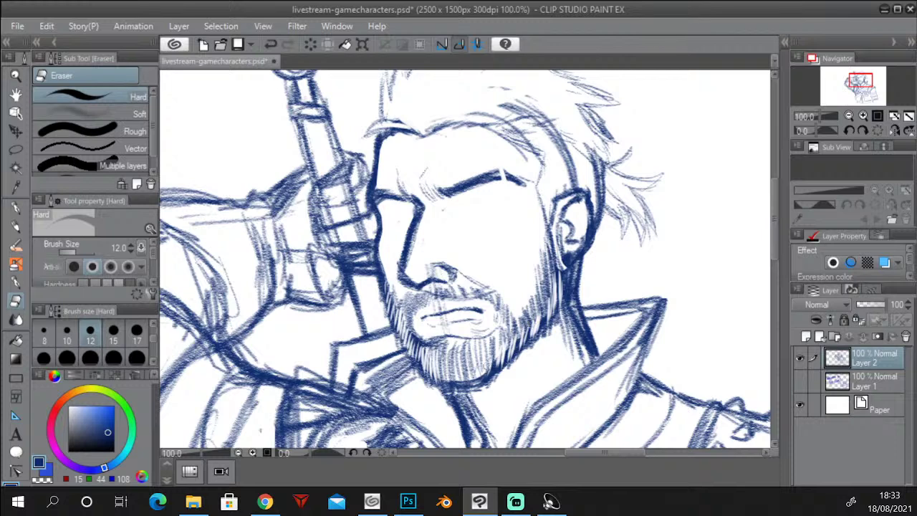
pyautogui.moveTo(484, 370)
pyautogui.mouseDown()
pyautogui.moveTo(473, 387)
pyautogui.moveTo(449, 386)
pyautogui.moveTo(521, 341)
pyautogui.moveTo(561, 294)
pyautogui.mouseUp()
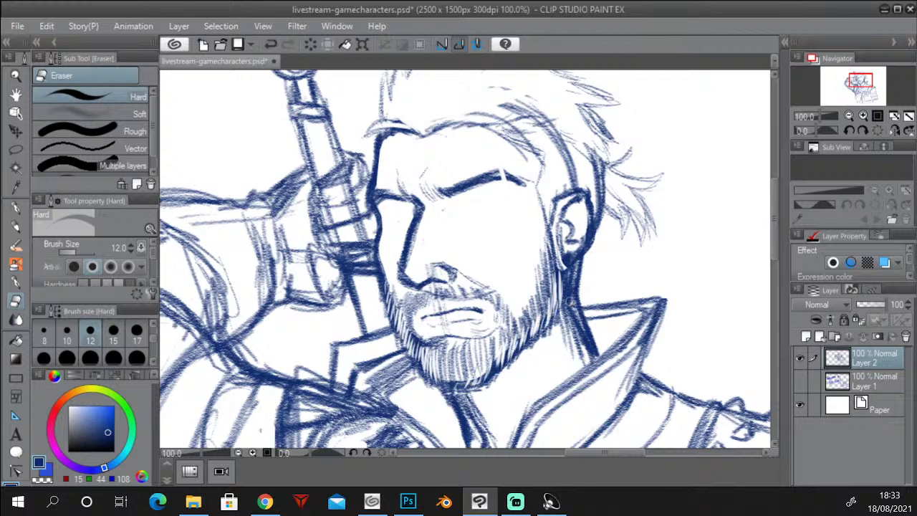
# Draw the near eye's upper lid beneath the eyebrow with the rough pencil.
pyautogui.click(17, 227)
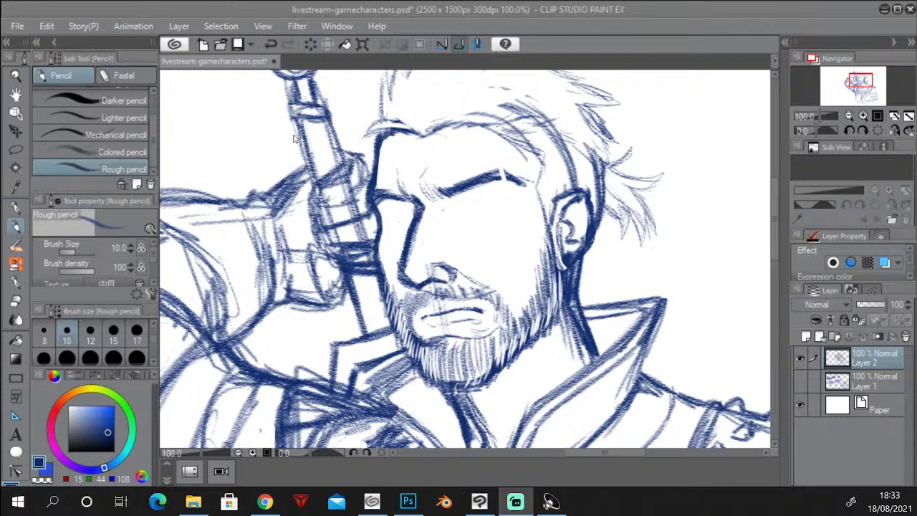
pyautogui.click(444, 9)
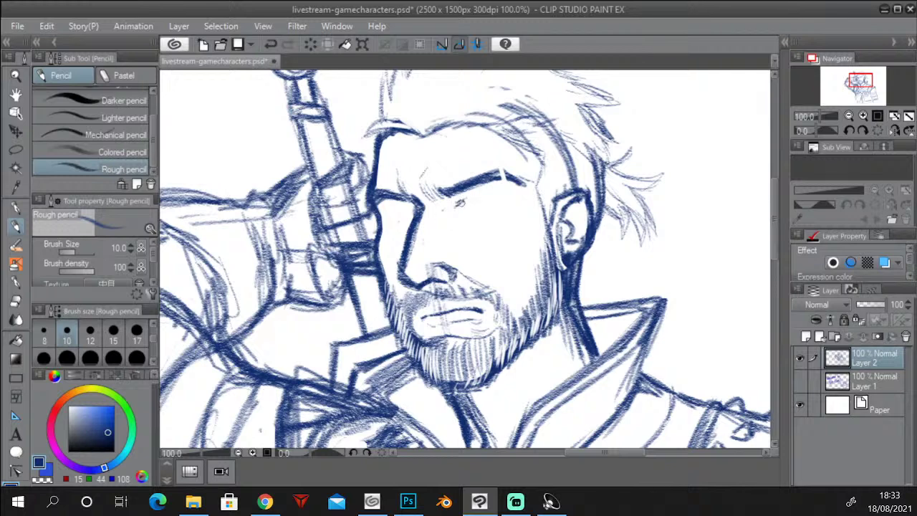
pyautogui.moveTo(494, 195); pyautogui.dragTo(502, 194)
pyautogui.moveTo(492, 195); pyautogui.dragTo(505, 196)
pyautogui.moveTo(455, 211); pyautogui.dragTo(502, 203)
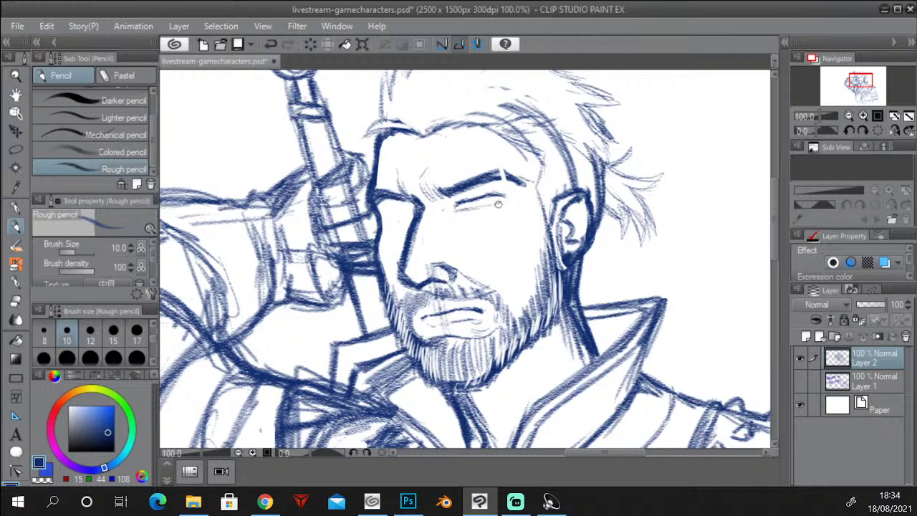
pyautogui.hotkey('ctrl', 'z')
pyautogui.moveTo(459, 212); pyautogui.dragTo(498, 202)
pyautogui.hotkey('ctrl', 'z')
# Set the rough pencil to size 8 and draw the near eye's lower lid and outer corner.
pyautogui.click(45, 334)
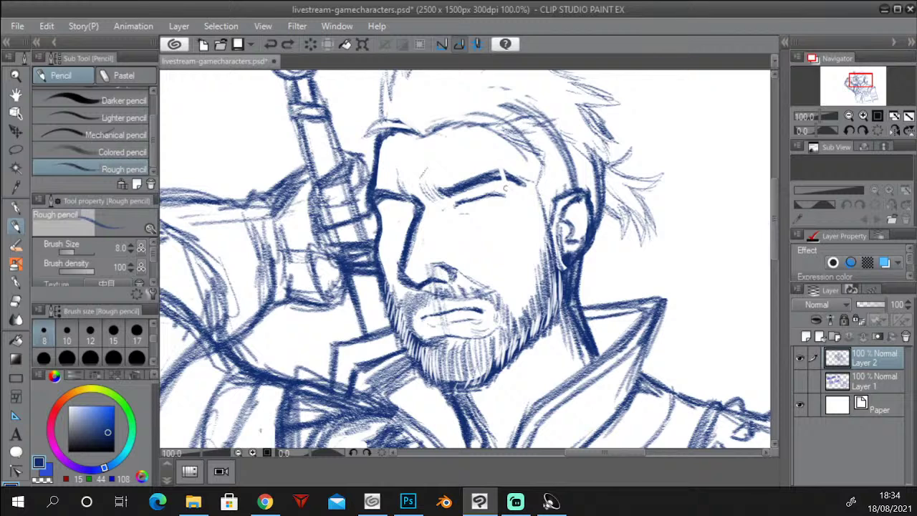
pyautogui.moveTo(463, 213); pyautogui.dragTo(464, 214)
pyautogui.moveTo(491, 209)
pyautogui.mouseDown()
pyautogui.moveTo(501, 205)
pyautogui.moveTo(497, 193)
pyautogui.mouseUp()
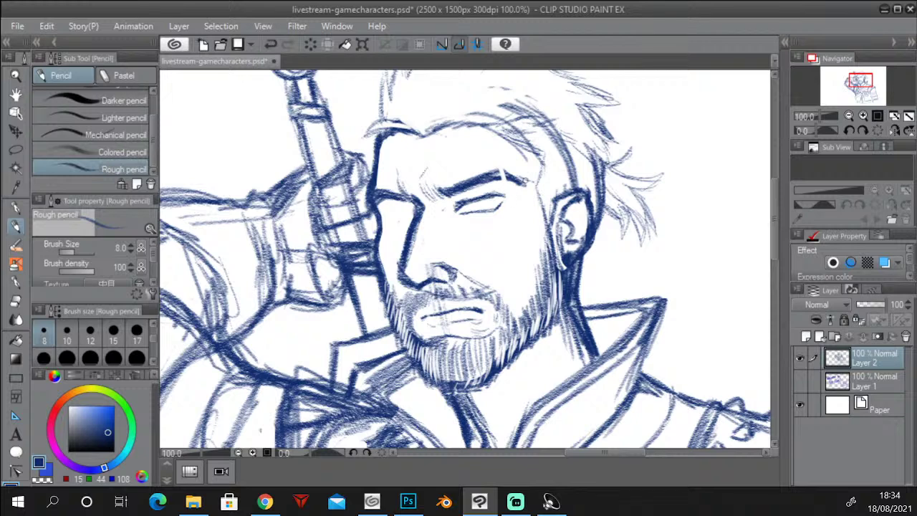
# Lasso the near eye, shift it slightly down and away from the nose, and apply the transformation.
pyautogui.click(16, 149)
pyautogui.moveTo(506, 192)
pyautogui.mouseDown()
pyautogui.moveTo(447, 217)
pyautogui.moveTo(456, 195)
pyautogui.moveTo(508, 182)
pyautogui.moveTo(532, 207)
pyautogui.moveTo(501, 210)
pyautogui.moveTo(531, 204)
pyautogui.mouseUp()
pyautogui.click(536, 249)
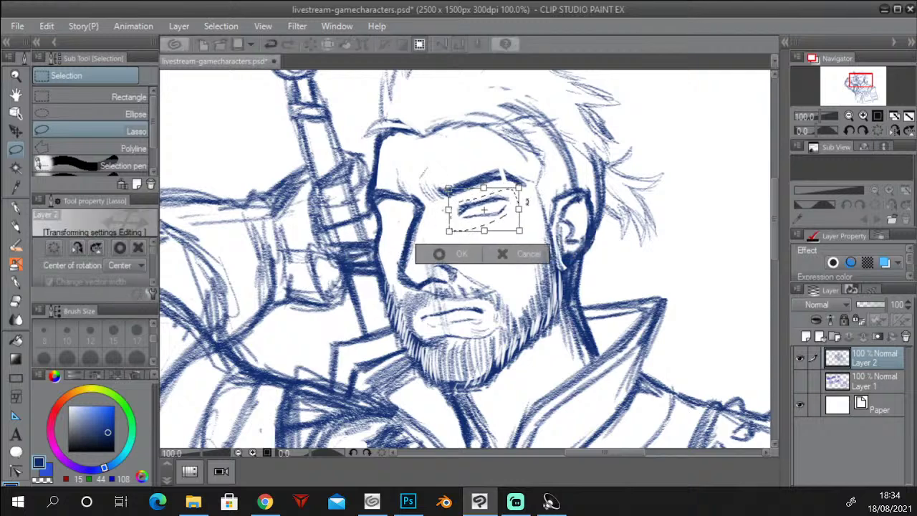
pyautogui.click(440, 256)
pyautogui.hotkey('ctrl', 'd')
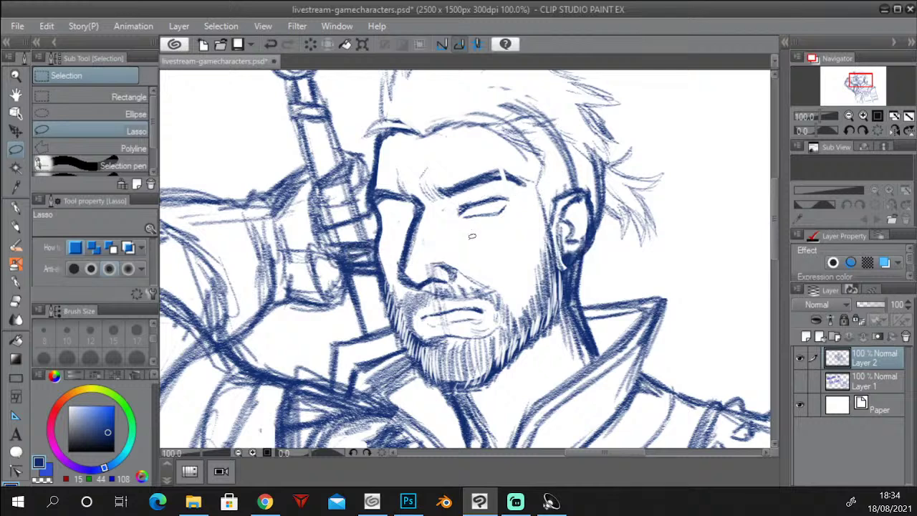
# Sketch creases under the near eye and beside the nose, and thin the nose line and nostril edge with the eraser.
pyautogui.click(17, 226)
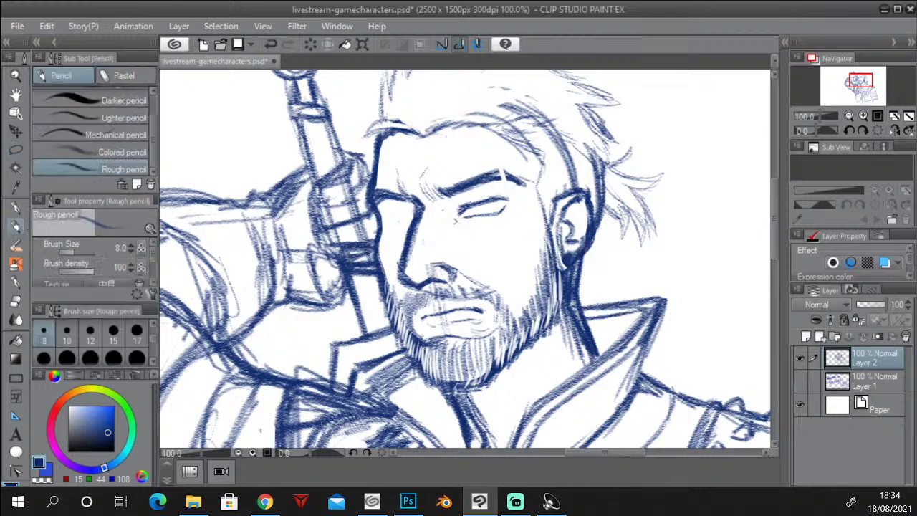
pyautogui.moveTo(452, 221)
pyautogui.mouseDown()
pyautogui.moveTo(495, 218)
pyautogui.moveTo(474, 226)
pyautogui.mouseUp()
pyautogui.press('e')
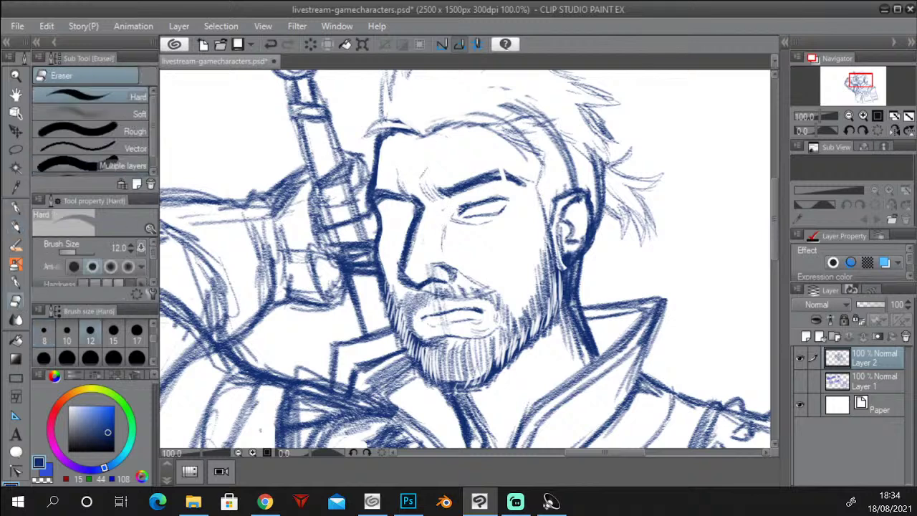
pyautogui.moveTo(403, 235)
pyautogui.mouseDown()
pyautogui.moveTo(396, 281)
pyautogui.moveTo(425, 209)
pyautogui.mouseUp()
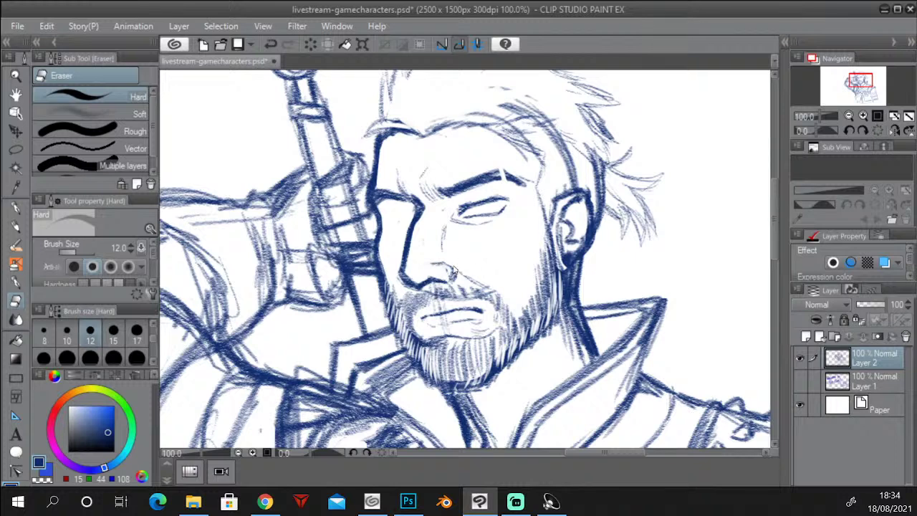
pyautogui.hotkey('ctrl', 'z')
pyautogui.hotkey('ctrl', 'y')
# Thicken the moustache strokes under the nose and draw the far eye below its eyebrow with the rough pencil.
pyautogui.click(20, 228)
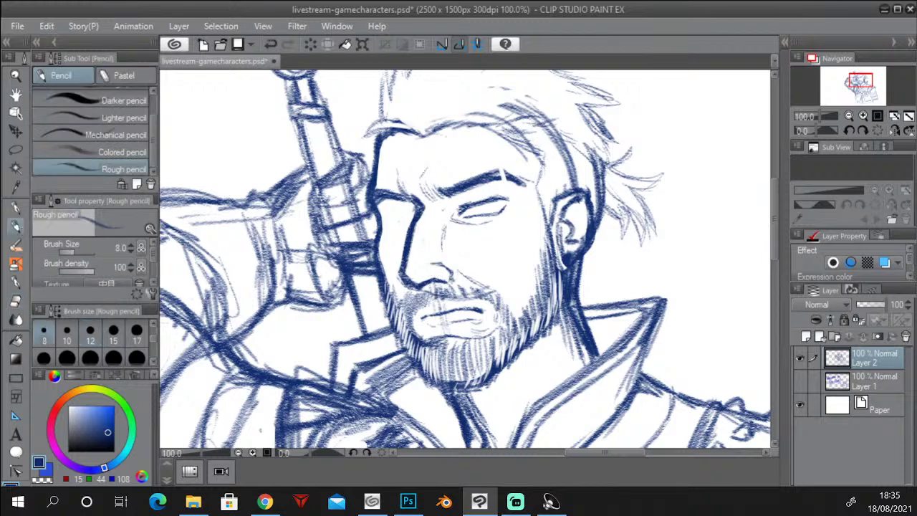
pyautogui.moveTo(422, 289)
pyautogui.mouseDown()
pyautogui.moveTo(433, 283)
pyautogui.moveTo(433, 302)
pyautogui.moveTo(451, 299)
pyautogui.mouseUp()
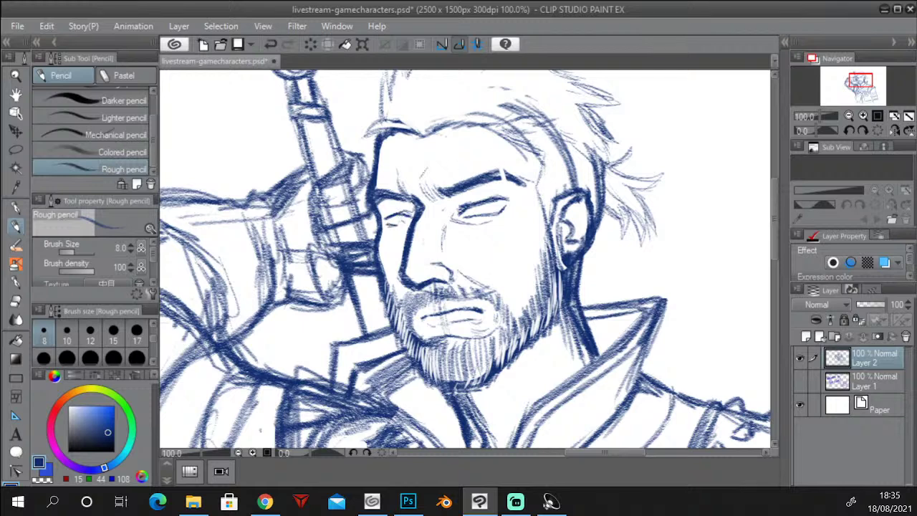
pyautogui.hotkey('ctrl', 'z')
pyautogui.hotkey('ctrl', 'y')
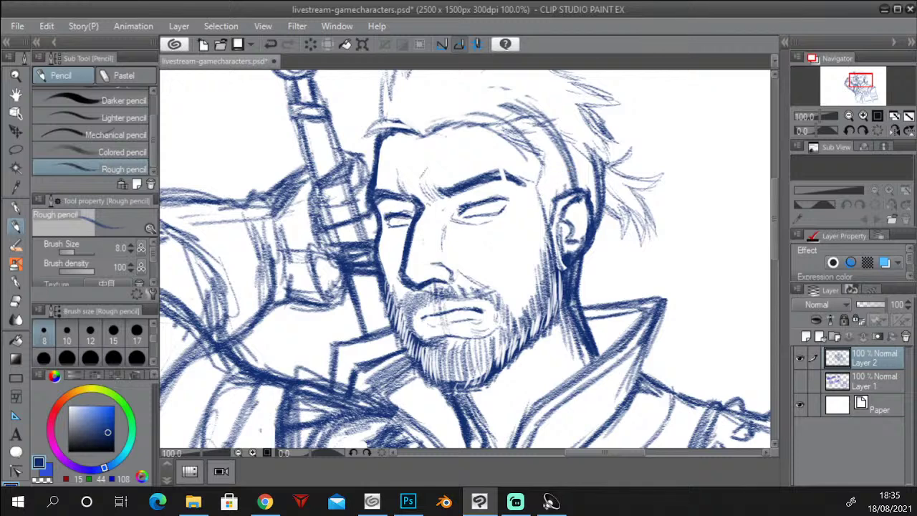
# Lasso the far eye, adjust its placement with a transformation, apply it and clear the selection.
pyautogui.click(15, 150)
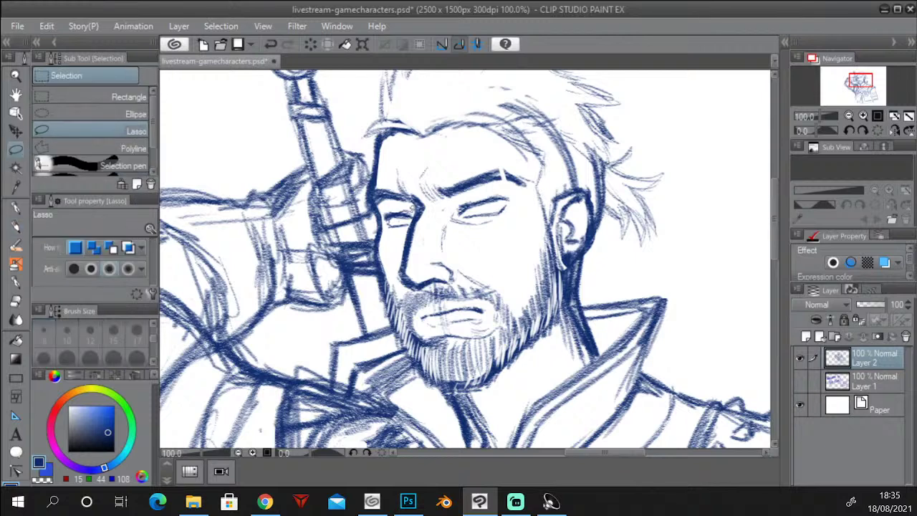
pyautogui.moveTo(405, 204); pyautogui.dragTo(453, 213)
pyautogui.click(453, 255)
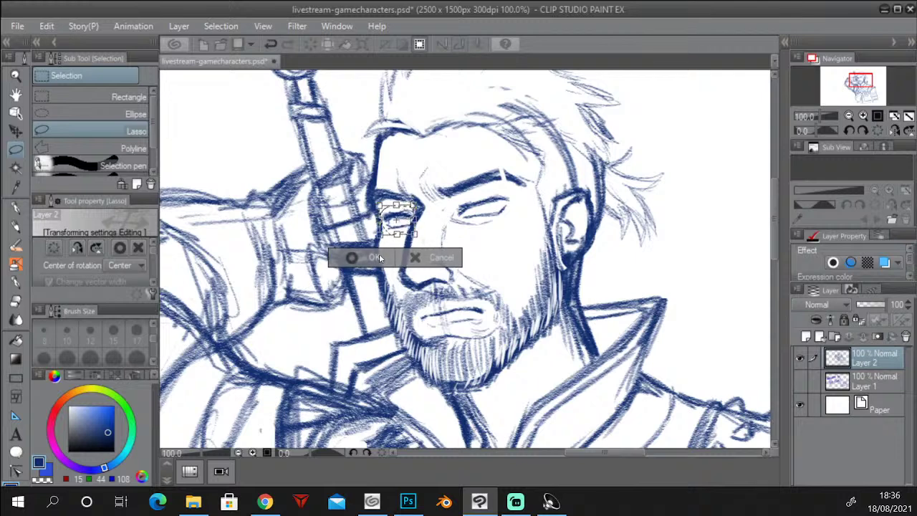
pyautogui.click(352, 258)
pyautogui.hotkey('ctrl', 'd')
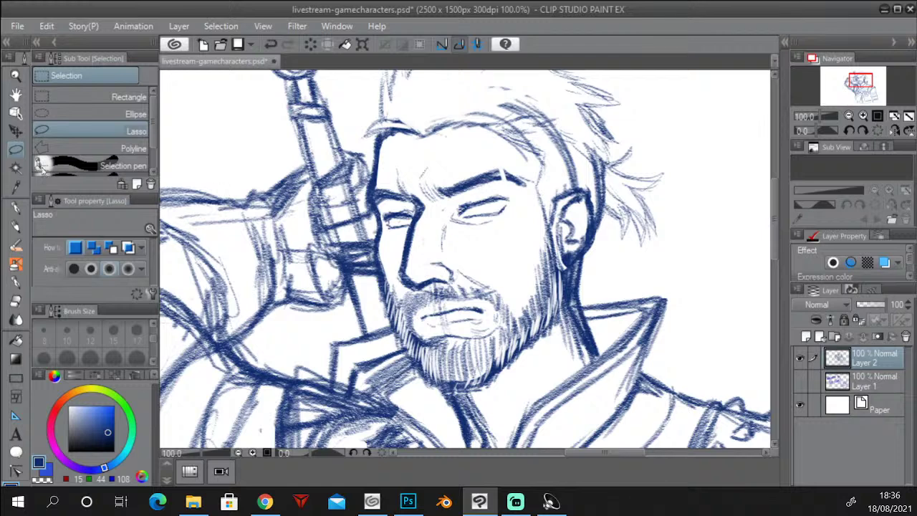
# Lasso the near eye, fine-tune its placement with a transformation, apply it and clear the selection.
pyautogui.moveTo(505, 187)
pyautogui.mouseDown()
pyautogui.moveTo(440, 209)
pyautogui.moveTo(483, 231)
pyautogui.moveTo(518, 184)
pyautogui.moveTo(510, 188)
pyautogui.mouseUp()
pyautogui.click(534, 254)
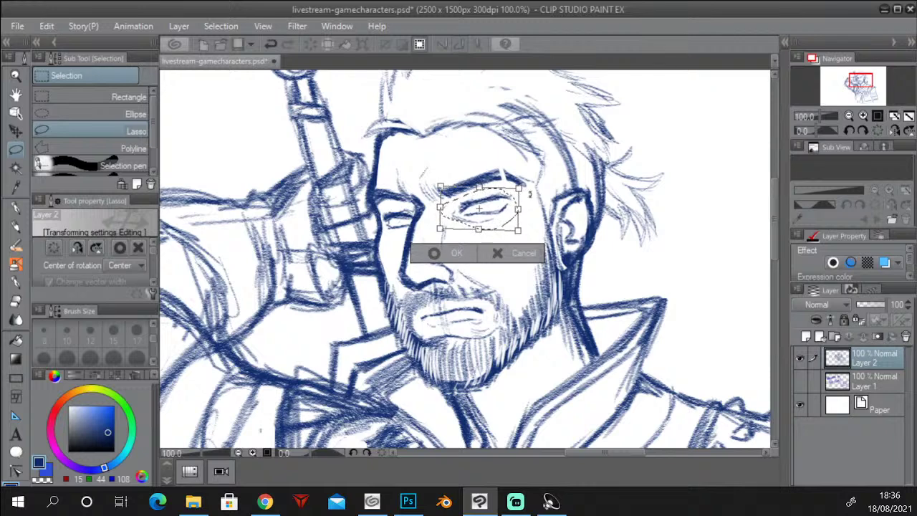
pyautogui.click(438, 254)
pyautogui.hotkey('ctrl', 'd')
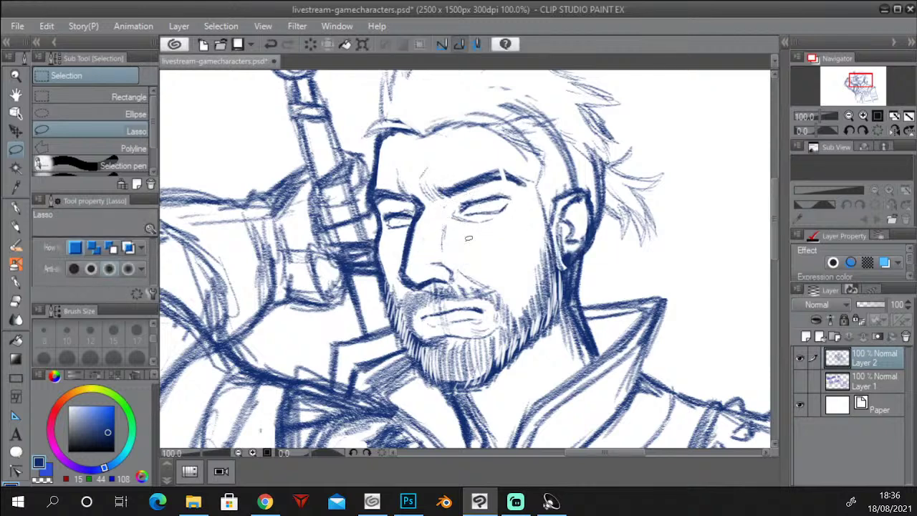
# Thin the nose bridge line with the hard eraser and redraw it cleanly from brow to nose tip with the rough pencil.
pyautogui.click(18, 228)
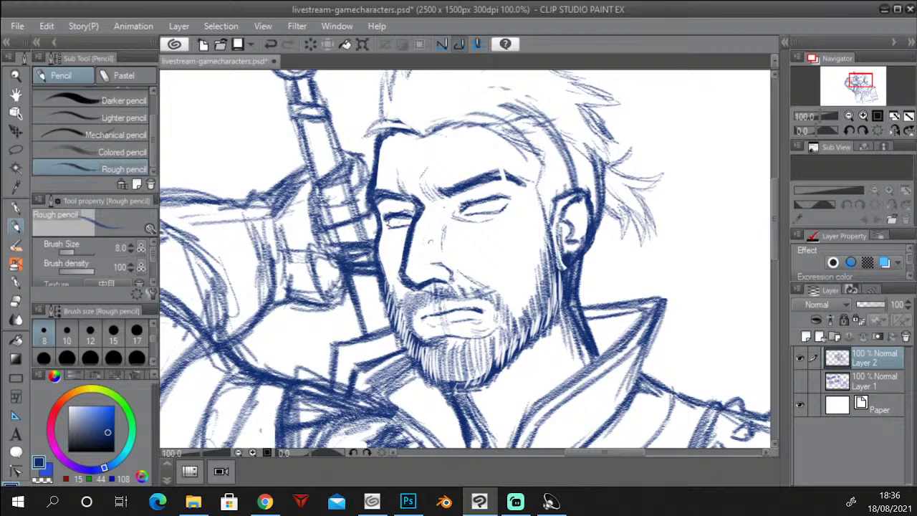
pyautogui.click(19, 299)
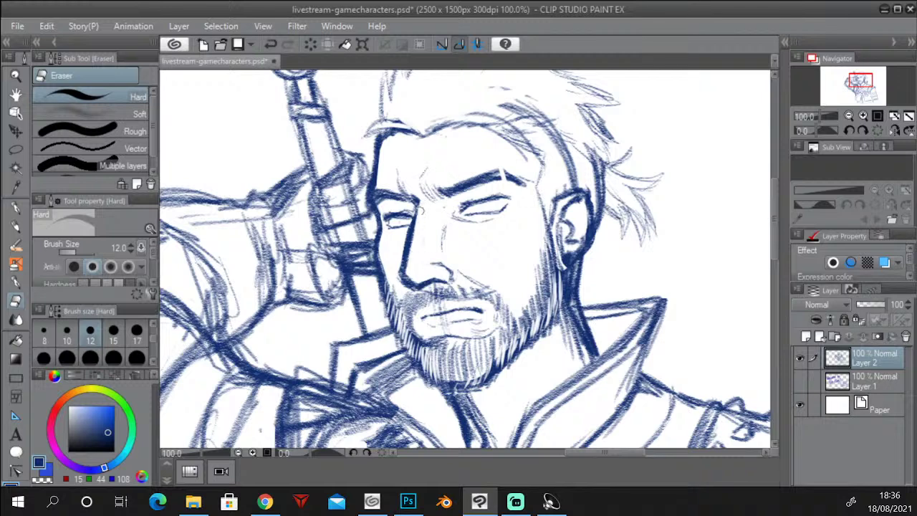
pyautogui.moveTo(408, 223); pyautogui.dragTo(402, 261)
pyautogui.click(22, 225)
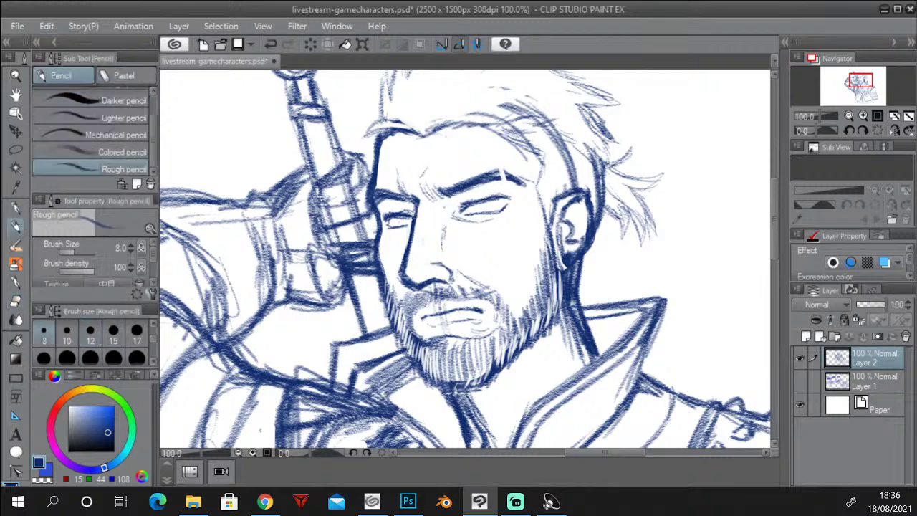
pyautogui.moveTo(417, 201)
pyautogui.mouseDown()
pyautogui.moveTo(402, 269)
pyautogui.moveTo(410, 287)
pyautogui.mouseUp()
pyautogui.press('e')
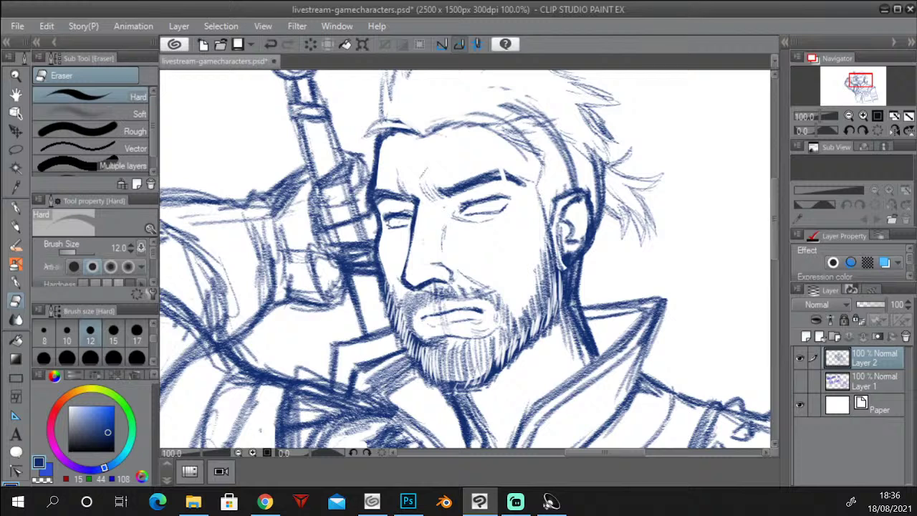
pyautogui.click(17, 227)
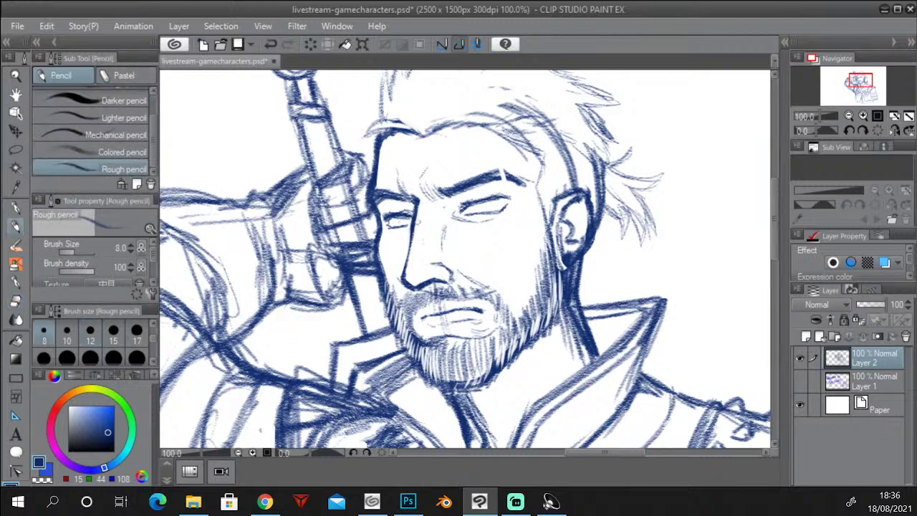
pyautogui.moveTo(412, 228); pyautogui.dragTo(407, 263)
# Trim the nostril lines with the eraser, then redraw the far cheek contour beside the eye and erase its inner edge.
pyautogui.click(16, 301)
pyautogui.moveTo(451, 275)
pyautogui.mouseDown()
pyautogui.moveTo(452, 285)
pyautogui.moveTo(452, 269)
pyautogui.moveTo(444, 276)
pyautogui.moveTo(433, 268)
pyautogui.moveTo(447, 264)
pyautogui.mouseUp()
pyautogui.click(17, 226)
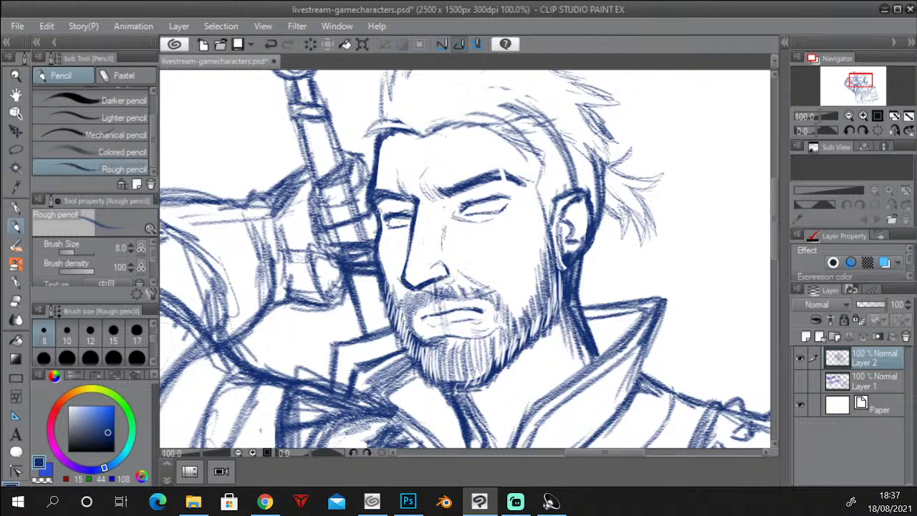
pyautogui.moveTo(373, 203); pyautogui.dragTo(374, 240)
pyautogui.click(19, 302)
pyautogui.moveTo(379, 208)
pyautogui.mouseDown()
pyautogui.moveTo(381, 257)
pyautogui.moveTo(380, 237)
pyautogui.mouseUp()
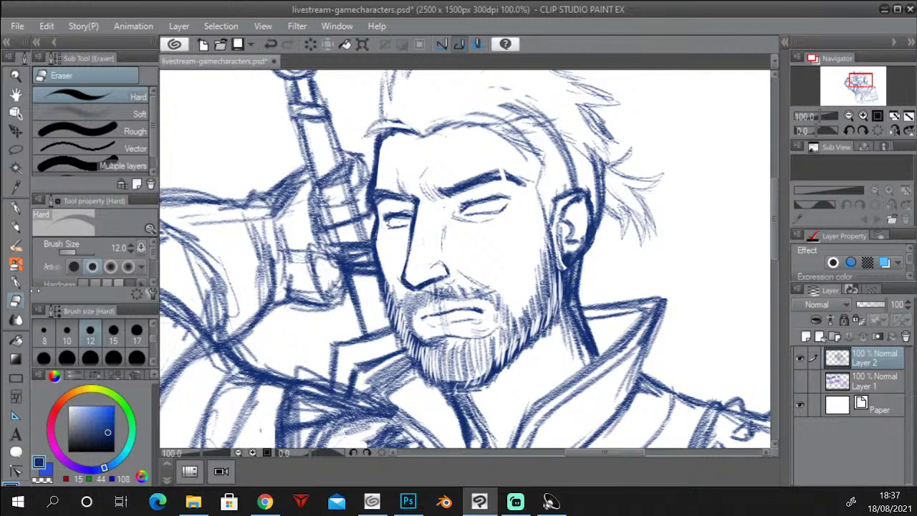
# Erase the old mouth inside the beard and redraw slightly parted lips with the rough pencil.
pyautogui.moveTo(489, 310)
pyautogui.mouseDown()
pyautogui.moveTo(445, 310)
pyautogui.moveTo(486, 322)
pyautogui.moveTo(483, 314)
pyautogui.moveTo(472, 329)
pyautogui.moveTo(493, 309)
pyautogui.mouseUp()
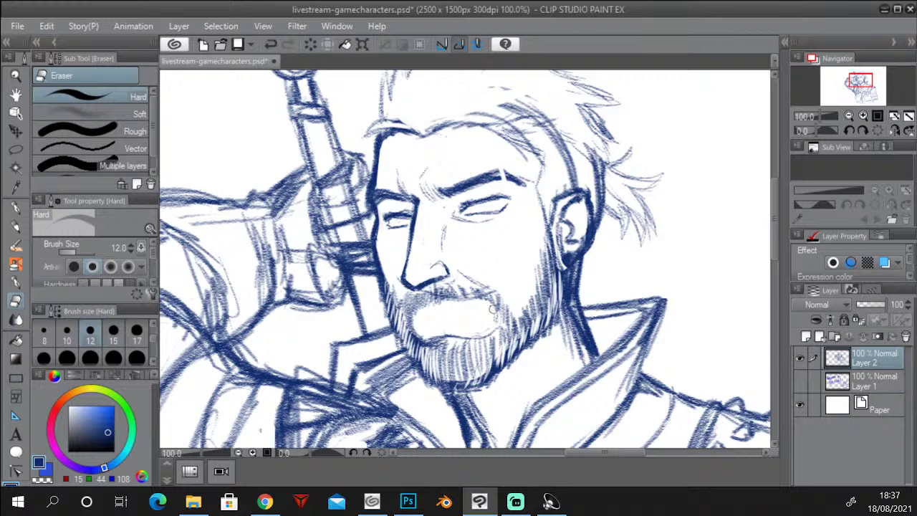
pyautogui.press('p')
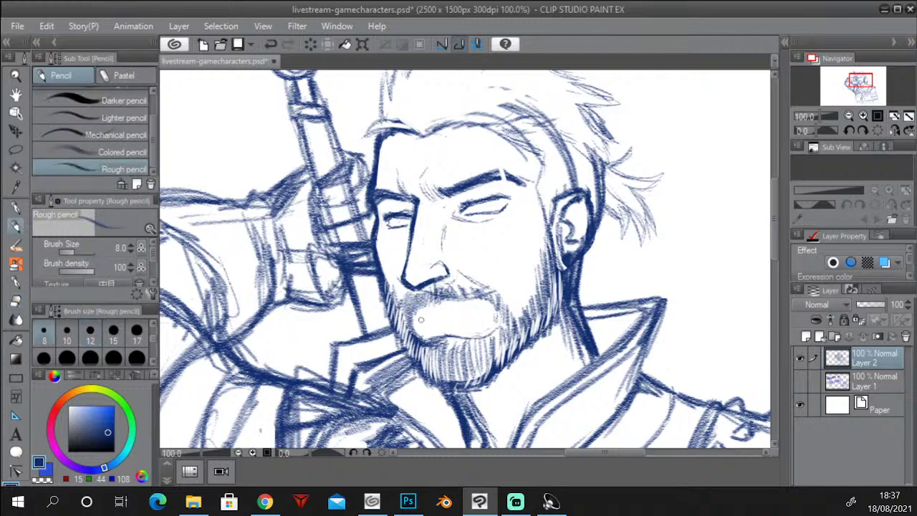
pyautogui.moveTo(427, 319)
pyautogui.mouseDown()
pyautogui.moveTo(485, 308)
pyautogui.moveTo(440, 308)
pyautogui.moveTo(422, 321)
pyautogui.moveTo(480, 307)
pyautogui.moveTo(433, 314)
pyautogui.mouseUp()
pyautogui.moveTo(427, 319)
pyautogui.mouseDown()
pyautogui.moveTo(488, 310)
pyautogui.moveTo(469, 313)
pyautogui.mouseUp()
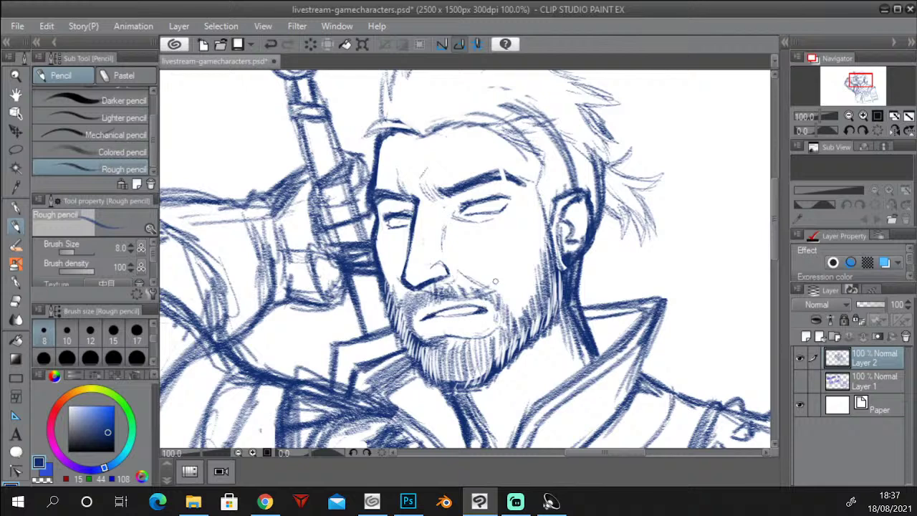
pyautogui.moveTo(424, 314); pyautogui.dragTo(452, 304)
pyautogui.moveTo(463, 328)
pyautogui.mouseDown()
pyautogui.moveTo(493, 326)
pyautogui.moveTo(502, 314)
pyautogui.moveTo(482, 328)
pyautogui.moveTo(501, 315)
pyautogui.moveTo(502, 328)
pyautogui.moveTo(498, 318)
pyautogui.mouseUp()
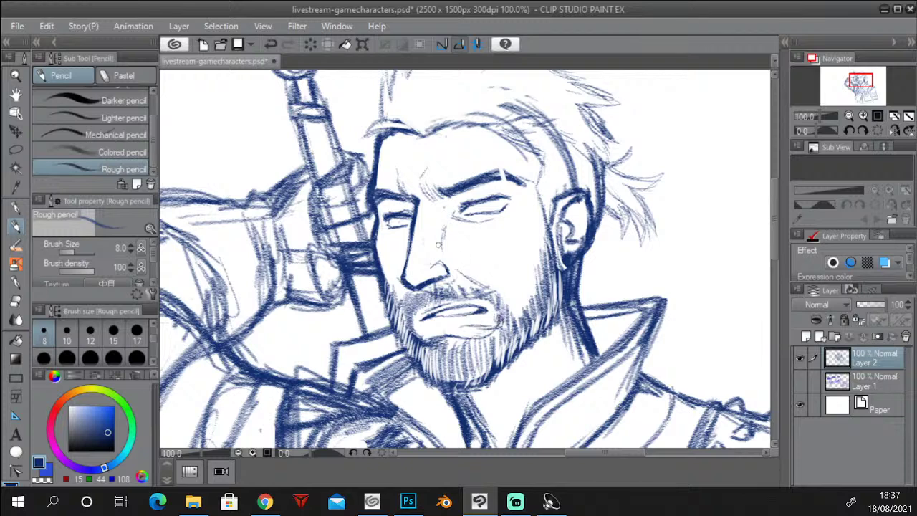
# Erase the crease beside the nostril, redraw it curving down the cheek, and touch up the line below the lower lip.
pyautogui.press('e')
pyautogui.moveTo(455, 270); pyautogui.dragTo(474, 282)
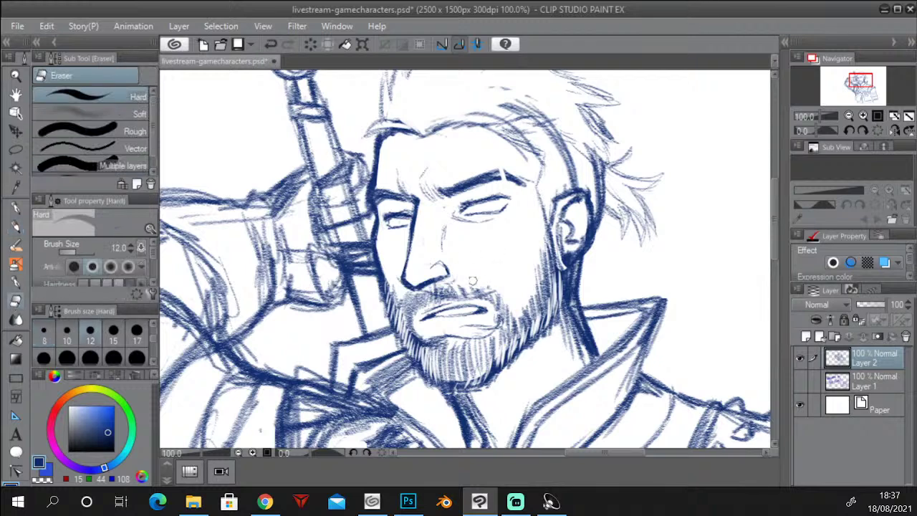
pyautogui.click(16, 227)
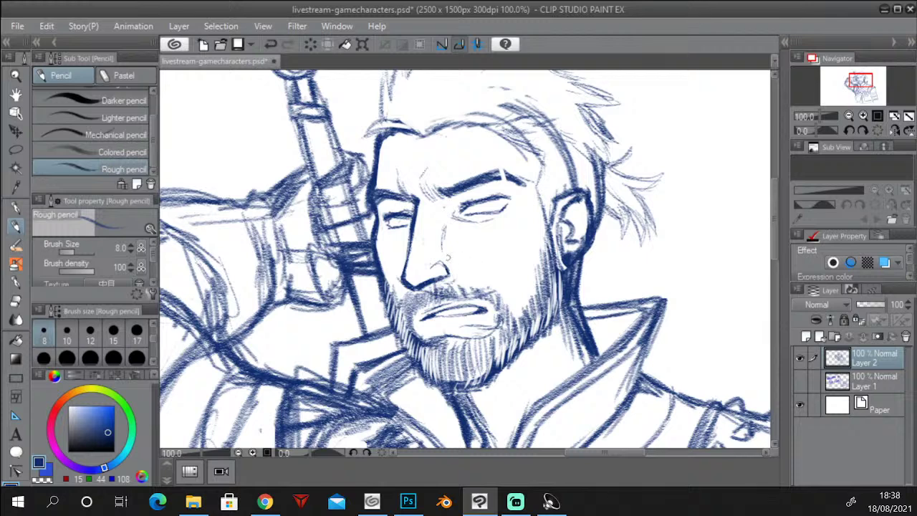
pyautogui.moveTo(443, 261); pyautogui.dragTo(484, 279)
pyautogui.moveTo(420, 335); pyautogui.dragTo(438, 330)
# Lasso the near eyebrow with its frown lines, tilt it into a steeper scowl, apply the transformation and clear the selection.
pyautogui.click(16, 150)
pyautogui.moveTo(440, 158)
pyautogui.mouseDown()
pyautogui.moveTo(416, 171)
pyautogui.moveTo(453, 207)
pyautogui.moveTo(534, 176)
pyautogui.moveTo(441, 159)
pyautogui.mouseUp()
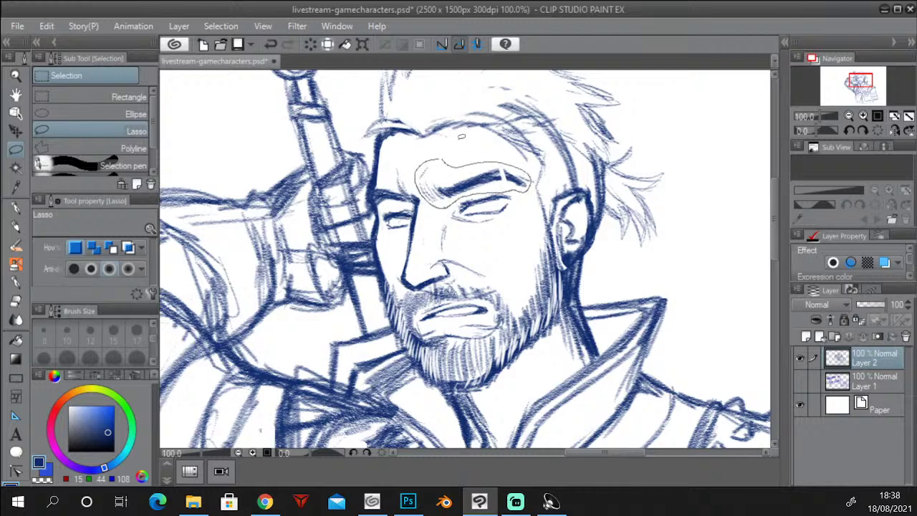
pyautogui.click(529, 231)
pyautogui.moveTo(556, 191); pyautogui.dragTo(515, 180)
pyautogui.click(428, 242)
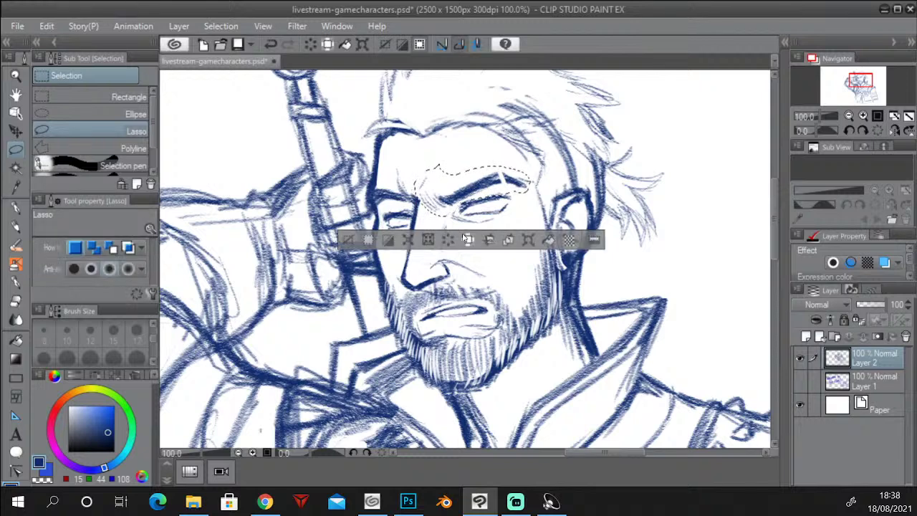
pyautogui.hotkey('ctrl', 'd')
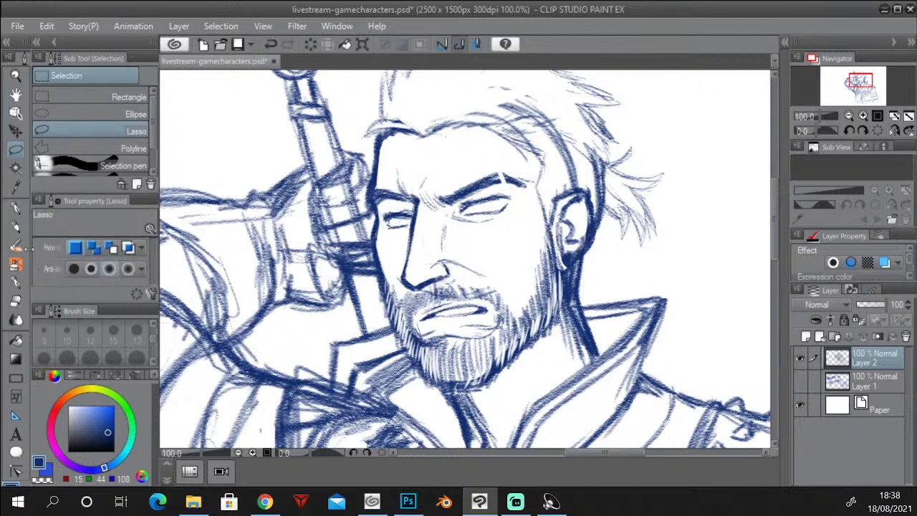
# Sketch a thin scar running down the forehead to the near eyebrow and continuing below the eye across the cheek.
pyautogui.click(26, 226)
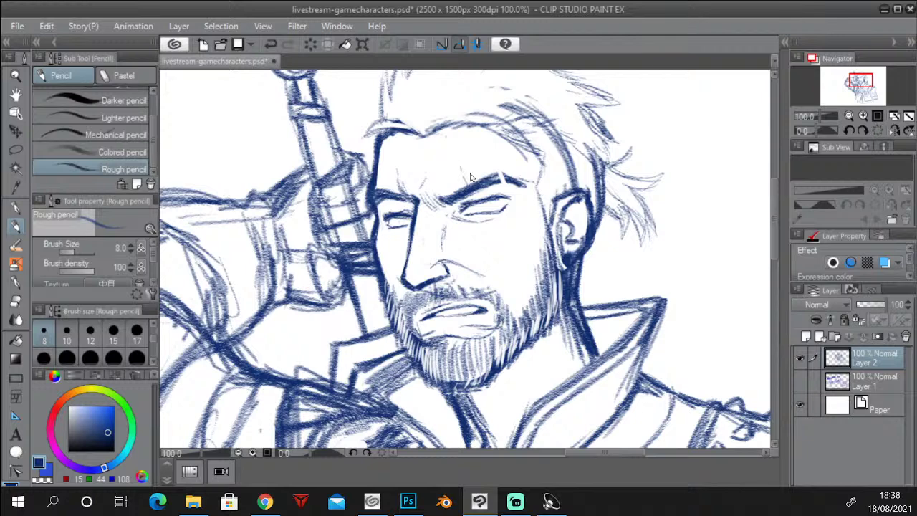
pyautogui.moveTo(463, 135)
pyautogui.mouseDown()
pyautogui.moveTo(466, 172)
pyautogui.moveTo(473, 129)
pyautogui.moveTo(468, 182)
pyautogui.mouseUp()
pyautogui.hotkey('ctrl', 'z')
pyautogui.moveTo(498, 229); pyautogui.dragTo(529, 252)
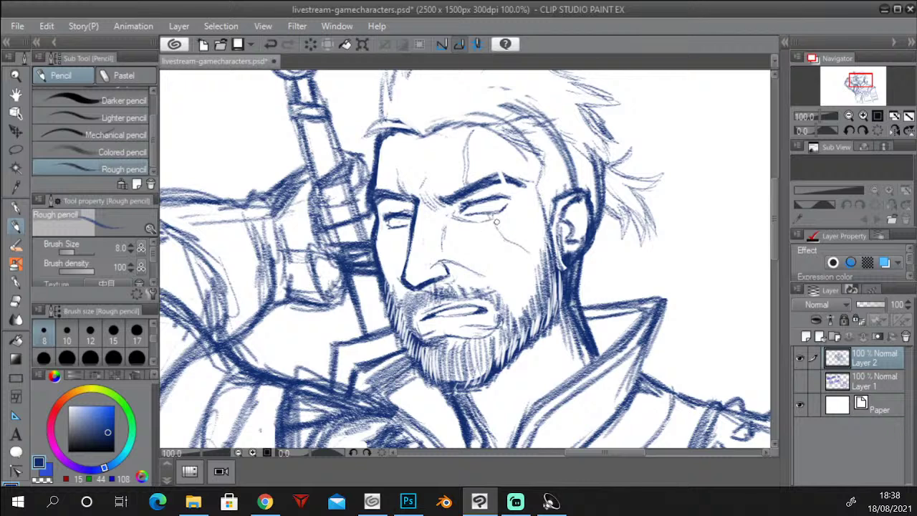
pyautogui.moveTo(498, 224); pyautogui.dragTo(533, 256)
# Redraw the far eye under its brow, strengthen the near eye's lids, and shade the eye sockets beneath both brows.
pyautogui.moveTo(403, 197); pyautogui.dragTo(417, 202)
pyautogui.moveTo(407, 214)
pyautogui.mouseDown()
pyautogui.moveTo(380, 215)
pyautogui.moveTo(388, 224)
pyautogui.mouseUp()
pyautogui.press('e')
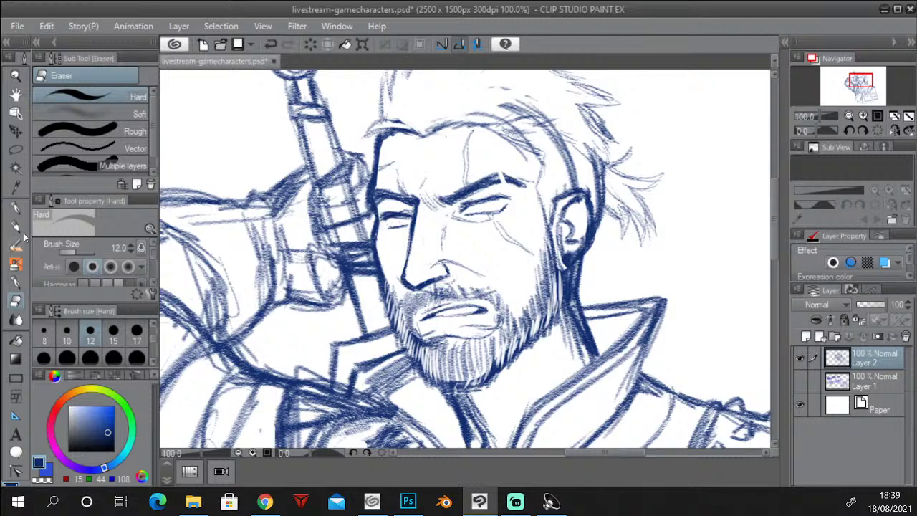
pyautogui.press('p')
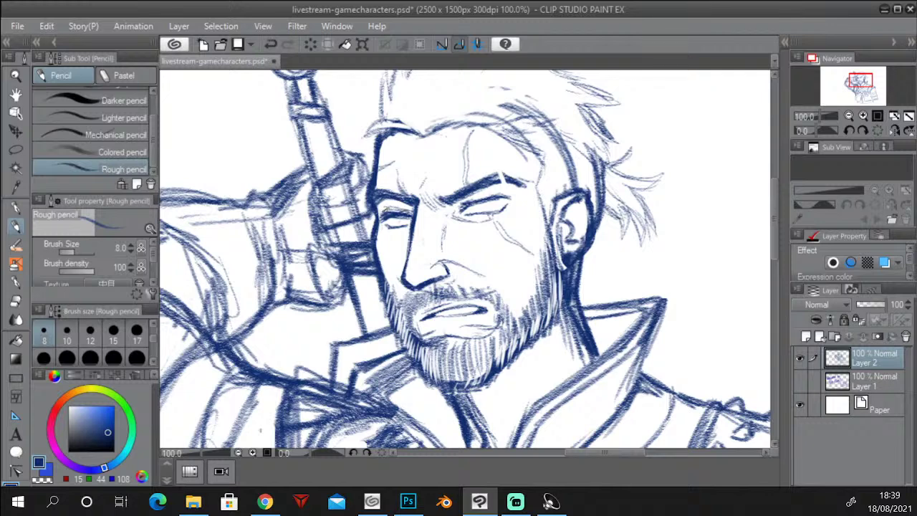
pyautogui.moveTo(461, 208); pyautogui.dragTo(505, 190)
pyautogui.moveTo(464, 215); pyautogui.dragTo(495, 211)
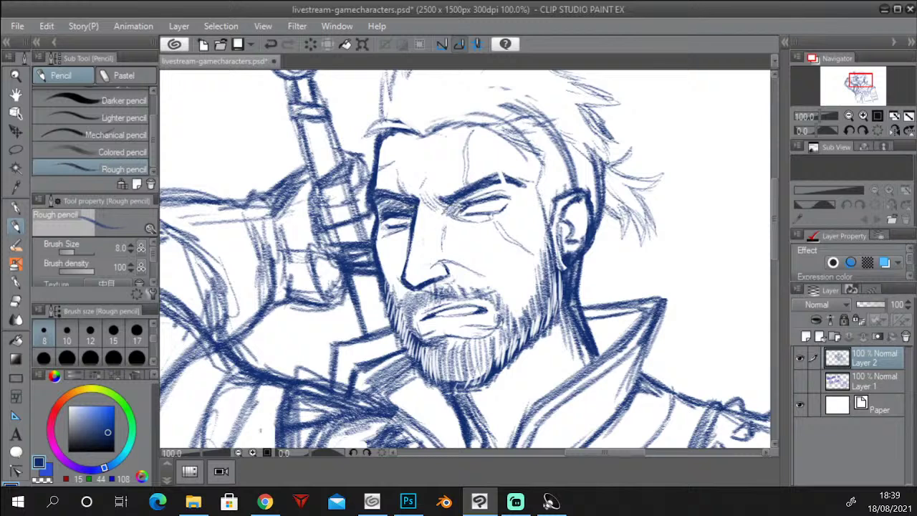
pyautogui.moveTo(467, 200); pyautogui.dragTo(513, 193)
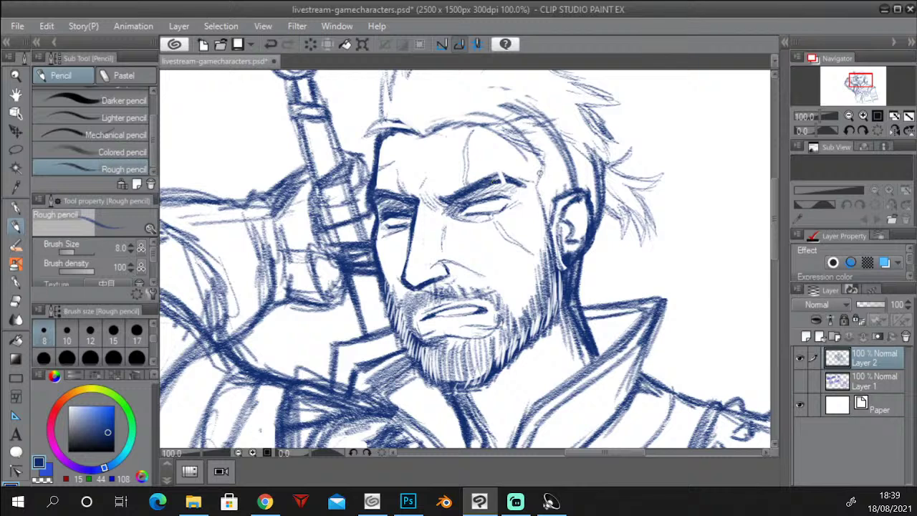
# Lasso the shaded near eye, adjust it with a transformation, apply it and clear the selection.
pyautogui.press('m')
pyautogui.moveTo(528, 200)
pyautogui.mouseDown()
pyautogui.moveTo(490, 219)
pyautogui.moveTo(461, 222)
pyautogui.moveTo(445, 213)
pyautogui.moveTo(498, 188)
pyautogui.moveTo(535, 192)
pyautogui.moveTo(510, 210)
pyautogui.mouseUp()
pyautogui.click(542, 248)
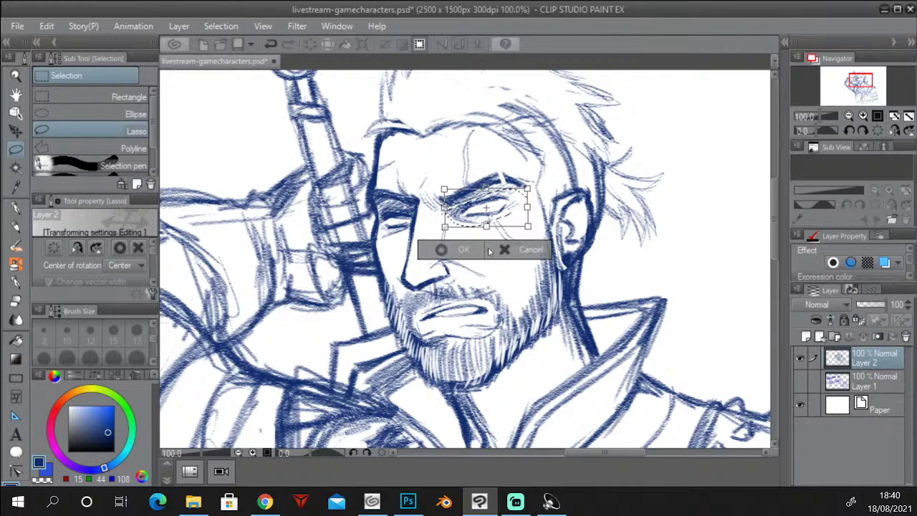
pyautogui.click(442, 249)
pyautogui.click(487, 231)
# Thicken the near eyebrow's outer end with the rough pencil, and add forehead creases and a diagonal line across the cheek scar.
pyautogui.press('p')
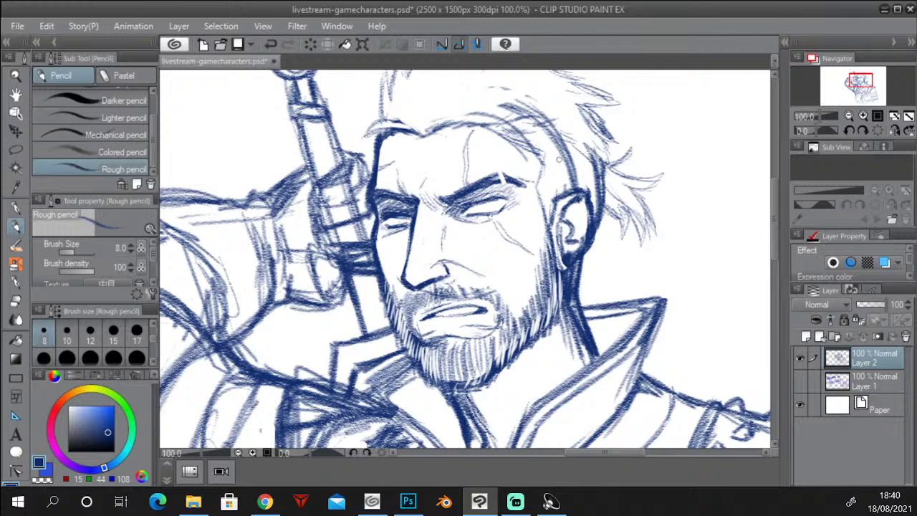
pyautogui.moveTo(505, 181)
pyautogui.mouseDown()
pyautogui.moveTo(494, 174)
pyautogui.moveTo(522, 180)
pyautogui.mouseUp()
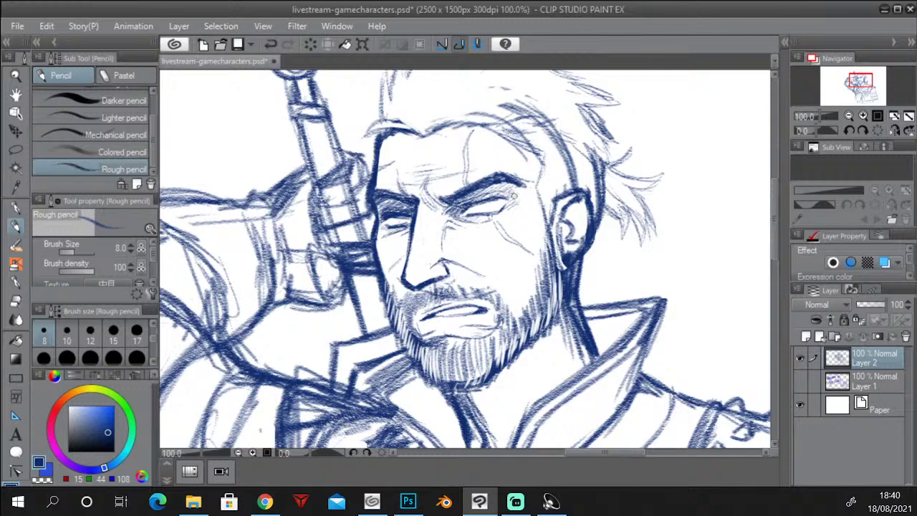
pyautogui.moveTo(547, 233); pyautogui.dragTo(515, 256)
# Darken the near eye's upper lid and draw the irises in both eyes.
pyautogui.moveTo(474, 205); pyautogui.dragTo(502, 196)
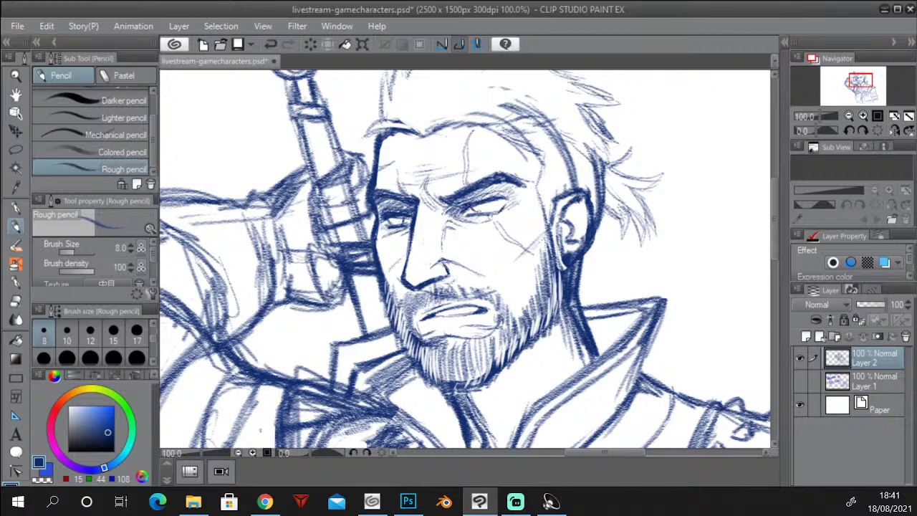
pyautogui.moveTo(492, 200); pyautogui.dragTo(490, 209)
pyautogui.hotkey('ctrl', 'z')
pyautogui.moveTo(390, 217); pyautogui.dragTo(397, 223)
# Examine the whole bust at 33.3% zoom, then return to the face and collar at 100%.
pyautogui.click(849, 115)
pyautogui.click(849, 115)
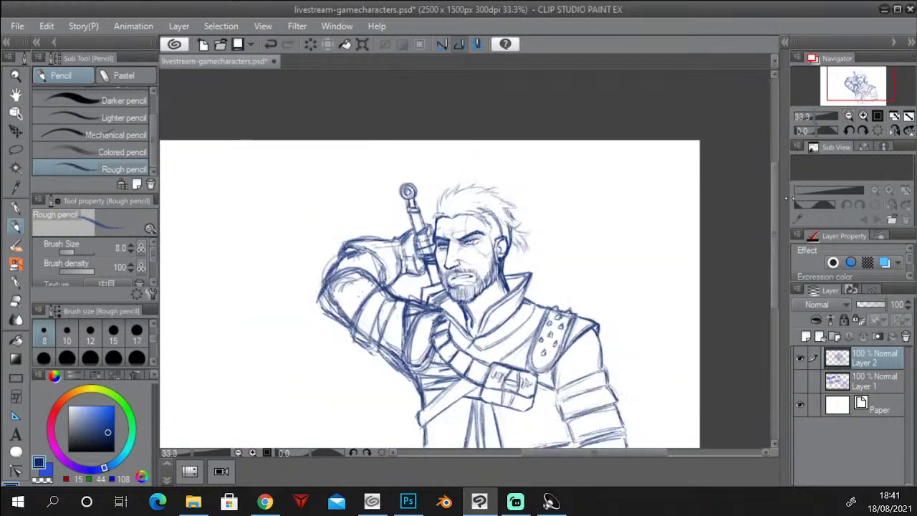
pyautogui.moveTo(774, 208); pyautogui.dragTo(775, 220)
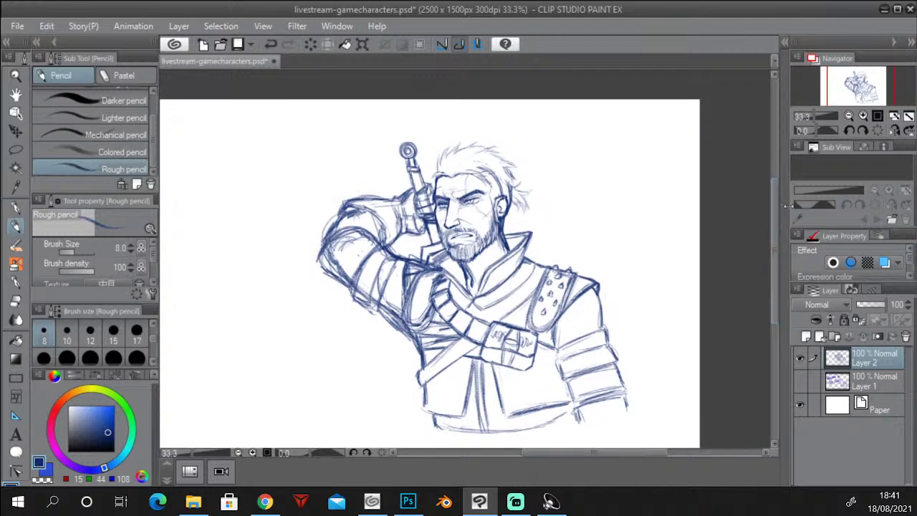
pyautogui.click(864, 117)
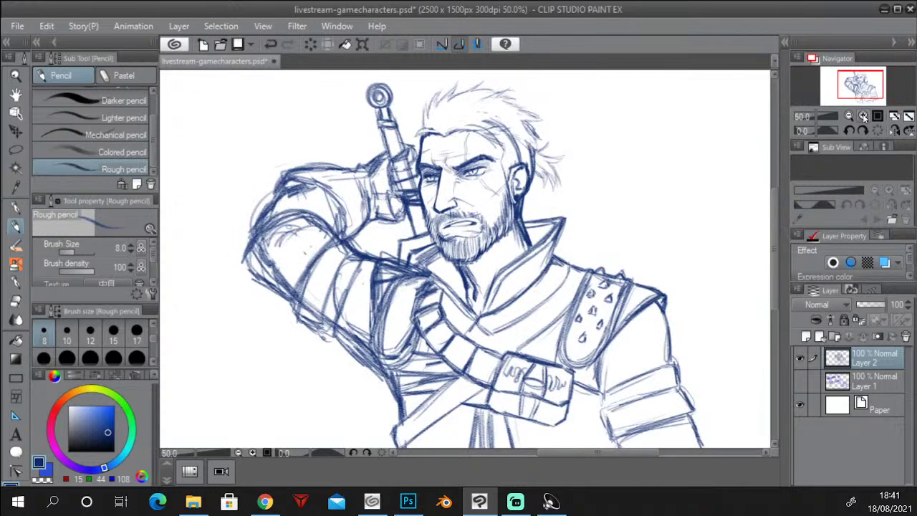
pyautogui.click(864, 117)
pyautogui.click(864, 117)
pyautogui.click(863, 117)
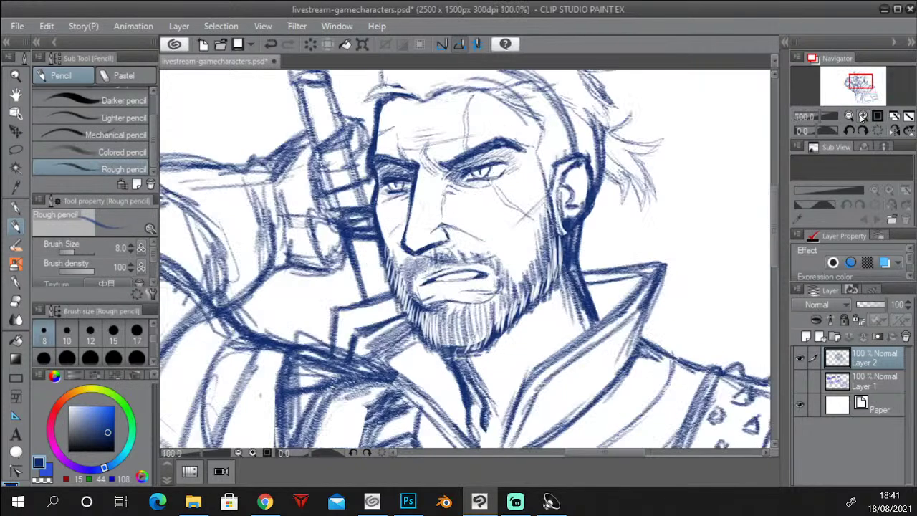
pyautogui.moveTo(777, 211)
pyautogui.mouseDown()
pyautogui.moveTo(777, 203)
pyautogui.moveTo(776, 212)
pyautogui.mouseUp()
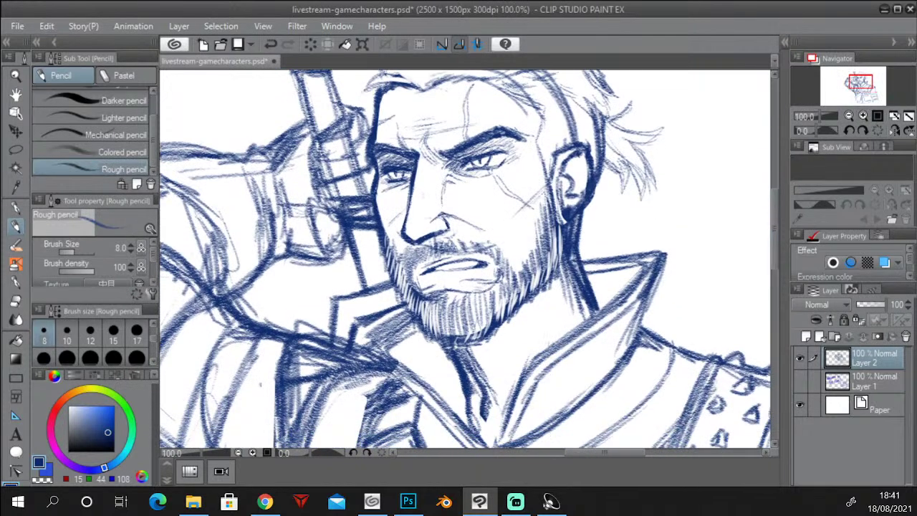
# Hatch shadow and muscle lines on the neck between the bearded jaw and the collar with the rough pencil.
pyautogui.moveTo(552, 310); pyautogui.dragTo(548, 343)
pyautogui.moveTo(562, 277); pyautogui.dragTo(532, 322)
pyautogui.moveTo(562, 279); pyautogui.dragTo(522, 330)
pyautogui.moveTo(556, 289); pyautogui.dragTo(519, 338)
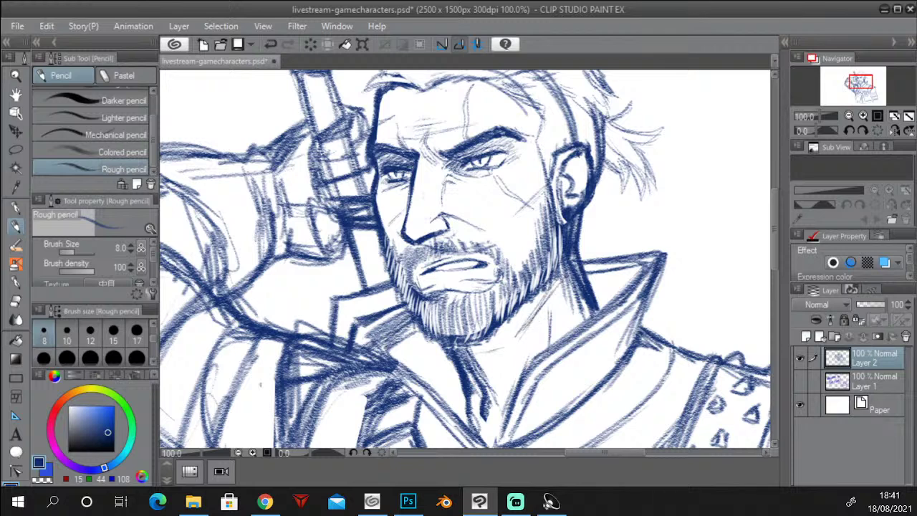
pyautogui.moveTo(566, 274); pyautogui.dragTo(512, 345)
pyautogui.moveTo(526, 327); pyautogui.dragTo(505, 349)
pyautogui.moveTo(559, 291); pyautogui.dragTo(547, 349)
pyautogui.moveTo(576, 312); pyautogui.dragTo(566, 339)
pyautogui.moveTo(573, 315); pyautogui.dragTo(565, 341)
pyautogui.moveTo(582, 308); pyautogui.dragTo(566, 341)
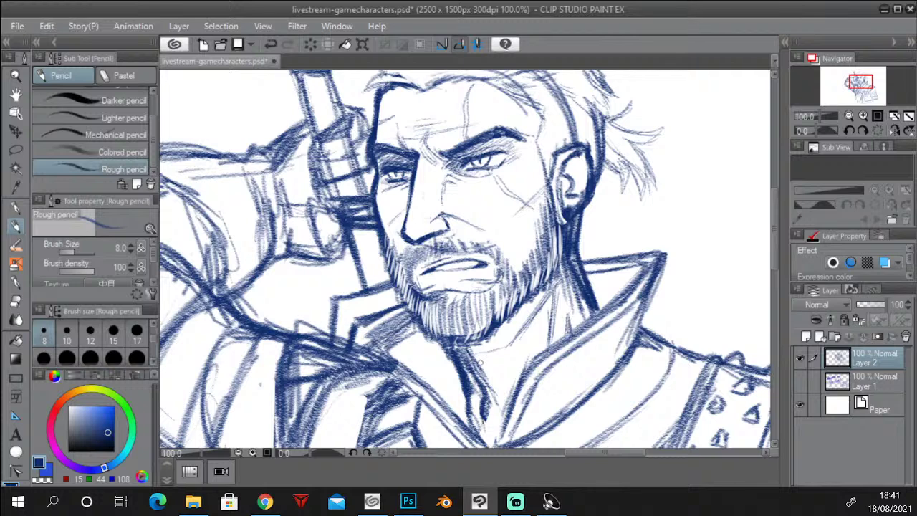
# Erase the dark shadow lines at the front of the neck and redraw the throat contours with the rough pencil.
pyautogui.click(15, 301)
pyautogui.moveTo(496, 381)
pyautogui.mouseDown()
pyautogui.moveTo(493, 398)
pyautogui.moveTo(480, 398)
pyautogui.mouseUp()
pyautogui.moveTo(476, 366)
pyautogui.mouseDown()
pyautogui.moveTo(470, 393)
pyautogui.moveTo(485, 377)
pyautogui.moveTo(467, 397)
pyautogui.moveTo(485, 414)
pyautogui.mouseUp()
pyautogui.press('p')
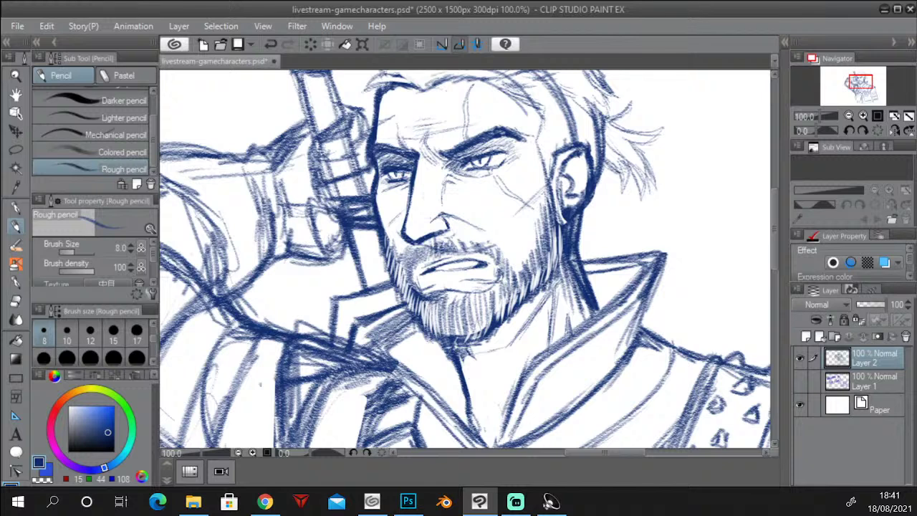
pyautogui.moveTo(463, 370)
pyautogui.mouseDown()
pyautogui.moveTo(471, 420)
pyautogui.moveTo(480, 388)
pyautogui.moveTo(488, 394)
pyautogui.moveTo(480, 399)
pyautogui.moveTo(464, 364)
pyautogui.moveTo(486, 402)
pyautogui.mouseUp()
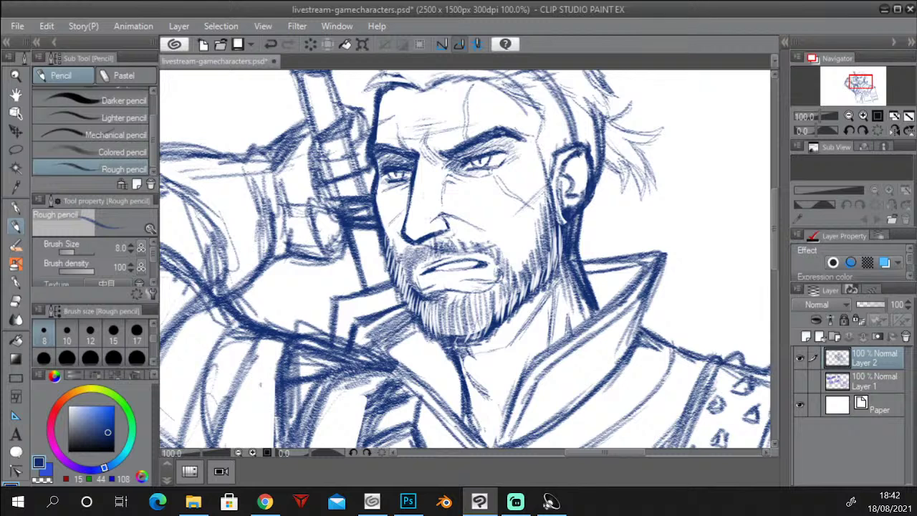
pyautogui.moveTo(456, 373); pyautogui.dragTo(459, 416)
pyautogui.moveTo(448, 347); pyautogui.dragTo(466, 425)
# Trim the front neck line above the collar opening with the hard eraser and add a short pencil stroke at the throat's base.
pyautogui.click(22, 299)
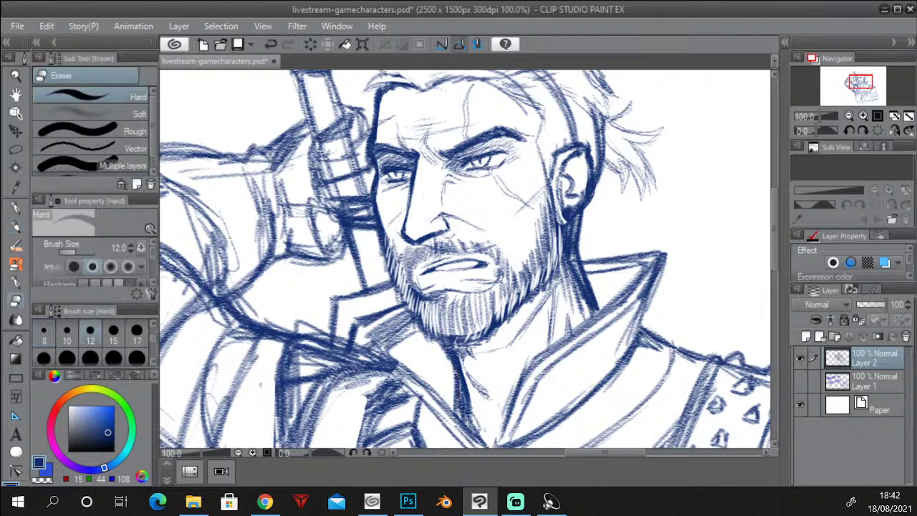
pyautogui.moveTo(466, 387)
pyautogui.mouseDown()
pyautogui.moveTo(463, 373)
pyautogui.moveTo(470, 430)
pyautogui.moveTo(480, 435)
pyautogui.mouseUp()
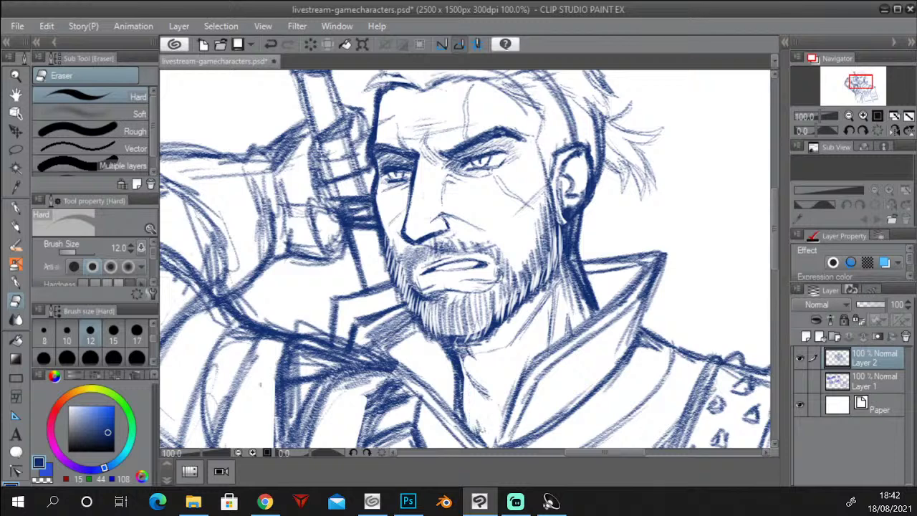
pyautogui.click(23, 230)
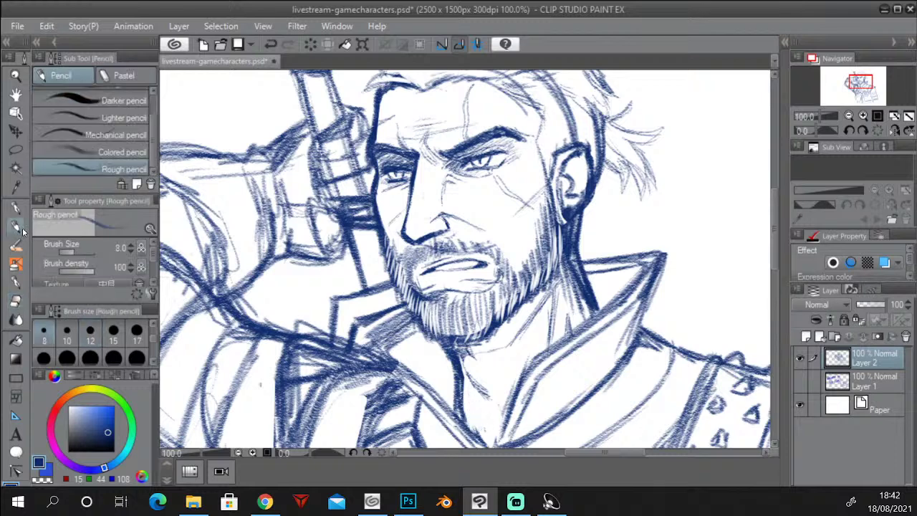
pyautogui.moveTo(486, 398); pyautogui.dragTo(489, 423)
# Thicken the outer contour of the raised arm around the elbow with the rough pencil at size 12.
pyautogui.click(849, 116)
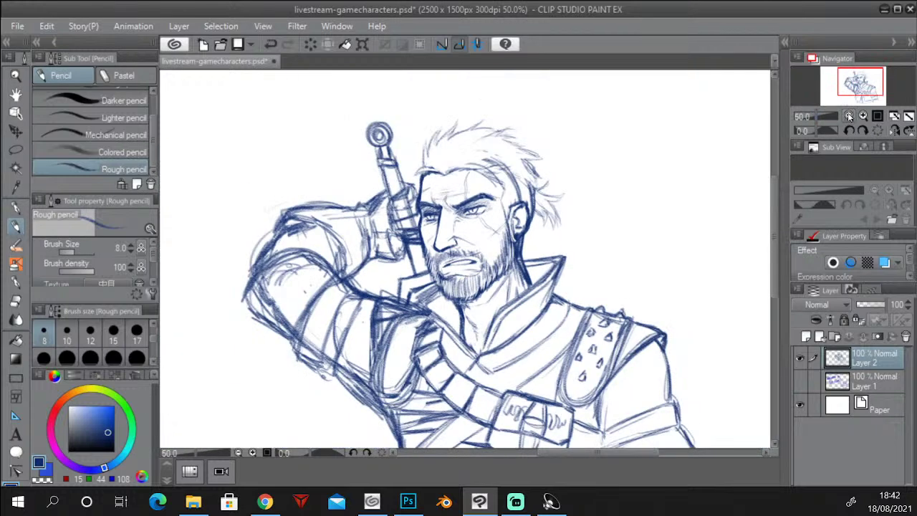
pyautogui.moveTo(774, 211)
pyautogui.mouseDown()
pyautogui.moveTo(774, 242)
pyautogui.moveTo(775, 224)
pyautogui.mouseUp()
pyautogui.click(848, 116)
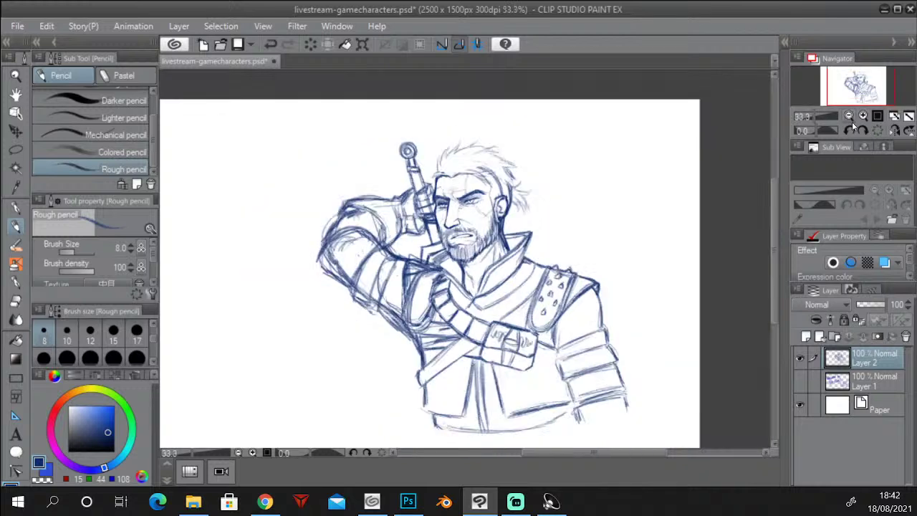
pyautogui.click(864, 117)
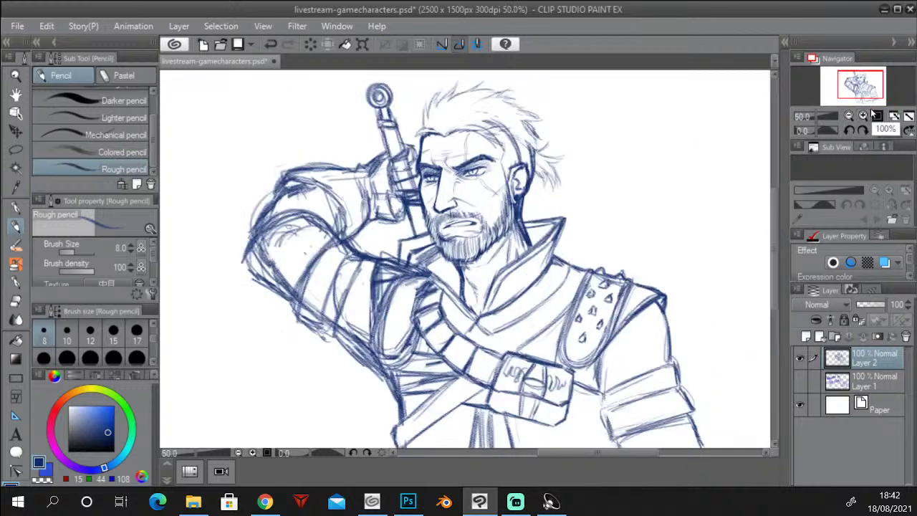
pyautogui.moveTo(278, 198)
pyautogui.mouseDown()
pyautogui.moveTo(241, 251)
pyautogui.moveTo(242, 241)
pyautogui.mouseUp()
pyautogui.click(90, 332)
pyautogui.moveTo(261, 210); pyautogui.dragTo(242, 229)
pyautogui.moveTo(272, 196)
pyautogui.mouseDown()
pyautogui.moveTo(242, 227)
pyautogui.moveTo(250, 282)
pyautogui.mouseUp()
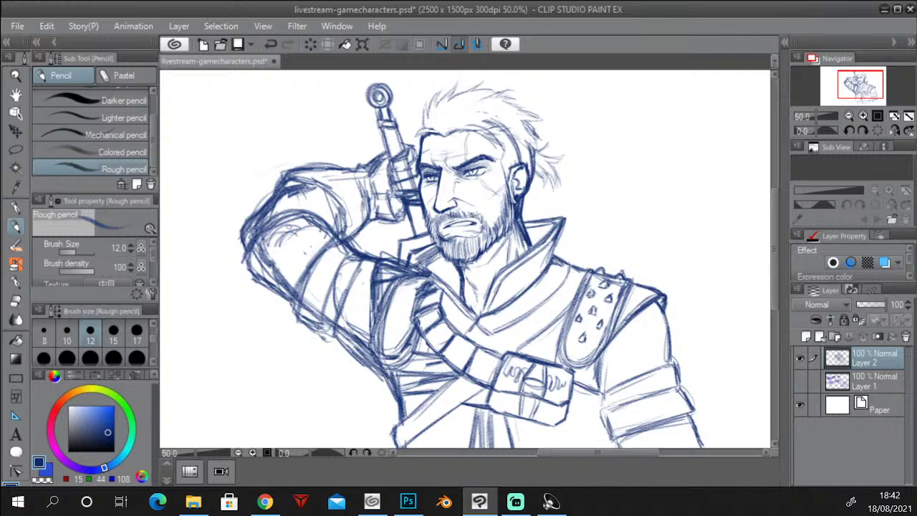
# Darken the front neck line under the beard and sketch the outer strand of longer hair from the nape to the collar.
pyautogui.click(849, 116)
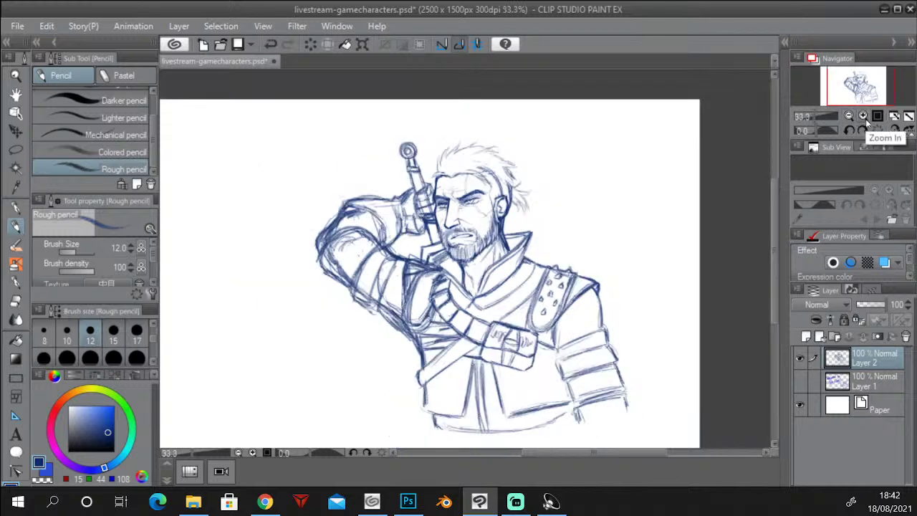
pyautogui.click(863, 116)
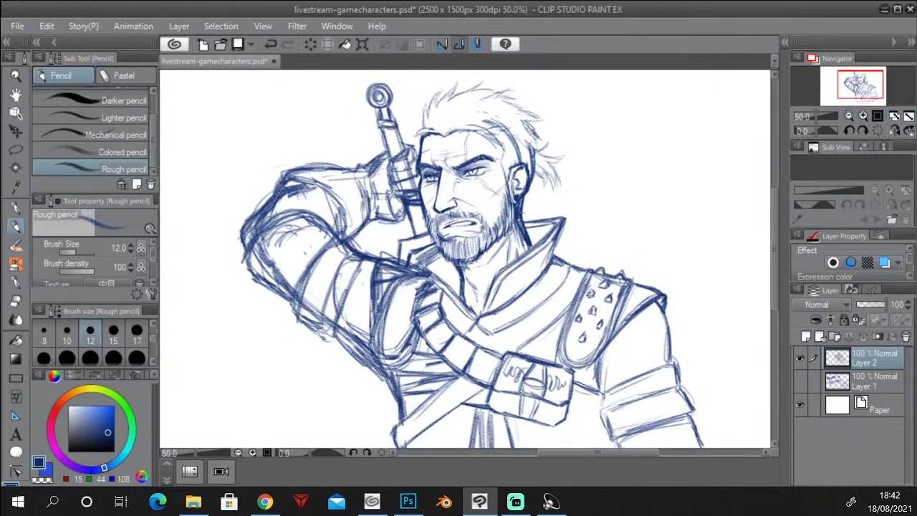
pyautogui.moveTo(453, 263); pyautogui.dragTo(463, 291)
pyautogui.moveTo(774, 228)
pyautogui.mouseDown()
pyautogui.moveTo(776, 248)
pyautogui.moveTo(777, 234)
pyautogui.mouseUp()
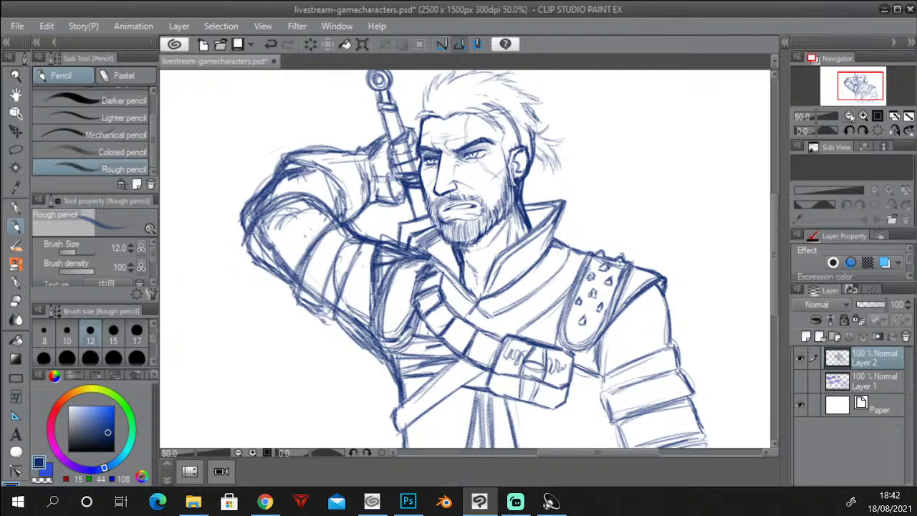
pyautogui.moveTo(543, 167)
pyautogui.mouseDown()
pyautogui.moveTo(566, 197)
pyautogui.moveTo(529, 213)
pyautogui.moveTo(536, 226)
pyautogui.mouseUp()
pyautogui.moveTo(535, 182); pyautogui.dragTo(526, 202)
pyautogui.moveTo(531, 174)
pyautogui.mouseDown()
pyautogui.moveTo(546, 202)
pyautogui.moveTo(559, 200)
pyautogui.mouseUp()
pyautogui.moveTo(543, 169); pyautogui.dragTo(570, 193)
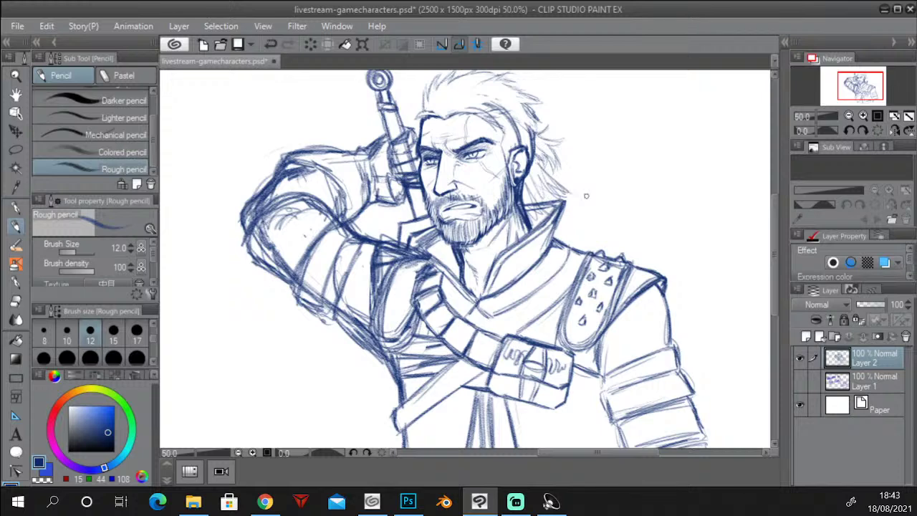
pyautogui.hotkey('ctrl', 'z')
pyautogui.hotkey('ctrl', 'z')
pyautogui.hotkey('ctrl', 'z')
pyautogui.hotkey('ctrl', 'z')
pyautogui.hotkey('ctrl', 'z')
pyautogui.hotkey('ctrl', 'z')
pyautogui.hotkey('ctrl', 'z')
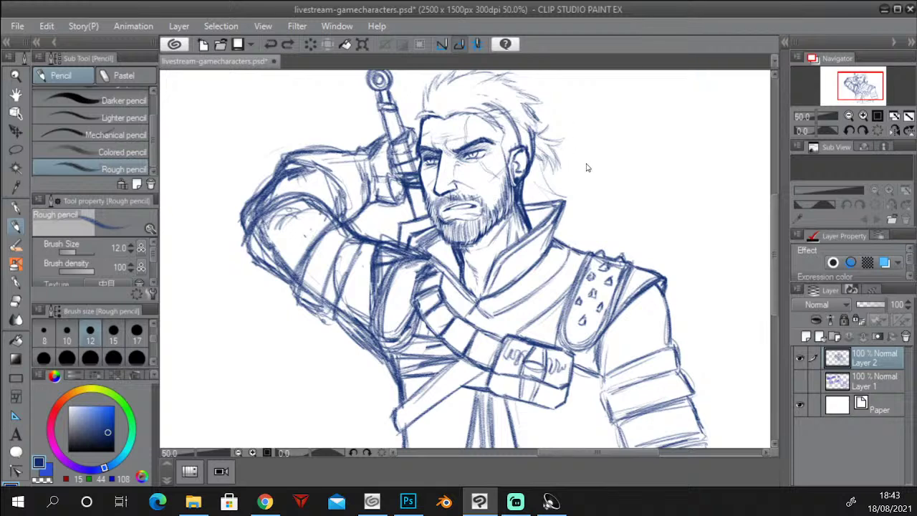
# Erase the collar's back edge behind the neck with the hard eraser, using size 40.
pyautogui.click(864, 116)
pyautogui.moveTo(775, 219); pyautogui.dragTo(775, 208)
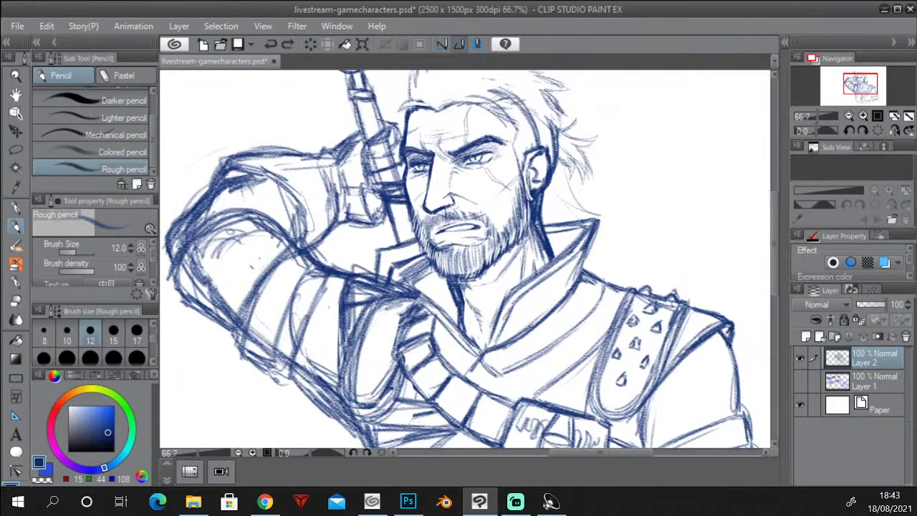
pyautogui.click(15, 301)
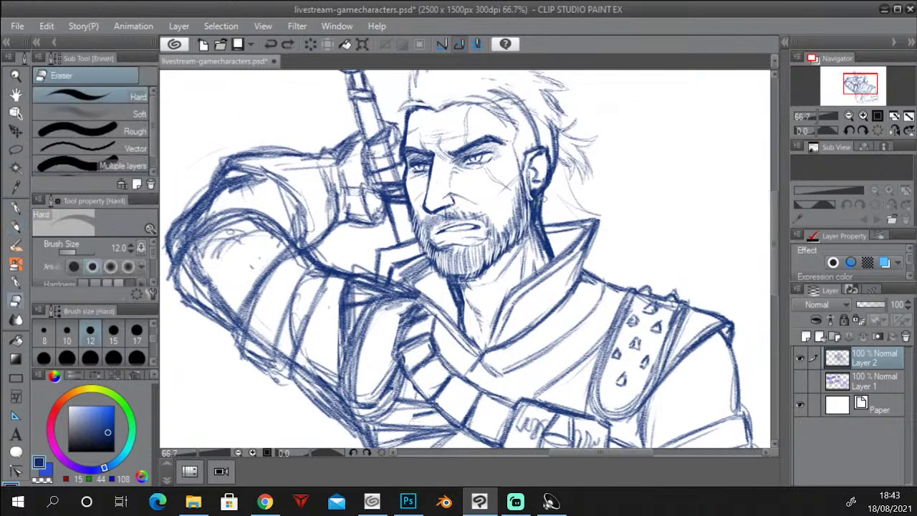
pyautogui.moveTo(545, 193)
pyautogui.mouseDown()
pyautogui.moveTo(537, 222)
pyautogui.moveTo(551, 254)
pyautogui.moveTo(542, 215)
pyautogui.moveTo(573, 226)
pyautogui.mouseUp()
pyautogui.click(113, 358)
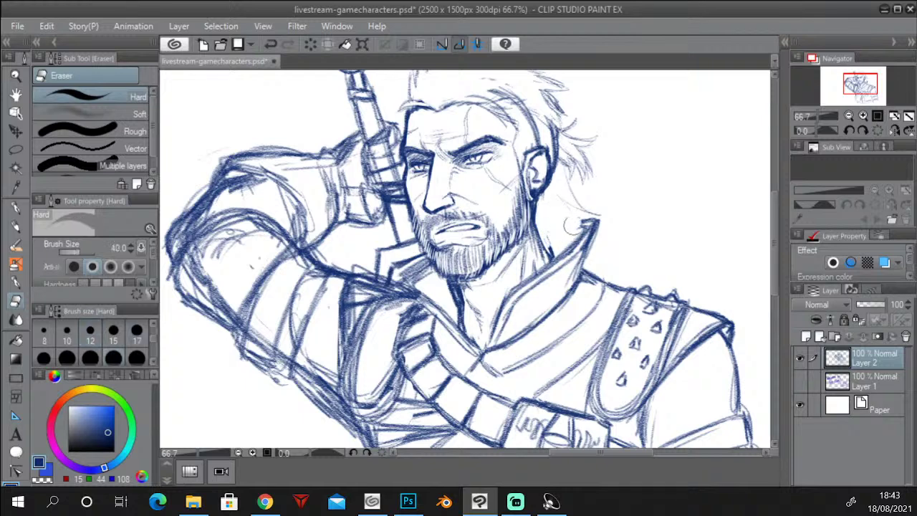
# Sketch loose, pointed hair strands behind the ear and neck down to the collar tip with the rough pencil.
pyautogui.click(22, 225)
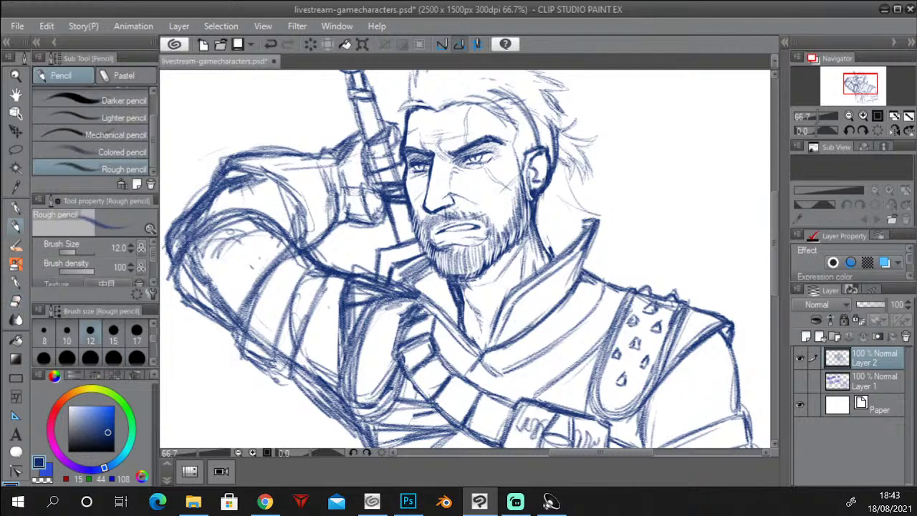
pyautogui.moveTo(543, 207)
pyautogui.mouseDown()
pyautogui.moveTo(554, 240)
pyautogui.moveTo(568, 245)
pyautogui.moveTo(570, 225)
pyautogui.moveTo(589, 235)
pyautogui.moveTo(586, 211)
pyautogui.moveTo(613, 208)
pyautogui.mouseUp()
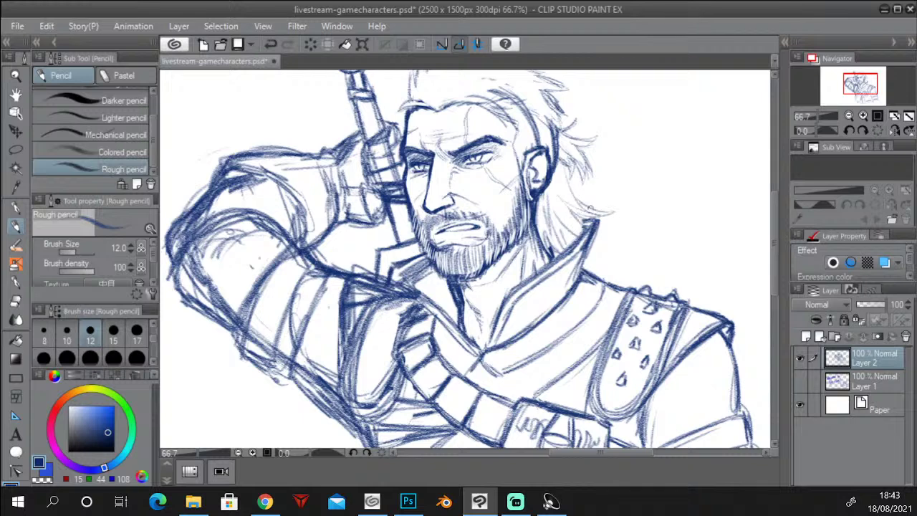
pyautogui.moveTo(563, 173)
pyautogui.mouseDown()
pyautogui.moveTo(587, 210)
pyautogui.moveTo(592, 192)
pyautogui.moveTo(610, 201)
pyautogui.moveTo(563, 166)
pyautogui.moveTo(551, 203)
pyautogui.mouseUp()
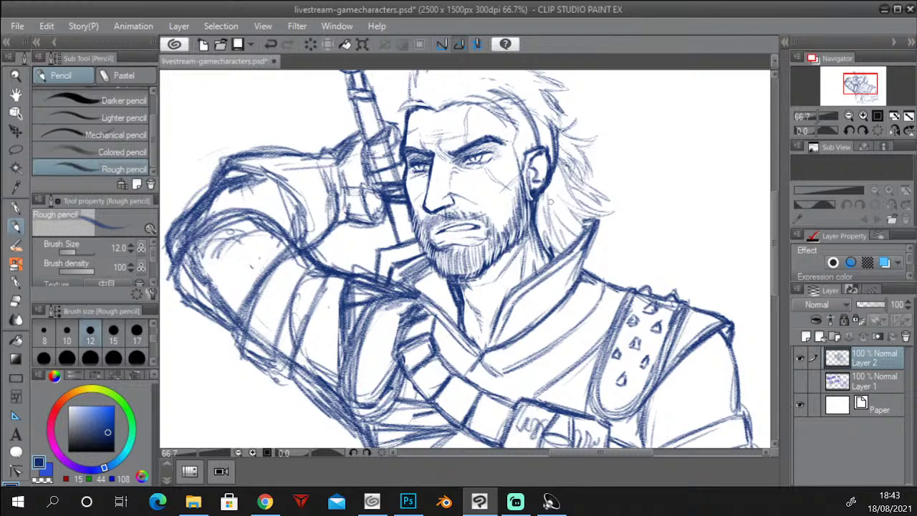
# Erase the heavy neck contour below the ear at eraser size 25 and fill the area with thin pencilled hair strands.
pyautogui.press('e')
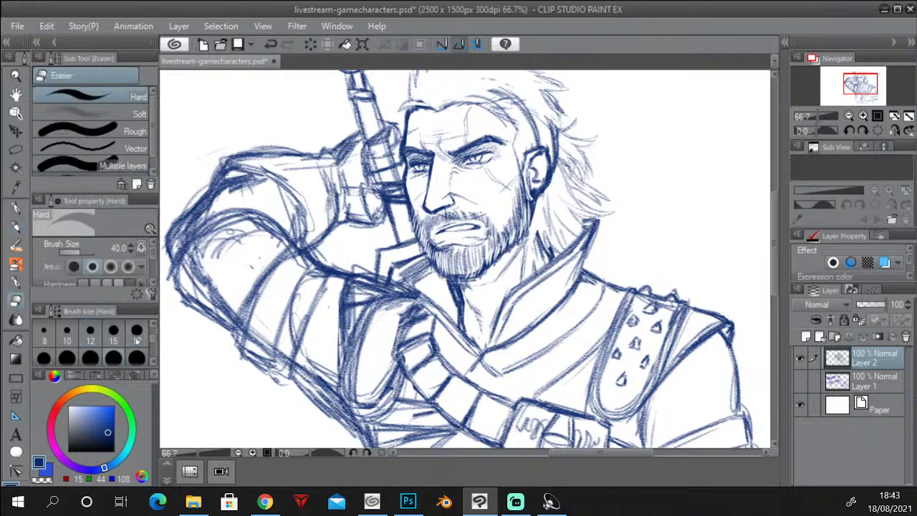
pyautogui.click(67, 358)
pyautogui.click(15, 225)
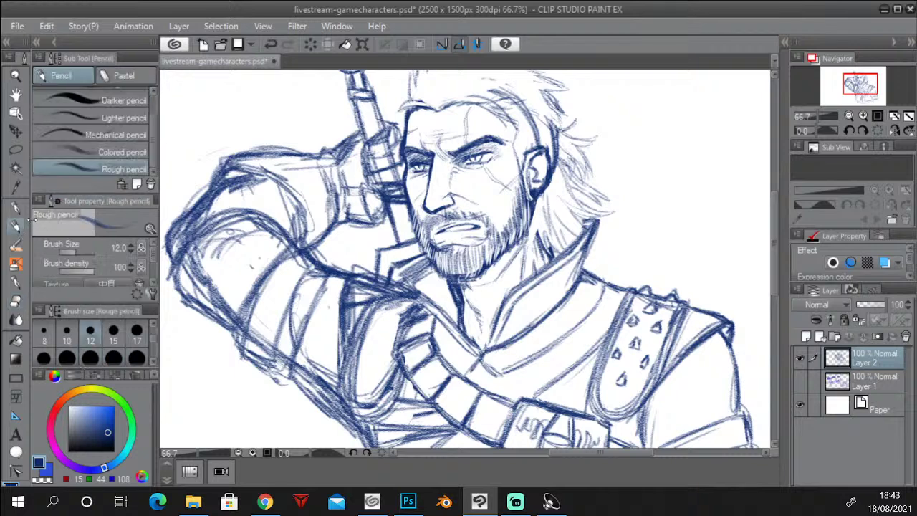
pyautogui.moveTo(534, 233); pyautogui.dragTo(528, 264)
pyautogui.moveTo(548, 202)
pyautogui.mouseDown()
pyautogui.moveTo(540, 230)
pyautogui.moveTo(533, 222)
pyautogui.moveTo(543, 218)
pyautogui.mouseUp()
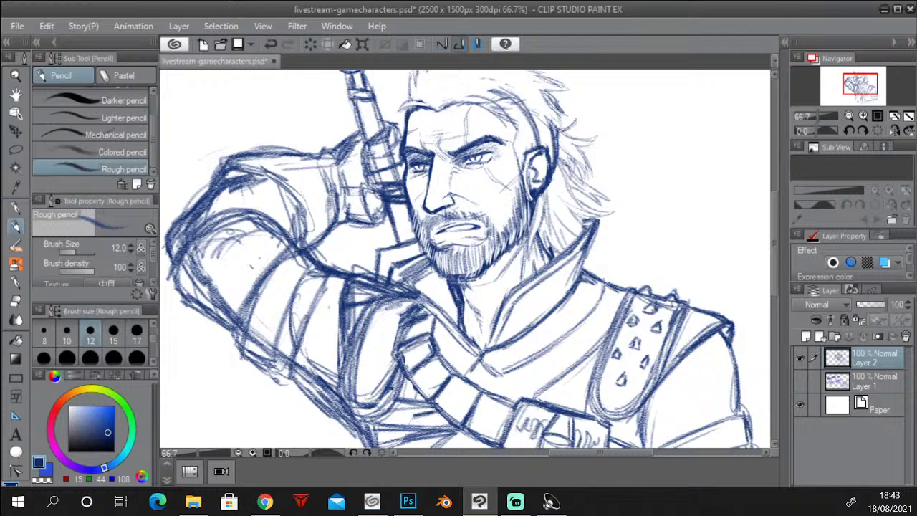
pyautogui.moveTo(551, 185); pyautogui.dragTo(549, 256)
# Erase the hard hair outline above the temple and hatch light swept-back hair there with the rough pencil.
pyautogui.click(849, 115)
pyautogui.click(849, 115)
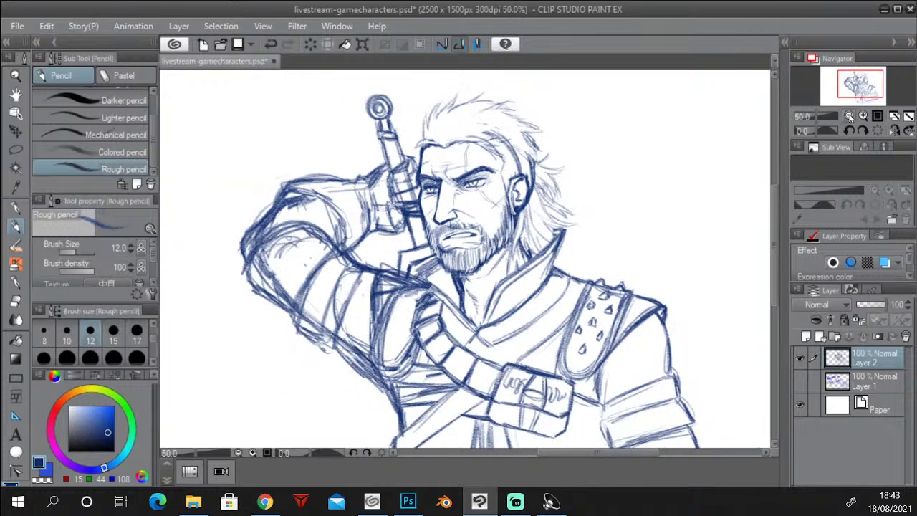
pyautogui.click(848, 116)
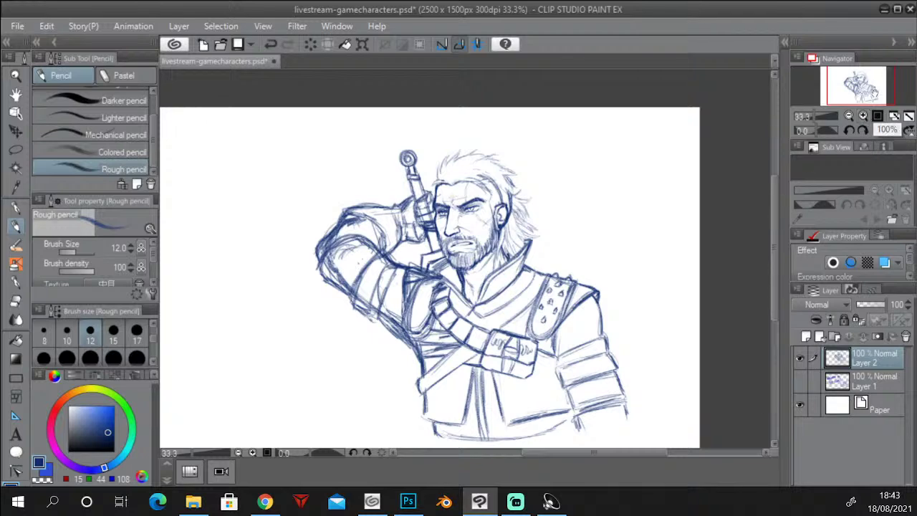
pyautogui.click(864, 116)
pyautogui.click(16, 300)
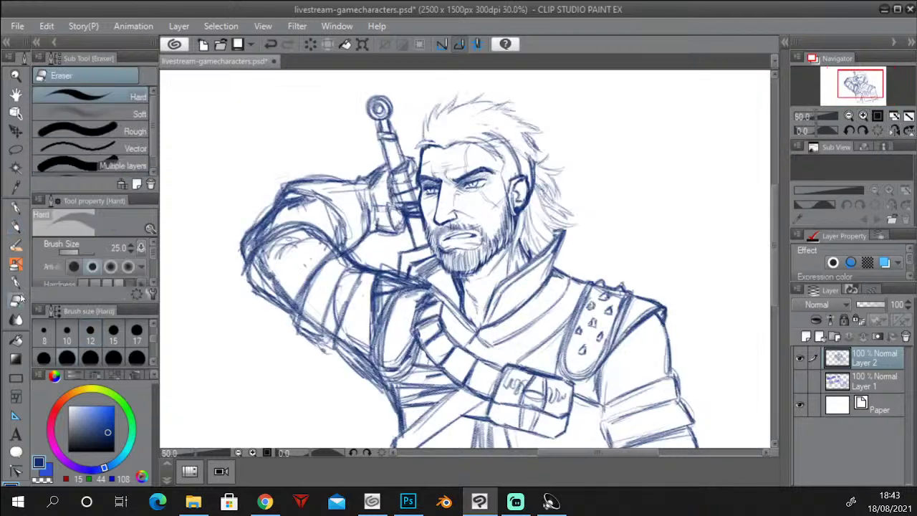
pyautogui.moveTo(507, 143)
pyautogui.mouseDown()
pyautogui.moveTo(520, 169)
pyautogui.moveTo(513, 144)
pyautogui.moveTo(473, 129)
pyautogui.mouseUp()
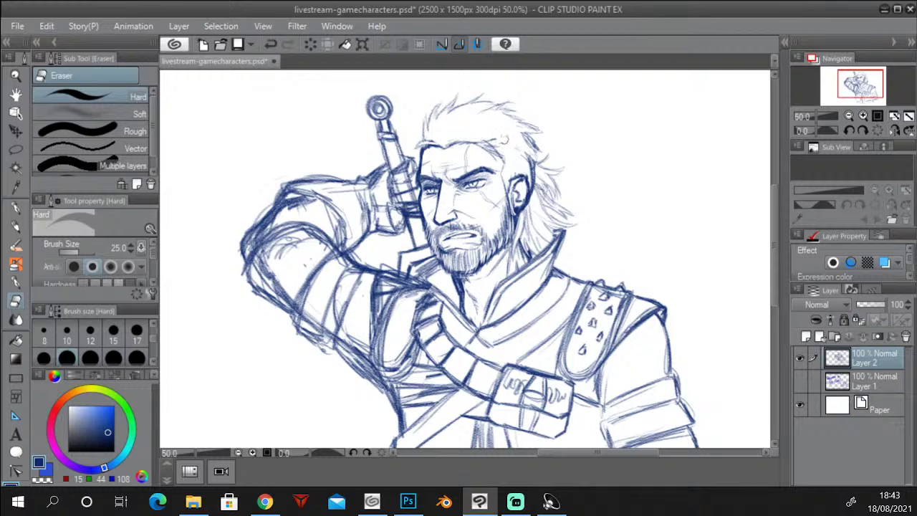
pyautogui.click(26, 226)
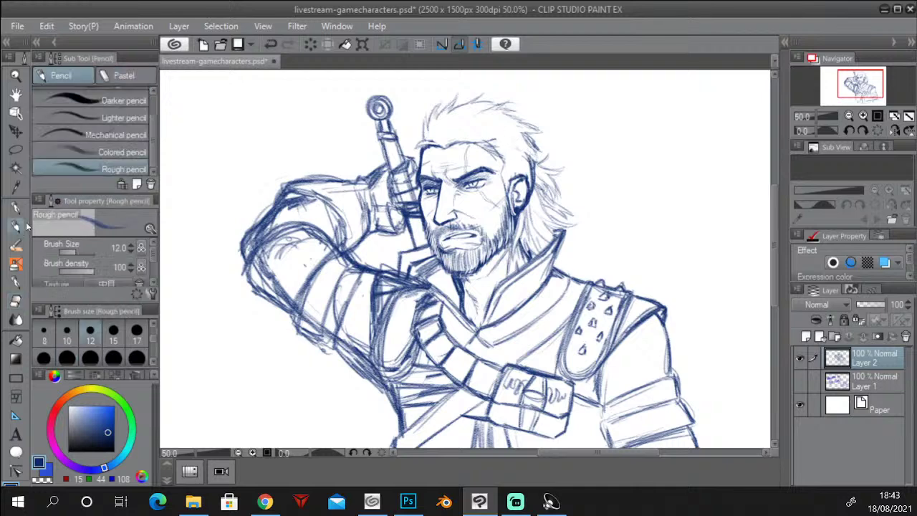
pyautogui.moveTo(500, 144); pyautogui.dragTo(520, 150)
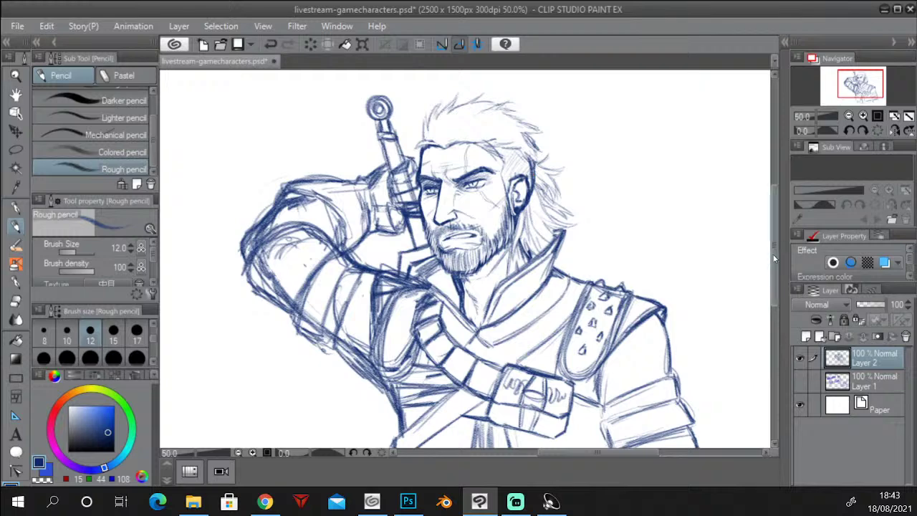
# Frame the head and sword at 66.7% zoom and add a new layer above Layer 2.
pyautogui.scroll(-3, 776, 278)
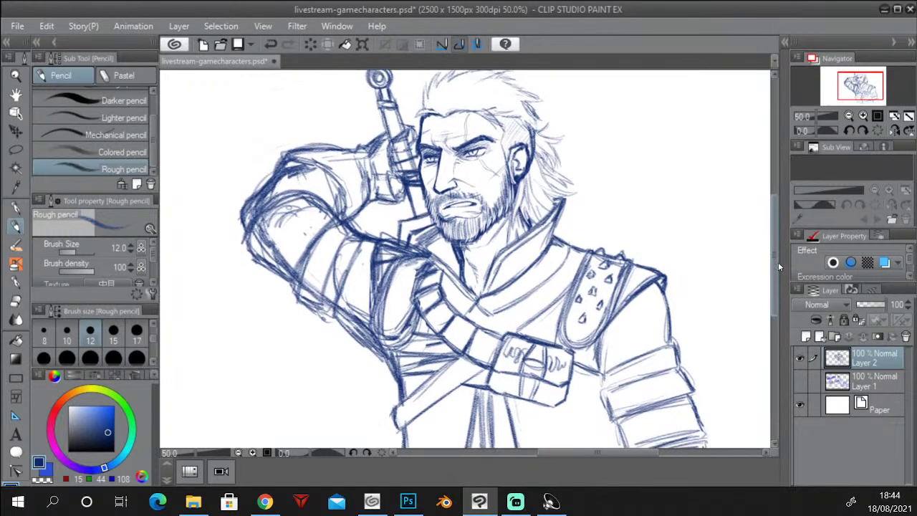
pyautogui.moveTo(774, 266)
pyautogui.mouseDown()
pyautogui.moveTo(776, 288)
pyautogui.moveTo(776, 260)
pyautogui.mouseUp()
pyautogui.click(863, 115)
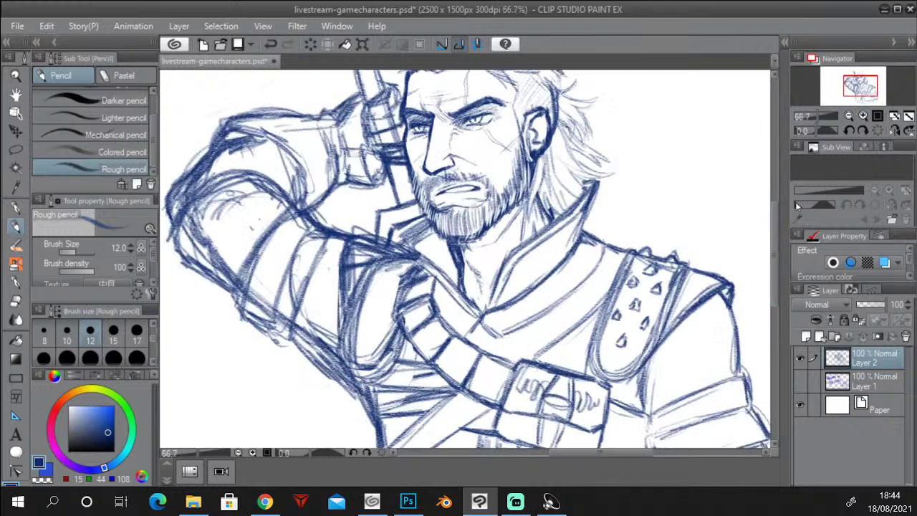
pyautogui.scroll(3, 774, 262)
pyautogui.click(863, 117)
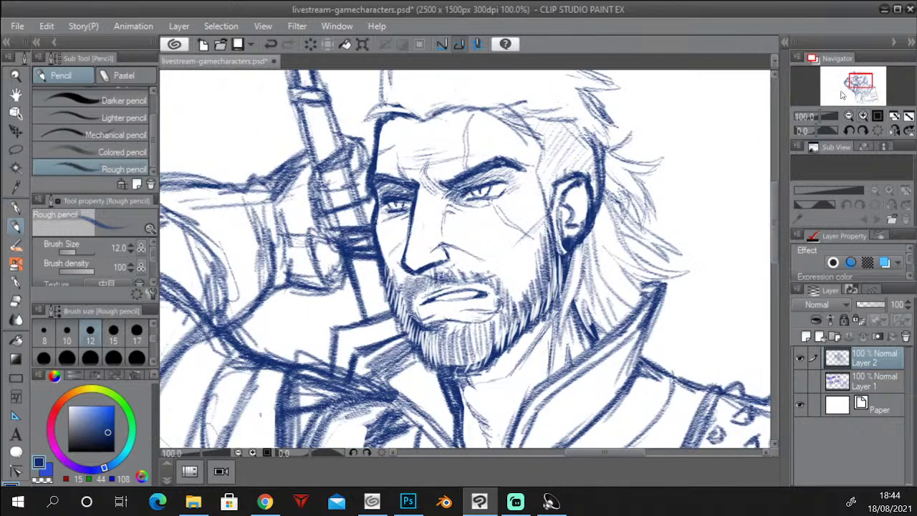
pyautogui.moveTo(860, 79); pyautogui.dragTo(858, 81)
pyautogui.click(849, 116)
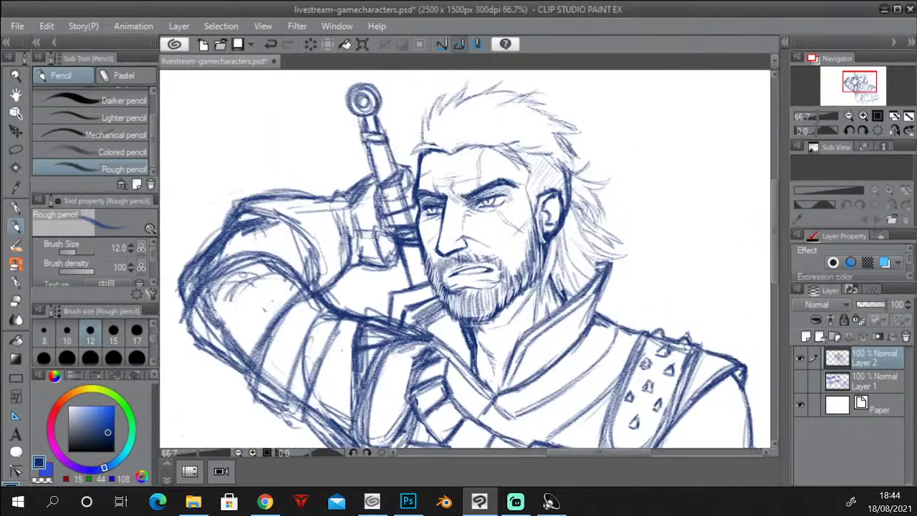
pyautogui.click(806, 336)
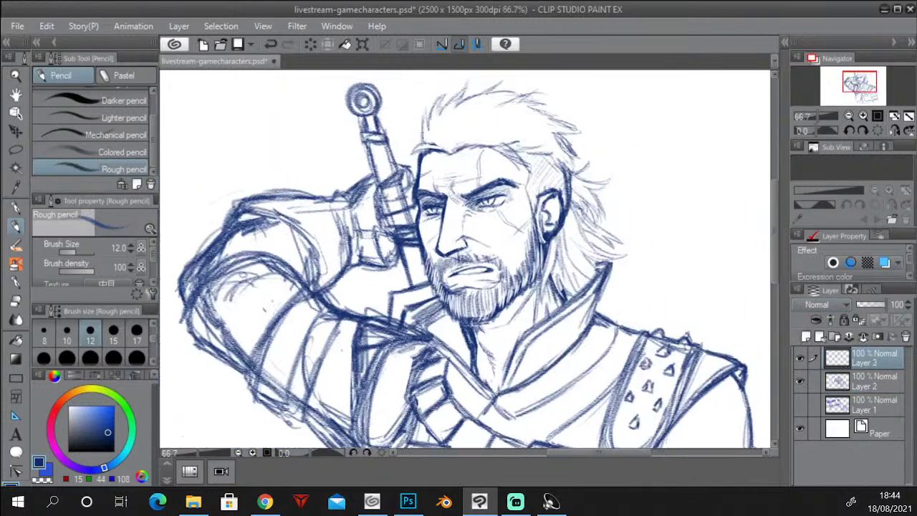
pyautogui.moveTo(466, 208); pyautogui.dragTo(482, 203)
pyautogui.hotkey('ctrl', 'z')
pyautogui.hotkey('ctrl', 'z')
# Draw small round dark sunglasses over both eyes on the new layer, with a nose bridge and a temple arm reaching the ear.
pyautogui.moveTo(478, 203)
pyautogui.mouseDown()
pyautogui.moveTo(547, 192)
pyautogui.moveTo(487, 208)
pyautogui.moveTo(516, 202)
pyautogui.moveTo(507, 204)
pyautogui.mouseUp()
pyautogui.moveTo(485, 213)
pyautogui.mouseDown()
pyautogui.moveTo(543, 193)
pyautogui.moveTo(491, 209)
pyautogui.moveTo(480, 223)
pyautogui.moveTo(446, 212)
pyautogui.moveTo(433, 214)
pyautogui.moveTo(434, 227)
pyautogui.moveTo(434, 218)
pyautogui.moveTo(410, 227)
pyautogui.moveTo(412, 217)
pyautogui.mouseUp()
pyautogui.moveTo(453, 189)
pyautogui.mouseDown()
pyautogui.moveTo(463, 198)
pyautogui.moveTo(414, 228)
pyautogui.moveTo(424, 205)
pyautogui.mouseUp()
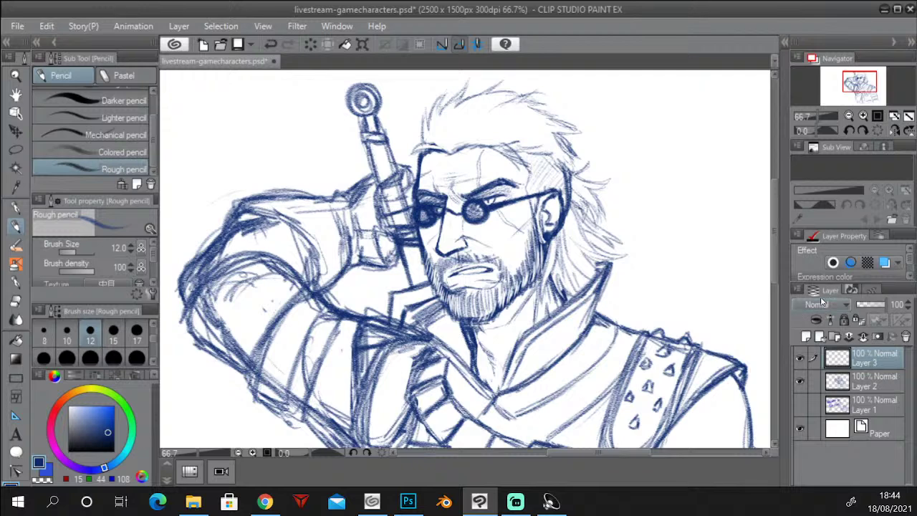
# Hide the sunglasses layer and make Layer 2 with the character sketch the active layer.
pyautogui.click(849, 115)
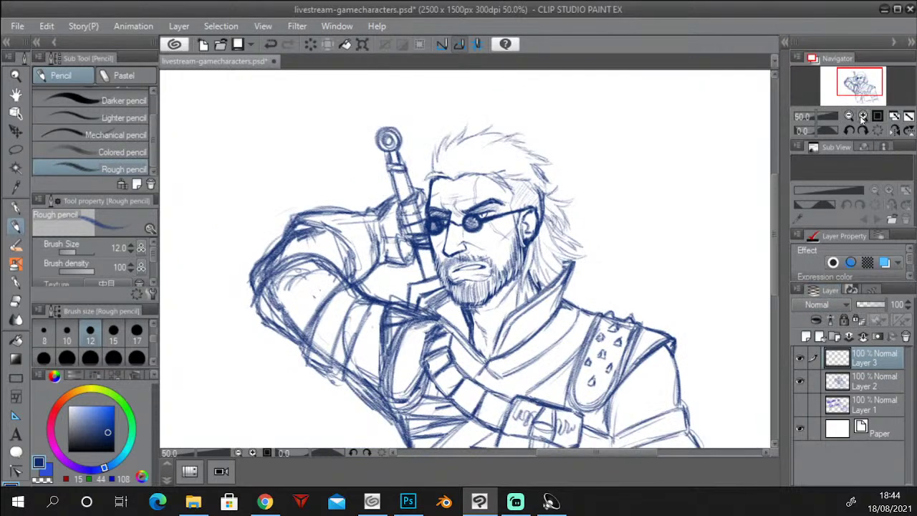
pyautogui.click(863, 116)
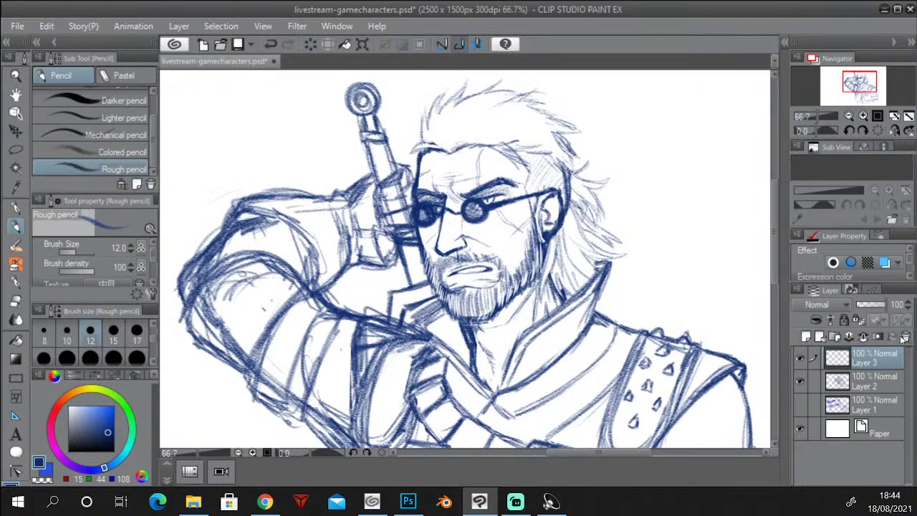
pyautogui.click(800, 357)
pyautogui.click(881, 382)
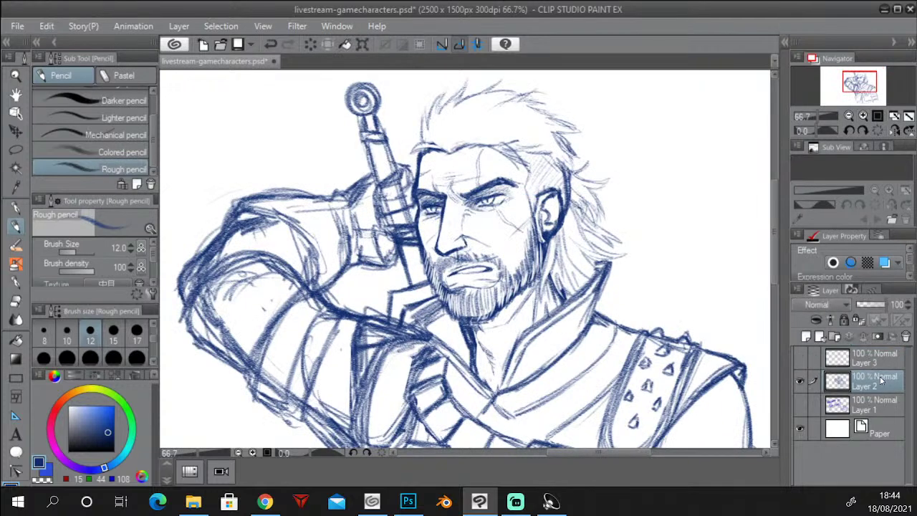
# Lower the opacity of Layer 2 to 55% and add a new layer directly above it for the medallion.
pyautogui.click(848, 117)
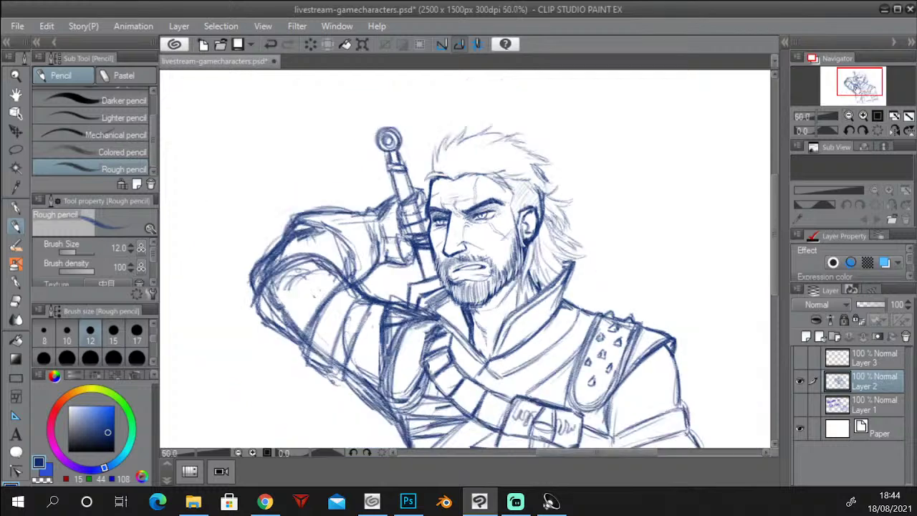
pyautogui.moveTo(860, 83)
pyautogui.mouseDown()
pyautogui.moveTo(863, 91)
pyautogui.moveTo(866, 80)
pyautogui.mouseUp()
pyautogui.click(848, 116)
pyautogui.click(863, 116)
pyautogui.click(863, 116)
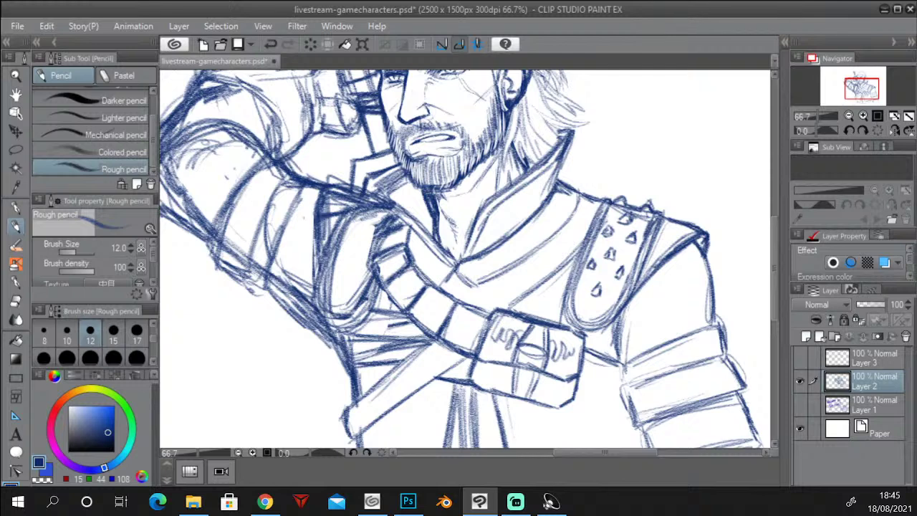
pyautogui.hotkey('alt', 'Tab')
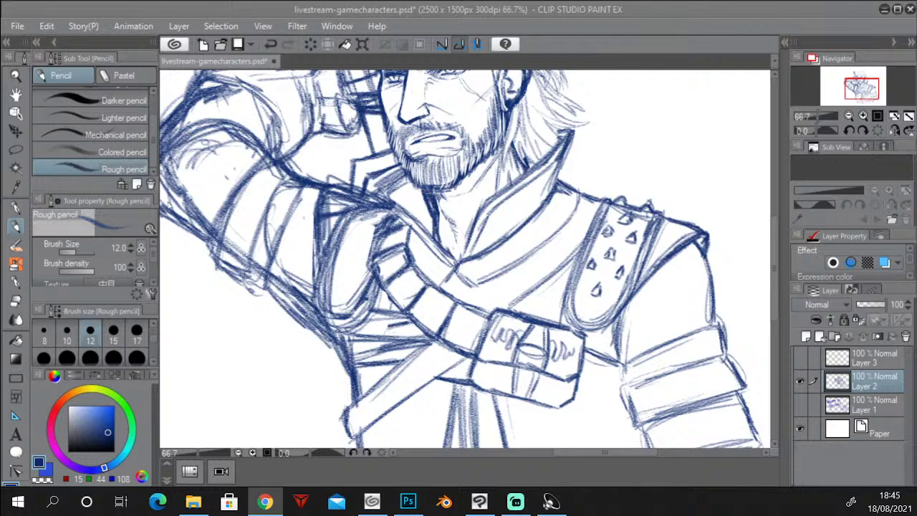
pyautogui.click(218, 12)
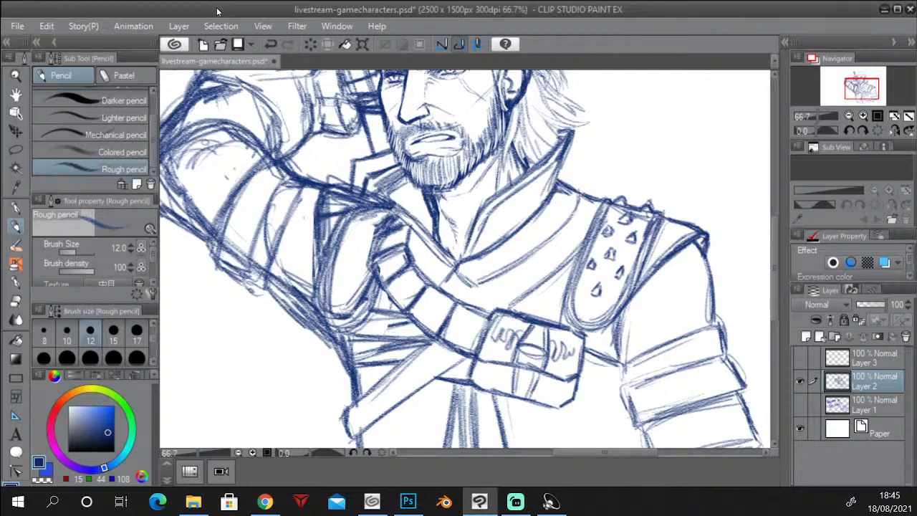
pyautogui.click(874, 304)
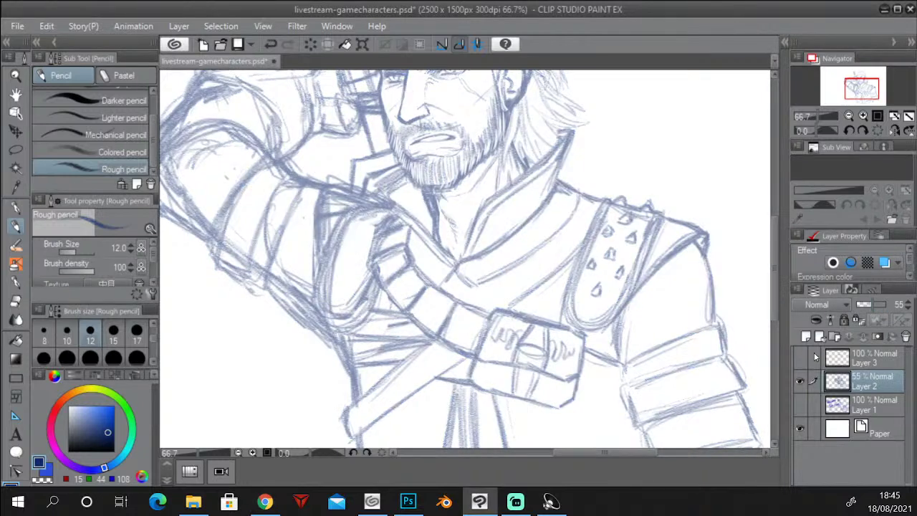
pyautogui.click(807, 336)
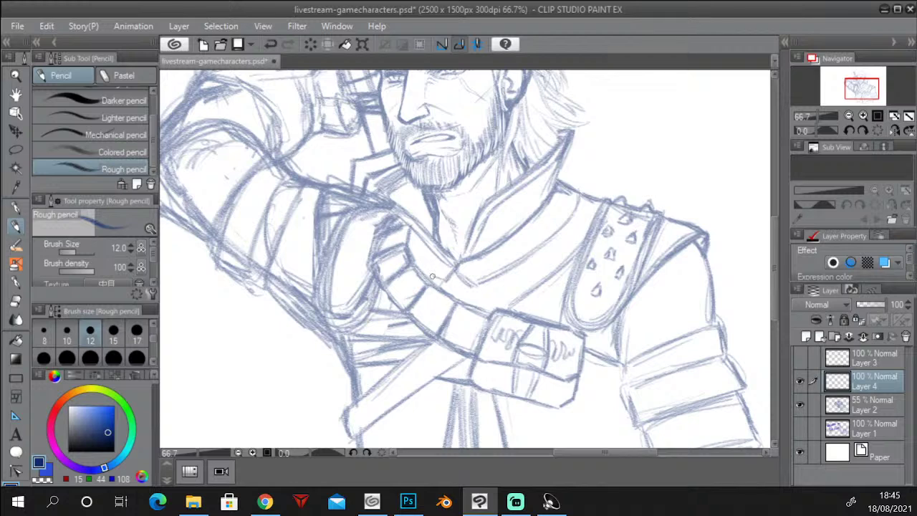
# Sketch the brow line, small ear points and slanted eyes of a wolf-head medallion just below the collar's V on the new layer.
pyautogui.moveTo(425, 270)
pyautogui.mouseDown()
pyautogui.moveTo(443, 279)
pyautogui.moveTo(464, 273)
pyautogui.mouseUp()
pyautogui.moveTo(434, 278)
pyautogui.mouseDown()
pyautogui.moveTo(422, 267)
pyautogui.moveTo(444, 274)
pyautogui.moveTo(419, 265)
pyautogui.moveTo(463, 270)
pyautogui.mouseUp()
pyautogui.moveTo(436, 271)
pyautogui.mouseDown()
pyautogui.moveTo(486, 271)
pyautogui.moveTo(436, 265)
pyautogui.moveTo(492, 269)
pyautogui.mouseUp()
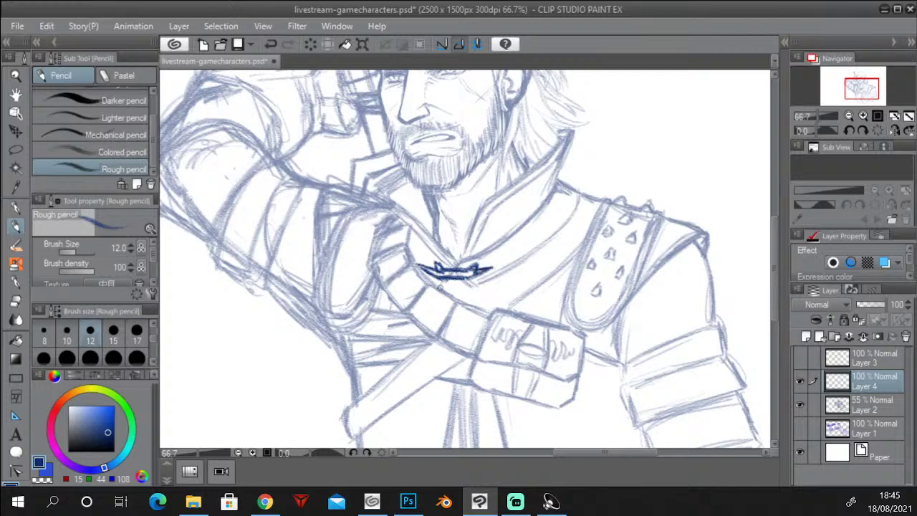
pyautogui.moveTo(440, 288)
pyautogui.mouseDown()
pyautogui.moveTo(430, 281)
pyautogui.moveTo(446, 290)
pyautogui.moveTo(469, 279)
pyautogui.moveTo(439, 292)
pyautogui.moveTo(462, 292)
pyautogui.moveTo(469, 279)
pyautogui.mouseUp()
pyautogui.moveTo(432, 286); pyautogui.dragTo(444, 306)
# Outline the wolf's tapering cheeks and muzzle tip with the rough pencil at brush size 10.
pyautogui.click(71, 341)
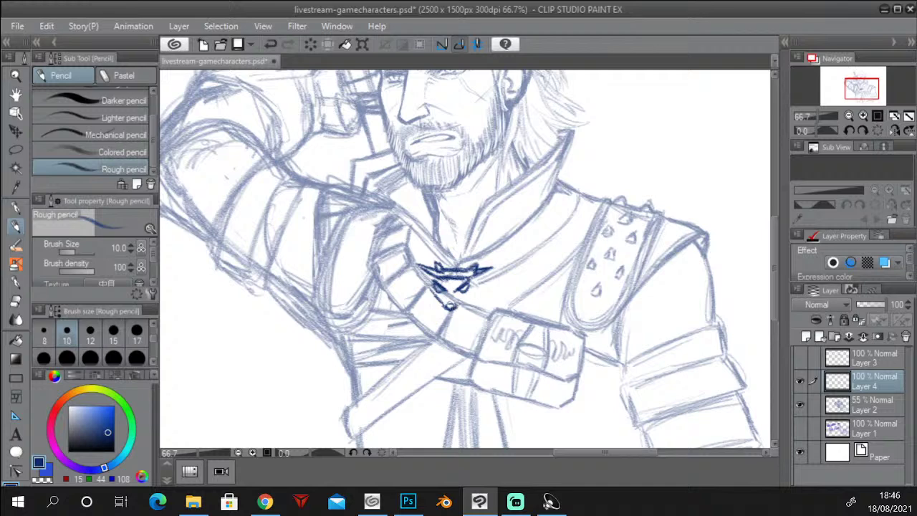
pyautogui.moveTo(475, 287); pyautogui.dragTo(463, 300)
pyautogui.hotkey('ctrl', 'z')
pyautogui.hotkey('ctrl', 'z')
pyautogui.hotkey('ctrl', 'z')
pyautogui.moveTo(443, 308)
pyautogui.mouseDown()
pyautogui.moveTo(458, 314)
pyautogui.moveTo(460, 306)
pyautogui.mouseUp()
pyautogui.hotkey('ctrl', 'z')
pyautogui.moveTo(443, 308); pyautogui.dragTo(434, 291)
# Draw thick pointed ears at both sides of the wolf's head and jagged fur along its top edge at 100% zoom.
pyautogui.click(864, 116)
pyautogui.moveTo(774, 236); pyautogui.dragTo(777, 249)
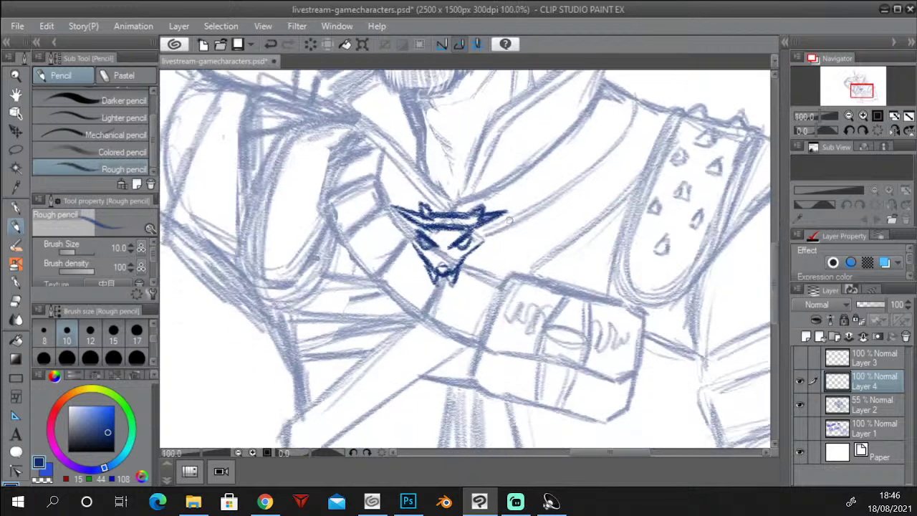
pyautogui.moveTo(509, 220)
pyautogui.mouseDown()
pyautogui.moveTo(477, 231)
pyautogui.moveTo(505, 212)
pyautogui.moveTo(490, 234)
pyautogui.moveTo(482, 234)
pyautogui.moveTo(507, 214)
pyautogui.mouseUp()
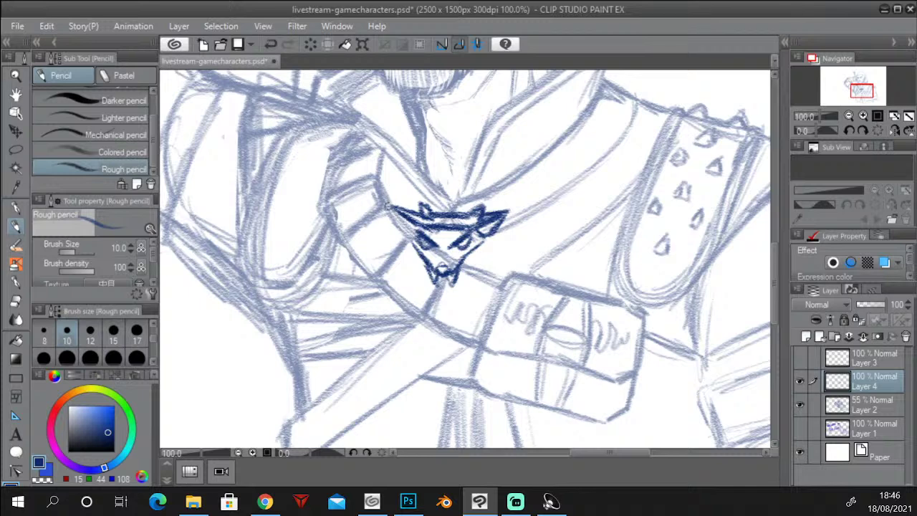
pyautogui.moveTo(392, 209); pyautogui.dragTo(411, 231)
pyautogui.moveTo(392, 203)
pyautogui.mouseDown()
pyautogui.moveTo(409, 215)
pyautogui.moveTo(416, 204)
pyautogui.moveTo(428, 213)
pyautogui.moveTo(416, 212)
pyautogui.moveTo(477, 215)
pyautogui.moveTo(492, 199)
pyautogui.moveTo(490, 217)
pyautogui.moveTo(482, 205)
pyautogui.mouseUp()
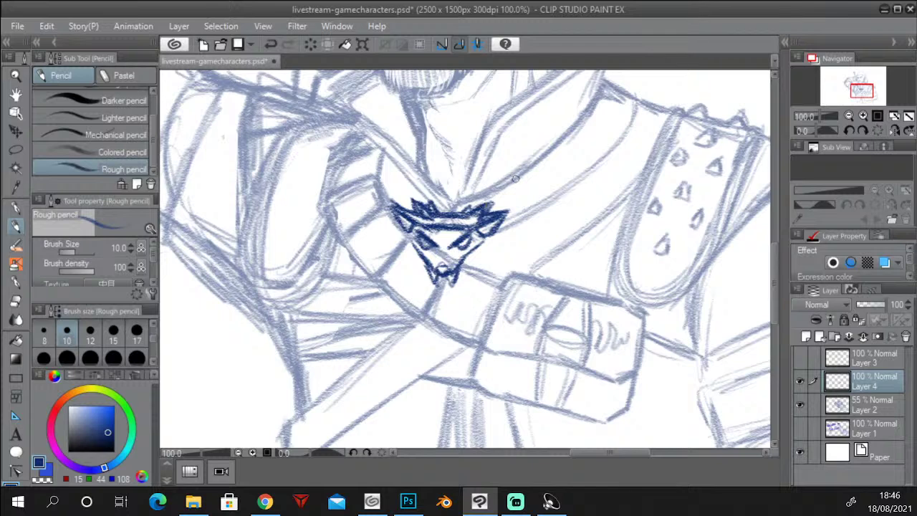
# Add pointed fur tufts on both cheeks of the wolf and draw its open lower jaw below the muzzle.
pyautogui.moveTo(420, 249); pyautogui.dragTo(409, 235)
pyautogui.moveTo(462, 263); pyautogui.dragTo(484, 239)
pyautogui.moveTo(423, 263)
pyautogui.mouseDown()
pyautogui.moveTo(387, 243)
pyautogui.moveTo(405, 234)
pyautogui.moveTo(384, 239)
pyautogui.moveTo(408, 265)
pyautogui.moveTo(383, 244)
pyautogui.mouseUp()
pyautogui.moveTo(388, 248)
pyautogui.mouseDown()
pyautogui.moveTo(408, 266)
pyautogui.moveTo(407, 238)
pyautogui.mouseUp()
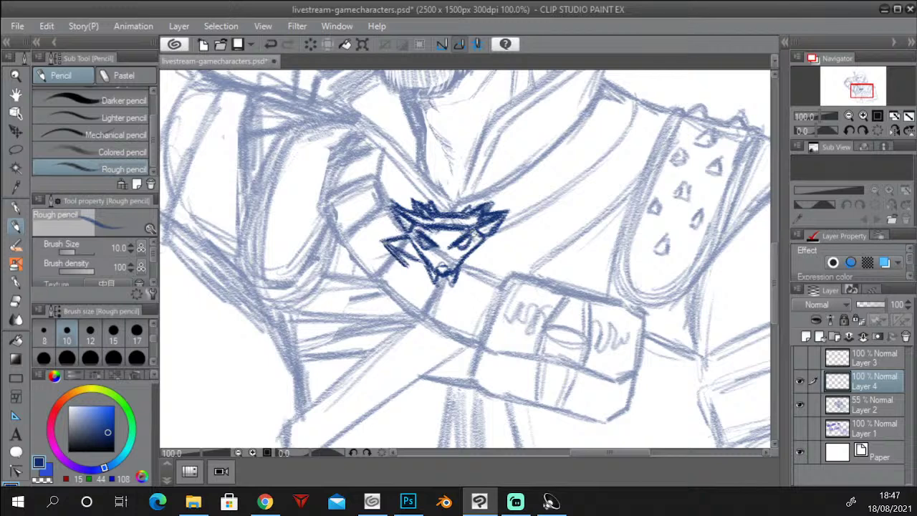
pyautogui.moveTo(464, 262); pyautogui.dragTo(513, 243)
pyautogui.moveTo(514, 245)
pyautogui.mouseDown()
pyautogui.moveTo(473, 264)
pyautogui.moveTo(434, 303)
pyautogui.moveTo(451, 310)
pyautogui.mouseUp()
pyautogui.moveTo(460, 265); pyautogui.dragTo(446, 310)
pyautogui.moveTo(451, 294)
pyautogui.mouseDown()
pyautogui.moveTo(445, 310)
pyautogui.moveTo(455, 305)
pyautogui.mouseUp()
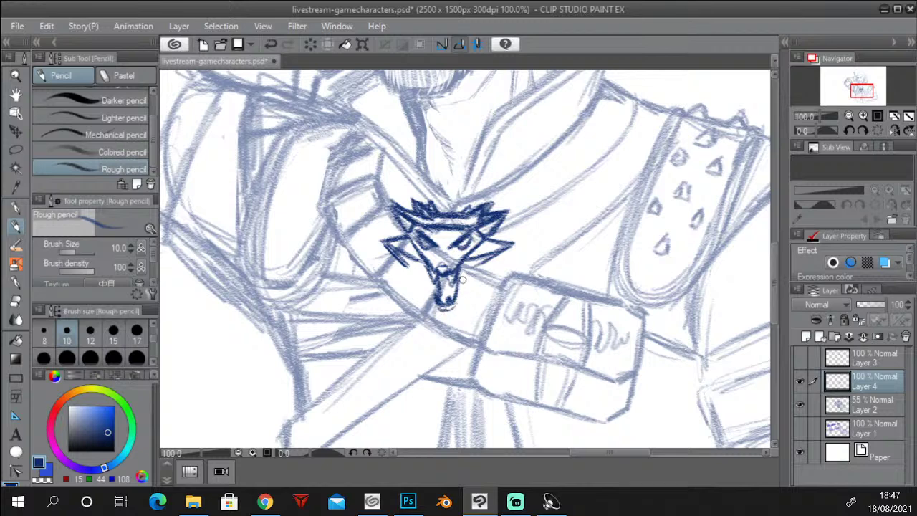
# Draw lower fur spikes on both sides of the jaw, redoing the spike nearest the belt pouch larger.
pyautogui.moveTo(463, 270)
pyautogui.mouseDown()
pyautogui.moveTo(408, 264)
pyautogui.moveTo(394, 294)
pyautogui.moveTo(479, 280)
pyautogui.moveTo(483, 290)
pyautogui.moveTo(478, 267)
pyautogui.moveTo(485, 285)
pyautogui.moveTo(481, 271)
pyautogui.moveTo(492, 259)
pyautogui.moveTo(479, 270)
pyautogui.moveTo(465, 292)
pyautogui.mouseUp()
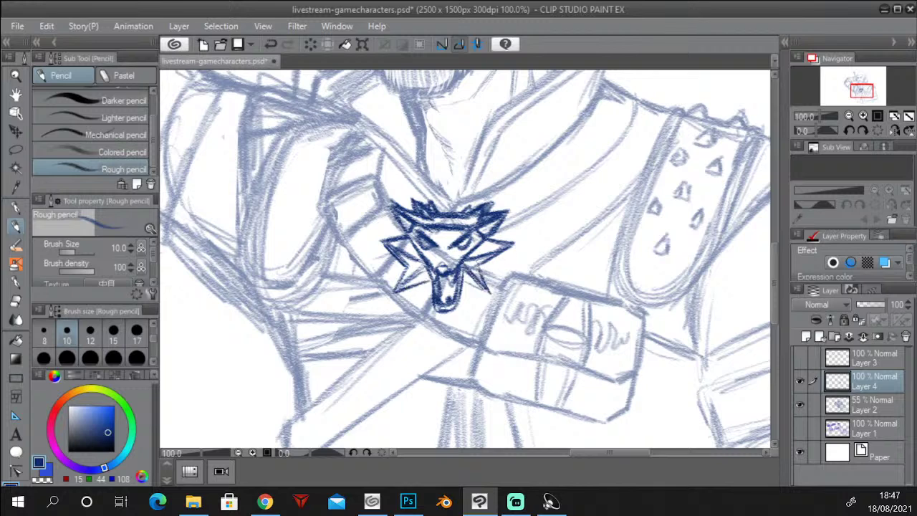
pyautogui.hotkey('ctrl', 'z')
pyautogui.hotkey('ctrl', 'z')
pyautogui.hotkey('ctrl', 'z')
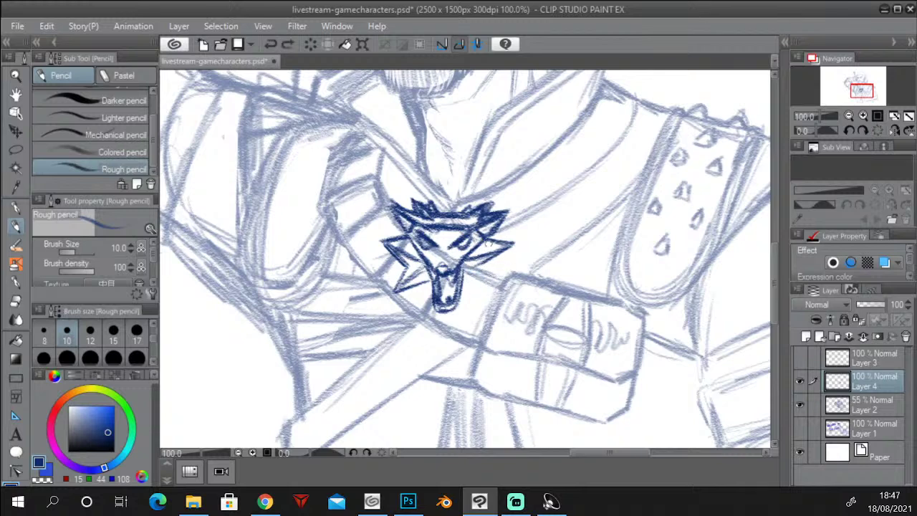
pyautogui.moveTo(469, 268); pyautogui.dragTo(499, 296)
pyautogui.moveTo(487, 264); pyautogui.dragTo(499, 292)
pyautogui.moveTo(485, 264); pyautogui.dragTo(495, 285)
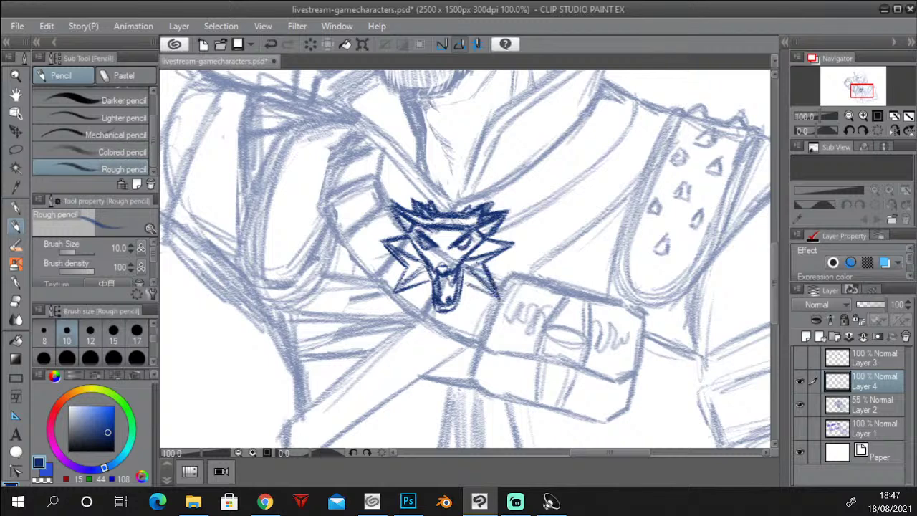
# Fill in short inner fur spikes beside the jaw and darken the wolf's ears and face lines.
pyautogui.moveTo(430, 286)
pyautogui.mouseDown()
pyautogui.moveTo(423, 311)
pyautogui.moveTo(430, 303)
pyautogui.moveTo(470, 309)
pyautogui.mouseUp()
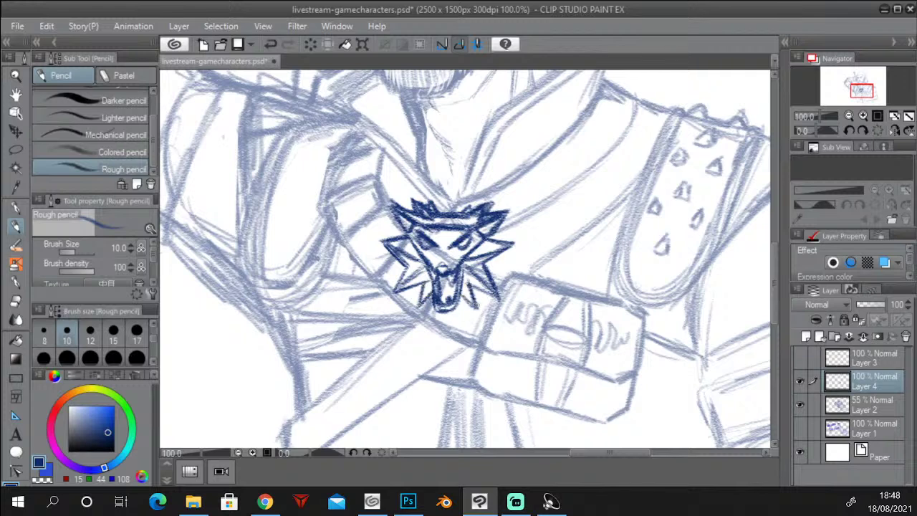
pyautogui.moveTo(477, 278); pyautogui.dragTo(466, 306)
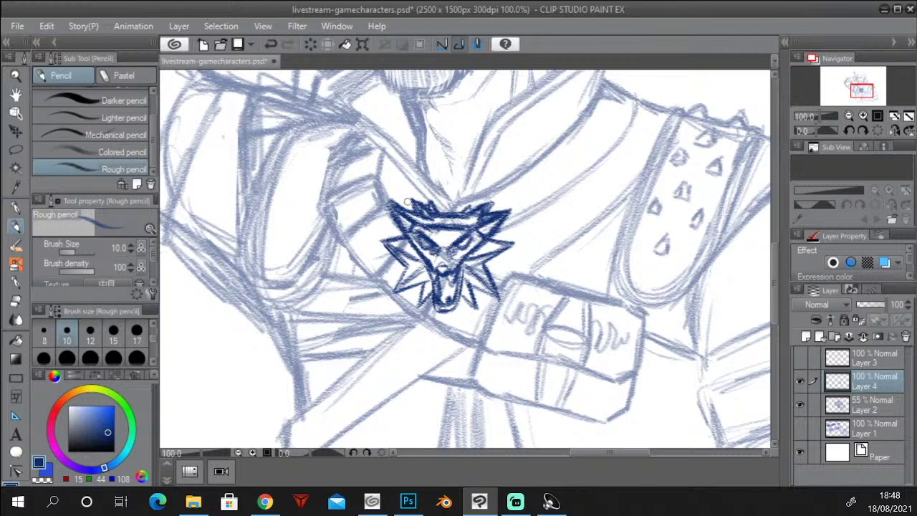
# Erase the line across the wolf's forehead with the hard eraser, then redraw the brow edge and reinforce the mouth in pencil.
pyautogui.press('e')
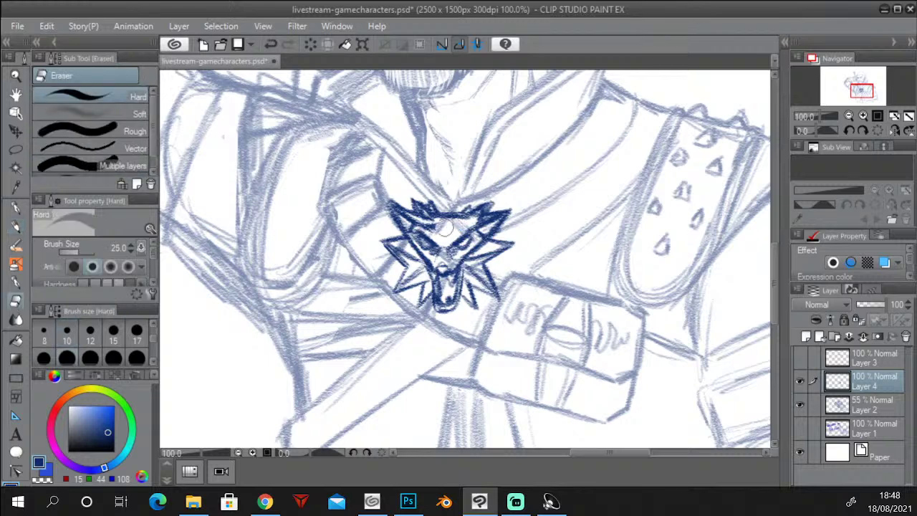
pyautogui.click(17, 226)
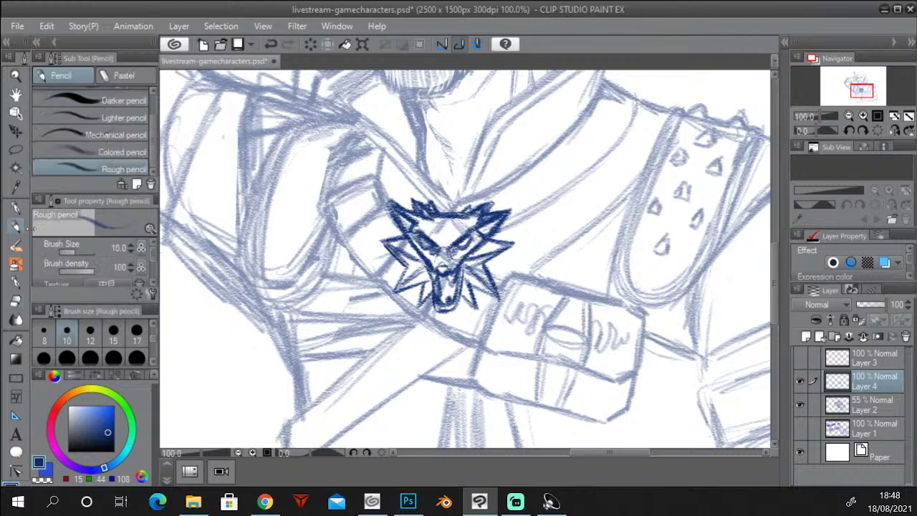
pyautogui.moveTo(431, 218)
pyautogui.mouseDown()
pyautogui.moveTo(463, 216)
pyautogui.moveTo(425, 216)
pyautogui.moveTo(461, 224)
pyautogui.moveTo(445, 222)
pyautogui.mouseUp()
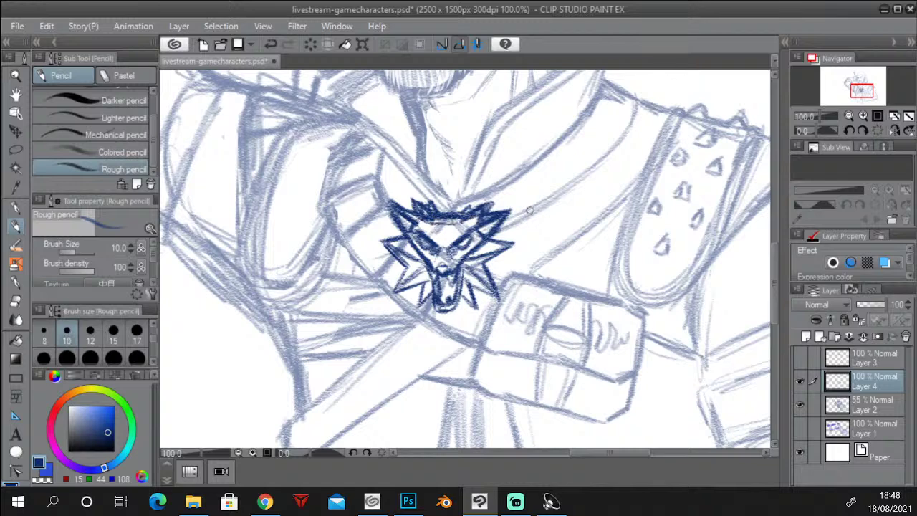
pyautogui.moveTo(453, 290)
pyautogui.mouseDown()
pyautogui.moveTo(451, 301)
pyautogui.moveTo(433, 300)
pyautogui.moveTo(455, 303)
pyautogui.mouseUp()
pyautogui.moveTo(463, 266); pyautogui.dragTo(457, 290)
# Erase the outer edge of the wolf's ear nearest the studded shoulder strap and redraw it as a clean point.
pyautogui.press('e')
pyautogui.moveTo(478, 217); pyautogui.dragTo(518, 202)
pyautogui.click(22, 226)
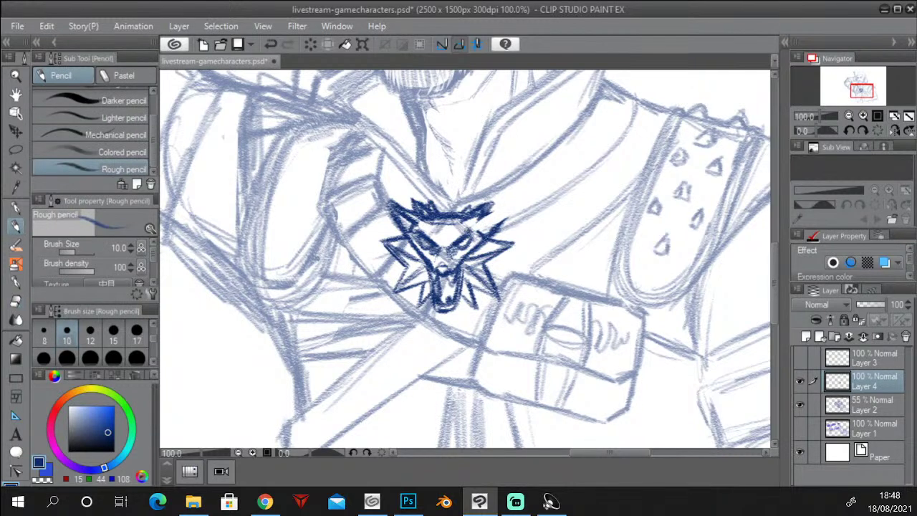
pyautogui.moveTo(466, 233)
pyautogui.mouseDown()
pyautogui.moveTo(506, 202)
pyautogui.moveTo(491, 235)
pyautogui.mouseUp()
pyautogui.moveTo(507, 205)
pyautogui.mouseDown()
pyautogui.moveTo(491, 234)
pyautogui.moveTo(507, 204)
pyautogui.mouseUp()
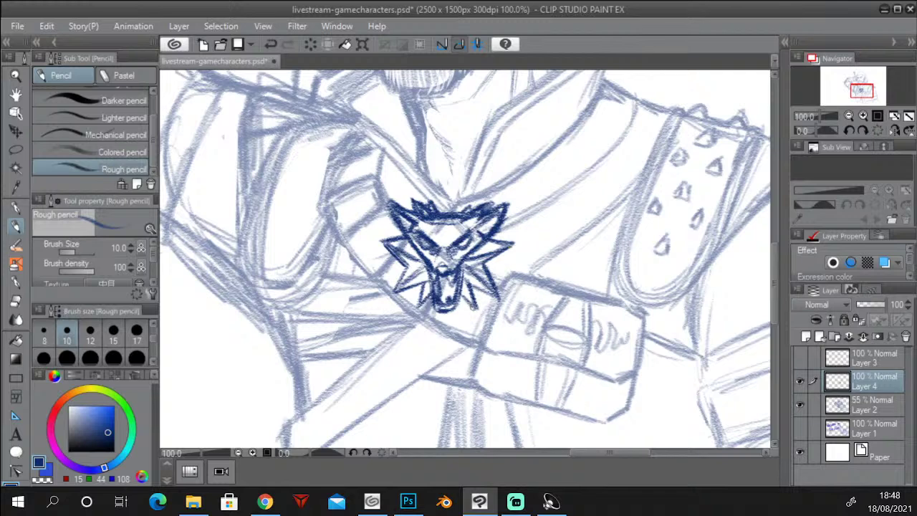
# Draw a small hanging loop on top of the wolf medallion and move its layer slightly downward.
pyautogui.hotkey('alt', 'Tab')
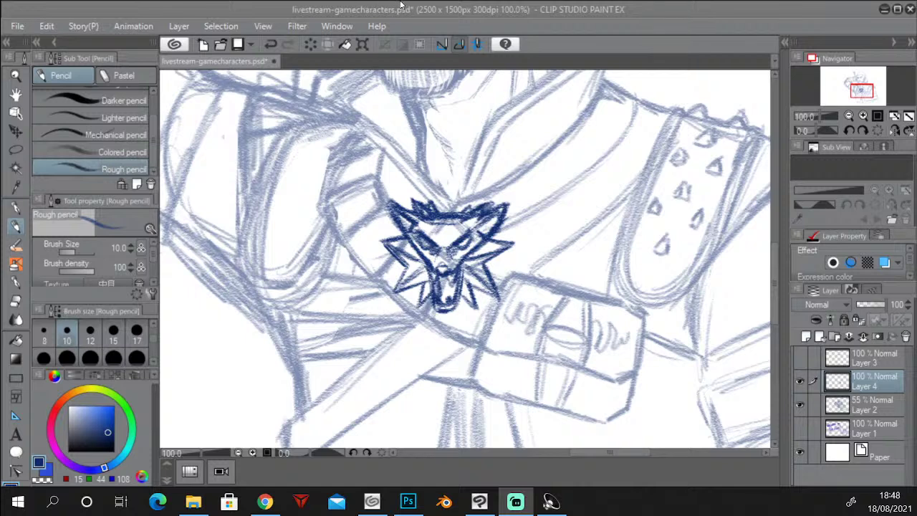
pyautogui.click(401, 5)
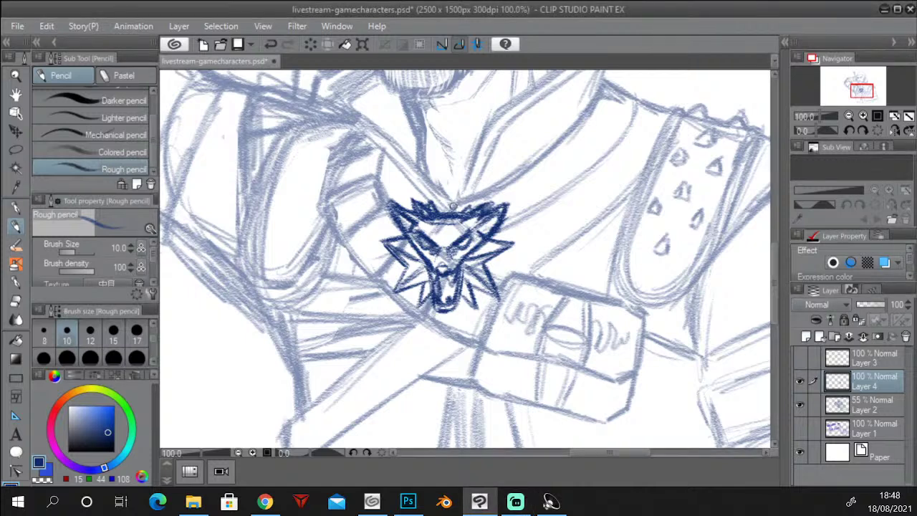
pyautogui.moveTo(438, 215); pyautogui.dragTo(454, 205)
pyautogui.click(848, 116)
pyautogui.click(849, 115)
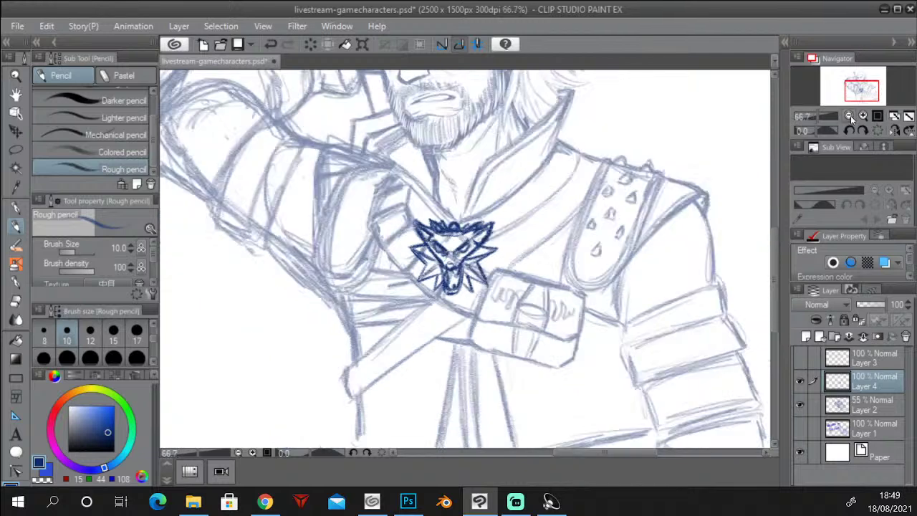
pyautogui.click(863, 116)
pyautogui.click(16, 131)
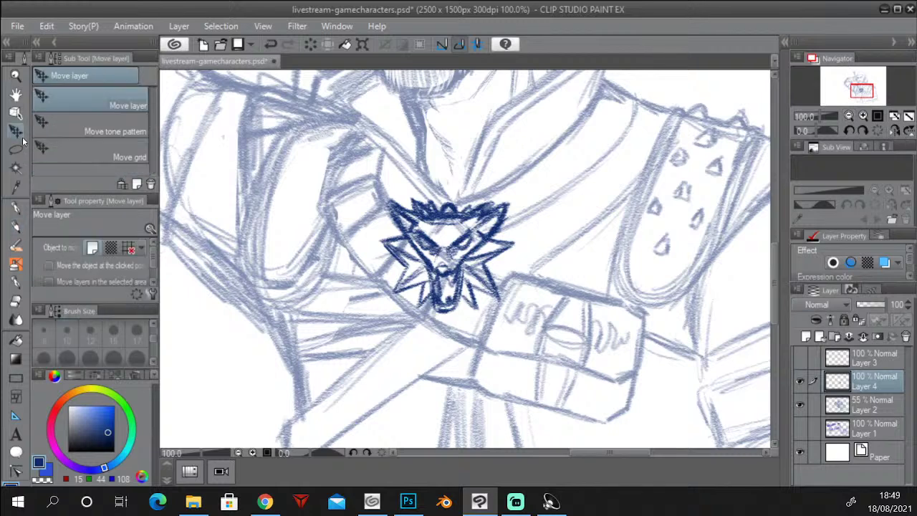
pyautogui.moveTo(474, 258); pyautogui.dragTo(472, 260)
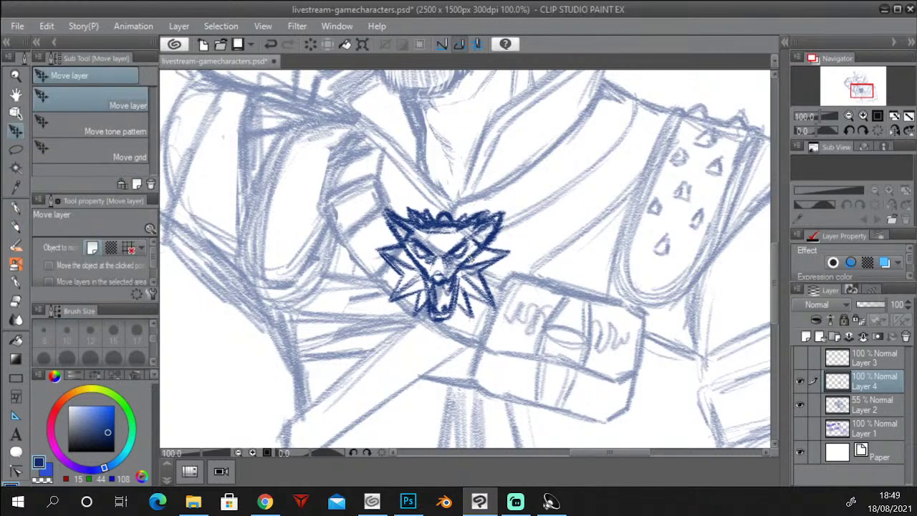
# Draw chain links rising from the medallion's loop on both sides into the collar opening.
pyautogui.click(16, 226)
pyautogui.moveTo(442, 218)
pyautogui.mouseDown()
pyautogui.moveTo(455, 209)
pyautogui.moveTo(451, 219)
pyautogui.moveTo(471, 169)
pyautogui.mouseUp()
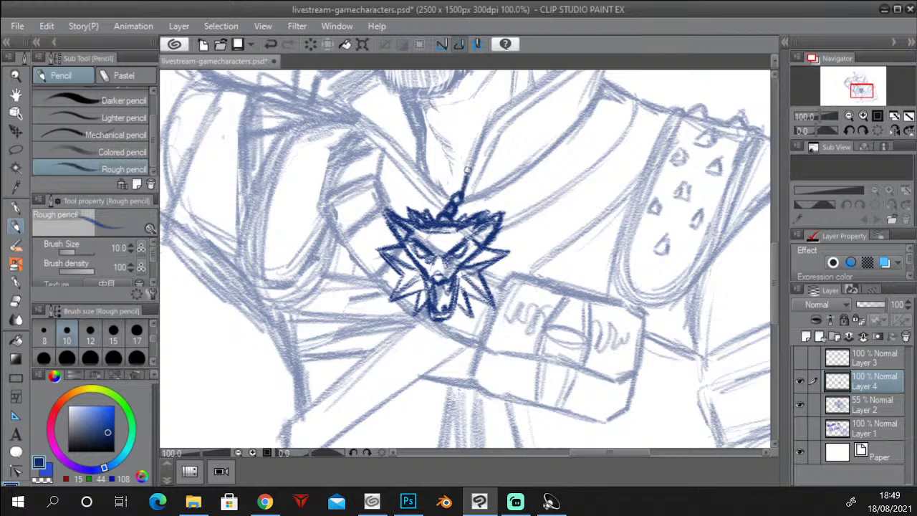
pyautogui.moveTo(438, 204)
pyautogui.mouseDown()
pyautogui.moveTo(439, 215)
pyautogui.moveTo(428, 176)
pyautogui.moveTo(433, 189)
pyautogui.mouseUp()
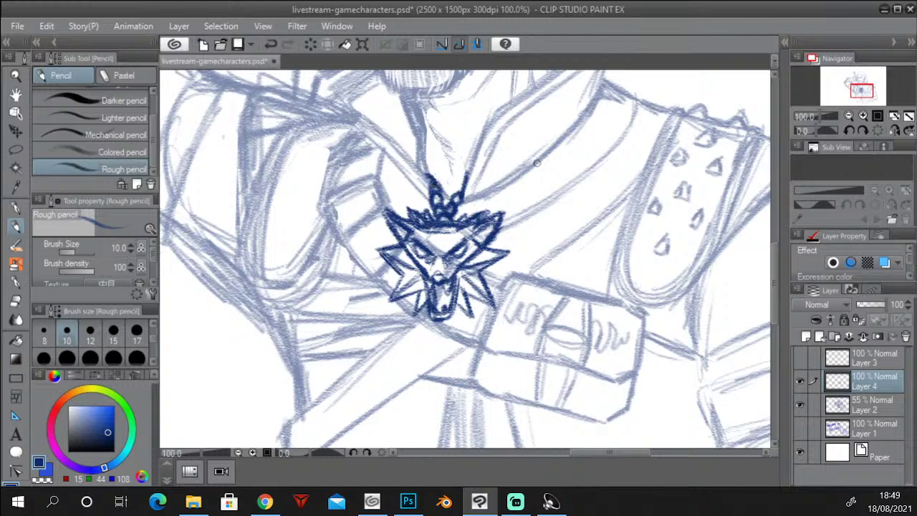
pyautogui.hotkey('ctrl', 'z')
pyautogui.moveTo(428, 175); pyautogui.dragTo(440, 184)
# Set the opacity of Layer 2, which holds the character sketch, to 100%.
pyautogui.click(848, 116)
pyautogui.click(849, 116)
pyautogui.click(848, 116)
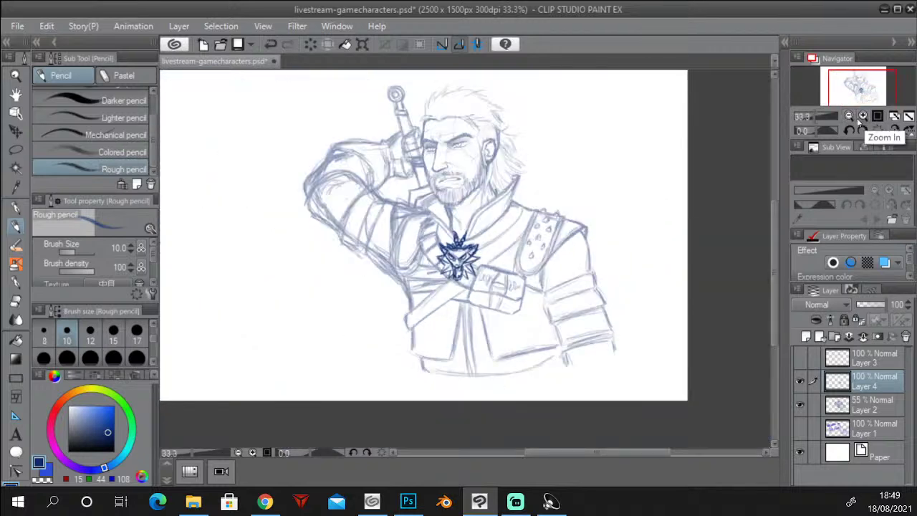
pyautogui.click(862, 117)
pyautogui.click(884, 405)
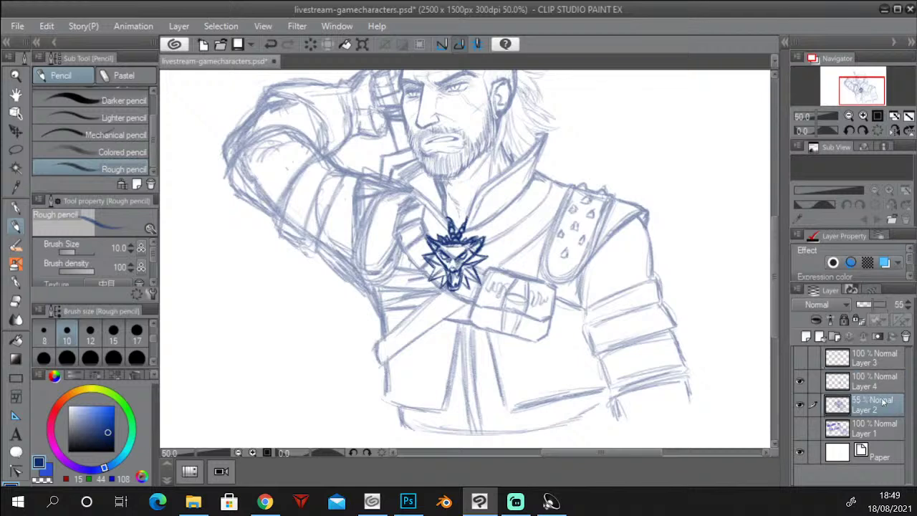
pyautogui.click(889, 305)
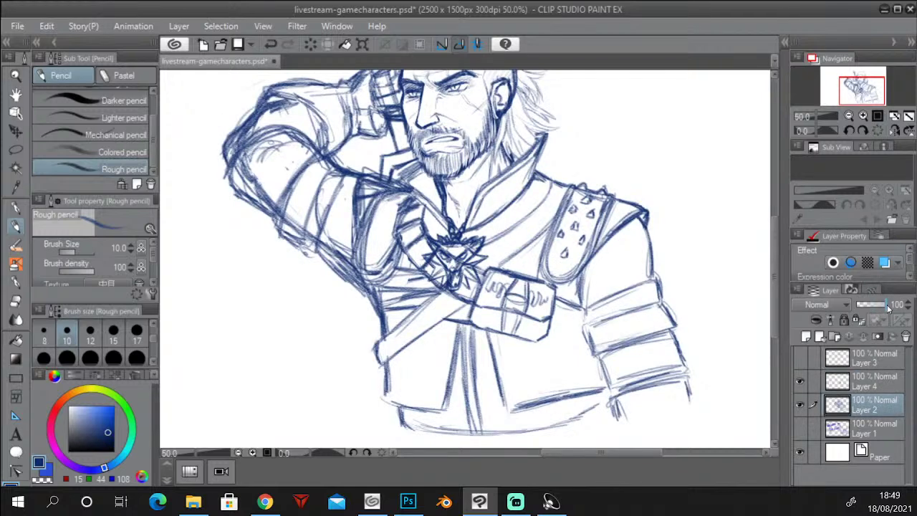
# Erase the jacket sketch lines showing through the wolf medallion with the hard eraser and save the file.
pyautogui.press('e')
pyautogui.moveTo(460, 256)
pyautogui.mouseDown()
pyautogui.moveTo(475, 245)
pyautogui.moveTo(436, 245)
pyautogui.moveTo(446, 246)
pyautogui.moveTo(444, 256)
pyautogui.moveTo(432, 258)
pyautogui.moveTo(443, 254)
pyautogui.moveTo(439, 269)
pyautogui.moveTo(453, 282)
pyautogui.moveTo(475, 263)
pyautogui.moveTo(450, 244)
pyautogui.moveTo(465, 256)
pyautogui.mouseUp()
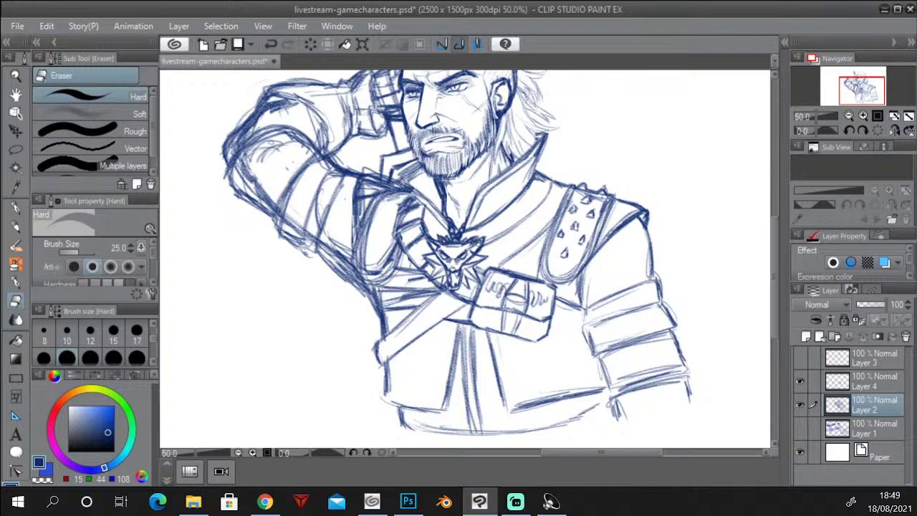
pyautogui.click(849, 116)
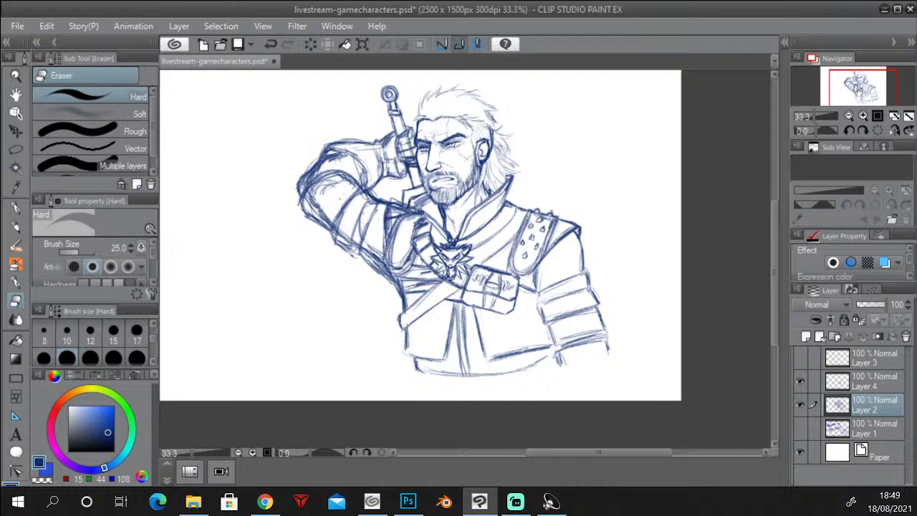
pyautogui.hotkey('ctrl', 's')
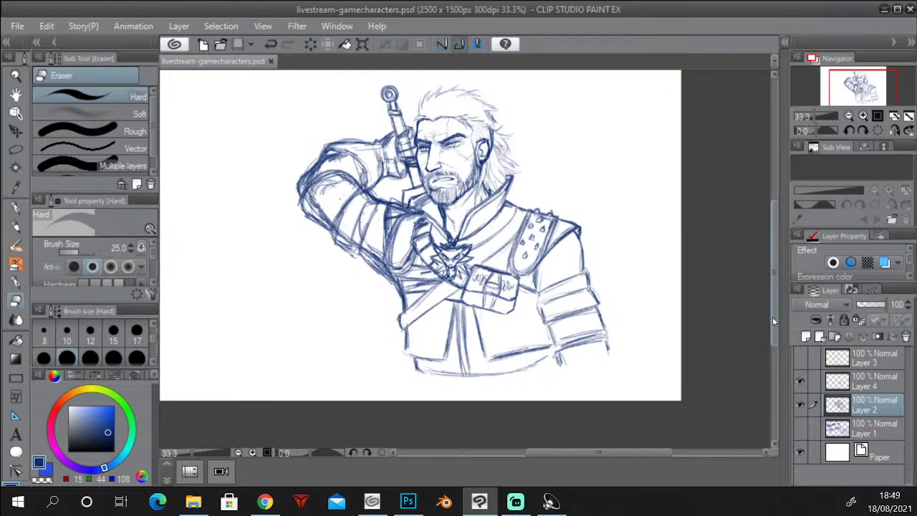
# Erase stray lines along the raised arm's elbow and redraw the sleeve edge in rough pencil.
pyautogui.moveTo(773, 317); pyautogui.dragTo(772, 308)
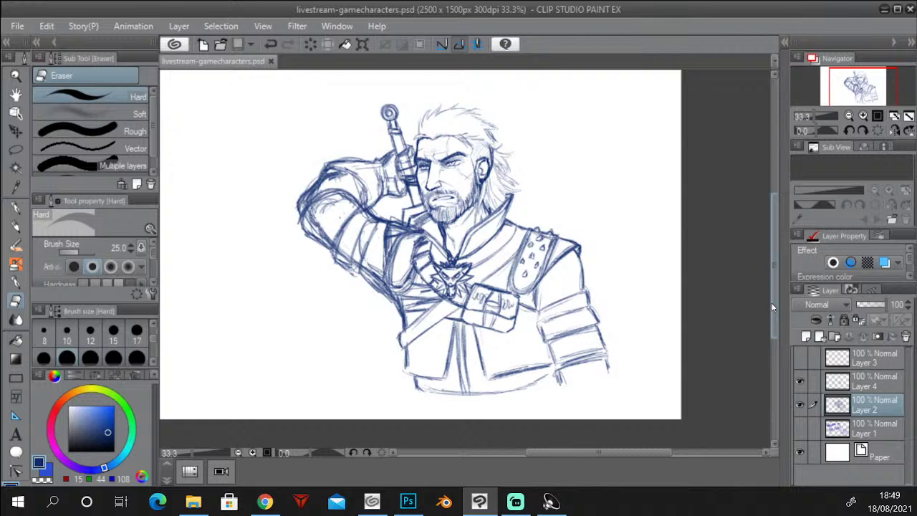
pyautogui.moveTo(303, 201); pyautogui.dragTo(315, 188)
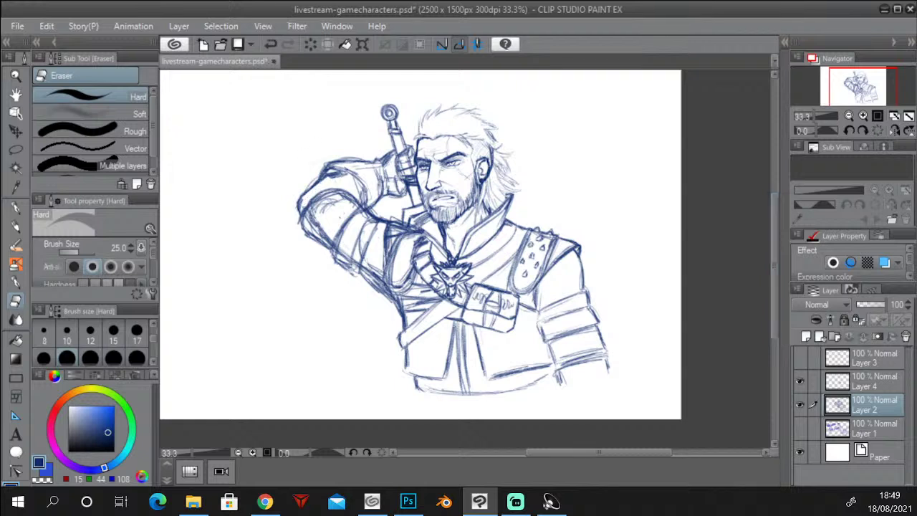
pyautogui.click(16, 227)
pyautogui.moveTo(342, 187); pyautogui.dragTo(364, 174)
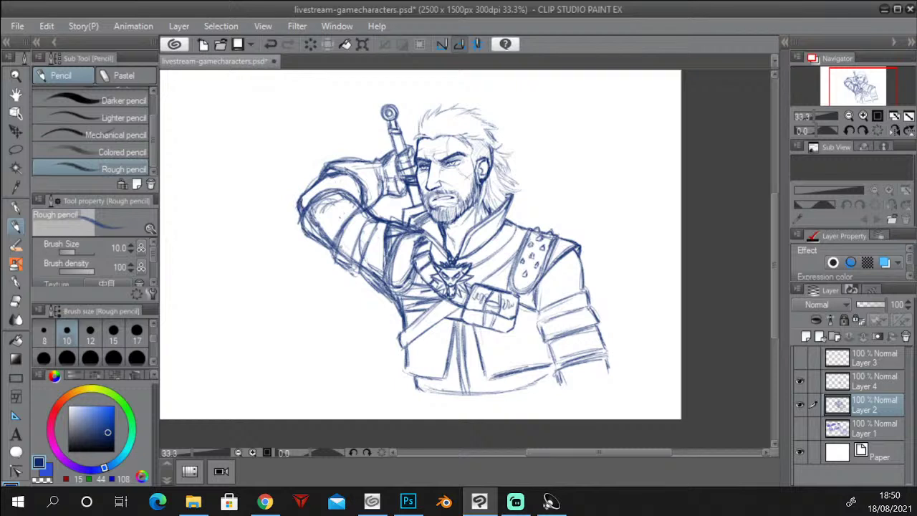
# Erase loose strokes inside the elbow and sleeve bands, then firm up the sleeve and chest strap edges in rough pencil.
pyautogui.click(16, 301)
pyautogui.moveTo(328, 197)
pyautogui.mouseDown()
pyautogui.moveTo(305, 228)
pyautogui.moveTo(318, 215)
pyautogui.moveTo(328, 243)
pyautogui.moveTo(356, 208)
pyautogui.moveTo(332, 195)
pyautogui.mouseUp()
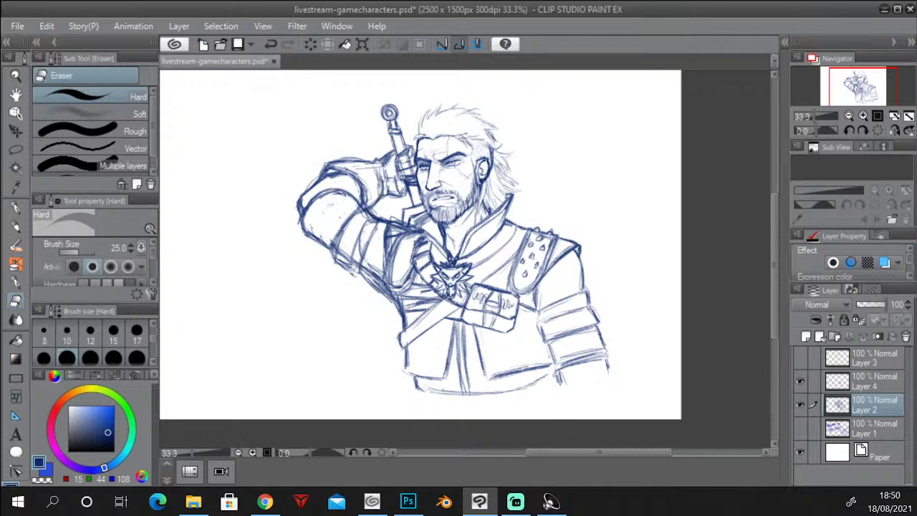
pyautogui.moveTo(363, 232)
pyautogui.mouseDown()
pyautogui.moveTo(354, 267)
pyautogui.moveTo(347, 246)
pyautogui.moveTo(341, 251)
pyautogui.mouseUp()
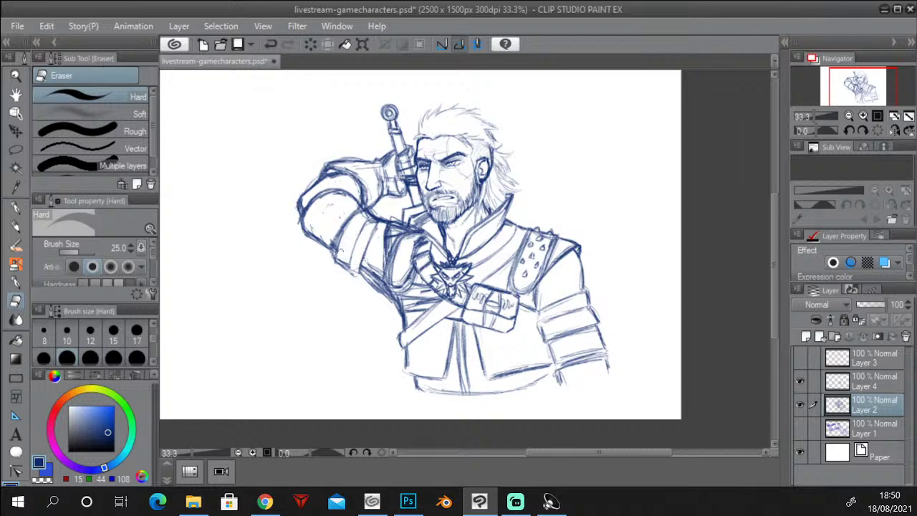
pyautogui.click(15, 228)
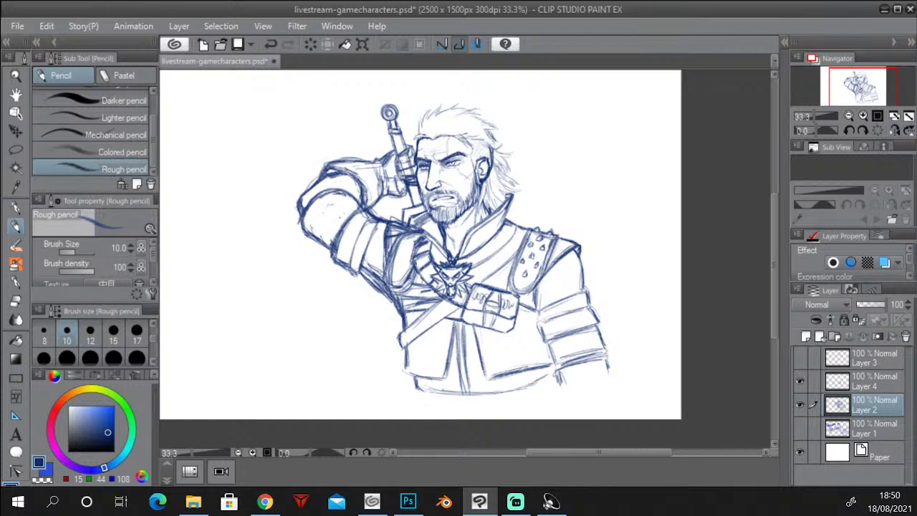
pyautogui.moveTo(405, 347); pyautogui.dragTo(433, 329)
# Draw a second sword's grip and pommel rising behind the character's head.
pyautogui.scroll(1, 775, 266)
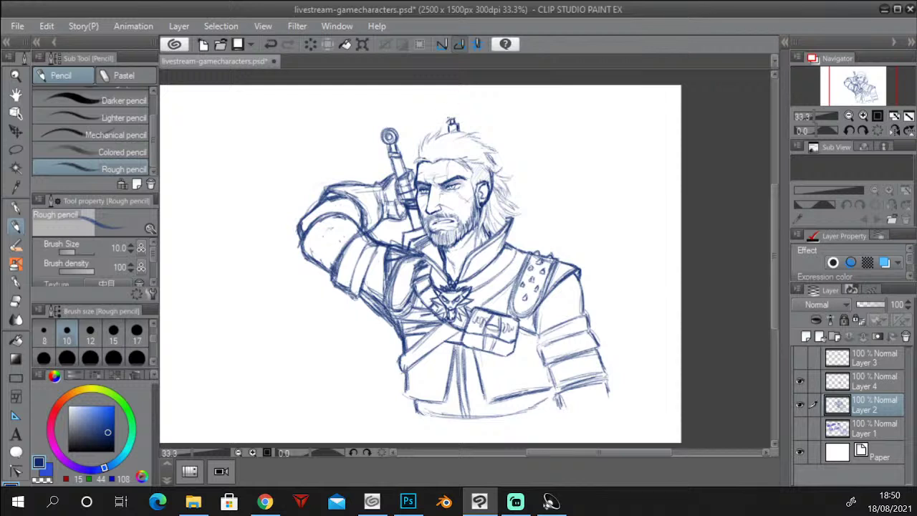
pyautogui.moveTo(449, 113)
pyautogui.mouseDown()
pyautogui.moveTo(457, 104)
pyautogui.moveTo(449, 134)
pyautogui.moveTo(457, 125)
pyautogui.mouseUp()
pyautogui.moveTo(774, 271); pyautogui.dragTo(774, 271)
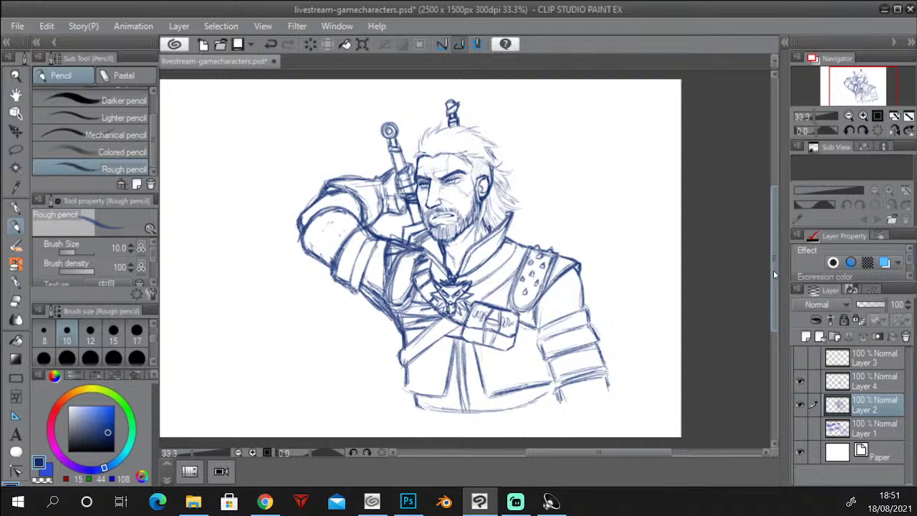
# Doodle balloons and confetti around the character on a new layer and delete that layer.
pyautogui.click(806, 337)
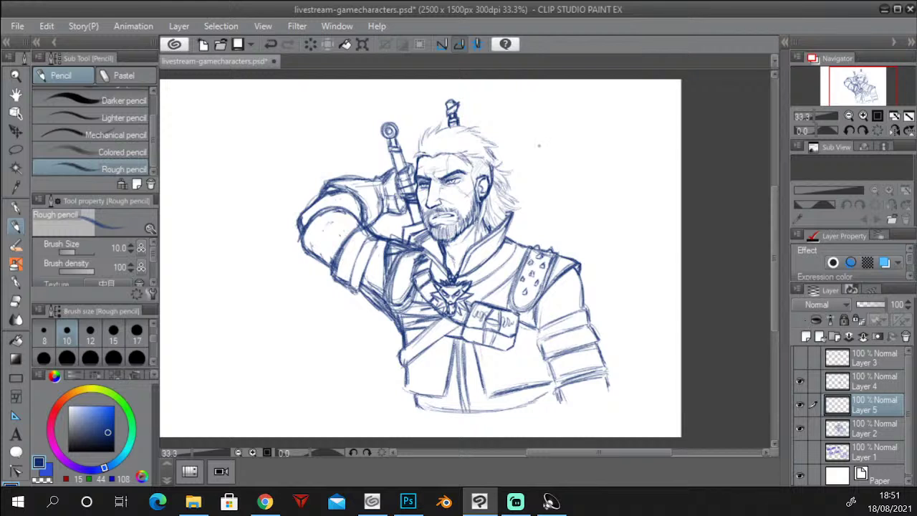
pyautogui.moveTo(539, 146)
pyautogui.mouseDown()
pyautogui.moveTo(536, 118)
pyautogui.moveTo(559, 147)
pyautogui.moveTo(545, 182)
pyautogui.mouseUp()
pyautogui.moveTo(311, 135)
pyautogui.mouseDown()
pyautogui.moveTo(331, 114)
pyautogui.moveTo(319, 143)
pyautogui.moveTo(325, 171)
pyautogui.mouseUp()
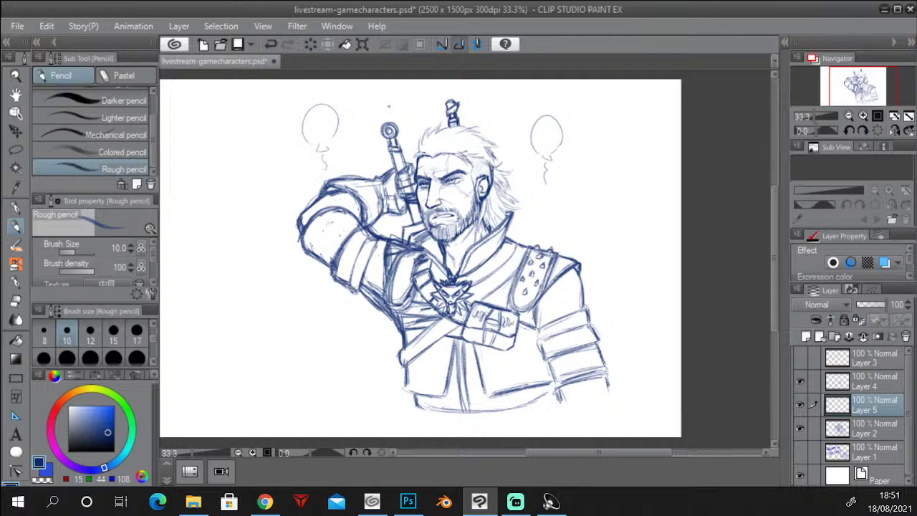
pyautogui.moveTo(505, 118)
pyautogui.mouseDown()
pyautogui.moveTo(511, 93)
pyautogui.moveTo(520, 124)
pyautogui.moveTo(512, 144)
pyautogui.mouseUp()
pyautogui.moveTo(352, 133)
pyautogui.mouseDown()
pyautogui.moveTo(359, 139)
pyautogui.moveTo(358, 101)
pyautogui.moveTo(352, 104)
pyautogui.mouseUp()
pyautogui.moveTo(304, 156); pyautogui.dragTo(311, 159)
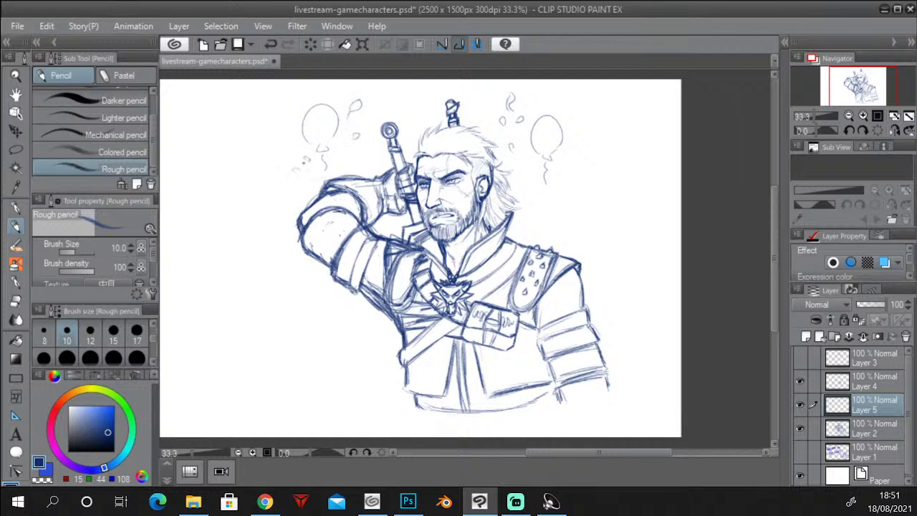
pyautogui.moveTo(565, 203); pyautogui.dragTo(580, 193)
pyautogui.moveTo(570, 209)
pyautogui.mouseDown()
pyautogui.moveTo(584, 208)
pyautogui.moveTo(588, 222)
pyautogui.mouseUp()
pyautogui.moveTo(278, 201); pyautogui.dragTo(257, 218)
pyautogui.moveTo(275, 229); pyautogui.dragTo(268, 231)
pyautogui.click(906, 336)
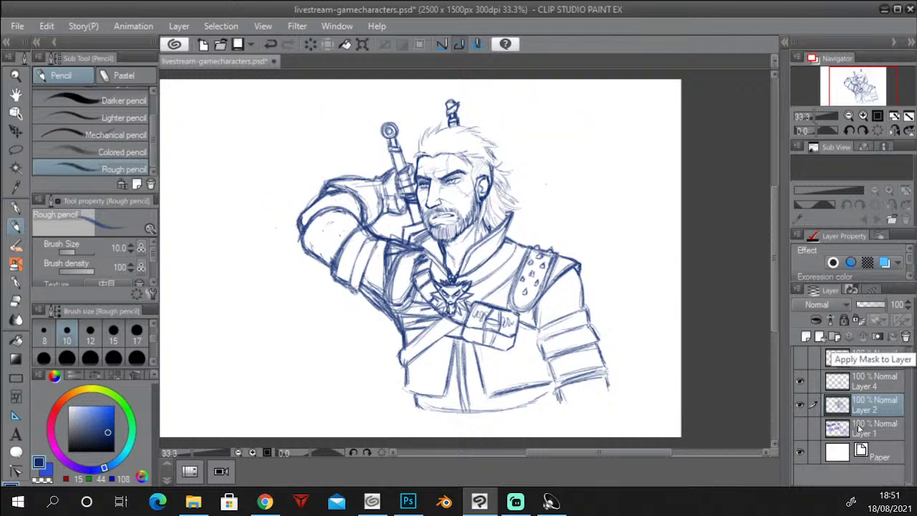
# Delete the hidden Layer 3 above the medallion layer.
pyautogui.click(885, 387)
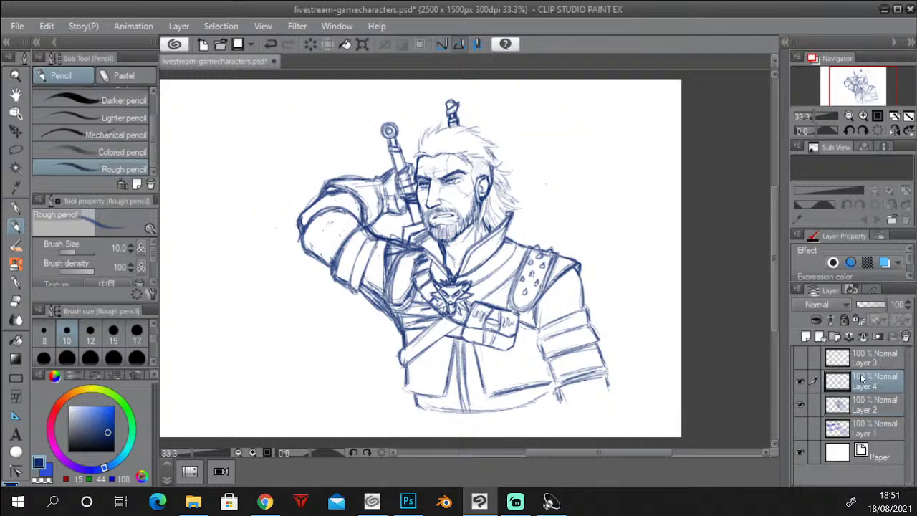
pyautogui.click(869, 364)
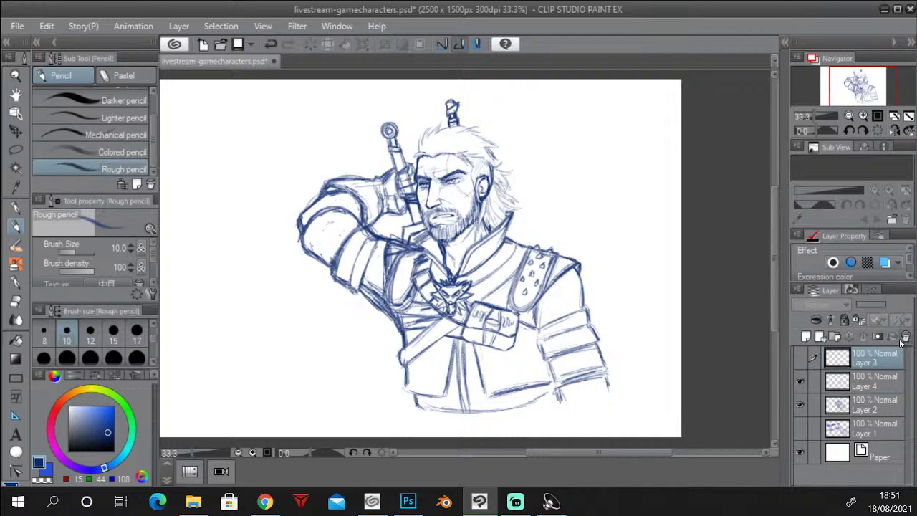
pyautogui.click(905, 336)
# Create a layer folder, move Layer 4 and Layer 2 into it, and collapse it.
pyautogui.click(835, 337)
pyautogui.click(869, 387)
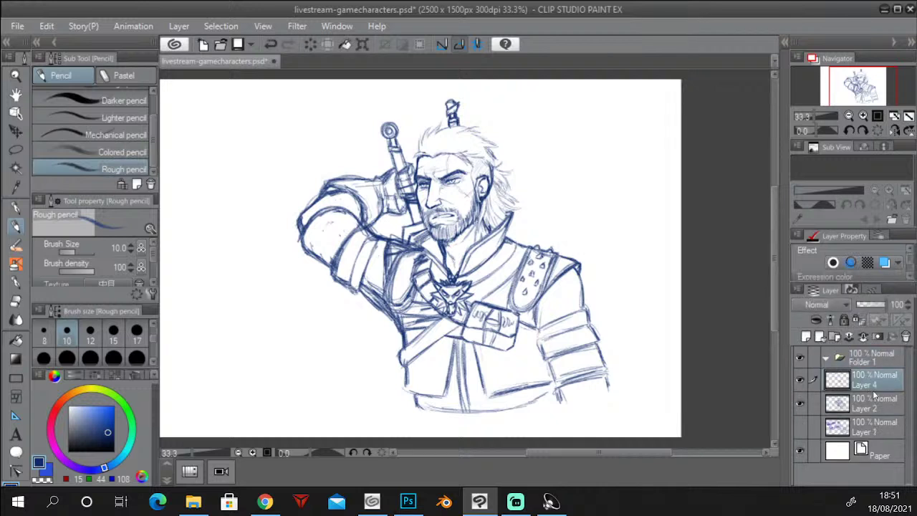
pyautogui.keyDown('shift'); pyautogui.click(870, 407); pyautogui.keyUp('shift')
pyautogui.moveTo(870, 385); pyautogui.dragTo(824, 363)
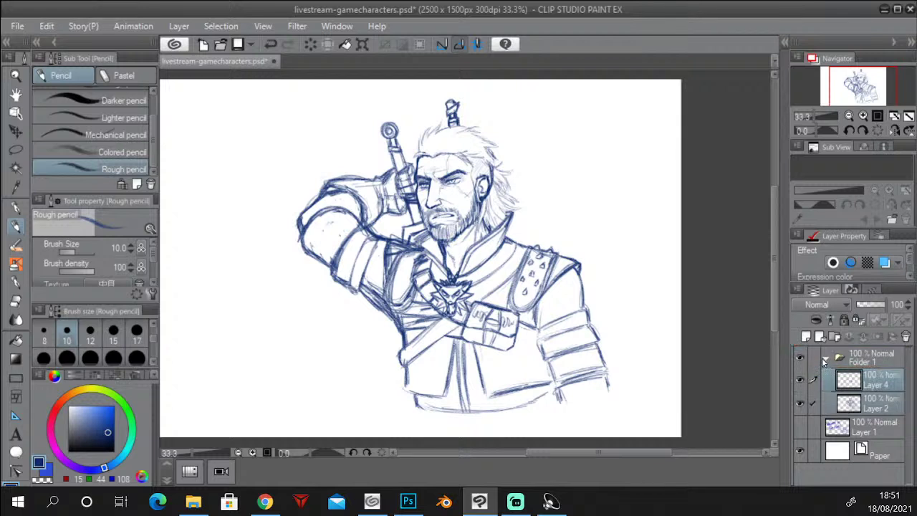
pyautogui.hotkey('ctrl', 'g')
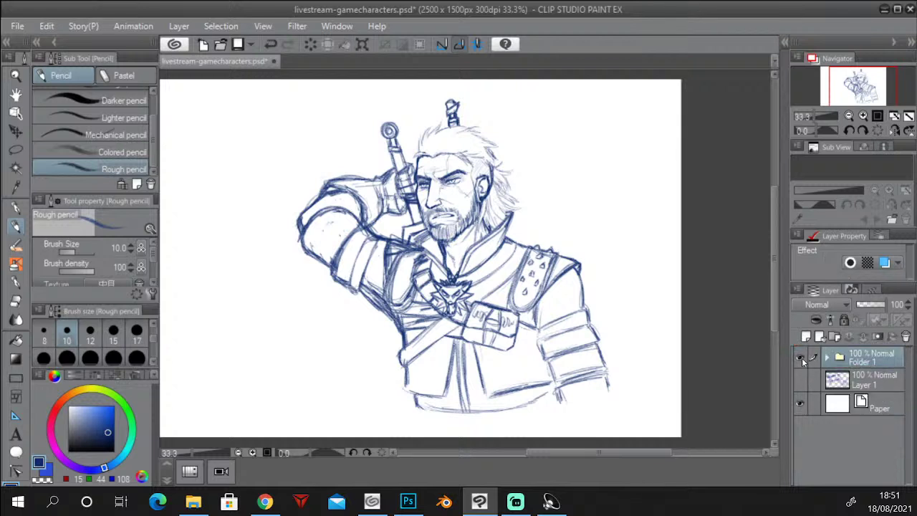
# Scale the character folder down to about three quarters and move it into the canvas's upper-left corner.
pyautogui.moveTo(664, 454)
pyautogui.mouseDown()
pyautogui.moveTo(632, 455)
pyautogui.moveTo(634, 445)
pyautogui.mouseUp()
pyautogui.click(46, 26)
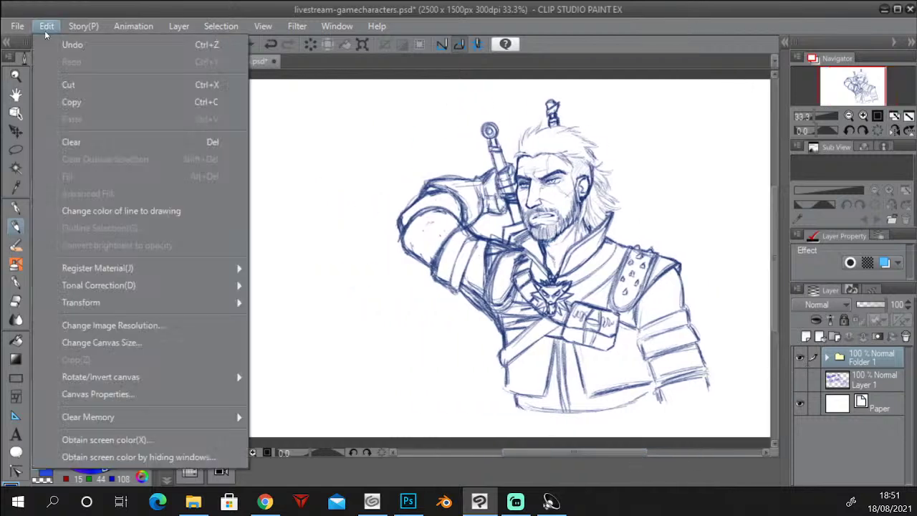
pyautogui.moveTo(129, 303)
pyautogui.click(323, 307)
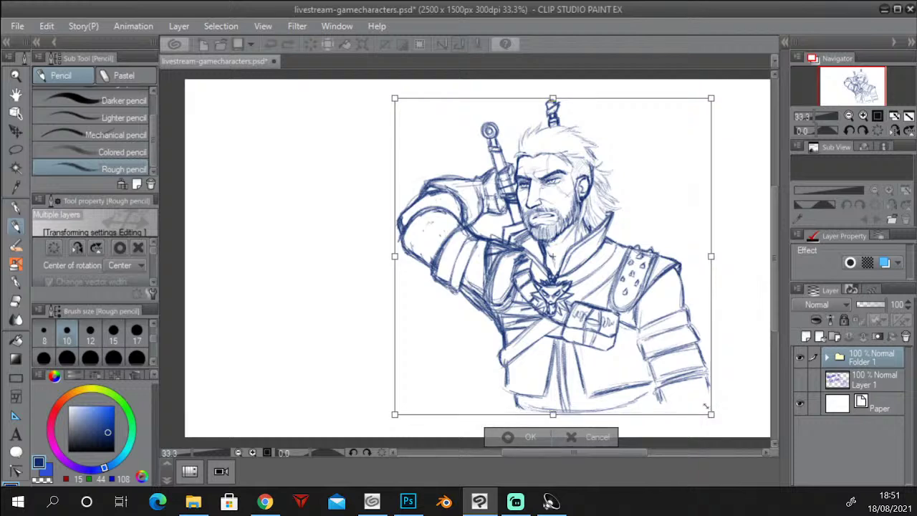
pyautogui.moveTo(712, 416)
pyautogui.mouseDown()
pyautogui.moveTo(656, 379)
pyautogui.moveTo(641, 340)
pyautogui.mouseUp()
pyautogui.moveTo(606, 310)
pyautogui.mouseDown()
pyautogui.moveTo(406, 305)
pyautogui.moveTo(399, 296)
pyautogui.mouseUp()
pyautogui.moveTo(440, 335); pyautogui.dragTo(418, 313)
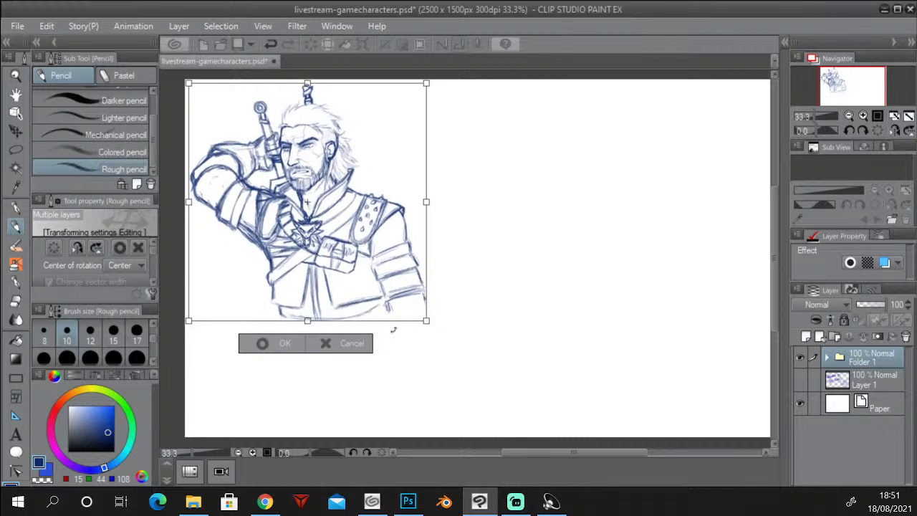
pyautogui.click(263, 344)
# Add a new layer above the character folder and set the rough pencil's brush size to 15.
pyautogui.moveTo(602, 452); pyautogui.dragTo(616, 453)
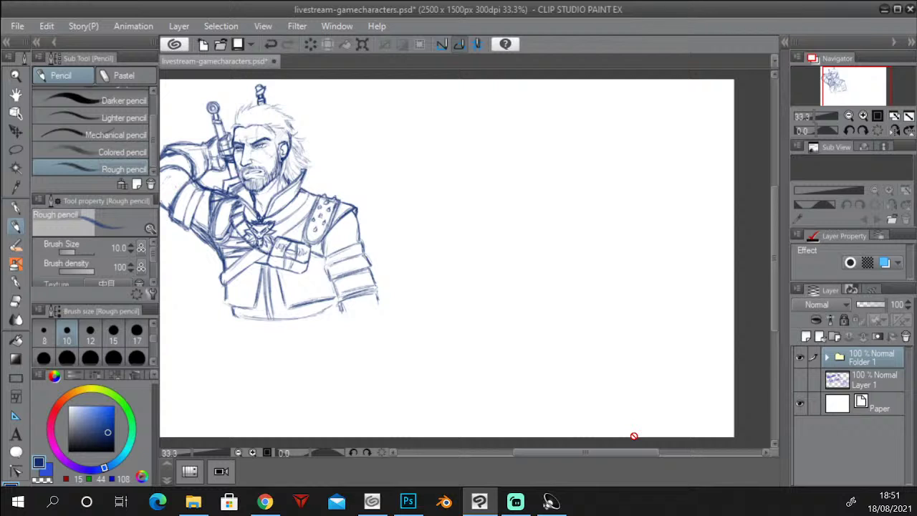
pyautogui.click(807, 336)
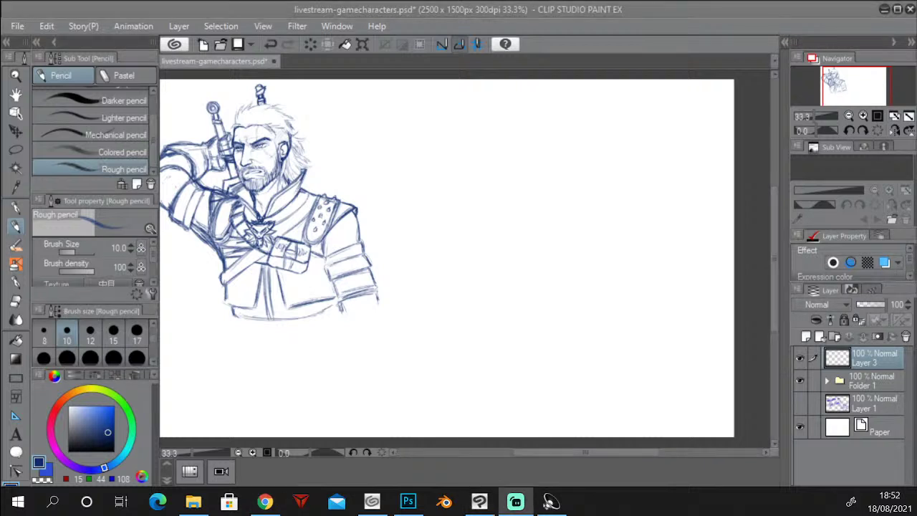
pyautogui.click(468, 11)
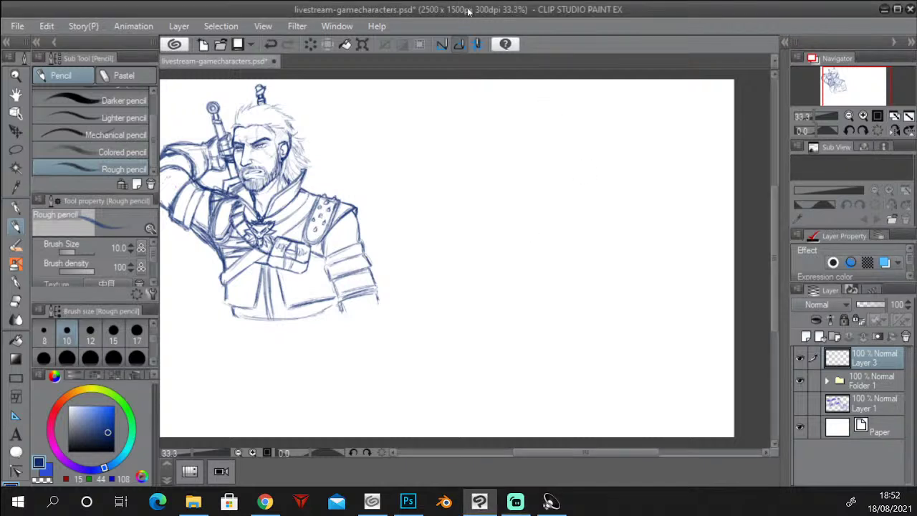
pyautogui.click(113, 335)
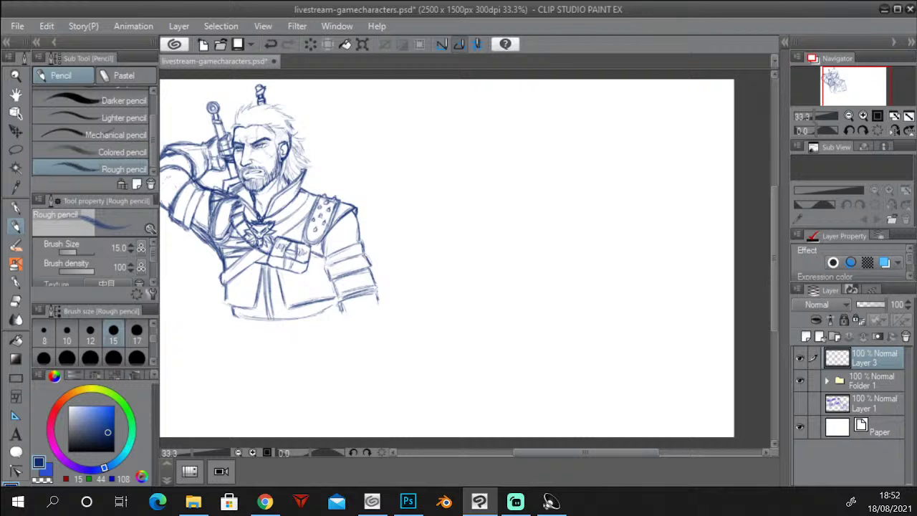
pyautogui.hotkey('alt', 'Tab')
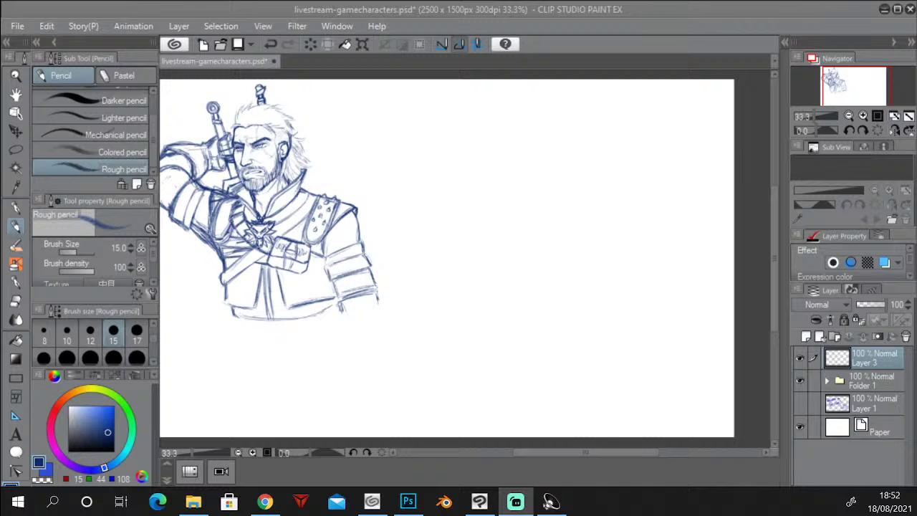
pyautogui.click(490, 4)
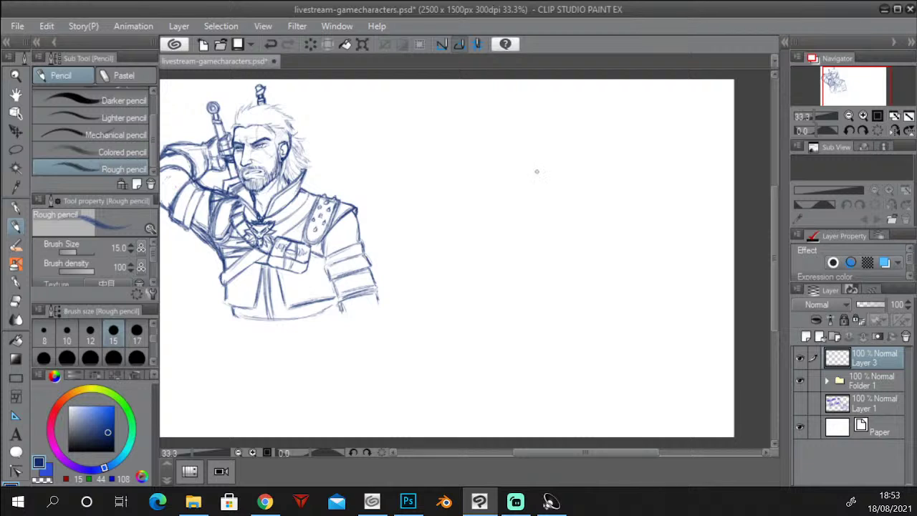
# Sketch a round head construction circle in the empty right half of the canvas and reinforce its lower and side edges.
pyautogui.moveTo(527, 164)
pyautogui.mouseDown()
pyautogui.moveTo(493, 209)
pyautogui.moveTo(552, 249)
pyautogui.moveTo(588, 202)
pyautogui.mouseUp()
pyautogui.moveTo(572, 171)
pyautogui.mouseDown()
pyautogui.moveTo(502, 207)
pyautogui.moveTo(591, 208)
pyautogui.mouseUp()
pyautogui.moveTo(521, 167)
pyautogui.mouseDown()
pyautogui.moveTo(569, 159)
pyautogui.moveTo(523, 249)
pyautogui.moveTo(525, 162)
pyautogui.moveTo(579, 168)
pyautogui.mouseUp()
pyautogui.moveTo(562, 158)
pyautogui.mouseDown()
pyautogui.moveTo(541, 154)
pyautogui.moveTo(519, 243)
pyautogui.moveTo(590, 189)
pyautogui.moveTo(573, 239)
pyautogui.moveTo(535, 253)
pyautogui.mouseUp()
pyautogui.moveTo(496, 208)
pyautogui.mouseDown()
pyautogui.moveTo(490, 228)
pyautogui.moveTo(521, 256)
pyautogui.moveTo(589, 237)
pyautogui.moveTo(589, 224)
pyautogui.moveTo(568, 255)
pyautogui.moveTo(516, 259)
pyautogui.moveTo(572, 255)
pyautogui.moveTo(510, 255)
pyautogui.moveTo(495, 235)
pyautogui.moveTo(494, 212)
pyautogui.moveTo(492, 224)
pyautogui.mouseUp()
pyautogui.moveTo(523, 259)
pyautogui.mouseDown()
pyautogui.moveTo(549, 261)
pyautogui.moveTo(590, 224)
pyautogui.moveTo(589, 236)
pyautogui.moveTo(550, 261)
pyautogui.moveTo(517, 255)
pyautogui.moveTo(573, 257)
pyautogui.mouseUp()
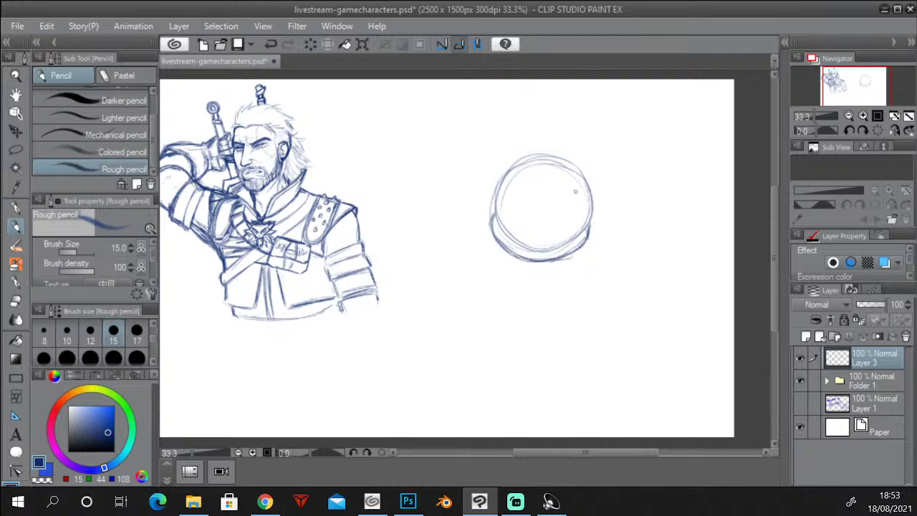
pyautogui.moveTo(490, 226)
pyautogui.mouseDown()
pyautogui.moveTo(502, 180)
pyautogui.moveTo(492, 239)
pyautogui.moveTo(524, 259)
pyautogui.moveTo(562, 263)
pyautogui.moveTo(591, 229)
pyautogui.moveTo(593, 208)
pyautogui.moveTo(587, 234)
pyautogui.moveTo(567, 254)
pyautogui.mouseUp()
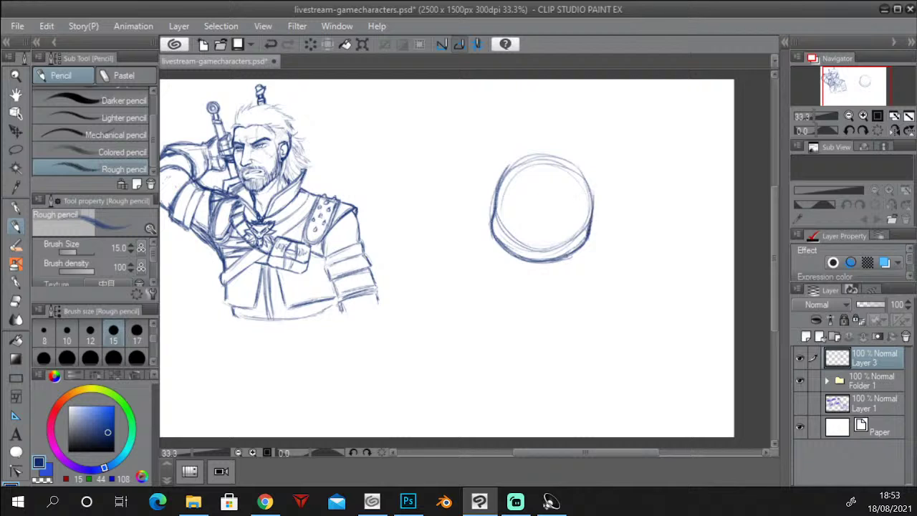
pyautogui.moveTo(593, 201); pyautogui.dragTo(591, 220)
# Sketch a long pointed ear reaching outward from the upper right of the head circle, with upper and lower edges meeting at the tip.
pyautogui.moveTo(593, 163)
pyautogui.mouseDown()
pyautogui.moveTo(580, 170)
pyautogui.moveTo(624, 145)
pyautogui.moveTo(688, 148)
pyautogui.mouseUp()
pyautogui.moveTo(632, 143); pyautogui.dragTo(698, 152)
pyautogui.moveTo(597, 159)
pyautogui.mouseDown()
pyautogui.moveTo(649, 144)
pyautogui.moveTo(611, 151)
pyautogui.moveTo(622, 145)
pyautogui.moveTo(687, 151)
pyautogui.mouseUp()
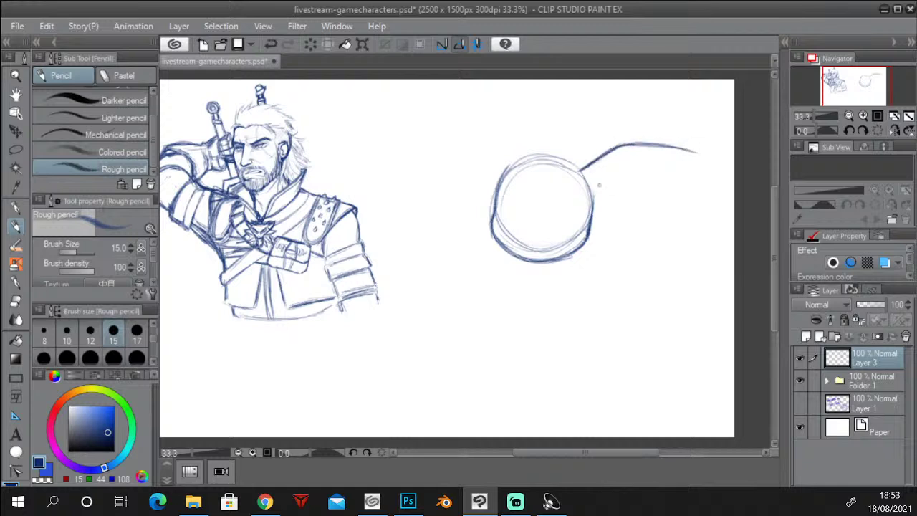
pyautogui.moveTo(594, 185)
pyautogui.mouseDown()
pyautogui.moveTo(640, 183)
pyautogui.moveTo(695, 154)
pyautogui.moveTo(638, 182)
pyautogui.mouseUp()
pyautogui.moveTo(673, 169)
pyautogui.mouseDown()
pyautogui.moveTo(696, 154)
pyautogui.moveTo(623, 187)
pyautogui.mouseUp()
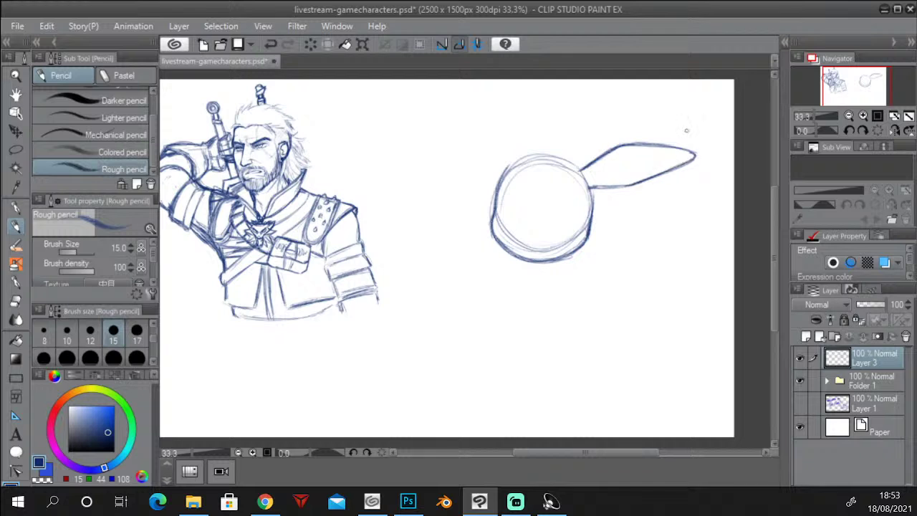
# Move the head and ear sketch slightly down the canvas and scale it down to about nine tenths.
pyautogui.click(19, 134)
pyautogui.moveTo(585, 218)
pyautogui.mouseDown()
pyautogui.moveTo(584, 249)
pyautogui.moveTo(581, 234)
pyautogui.mouseUp()
pyautogui.click(17, 226)
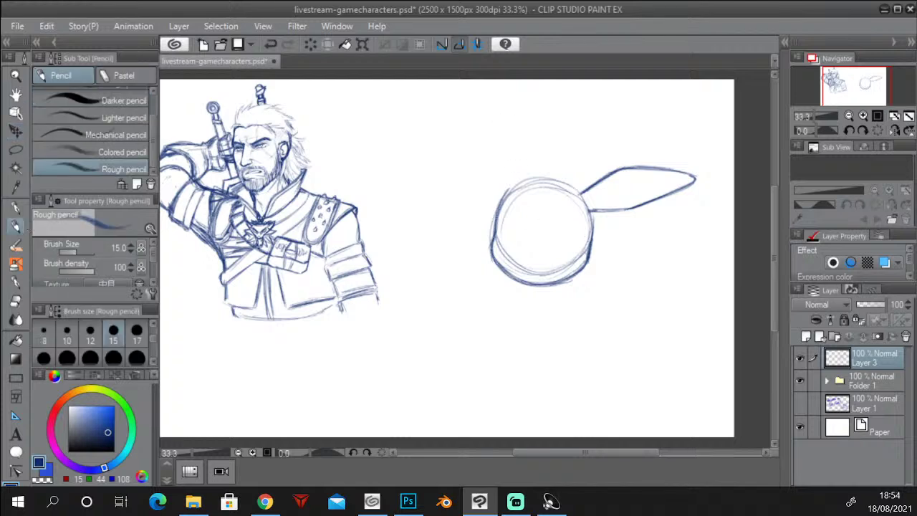
pyautogui.click(46, 26)
pyautogui.moveTo(62, 299)
pyautogui.click(301, 306)
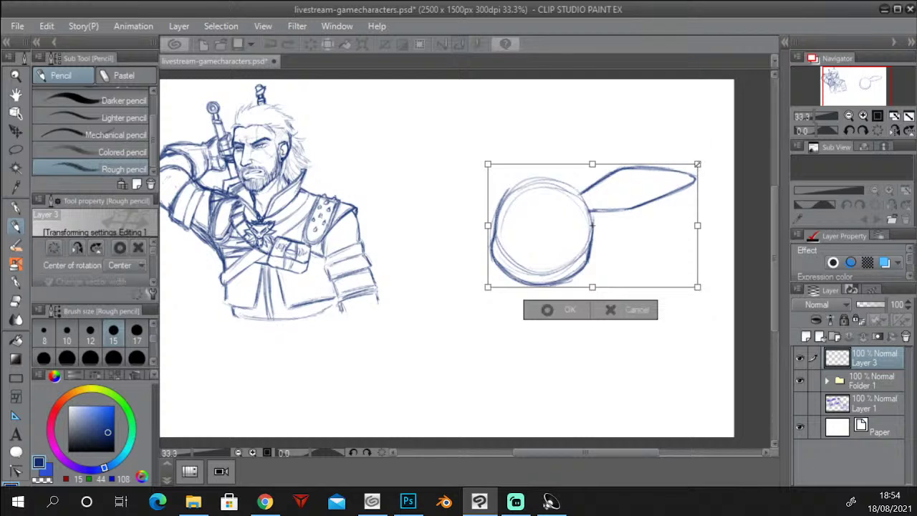
pyautogui.moveTo(697, 164); pyautogui.dragTo(673, 178)
pyautogui.click(561, 310)
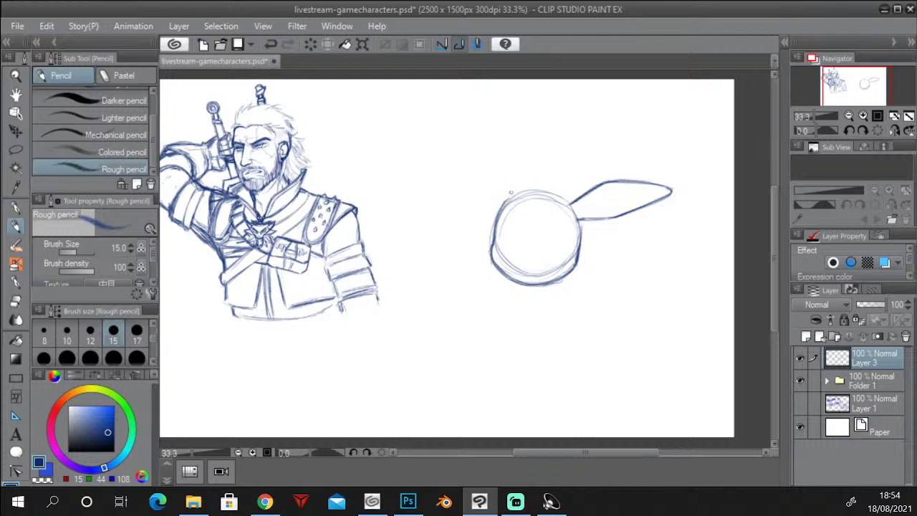
pyautogui.moveTo(501, 201)
pyautogui.mouseDown()
pyautogui.moveTo(486, 152)
pyautogui.moveTo(507, 92)
pyautogui.mouseUp()
pyautogui.hotkey('ctrl', 'z')
pyautogui.hotkey('ctrl', 'z')
pyautogui.moveTo(505, 201)
pyautogui.mouseDown()
pyautogui.moveTo(504, 154)
pyautogui.moveTo(544, 106)
pyautogui.mouseUp()
pyautogui.hotkey('ctrl', 'z')
pyautogui.hotkey('ctrl', 'z')
# Sketch a tall upright pointed ear on the upper left of the head circle and darken its outline to the tip.
pyautogui.moveTo(505, 203); pyautogui.dragTo(513, 119)
pyautogui.moveTo(505, 201)
pyautogui.mouseDown()
pyautogui.moveTo(503, 136)
pyautogui.moveTo(539, 98)
pyautogui.moveTo(547, 124)
pyautogui.moveTo(528, 175)
pyautogui.mouseUp()
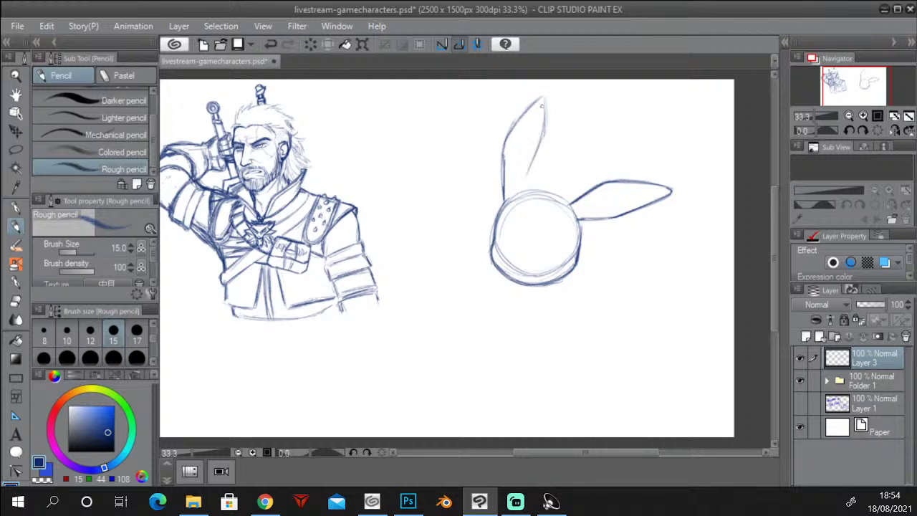
pyautogui.moveTo(543, 136); pyautogui.dragTo(523, 182)
pyautogui.moveTo(545, 96)
pyautogui.mouseDown()
pyautogui.moveTo(545, 127)
pyautogui.moveTo(529, 108)
pyautogui.moveTo(546, 95)
pyautogui.moveTo(536, 146)
pyautogui.mouseUp()
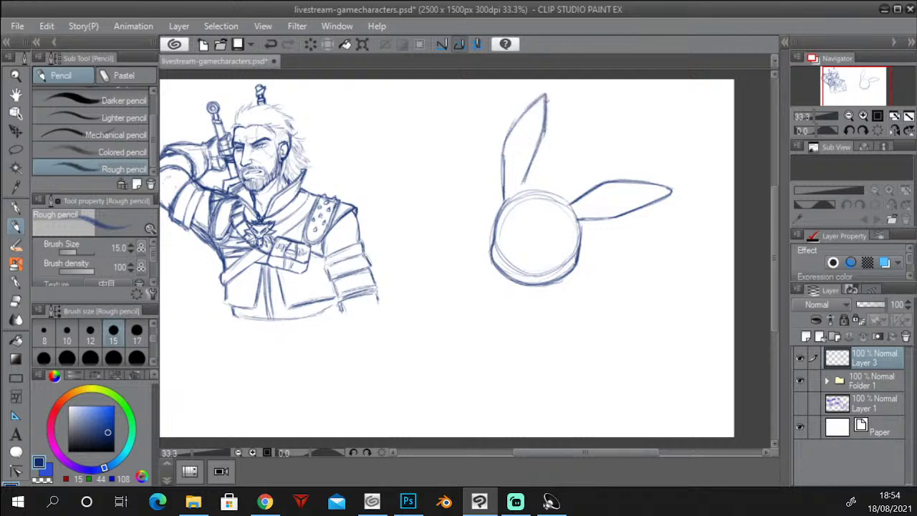
pyautogui.moveTo(546, 93)
pyautogui.mouseDown()
pyautogui.moveTo(506, 136)
pyautogui.moveTo(534, 101)
pyautogui.moveTo(547, 119)
pyautogui.moveTo(549, 91)
pyautogui.mouseUp()
pyautogui.moveTo(533, 162)
pyautogui.mouseDown()
pyautogui.moveTo(522, 188)
pyautogui.moveTo(549, 116)
pyautogui.moveTo(524, 185)
pyautogui.moveTo(531, 187)
pyautogui.moveTo(536, 167)
pyautogui.moveTo(547, 181)
pyautogui.moveTo(553, 171)
pyautogui.moveTo(559, 186)
pyautogui.moveTo(562, 173)
pyautogui.moveTo(577, 201)
pyautogui.mouseUp()
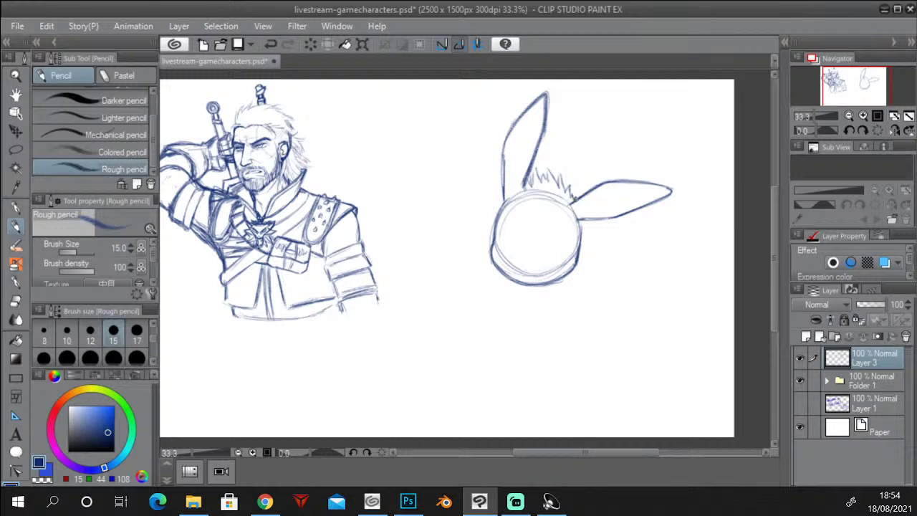
pyautogui.hotkey('ctrl', 'z')
pyautogui.hotkey('ctrl', 'z')
pyautogui.hotkey('ctrl', 'z')
pyautogui.hotkey('ctrl', 'z')
pyautogui.hotkey('ctrl', 'z')
pyautogui.hotkey('ctrl', 'z')
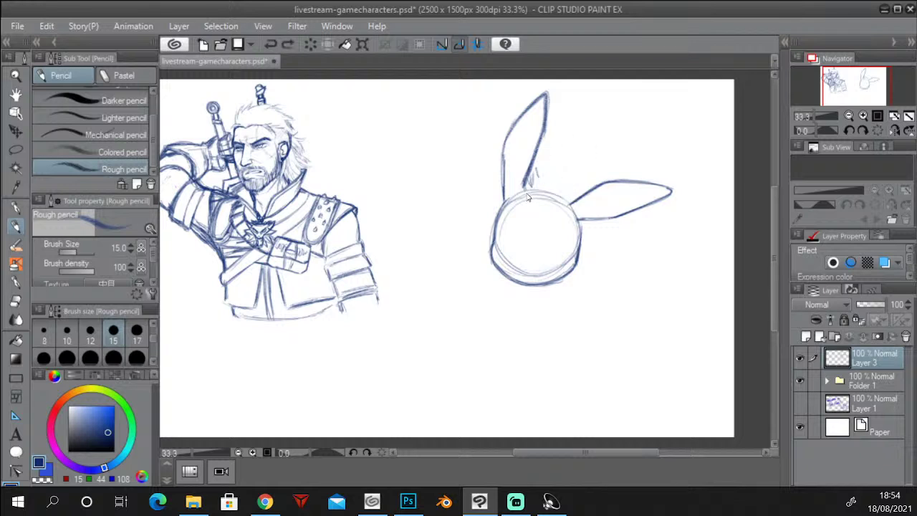
pyautogui.hotkey('ctrl', 'z')
pyautogui.hotkey('ctrl', 'z')
# Sketch a spiky fur tuft on top of the head between the ears and reinforce the head's right edge.
pyautogui.moveTo(524, 191)
pyautogui.mouseDown()
pyautogui.moveTo(538, 171)
pyautogui.moveTo(544, 186)
pyautogui.moveTo(554, 176)
pyautogui.moveTo(556, 191)
pyautogui.moveTo(575, 199)
pyautogui.mouseUp()
pyautogui.moveTo(525, 185)
pyautogui.mouseDown()
pyautogui.moveTo(551, 172)
pyautogui.moveTo(534, 175)
pyautogui.moveTo(546, 185)
pyautogui.moveTo(579, 182)
pyautogui.moveTo(577, 217)
pyautogui.mouseUp()
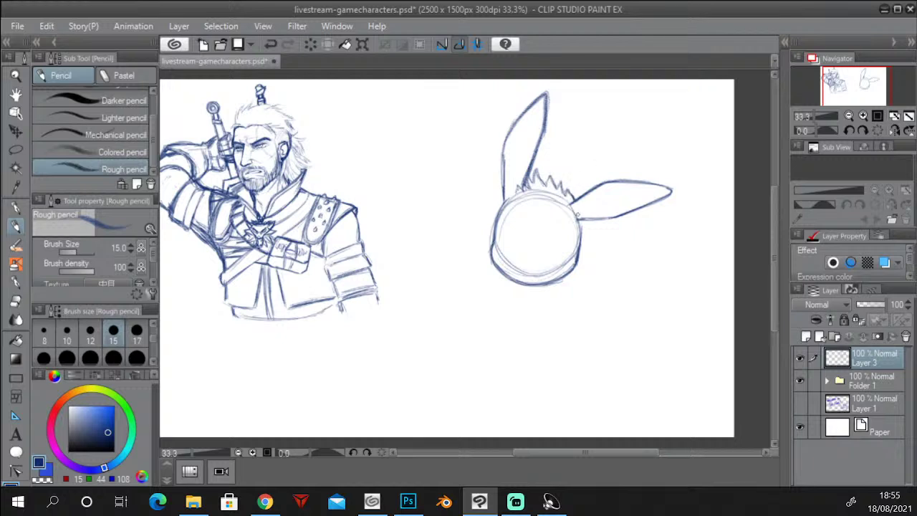
pyautogui.moveTo(519, 192); pyautogui.dragTo(514, 194)
pyautogui.moveTo(582, 217); pyautogui.dragTo(582, 248)
# Sketch the central lobe of a fur collar beneath the head, curving down from both sides to a tufted point.
pyautogui.moveTo(495, 244)
pyautogui.mouseDown()
pyautogui.moveTo(461, 263)
pyautogui.moveTo(464, 257)
pyautogui.moveTo(461, 272)
pyautogui.moveTo(494, 274)
pyautogui.moveTo(486, 306)
pyautogui.moveTo(521, 339)
pyautogui.mouseUp()
pyautogui.moveTo(490, 275)
pyautogui.mouseDown()
pyautogui.moveTo(484, 313)
pyautogui.moveTo(516, 339)
pyautogui.mouseUp()
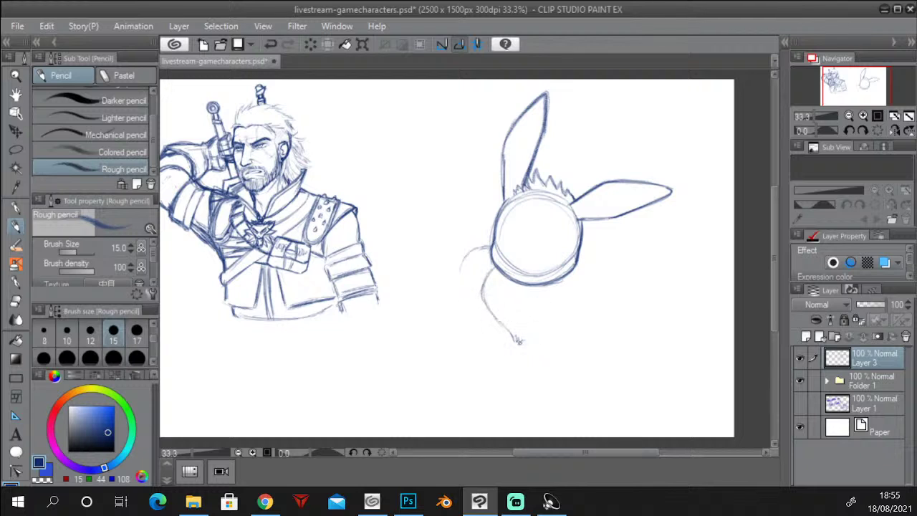
pyautogui.moveTo(544, 282)
pyautogui.mouseDown()
pyautogui.moveTo(558, 293)
pyautogui.moveTo(561, 315)
pyautogui.moveTo(532, 334)
pyautogui.mouseUp()
pyautogui.moveTo(560, 281)
pyautogui.mouseDown()
pyautogui.moveTo(564, 303)
pyautogui.moveTo(523, 340)
pyautogui.moveTo(564, 300)
pyautogui.moveTo(557, 314)
pyautogui.mouseUp()
# Sketch two tufted fur collar lobes to the left of the central one, redoing strokes until the shapes fit.
pyautogui.moveTo(491, 258)
pyautogui.mouseDown()
pyautogui.moveTo(473, 274)
pyautogui.moveTo(494, 331)
pyautogui.moveTo(497, 320)
pyautogui.moveTo(485, 331)
pyautogui.moveTo(498, 323)
pyautogui.moveTo(492, 328)
pyautogui.moveTo(480, 320)
pyautogui.mouseUp()
pyautogui.moveTo(472, 283); pyautogui.dragTo(469, 304)
pyautogui.moveTo(496, 243)
pyautogui.mouseDown()
pyautogui.moveTo(461, 263)
pyautogui.moveTo(451, 274)
pyautogui.moveTo(476, 247)
pyautogui.moveTo(459, 283)
pyautogui.mouseUp()
pyautogui.hotkey('ctrl', 'z')
pyautogui.hotkey('ctrl', 'z')
pyautogui.hotkey('ctrl', 'z')
pyautogui.hotkey('ctrl', 'z')
pyautogui.hotkey('ctrl', 'z')
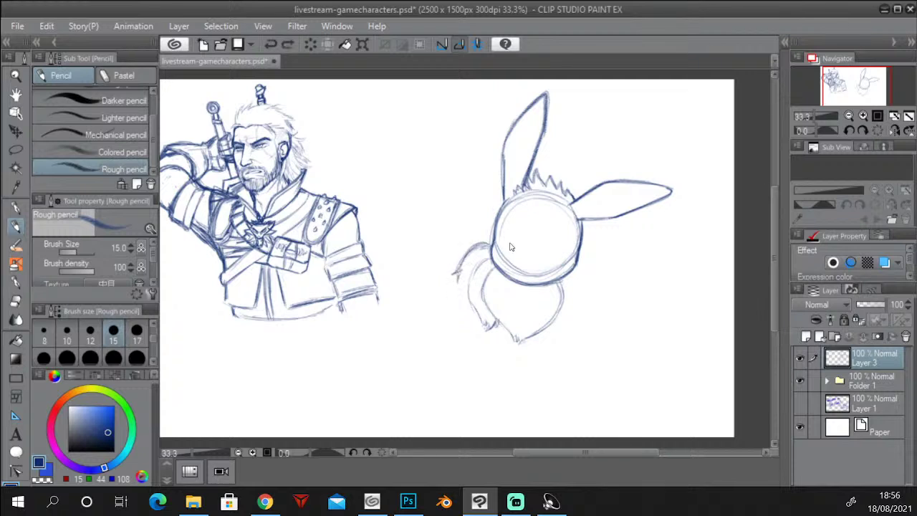
pyautogui.moveTo(488, 244)
pyautogui.mouseDown()
pyautogui.moveTo(452, 274)
pyautogui.moveTo(457, 294)
pyautogui.mouseUp()
pyautogui.hotkey('ctrl', 'z')
pyautogui.hotkey('ctrl', 'z')
pyautogui.moveTo(463, 268)
pyautogui.mouseDown()
pyautogui.moveTo(454, 277)
pyautogui.moveTo(462, 292)
pyautogui.moveTo(452, 278)
pyautogui.mouseUp()
pyautogui.hotkey('ctrl', 'z')
pyautogui.hotkey('ctrl', 'z')
pyautogui.hotkey('ctrl', 'z')
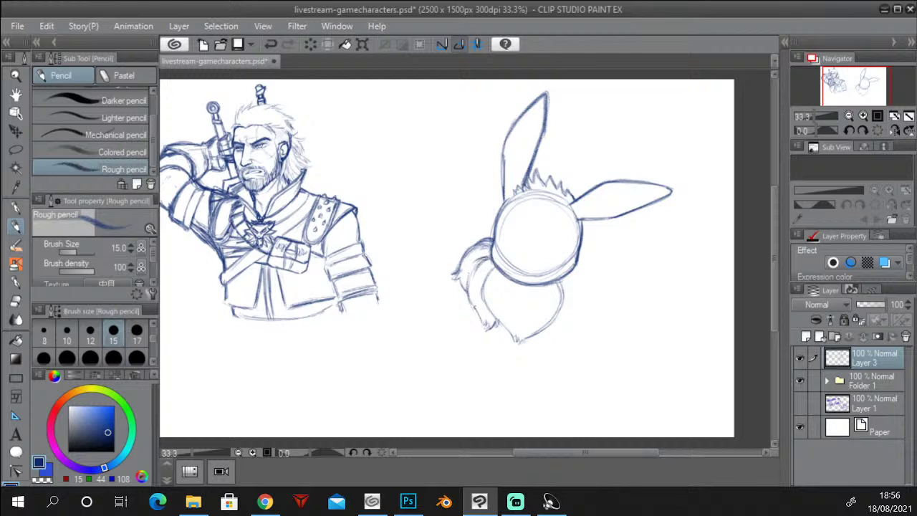
# Darken the outlines of the lower left and central fur collar lobes.
pyautogui.moveTo(470, 301); pyautogui.dragTo(492, 329)
pyautogui.moveTo(482, 290)
pyautogui.mouseDown()
pyautogui.moveTo(513, 344)
pyautogui.moveTo(530, 347)
pyautogui.moveTo(535, 336)
pyautogui.mouseUp()
pyautogui.moveTo(557, 312); pyautogui.dragTo(537, 334)
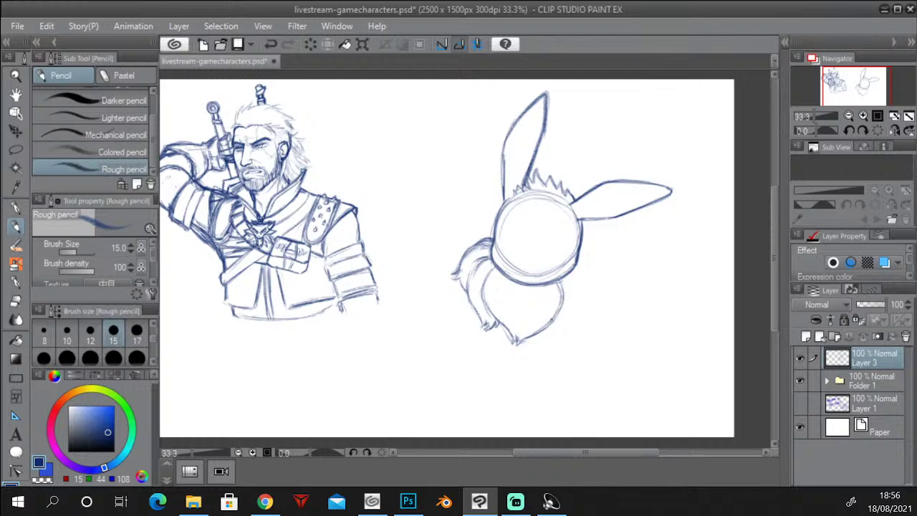
# Sketch two tufted fur collar lobes on the right side, mirroring those on the left.
pyautogui.moveTo(563, 305); pyautogui.dragTo(554, 319)
pyautogui.moveTo(573, 273); pyautogui.dragTo(588, 285)
pyautogui.moveTo(549, 329)
pyautogui.mouseDown()
pyautogui.moveTo(587, 286)
pyautogui.moveTo(569, 331)
pyautogui.moveTo(589, 296)
pyautogui.moveTo(576, 328)
pyautogui.moveTo(578, 319)
pyautogui.moveTo(593, 335)
pyautogui.moveTo(588, 285)
pyautogui.mouseUp()
pyautogui.moveTo(581, 317); pyautogui.dragTo(554, 336)
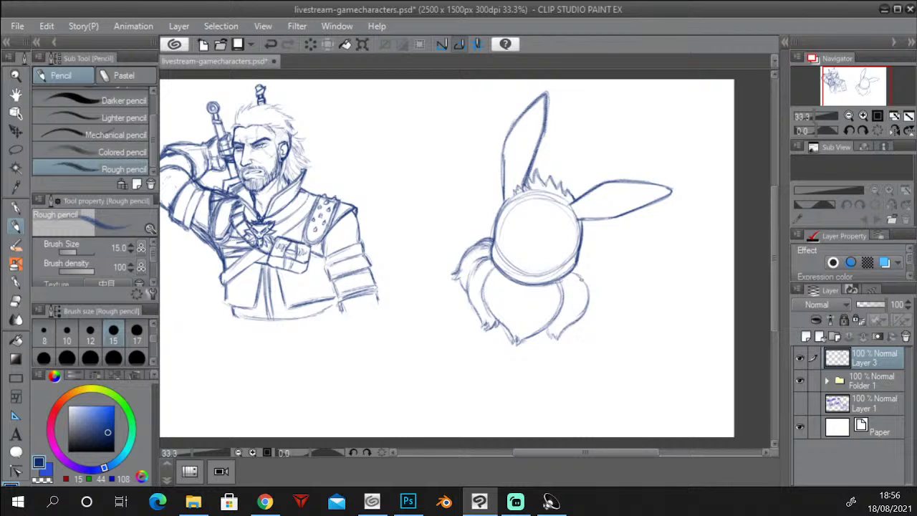
pyautogui.moveTo(579, 261)
pyautogui.mouseDown()
pyautogui.moveTo(593, 264)
pyautogui.moveTo(600, 283)
pyautogui.moveTo(585, 315)
pyautogui.moveTo(602, 299)
pyautogui.moveTo(590, 259)
pyautogui.mouseUp()
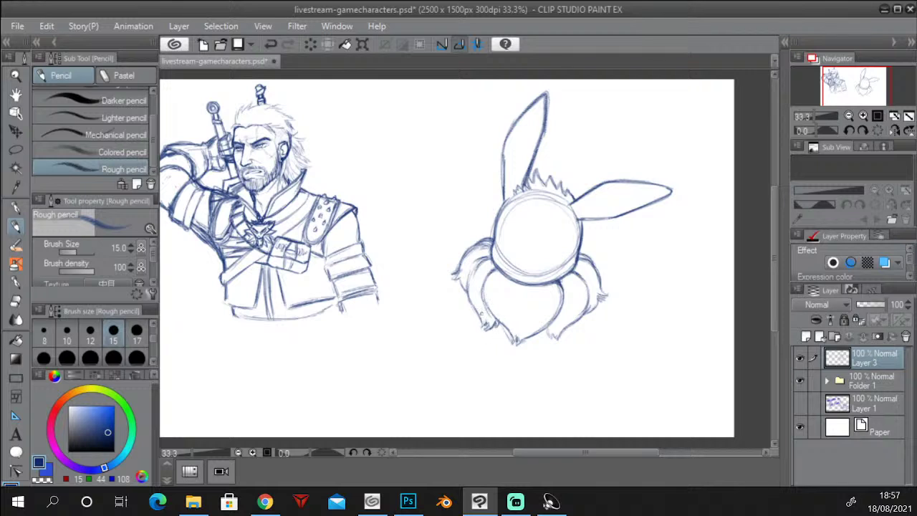
# Erase the tip of the lower left fur lobe and sketch a rounded raised front paw with toes in its place.
pyautogui.press('e')
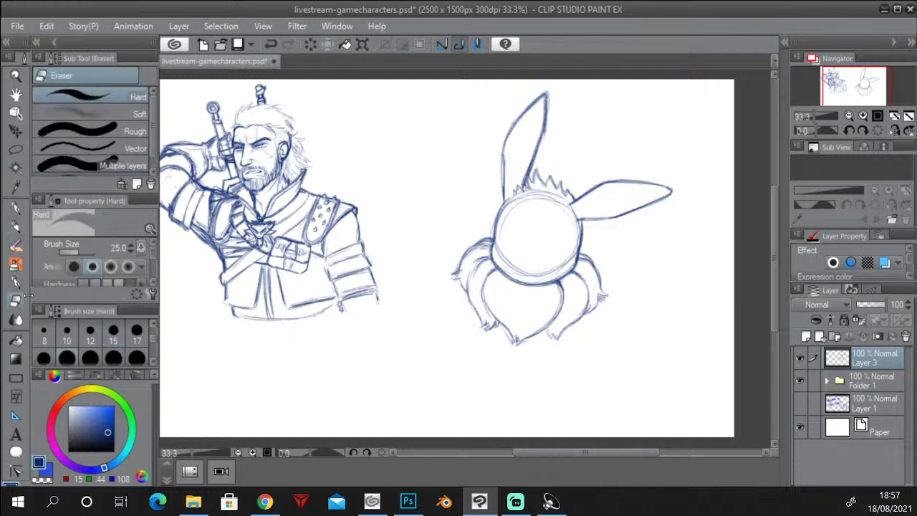
pyautogui.moveTo(498, 327); pyautogui.dragTo(480, 321)
pyautogui.press('p')
pyautogui.moveTo(482, 311)
pyautogui.mouseDown()
pyautogui.moveTo(469, 327)
pyautogui.moveTo(489, 334)
pyautogui.moveTo(496, 322)
pyautogui.moveTo(475, 309)
pyautogui.moveTo(470, 329)
pyautogui.moveTo(486, 336)
pyautogui.moveTo(499, 318)
pyautogui.mouseUp()
pyautogui.hotkey('ctrl', 'z')
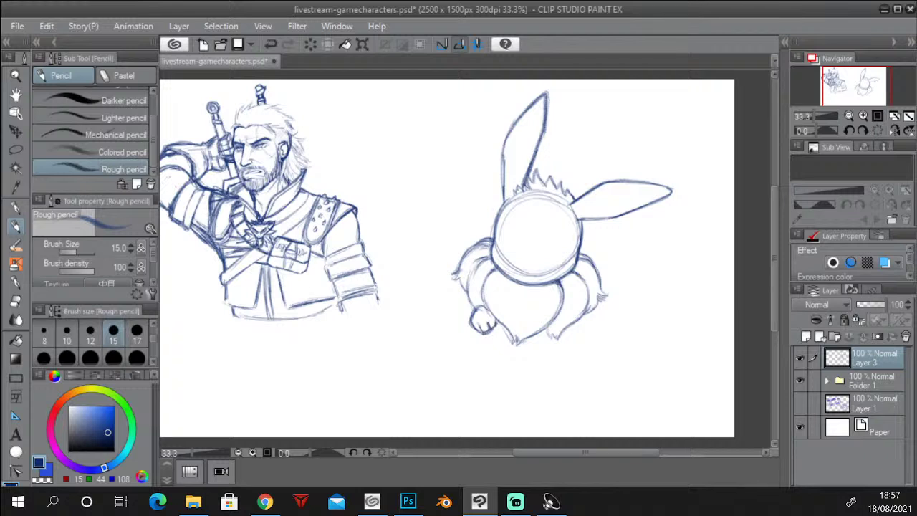
pyautogui.moveTo(479, 324)
pyautogui.mouseDown()
pyautogui.moveTo(488, 327)
pyautogui.moveTo(486, 304)
pyautogui.mouseUp()
# Sketch the rounded bend of the foreleg beneath the raised paw, darken it, and erase the overlap near the central fur tip.
pyautogui.moveTo(473, 334)
pyautogui.mouseDown()
pyautogui.moveTo(474, 345)
pyautogui.moveTo(497, 344)
pyautogui.moveTo(475, 344)
pyautogui.mouseUp()
pyautogui.moveTo(475, 337); pyautogui.dragTo(486, 348)
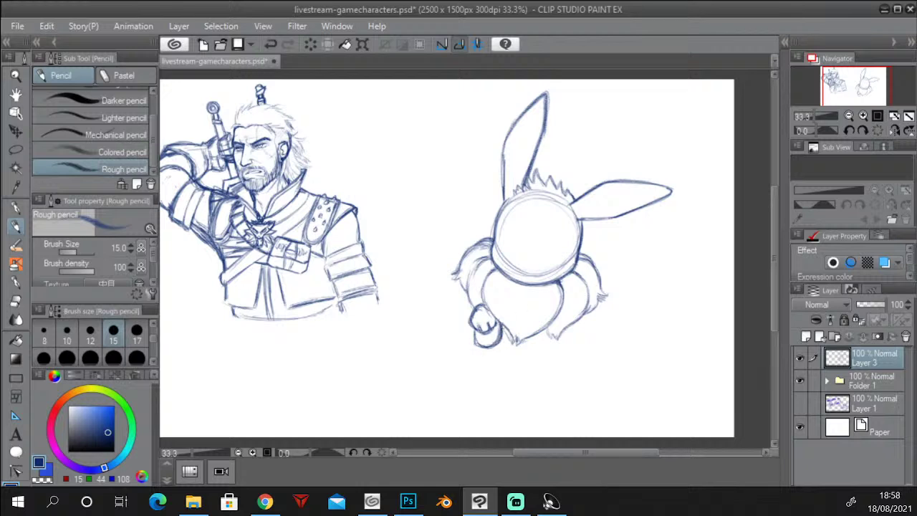
pyautogui.moveTo(501, 325); pyautogui.dragTo(494, 346)
pyautogui.moveTo(503, 337); pyautogui.dragTo(510, 343)
pyautogui.hotkey('ctrl', 'z')
pyautogui.moveTo(500, 327); pyautogui.dragTo(502, 338)
pyautogui.moveTo(483, 305); pyautogui.dragTo(491, 314)
pyautogui.moveTo(504, 328); pyautogui.dragTo(507, 337)
pyautogui.press('e')
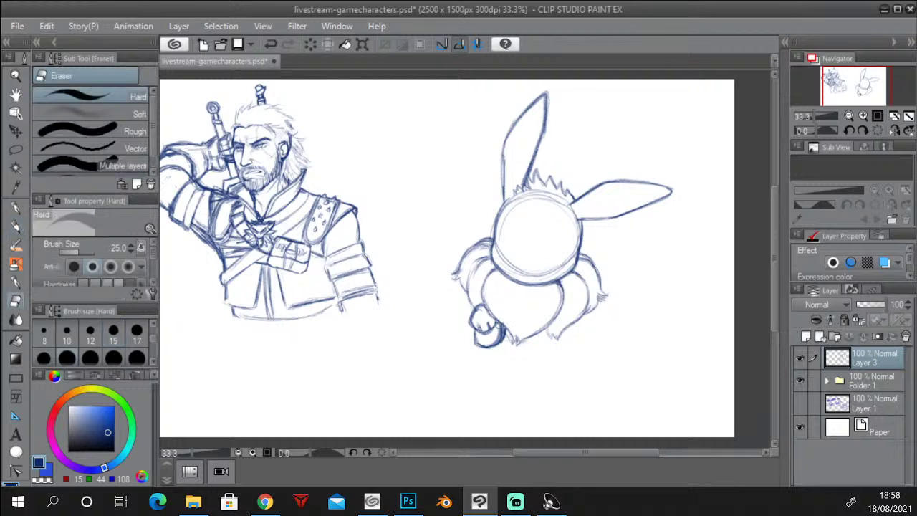
pyautogui.moveTo(502, 330)
pyautogui.mouseDown()
pyautogui.moveTo(490, 342)
pyautogui.moveTo(500, 337)
pyautogui.mouseUp()
pyautogui.press('p')
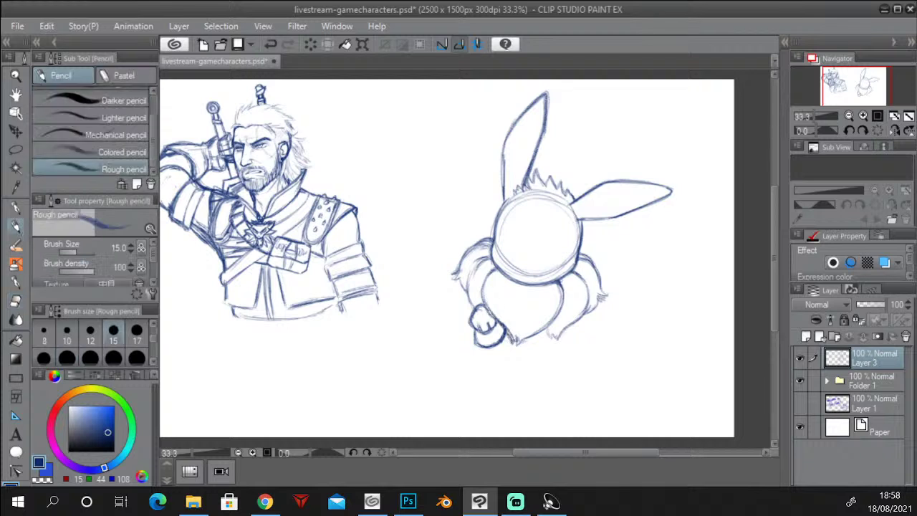
# Sketch the straight standing front leg below the central fur lobe and a short body line connecting it to the raised leg.
pyautogui.moveTo(518, 341); pyautogui.dragTo(549, 324)
pyautogui.moveTo(522, 338)
pyautogui.mouseDown()
pyautogui.moveTo(518, 384)
pyautogui.moveTo(537, 369)
pyautogui.moveTo(548, 374)
pyautogui.moveTo(539, 381)
pyautogui.moveTo(556, 336)
pyautogui.mouseUp()
pyautogui.hotkey('ctrl', 'z')
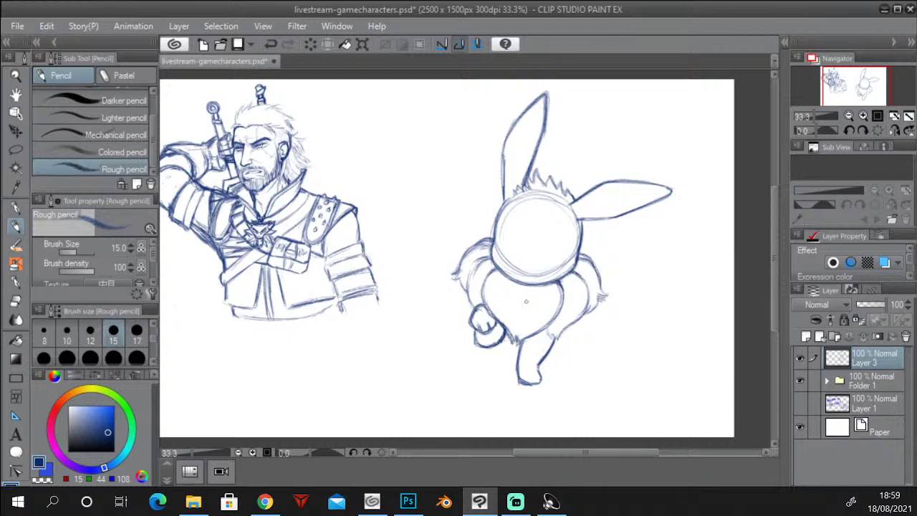
pyautogui.moveTo(502, 341); pyautogui.dragTo(520, 353)
pyautogui.moveTo(468, 317); pyautogui.dragTo(465, 326)
pyautogui.hotkey('ctrl', 'z')
pyautogui.hotkey('ctrl', 'z')
pyautogui.moveTo(473, 306)
pyautogui.mouseDown()
pyautogui.moveTo(463, 341)
pyautogui.moveTo(479, 352)
pyautogui.moveTo(462, 313)
pyautogui.moveTo(472, 305)
pyautogui.mouseUp()
pyautogui.moveTo(467, 337); pyautogui.dragTo(489, 357)
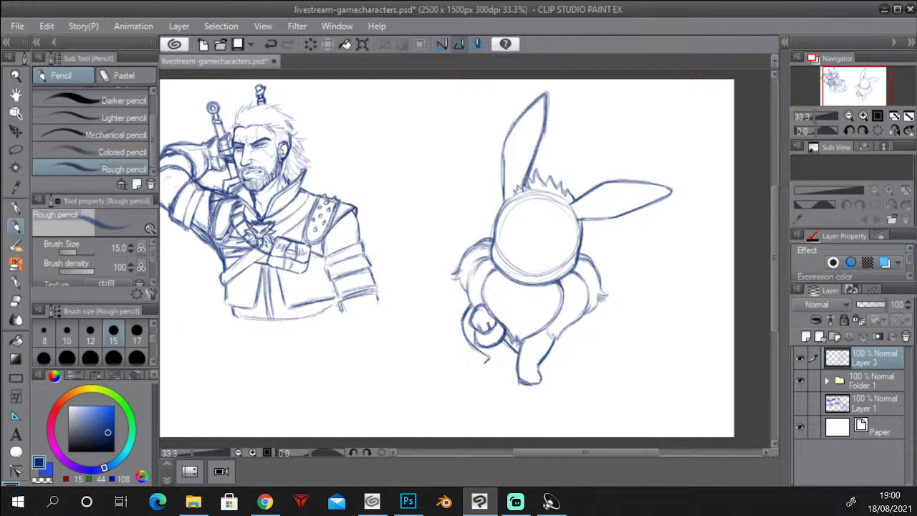
pyautogui.moveTo(486, 361)
pyautogui.mouseDown()
pyautogui.moveTo(467, 370)
pyautogui.moveTo(492, 357)
pyautogui.moveTo(469, 377)
pyautogui.mouseUp()
pyautogui.hotkey('ctrl', 'z')
pyautogui.hotkey('ctrl', 'z')
pyautogui.hotkey('ctrl', 'z')
pyautogui.hotkey('ctrl', 'z')
pyautogui.hotkey('ctrl', 'z')
pyautogui.hotkey('ctrl', 'z')
pyautogui.hotkey('ctrl', 'z')
pyautogui.hotkey('ctrl', 'z')
pyautogui.hotkey('ctrl', 'z')
pyautogui.hotkey('ctrl', 'z')
pyautogui.hotkey('ctrl', 'z')
pyautogui.hotkey('ctrl', 'z')
pyautogui.hotkey('ctrl', 'z')
pyautogui.hotkey('ctrl', 'z')
pyautogui.hotkey('ctrl', 'z')
pyautogui.hotkey('ctrl', 'z')
pyautogui.hotkey('ctrl', 'z')
pyautogui.hotkey('ctrl', 'z')
pyautogui.hotkey('ctrl', 'z')
pyautogui.hotkey('ctrl', 'z')
pyautogui.hotkey('ctrl', 'z')
# Draw the toe lines on the paw of the standing front leg.
pyautogui.moveTo(539, 369); pyautogui.dragTo(536, 383)
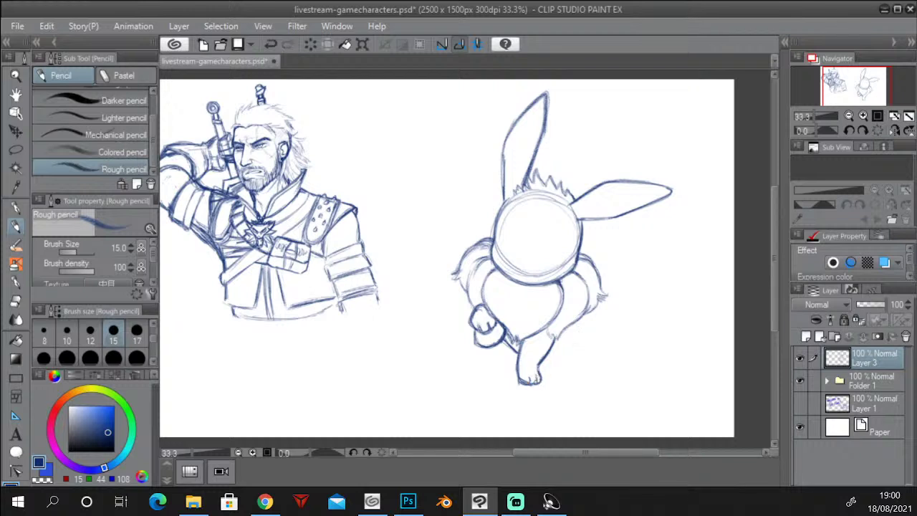
pyautogui.hotkey('ctrl', 'z')
pyautogui.moveTo(536, 374); pyautogui.dragTo(536, 382)
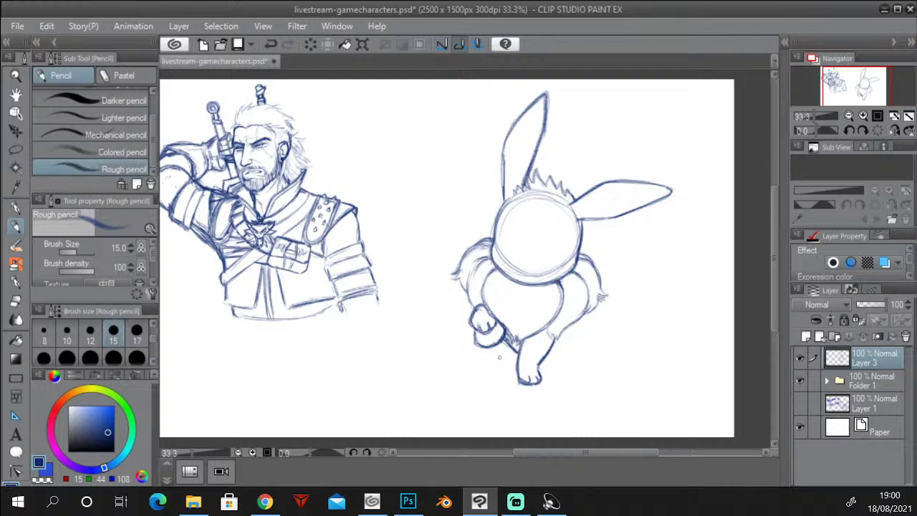
# Sketch light belly lines on both sides of the standing front leg, redoing the strokes that do not fit.
pyautogui.moveTo(495, 361); pyautogui.dragTo(504, 356)
pyautogui.hotkey('ctrl', 'z')
pyautogui.click(504, 359)
pyautogui.moveTo(500, 352)
pyautogui.mouseDown()
pyautogui.moveTo(515, 363)
pyautogui.moveTo(564, 358)
pyautogui.moveTo(537, 369)
pyautogui.moveTo(557, 359)
pyautogui.mouseUp()
pyautogui.moveTo(567, 327); pyautogui.dragTo(563, 356)
pyautogui.hotkey('ctrl', 'z')
pyautogui.hotkey('ctrl', 'z')
pyautogui.moveTo(504, 354); pyautogui.dragTo(516, 361)
# Sketch the left hind leg and foot behind the raised paw, darken its outline, and erase the stray lines at the belly.
pyautogui.moveTo(469, 314); pyautogui.dragTo(468, 336)
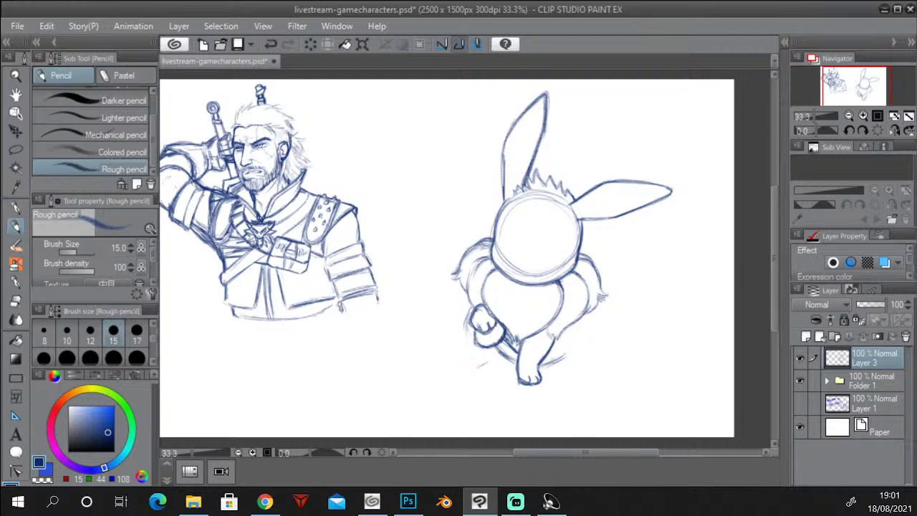
pyautogui.moveTo(473, 367)
pyautogui.mouseDown()
pyautogui.moveTo(488, 358)
pyautogui.moveTo(475, 345)
pyautogui.moveTo(473, 309)
pyautogui.moveTo(484, 353)
pyautogui.mouseUp()
pyautogui.moveTo(489, 362)
pyautogui.mouseDown()
pyautogui.moveTo(466, 334)
pyautogui.moveTo(463, 311)
pyautogui.moveTo(481, 347)
pyautogui.mouseUp()
pyautogui.moveTo(482, 313); pyautogui.dragTo(487, 318)
pyautogui.moveTo(482, 351); pyautogui.dragTo(488, 357)
pyautogui.moveTo(487, 357)
pyautogui.mouseDown()
pyautogui.moveTo(468, 372)
pyautogui.moveTo(484, 375)
pyautogui.moveTo(515, 360)
pyautogui.moveTo(470, 374)
pyautogui.mouseUp()
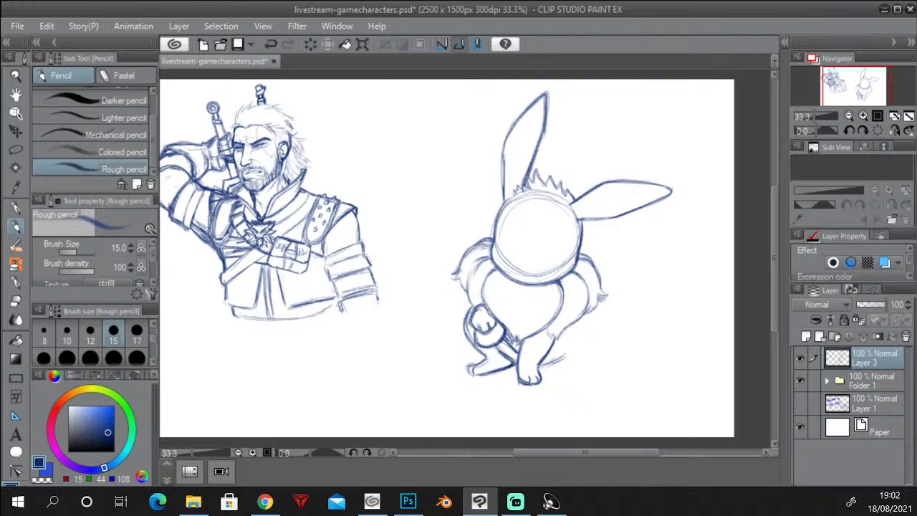
pyautogui.moveTo(467, 332)
pyautogui.mouseDown()
pyautogui.moveTo(464, 308)
pyautogui.moveTo(473, 302)
pyautogui.mouseUp()
pyautogui.click(15, 301)
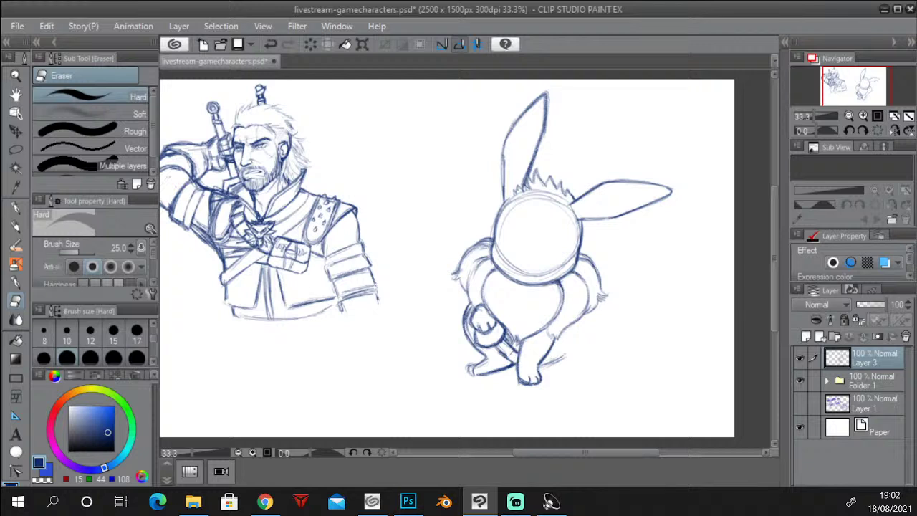
pyautogui.click(17, 226)
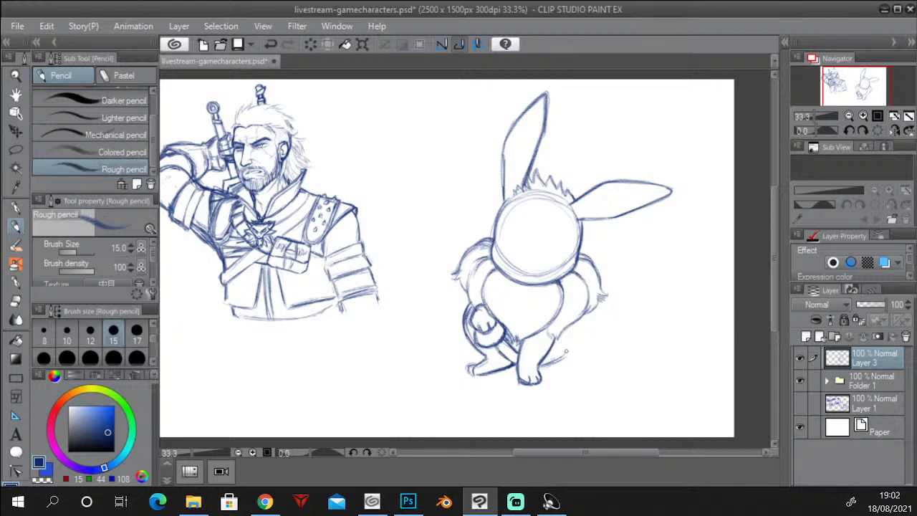
# Sketch the right hind leg with its toed paw beneath the right fur lobes, darken it, and erase the overlapping lines.
pyautogui.moveTo(567, 351); pyautogui.dragTo(592, 342)
pyautogui.moveTo(604, 308)
pyautogui.mouseDown()
pyautogui.moveTo(595, 338)
pyautogui.moveTo(568, 355)
pyautogui.moveTo(594, 340)
pyautogui.moveTo(564, 353)
pyautogui.moveTo(578, 356)
pyautogui.mouseUp()
pyautogui.moveTo(602, 298)
pyautogui.mouseDown()
pyautogui.moveTo(593, 343)
pyautogui.moveTo(575, 360)
pyautogui.mouseUp()
pyautogui.moveTo(578, 339)
pyautogui.mouseDown()
pyautogui.moveTo(564, 359)
pyautogui.moveTo(585, 357)
pyautogui.moveTo(560, 366)
pyautogui.moveTo(594, 365)
pyautogui.moveTo(592, 377)
pyautogui.moveTo(592, 349)
pyautogui.moveTo(562, 366)
pyautogui.moveTo(577, 378)
pyautogui.moveTo(597, 369)
pyautogui.moveTo(590, 357)
pyautogui.mouseUp()
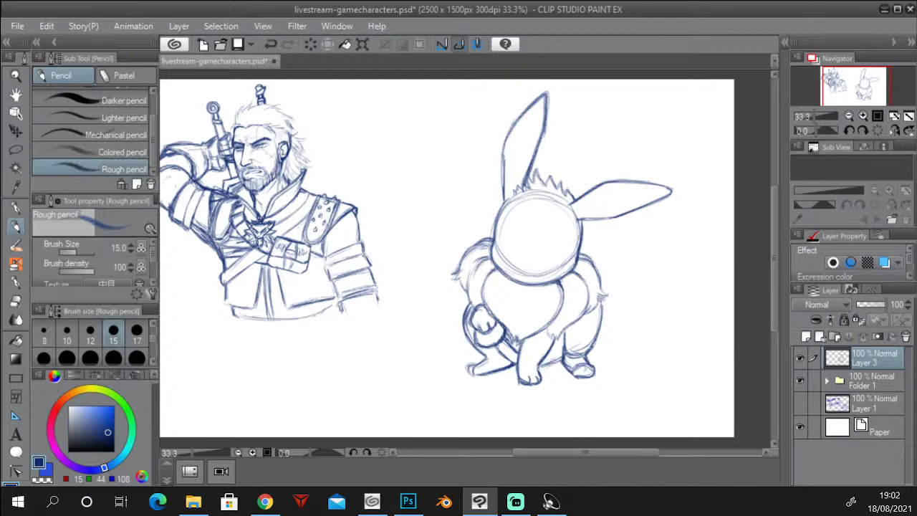
pyautogui.moveTo(582, 368)
pyautogui.mouseDown()
pyautogui.moveTo(581, 375)
pyautogui.moveTo(594, 369)
pyautogui.moveTo(593, 347)
pyautogui.mouseUp()
pyautogui.moveTo(605, 314)
pyautogui.mouseDown()
pyautogui.moveTo(593, 350)
pyautogui.moveTo(560, 360)
pyautogui.moveTo(563, 345)
pyautogui.moveTo(562, 357)
pyautogui.mouseUp()
pyautogui.click(17, 305)
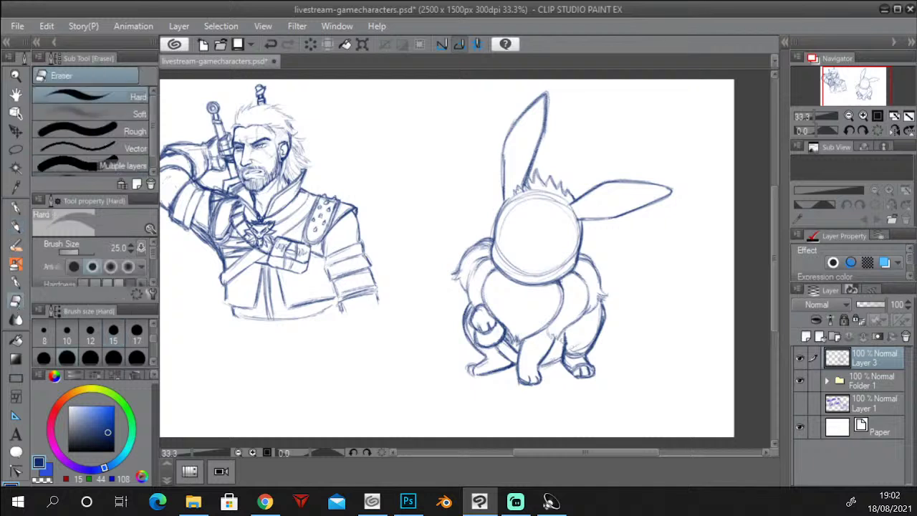
pyautogui.moveTo(563, 342); pyautogui.dragTo(579, 354)
# Lasso the creature's left hind leg and foot, free-transform the selection so its outer edge sits slightly higher, and deselect.
pyautogui.click(22, 148)
pyautogui.moveTo(507, 371)
pyautogui.mouseDown()
pyautogui.moveTo(463, 370)
pyautogui.moveTo(485, 357)
pyautogui.moveTo(461, 314)
pyautogui.moveTo(467, 303)
pyautogui.moveTo(485, 345)
pyautogui.moveTo(510, 372)
pyautogui.mouseUp()
pyautogui.click(540, 403)
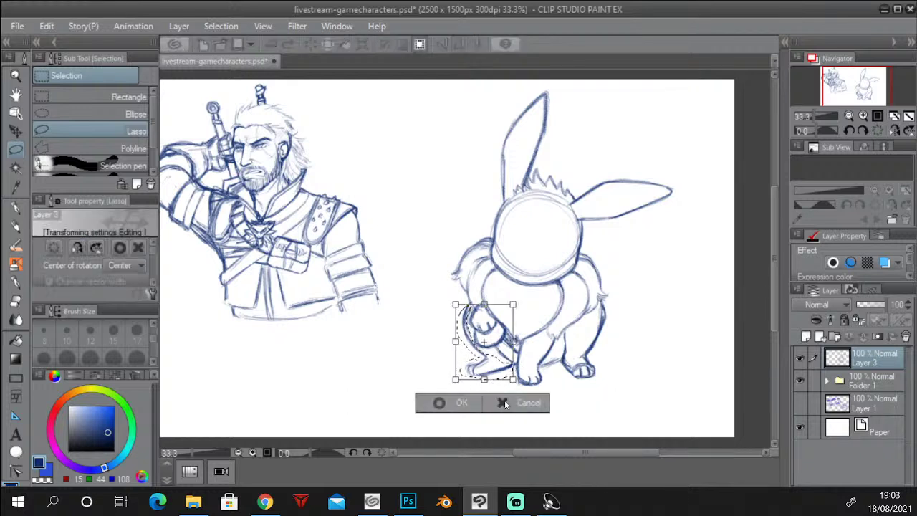
pyautogui.click(439, 403)
pyautogui.click(47, 26)
pyautogui.moveTo(72, 303)
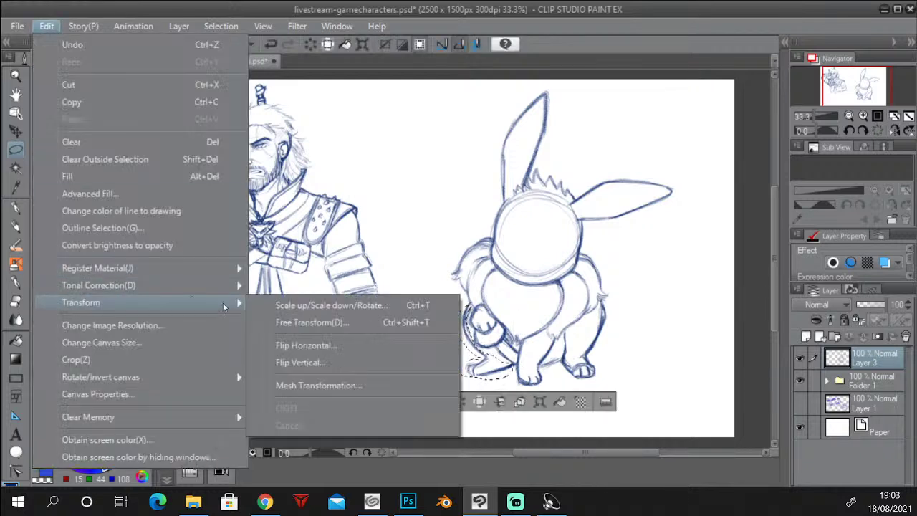
pyautogui.click(308, 322)
pyautogui.moveTo(456, 380); pyautogui.dragTo(454, 370)
pyautogui.moveTo(456, 305); pyautogui.dragTo(456, 300)
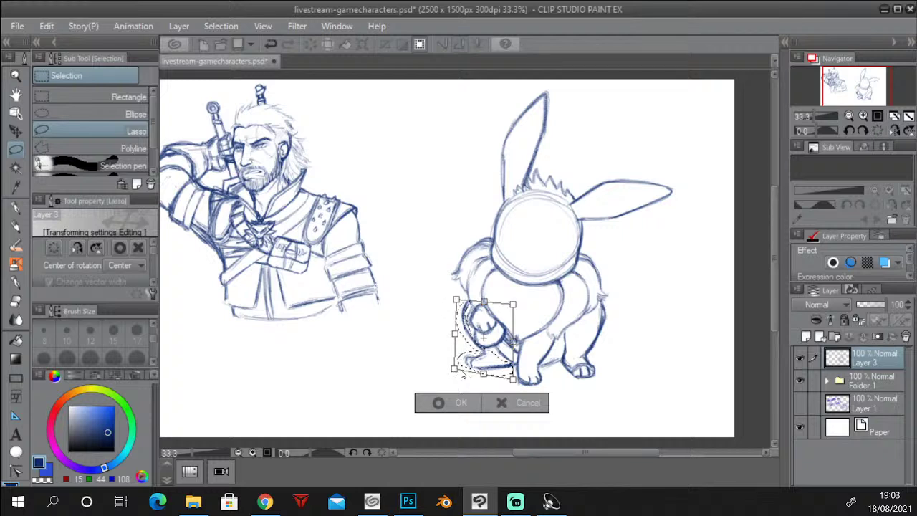
pyautogui.moveTo(455, 370); pyautogui.dragTo(454, 372)
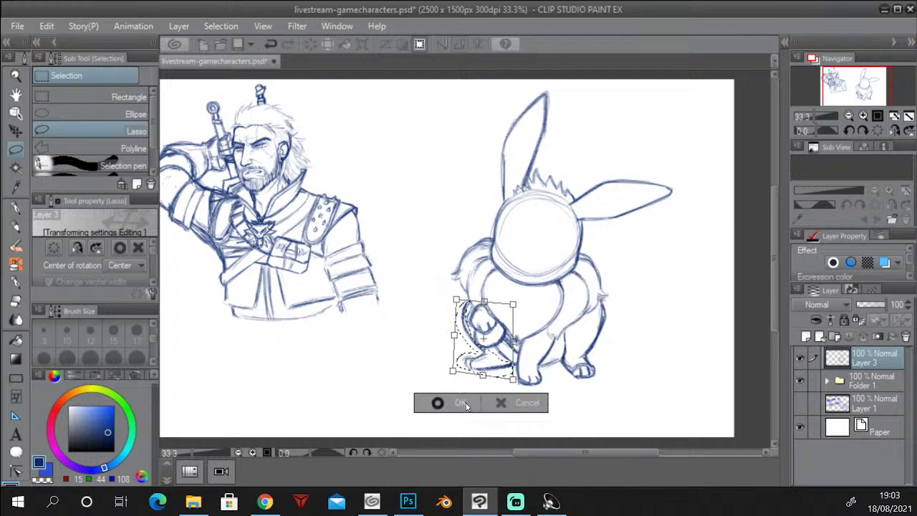
pyautogui.click(439, 402)
pyautogui.hotkey('ctrl', 'd')
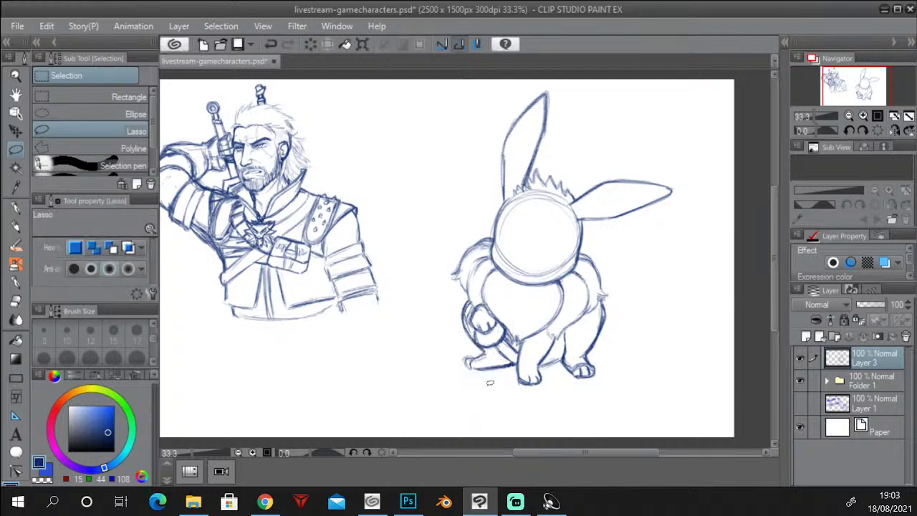
# Darken the outline of the left hind leg and foot with the Rough pencil and reinforce the lines around the raised paw.
pyautogui.click(22, 230)
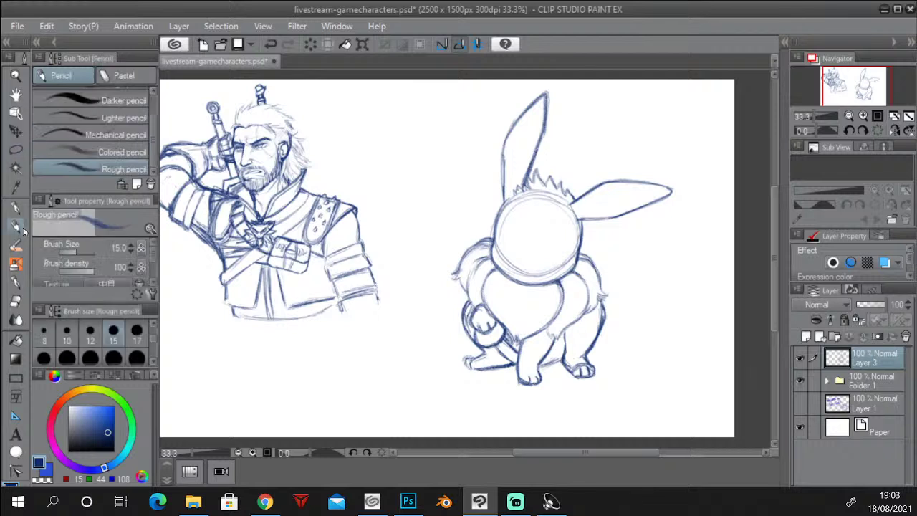
pyautogui.moveTo(470, 303)
pyautogui.mouseDown()
pyautogui.moveTo(463, 319)
pyautogui.moveTo(485, 354)
pyautogui.moveTo(464, 363)
pyautogui.moveTo(473, 354)
pyautogui.moveTo(470, 369)
pyautogui.moveTo(500, 366)
pyautogui.moveTo(483, 368)
pyautogui.mouseUp()
pyautogui.moveTo(485, 368); pyautogui.dragTo(494, 367)
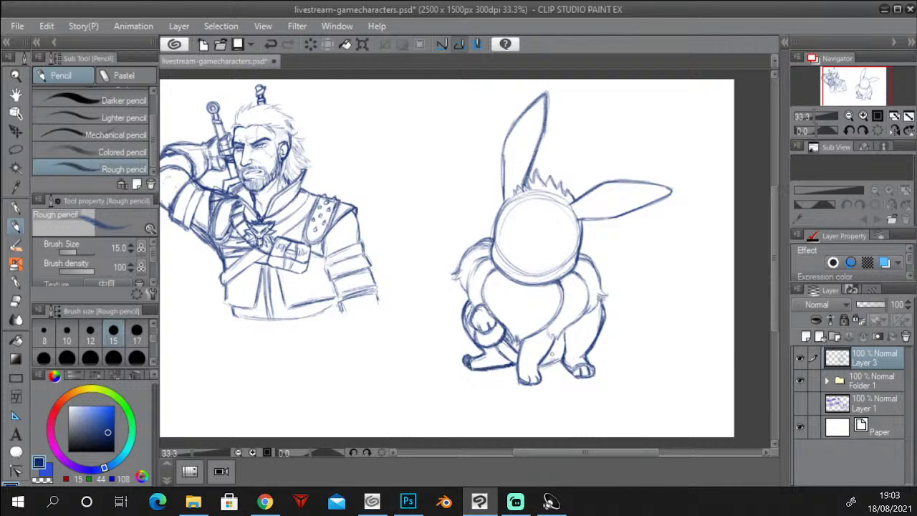
pyautogui.moveTo(484, 302); pyautogui.dragTo(469, 332)
pyautogui.moveTo(489, 368); pyautogui.dragTo(496, 366)
pyautogui.moveTo(476, 327); pyautogui.dragTo(490, 346)
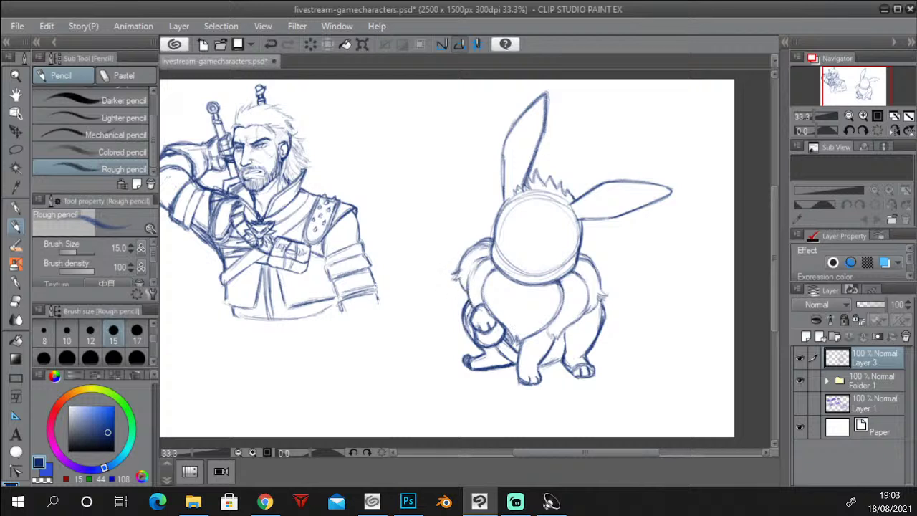
# Strengthen the fur collar's outer tufts on both sides and the belly line between the standing front leg and right hind leg.
pyautogui.moveTo(473, 245); pyautogui.dragTo(460, 260)
pyautogui.moveTo(596, 266)
pyautogui.mouseDown()
pyautogui.moveTo(608, 293)
pyautogui.moveTo(589, 312)
pyautogui.mouseUp()
pyautogui.moveTo(563, 354); pyautogui.dragTo(543, 369)
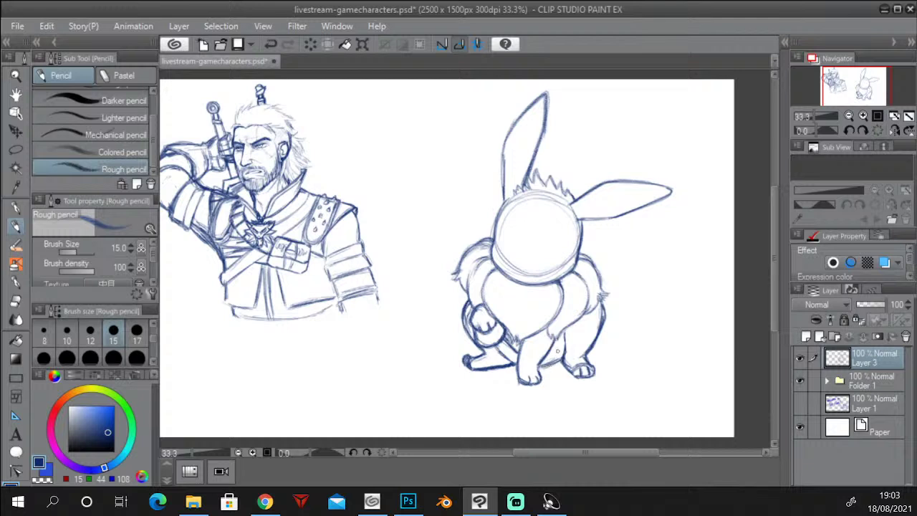
# Draw the inner ear contour inside the sideways-pointing right ear, with short fur strokes at its base.
pyautogui.moveTo(576, 207)
pyautogui.mouseDown()
pyautogui.moveTo(595, 194)
pyautogui.moveTo(660, 190)
pyautogui.moveTo(602, 189)
pyautogui.mouseUp()
pyautogui.moveTo(589, 201)
pyautogui.mouseDown()
pyautogui.moveTo(607, 186)
pyautogui.moveTo(588, 208)
pyautogui.mouseUp()
pyautogui.moveTo(589, 209)
pyautogui.mouseDown()
pyautogui.moveTo(582, 213)
pyautogui.moveTo(666, 190)
pyautogui.mouseUp()
pyautogui.moveTo(667, 191); pyautogui.dragTo(649, 198)
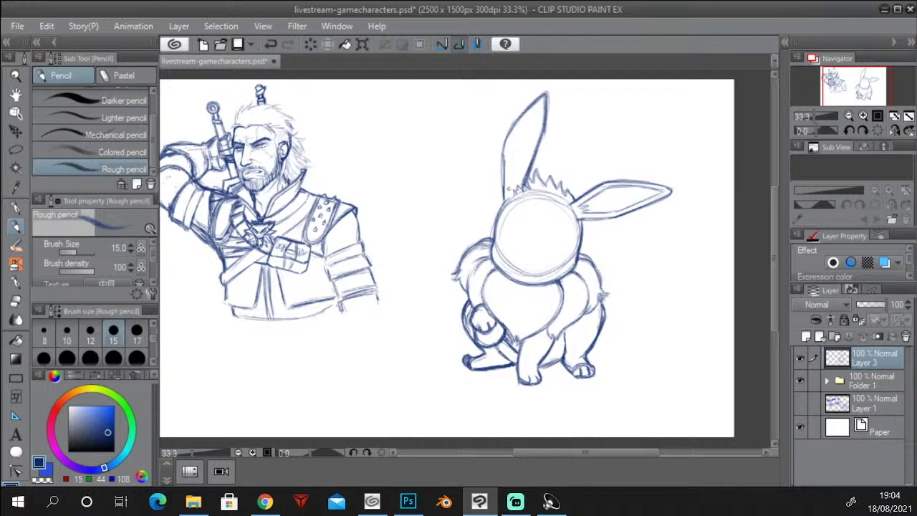
# Draw the inner ear contour inside the upright ear, following both edges up to the tip.
pyautogui.moveTo(509, 192)
pyautogui.mouseDown()
pyautogui.moveTo(507, 149)
pyautogui.moveTo(540, 106)
pyautogui.moveTo(516, 181)
pyautogui.moveTo(522, 176)
pyautogui.mouseUp()
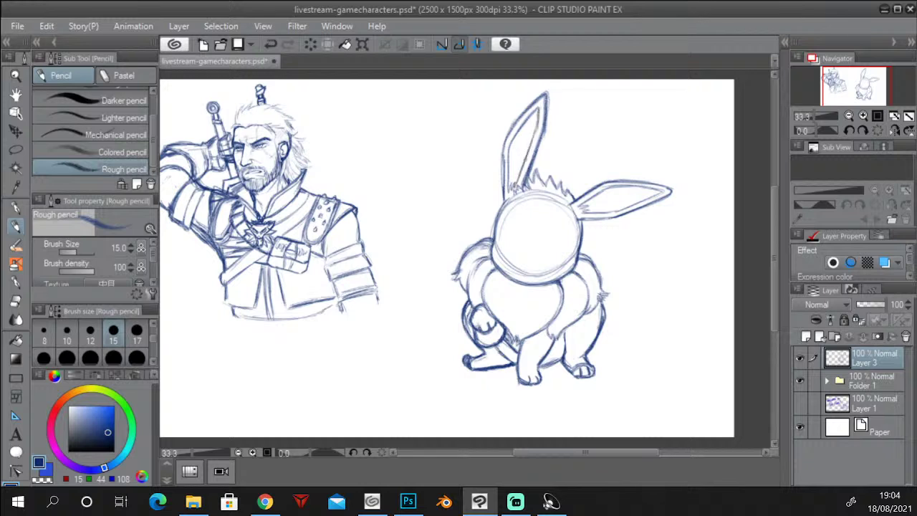
pyautogui.moveTo(536, 136); pyautogui.dragTo(527, 159)
pyautogui.moveTo(541, 118)
pyautogui.mouseDown()
pyautogui.moveTo(535, 137)
pyautogui.moveTo(537, 119)
pyautogui.mouseUp()
pyautogui.moveTo(542, 104); pyautogui.dragTo(532, 114)
# Sketch a separate upright paw to the left of the head, with toe pads, a heart-shaped main pad and rounded toe tips.
pyautogui.moveTo(445, 227)
pyautogui.mouseDown()
pyautogui.moveTo(437, 185)
pyautogui.moveTo(442, 163)
pyautogui.moveTo(457, 158)
pyautogui.moveTo(438, 208)
pyautogui.moveTo(445, 226)
pyautogui.mouseUp()
pyautogui.moveTo(442, 160)
pyautogui.mouseDown()
pyautogui.moveTo(466, 172)
pyautogui.moveTo(473, 216)
pyautogui.moveTo(452, 156)
pyautogui.mouseUp()
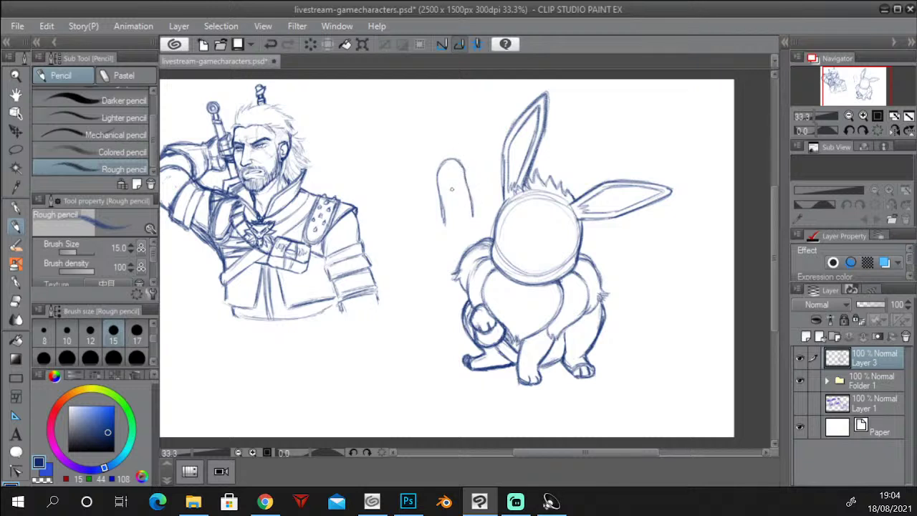
pyautogui.moveTo(452, 189)
pyautogui.mouseDown()
pyautogui.moveTo(463, 180)
pyautogui.moveTo(454, 190)
pyautogui.moveTo(460, 178)
pyautogui.moveTo(442, 179)
pyautogui.moveTo(447, 165)
pyautogui.moveTo(471, 197)
pyautogui.moveTo(469, 181)
pyautogui.mouseUp()
pyautogui.press('e')
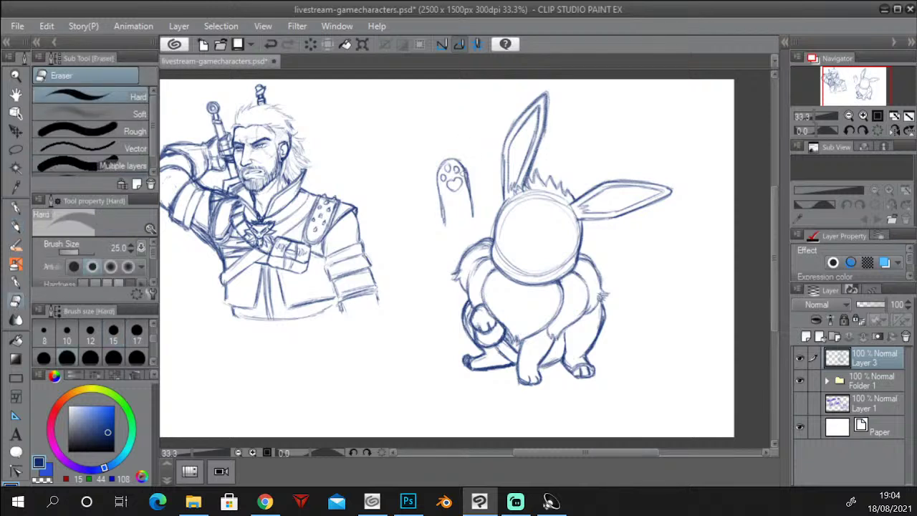
pyautogui.click(20, 227)
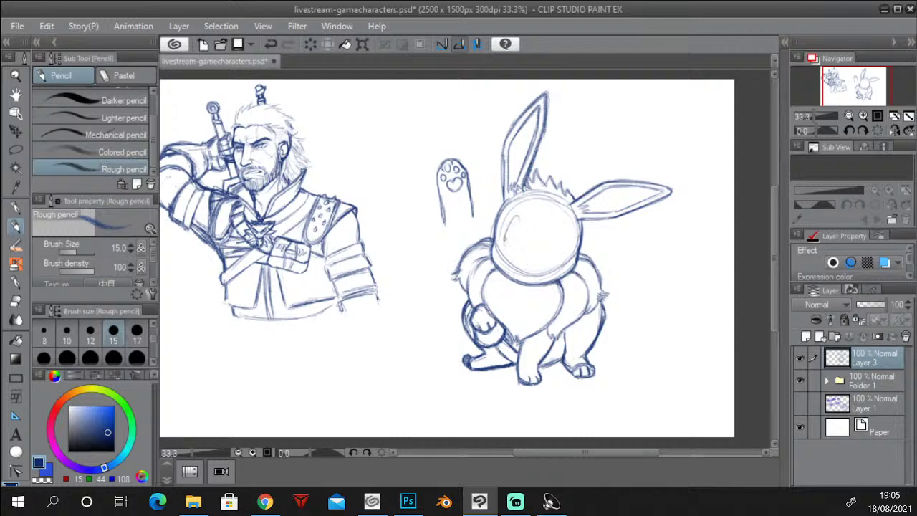
# Draw two tall oval eyes with small brow marks and a small nose between them inside the head circle.
pyautogui.moveTo(518, 216)
pyautogui.mouseDown()
pyautogui.moveTo(506, 239)
pyautogui.moveTo(507, 248)
pyautogui.moveTo(515, 244)
pyautogui.mouseUp()
pyautogui.moveTo(517, 213)
pyautogui.mouseDown()
pyautogui.moveTo(506, 238)
pyautogui.moveTo(519, 215)
pyautogui.moveTo(522, 239)
pyautogui.moveTo(511, 248)
pyautogui.moveTo(522, 235)
pyautogui.moveTo(521, 220)
pyautogui.moveTo(517, 247)
pyautogui.moveTo(505, 246)
pyautogui.moveTo(512, 214)
pyautogui.moveTo(507, 228)
pyautogui.moveTo(562, 225)
pyautogui.moveTo(566, 235)
pyautogui.moveTo(550, 252)
pyautogui.moveTo(557, 255)
pyautogui.moveTo(553, 234)
pyautogui.mouseUp()
pyautogui.moveTo(555, 230)
pyautogui.mouseDown()
pyautogui.moveTo(568, 223)
pyautogui.moveTo(563, 256)
pyautogui.moveTo(567, 225)
pyautogui.moveTo(554, 229)
pyautogui.moveTo(567, 251)
pyautogui.mouseUp()
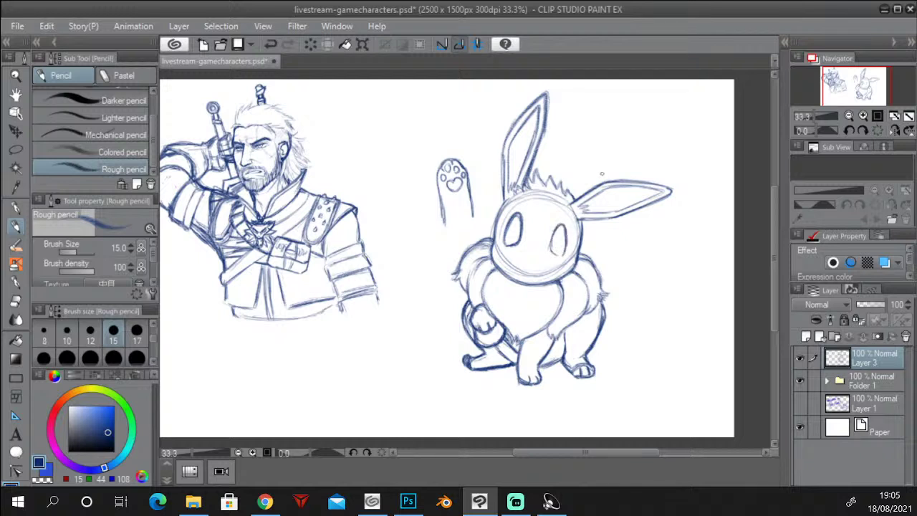
pyautogui.moveTo(562, 224)
pyautogui.mouseDown()
pyautogui.moveTo(550, 241)
pyautogui.moveTo(565, 223)
pyautogui.moveTo(567, 231)
pyautogui.moveTo(564, 222)
pyautogui.moveTo(563, 255)
pyautogui.moveTo(551, 250)
pyautogui.mouseUp()
pyautogui.moveTo(520, 218); pyautogui.dragTo(518, 240)
pyautogui.moveTo(527, 247); pyautogui.dragTo(534, 252)
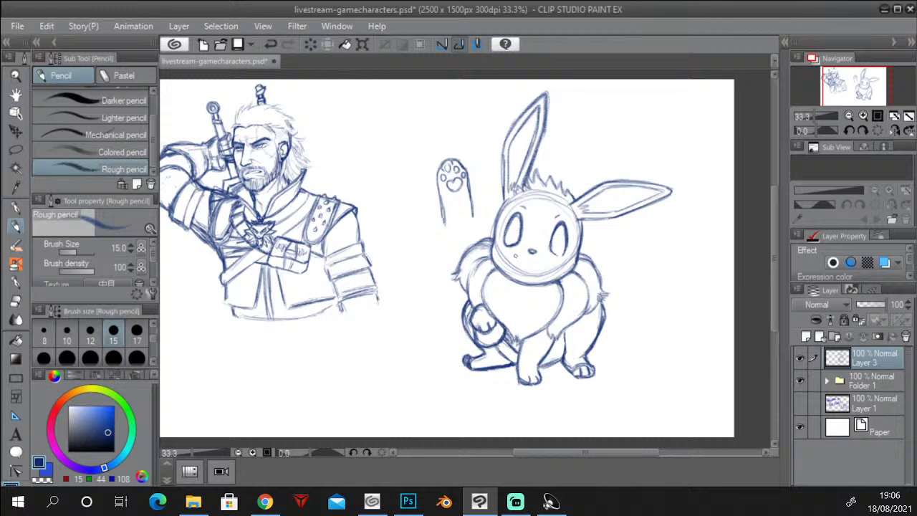
# Draw a curved smile on the Eevee's face and erase the construction lines around its chin.
pyautogui.moveTo(512, 256); pyautogui.dragTo(550, 260)
pyautogui.press('e')
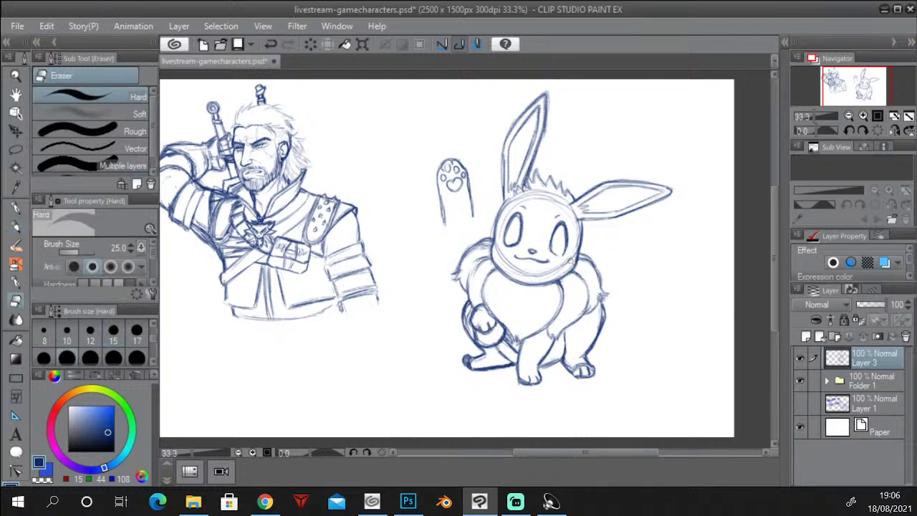
pyautogui.moveTo(544, 276)
pyautogui.mouseDown()
pyautogui.moveTo(565, 263)
pyautogui.moveTo(524, 277)
pyautogui.moveTo(499, 251)
pyautogui.moveTo(527, 275)
pyautogui.mouseUp()
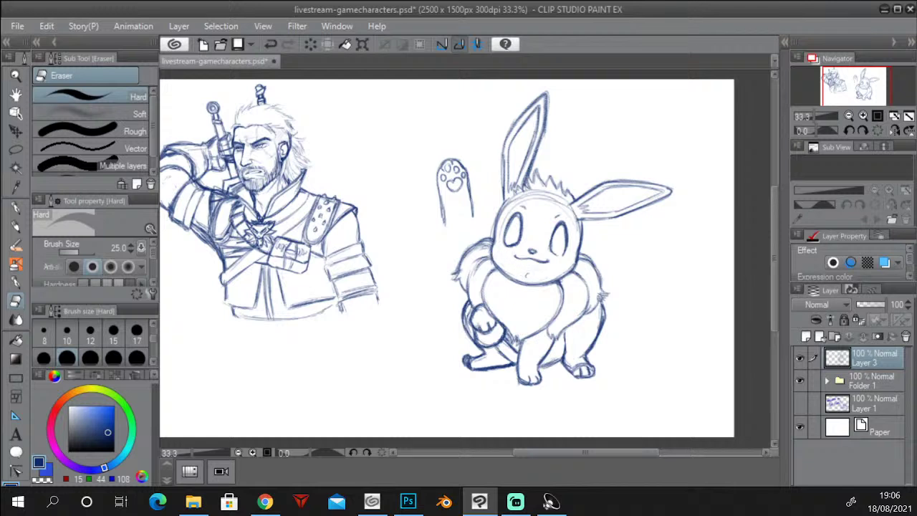
# Sketch the Eevee's open mouth under the smile and shade the inside of both eyes with the rough pencil.
pyautogui.click(20, 226)
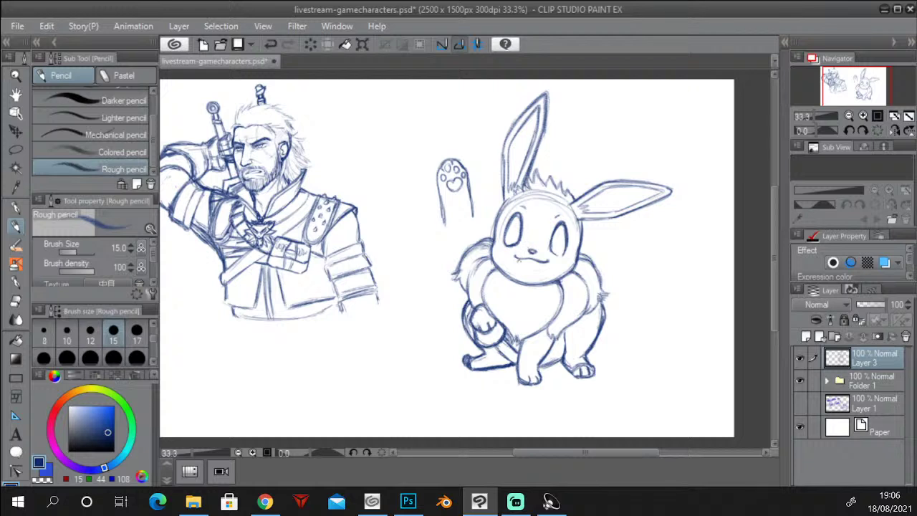
pyautogui.moveTo(519, 259)
pyautogui.mouseDown()
pyautogui.moveTo(527, 273)
pyautogui.moveTo(541, 263)
pyautogui.moveTo(525, 277)
pyautogui.moveTo(522, 266)
pyautogui.moveTo(541, 267)
pyautogui.moveTo(521, 266)
pyautogui.moveTo(538, 270)
pyautogui.moveTo(523, 270)
pyautogui.moveTo(562, 255)
pyautogui.mouseUp()
pyautogui.moveTo(509, 227)
pyautogui.mouseDown()
pyautogui.moveTo(513, 239)
pyautogui.moveTo(514, 224)
pyautogui.mouseUp()
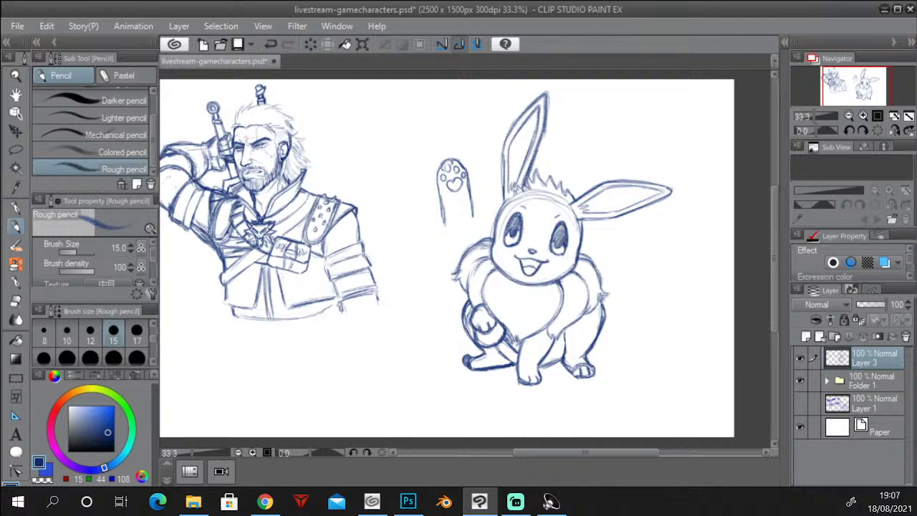
# Refine the Eevee's eyes by erasing highlights out of the shading and touching up the dark areas with the rough pencil.
pyautogui.click(18, 301)
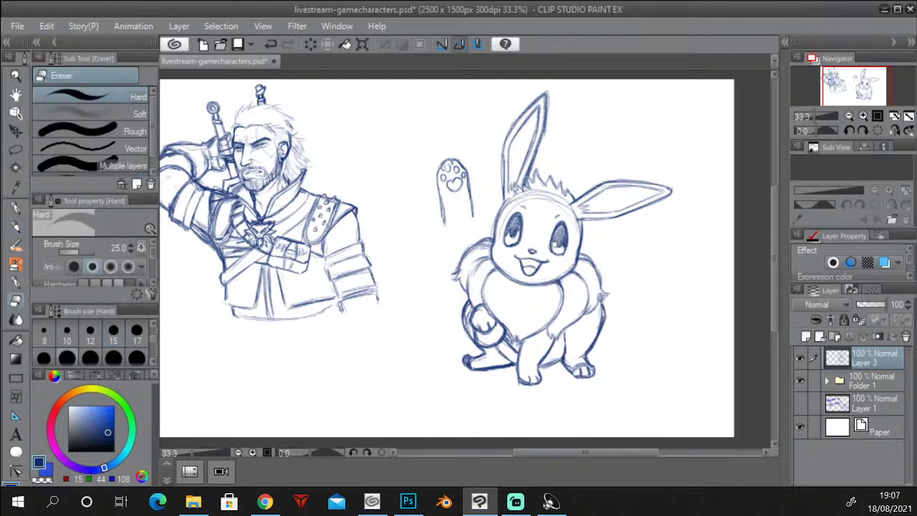
pyautogui.click(17, 227)
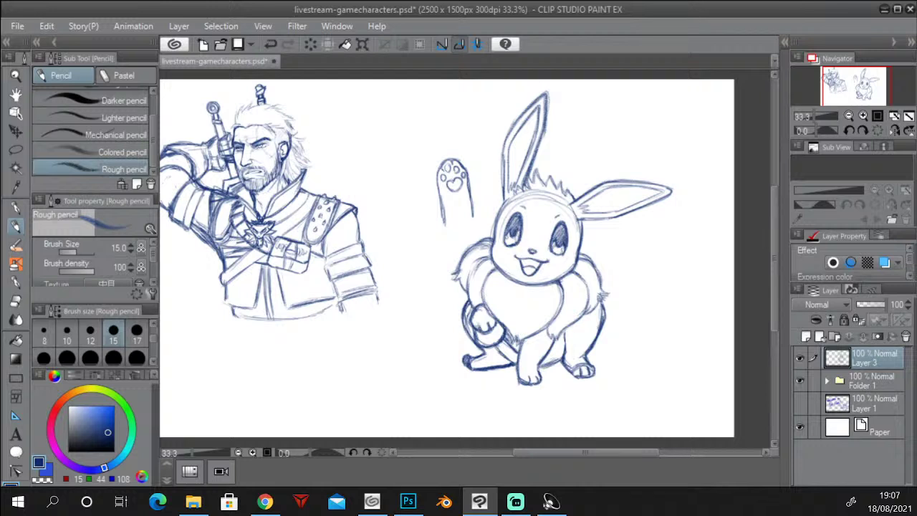
pyautogui.click(20, 299)
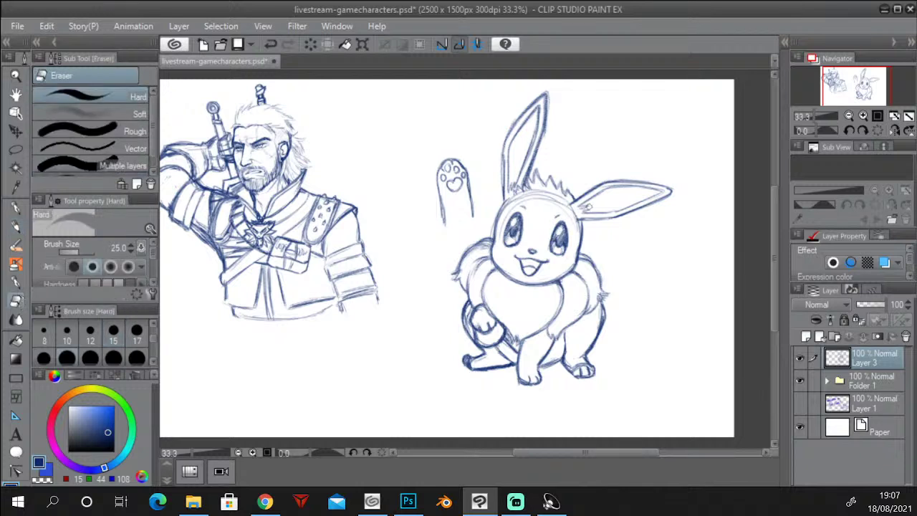
pyautogui.click(26, 226)
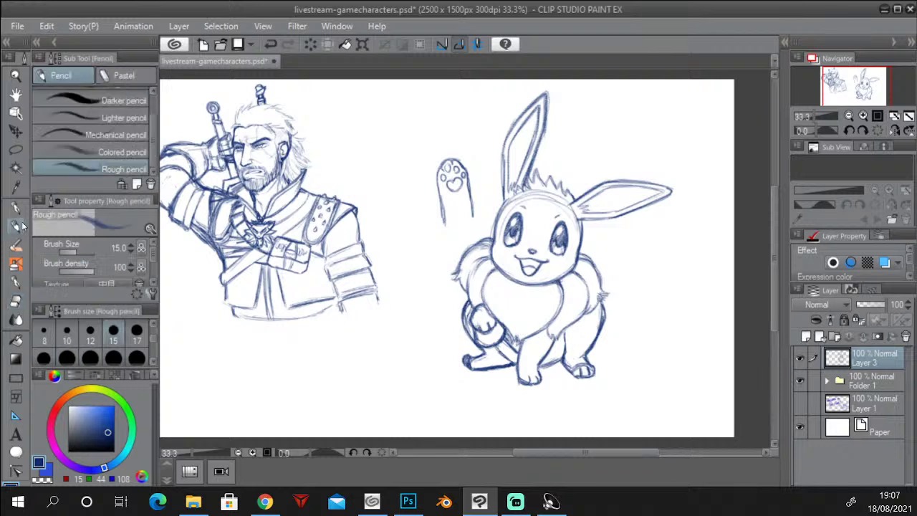
pyautogui.click(23, 299)
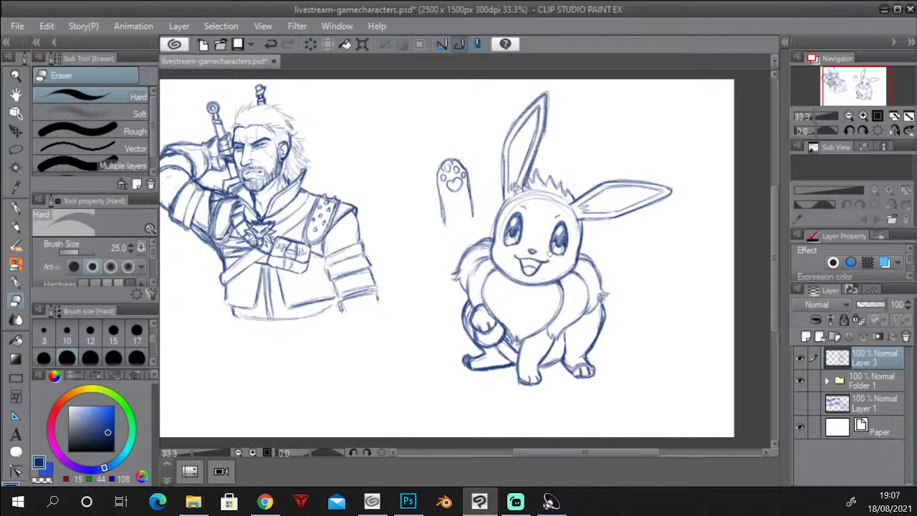
pyautogui.press('p')
pyautogui.moveTo(505, 244); pyautogui.dragTo(566, 259)
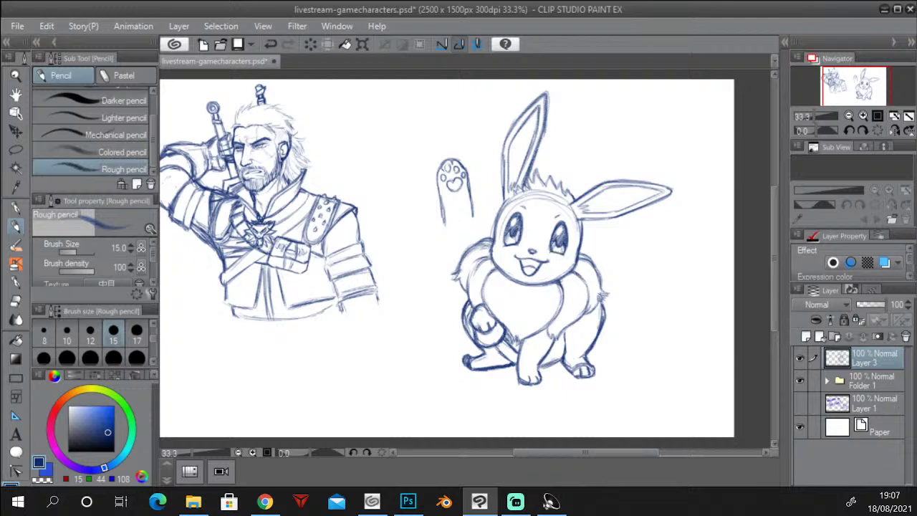
# Add small cheek marks, strengthen the upright ear's outer edge and draw light fur strokes across the Eevee's chest ruff.
pyautogui.moveTo(501, 244); pyautogui.dragTo(495, 251)
pyautogui.moveTo(572, 257); pyautogui.dragTo(569, 260)
pyautogui.moveTo(503, 149); pyautogui.dragTo(504, 188)
pyautogui.moveTo(513, 280)
pyautogui.mouseDown()
pyautogui.moveTo(502, 294)
pyautogui.moveTo(547, 297)
pyautogui.moveTo(498, 314)
pyautogui.moveTo(488, 297)
pyautogui.moveTo(500, 312)
pyautogui.moveTo(542, 314)
pyautogui.mouseUp()
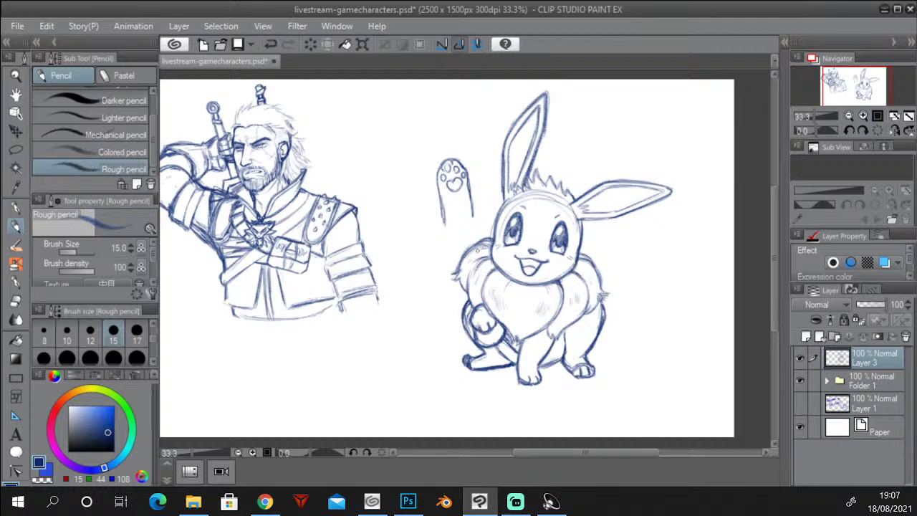
# Draw the Eevee's bushy tail behind its body, clean up its outer curve and add fur strokes near the tip.
pyautogui.moveTo(587, 257)
pyautogui.mouseDown()
pyautogui.moveTo(632, 248)
pyautogui.moveTo(643, 222)
pyautogui.moveTo(653, 293)
pyautogui.mouseUp()
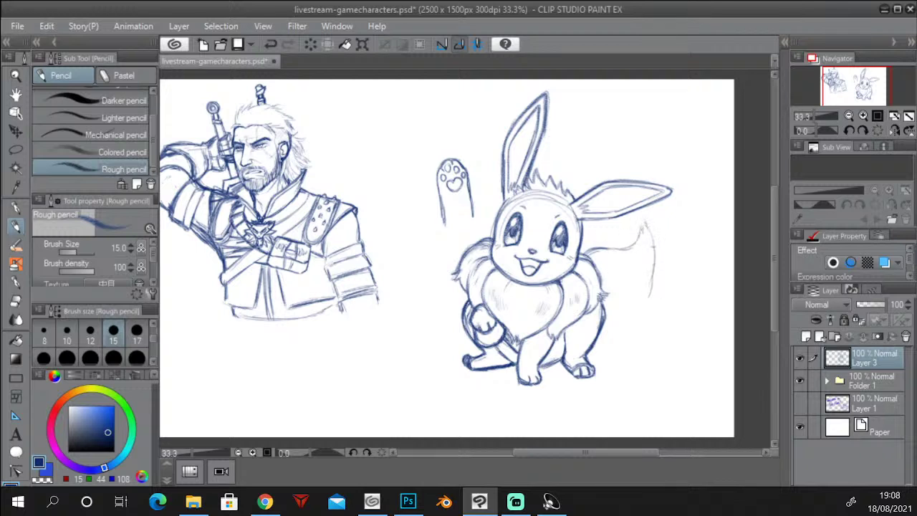
pyautogui.moveTo(655, 252)
pyautogui.mouseDown()
pyautogui.moveTo(649, 307)
pyautogui.moveTo(603, 330)
pyautogui.moveTo(635, 324)
pyautogui.moveTo(653, 274)
pyautogui.mouseUp()
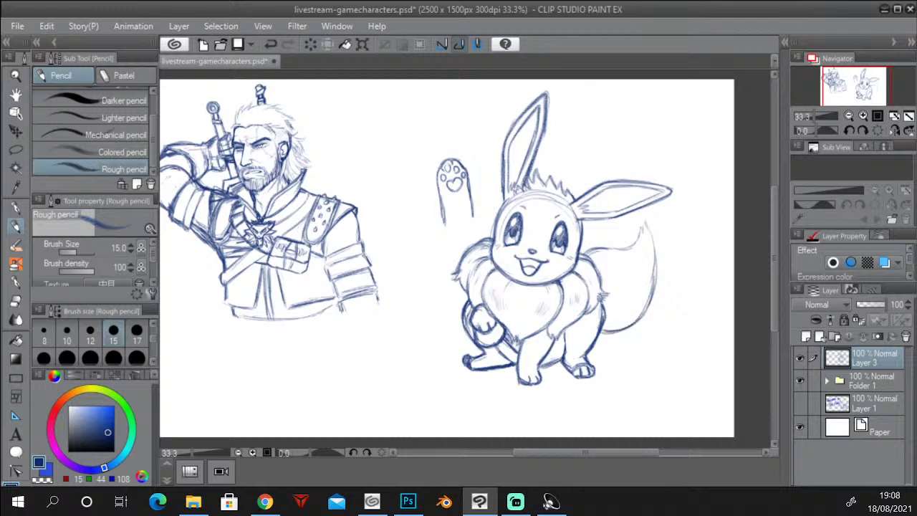
pyautogui.moveTo(651, 232)
pyautogui.mouseDown()
pyautogui.moveTo(655, 287)
pyautogui.moveTo(631, 322)
pyautogui.mouseUp()
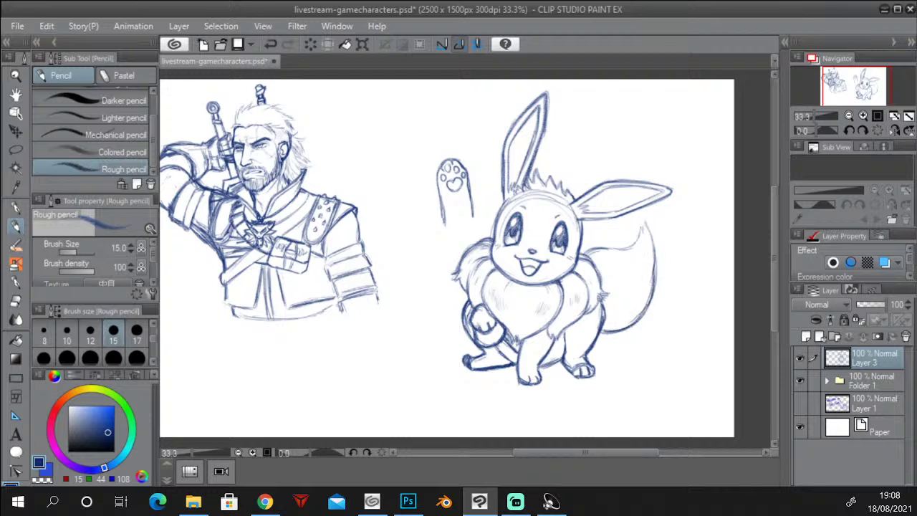
pyautogui.press('e')
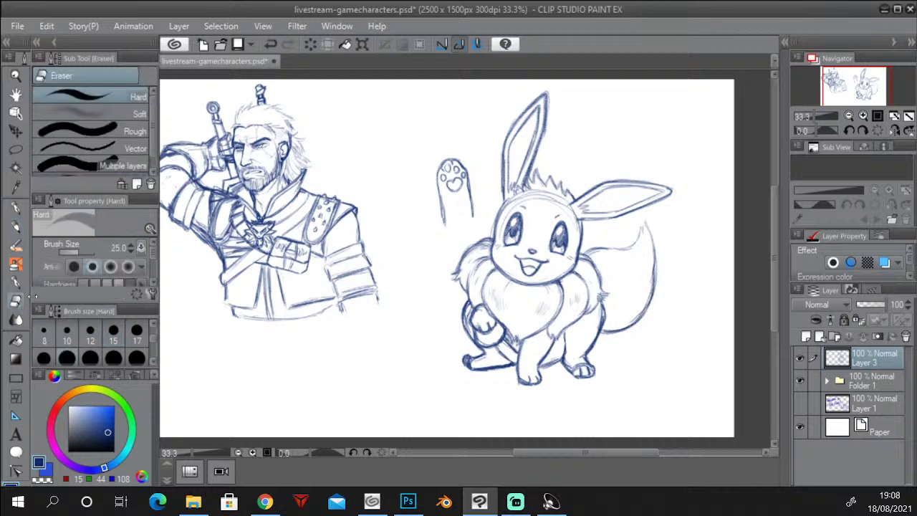
pyautogui.moveTo(649, 275); pyautogui.dragTo(629, 322)
pyautogui.click(17, 227)
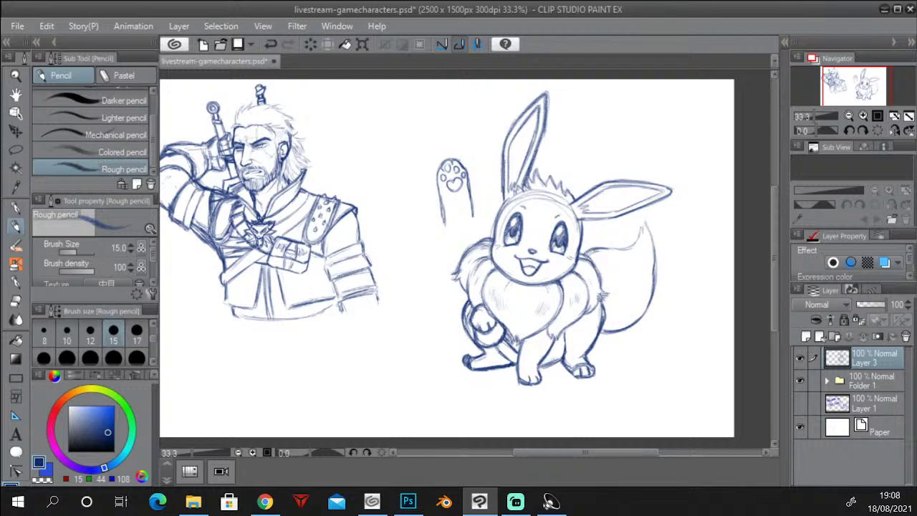
pyautogui.moveTo(583, 254)
pyautogui.mouseDown()
pyautogui.moveTo(634, 246)
pyautogui.moveTo(643, 217)
pyautogui.moveTo(656, 267)
pyautogui.moveTo(638, 321)
pyautogui.mouseUp()
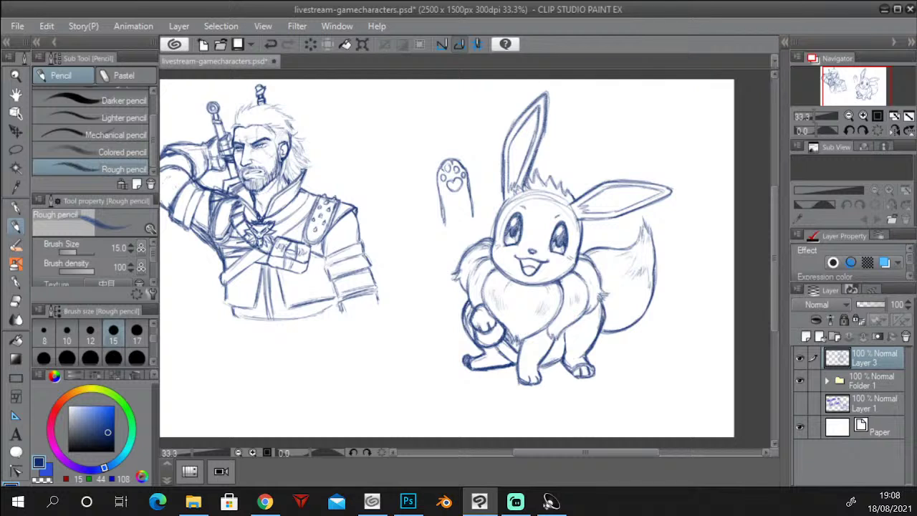
# Shade the inside of the Eevee's upright ear with dense rough pencil strokes.
pyautogui.moveTo(509, 145)
pyautogui.mouseDown()
pyautogui.moveTo(510, 188)
pyautogui.moveTo(519, 188)
pyautogui.moveTo(511, 185)
pyautogui.mouseUp()
pyautogui.moveTo(515, 173); pyautogui.dragTo(511, 190)
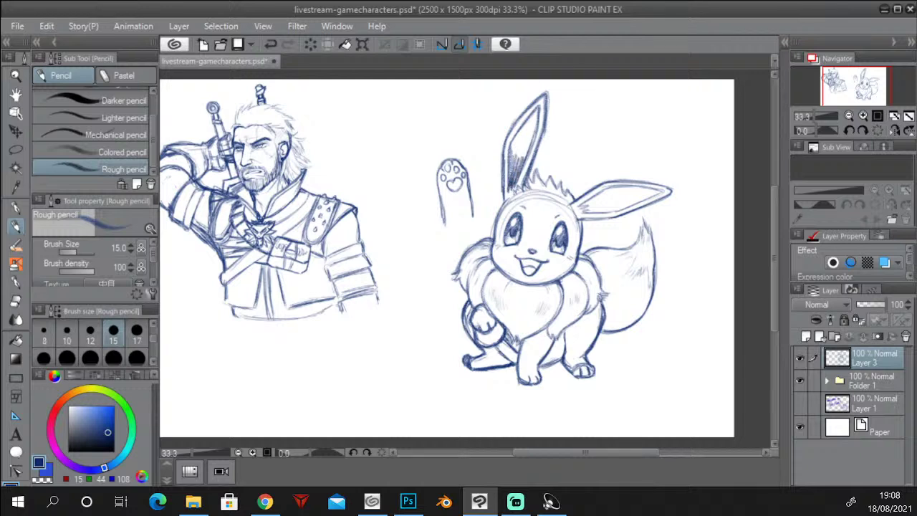
pyautogui.moveTo(529, 142); pyautogui.dragTo(521, 168)
pyautogui.moveTo(536, 122)
pyautogui.mouseDown()
pyautogui.moveTo(526, 152)
pyautogui.moveTo(519, 136)
pyautogui.moveTo(510, 148)
pyautogui.moveTo(518, 164)
pyautogui.moveTo(534, 129)
pyautogui.moveTo(513, 171)
pyautogui.mouseUp()
pyautogui.moveTo(525, 138); pyautogui.dragTo(515, 169)
pyautogui.moveTo(519, 142); pyautogui.dragTo(509, 172)
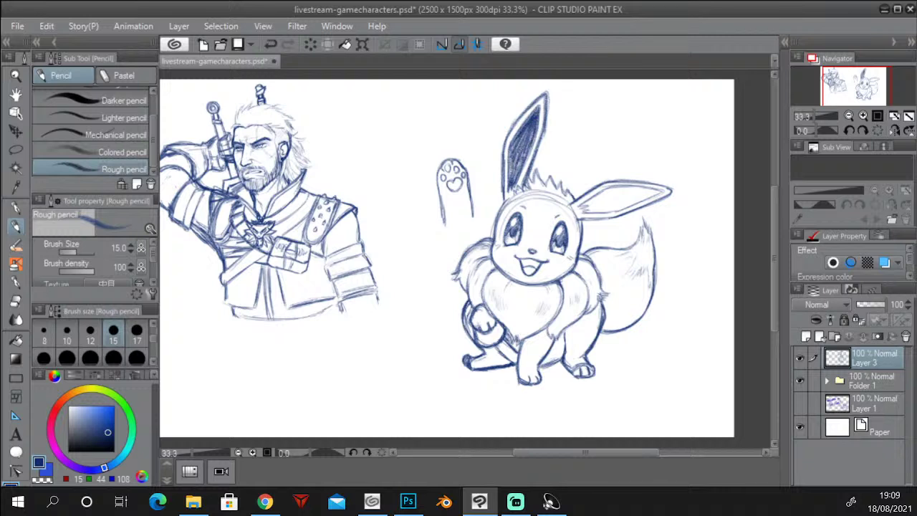
# Fill the inside of the Eevee's sideways-pointing ear with dense rough pencil hatching.
pyautogui.moveTo(597, 199)
pyautogui.mouseDown()
pyautogui.moveTo(579, 212)
pyautogui.moveTo(595, 211)
pyautogui.mouseUp()
pyautogui.moveTo(646, 198)
pyautogui.mouseDown()
pyautogui.moveTo(615, 212)
pyautogui.moveTo(645, 199)
pyautogui.moveTo(609, 190)
pyautogui.mouseUp()
pyautogui.moveTo(630, 185); pyautogui.dragTo(594, 199)
pyautogui.moveTo(608, 191); pyautogui.dragTo(590, 202)
pyautogui.moveTo(640, 188)
pyautogui.mouseDown()
pyautogui.moveTo(589, 202)
pyautogui.moveTo(609, 192)
pyautogui.mouseUp()
pyautogui.moveTo(635, 187); pyautogui.dragTo(599, 197)
pyautogui.moveTo(639, 188); pyautogui.dragTo(585, 203)
pyautogui.moveTo(648, 187); pyautogui.dragTo(590, 202)
pyautogui.moveTo(645, 189); pyautogui.dragTo(591, 206)
pyautogui.moveTo(634, 192)
pyautogui.mouseDown()
pyautogui.moveTo(579, 209)
pyautogui.moveTo(586, 206)
pyautogui.mouseUp()
pyautogui.moveTo(624, 202); pyautogui.dragTo(588, 212)
pyautogui.moveTo(615, 205); pyautogui.dragTo(594, 212)
pyautogui.moveTo(645, 198)
pyautogui.mouseDown()
pyautogui.moveTo(607, 212)
pyautogui.moveTo(615, 202)
pyautogui.mouseUp()
pyautogui.moveTo(649, 192); pyautogui.dragTo(591, 208)
pyautogui.moveTo(622, 202); pyautogui.dragTo(597, 208)
pyautogui.moveTo(650, 195); pyautogui.dragTo(611, 209)
pyautogui.moveTo(639, 201); pyautogui.dragTo(610, 205)
pyautogui.moveTo(625, 194); pyautogui.dragTo(598, 206)
pyautogui.moveTo(638, 192); pyautogui.dragTo(602, 200)
pyautogui.moveTo(628, 195); pyautogui.dragTo(608, 202)
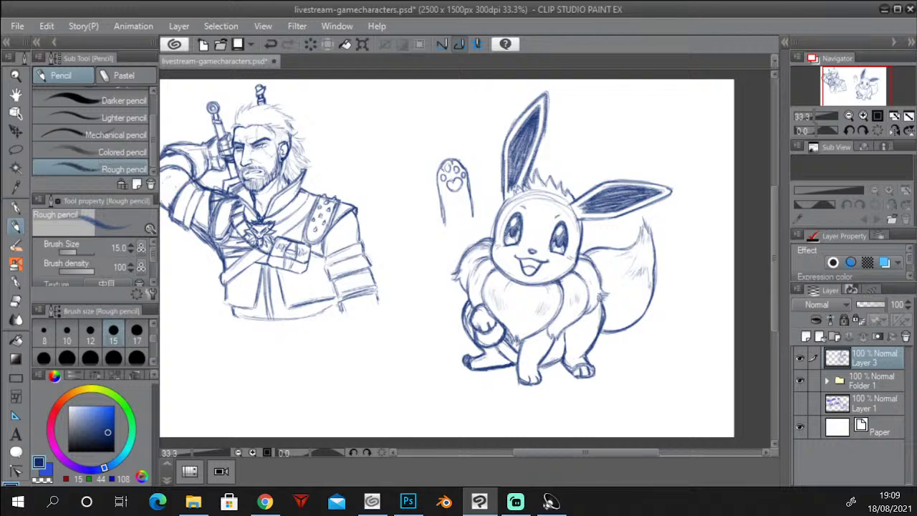
# Darken the upper inside of the Eevee's open mouth with short pencil strokes.
pyautogui.moveTo(520, 260)
pyautogui.mouseDown()
pyautogui.moveTo(540, 267)
pyautogui.moveTo(529, 267)
pyautogui.mouseUp()
pyautogui.moveTo(534, 258); pyautogui.dragTo(520, 263)
pyautogui.moveTo(526, 258); pyautogui.dragTo(519, 267)
pyautogui.moveTo(534, 263)
pyautogui.mouseDown()
pyautogui.moveTo(521, 260)
pyautogui.moveTo(529, 268)
pyautogui.mouseUp()
# Firm up the side of the Eevee's head outline and erase stray construction lines on the forehead and beside the upright ear.
pyautogui.moveTo(505, 202); pyautogui.dragTo(497, 220)
pyautogui.press('e')
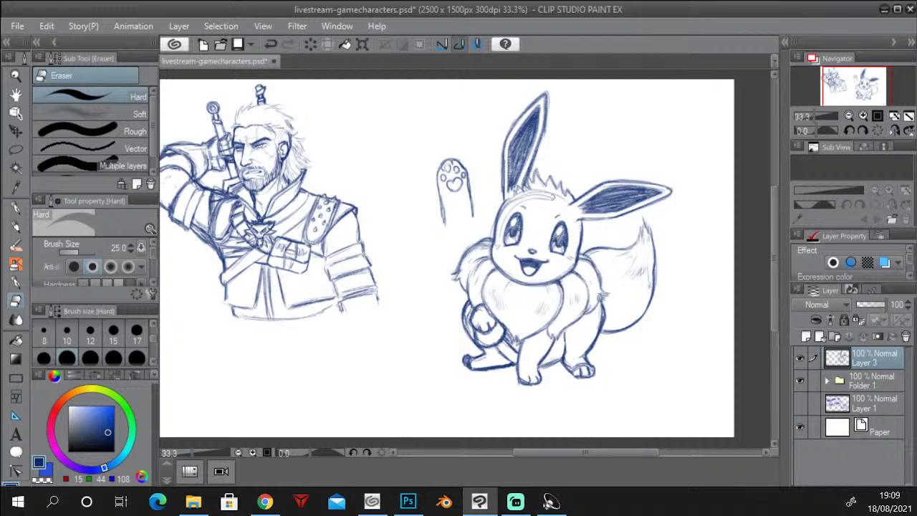
pyautogui.moveTo(548, 194)
pyautogui.mouseDown()
pyautogui.moveTo(528, 192)
pyautogui.moveTo(491, 234)
pyautogui.moveTo(492, 225)
pyautogui.mouseUp()
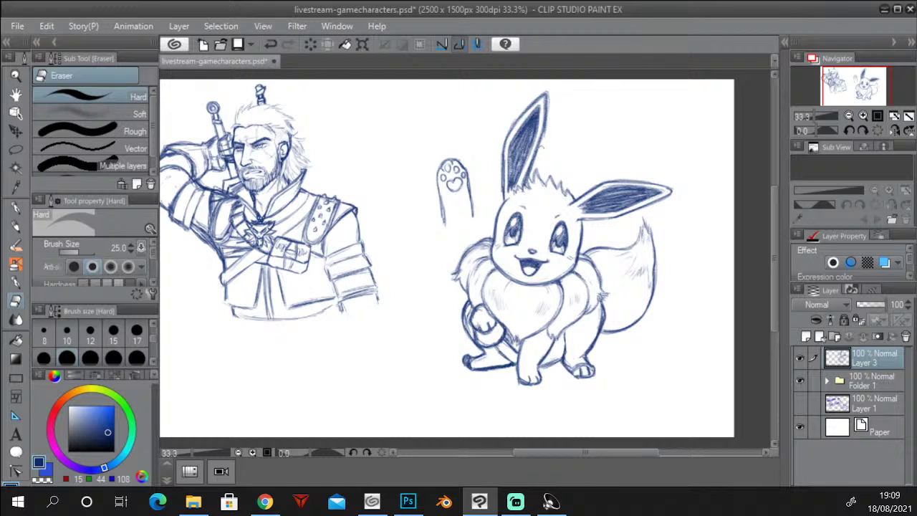
pyautogui.moveTo(549, 126); pyautogui.dragTo(549, 89)
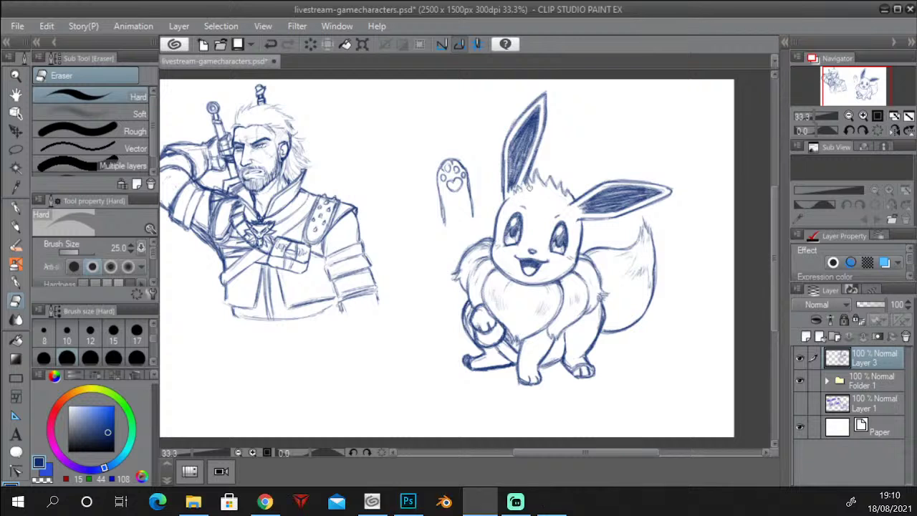
# Touch up the base of the Eevee's tail outline with the rough pencil and save the drawing.
pyautogui.click(25, 223)
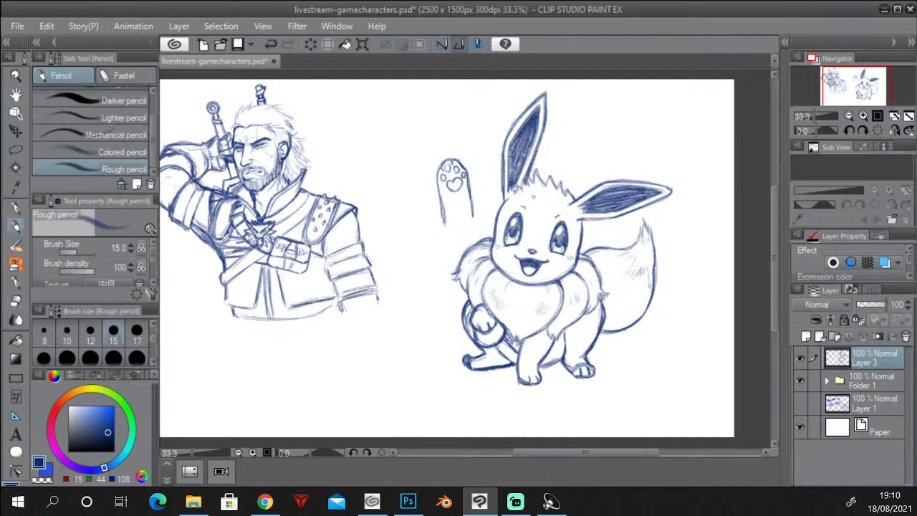
pyautogui.moveTo(536, 186); pyautogui.dragTo(546, 191)
pyautogui.hotkey('ctrl', 'z')
pyautogui.moveTo(603, 332); pyautogui.dragTo(613, 332)
pyautogui.hotkey('ctrl', 's')
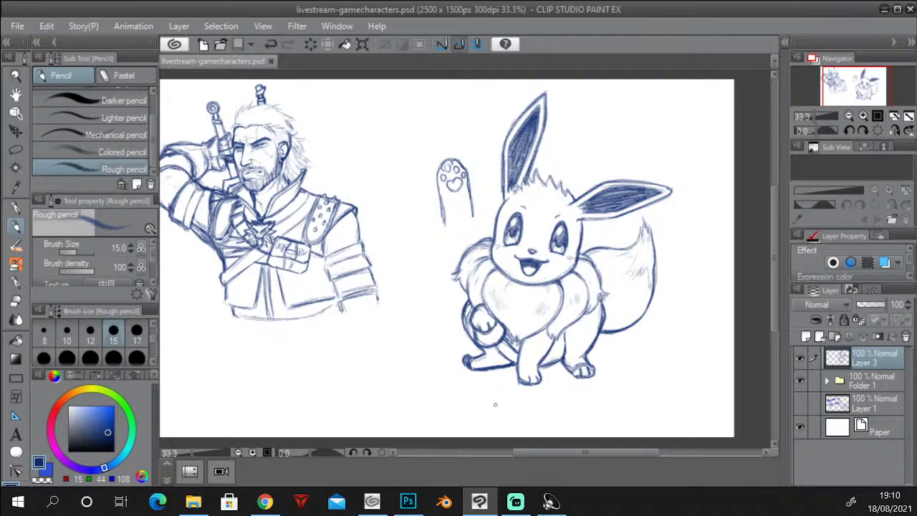
# Scale the Eevee layer down and move it over the swordsman's lower body at the canvas's lower-left corner.
pyautogui.click(47, 26)
pyautogui.moveTo(181, 305)
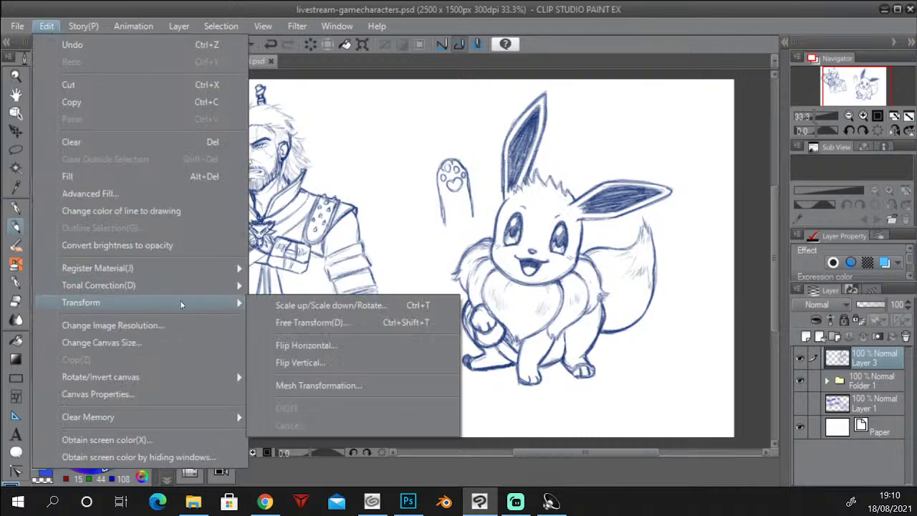
pyautogui.click(316, 306)
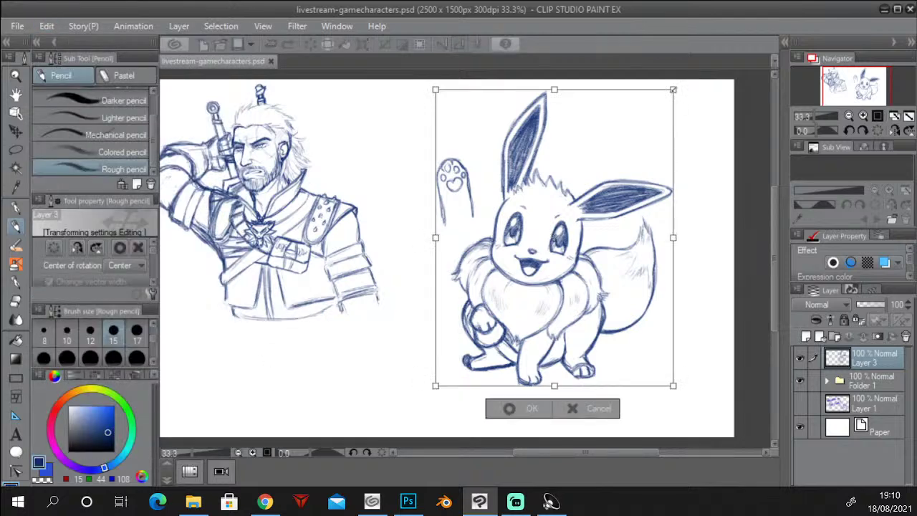
pyautogui.moveTo(673, 90)
pyautogui.mouseDown()
pyautogui.moveTo(610, 155)
pyautogui.moveTo(613, 170)
pyautogui.mouseUp()
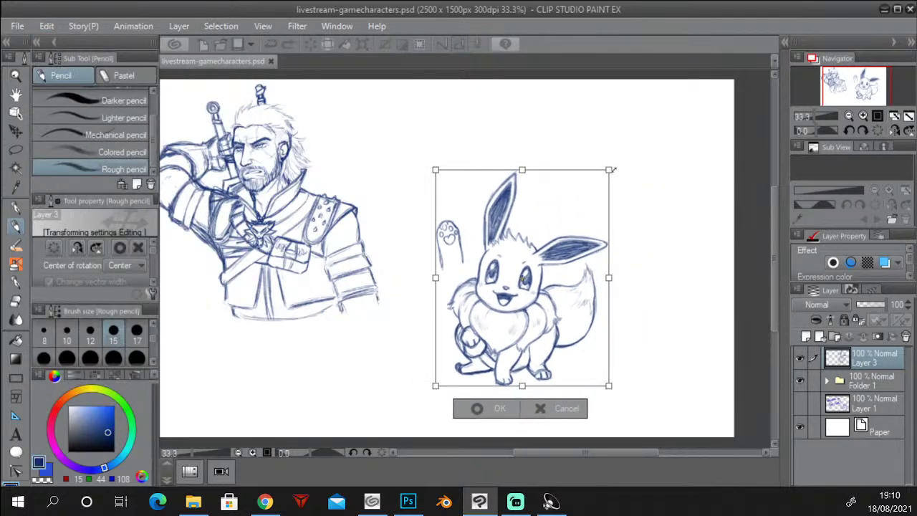
pyautogui.moveTo(536, 339); pyautogui.dragTo(498, 352)
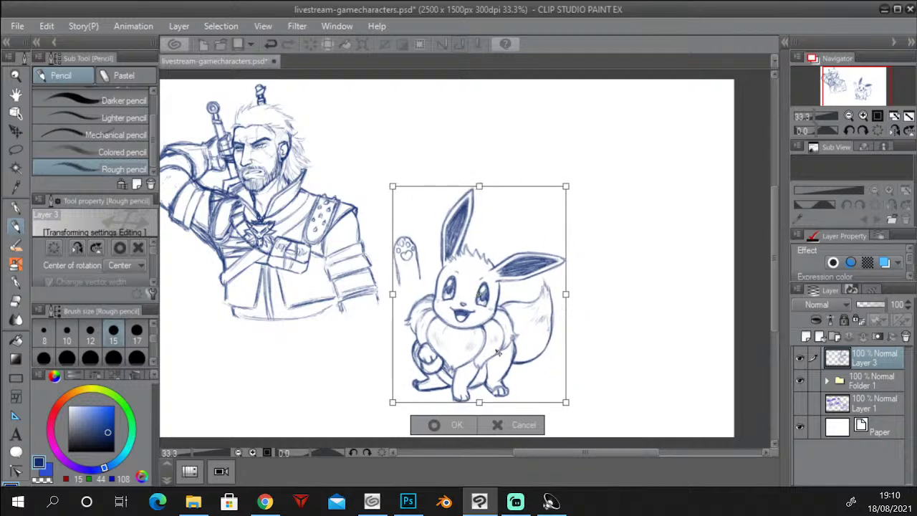
pyautogui.moveTo(556, 452); pyautogui.dragTo(547, 431)
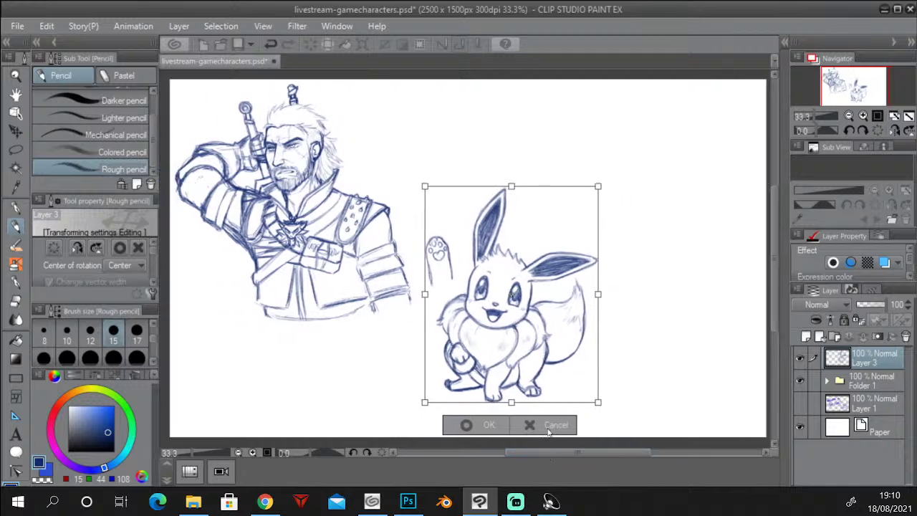
pyautogui.moveTo(533, 348)
pyautogui.mouseDown()
pyautogui.moveTo(513, 358)
pyautogui.moveTo(285, 384)
pyautogui.mouseUp()
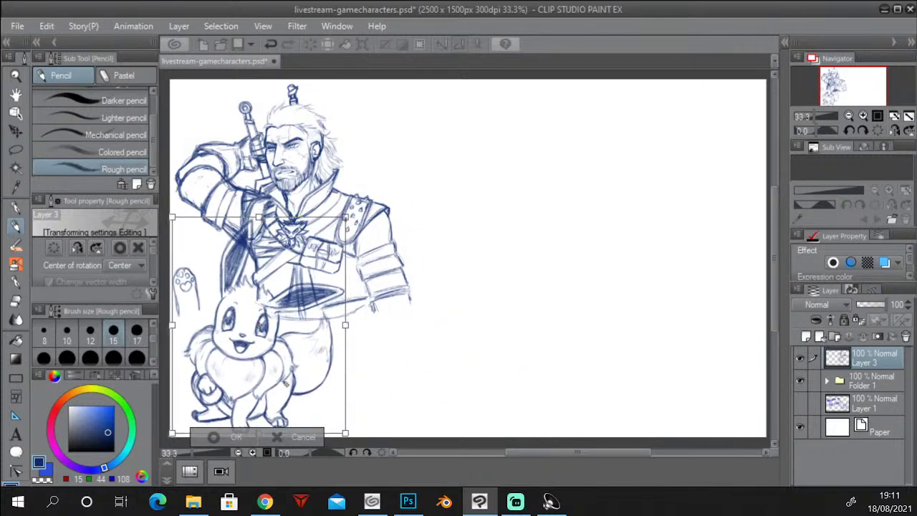
pyautogui.click(213, 437)
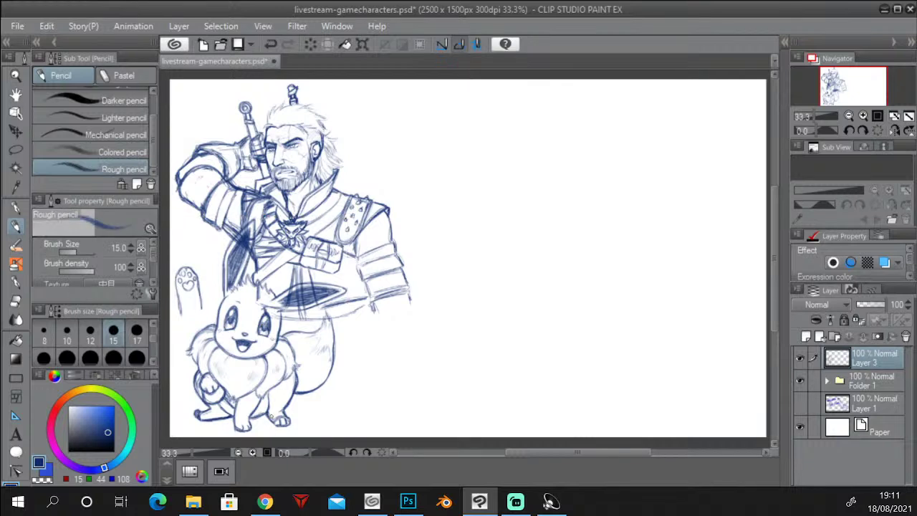
pyautogui.moveTo(544, 452); pyautogui.dragTo(549, 453)
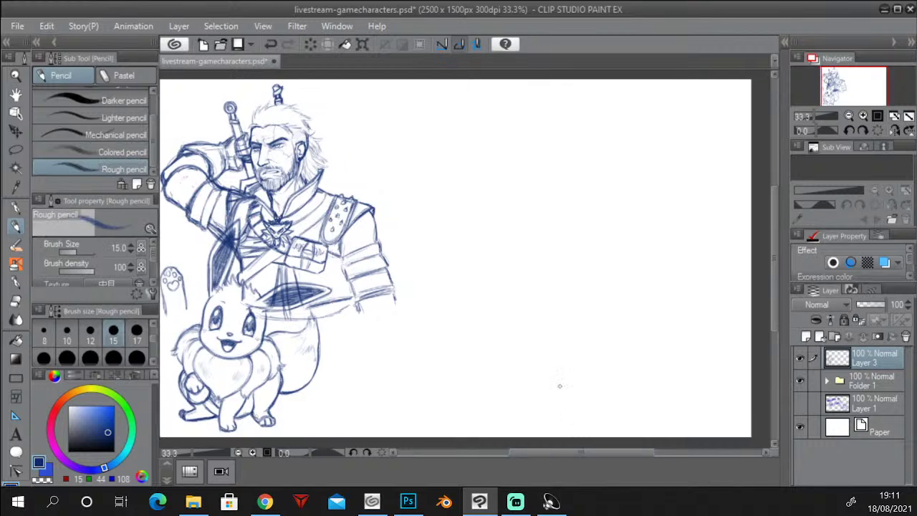
pyautogui.moveTo(559, 452); pyautogui.dragTo(557, 453)
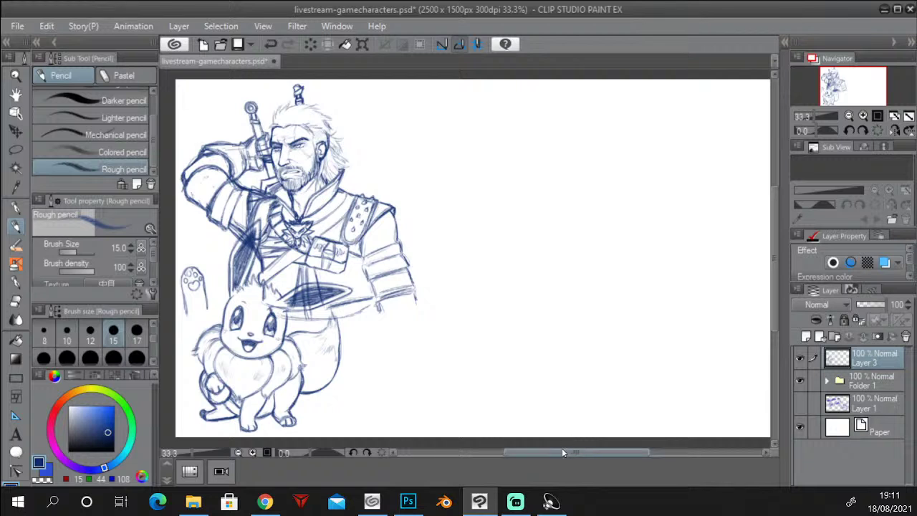
pyautogui.moveTo(562, 450); pyautogui.dragTo(560, 455)
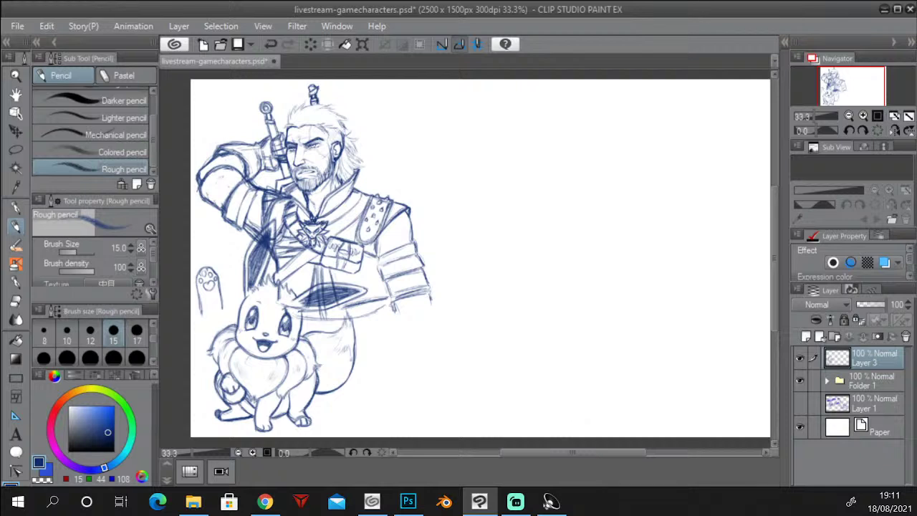
# Add a new raster layer above the Eevee layer for the next character.
pyautogui.hotkey('alt', 'Tab')
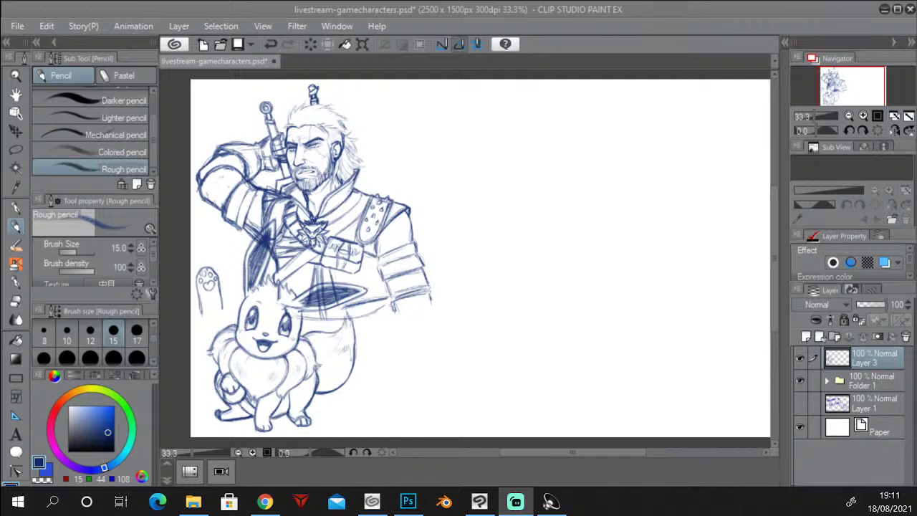
pyautogui.click(391, 13)
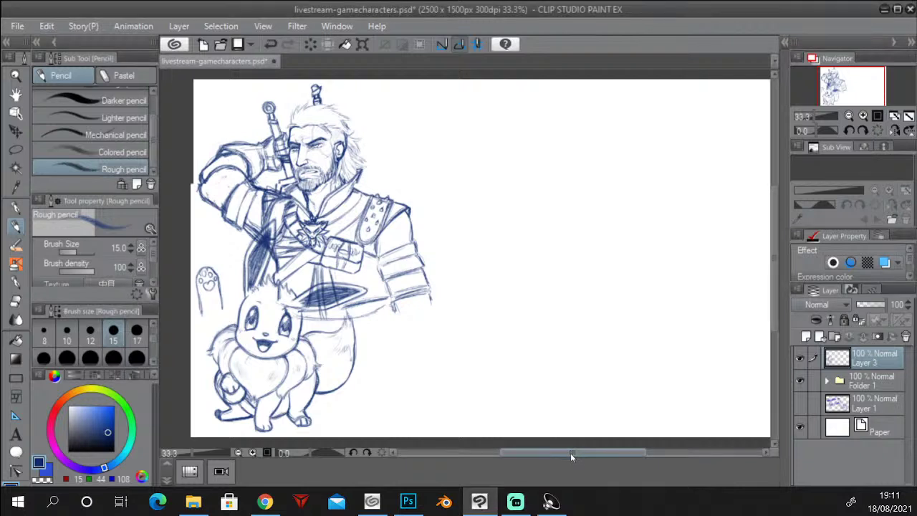
pyautogui.moveTo(570, 453); pyautogui.dragTo(582, 450)
pyautogui.click(806, 336)
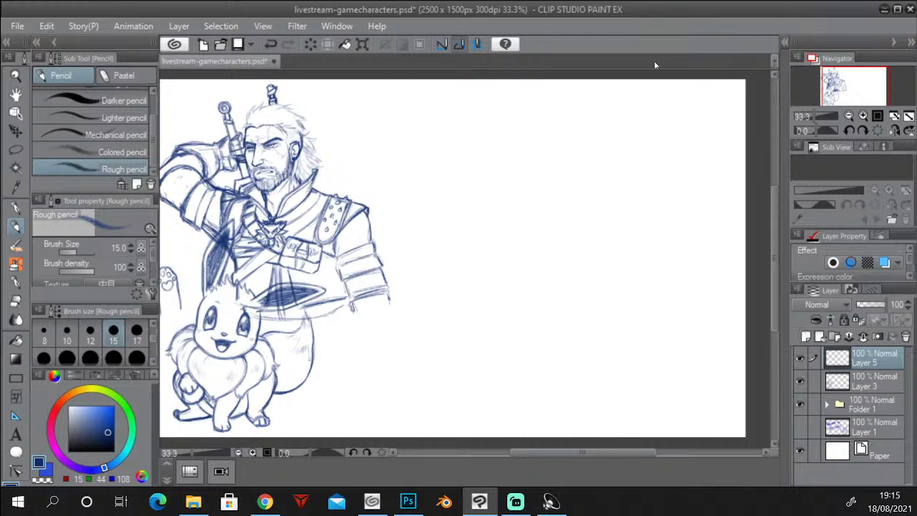
# Sketch a rough head circle for a new character in the empty canvas area right of the swordsman.
pyautogui.hotkey('alt', 'Tab')
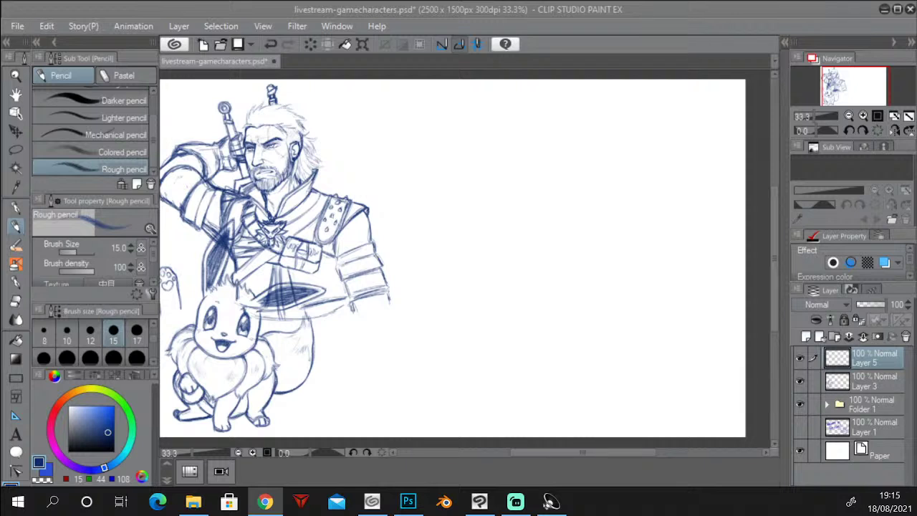
pyautogui.click(425, 13)
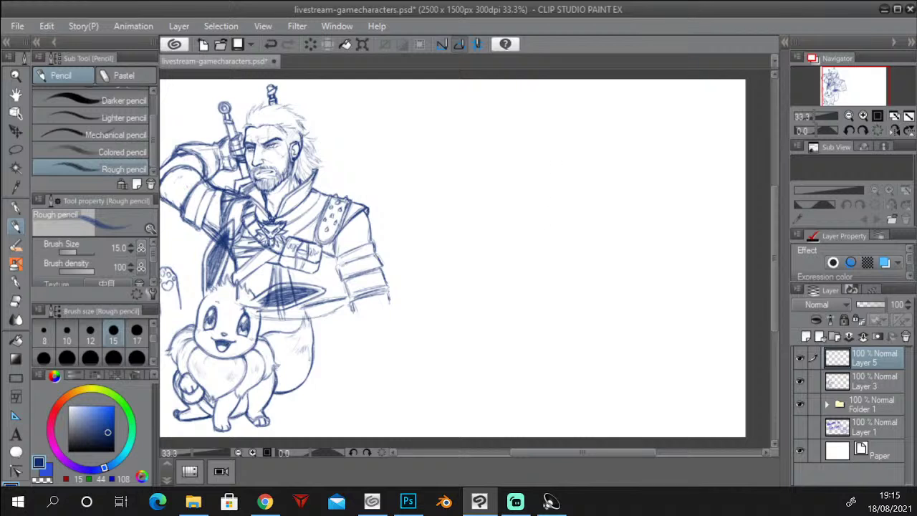
pyautogui.moveTo(528, 168)
pyautogui.mouseDown()
pyautogui.moveTo(533, 153)
pyautogui.moveTo(559, 194)
pyautogui.moveTo(532, 150)
pyautogui.moveTo(525, 172)
pyautogui.mouseUp()
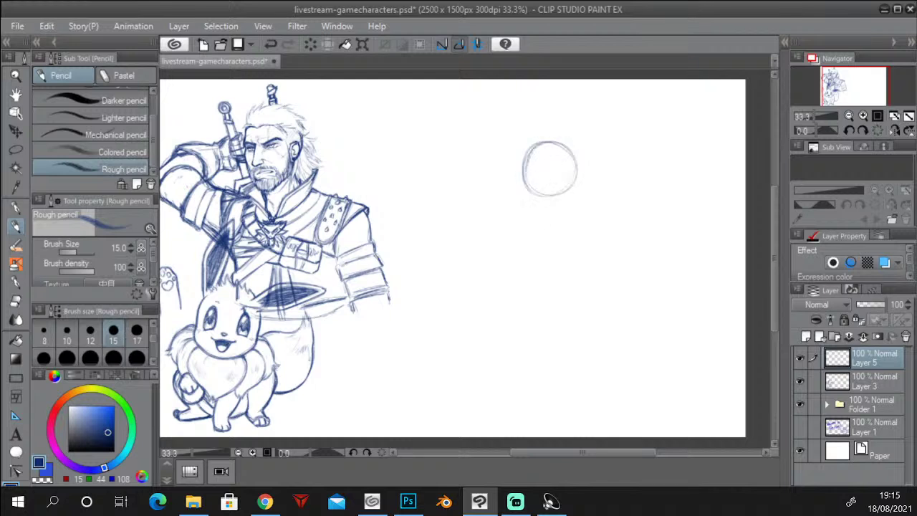
pyautogui.moveTo(545, 142)
pyautogui.mouseDown()
pyautogui.moveTo(526, 156)
pyautogui.moveTo(564, 138)
pyautogui.mouseUp()
# Rough in the new character's shoulder and foreshortened arm with light curved strokes below the head circle.
pyautogui.moveTo(503, 290)
pyautogui.mouseDown()
pyautogui.moveTo(517, 262)
pyautogui.moveTo(549, 289)
pyautogui.mouseUp()
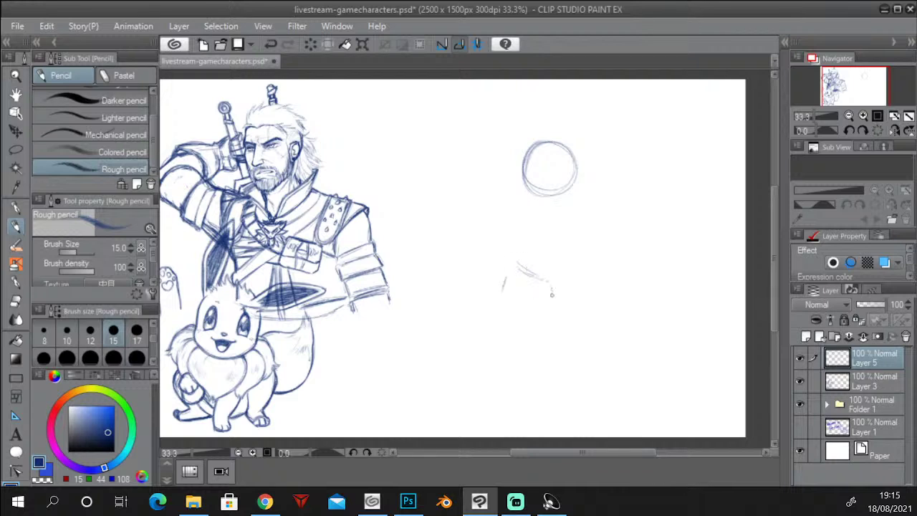
pyautogui.moveTo(504, 247)
pyautogui.mouseDown()
pyautogui.moveTo(496, 271)
pyautogui.moveTo(498, 247)
pyautogui.moveTo(534, 254)
pyautogui.moveTo(518, 241)
pyautogui.moveTo(529, 267)
pyautogui.moveTo(500, 272)
pyautogui.mouseUp()
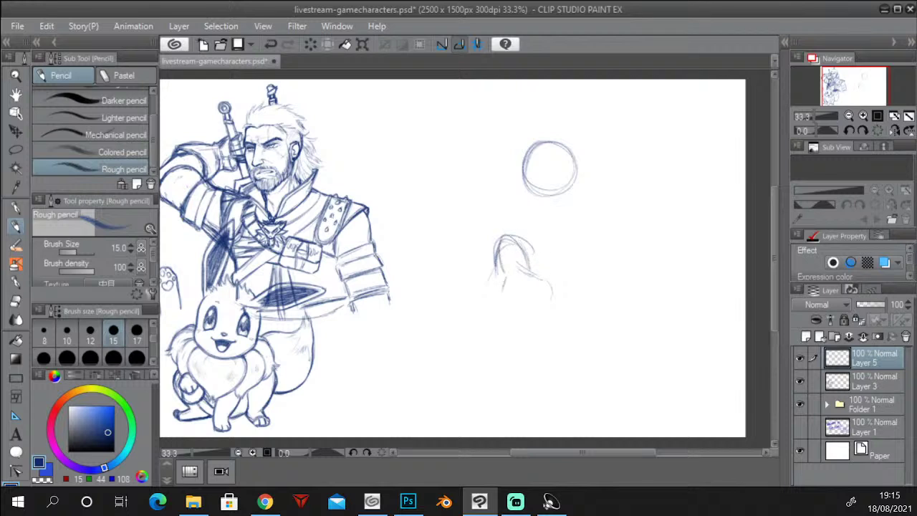
pyautogui.moveTo(488, 235)
pyautogui.mouseDown()
pyautogui.moveTo(485, 251)
pyautogui.moveTo(501, 217)
pyautogui.moveTo(485, 250)
pyautogui.moveTo(496, 268)
pyautogui.moveTo(484, 243)
pyautogui.moveTo(498, 219)
pyautogui.moveTo(484, 258)
pyautogui.moveTo(499, 268)
pyautogui.mouseUp()
pyautogui.moveTo(495, 218)
pyautogui.mouseDown()
pyautogui.moveTo(486, 259)
pyautogui.moveTo(531, 265)
pyautogui.mouseUp()
pyautogui.moveTo(511, 234); pyautogui.dragTo(529, 256)
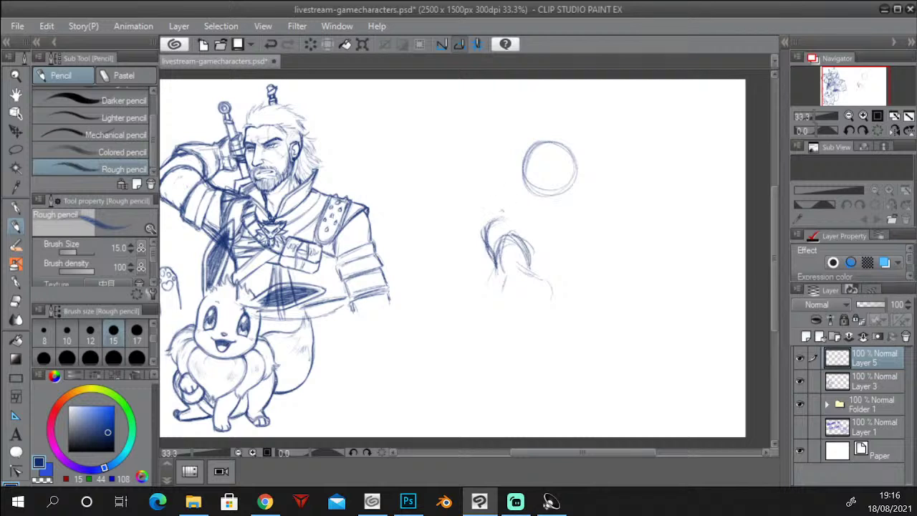
pyautogui.moveTo(486, 219)
pyautogui.mouseDown()
pyautogui.moveTo(481, 238)
pyautogui.moveTo(503, 215)
pyautogui.moveTo(524, 226)
pyautogui.mouseUp()
# Lasso the head circle, move it slightly left over the shoulder, and deselect it.
pyautogui.press('m')
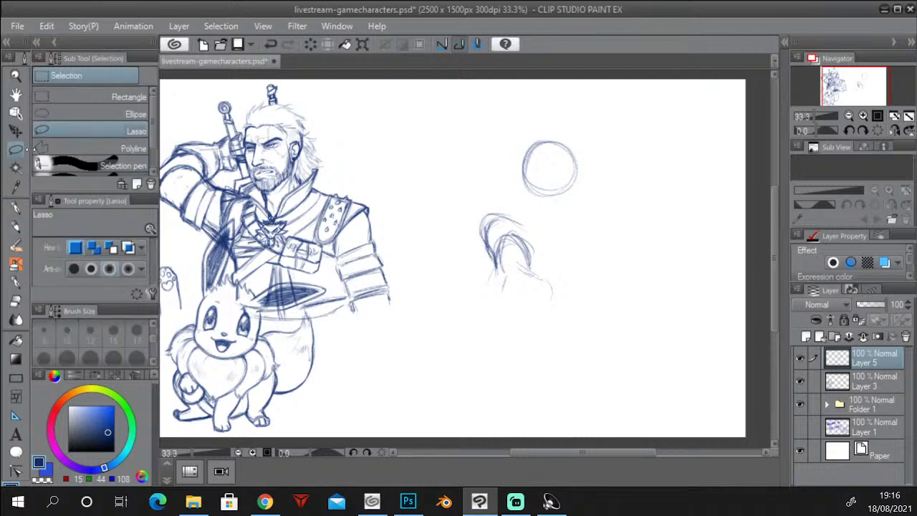
pyautogui.moveTo(584, 186)
pyautogui.mouseDown()
pyautogui.moveTo(507, 156)
pyautogui.moveTo(608, 189)
pyautogui.moveTo(560, 190)
pyautogui.mouseUp()
pyautogui.click(612, 228)
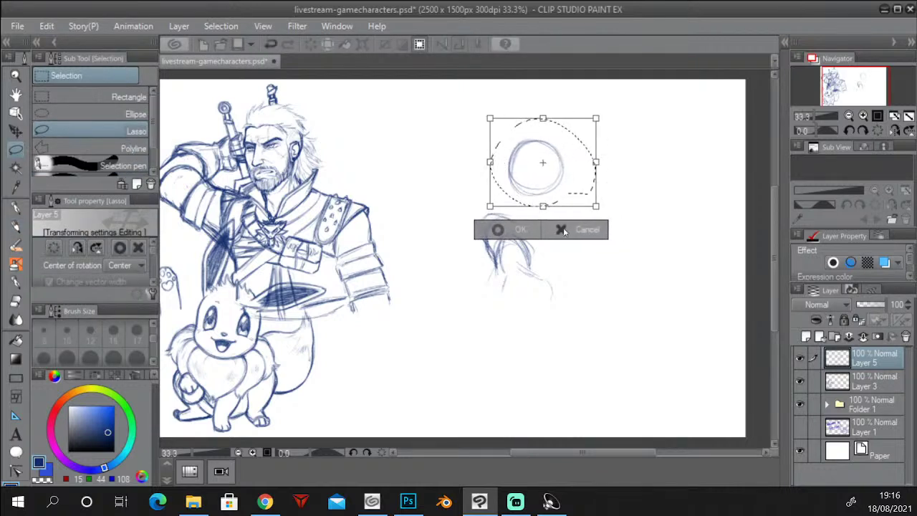
pyautogui.click(524, 229)
pyautogui.hotkey('ctrl', 'd')
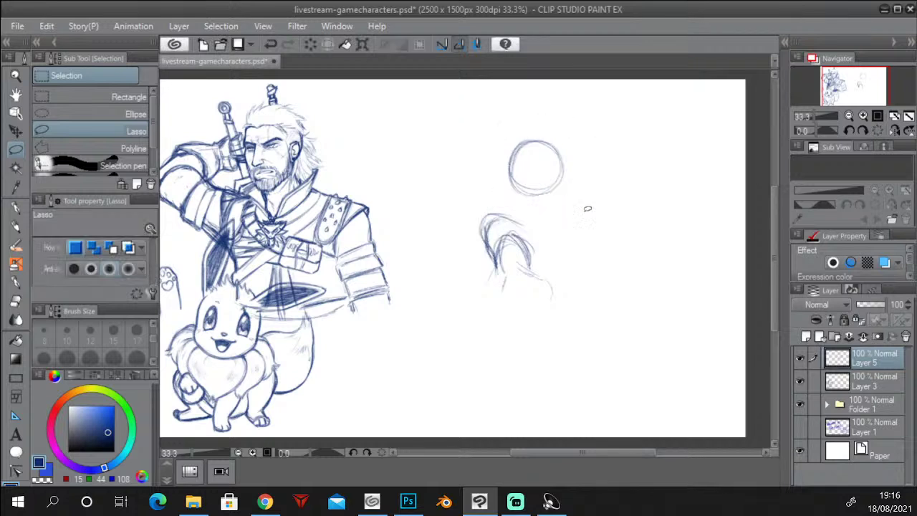
# Add the jaw below the head circle and crossed facial guidelines with the rough pencil.
pyautogui.click(17, 226)
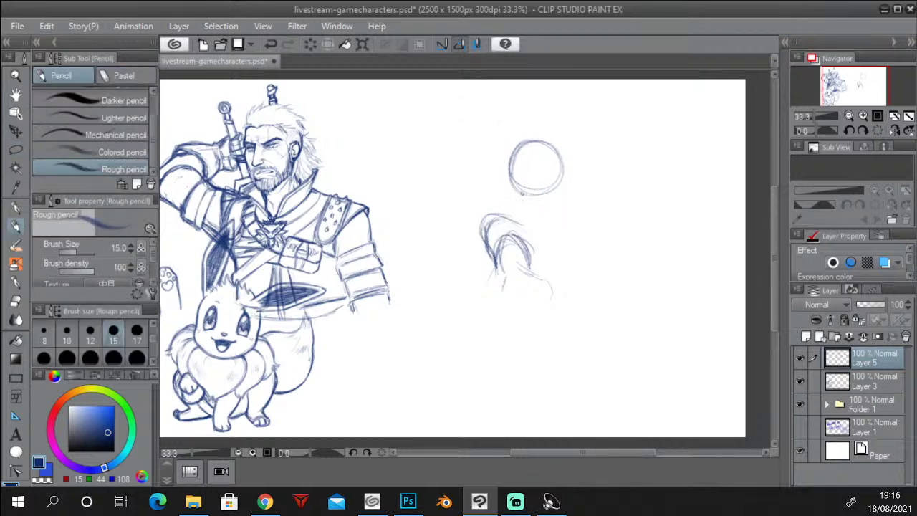
pyautogui.moveTo(523, 199); pyautogui.dragTo(563, 205)
pyautogui.moveTo(554, 146)
pyautogui.mouseDown()
pyautogui.moveTo(566, 188)
pyautogui.moveTo(559, 209)
pyautogui.mouseUp()
pyautogui.moveTo(564, 165)
pyautogui.mouseDown()
pyautogui.moveTo(562, 207)
pyautogui.moveTo(529, 204)
pyautogui.moveTo(516, 191)
pyautogui.moveTo(562, 205)
pyautogui.mouseUp()
pyautogui.moveTo(522, 183)
pyautogui.mouseDown()
pyautogui.moveTo(556, 163)
pyautogui.moveTo(547, 179)
pyautogui.moveTo(557, 197)
pyautogui.mouseUp()
pyautogui.moveTo(538, 159)
pyautogui.mouseDown()
pyautogui.moveTo(554, 204)
pyautogui.moveTo(519, 183)
pyautogui.moveTo(562, 159)
pyautogui.mouseUp()
# Sketch the neck and shoulder line beneath the head and firm up the outline of the foreshortened arm.
pyautogui.moveTo(527, 174)
pyautogui.mouseDown()
pyautogui.moveTo(554, 162)
pyautogui.moveTo(556, 197)
pyautogui.moveTo(524, 142)
pyautogui.moveTo(534, 176)
pyautogui.moveTo(556, 158)
pyautogui.moveTo(547, 208)
pyautogui.moveTo(534, 213)
pyautogui.moveTo(569, 233)
pyautogui.mouseUp()
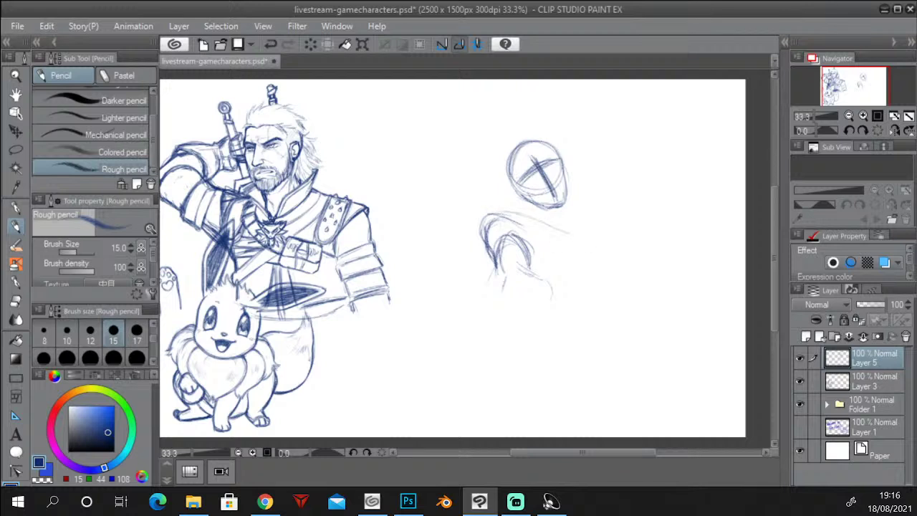
pyautogui.moveTo(520, 194); pyautogui.dragTo(558, 238)
pyautogui.moveTo(563, 207); pyautogui.dragTo(566, 244)
pyautogui.moveTo(536, 211)
pyautogui.mouseDown()
pyautogui.moveTo(484, 209)
pyautogui.moveTo(480, 233)
pyautogui.moveTo(491, 215)
pyautogui.moveTo(481, 229)
pyautogui.moveTo(483, 213)
pyautogui.moveTo(529, 217)
pyautogui.mouseUp()
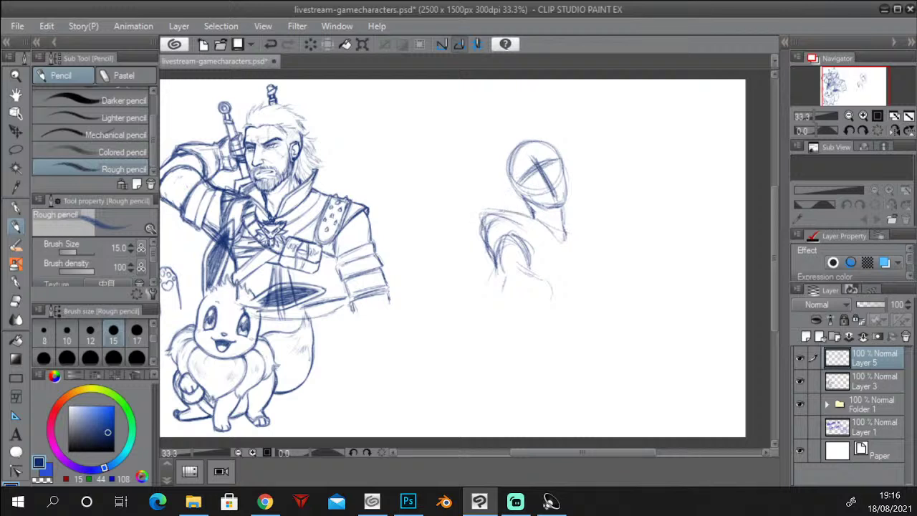
pyautogui.moveTo(496, 251); pyautogui.dragTo(529, 267)
pyautogui.moveTo(511, 235)
pyautogui.mouseDown()
pyautogui.moveTo(536, 278)
pyautogui.moveTo(506, 279)
pyautogui.moveTo(503, 289)
pyautogui.moveTo(498, 262)
pyautogui.moveTo(507, 282)
pyautogui.moveTo(499, 298)
pyautogui.moveTo(542, 273)
pyautogui.moveTo(523, 268)
pyautogui.mouseUp()
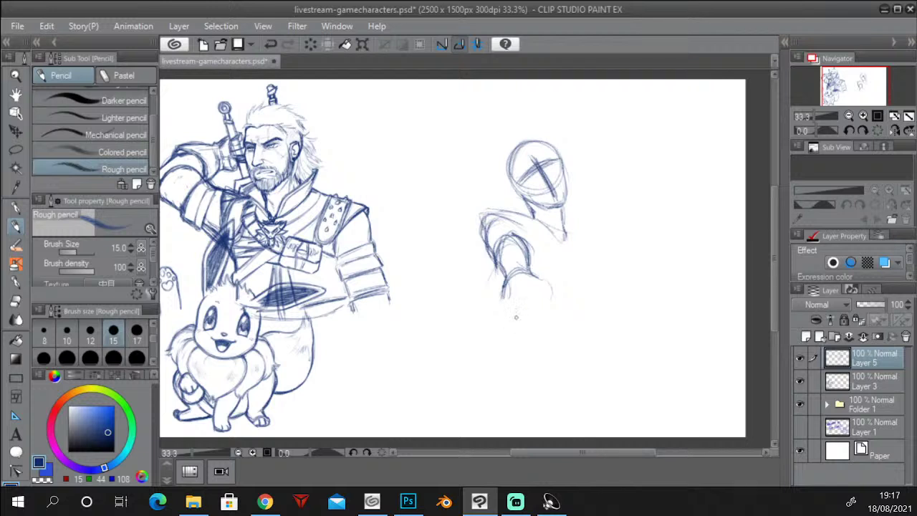
# Draw an oval sword guard below the hand and the blade's left edge running down from it.
pyautogui.moveTo(509, 326)
pyautogui.mouseDown()
pyautogui.moveTo(501, 308)
pyautogui.moveTo(537, 310)
pyautogui.moveTo(496, 318)
pyautogui.moveTo(516, 342)
pyautogui.mouseUp()
pyautogui.moveTo(549, 310)
pyautogui.mouseDown()
pyautogui.moveTo(501, 310)
pyautogui.moveTo(559, 324)
pyautogui.moveTo(509, 300)
pyautogui.moveTo(449, 413)
pyautogui.mouseUp()
pyautogui.moveTo(512, 319); pyautogui.dragTo(455, 398)
pyautogui.moveTo(492, 356); pyautogui.dragTo(448, 405)
pyautogui.moveTo(507, 328)
pyautogui.mouseDown()
pyautogui.moveTo(443, 412)
pyautogui.moveTo(530, 312)
pyautogui.mouseUp()
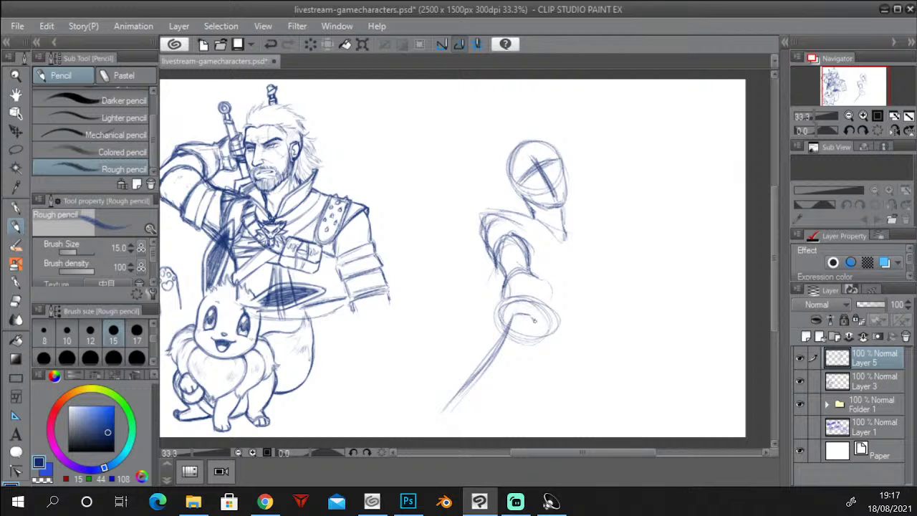
# Draw the blade's right edge and darken and extend the left edge toward the bottom of the canvas.
pyautogui.moveTo(513, 313)
pyautogui.mouseDown()
pyautogui.moveTo(542, 327)
pyautogui.moveTo(529, 372)
pyautogui.mouseUp()
pyautogui.moveTo(539, 327); pyautogui.dragTo(518, 405)
pyautogui.moveTo(536, 338)
pyautogui.mouseDown()
pyautogui.moveTo(518, 410)
pyautogui.moveTo(520, 396)
pyautogui.mouseUp()
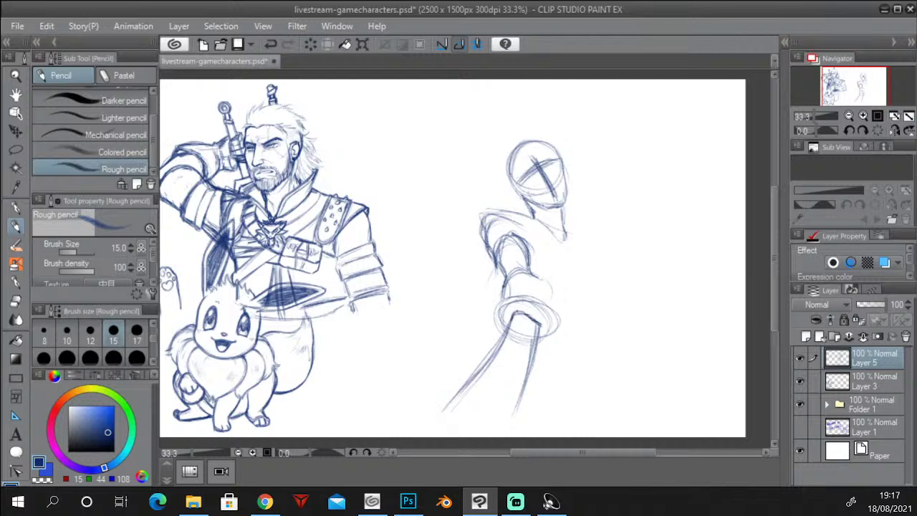
pyautogui.moveTo(539, 326); pyautogui.dragTo(529, 367)
pyautogui.moveTo(510, 314)
pyautogui.mouseDown()
pyautogui.moveTo(486, 361)
pyautogui.moveTo(427, 415)
pyautogui.mouseUp()
pyautogui.moveTo(458, 386); pyautogui.dragTo(423, 432)
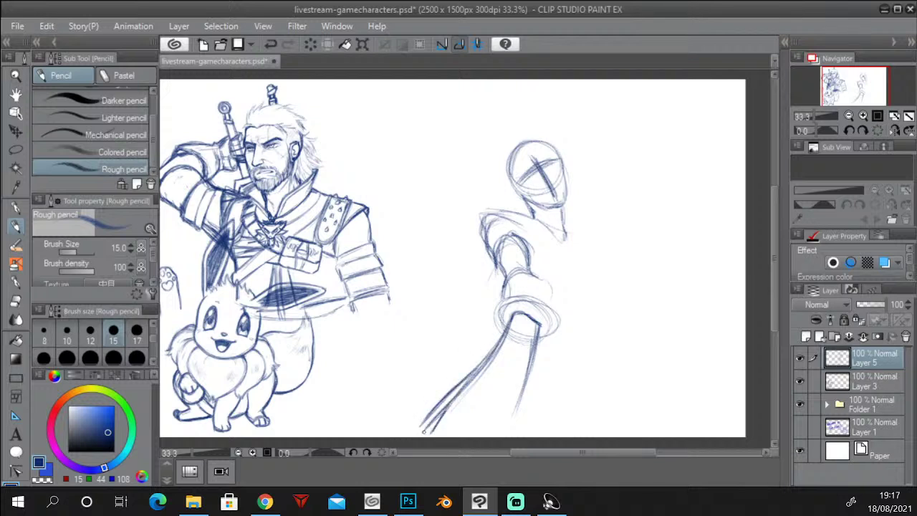
pyautogui.moveTo(485, 361)
pyautogui.mouseDown()
pyautogui.moveTo(409, 431)
pyautogui.moveTo(437, 406)
pyautogui.mouseUp()
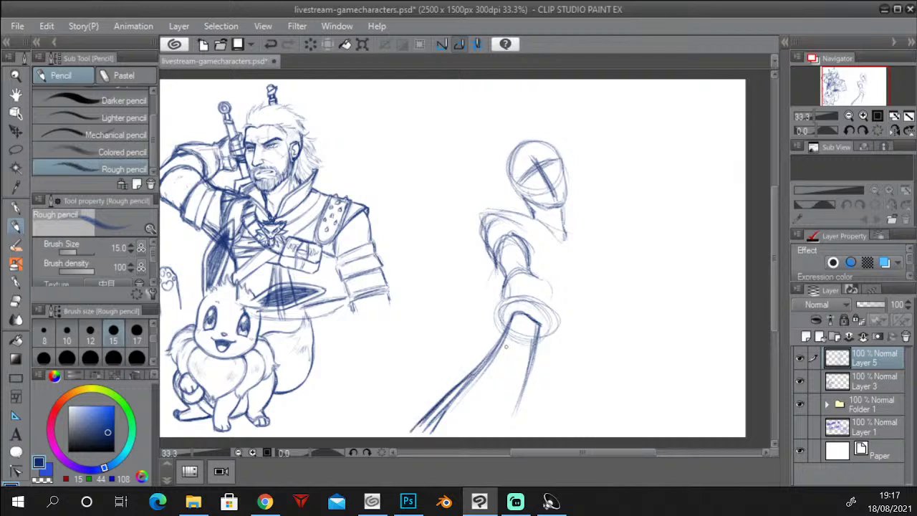
pyautogui.moveTo(504, 334)
pyautogui.mouseDown()
pyautogui.moveTo(500, 307)
pyautogui.moveTo(536, 296)
pyautogui.moveTo(556, 318)
pyautogui.mouseUp()
# Lasso the sword guard and blade and distort them, narrowing the top and shifting the lower end right.
pyautogui.press('m')
pyautogui.moveTo(553, 393)
pyautogui.mouseDown()
pyautogui.moveTo(500, 433)
pyautogui.moveTo(424, 444)
pyautogui.moveTo(445, 357)
pyautogui.moveTo(500, 295)
pyautogui.moveTo(529, 287)
pyautogui.moveTo(568, 316)
pyautogui.mouseUp()
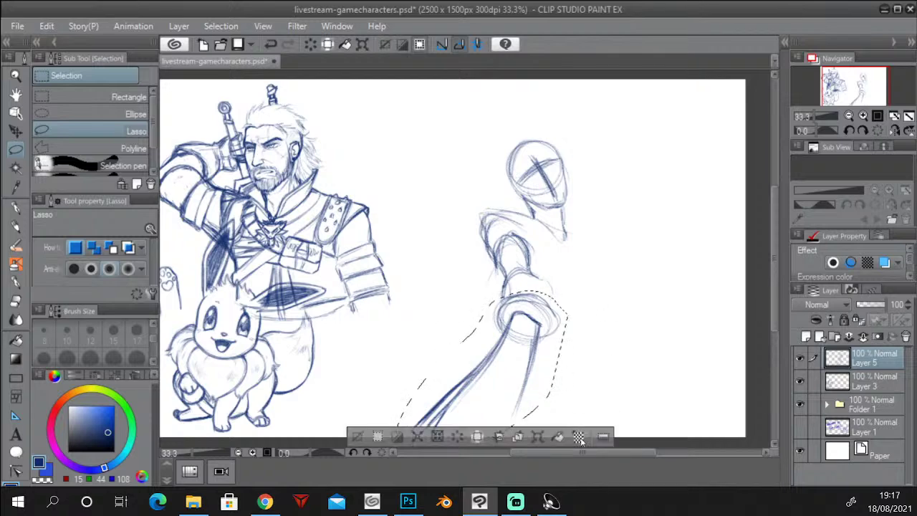
pyautogui.click(47, 26)
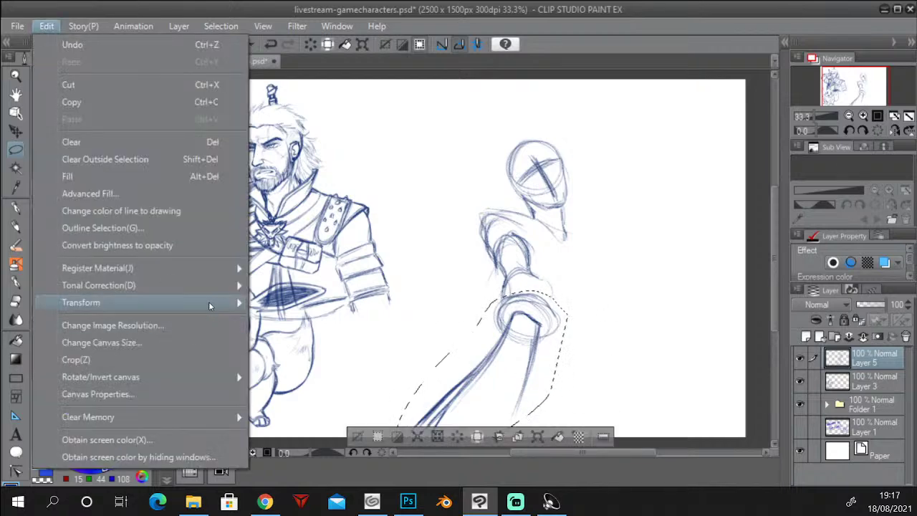
pyautogui.moveTo(213, 309)
pyautogui.click(342, 323)
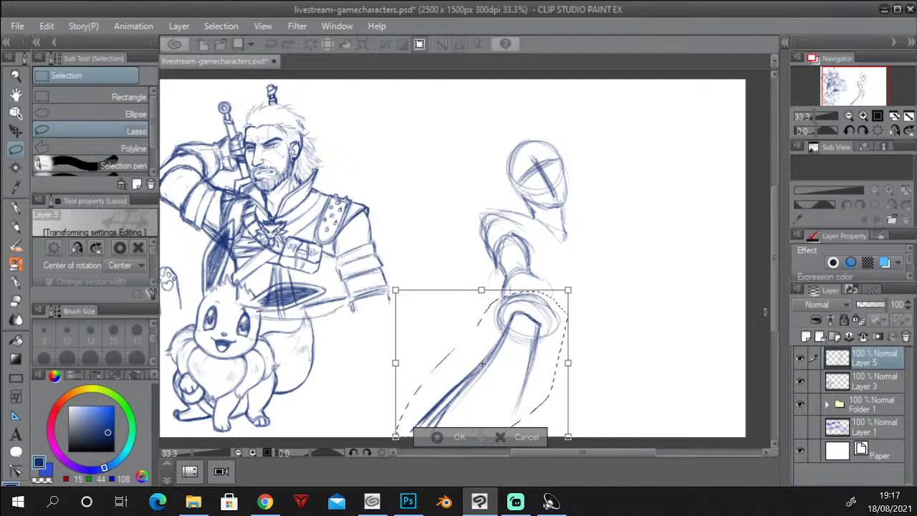
pyautogui.scroll(-1, 775, 316)
pyautogui.moveTo(482, 397); pyautogui.dragTo(498, 398)
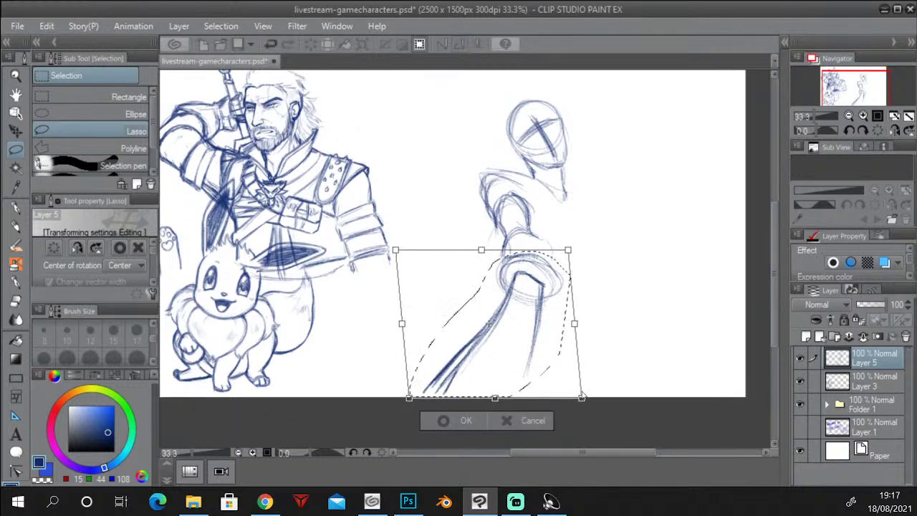
pyautogui.moveTo(568, 250); pyautogui.dragTo(546, 250)
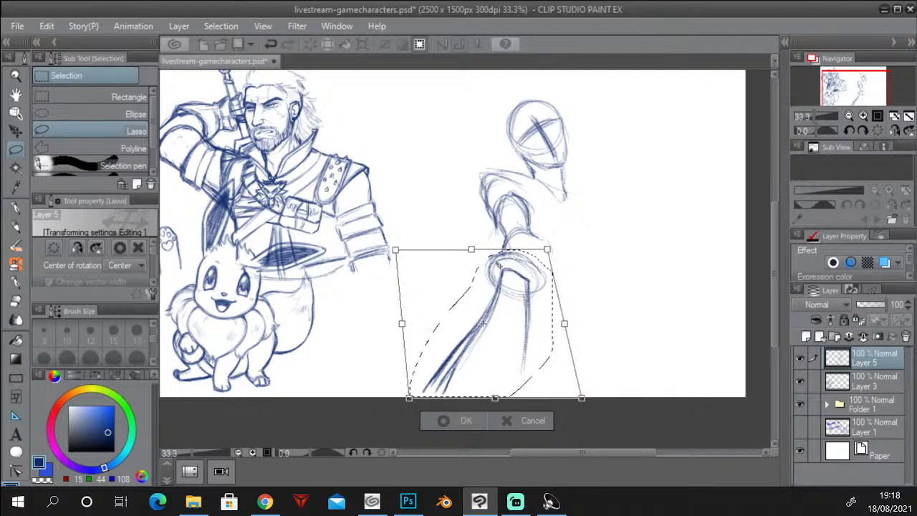
pyautogui.moveTo(472, 249); pyautogui.dragTo(481, 250)
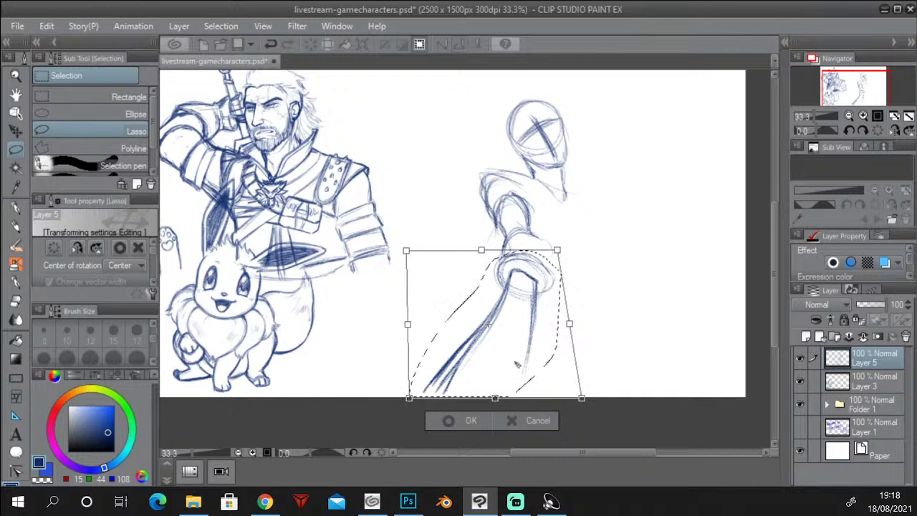
pyautogui.click(471, 420)
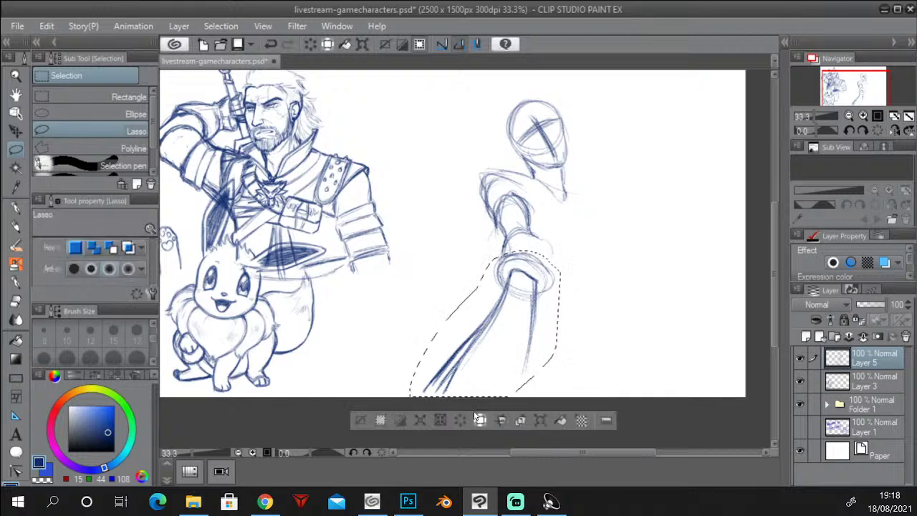
# Rotate the selected guard and blade slightly toward vertical, keep the guard under the hand, and deselect.
pyautogui.click(541, 421)
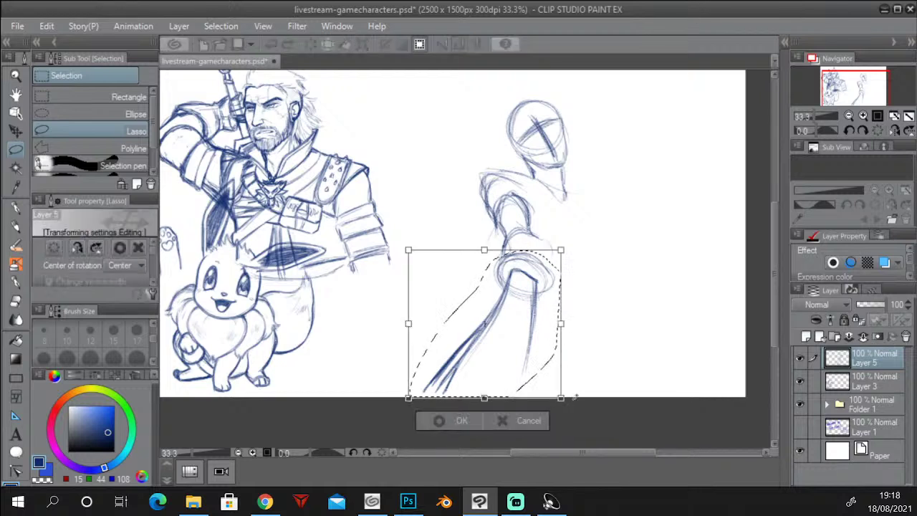
pyautogui.moveTo(604, 370); pyautogui.dragTo(609, 363)
pyautogui.moveTo(541, 355); pyautogui.dragTo(585, 367)
pyautogui.click(466, 426)
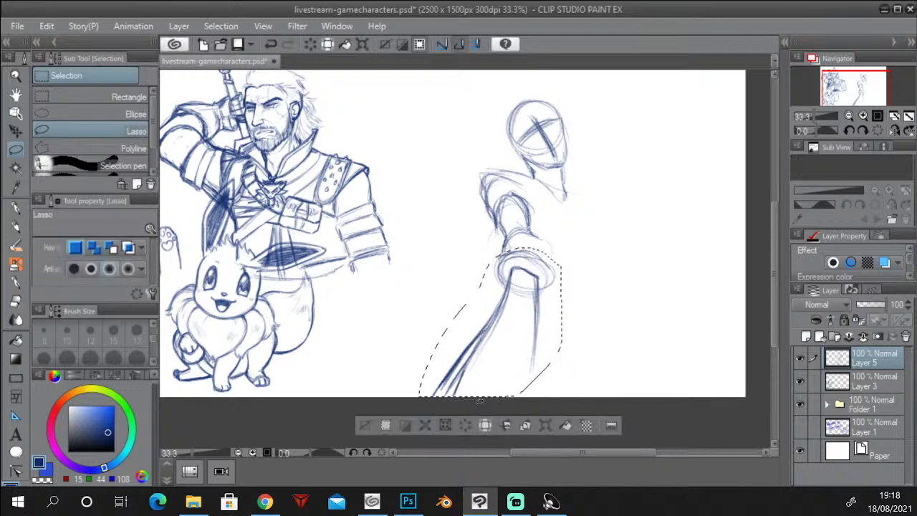
pyautogui.hotkey('ctrl', 'd')
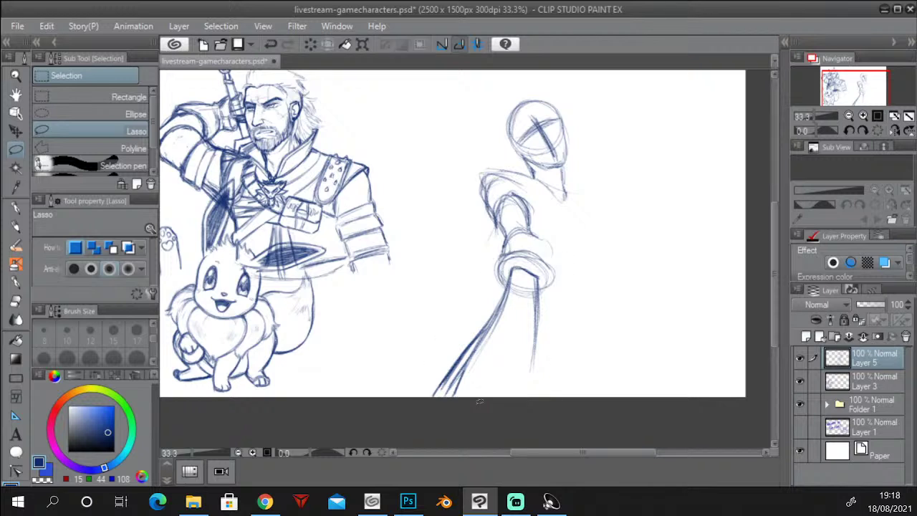
# Define the oval sword guard with darker rough pencil lines and sketch the gripping hand's fingers above it.
pyautogui.click(21, 224)
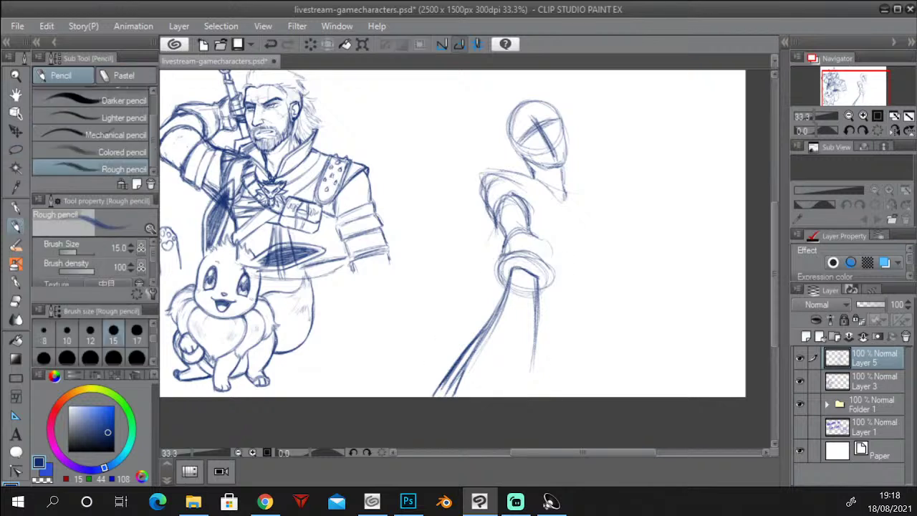
pyautogui.hotkey('alt', 'Tab')
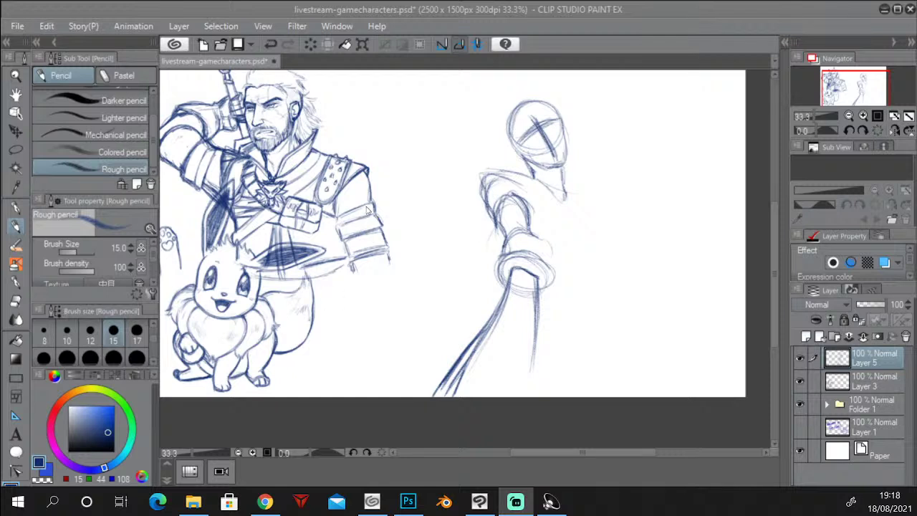
pyautogui.click(407, 9)
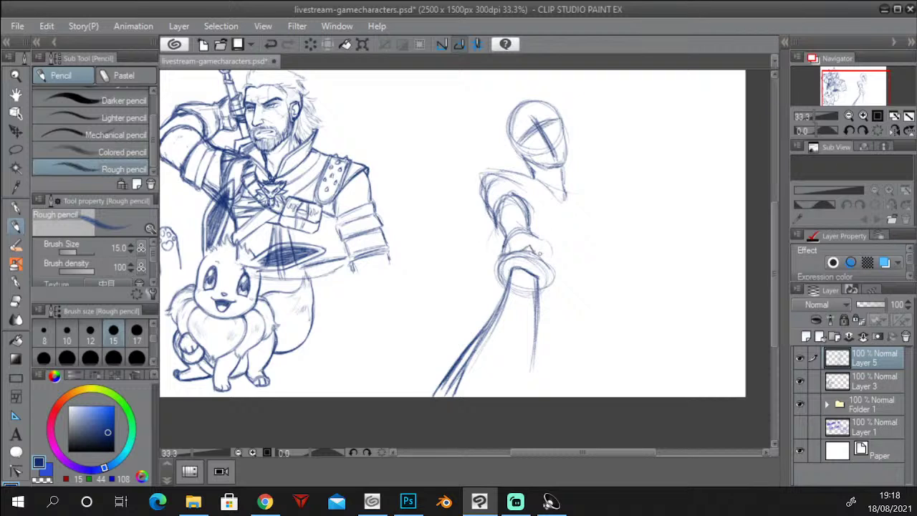
pyautogui.moveTo(530, 255)
pyautogui.mouseDown()
pyautogui.moveTo(542, 231)
pyautogui.moveTo(546, 267)
pyautogui.moveTo(523, 251)
pyautogui.mouseUp()
pyautogui.moveTo(546, 263)
pyautogui.mouseDown()
pyautogui.moveTo(532, 254)
pyautogui.moveTo(501, 265)
pyautogui.moveTo(499, 284)
pyautogui.moveTo(503, 291)
pyautogui.moveTo(516, 251)
pyautogui.moveTo(552, 267)
pyautogui.moveTo(541, 295)
pyautogui.moveTo(553, 278)
pyautogui.moveTo(549, 289)
pyautogui.mouseUp()
pyautogui.moveTo(503, 262)
pyautogui.mouseDown()
pyautogui.moveTo(525, 254)
pyautogui.moveTo(547, 278)
pyautogui.moveTo(543, 291)
pyautogui.moveTo(516, 255)
pyautogui.moveTo(506, 288)
pyautogui.mouseUp()
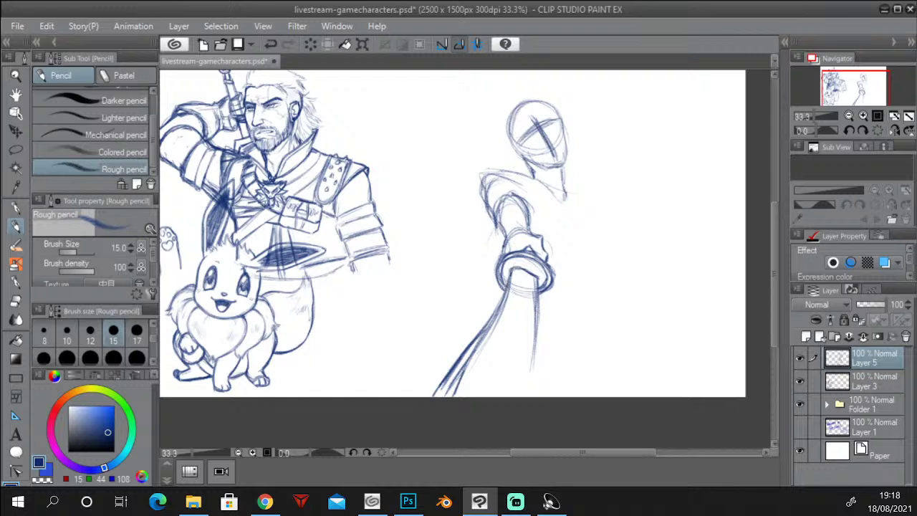
pyautogui.moveTo(507, 271)
pyautogui.mouseDown()
pyautogui.moveTo(521, 262)
pyautogui.moveTo(543, 281)
pyautogui.moveTo(513, 280)
pyautogui.mouseUp()
pyautogui.moveTo(529, 227); pyautogui.dragTo(538, 234)
pyautogui.moveTo(503, 257); pyautogui.dragTo(514, 241)
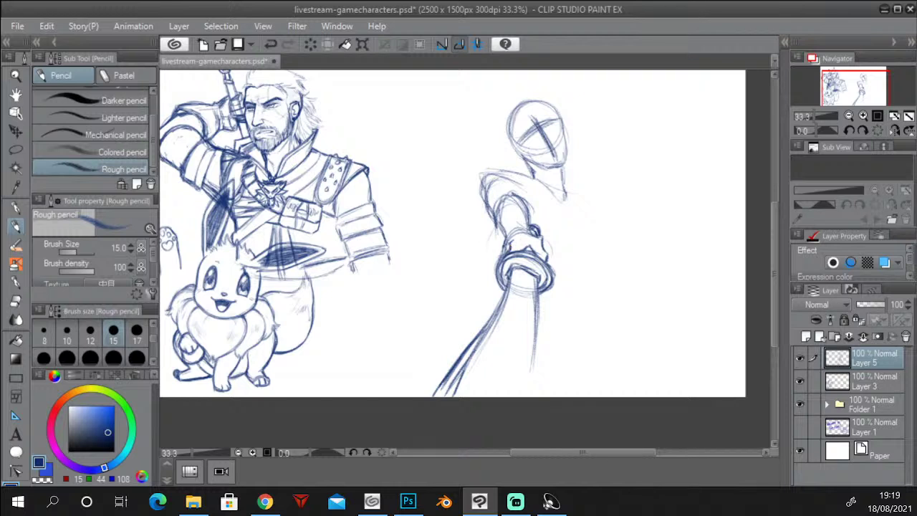
# Sketch the foreshortened forearm and sleeve bands between the gripping hand and the shoulder with dark rough pencil strokes.
pyautogui.moveTo(506, 247)
pyautogui.mouseDown()
pyautogui.moveTo(532, 231)
pyautogui.moveTo(501, 235)
pyautogui.moveTo(500, 224)
pyautogui.moveTo(507, 231)
pyautogui.moveTo(528, 212)
pyautogui.mouseUp()
pyautogui.moveTo(527, 187); pyautogui.dragTo(530, 174)
pyautogui.moveTo(502, 194); pyautogui.dragTo(509, 187)
pyautogui.moveTo(506, 222); pyautogui.dragTo(524, 218)
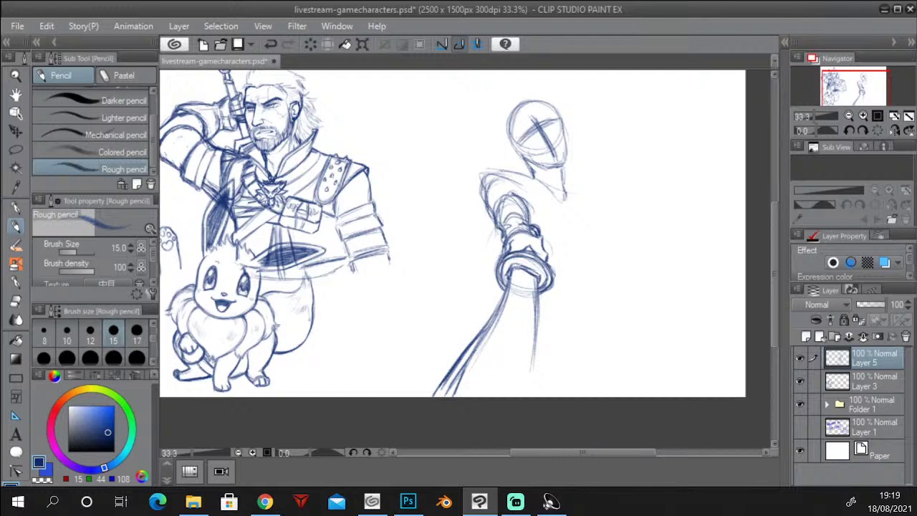
pyautogui.moveTo(496, 223)
pyautogui.mouseDown()
pyautogui.moveTo(511, 203)
pyautogui.moveTo(531, 208)
pyautogui.moveTo(491, 214)
pyautogui.moveTo(517, 193)
pyautogui.moveTo(526, 195)
pyautogui.moveTo(488, 213)
pyautogui.moveTo(503, 193)
pyautogui.moveTo(528, 196)
pyautogui.mouseUp()
pyautogui.moveTo(525, 201)
pyautogui.mouseDown()
pyautogui.moveTo(529, 210)
pyautogui.moveTo(506, 185)
pyautogui.moveTo(528, 209)
pyautogui.moveTo(496, 192)
pyautogui.moveTo(523, 176)
pyautogui.moveTo(523, 196)
pyautogui.moveTo(502, 175)
pyautogui.moveTo(483, 173)
pyautogui.moveTo(473, 183)
pyautogui.moveTo(492, 199)
pyautogui.mouseUp()
# Outline the sword arm's shoulder with a sharper outer corner and erase the excess dark strokes inside it.
pyautogui.moveTo(491, 182)
pyautogui.mouseDown()
pyautogui.moveTo(500, 178)
pyautogui.moveTo(471, 192)
pyautogui.moveTo(475, 178)
pyautogui.mouseUp()
pyautogui.moveTo(515, 144); pyautogui.dragTo(511, 150)
pyautogui.moveTo(481, 176)
pyautogui.mouseDown()
pyautogui.moveTo(524, 168)
pyautogui.moveTo(488, 169)
pyautogui.moveTo(473, 181)
pyautogui.moveTo(487, 174)
pyautogui.mouseUp()
pyautogui.moveTo(493, 180)
pyautogui.mouseDown()
pyautogui.moveTo(484, 204)
pyautogui.moveTo(477, 197)
pyautogui.mouseUp()
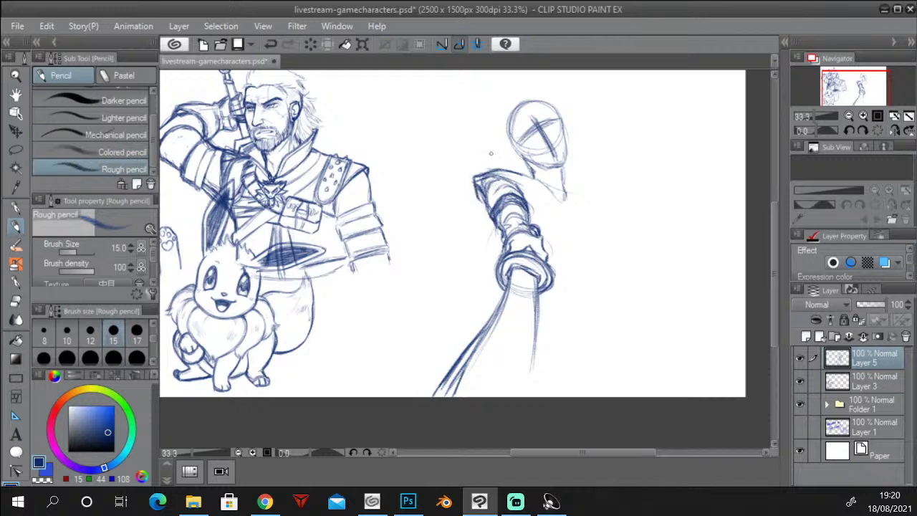
pyautogui.click(17, 301)
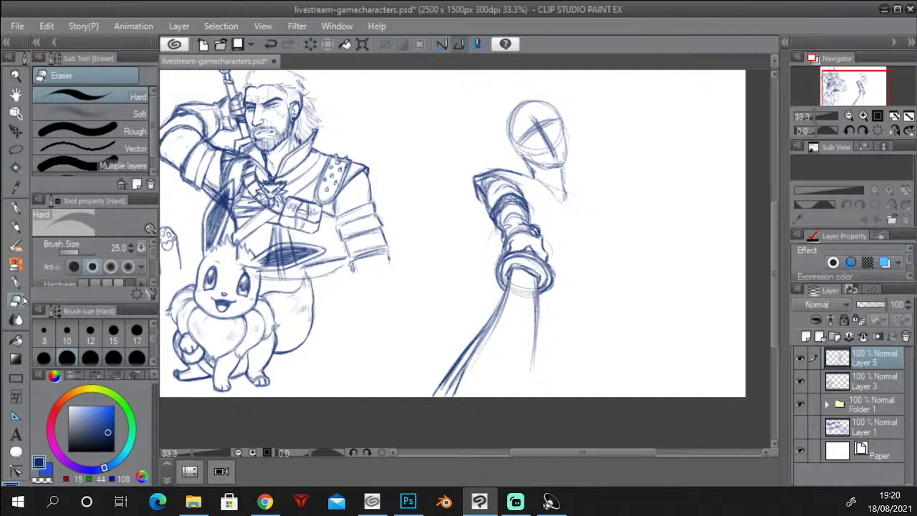
pyautogui.moveTo(482, 194); pyautogui.dragTo(493, 167)
pyautogui.press('p')
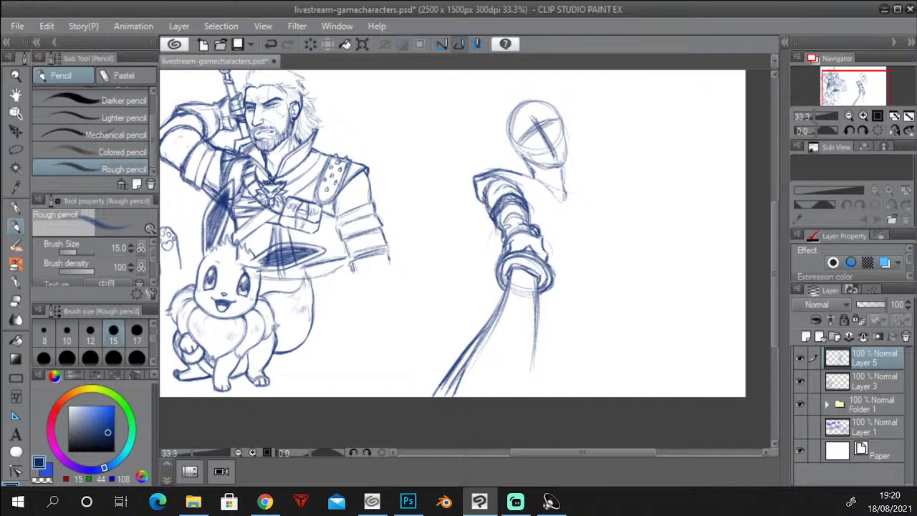
# Extend the shoulder line to a raised collar edge at the neck and darken the sword arm's outer contour.
pyautogui.moveTo(476, 178)
pyautogui.mouseDown()
pyautogui.moveTo(480, 188)
pyautogui.moveTo(498, 174)
pyautogui.mouseUp()
pyautogui.moveTo(525, 170); pyautogui.dragTo(531, 168)
pyautogui.moveTo(525, 160); pyautogui.dragTo(516, 169)
pyautogui.moveTo(530, 166)
pyautogui.mouseDown()
pyautogui.moveTo(555, 199)
pyautogui.moveTo(521, 169)
pyautogui.mouseUp()
pyautogui.click(18, 303)
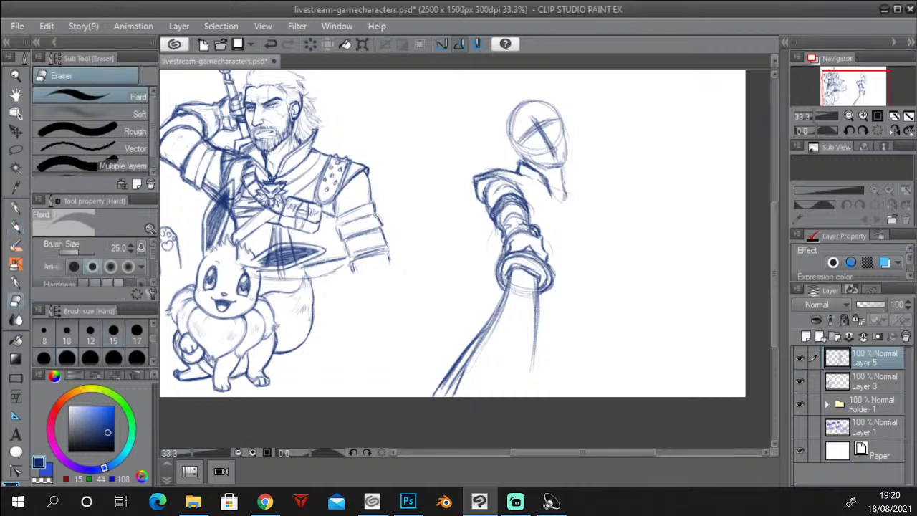
pyautogui.click(19, 225)
pyautogui.moveTo(536, 185)
pyautogui.mouseDown()
pyautogui.moveTo(522, 172)
pyautogui.moveTo(562, 201)
pyautogui.mouseUp()
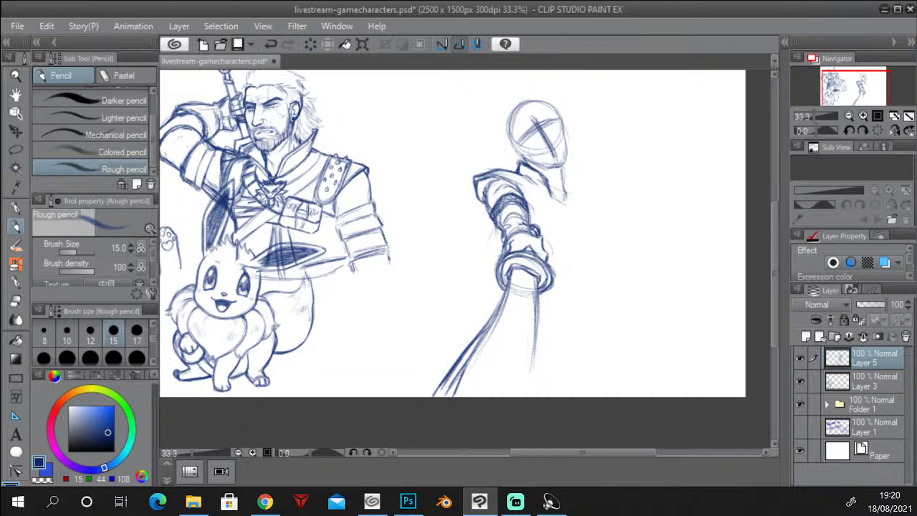
pyautogui.moveTo(491, 218)
pyautogui.mouseDown()
pyautogui.moveTo(503, 248)
pyautogui.moveTo(480, 199)
pyautogui.mouseUp()
pyautogui.moveTo(503, 246); pyautogui.dragTo(483, 206)
# Sketch the torso's far side and waistline, and add a long coattail line sweeping down left behind the blade.
pyautogui.moveTo(542, 301); pyautogui.dragTo(590, 316)
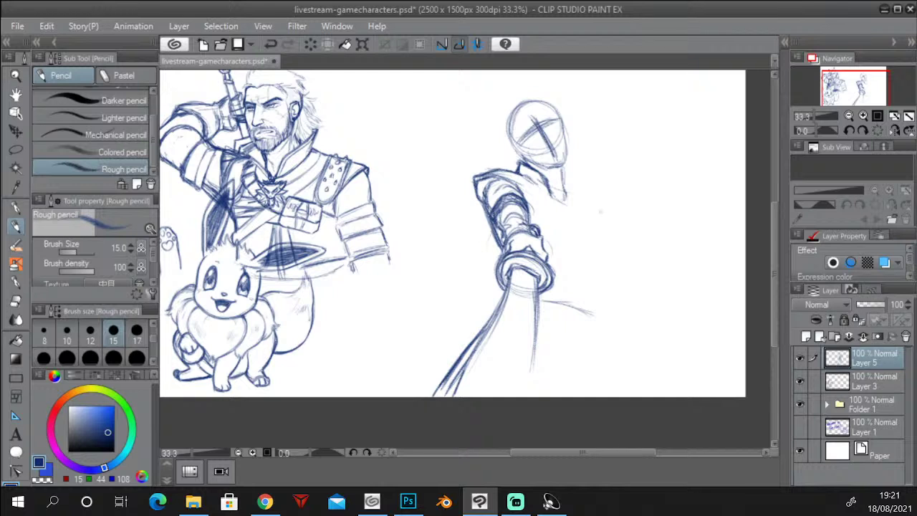
pyautogui.moveTo(585, 206); pyautogui.dragTo(603, 306)
pyautogui.moveTo(598, 243); pyautogui.dragTo(599, 260)
pyautogui.moveTo(587, 214); pyautogui.dragTo(599, 236)
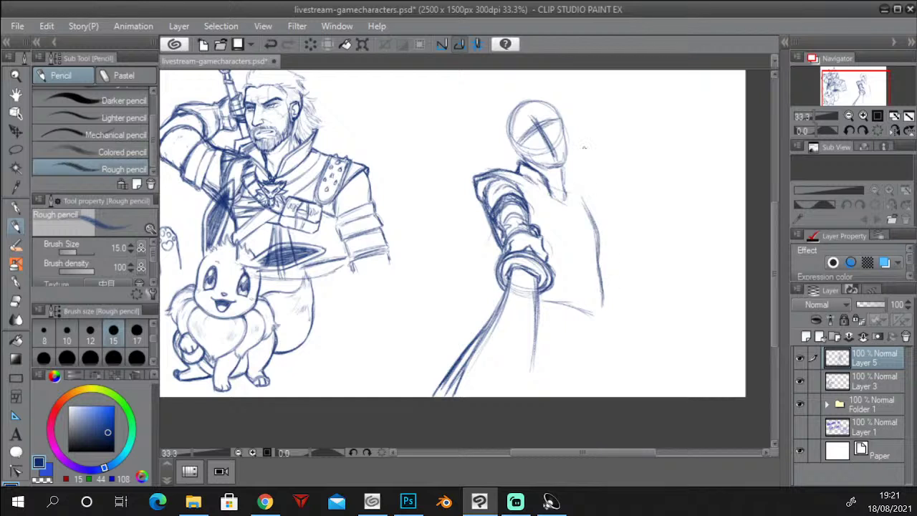
pyautogui.moveTo(579, 192); pyautogui.dragTo(600, 270)
pyautogui.moveTo(551, 300); pyautogui.dragTo(585, 308)
pyautogui.moveTo(499, 307); pyautogui.dragTo(379, 385)
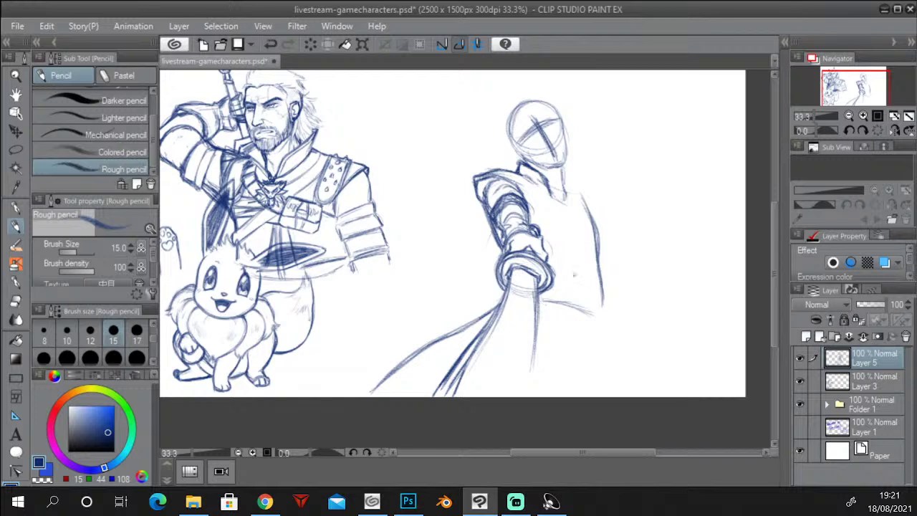
# Draw the collar flap on the sword-arm side of the neck and a diagonal chest line below it.
pyautogui.moveTo(564, 158); pyautogui.dragTo(560, 166)
pyautogui.moveTo(526, 194); pyautogui.dragTo(565, 240)
pyautogui.moveTo(542, 175)
pyautogui.mouseDown()
pyautogui.moveTo(544, 197)
pyautogui.moveTo(523, 194)
pyautogui.moveTo(545, 180)
pyautogui.moveTo(553, 197)
pyautogui.mouseUp()
pyautogui.moveTo(529, 163); pyautogui.dragTo(544, 174)
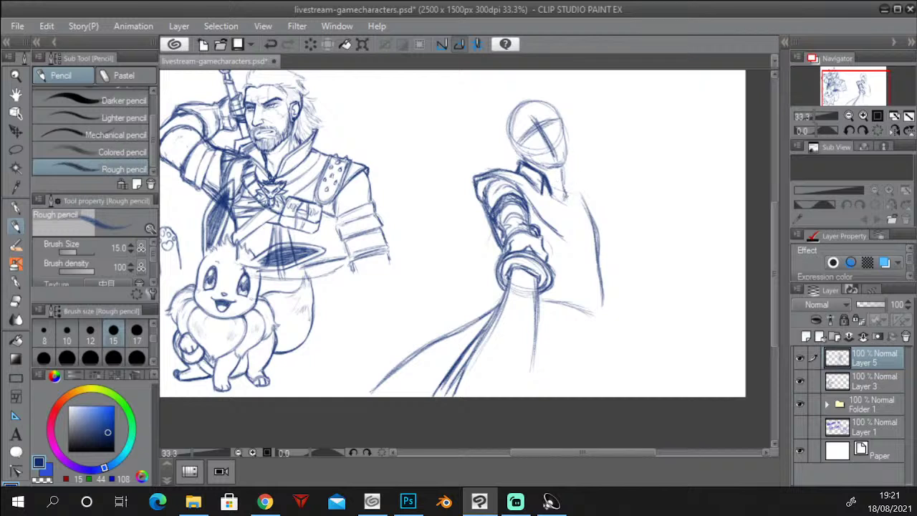
# Undo the first stroke on the neck's far side, then draw the opposite collar flap and darken both collar points.
pyautogui.moveTo(563, 181)
pyautogui.mouseDown()
pyautogui.moveTo(569, 200)
pyautogui.moveTo(582, 200)
pyautogui.moveTo(569, 200)
pyautogui.moveTo(572, 176)
pyautogui.moveTo(581, 200)
pyautogui.moveTo(573, 174)
pyautogui.moveTo(582, 204)
pyautogui.moveTo(574, 189)
pyautogui.mouseUp()
pyautogui.hotkey('ctrl', 'z')
pyautogui.hotkey('ctrl', 'z')
pyautogui.moveTo(562, 169); pyautogui.dragTo(582, 203)
pyautogui.moveTo(528, 185); pyautogui.dragTo(545, 202)
pyautogui.moveTo(547, 167); pyautogui.dragTo(543, 201)
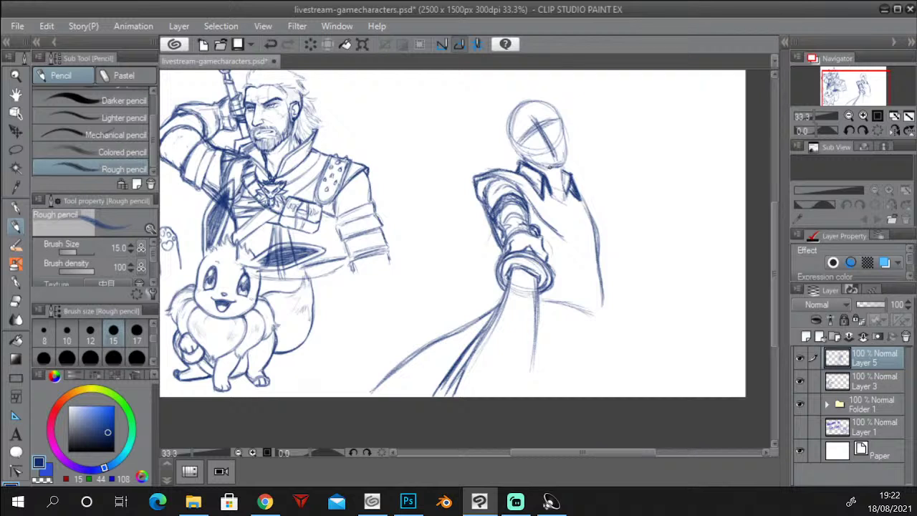
pyautogui.moveTo(578, 189); pyautogui.dragTo(582, 202)
pyautogui.moveTo(540, 177); pyautogui.dragTo(541, 202)
pyautogui.hotkey('alt', 'Tab')
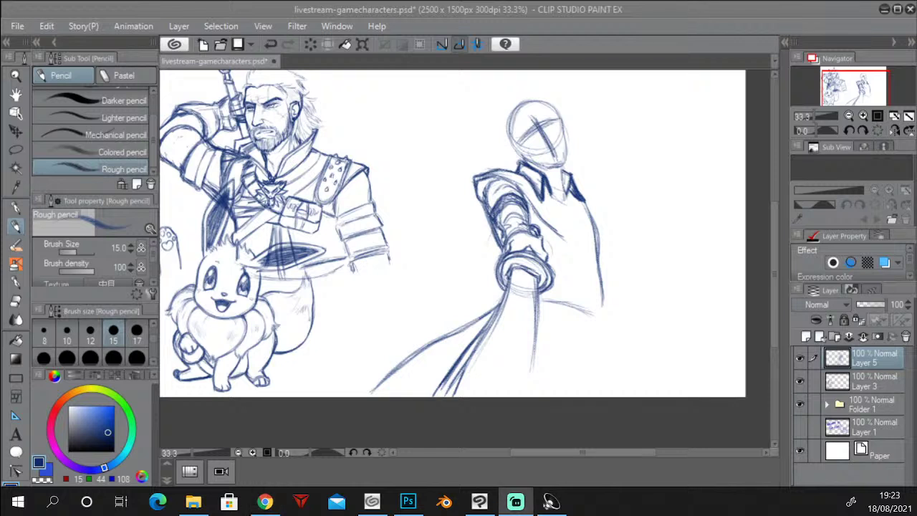
pyautogui.click(550, 9)
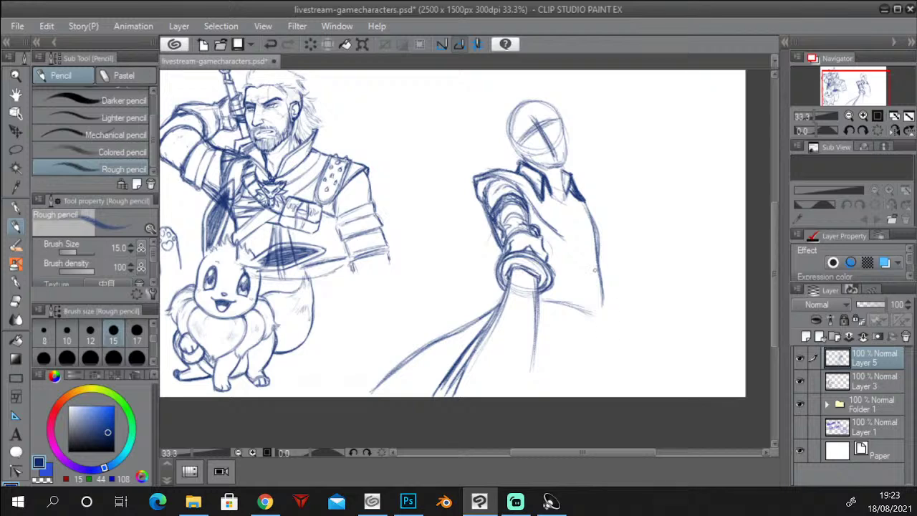
pyautogui.hotkey('alt', 'Tab')
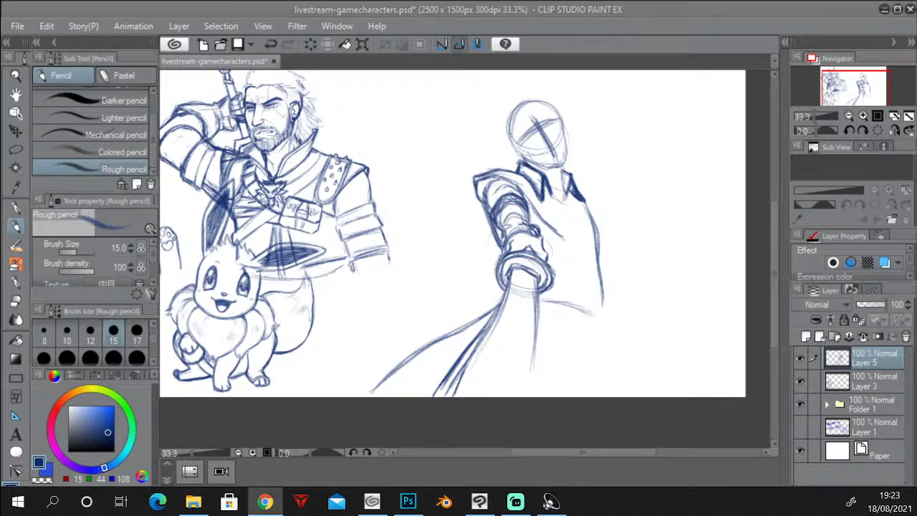
pyautogui.hotkey('alt', 'Tab')
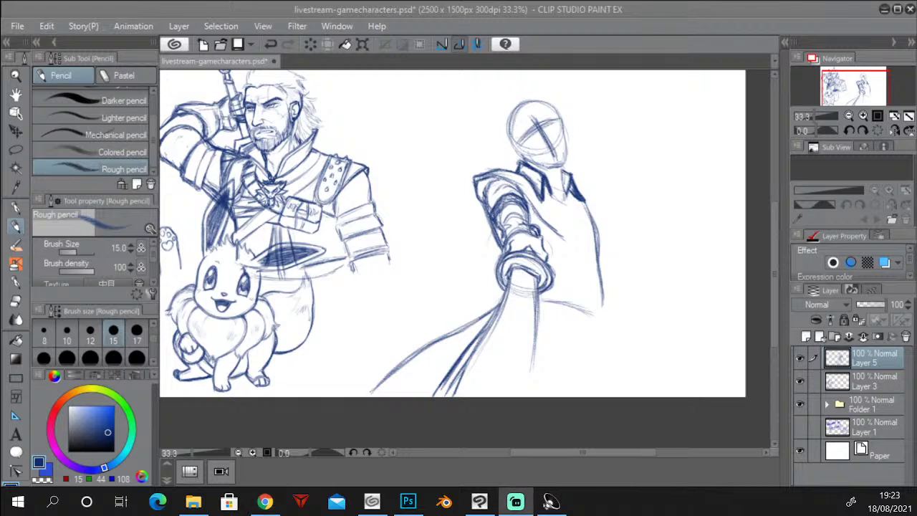
pyautogui.click(460, 8)
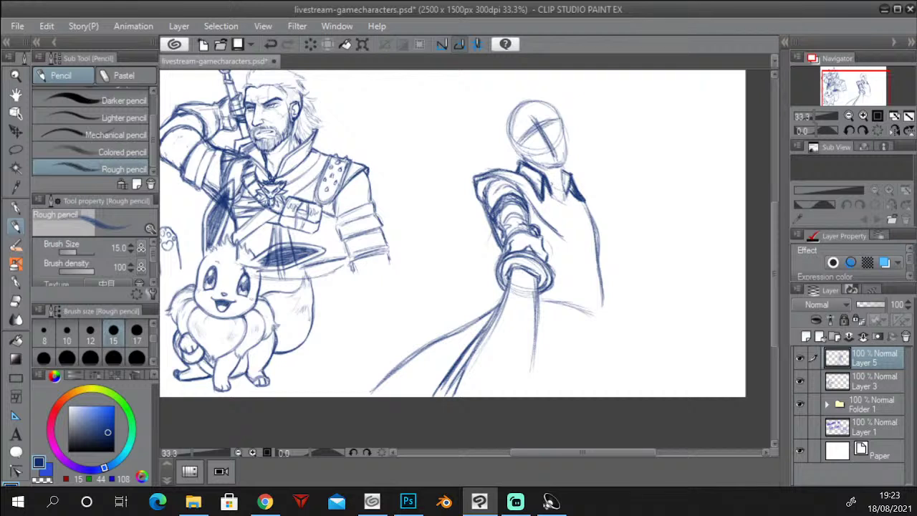
# Sketch a neckerchief knot between the collar flaps with two cloth ends blowing out to the right.
pyautogui.moveTo(546, 184)
pyautogui.mouseDown()
pyautogui.moveTo(562, 180)
pyautogui.moveTo(568, 202)
pyautogui.moveTo(556, 201)
pyautogui.moveTo(562, 179)
pyautogui.moveTo(570, 182)
pyautogui.mouseUp()
pyautogui.moveTo(561, 205)
pyautogui.mouseDown()
pyautogui.moveTo(614, 256)
pyautogui.moveTo(584, 229)
pyautogui.moveTo(609, 222)
pyautogui.moveTo(616, 258)
pyautogui.moveTo(599, 218)
pyautogui.moveTo(575, 205)
pyautogui.moveTo(566, 215)
pyautogui.moveTo(586, 214)
pyautogui.moveTo(576, 213)
pyautogui.mouseUp()
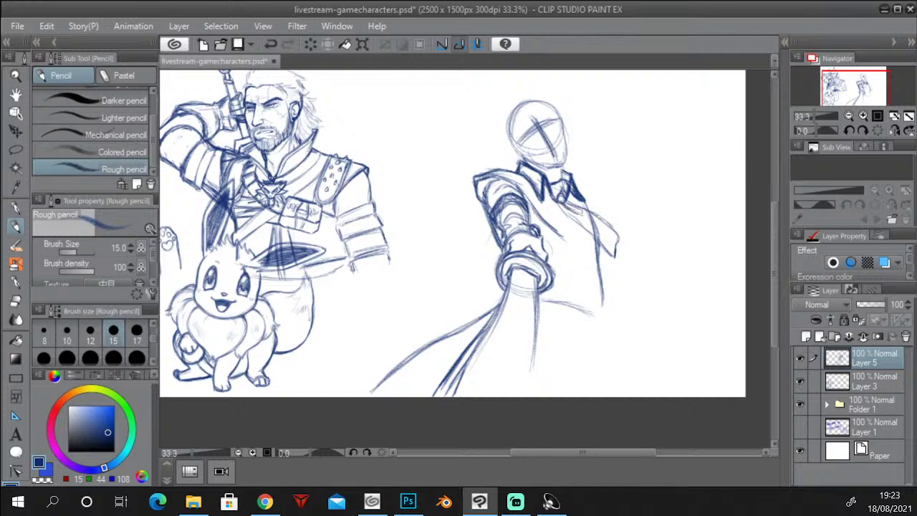
pyautogui.moveTo(560, 203)
pyautogui.mouseDown()
pyautogui.moveTo(615, 257)
pyautogui.moveTo(619, 243)
pyautogui.mouseUp()
pyautogui.moveTo(570, 201)
pyautogui.mouseDown()
pyautogui.moveTo(629, 203)
pyautogui.moveTo(607, 204)
pyautogui.moveTo(602, 218)
pyautogui.moveTo(623, 204)
pyautogui.moveTo(575, 204)
pyautogui.moveTo(628, 204)
pyautogui.moveTo(602, 217)
pyautogui.moveTo(600, 196)
pyautogui.moveTo(584, 200)
pyautogui.moveTo(642, 207)
pyautogui.moveTo(614, 216)
pyautogui.mouseUp()
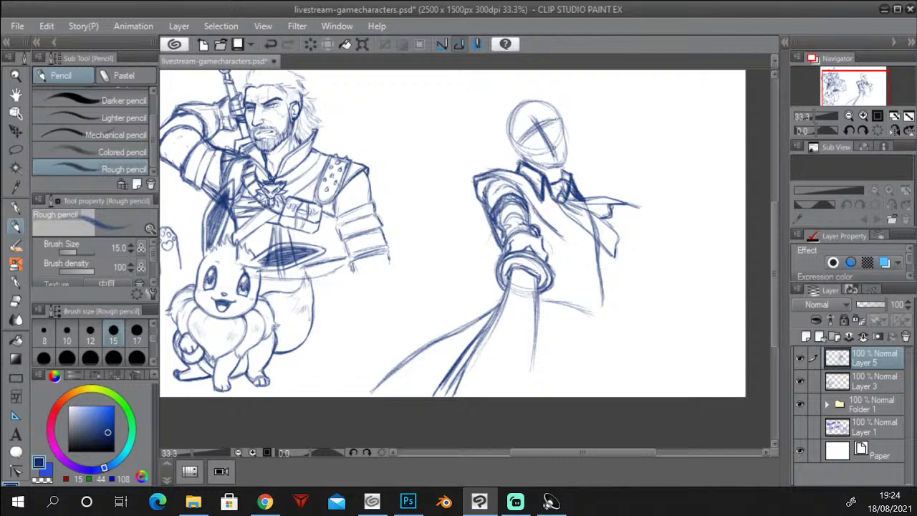
# Add a pointed lapel below the collar, darken the collar edges, and define the folds in the blowing cloth.
pyautogui.moveTo(561, 167); pyautogui.dragTo(561, 178)
pyautogui.moveTo(557, 200)
pyautogui.mouseDown()
pyautogui.moveTo(566, 238)
pyautogui.moveTo(564, 207)
pyautogui.mouseUp()
pyautogui.moveTo(536, 192); pyautogui.dragTo(543, 221)
pyautogui.moveTo(519, 175)
pyautogui.mouseDown()
pyautogui.moveTo(510, 180)
pyautogui.moveTo(531, 208)
pyautogui.moveTo(499, 176)
pyautogui.moveTo(513, 175)
pyautogui.moveTo(558, 226)
pyautogui.mouseUp()
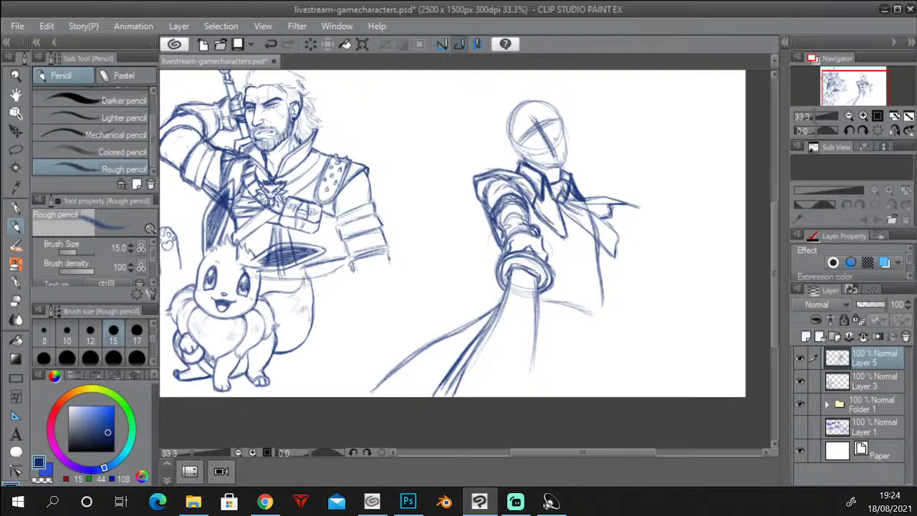
pyautogui.moveTo(547, 181); pyautogui.dragTo(568, 241)
pyautogui.moveTo(519, 166)
pyautogui.mouseDown()
pyautogui.moveTo(513, 171)
pyautogui.moveTo(518, 160)
pyautogui.moveTo(523, 172)
pyautogui.mouseUp()
pyautogui.moveTo(576, 183)
pyautogui.mouseDown()
pyautogui.moveTo(605, 199)
pyautogui.moveTo(599, 193)
pyautogui.mouseUp()
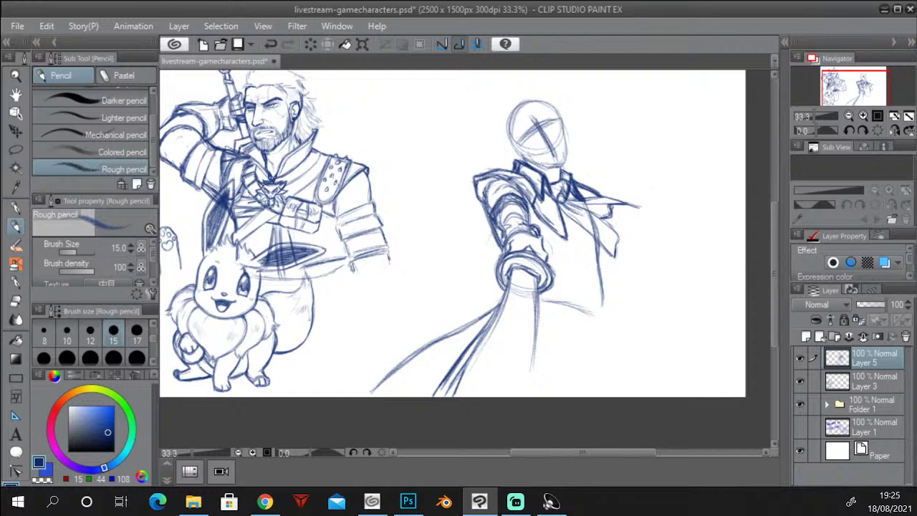
pyautogui.moveTo(611, 205)
pyautogui.mouseDown()
pyautogui.moveTo(626, 227)
pyautogui.moveTo(619, 233)
pyautogui.mouseUp()
# Lasso the head, rotate it slightly counterclockwise, shift it up and left over the neck, and deselect.
pyautogui.press('m')
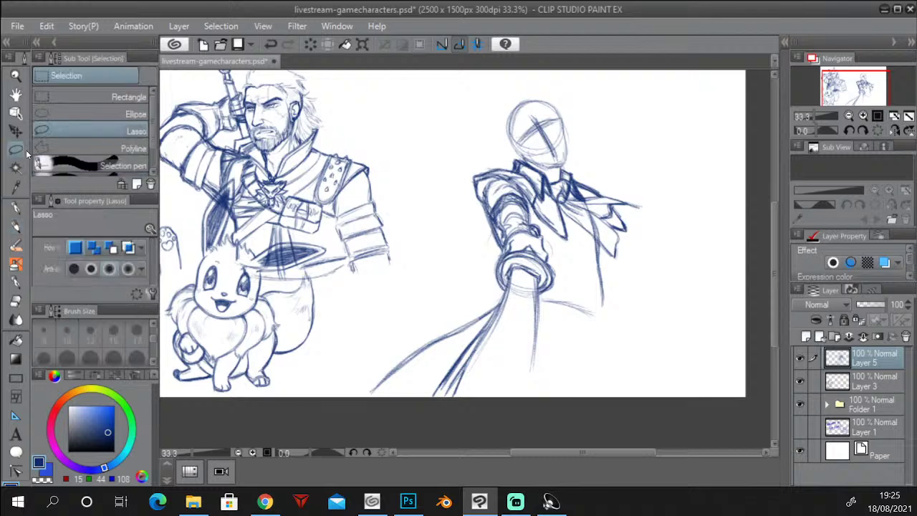
pyautogui.moveTo(566, 163)
pyautogui.mouseDown()
pyautogui.moveTo(506, 134)
pyautogui.moveTo(504, 100)
pyautogui.moveTo(563, 84)
pyautogui.moveTo(585, 107)
pyautogui.moveTo(585, 140)
pyautogui.mouseUp()
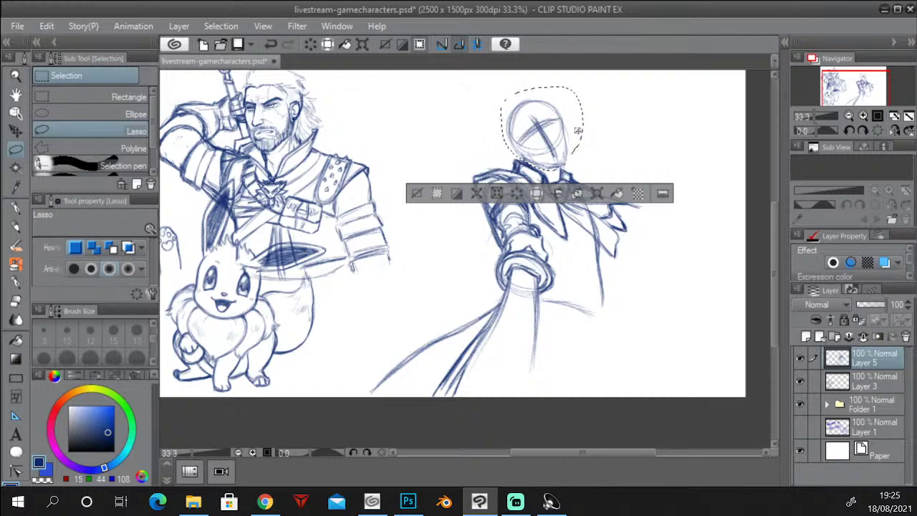
pyautogui.click(597, 193)
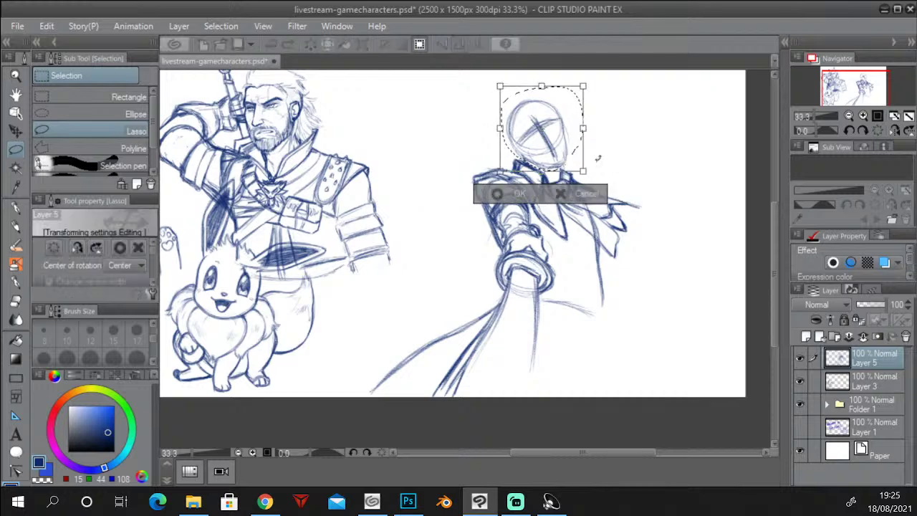
pyautogui.moveTo(563, 149)
pyautogui.mouseDown()
pyautogui.moveTo(555, 146)
pyautogui.moveTo(592, 153)
pyautogui.mouseUp()
pyautogui.moveTo(524, 228); pyautogui.dragTo(522, 229)
pyautogui.click(527, 187)
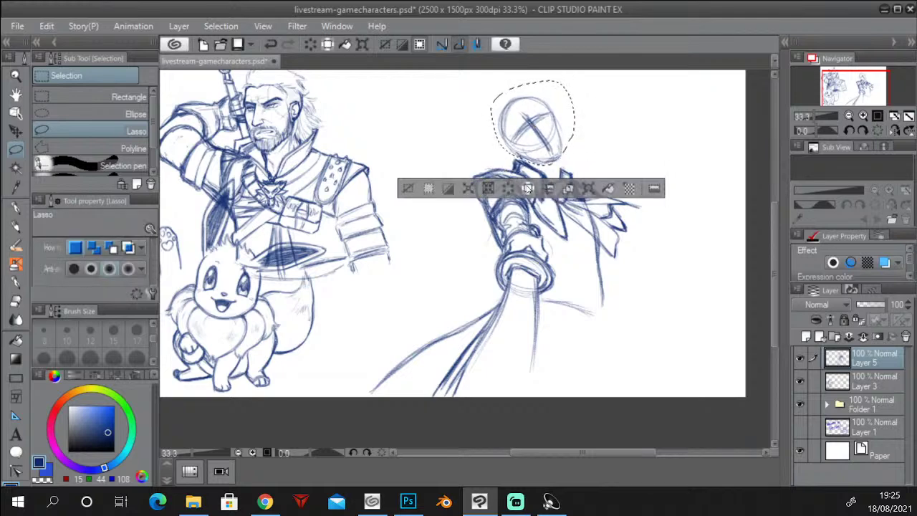
pyautogui.hotkey('ctrl', 'd')
pyautogui.press('p')
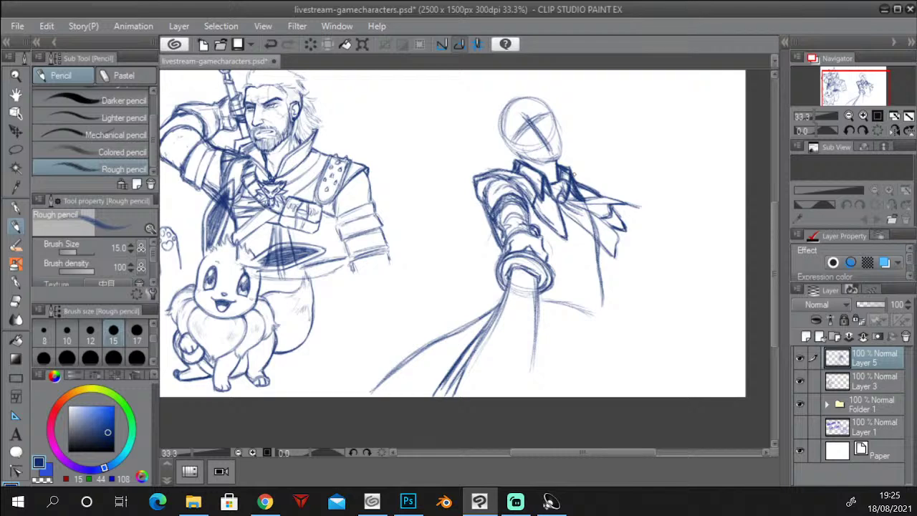
pyautogui.hotkey('alt', 'Tab')
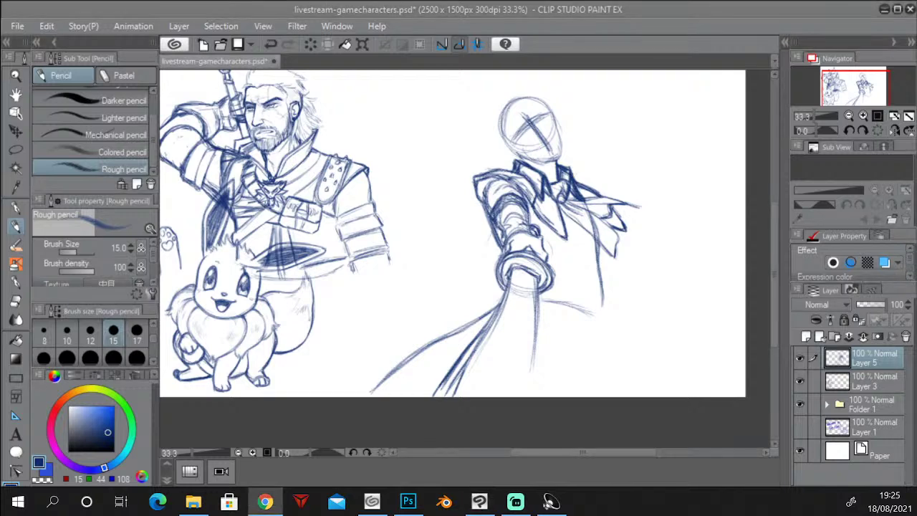
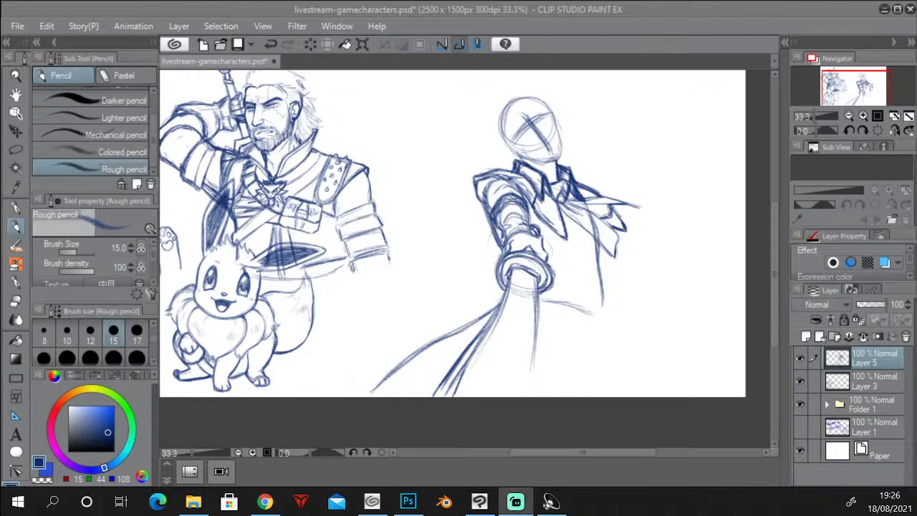
pyautogui.click(432, 8)
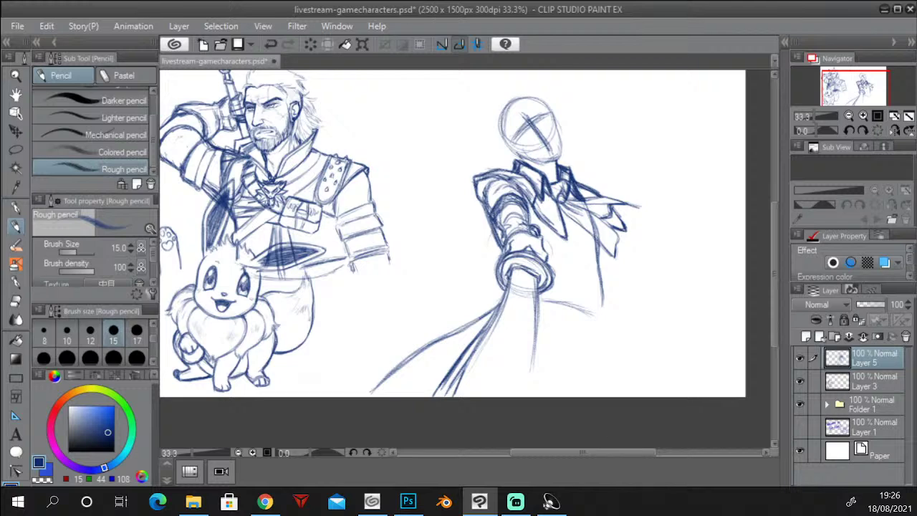
pyautogui.click(266, 502)
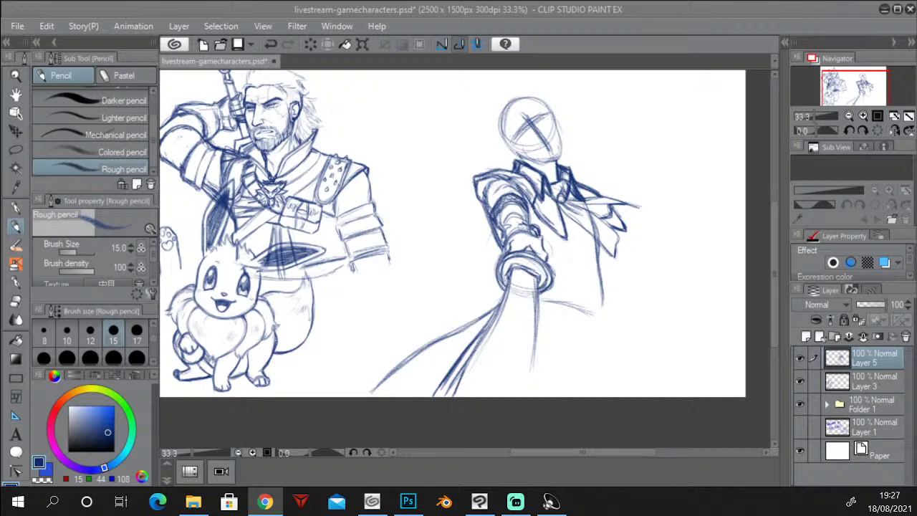
pyautogui.hotkey('alt', 'Tab')
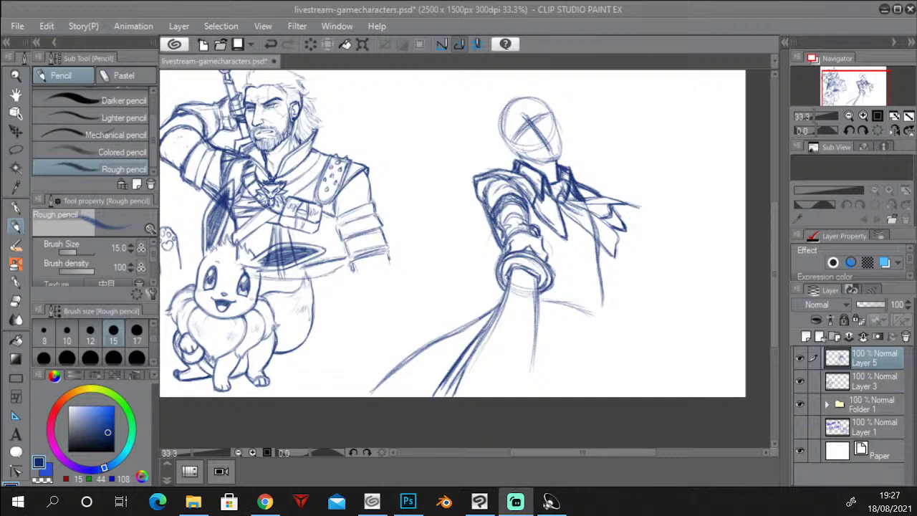
pyautogui.click(300, 8)
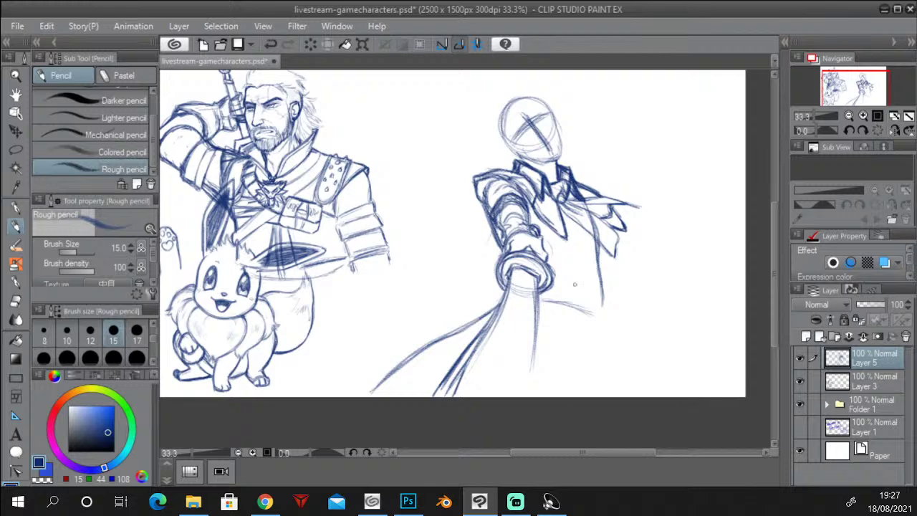
pyautogui.hotkey('alt', 'Tab')
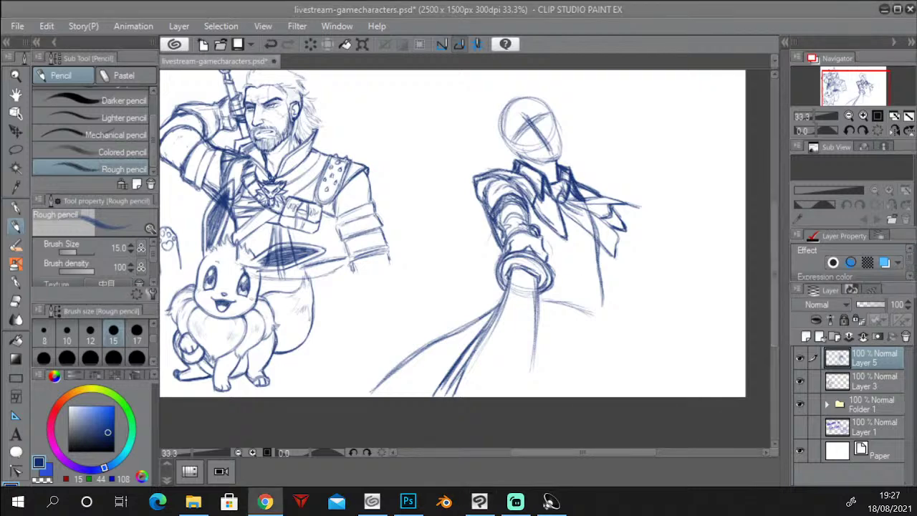
pyautogui.click(265, 10)
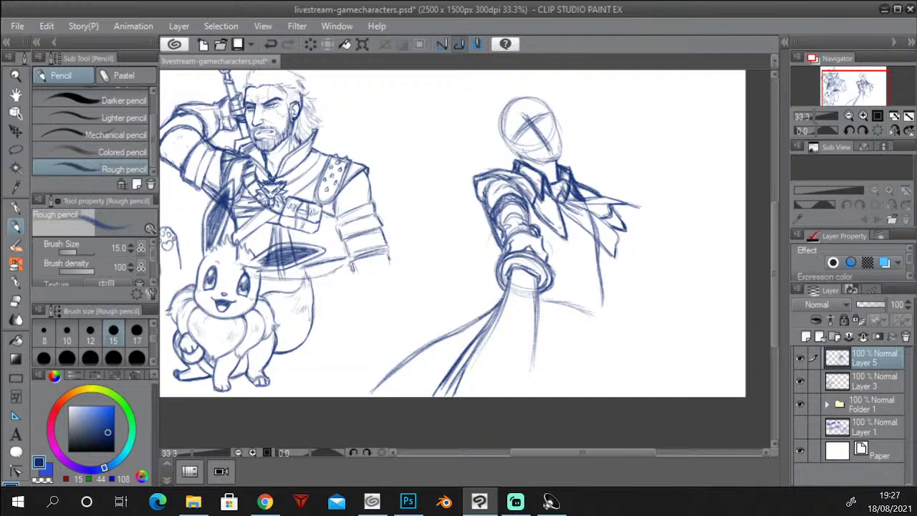
# Draw the coat's front edge from the lapel to the waist and extend a coattail down along the blade.
pyautogui.moveTo(564, 237)
pyautogui.mouseDown()
pyautogui.moveTo(567, 316)
pyautogui.moveTo(556, 315)
pyautogui.moveTo(570, 323)
pyautogui.moveTo(565, 264)
pyautogui.moveTo(567, 323)
pyautogui.moveTo(555, 314)
pyautogui.mouseUp()
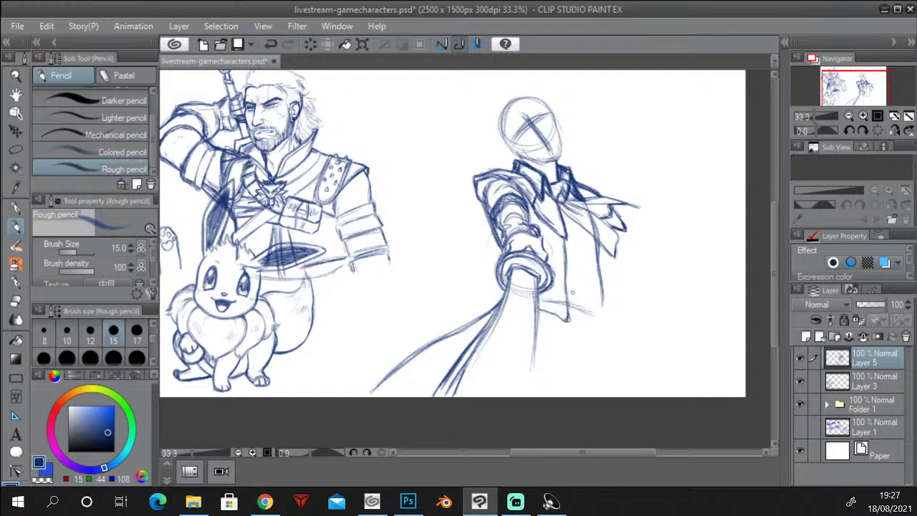
pyautogui.moveTo(562, 323); pyautogui.dragTo(535, 381)
pyautogui.moveTo(535, 344); pyautogui.dragTo(529, 394)
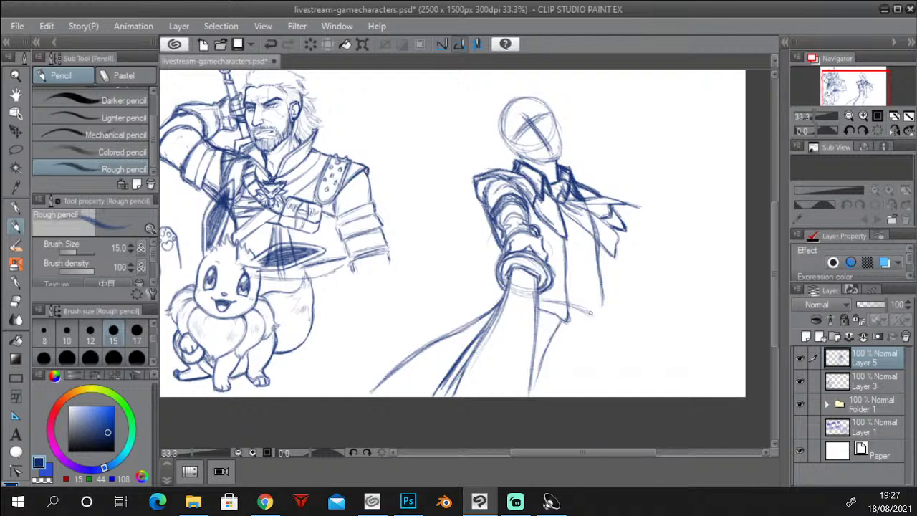
# Draw the coat's far edge down to the waist and flare a long coattail outward to the canvas's lower edge.
pyautogui.moveTo(567, 267); pyautogui.dragTo(567, 286)
pyautogui.moveTo(591, 235)
pyautogui.mouseDown()
pyautogui.moveTo(609, 318)
pyautogui.moveTo(669, 394)
pyautogui.mouseUp()
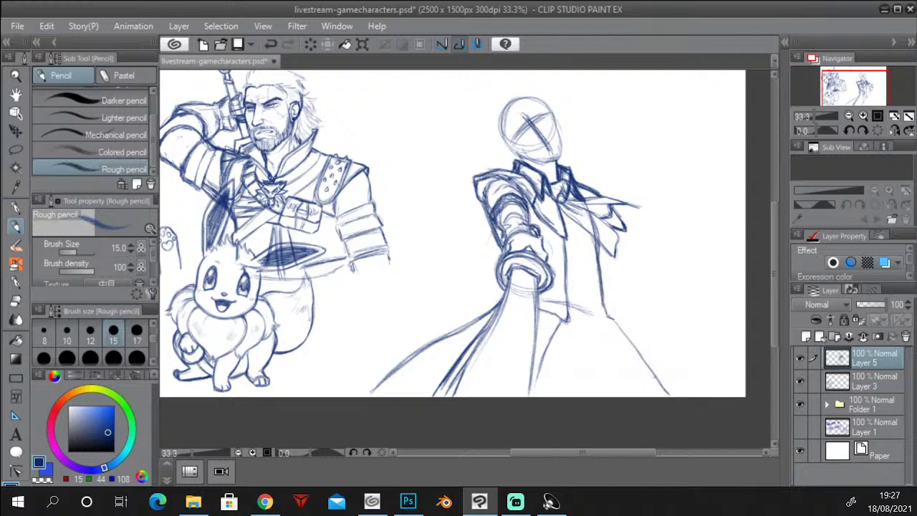
pyautogui.moveTo(612, 316); pyautogui.dragTo(669, 395)
pyautogui.moveTo(634, 345); pyautogui.dragTo(668, 397)
pyautogui.press('e')
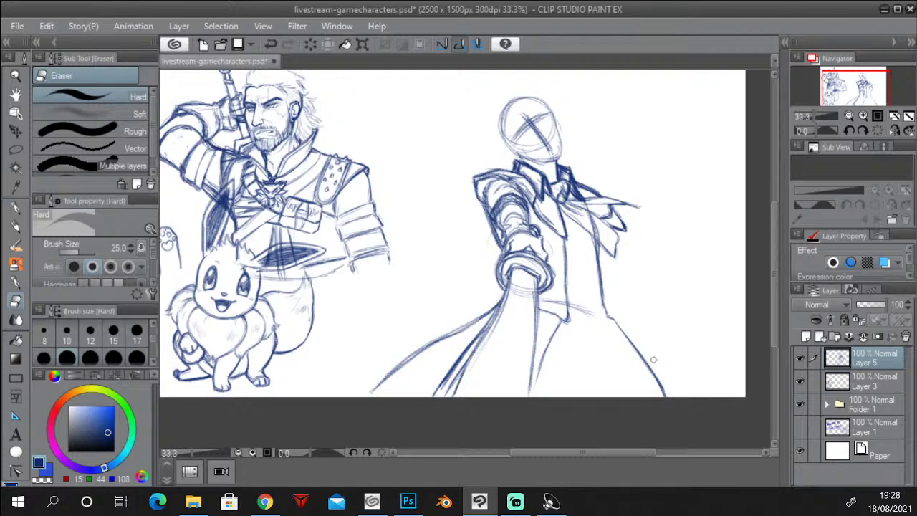
# Draw a second contour outside the coat's far edge and coattail to give the coat an outer layer.
pyautogui.click(19, 227)
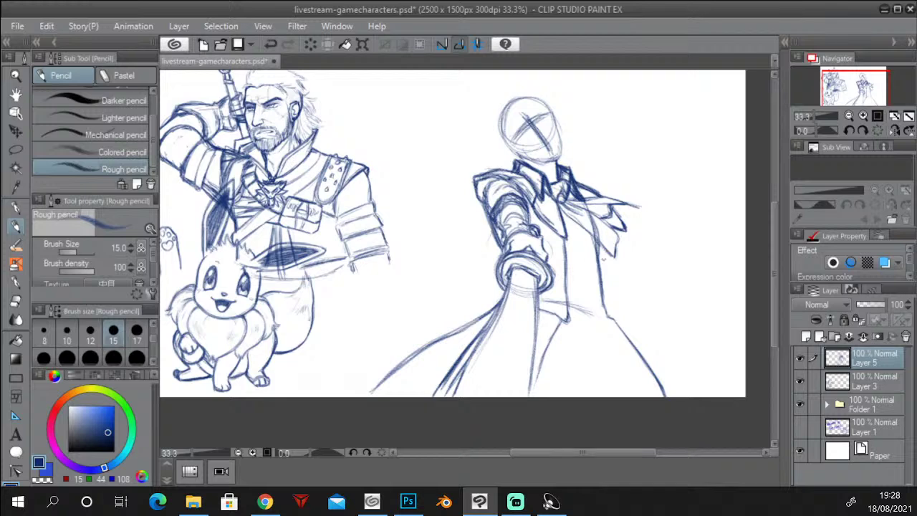
pyautogui.moveTo(603, 250); pyautogui.dragTo(611, 303)
pyautogui.moveTo(603, 256)
pyautogui.mouseDown()
pyautogui.moveTo(625, 291)
pyautogui.moveTo(610, 300)
pyautogui.moveTo(615, 307)
pyautogui.moveTo(687, 395)
pyautogui.mouseUp()
pyautogui.moveTo(618, 311); pyautogui.dragTo(692, 399)
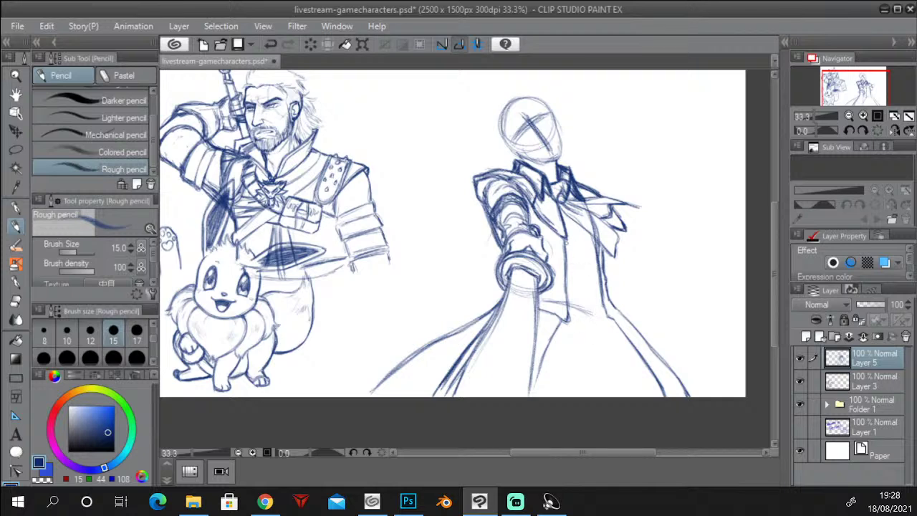
# Draw the rounded vest front between the coat edges and extend the tunic line below it into a front flap.
pyautogui.moveTo(568, 257); pyautogui.dragTo(577, 280)
pyautogui.moveTo(587, 281); pyautogui.dragTo(599, 262)
pyautogui.moveTo(575, 223); pyautogui.dragTo(586, 281)
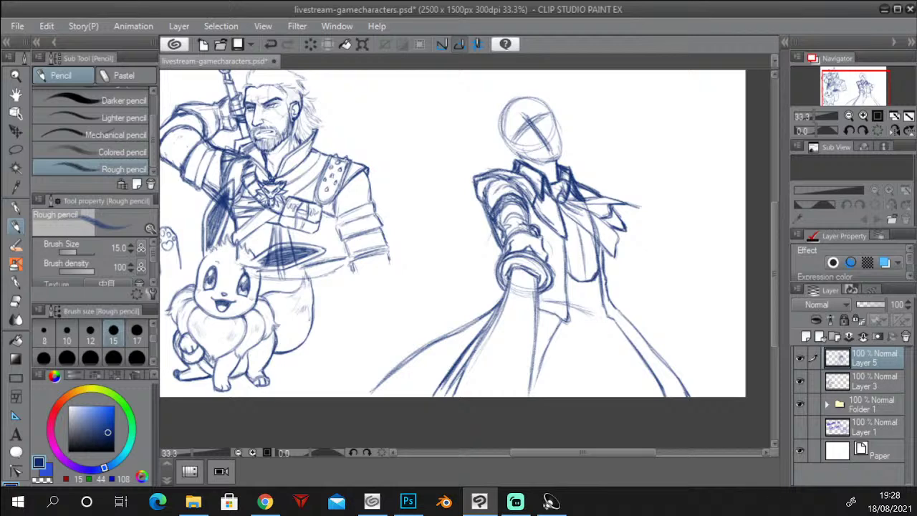
pyautogui.moveTo(583, 286); pyautogui.dragTo(584, 314)
pyautogui.moveTo(587, 282); pyautogui.dragTo(585, 321)
pyautogui.moveTo(584, 286)
pyautogui.mouseDown()
pyautogui.moveTo(584, 343)
pyautogui.moveTo(583, 321)
pyautogui.moveTo(573, 374)
pyautogui.moveTo(537, 380)
pyautogui.moveTo(566, 392)
pyautogui.moveTo(584, 317)
pyautogui.mouseUp()
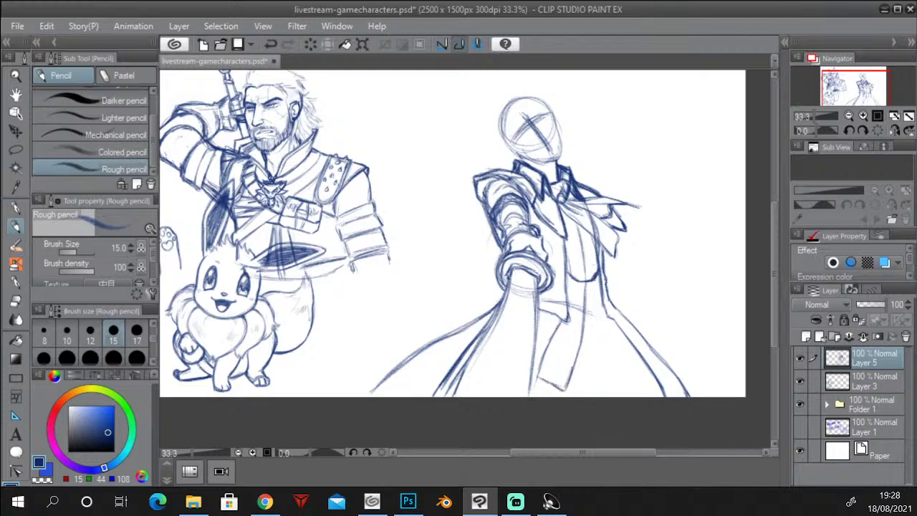
# Draw a pointed tunic flap below the waist beside the far coattail and darken its edges.
pyautogui.moveTo(587, 278)
pyautogui.mouseDown()
pyautogui.moveTo(582, 337)
pyautogui.moveTo(611, 382)
pyautogui.moveTo(630, 343)
pyautogui.moveTo(609, 382)
pyautogui.mouseUp()
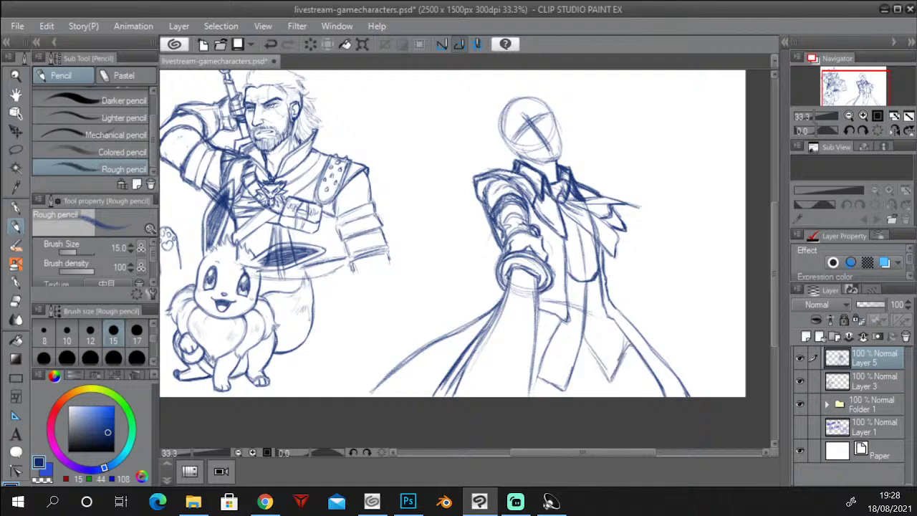
pyautogui.moveTo(630, 347); pyautogui.dragTo(611, 380)
pyautogui.moveTo(587, 340); pyautogui.dragTo(608, 377)
pyautogui.moveTo(630, 342); pyautogui.dragTo(624, 356)
pyautogui.moveTo(585, 324); pyautogui.dragTo(611, 317)
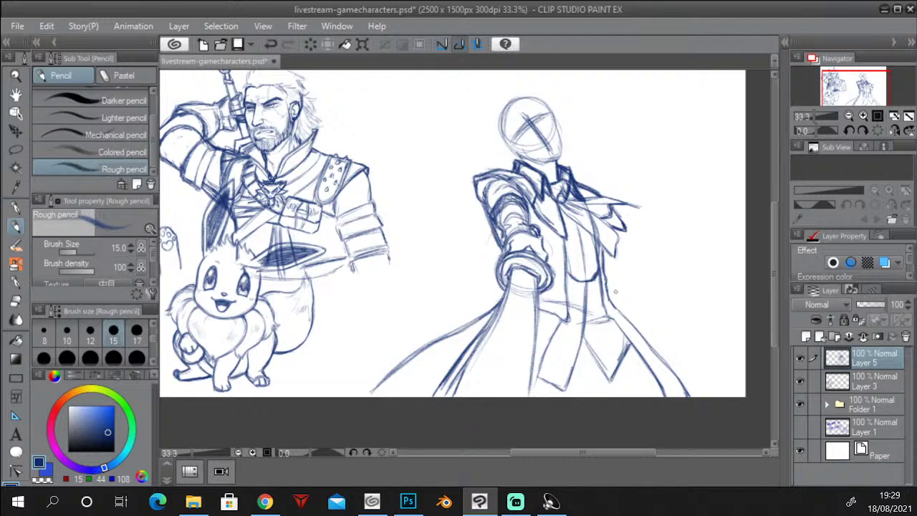
pyautogui.moveTo(630, 345)
pyautogui.mouseDown()
pyautogui.moveTo(611, 380)
pyautogui.moveTo(617, 374)
pyautogui.mouseUp()
# Erase the heavy strokes inside the pointed flap and draw the inner leg lines emerging between the two flaps.
pyautogui.click(15, 301)
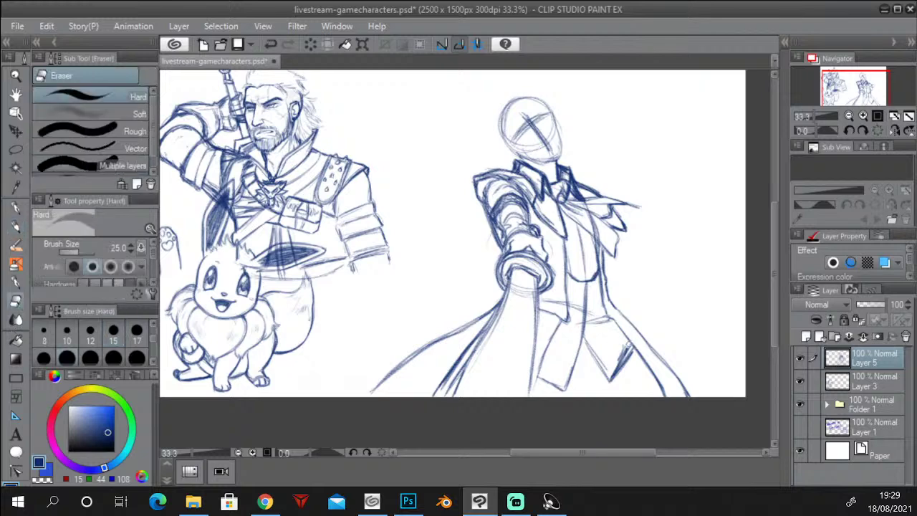
pyautogui.moveTo(627, 347); pyautogui.dragTo(616, 373)
pyautogui.click(18, 226)
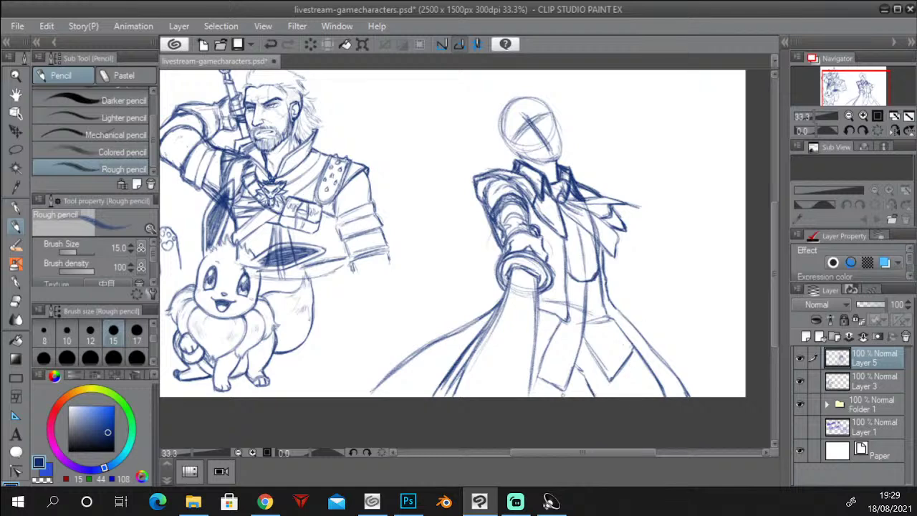
pyautogui.moveTo(562, 398); pyautogui.dragTo(579, 366)
pyautogui.moveTo(580, 367)
pyautogui.mouseDown()
pyautogui.moveTo(594, 393)
pyautogui.moveTo(563, 391)
pyautogui.mouseUp()
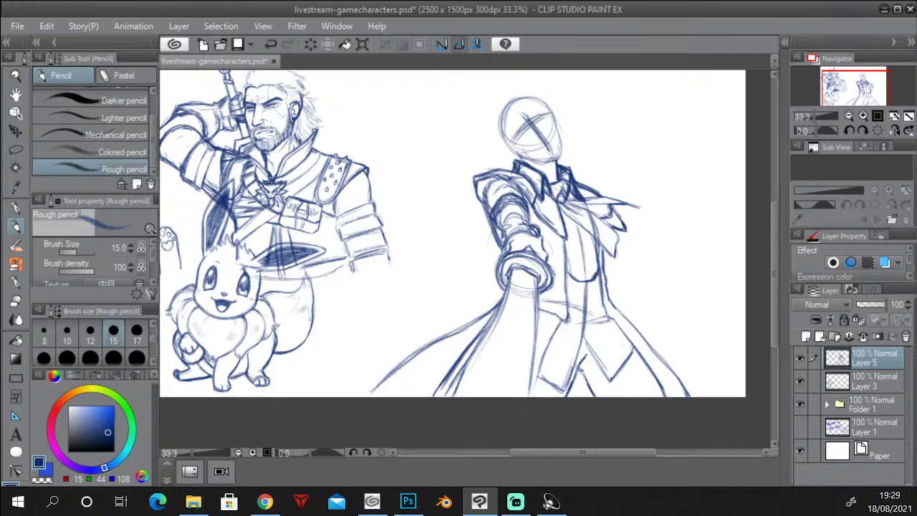
# Draw a narrow dark strap end hanging from the waist over the front flap and clean up its tip.
pyautogui.moveTo(569, 311); pyautogui.dragTo(562, 358)
pyautogui.moveTo(569, 311)
pyautogui.mouseDown()
pyautogui.moveTo(562, 360)
pyautogui.moveTo(573, 325)
pyautogui.moveTo(565, 353)
pyautogui.moveTo(568, 345)
pyautogui.mouseUp()
pyautogui.moveTo(567, 324); pyautogui.dragTo(560, 346)
pyautogui.press('e')
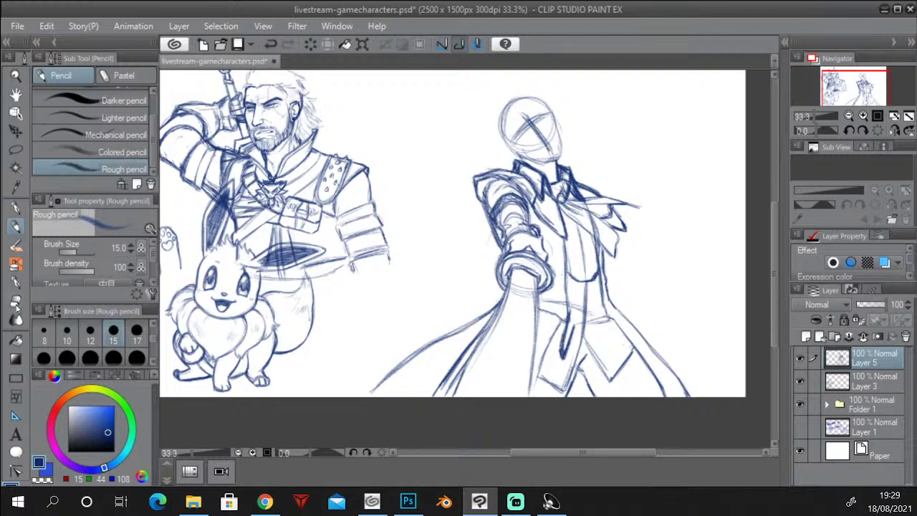
pyautogui.moveTo(562, 364); pyautogui.dragTo(569, 353)
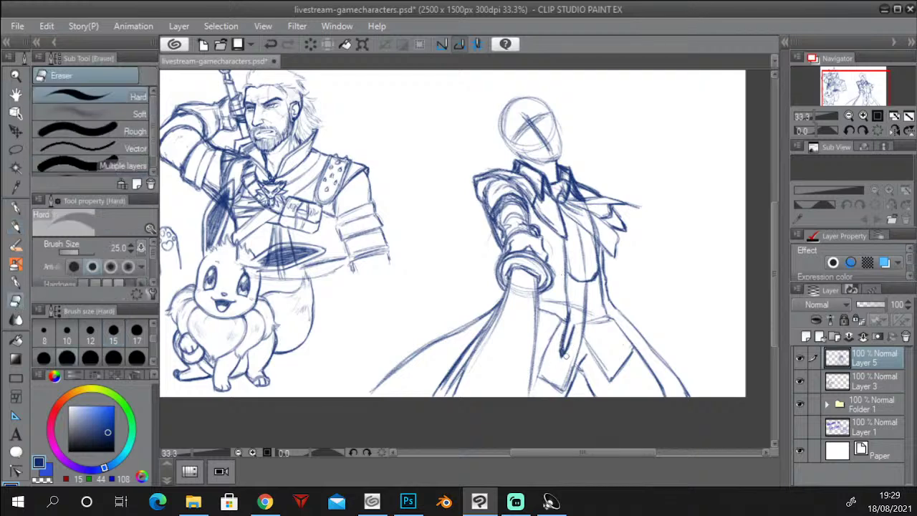
pyautogui.click(17, 227)
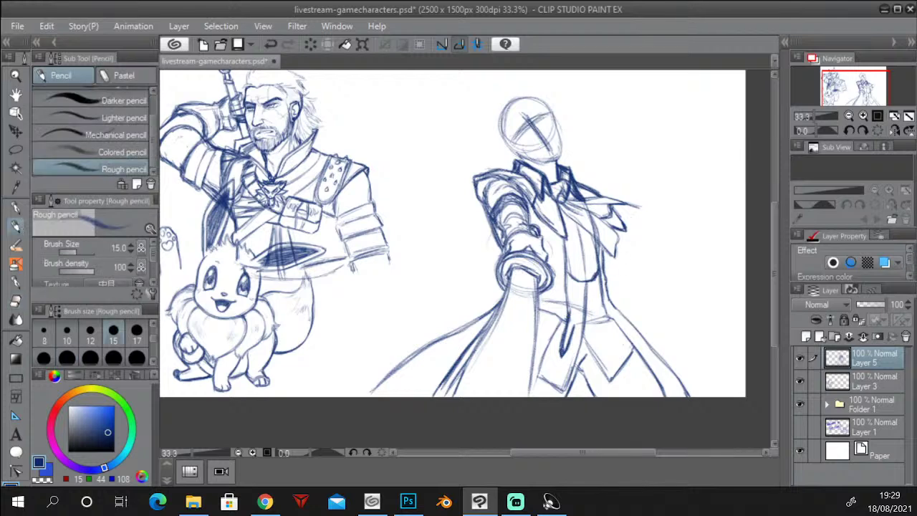
# Draw a belt across the waist with an upright loop above the hanging strap.
pyautogui.moveTo(575, 296)
pyautogui.mouseDown()
pyautogui.moveTo(570, 320)
pyautogui.moveTo(582, 294)
pyautogui.moveTo(573, 329)
pyautogui.moveTo(580, 301)
pyautogui.moveTo(574, 329)
pyautogui.moveTo(577, 307)
pyautogui.moveTo(574, 315)
pyautogui.mouseUp()
pyautogui.moveTo(541, 302)
pyautogui.mouseDown()
pyautogui.moveTo(566, 295)
pyautogui.moveTo(569, 305)
pyautogui.moveTo(612, 308)
pyautogui.moveTo(589, 312)
pyautogui.moveTo(620, 309)
pyautogui.moveTo(583, 314)
pyautogui.moveTo(621, 308)
pyautogui.moveTo(570, 309)
pyautogui.mouseUp()
pyautogui.hotkey('ctrl', 'z')
pyautogui.hotkey('ctrl', 'z')
pyautogui.moveTo(541, 297); pyautogui.dragTo(614, 310)
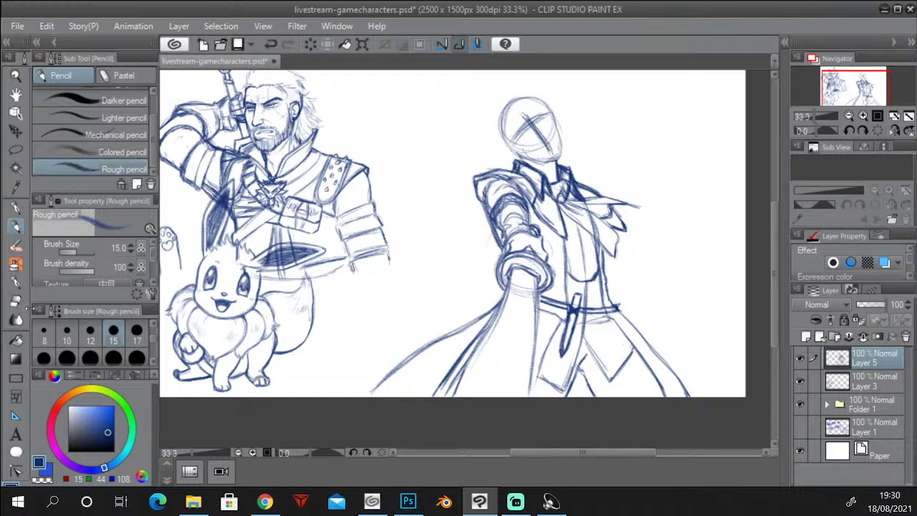
pyautogui.press('e')
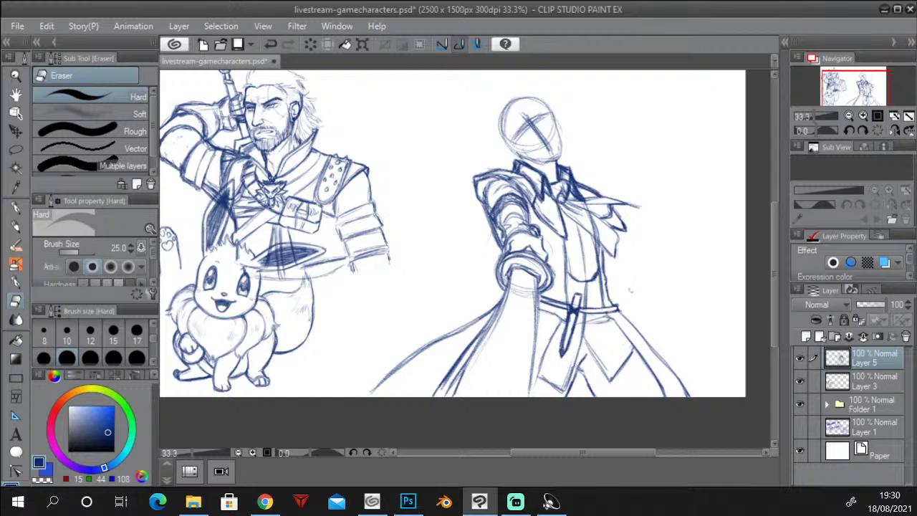
pyautogui.click(15, 228)
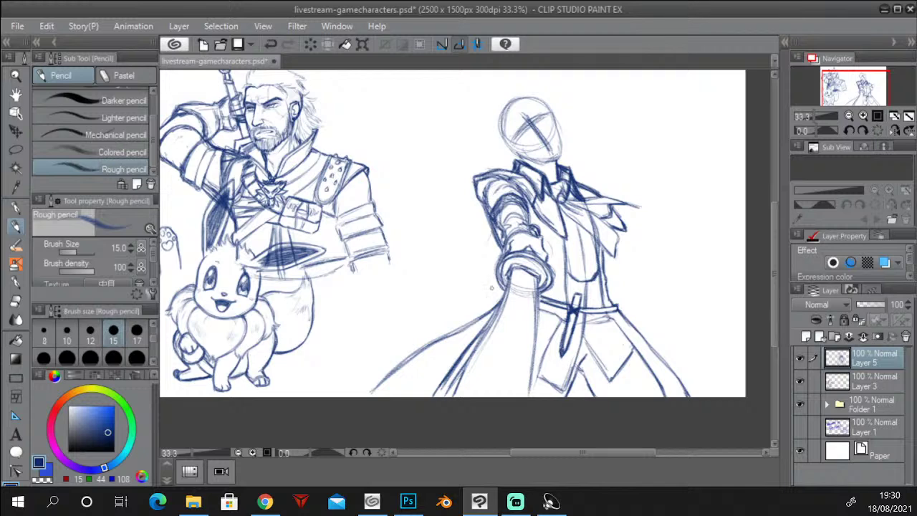
# Redraw the near coattail's upper edge beside the sword guard and add a second belt band crossing the first.
pyautogui.click(15, 299)
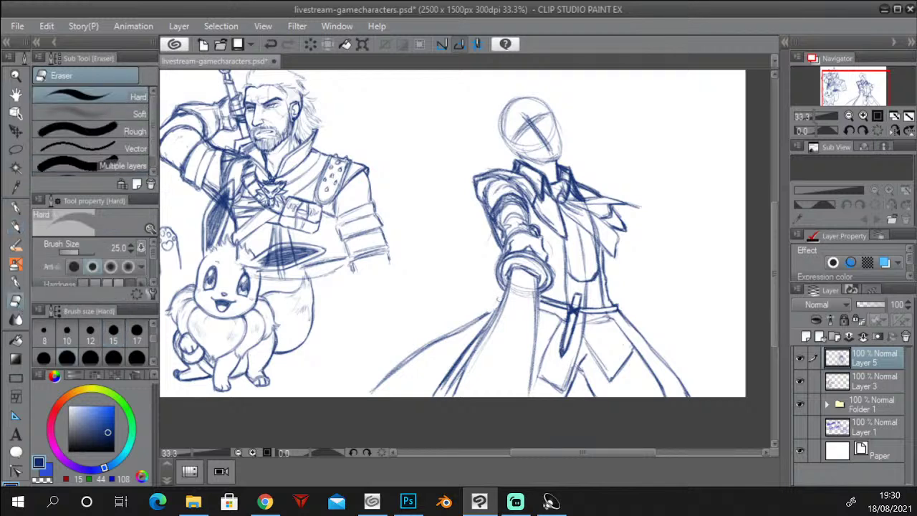
pyautogui.click(24, 228)
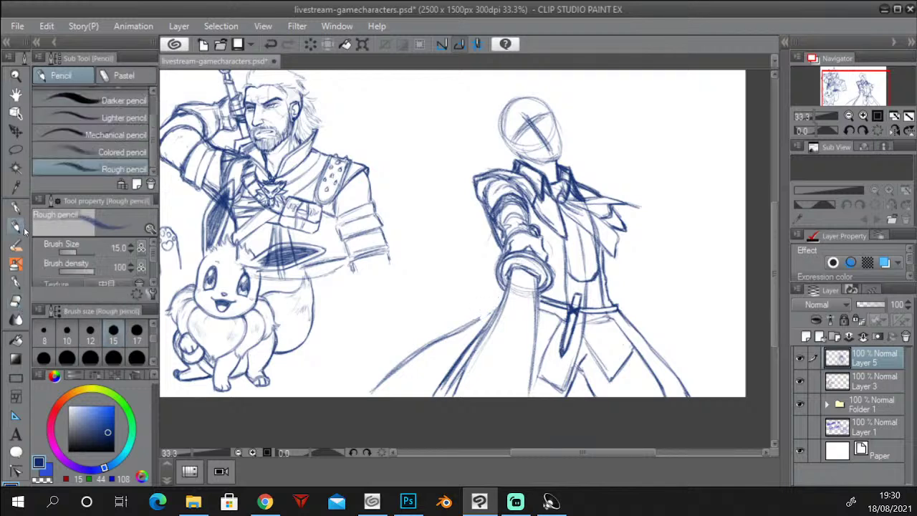
pyautogui.moveTo(458, 328); pyautogui.dragTo(499, 307)
pyautogui.hotkey('ctrl', 'z')
pyautogui.moveTo(501, 303); pyautogui.dragTo(477, 320)
pyautogui.moveTo(562, 308)
pyautogui.mouseDown()
pyautogui.moveTo(492, 314)
pyautogui.moveTo(501, 302)
pyautogui.mouseUp()
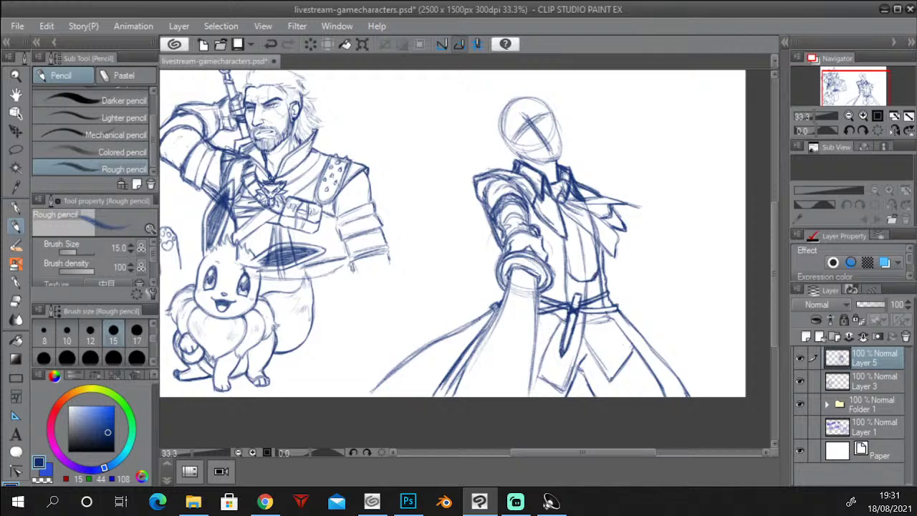
pyautogui.moveTo(537, 314); pyautogui.dragTo(533, 366)
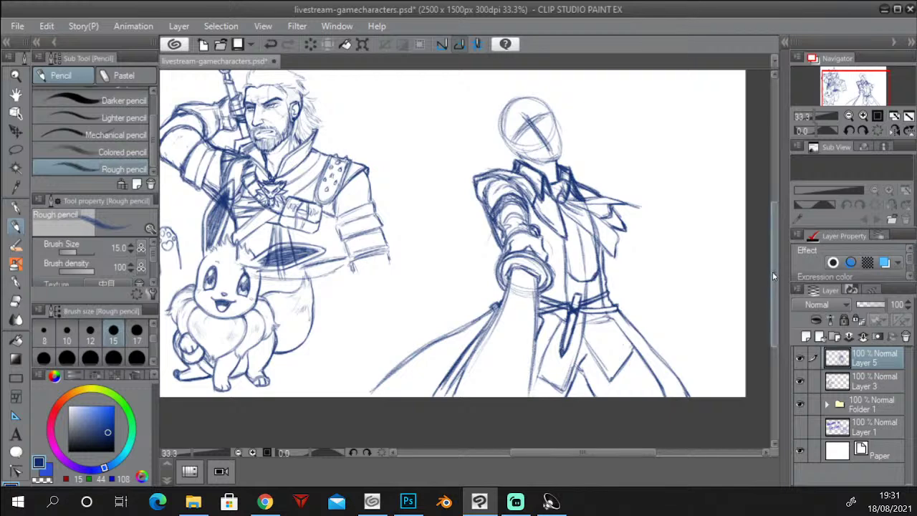
# Add a column of small buttons down the vest front and reinforce the vest's lower edge.
pyautogui.scroll(1, 750, 251)
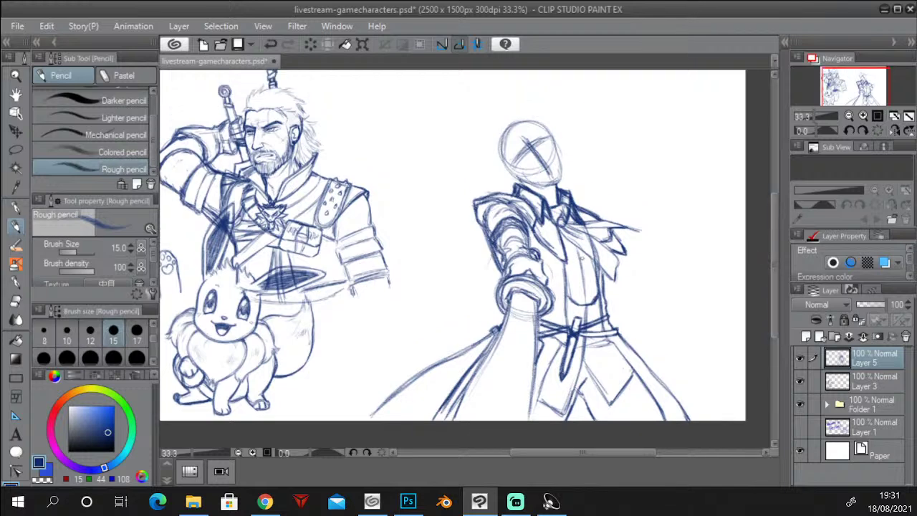
pyautogui.moveTo(585, 256); pyautogui.dragTo(590, 301)
pyautogui.moveTo(600, 289); pyautogui.dragTo(593, 303)
pyautogui.click(16, 299)
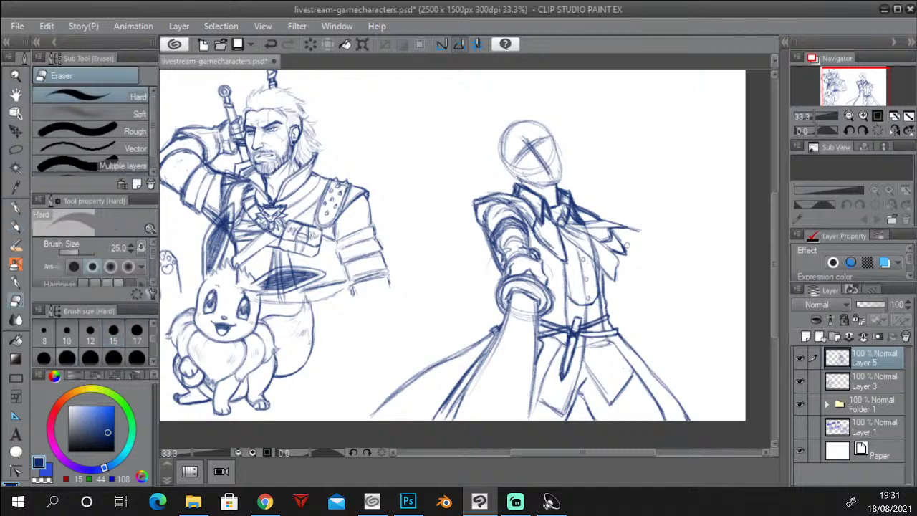
pyautogui.click(22, 232)
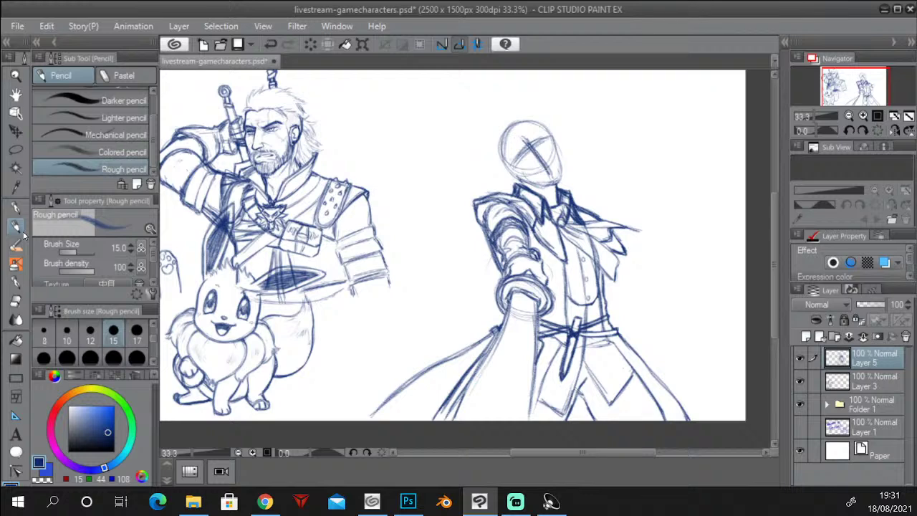
# Sharpen the upper tip of the blowing neckerchief and clean up stray lines around the figure.
pyautogui.click(16, 301)
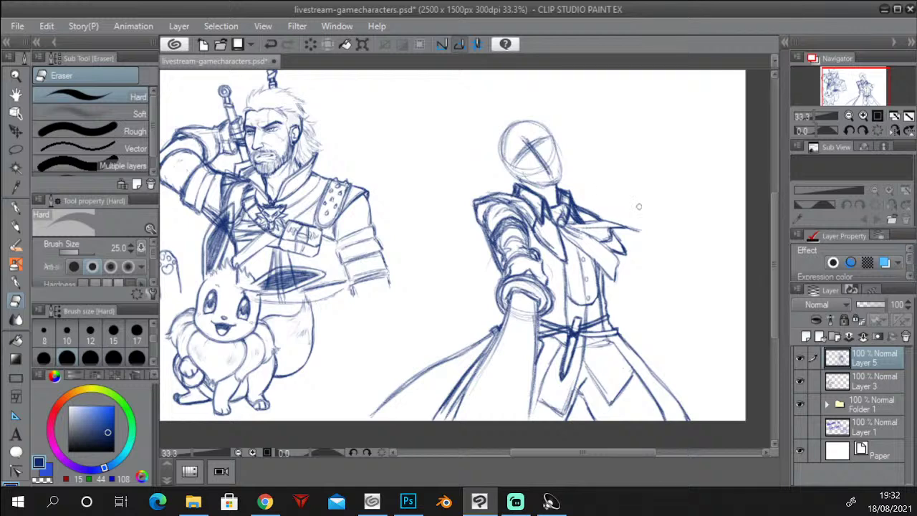
pyautogui.press('p')
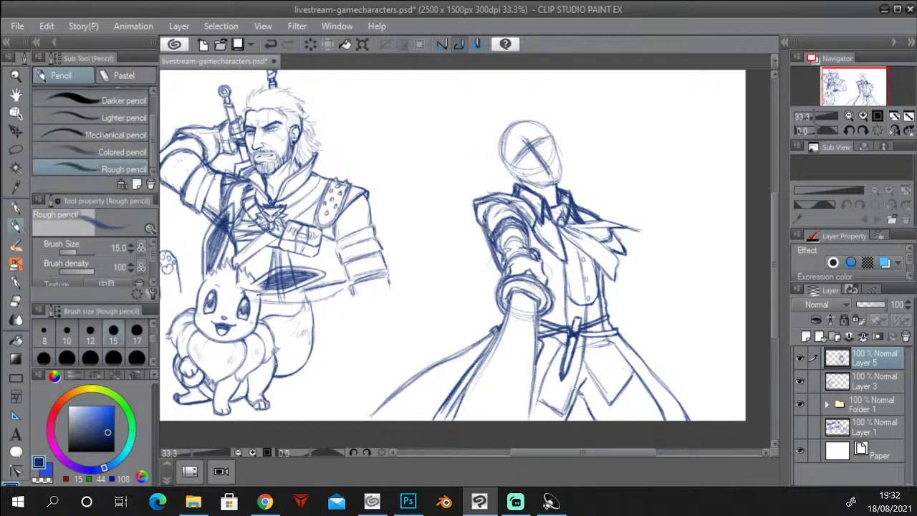
pyautogui.moveTo(629, 229); pyautogui.dragTo(645, 234)
pyautogui.click(17, 301)
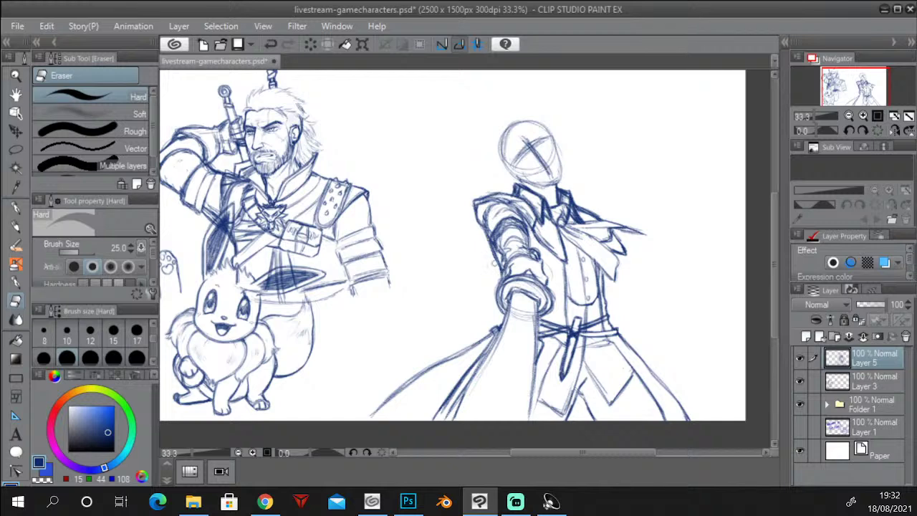
pyautogui.click(20, 229)
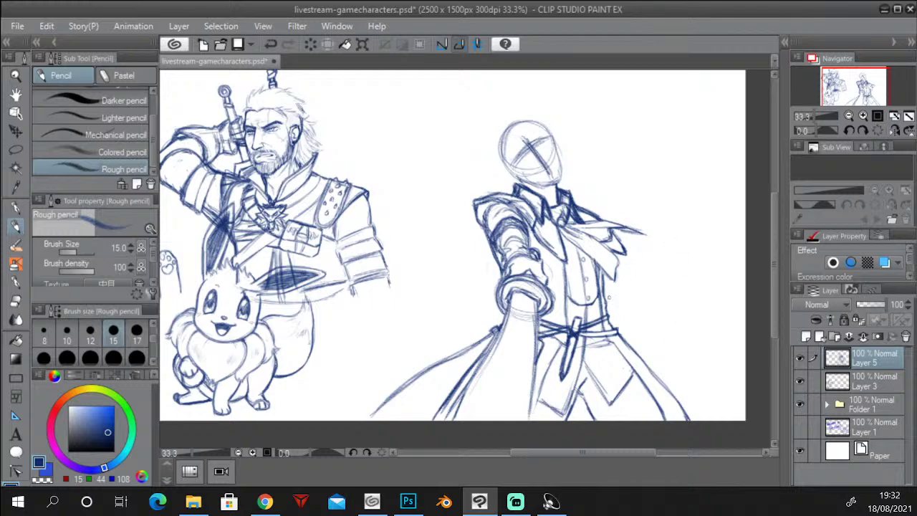
# Sketch the far arm below the neckerchief, with the upper arm, a rolled sleeve at the elbow, and the forearm.
pyautogui.moveTo(607, 289); pyautogui.dragTo(618, 301)
pyautogui.moveTo(620, 255); pyautogui.dragTo(632, 295)
pyautogui.moveTo(610, 296)
pyautogui.mouseDown()
pyautogui.moveTo(623, 309)
pyautogui.moveTo(639, 299)
pyautogui.moveTo(638, 288)
pyautogui.moveTo(639, 305)
pyautogui.moveTo(611, 303)
pyautogui.moveTo(629, 308)
pyautogui.moveTo(638, 299)
pyautogui.moveTo(627, 308)
pyautogui.moveTo(639, 324)
pyautogui.moveTo(611, 309)
pyautogui.moveTo(648, 331)
pyautogui.mouseUp()
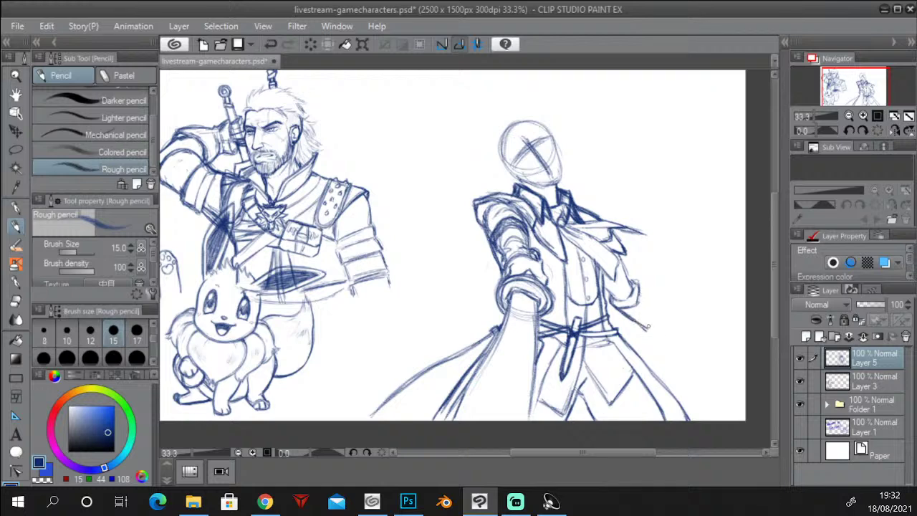
pyautogui.moveTo(640, 288); pyautogui.dragTo(658, 320)
pyautogui.moveTo(632, 285); pyautogui.dragTo(622, 264)
pyautogui.moveTo(627, 277); pyautogui.dragTo(617, 254)
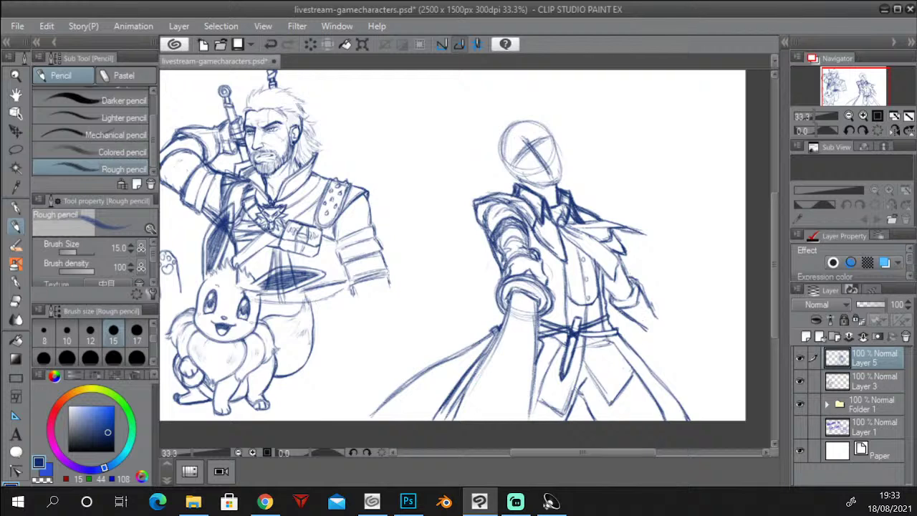
# Define the folds and thickness of the rolled sleeve on the far arm.
pyautogui.moveTo(611, 293)
pyautogui.mouseDown()
pyautogui.moveTo(607, 302)
pyautogui.moveTo(611, 296)
pyautogui.moveTo(643, 311)
pyautogui.mouseUp()
pyautogui.moveTo(635, 305); pyautogui.dragTo(646, 306)
pyautogui.moveTo(644, 287)
pyautogui.mouseDown()
pyautogui.moveTo(645, 307)
pyautogui.moveTo(632, 319)
pyautogui.moveTo(649, 314)
pyautogui.moveTo(638, 318)
pyautogui.mouseUp()
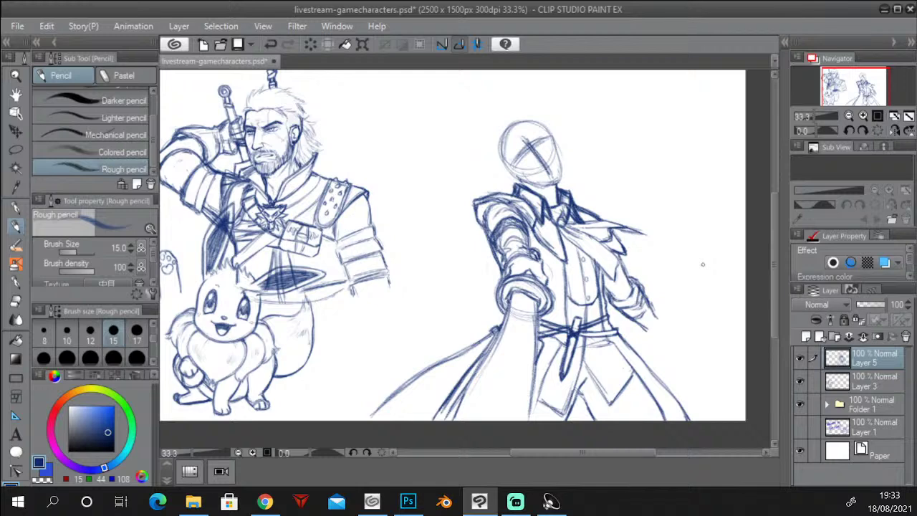
# Sketch a small closed fist at the end of the far forearm.
pyautogui.moveTo(650, 334)
pyautogui.mouseDown()
pyautogui.moveTo(665, 313)
pyautogui.moveTo(661, 322)
pyautogui.mouseUp()
pyautogui.moveTo(658, 334); pyautogui.dragTo(669, 337)
pyautogui.moveTo(659, 333)
pyautogui.mouseDown()
pyautogui.moveTo(671, 338)
pyautogui.moveTo(664, 334)
pyautogui.mouseUp()
pyautogui.press('e')
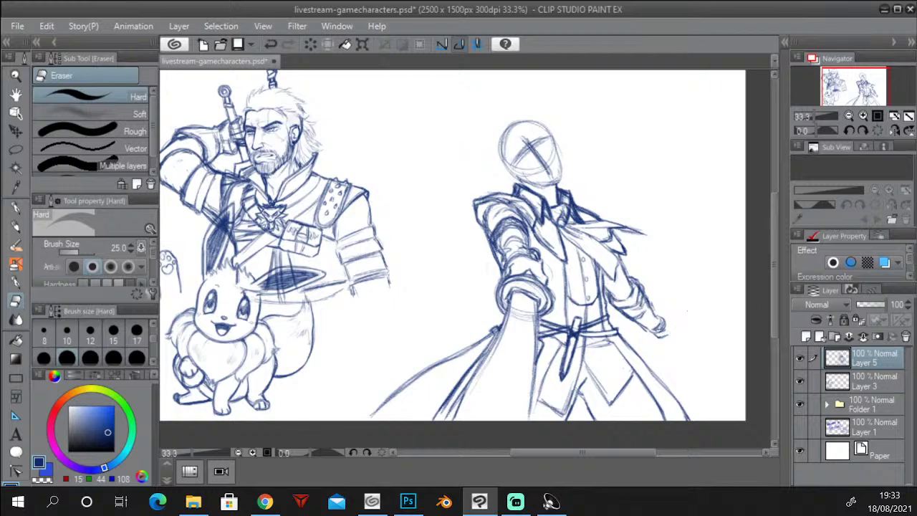
pyautogui.click(17, 227)
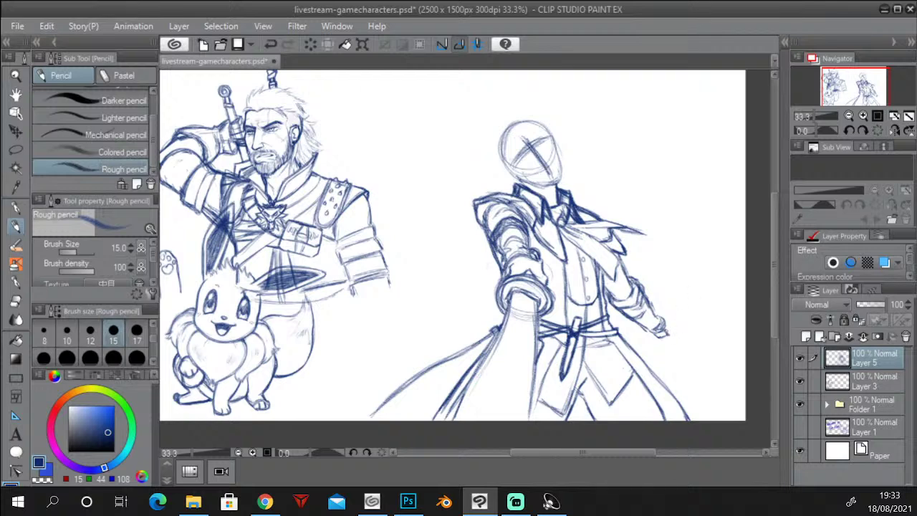
# Draw a second sword from the far fist to the canvas edge, define its hilt and guard, and switch to Chrome.
pyautogui.moveTo(658, 337); pyautogui.dragTo(746, 345)
pyautogui.moveTo(687, 331); pyautogui.dragTo(745, 345)
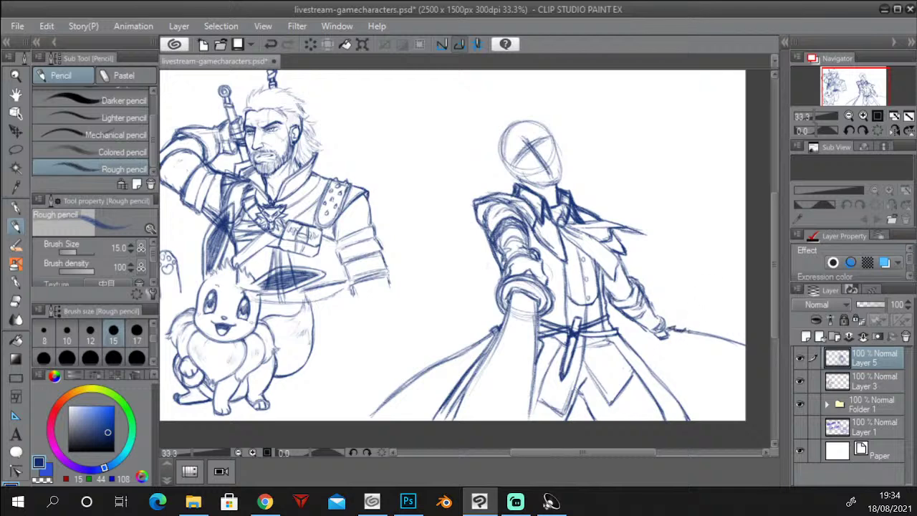
pyautogui.moveTo(688, 329); pyautogui.dragTo(745, 342)
pyautogui.hotkey('ctrl', 'z')
pyautogui.moveTo(674, 334)
pyautogui.mouseDown()
pyautogui.moveTo(687, 339)
pyautogui.moveTo(688, 327)
pyautogui.mouseUp()
pyautogui.hotkey('alt', 'Tab')
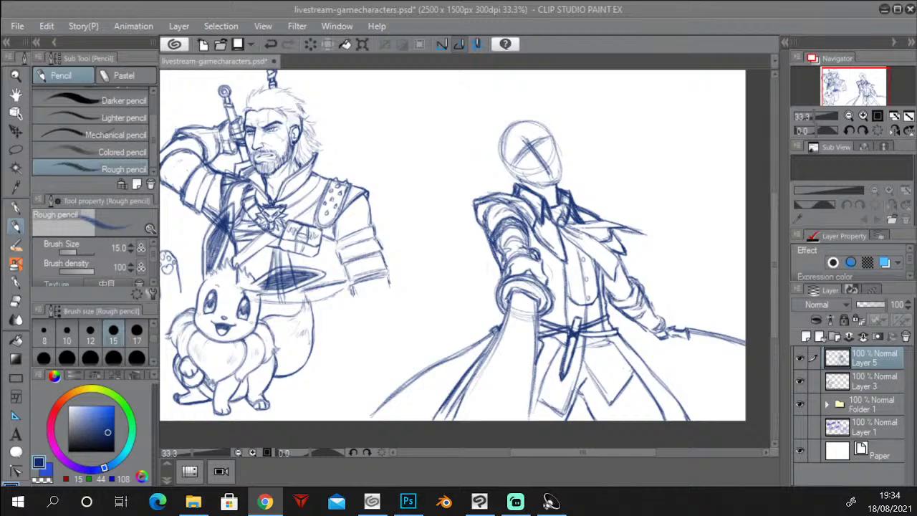
# Look over the Mikleo character reference image in Chrome and return to the Clip Studio Paint canvas.
pyautogui.click(265, 502)
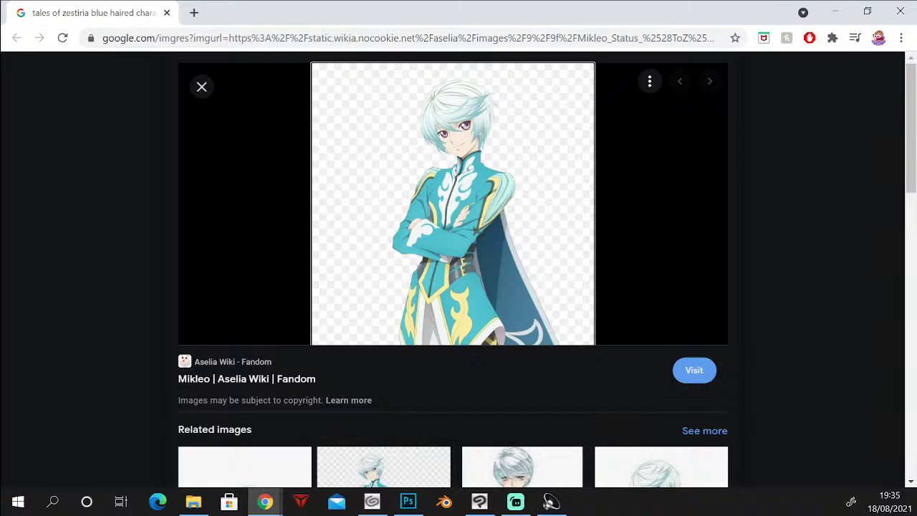
pyautogui.hotkey('alt', 'Tab')
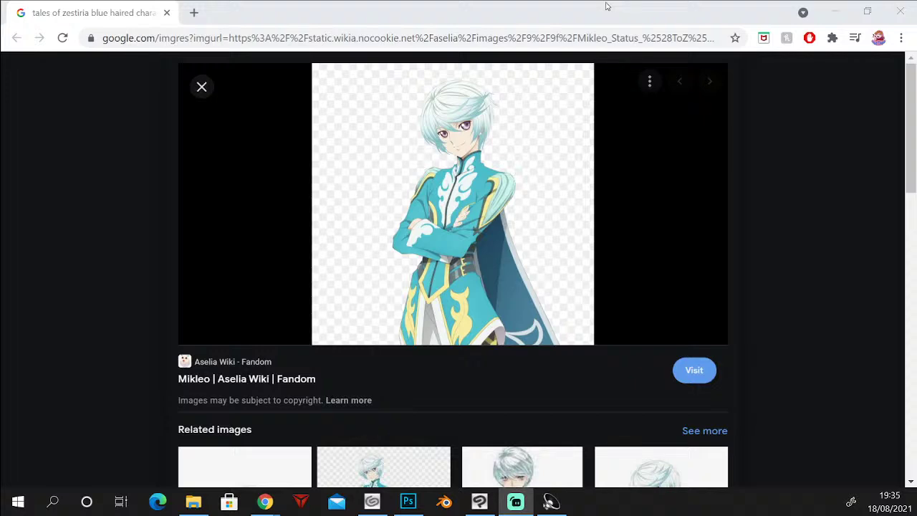
pyautogui.click(900, 11)
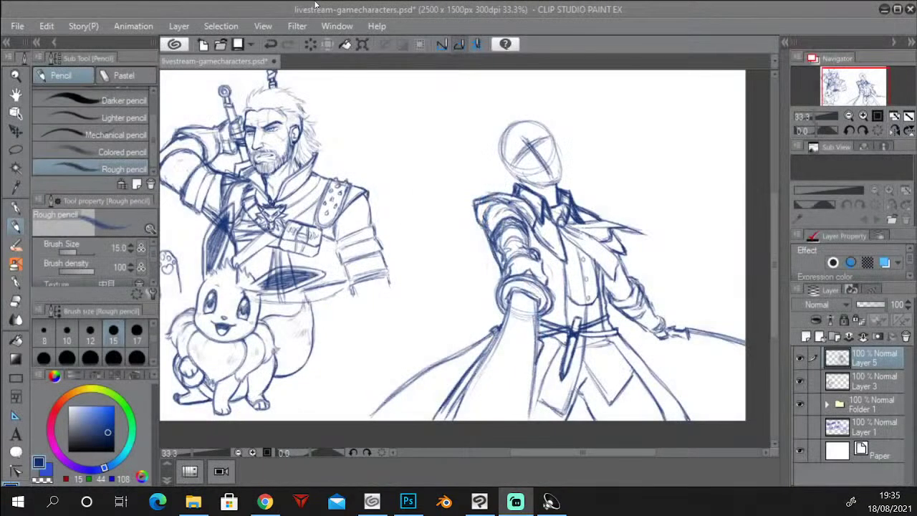
pyautogui.click(312, 9)
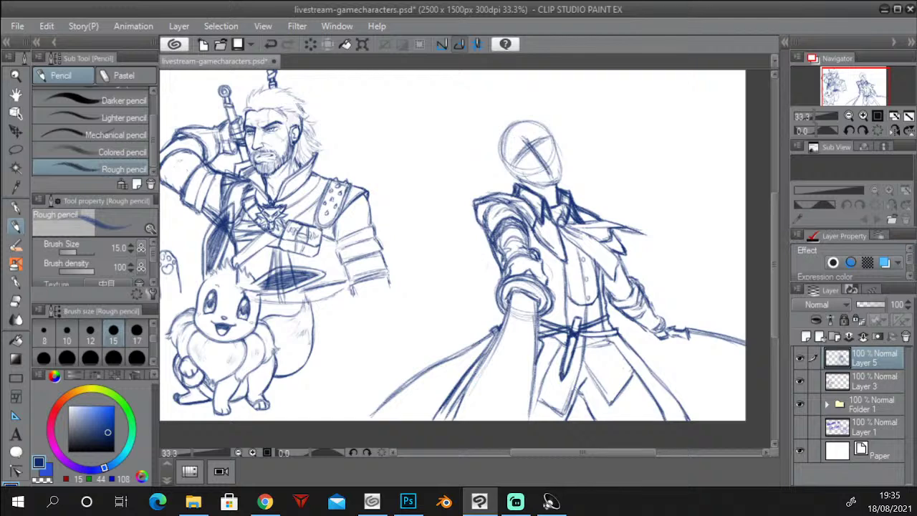
pyautogui.hotkey('alt', 'Tab')
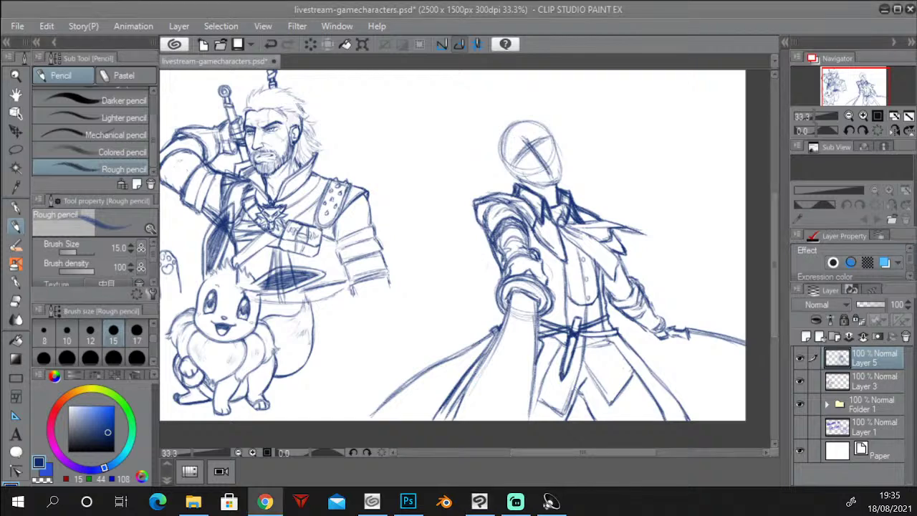
pyautogui.click(420, 15)
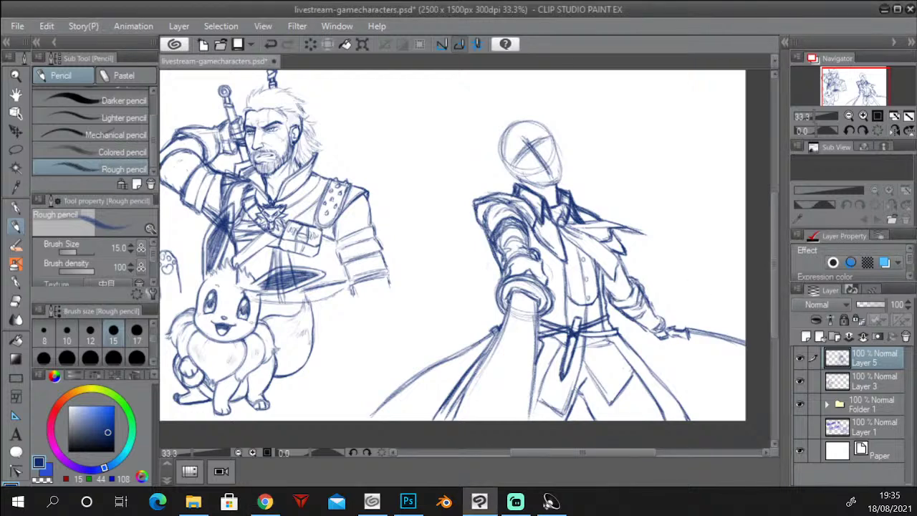
# Clean up the second sword's hilt at the far fist and sketch the blade's lower edge out to the canvas edge.
pyautogui.click(16, 301)
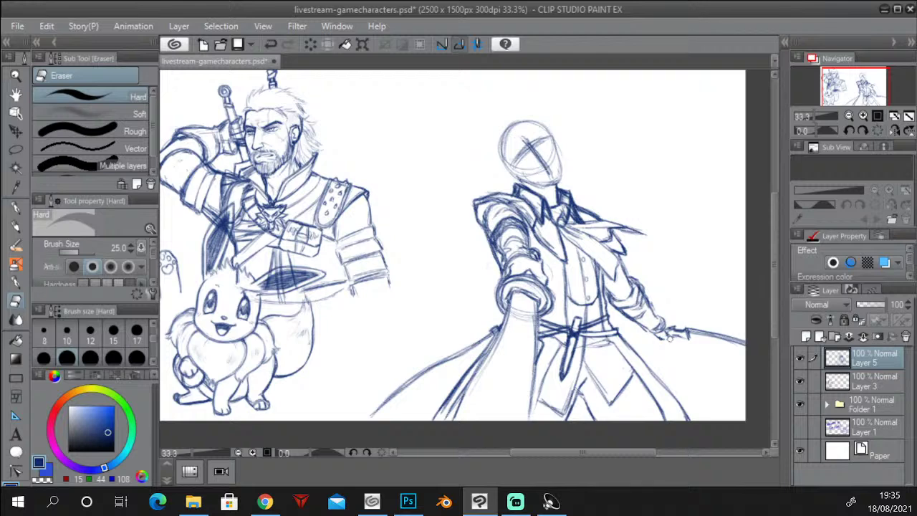
pyautogui.press('p')
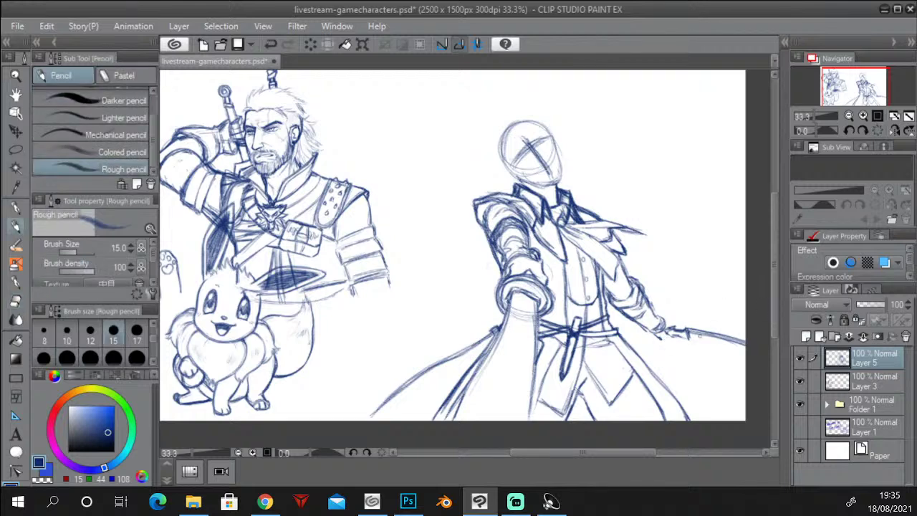
pyautogui.moveTo(686, 338)
pyautogui.mouseDown()
pyautogui.moveTo(745, 354)
pyautogui.moveTo(745, 345)
pyautogui.mouseUp()
pyautogui.moveTo(656, 337)
pyautogui.mouseDown()
pyautogui.moveTo(648, 331)
pyautogui.moveTo(656, 337)
pyautogui.mouseUp()
pyautogui.hotkey('alt', 'Tab')
pyautogui.click(306, 5)
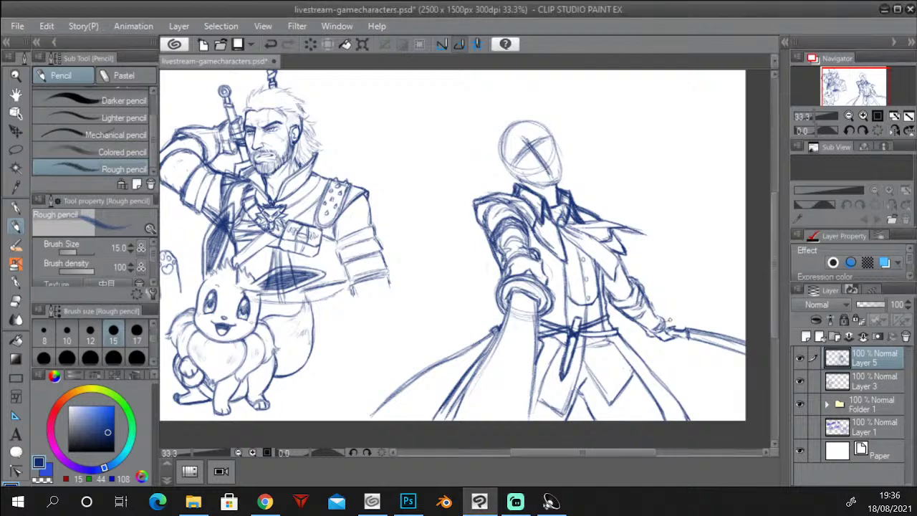
# Add a short pencil stroke at the waist between the far forearm and the belt.
pyautogui.moveTo(674, 320)
pyautogui.mouseDown()
pyautogui.moveTo(681, 329)
pyautogui.moveTo(672, 320)
pyautogui.moveTo(680, 328)
pyautogui.moveTo(671, 339)
pyautogui.moveTo(629, 323)
pyautogui.moveTo(643, 322)
pyautogui.moveTo(619, 331)
pyautogui.mouseUp()
pyautogui.hotkey('ctrl', 'z')
pyautogui.moveTo(626, 318); pyautogui.dragTo(616, 323)
pyautogui.moveTo(777, 259); pyautogui.dragTo(776, 255)
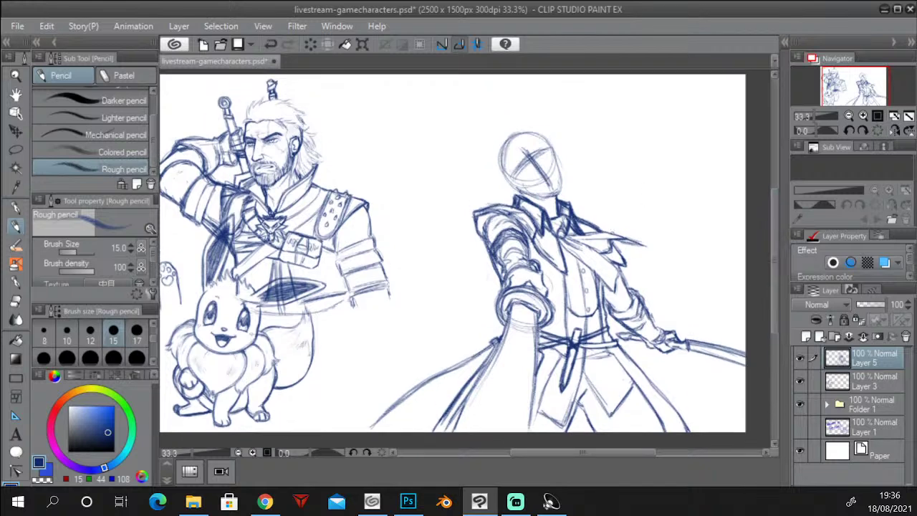
# Sketch the far shoulder's rounded outline behind the neckerchief and redefine the top edge of the near shoulder.
pyautogui.moveTo(613, 233)
pyautogui.mouseDown()
pyautogui.moveTo(580, 215)
pyautogui.moveTo(612, 229)
pyautogui.moveTo(614, 215)
pyautogui.moveTo(568, 208)
pyautogui.mouseUp()
pyautogui.moveTo(493, 208)
pyautogui.mouseDown()
pyautogui.moveTo(471, 217)
pyautogui.moveTo(471, 230)
pyautogui.moveTo(488, 207)
pyautogui.moveTo(509, 203)
pyautogui.mouseUp()
pyautogui.moveTo(549, 204); pyautogui.dragTo(555, 200)
pyautogui.hotkey('ctrl', 'z')
pyautogui.hotkey('ctrl', 'z')
pyautogui.moveTo(482, 208); pyautogui.dragTo(516, 199)
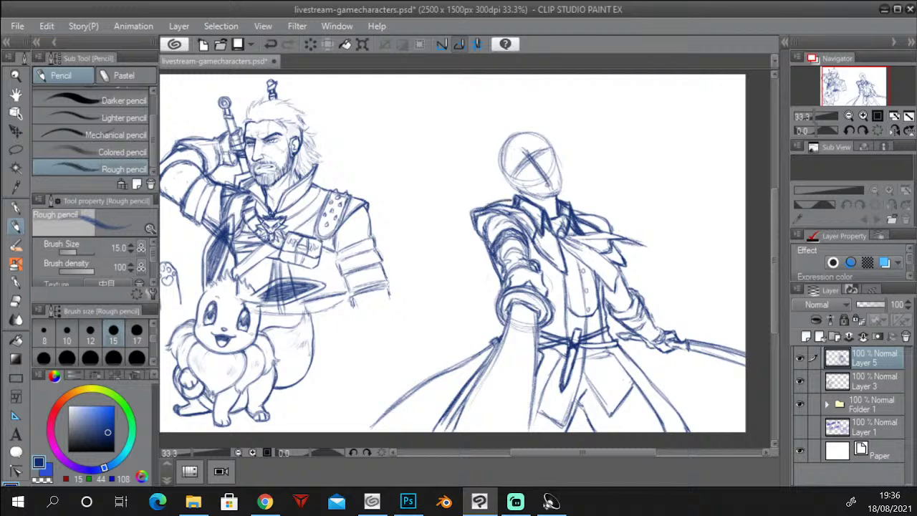
pyautogui.hotkey('ctrl', 'z')
pyautogui.press('e')
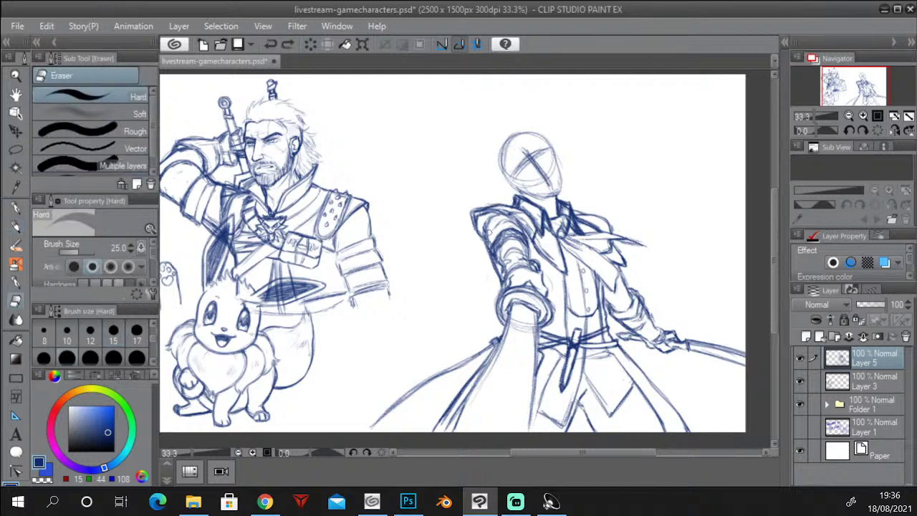
pyautogui.hotkey('ctrl', 'y')
# Draw the outer contour of the near shoulder down toward the upper sleeve with the Rough pencil.
pyautogui.press('p')
pyautogui.moveTo(474, 210); pyautogui.dragTo(474, 252)
pyautogui.moveTo(481, 220); pyautogui.dragTo(471, 249)
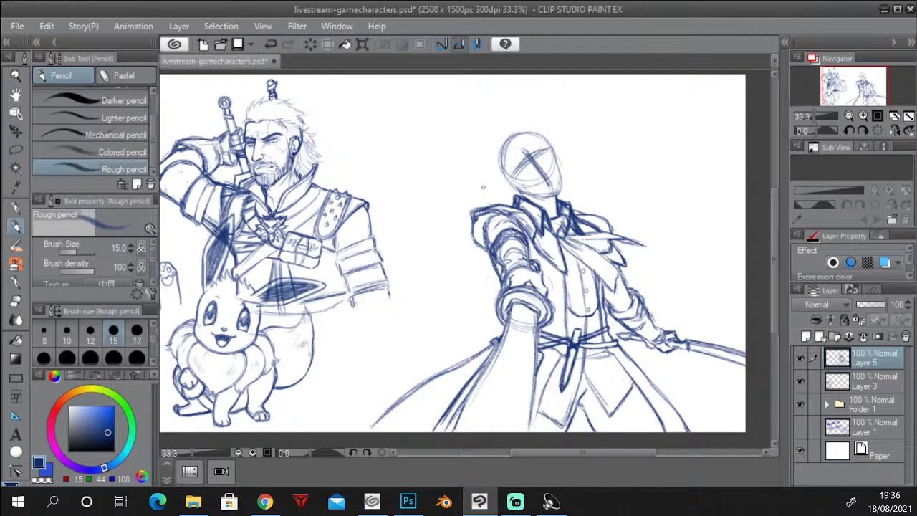
# Sketch the near brim flap of a tricorn hat extending outward from the head with the Rough pencil at size 12.
pyautogui.click(864, 116)
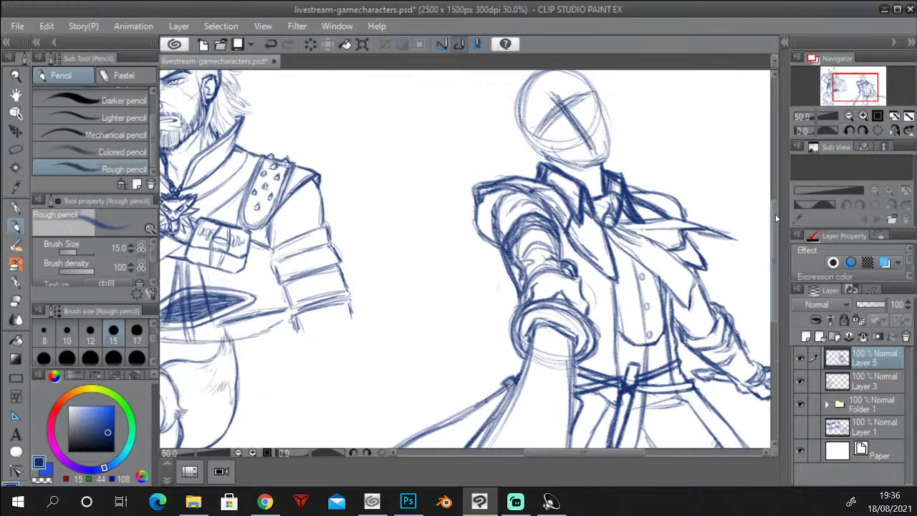
pyautogui.moveTo(775, 215); pyautogui.dragTo(775, 195)
pyautogui.moveTo(855, 87); pyautogui.dragTo(864, 87)
pyautogui.click(863, 116)
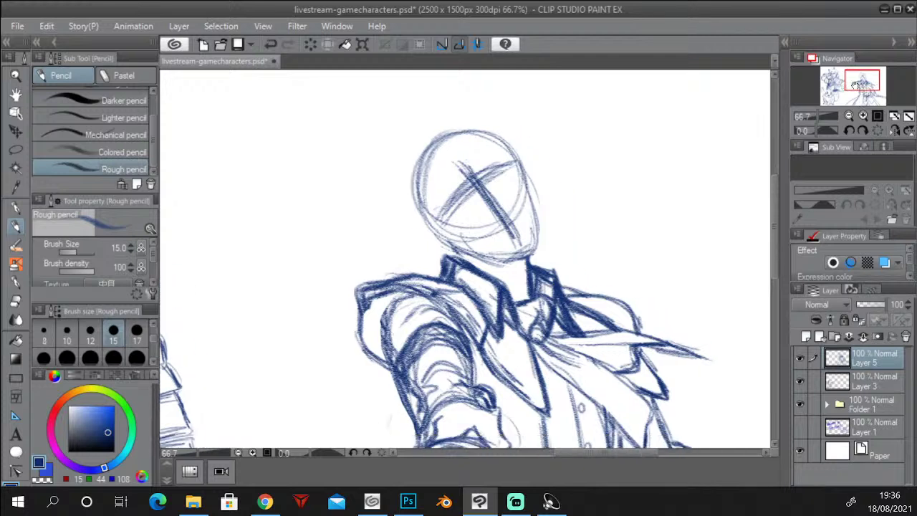
pyautogui.click(91, 334)
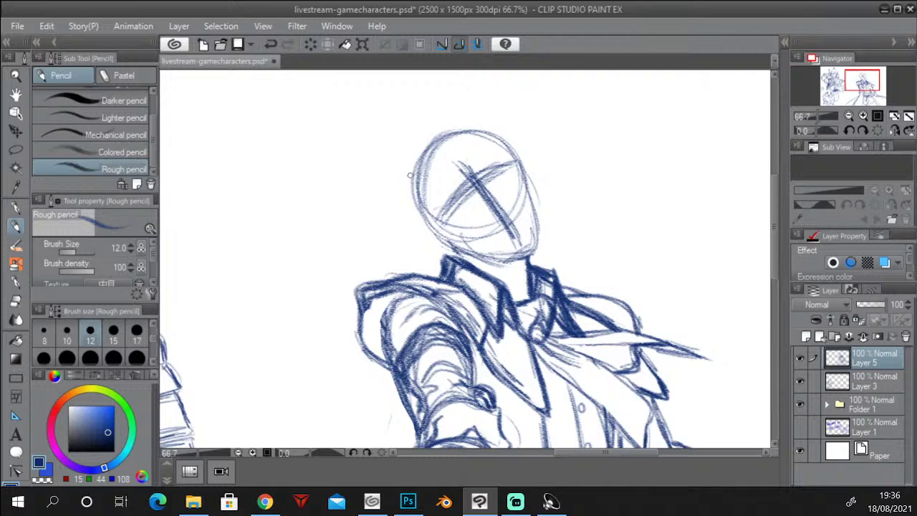
pyautogui.moveTo(407, 173)
pyautogui.mouseDown()
pyautogui.moveTo(453, 156)
pyautogui.moveTo(465, 138)
pyautogui.mouseUp()
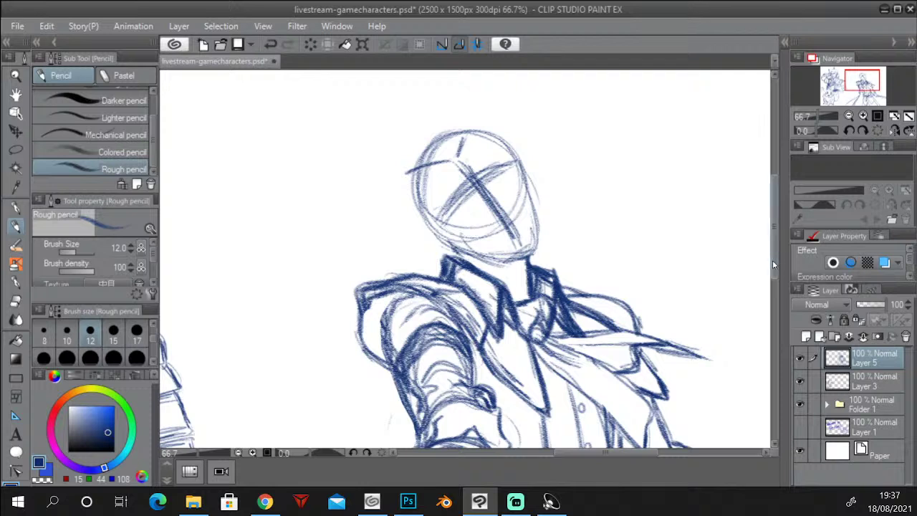
pyautogui.scroll(2, 773, 265)
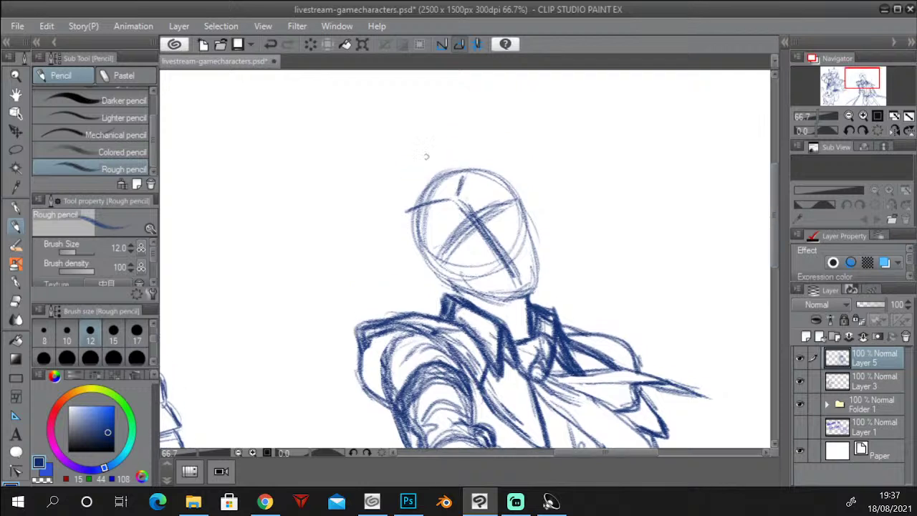
pyautogui.moveTo(421, 205)
pyautogui.mouseDown()
pyautogui.moveTo(406, 213)
pyautogui.moveTo(377, 206)
pyautogui.moveTo(383, 215)
pyautogui.moveTo(330, 203)
pyautogui.mouseUp()
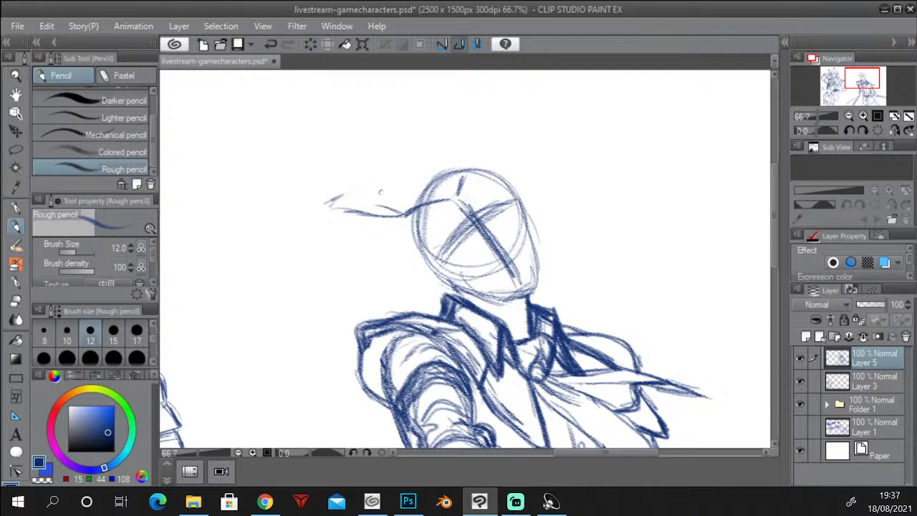
pyautogui.moveTo(331, 197); pyautogui.dragTo(372, 175)
pyautogui.moveTo(382, 164)
pyautogui.mouseDown()
pyautogui.moveTo(407, 192)
pyautogui.moveTo(452, 202)
pyautogui.moveTo(379, 163)
pyautogui.moveTo(320, 206)
pyautogui.moveTo(392, 216)
pyautogui.mouseUp()
pyautogui.moveTo(359, 180)
pyautogui.mouseDown()
pyautogui.moveTo(378, 163)
pyautogui.moveTo(349, 186)
pyautogui.moveTo(381, 167)
pyautogui.mouseUp()
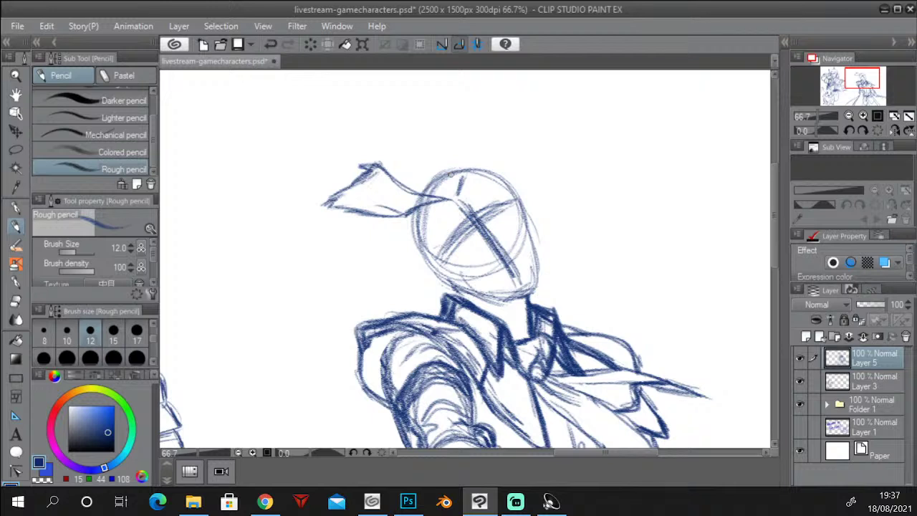
# Sketch the hat's upright far brim flap above the head and reinforce the lower edge of the near flap.
pyautogui.moveTo(456, 196)
pyautogui.mouseDown()
pyautogui.moveTo(454, 180)
pyautogui.moveTo(457, 195)
pyautogui.mouseUp()
pyautogui.moveTo(452, 152)
pyautogui.mouseDown()
pyautogui.moveTo(455, 183)
pyautogui.moveTo(437, 136)
pyautogui.moveTo(456, 172)
pyautogui.mouseUp()
pyautogui.moveTo(437, 136)
pyautogui.mouseDown()
pyautogui.moveTo(439, 114)
pyautogui.moveTo(442, 127)
pyautogui.moveTo(461, 103)
pyautogui.moveTo(473, 163)
pyautogui.moveTo(463, 190)
pyautogui.moveTo(475, 152)
pyautogui.moveTo(467, 111)
pyautogui.moveTo(481, 159)
pyautogui.moveTo(471, 175)
pyautogui.moveTo(482, 156)
pyautogui.moveTo(474, 132)
pyautogui.moveTo(472, 174)
pyautogui.moveTo(469, 109)
pyautogui.mouseUp()
pyautogui.hotkey('ctrl', 'z')
pyautogui.moveTo(351, 211)
pyautogui.mouseDown()
pyautogui.moveTo(399, 223)
pyautogui.moveTo(428, 207)
pyautogui.moveTo(380, 223)
pyautogui.mouseUp()
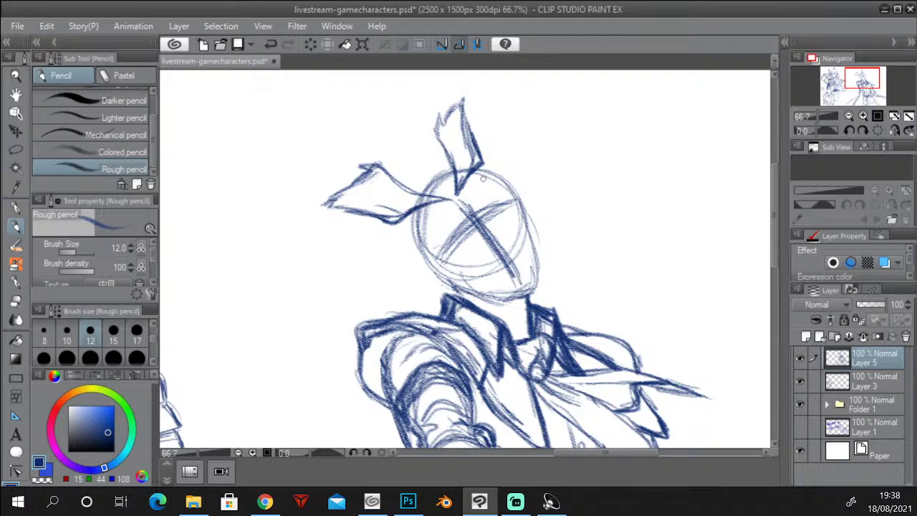
# Sketch the inner curve joining the hat's two brim flaps and undo the first rounded outline above it.
pyautogui.moveTo(400, 181)
pyautogui.mouseDown()
pyautogui.moveTo(423, 173)
pyautogui.moveTo(436, 142)
pyautogui.moveTo(399, 182)
pyautogui.moveTo(365, 157)
pyautogui.moveTo(372, 149)
pyautogui.moveTo(361, 172)
pyautogui.moveTo(400, 123)
pyautogui.moveTo(438, 113)
pyautogui.moveTo(391, 130)
pyautogui.mouseUp()
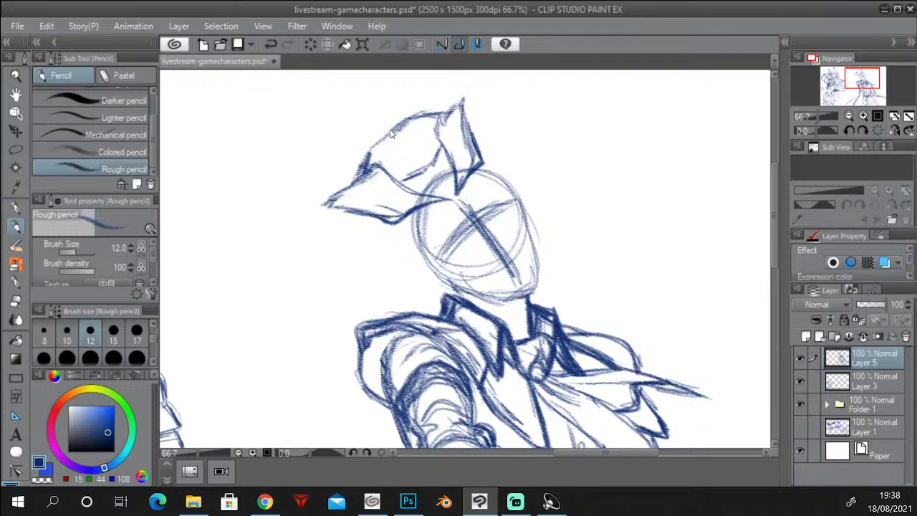
pyautogui.hotkey('ctrl', 'z')
pyautogui.hotkey('ctrl', 'z')
pyautogui.hotkey('ctrl', 'z')
pyautogui.hotkey('ctrl', 'z')
pyautogui.hotkey('ctrl', 'z')
pyautogui.hotkey('ctrl', 'z')
pyautogui.hotkey('ctrl', 'z')
pyautogui.hotkey('ctrl', 'z')
pyautogui.hotkey('ctrl', 'z')
pyautogui.hotkey('ctrl', 'z')
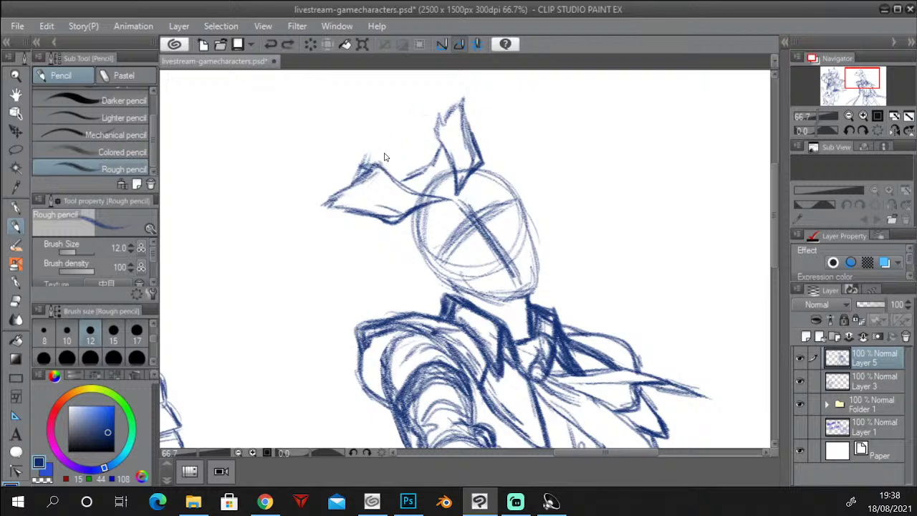
# Redraw and darken the hat's back outline as a curve linking the tips of the two brim flaps.
pyautogui.moveTo(369, 162)
pyautogui.mouseDown()
pyautogui.moveTo(400, 132)
pyautogui.moveTo(363, 169)
pyautogui.moveTo(390, 139)
pyautogui.moveTo(449, 112)
pyautogui.mouseUp()
pyautogui.moveTo(440, 114)
pyautogui.mouseDown()
pyautogui.moveTo(377, 149)
pyautogui.moveTo(440, 119)
pyautogui.moveTo(402, 131)
pyautogui.moveTo(363, 170)
pyautogui.mouseUp()
pyautogui.moveTo(363, 171); pyautogui.dragTo(416, 122)
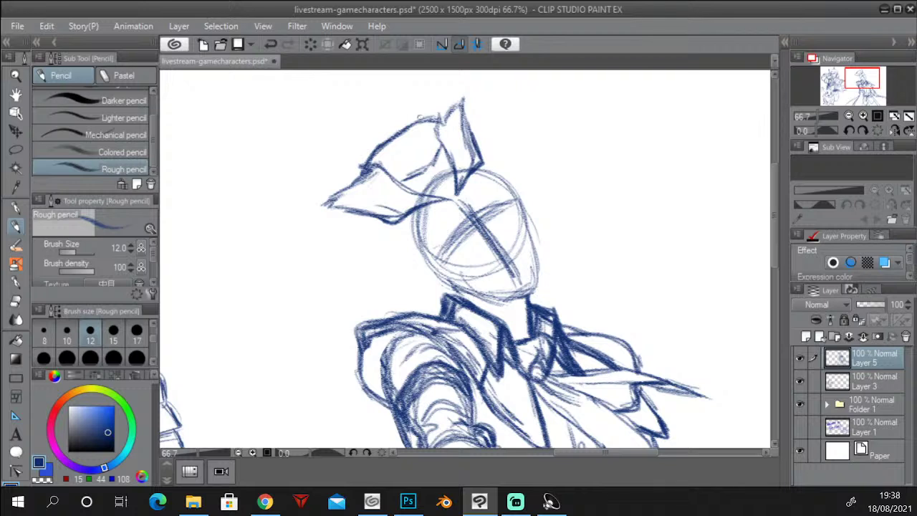
pyautogui.moveTo(368, 162)
pyautogui.mouseDown()
pyautogui.moveTo(412, 120)
pyautogui.moveTo(442, 115)
pyautogui.mouseUp()
pyautogui.moveTo(429, 121); pyautogui.dragTo(467, 102)
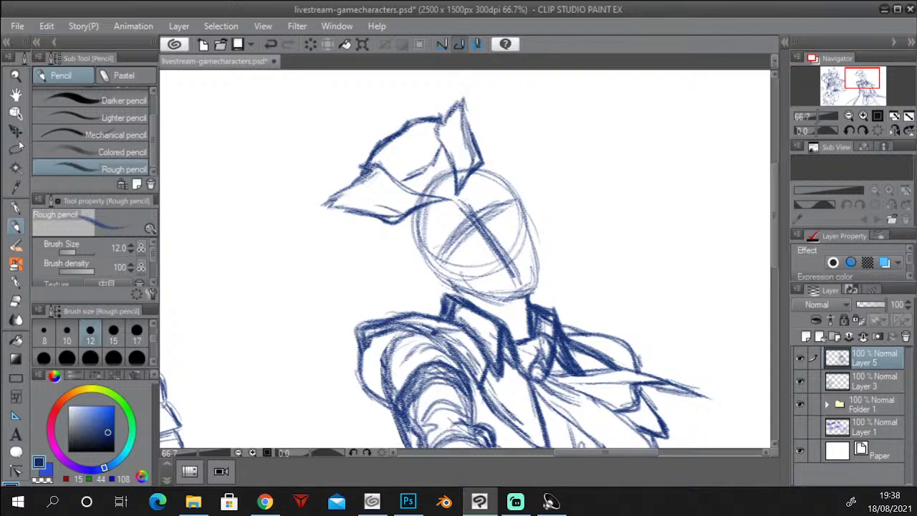
# Lasso the hat, make it slightly narrower with Free Transform by shifting its corners, deselect it and return to the Rough pencil.
pyautogui.press('m')
pyautogui.moveTo(473, 175)
pyautogui.mouseDown()
pyautogui.moveTo(397, 230)
pyautogui.moveTo(305, 205)
pyautogui.moveTo(495, 151)
pyautogui.mouseUp()
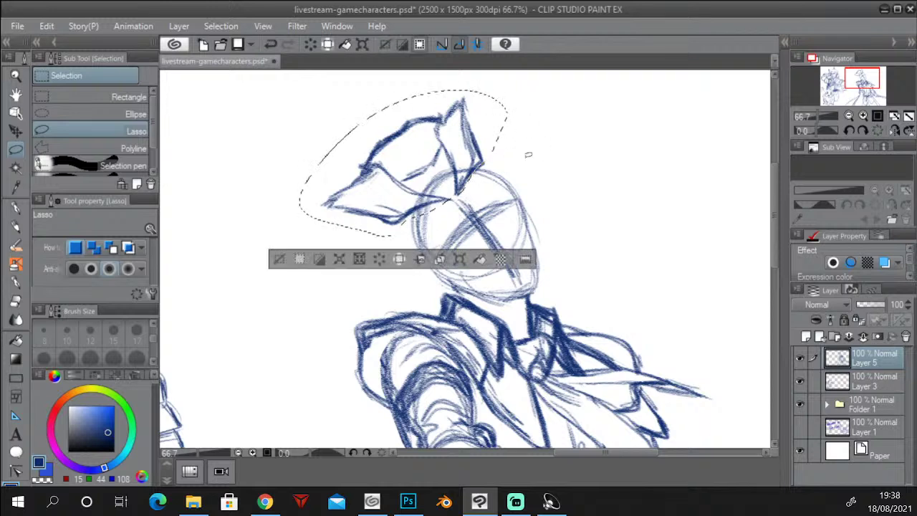
pyautogui.click(461, 259)
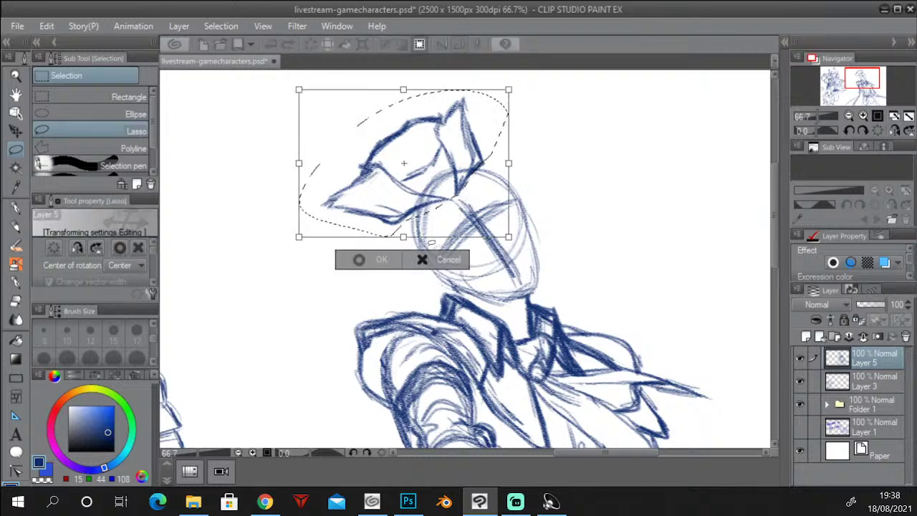
pyautogui.click(422, 260)
pyautogui.click(46, 25)
pyautogui.moveTo(181, 302)
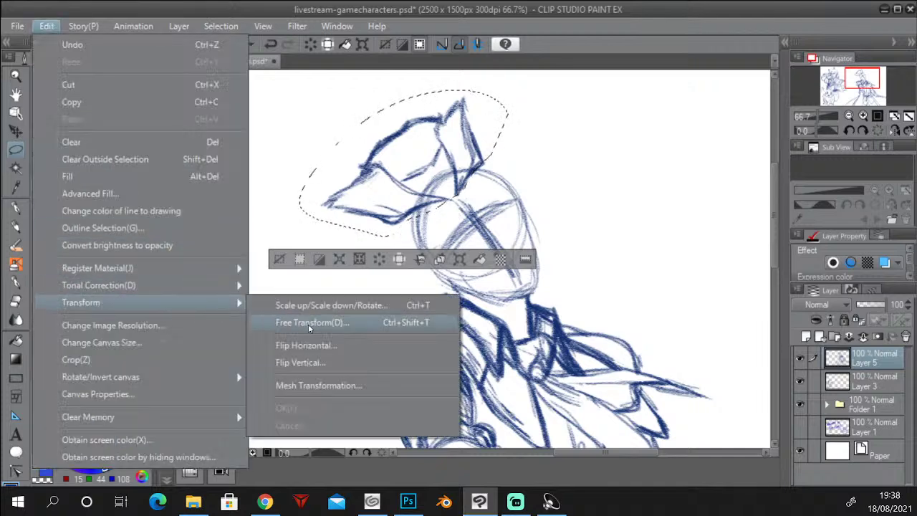
pyautogui.click(262, 380)
pyautogui.moveTo(299, 237); pyautogui.dragTo(318, 242)
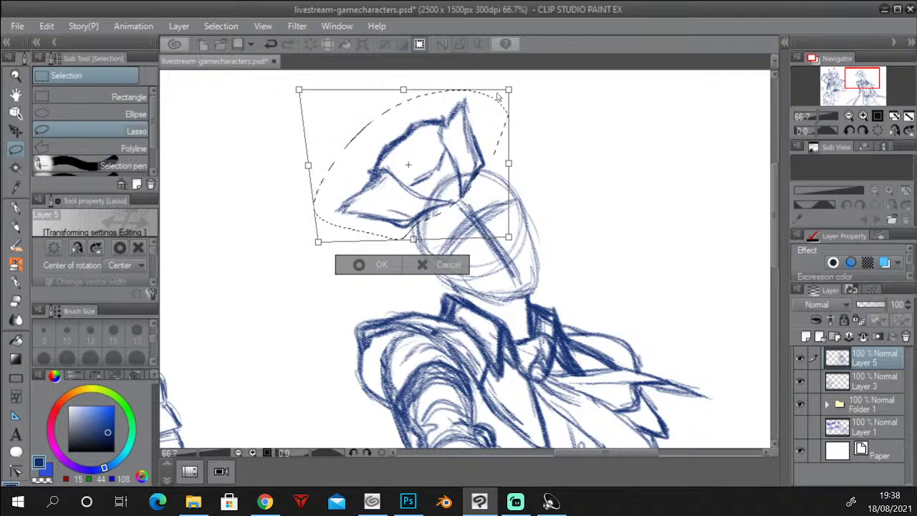
pyautogui.moveTo(298, 90); pyautogui.dragTo(311, 87)
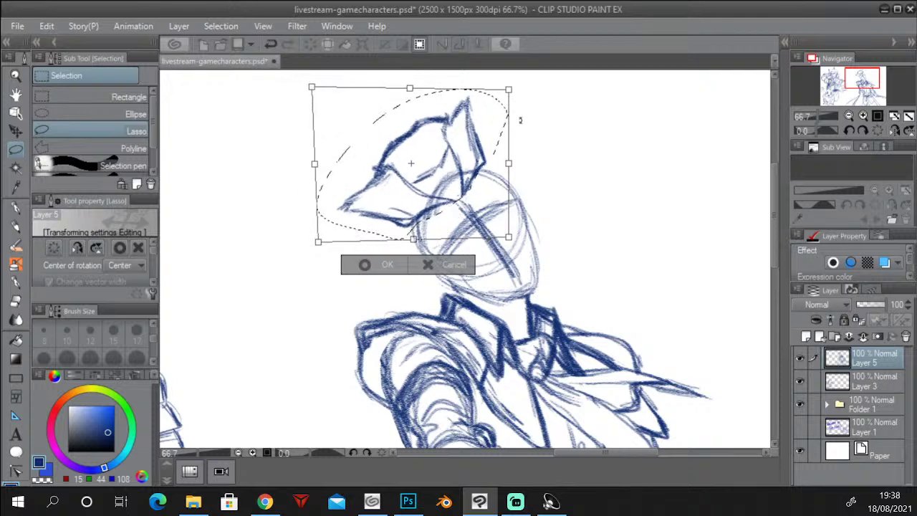
pyautogui.moveTo(513, 235); pyautogui.dragTo(510, 238)
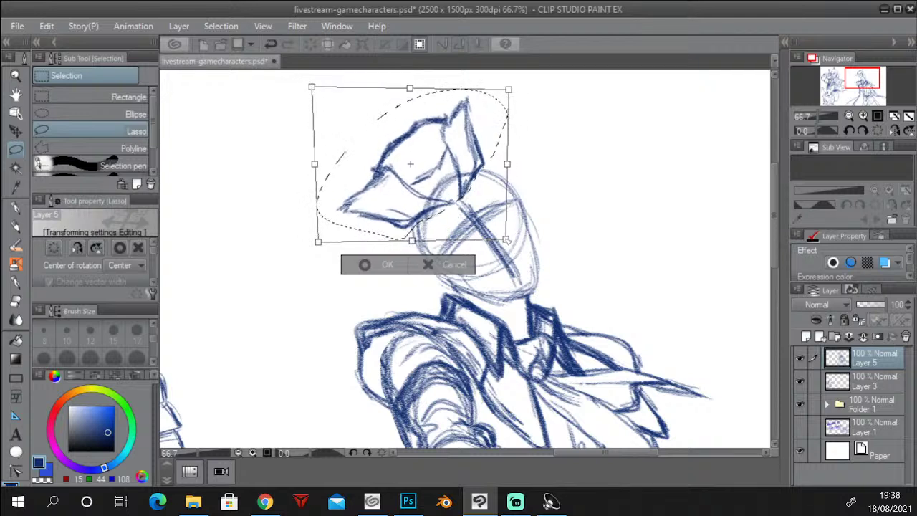
pyautogui.moveTo(510, 90); pyautogui.dragTo(515, 93)
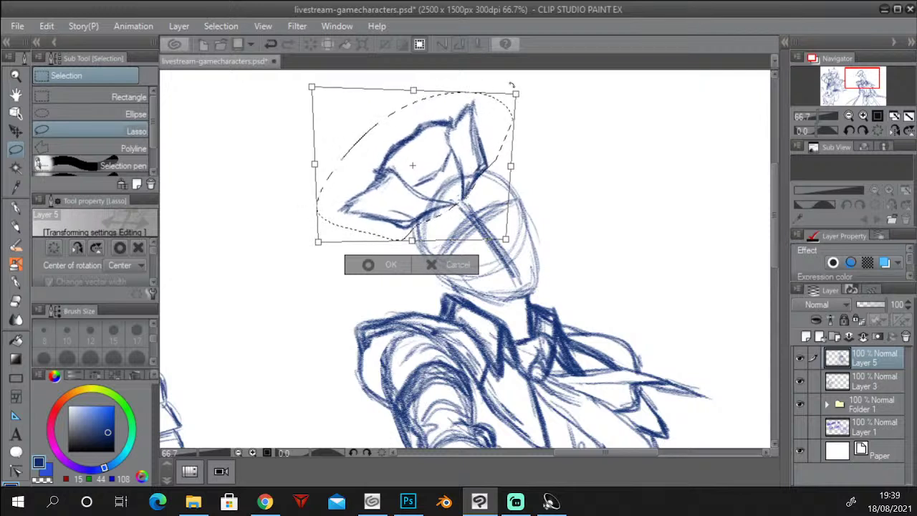
pyautogui.click(391, 264)
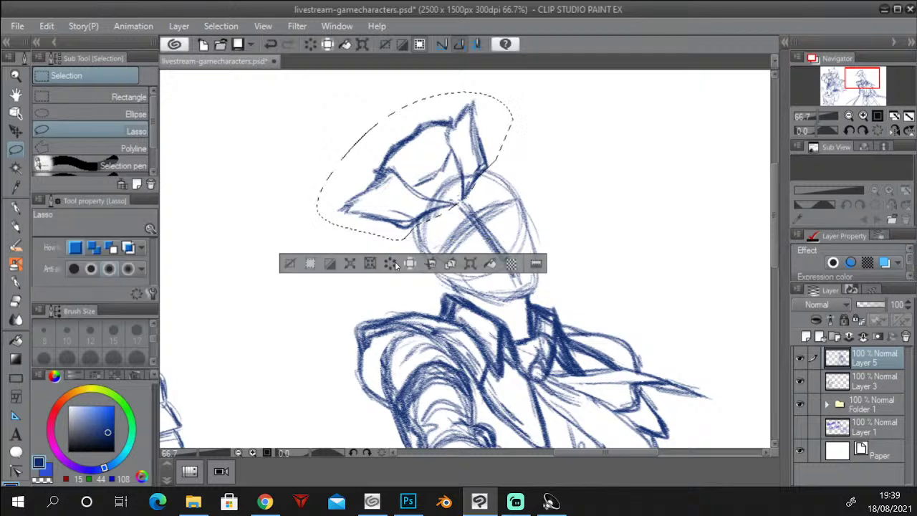
pyautogui.hotkey('ctrl', 'd')
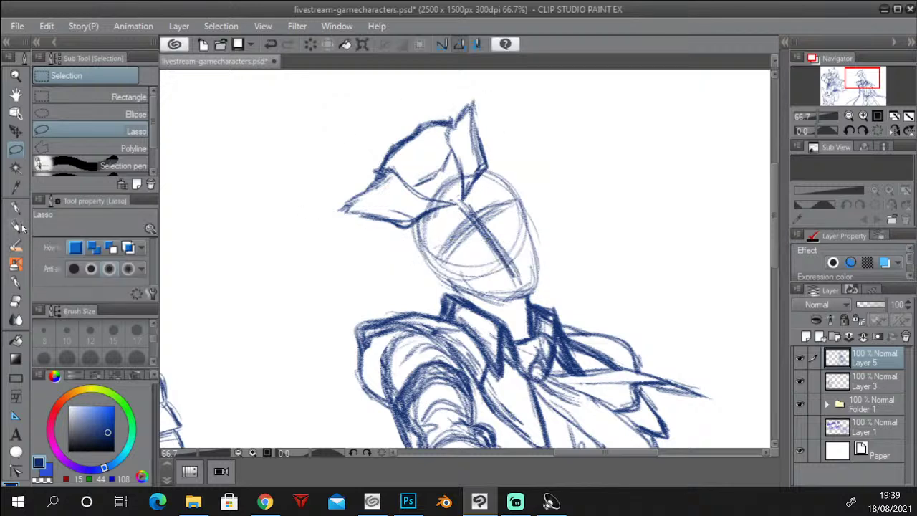
pyautogui.click(21, 225)
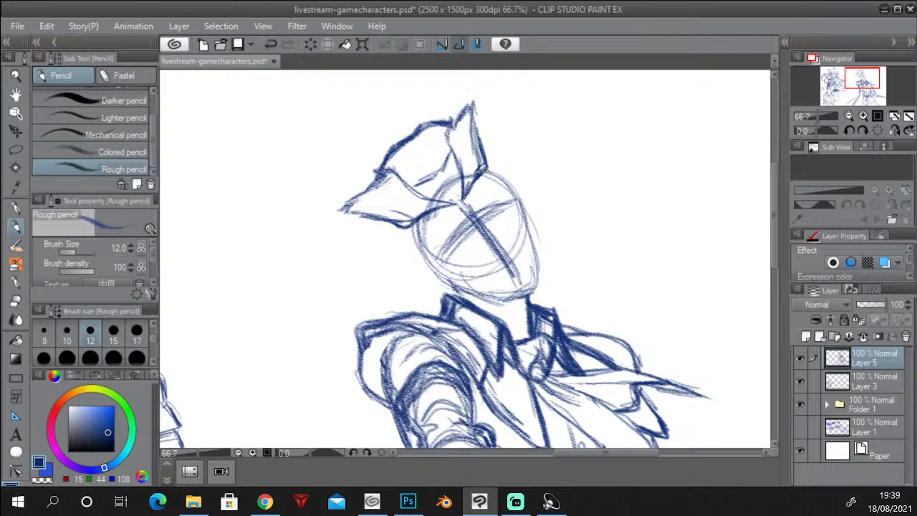
# Redraw and darken the pointed edges of the hat's upright far brim flap, cleaning the outline with the eraser.
pyautogui.moveTo(485, 173)
pyautogui.mouseDown()
pyautogui.moveTo(477, 101)
pyautogui.moveTo(480, 140)
pyautogui.mouseUp()
pyautogui.press('e')
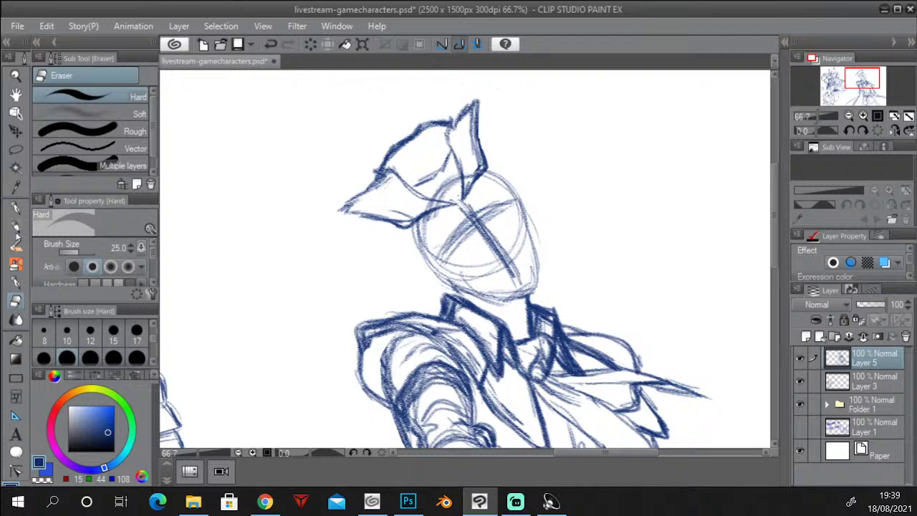
pyautogui.click(16, 228)
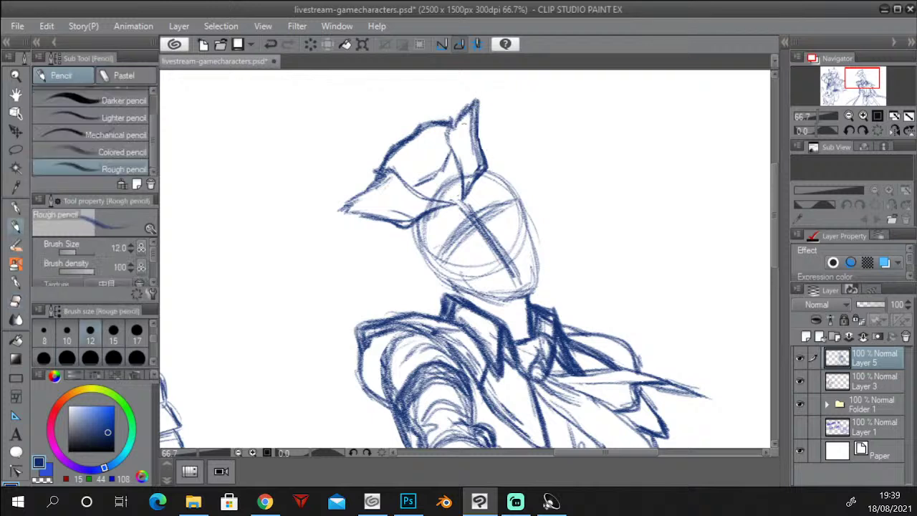
pyautogui.moveTo(469, 107)
pyautogui.mouseDown()
pyautogui.moveTo(448, 149)
pyautogui.moveTo(463, 170)
pyautogui.moveTo(450, 148)
pyautogui.mouseUp()
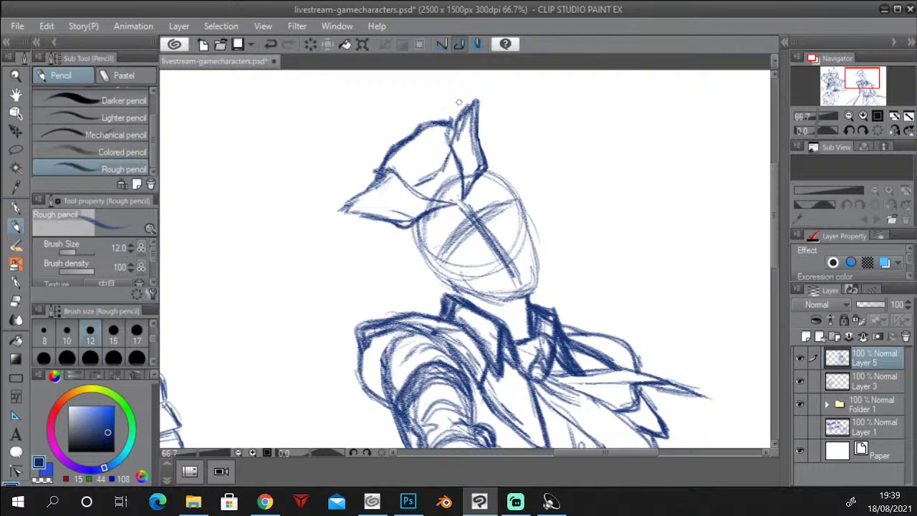
pyautogui.moveTo(445, 129); pyautogui.dragTo(467, 118)
# Erase the middle of the hat's back outline, redraw it with a slight dip and reinforce the inner fold line.
pyautogui.press('e')
pyautogui.moveTo(429, 129)
pyautogui.mouseDown()
pyautogui.moveTo(408, 129)
pyautogui.moveTo(405, 153)
pyautogui.mouseUp()
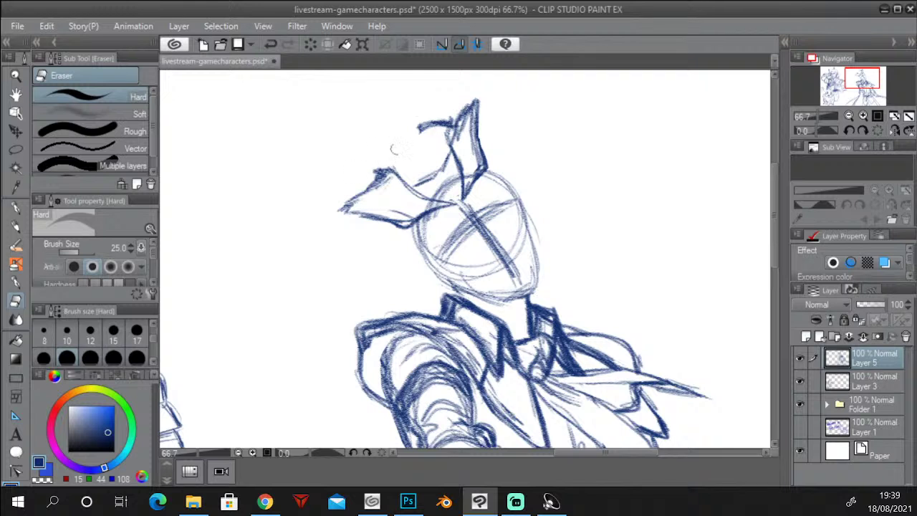
pyautogui.click(17, 226)
pyautogui.moveTo(430, 122)
pyautogui.mouseDown()
pyautogui.moveTo(387, 152)
pyautogui.moveTo(372, 181)
pyautogui.moveTo(382, 157)
pyautogui.moveTo(409, 142)
pyautogui.mouseUp()
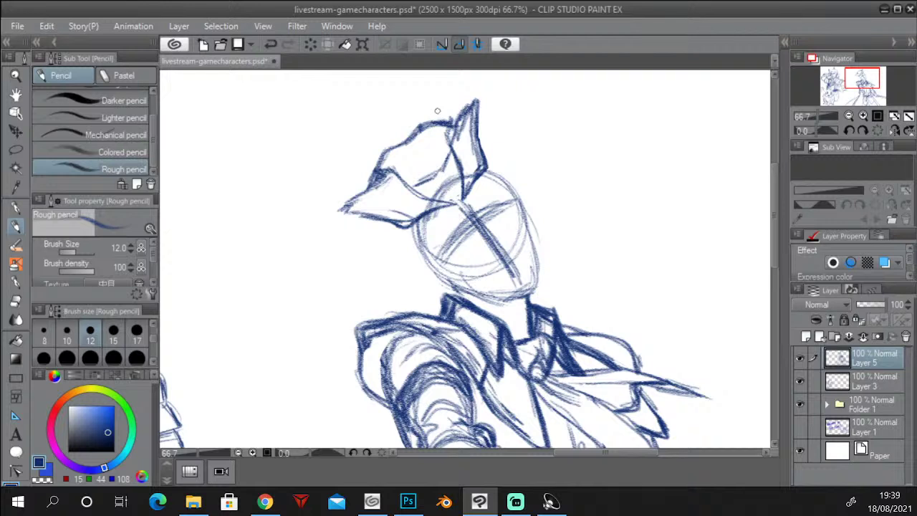
pyautogui.moveTo(430, 176); pyautogui.dragTo(444, 159)
# Sketch a fanned tuft of plume strokes behind the hat's far flap and add a line down the near side of the head.
pyautogui.moveTo(437, 93); pyautogui.dragTo(460, 118)
pyautogui.moveTo(777, 256); pyautogui.dragTo(776, 242)
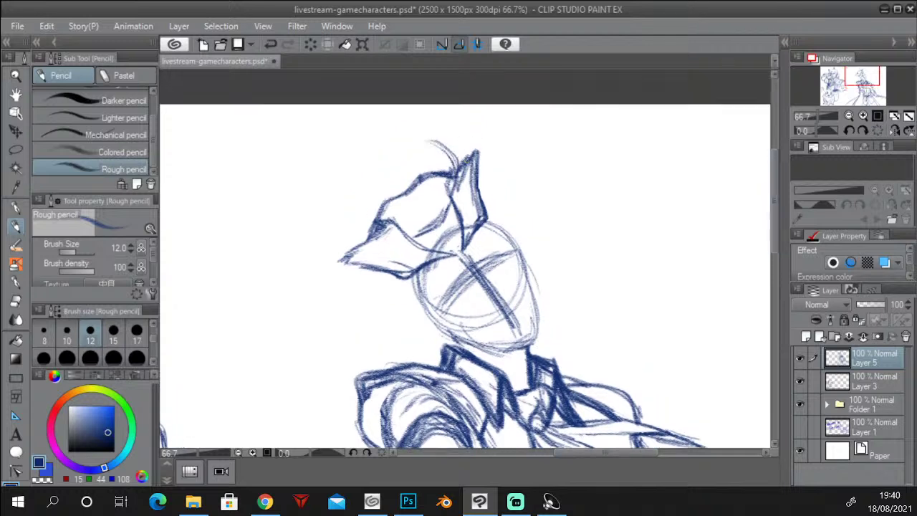
pyautogui.moveTo(458, 130); pyautogui.dragTo(468, 153)
pyautogui.moveTo(459, 132)
pyautogui.mouseDown()
pyautogui.moveTo(461, 156)
pyautogui.moveTo(441, 138)
pyautogui.moveTo(457, 159)
pyautogui.mouseUp()
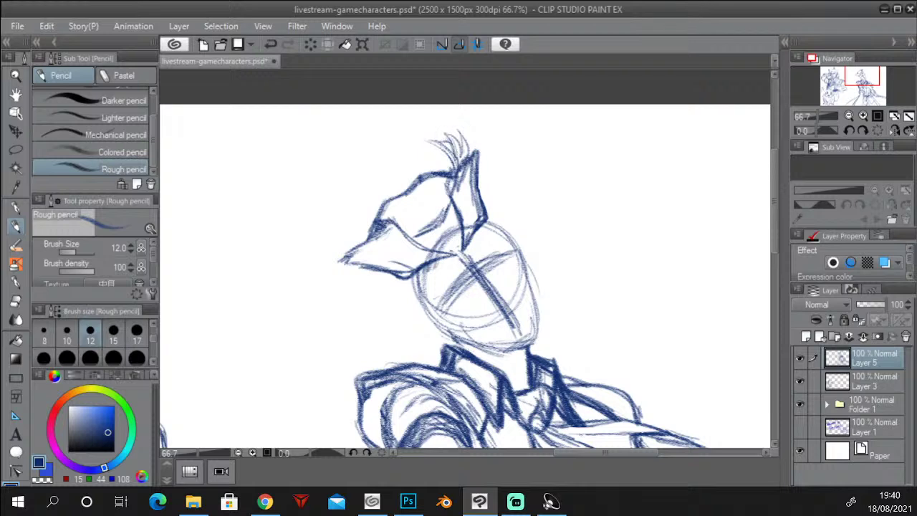
pyautogui.moveTo(454, 167)
pyautogui.mouseDown()
pyautogui.moveTo(423, 149)
pyautogui.moveTo(409, 152)
pyautogui.moveTo(428, 165)
pyautogui.moveTo(397, 156)
pyautogui.moveTo(403, 151)
pyautogui.mouseUp()
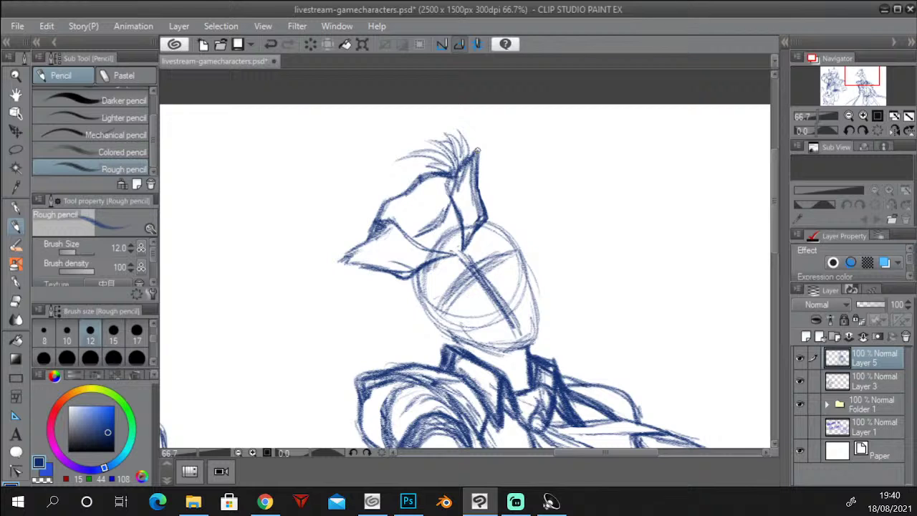
pyautogui.scroll(-1, 775, 219)
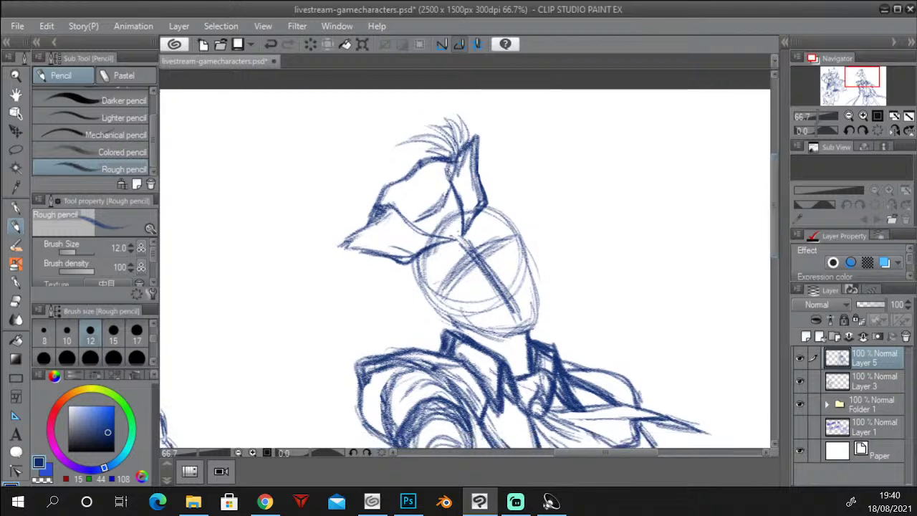
pyautogui.moveTo(439, 241); pyautogui.dragTo(433, 299)
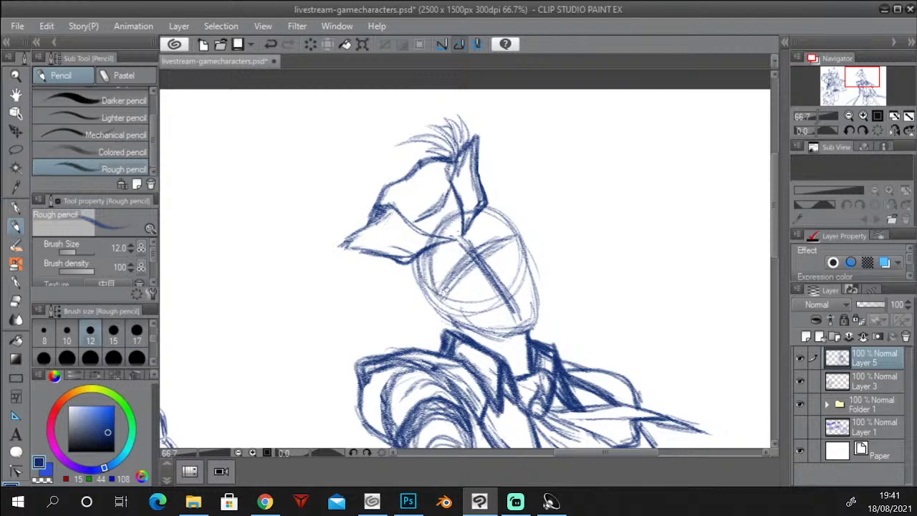
# Lasso the hat with its plume, scale it down slightly with a transform and shift it onto the head.
pyautogui.click(849, 116)
pyautogui.moveTo(774, 208)
pyautogui.mouseDown()
pyautogui.moveTo(773, 253)
pyautogui.moveTo(776, 197)
pyautogui.mouseUp()
pyautogui.click(864, 116)
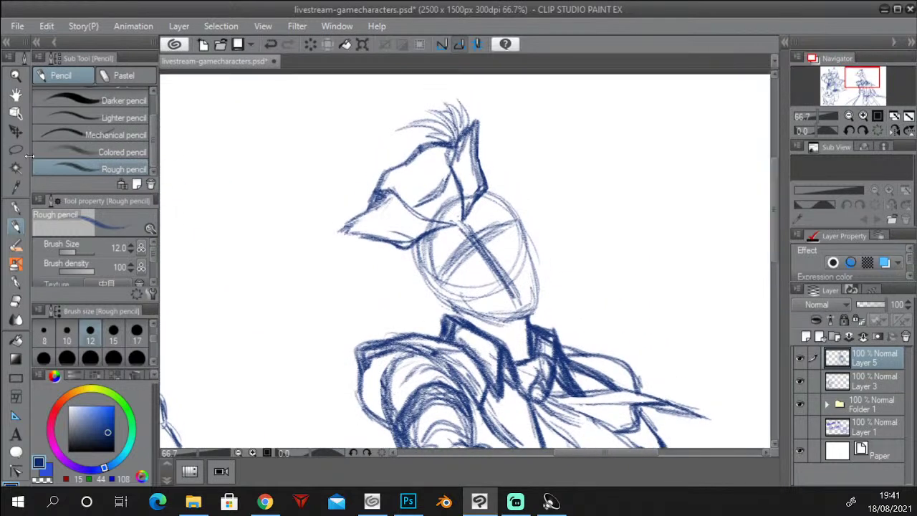
pyautogui.press('m')
pyautogui.moveTo(492, 179)
pyautogui.mouseDown()
pyautogui.moveTo(467, 215)
pyautogui.moveTo(399, 255)
pyautogui.moveTo(393, 113)
pyautogui.moveTo(506, 138)
pyautogui.mouseUp()
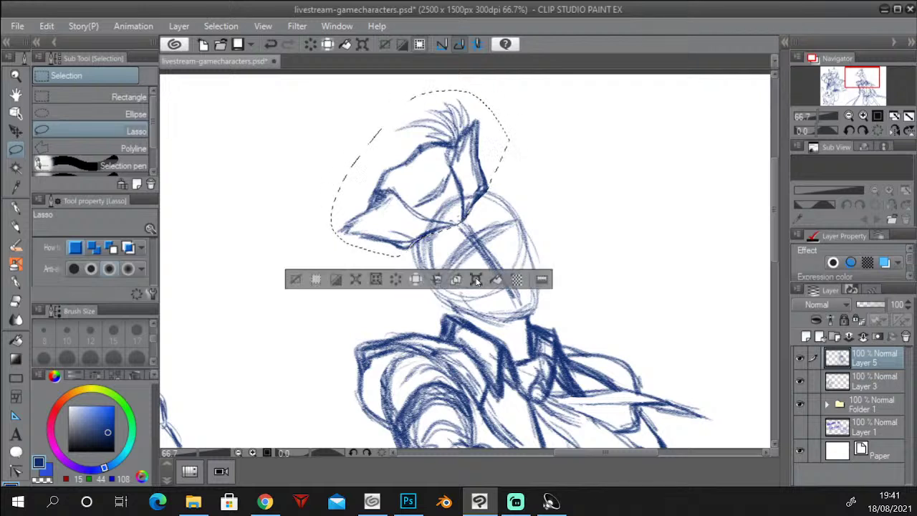
pyautogui.hotkey('ctrl', 't')
pyautogui.moveTo(330, 91); pyautogui.dragTo(343, 101)
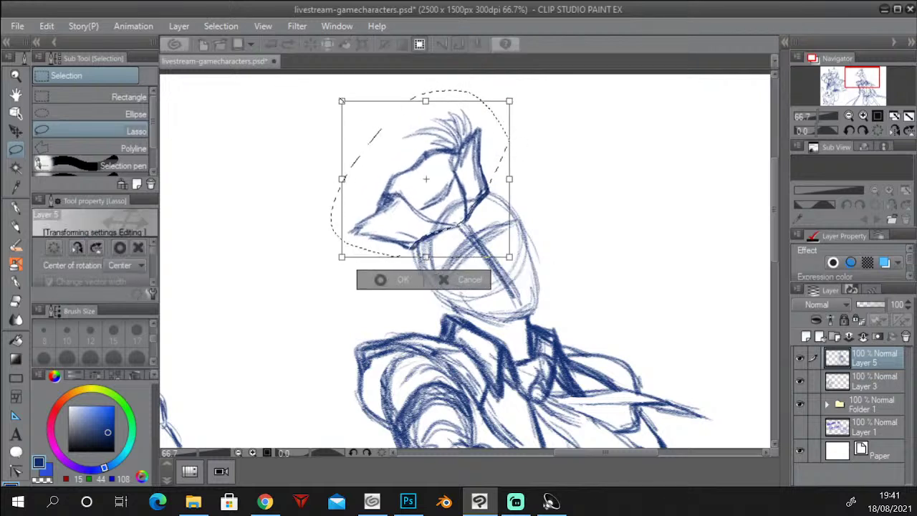
pyautogui.moveTo(483, 178); pyautogui.dragTo(478, 177)
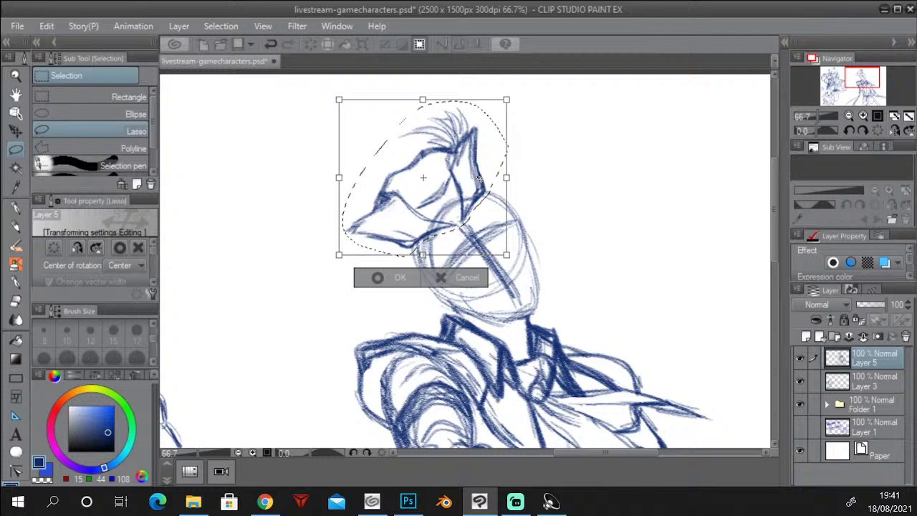
pyautogui.click(411, 281)
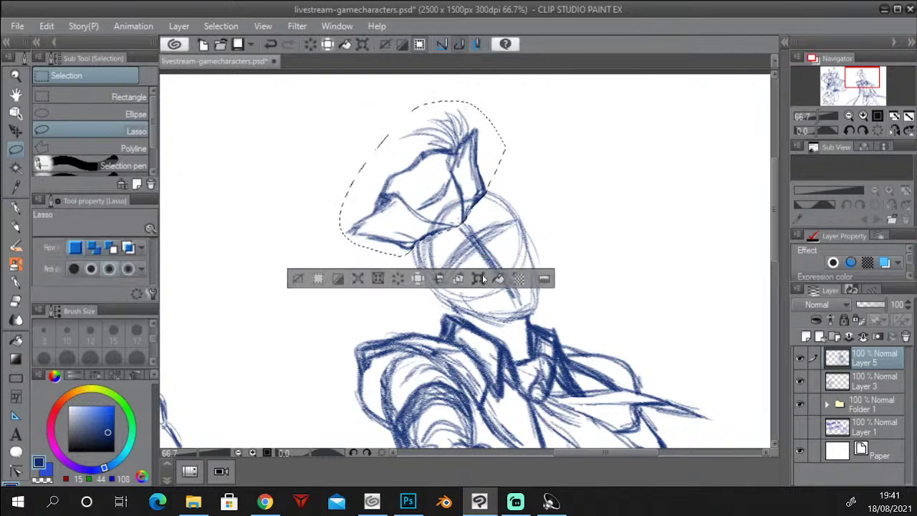
# Rotate the selected hat slightly clockwise, nudge it into place on the head and deselect it.
pyautogui.hotkey('ctrl', 't')
pyautogui.moveTo(531, 150); pyautogui.dragTo(530, 151)
pyautogui.moveTo(477, 177); pyautogui.dragTo(479, 176)
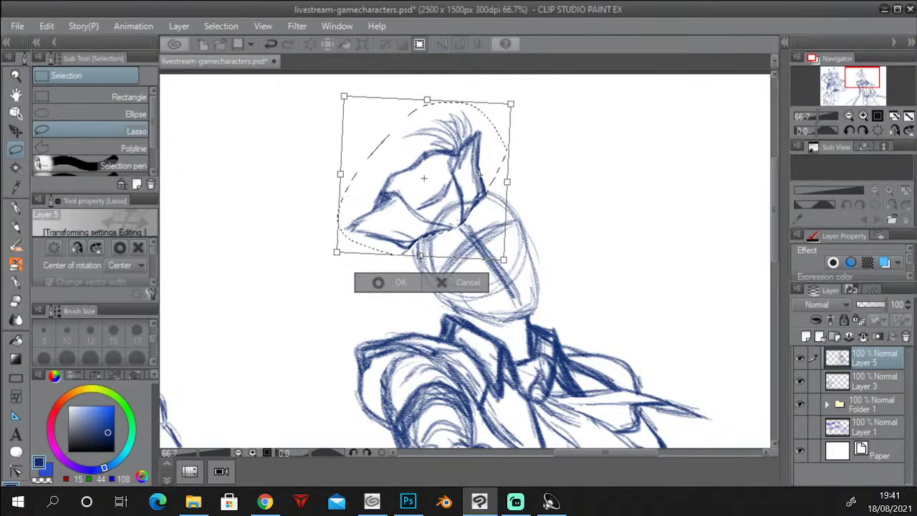
pyautogui.click(402, 282)
pyautogui.hotkey('ctrl', 'd')
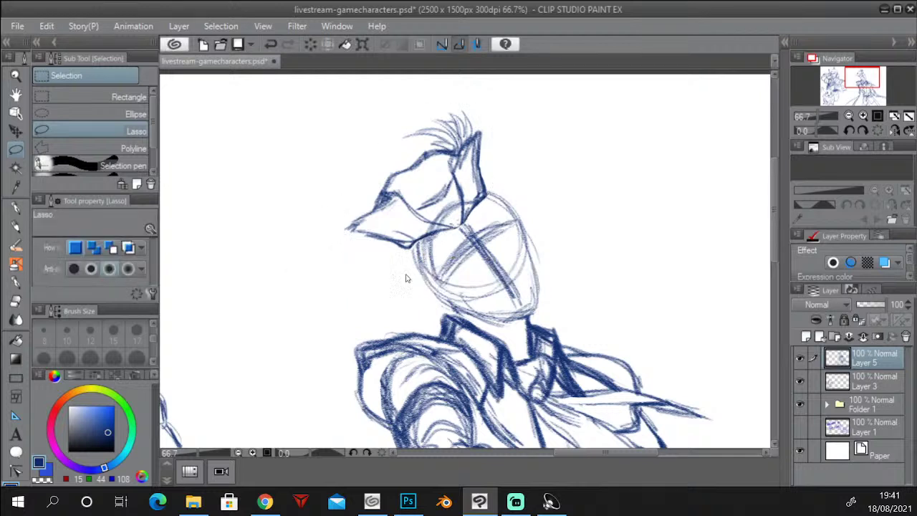
# Sketch loose hair strands with the Rough pencil, flaring outward and down from beneath the near brim flap.
pyautogui.click(17, 226)
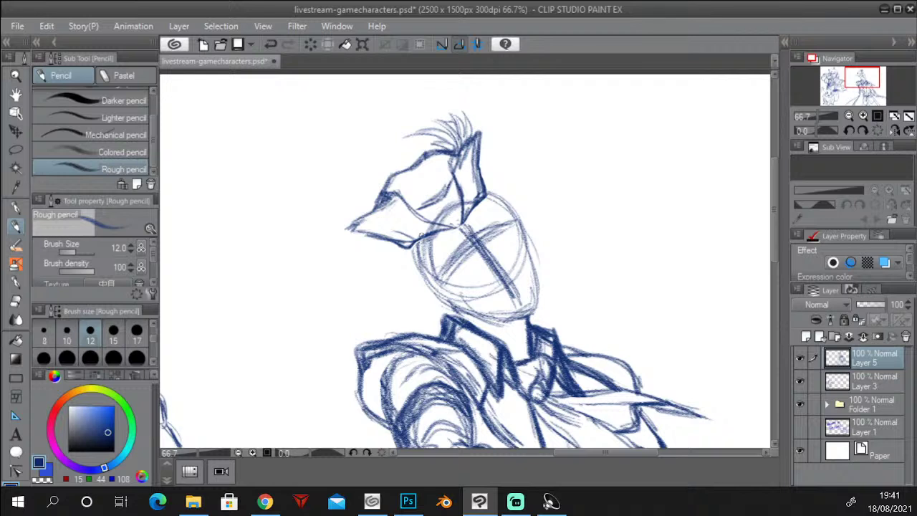
pyautogui.moveTo(412, 264); pyautogui.dragTo(402, 320)
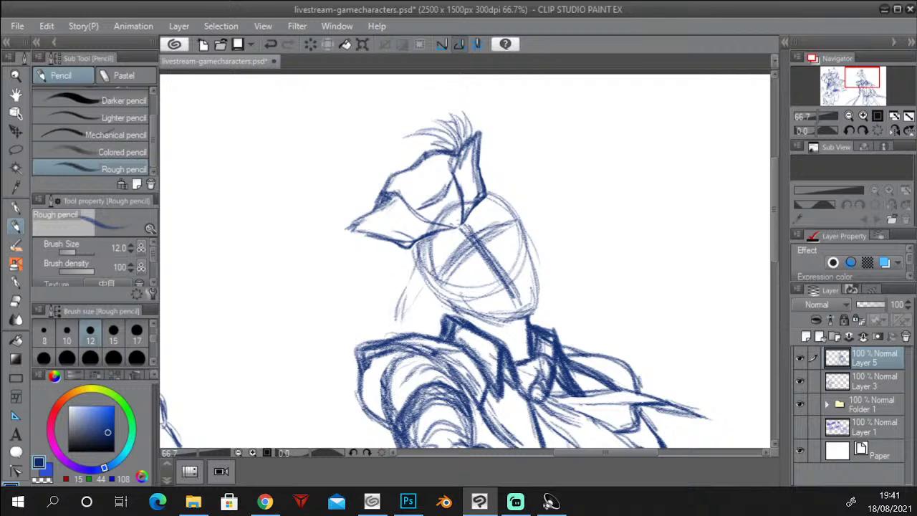
pyautogui.moveTo(439, 249); pyautogui.dragTo(415, 301)
pyautogui.moveTo(442, 231)
pyautogui.mouseDown()
pyautogui.moveTo(430, 307)
pyautogui.moveTo(444, 233)
pyautogui.moveTo(433, 307)
pyautogui.moveTo(435, 278)
pyautogui.mouseUp()
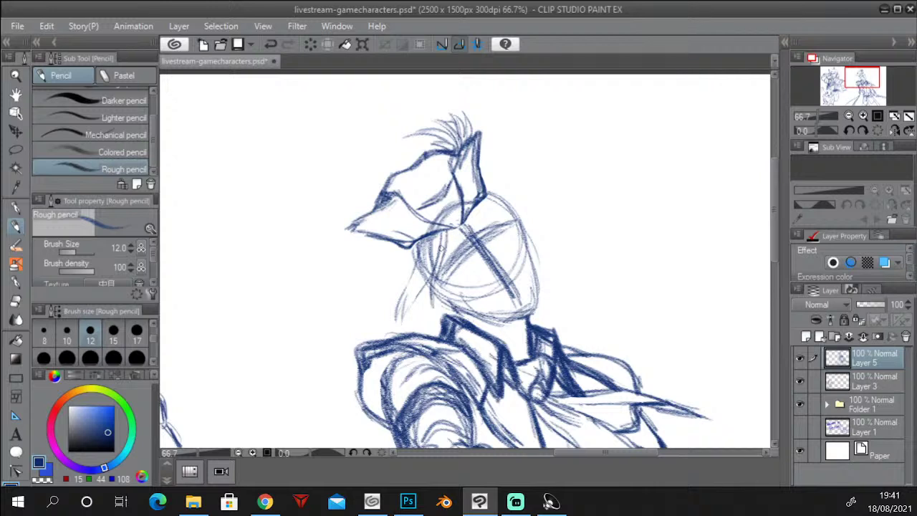
pyautogui.moveTo(415, 244); pyautogui.dragTo(386, 310)
pyautogui.moveTo(417, 267); pyautogui.dragTo(384, 314)
pyautogui.moveTo(415, 247); pyautogui.dragTo(390, 296)
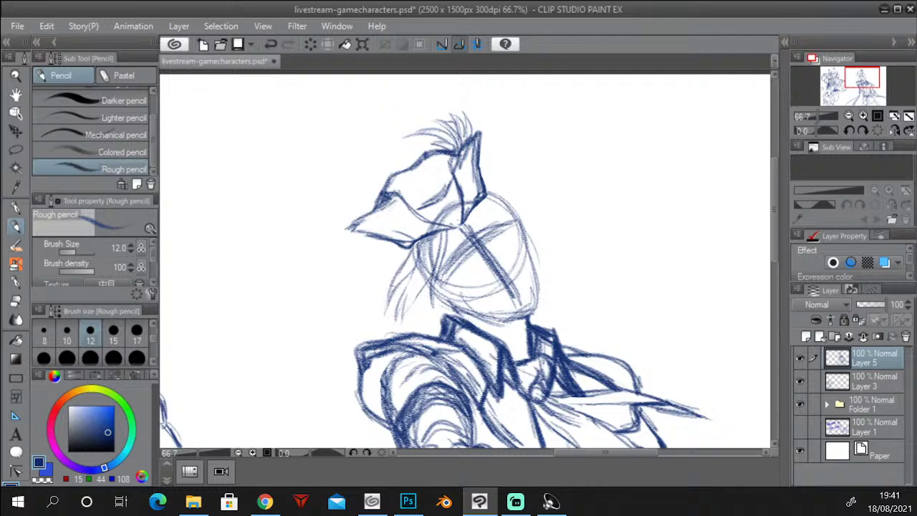
pyautogui.moveTo(414, 242)
pyautogui.mouseDown()
pyautogui.moveTo(386, 291)
pyautogui.moveTo(376, 269)
pyautogui.moveTo(400, 258)
pyautogui.moveTo(369, 281)
pyautogui.moveTo(385, 259)
pyautogui.moveTo(379, 307)
pyautogui.mouseUp()
pyautogui.moveTo(400, 271); pyautogui.dragTo(383, 318)
pyautogui.moveTo(418, 261); pyautogui.dragTo(399, 296)
pyautogui.moveTo(408, 288); pyautogui.dragTo(394, 324)
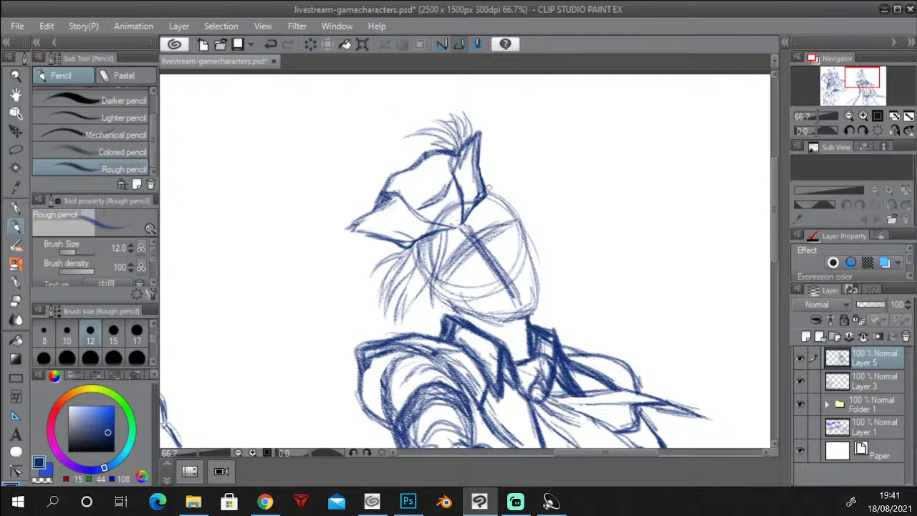
# Sketch hair strands over the forehead and blowing outward from beneath the far brim flap, trimming the tips with the eraser.
pyautogui.moveTo(479, 209); pyautogui.dragTo(536, 234)
pyautogui.moveTo(487, 196); pyautogui.dragTo(535, 226)
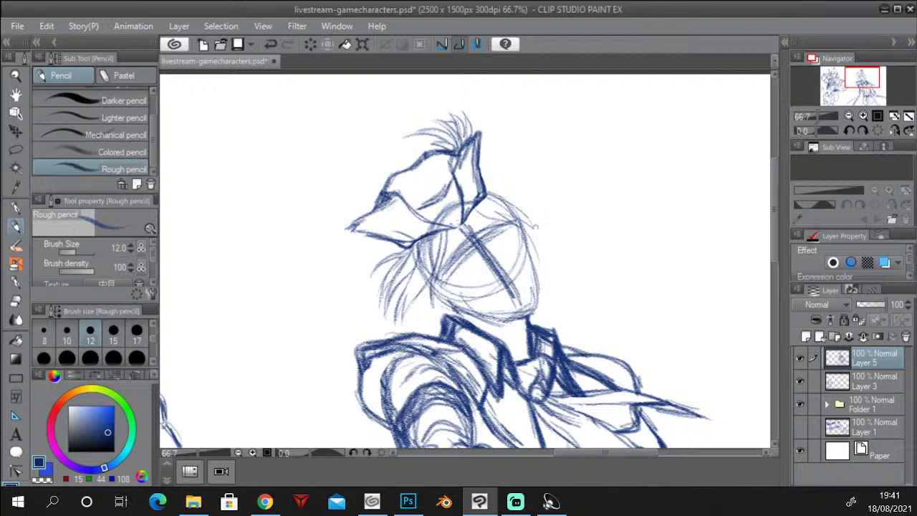
pyautogui.moveTo(488, 200)
pyautogui.mouseDown()
pyautogui.moveTo(481, 168)
pyautogui.moveTo(489, 186)
pyautogui.mouseUp()
pyautogui.moveTo(480, 146)
pyautogui.mouseDown()
pyautogui.moveTo(489, 191)
pyautogui.moveTo(571, 192)
pyautogui.moveTo(517, 206)
pyautogui.moveTo(570, 192)
pyautogui.mouseUp()
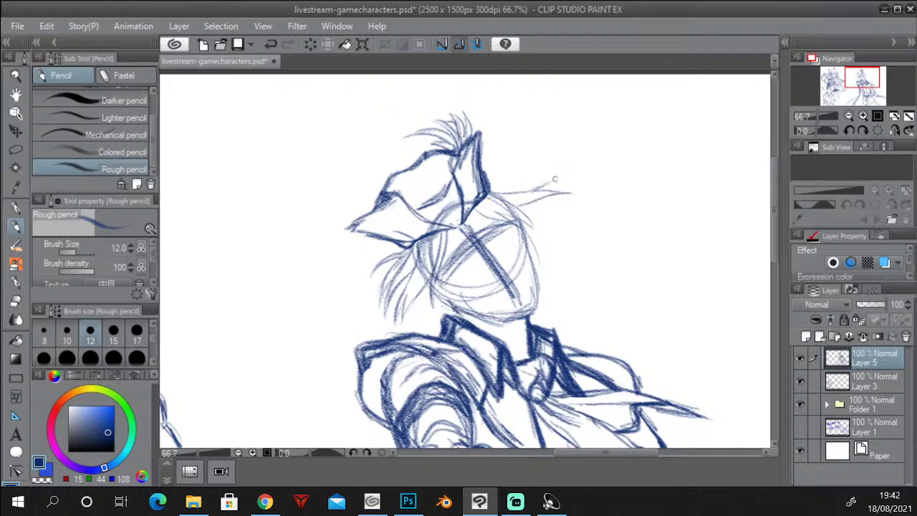
pyautogui.moveTo(498, 190); pyautogui.dragTo(536, 172)
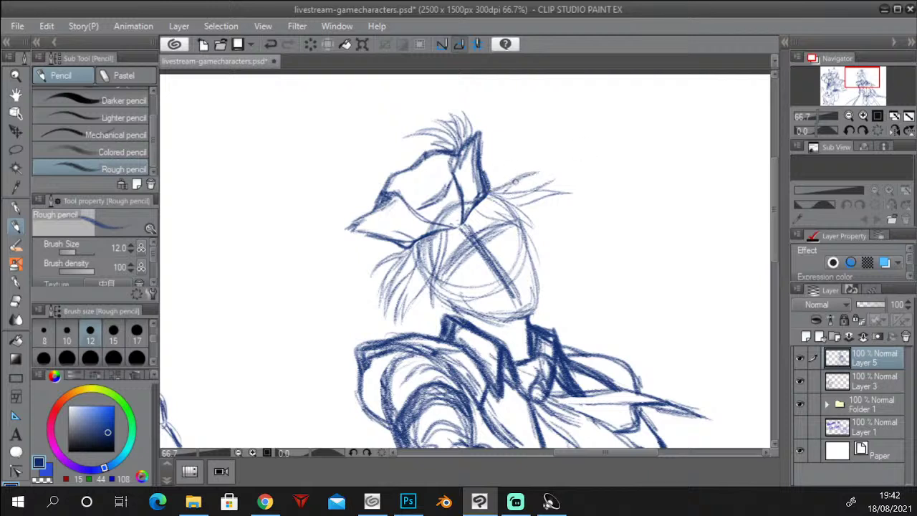
pyautogui.press('e')
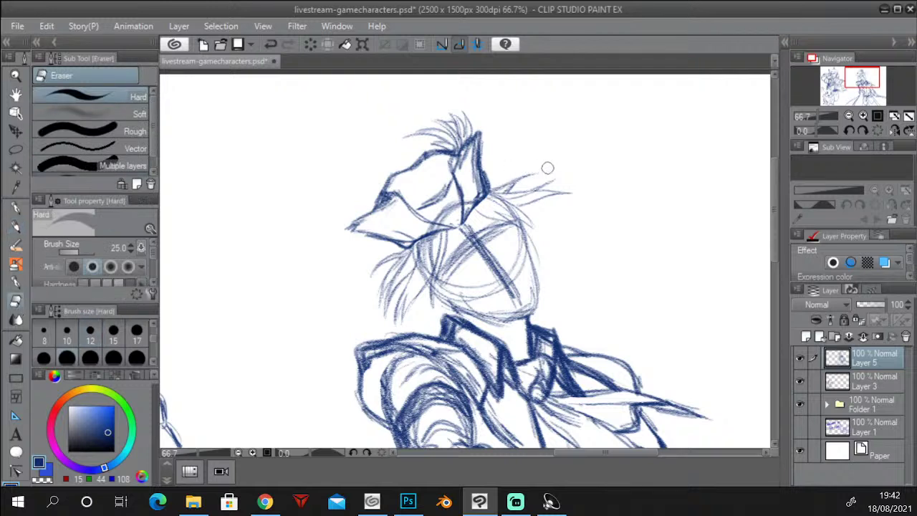
pyautogui.click(16, 225)
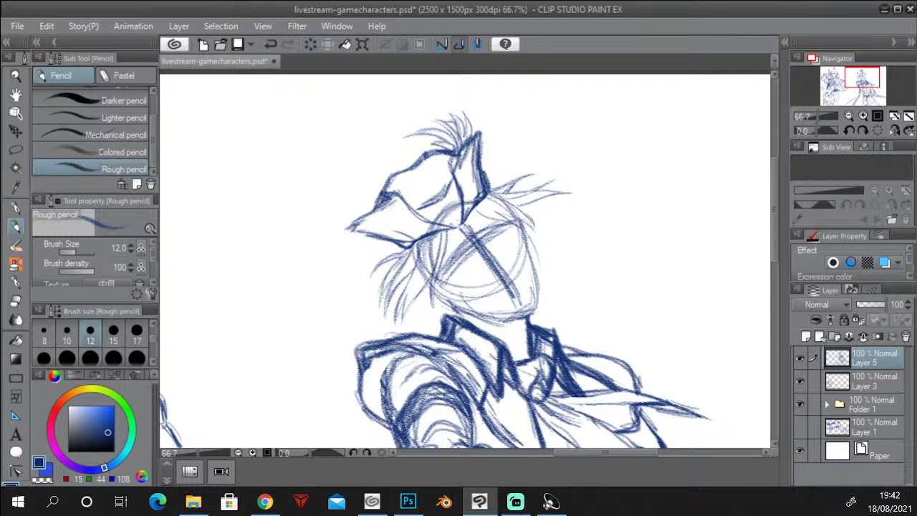
# Draw a firm outline for the far cheek and chin, erasing the rough construction lines around the chin.
pyautogui.moveTo(523, 219); pyautogui.dragTo(533, 315)
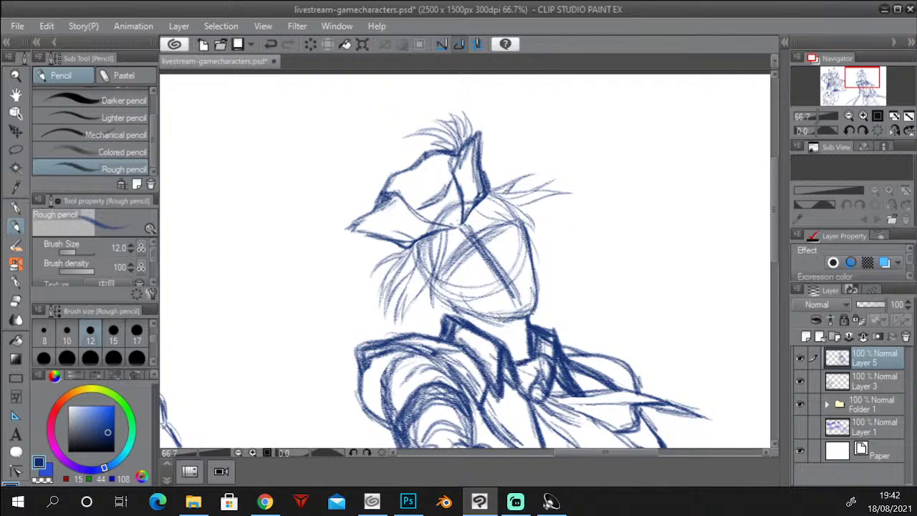
pyautogui.hotkey('ctrl', 'z')
pyautogui.moveTo(511, 320); pyautogui.dragTo(496, 319)
pyautogui.press('e')
pyautogui.moveTo(504, 311)
pyautogui.mouseDown()
pyautogui.moveTo(478, 314)
pyautogui.moveTo(504, 327)
pyautogui.mouseUp()
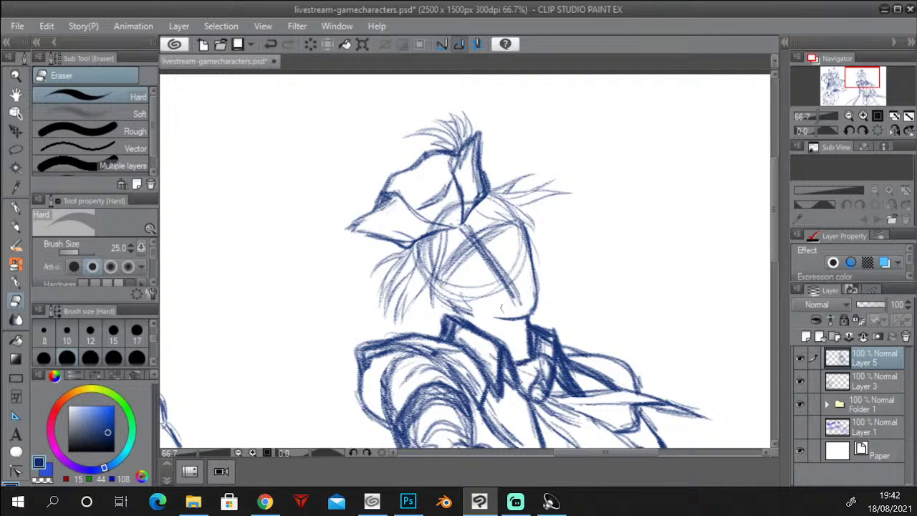
pyautogui.press('p')
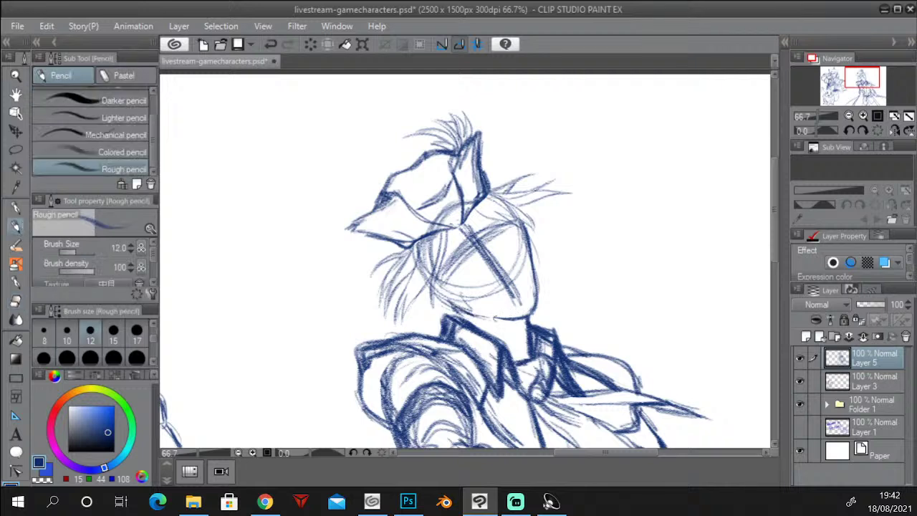
pyautogui.moveTo(488, 317); pyautogui.dragTo(512, 320)
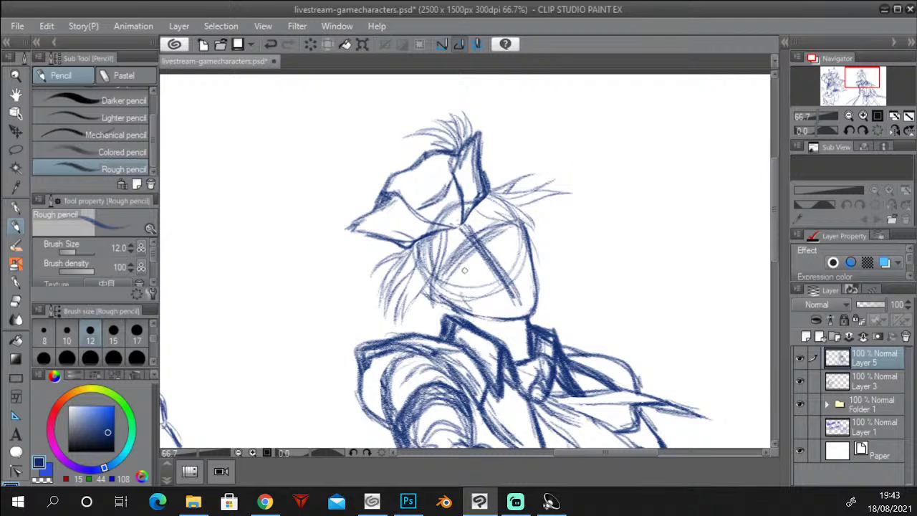
# Rework the near jaw corner and the far temple contour, undoing unwanted strokes and darkening the jawline.
pyautogui.hotkey('ctrl', 'z')
pyautogui.moveTo(428, 291); pyautogui.dragTo(445, 303)
pyautogui.hotkey('ctrl', 'z')
pyautogui.moveTo(424, 291)
pyautogui.mouseDown()
pyautogui.moveTo(437, 301)
pyautogui.moveTo(422, 292)
pyautogui.mouseUp()
pyautogui.moveTo(533, 239)
pyautogui.mouseDown()
pyautogui.moveTo(531, 227)
pyautogui.moveTo(535, 247)
pyautogui.moveTo(536, 235)
pyautogui.mouseUp()
pyautogui.hotkey('ctrl', 'z')
pyautogui.moveTo(529, 229); pyautogui.dragTo(533, 248)
pyautogui.hotkey('ctrl', 'z')
pyautogui.moveTo(436, 299); pyautogui.dragTo(458, 312)
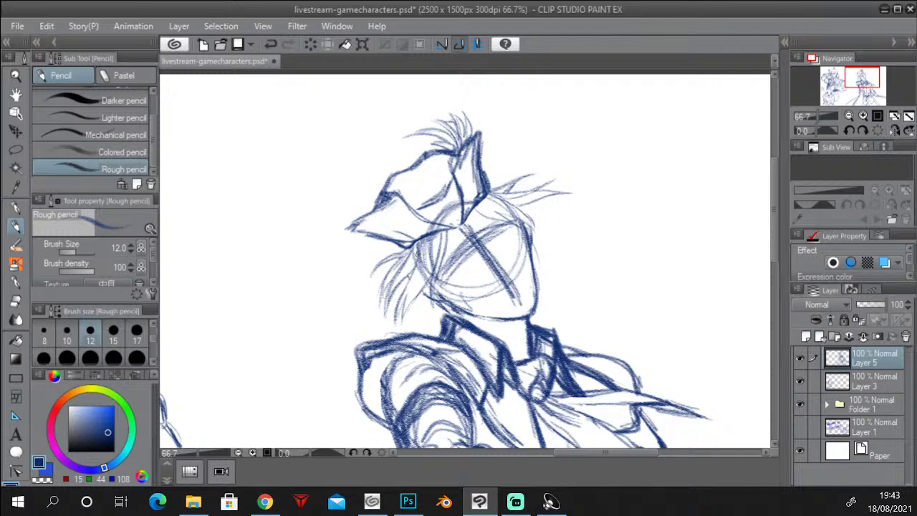
# Sketch the outline of a long lock of hair sweeping from the nape out behind the near shoulder and curving down to a tapered tip.
pyautogui.moveTo(774, 231); pyautogui.dragTo(774, 244)
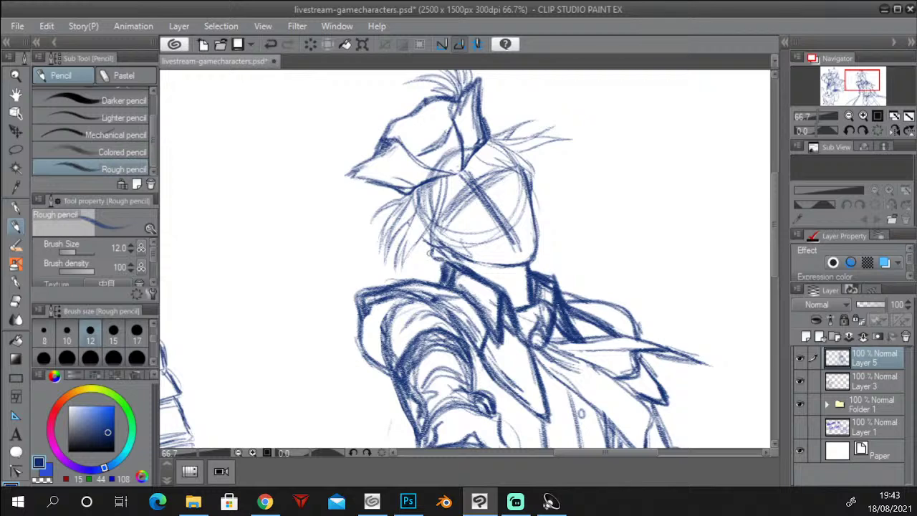
pyautogui.moveTo(431, 253)
pyautogui.mouseDown()
pyautogui.moveTo(421, 248)
pyautogui.moveTo(433, 245)
pyautogui.moveTo(367, 285)
pyautogui.moveTo(279, 362)
pyautogui.mouseUp()
pyautogui.click(851, 116)
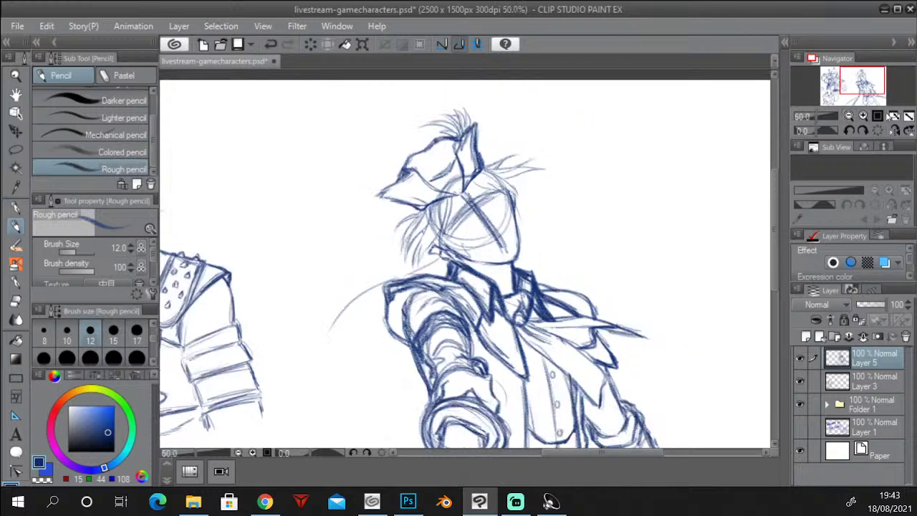
pyautogui.moveTo(861, 85); pyautogui.dragTo(862, 90)
pyautogui.moveTo(322, 215); pyautogui.dragTo(292, 318)
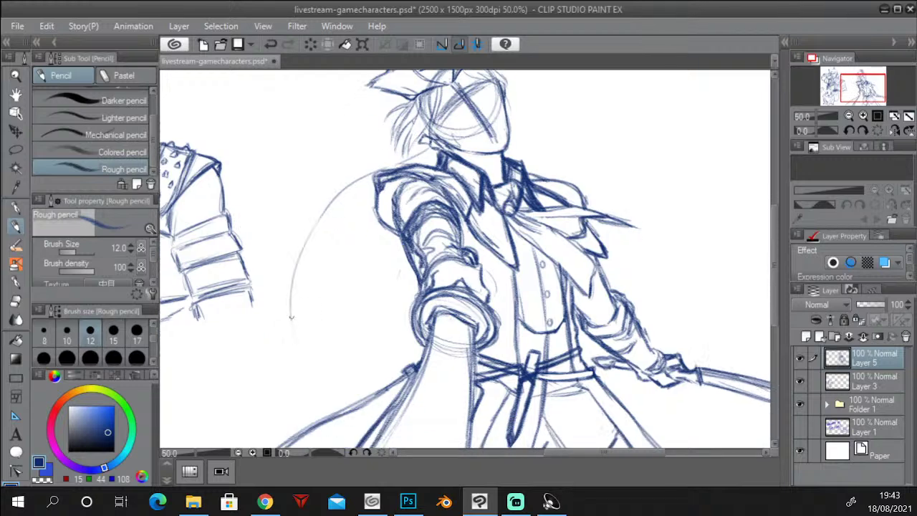
pyautogui.moveTo(297, 278)
pyautogui.mouseDown()
pyautogui.moveTo(297, 323)
pyautogui.moveTo(298, 313)
pyautogui.moveTo(320, 361)
pyautogui.mouseUp()
pyautogui.moveTo(430, 147)
pyautogui.mouseDown()
pyautogui.moveTo(348, 178)
pyautogui.moveTo(287, 259)
pyautogui.moveTo(284, 280)
pyautogui.mouseUp()
pyautogui.moveTo(293, 241)
pyautogui.mouseDown()
pyautogui.moveTo(285, 262)
pyautogui.moveTo(305, 219)
pyautogui.moveTo(343, 187)
pyautogui.mouseUp()
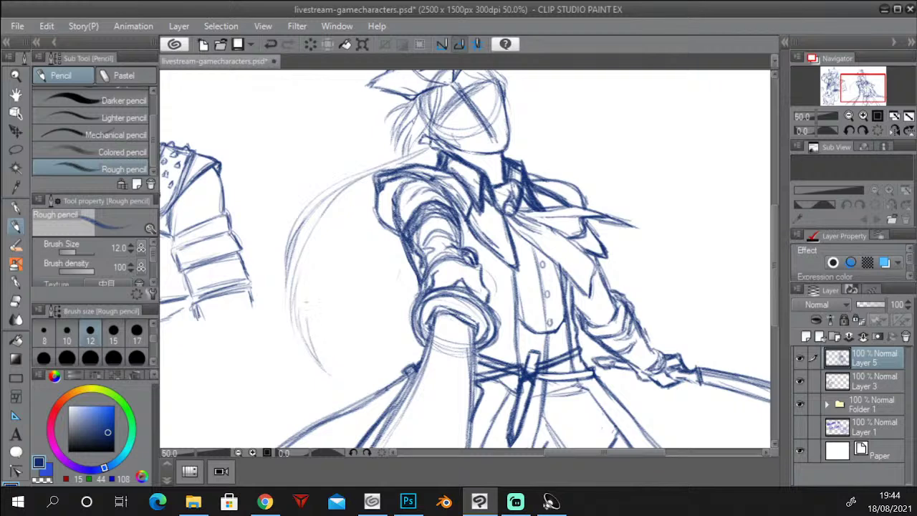
# Add light curved strands inside the sweeping lock of hair, following its arc back up to the collar.
pyautogui.moveTo(308, 333); pyautogui.dragTo(316, 255)
pyautogui.moveTo(305, 303)
pyautogui.mouseDown()
pyautogui.moveTo(324, 230)
pyautogui.moveTo(361, 182)
pyautogui.mouseUp()
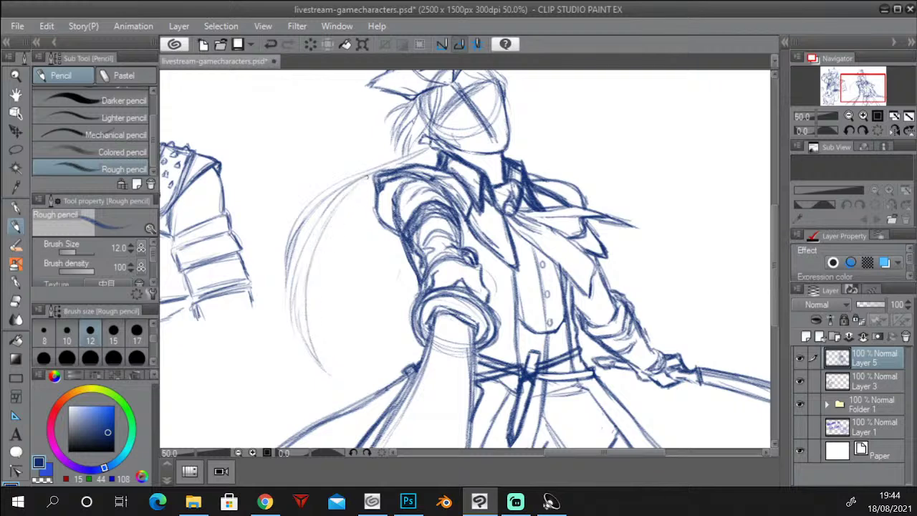
pyautogui.moveTo(321, 243); pyautogui.dragTo(360, 184)
pyautogui.moveTo(308, 275)
pyautogui.mouseDown()
pyautogui.moveTo(335, 221)
pyautogui.moveTo(365, 192)
pyautogui.mouseUp()
pyautogui.moveTo(330, 230); pyautogui.dragTo(373, 186)
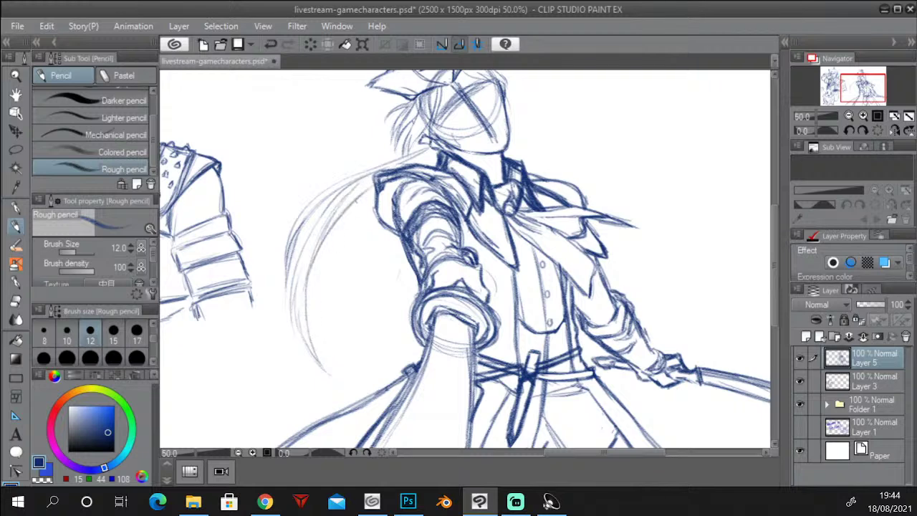
pyautogui.moveTo(342, 214); pyautogui.dragTo(371, 188)
pyautogui.moveTo(328, 251); pyautogui.dragTo(371, 191)
pyautogui.moveTo(323, 266); pyautogui.dragTo(368, 202)
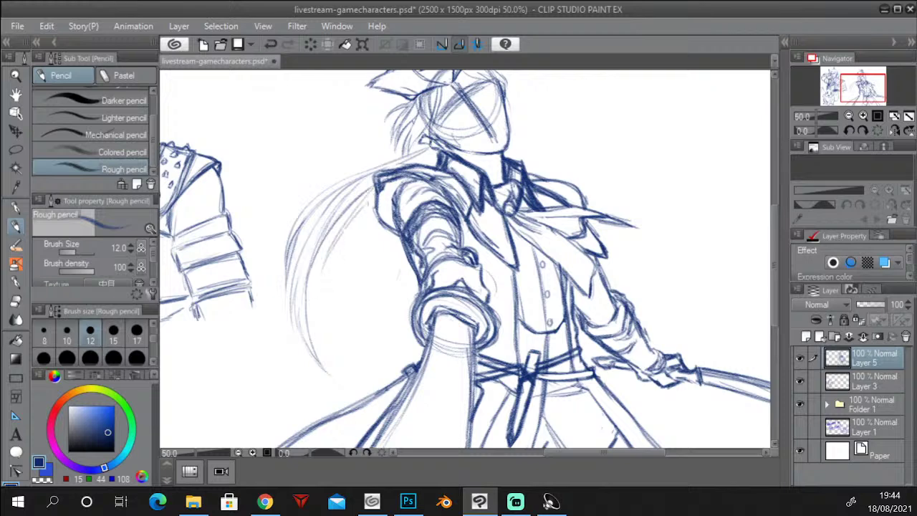
pyautogui.moveTo(421, 163); pyautogui.dragTo(443, 147)
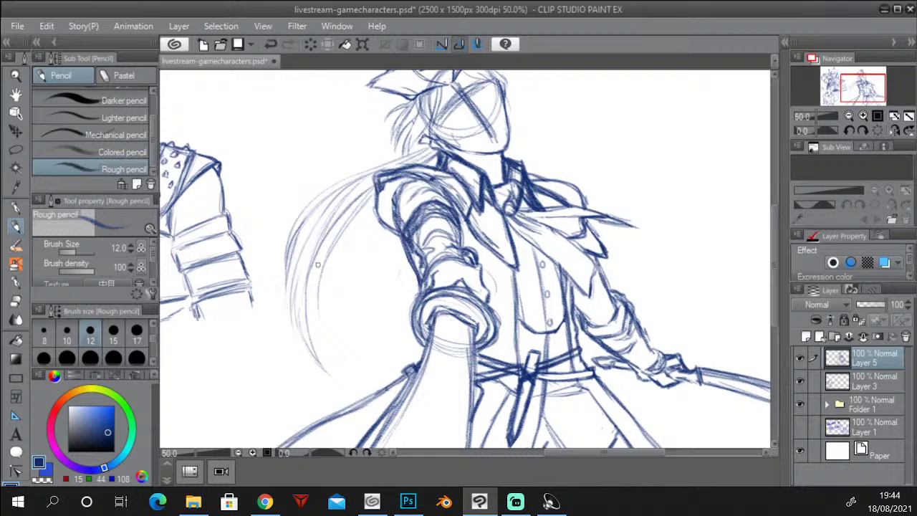
# Erase the stray lines inside the tricorn's front fold and upright flap with the Hard eraser at size 20.
pyautogui.moveTo(775, 286); pyautogui.dragTo(776, 263)
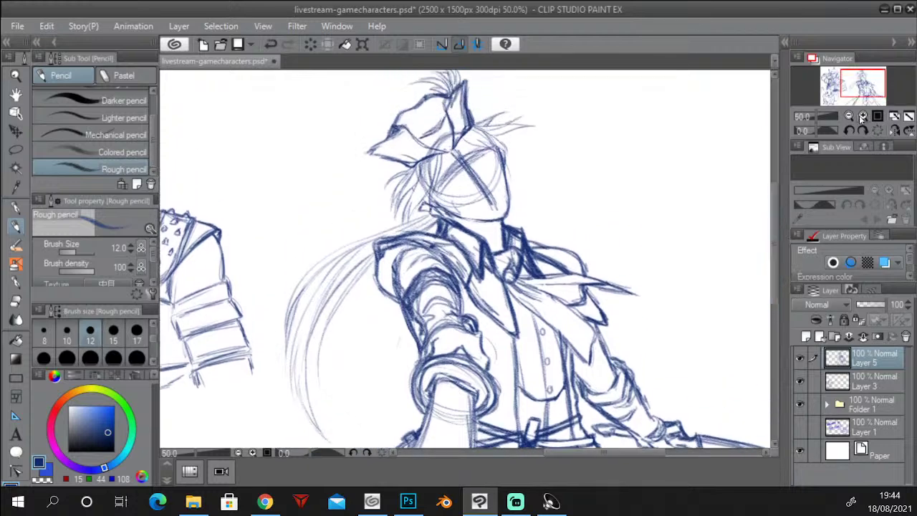
pyautogui.click(862, 117)
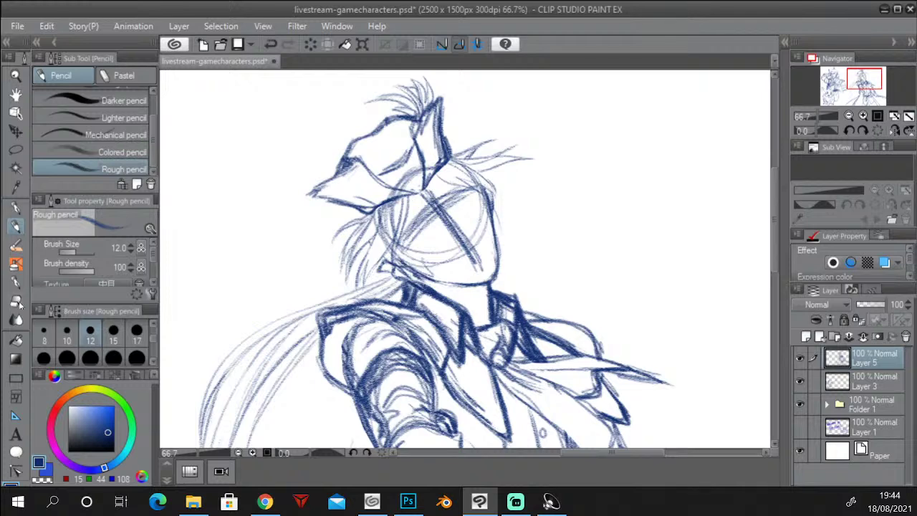
pyautogui.click(16, 302)
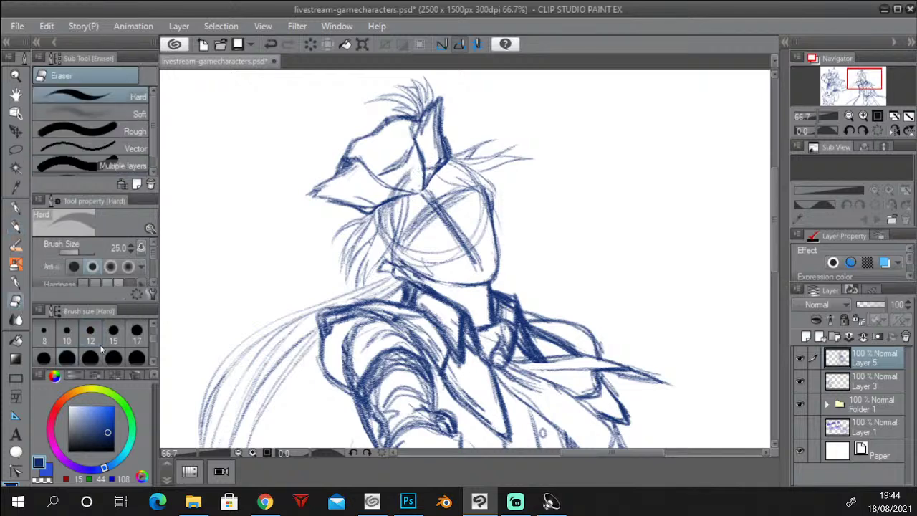
pyautogui.click(44, 358)
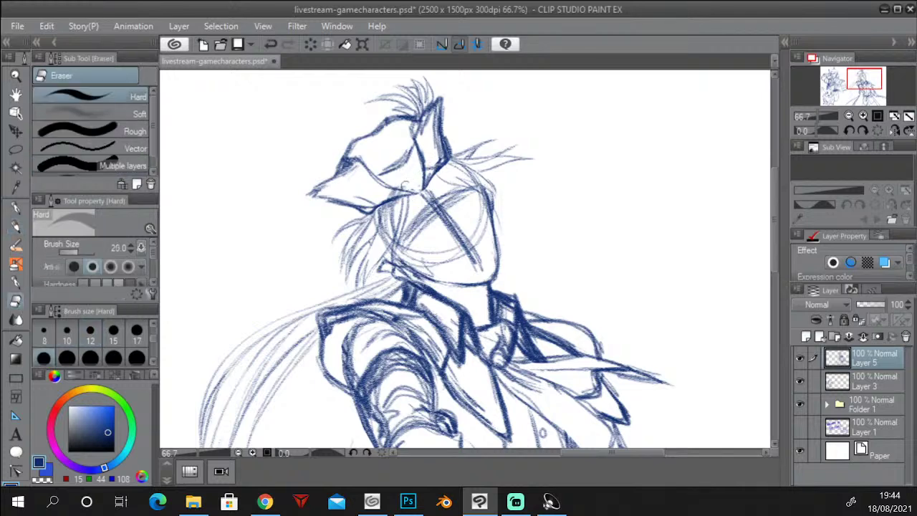
pyautogui.moveTo(404, 195); pyautogui.dragTo(394, 195)
pyautogui.moveTo(439, 162)
pyautogui.mouseDown()
pyautogui.moveTo(432, 168)
pyautogui.moveTo(440, 140)
pyautogui.moveTo(433, 123)
pyautogui.moveTo(421, 134)
pyautogui.moveTo(424, 124)
pyautogui.moveTo(431, 133)
pyautogui.mouseUp()
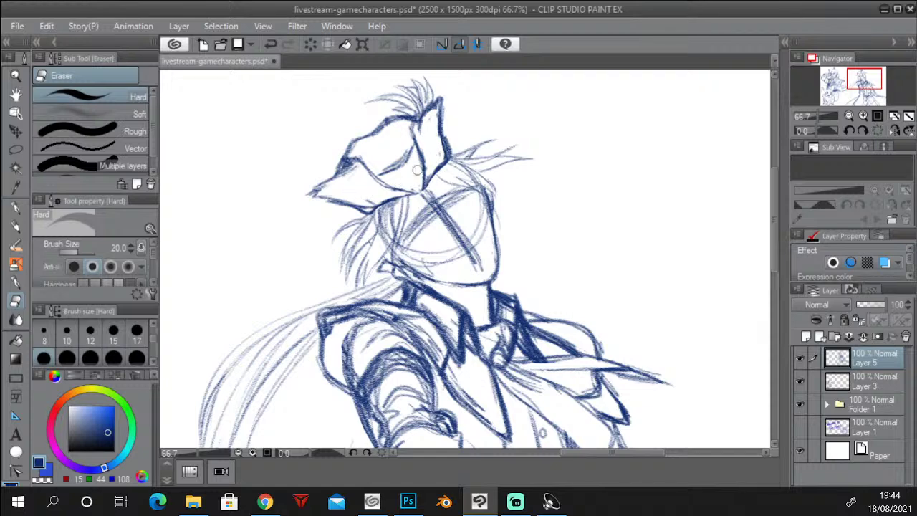
# Erase the crossed guidelines and construction circle inside the face, keeping the face outline and hair.
pyautogui.click(877, 116)
pyautogui.moveTo(775, 225); pyautogui.dragTo(776, 208)
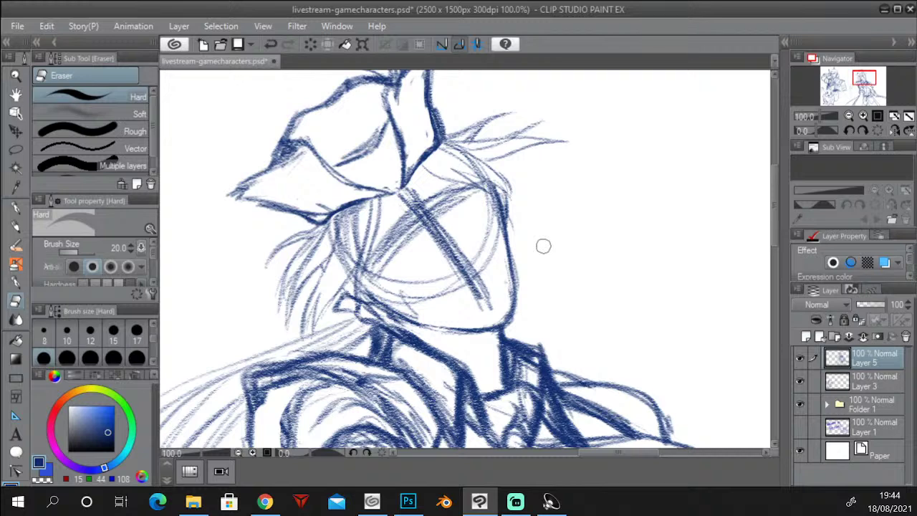
pyautogui.moveTo(424, 190)
pyautogui.mouseDown()
pyautogui.moveTo(400, 199)
pyautogui.moveTo(385, 268)
pyautogui.moveTo(390, 229)
pyautogui.moveTo(368, 281)
pyautogui.mouseUp()
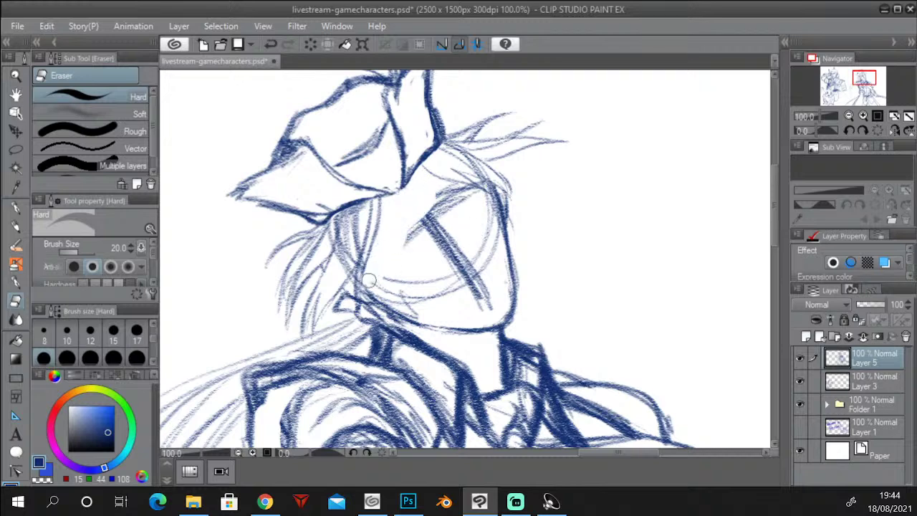
pyautogui.moveTo(418, 217)
pyautogui.mouseDown()
pyautogui.moveTo(438, 215)
pyautogui.moveTo(451, 246)
pyautogui.moveTo(470, 242)
pyautogui.moveTo(479, 294)
pyautogui.moveTo(473, 258)
pyautogui.moveTo(420, 312)
pyautogui.moveTo(387, 287)
pyautogui.moveTo(486, 264)
pyautogui.moveTo(494, 237)
pyautogui.moveTo(491, 214)
pyautogui.moveTo(435, 195)
pyautogui.moveTo(485, 192)
pyautogui.moveTo(500, 276)
pyautogui.mouseUp()
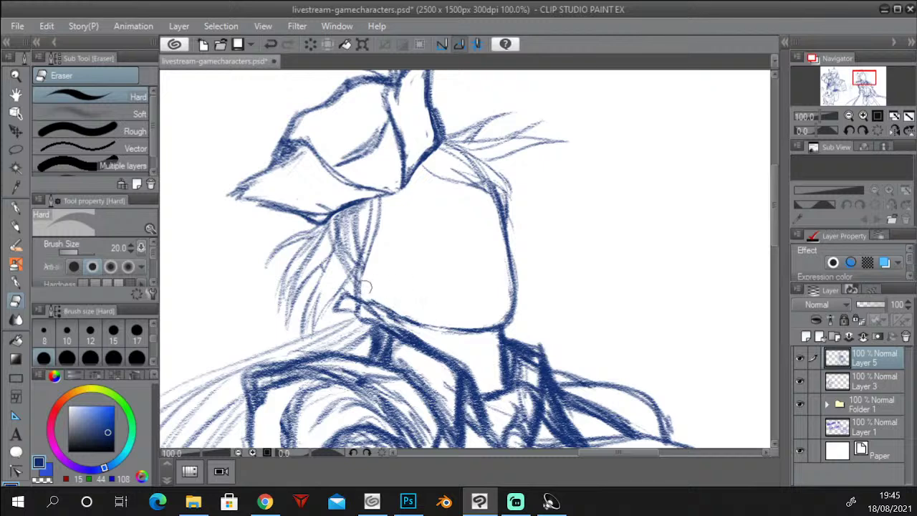
# Redraw the near jawline with the Rough pencil, undoing the first stroke.
pyautogui.click(18, 223)
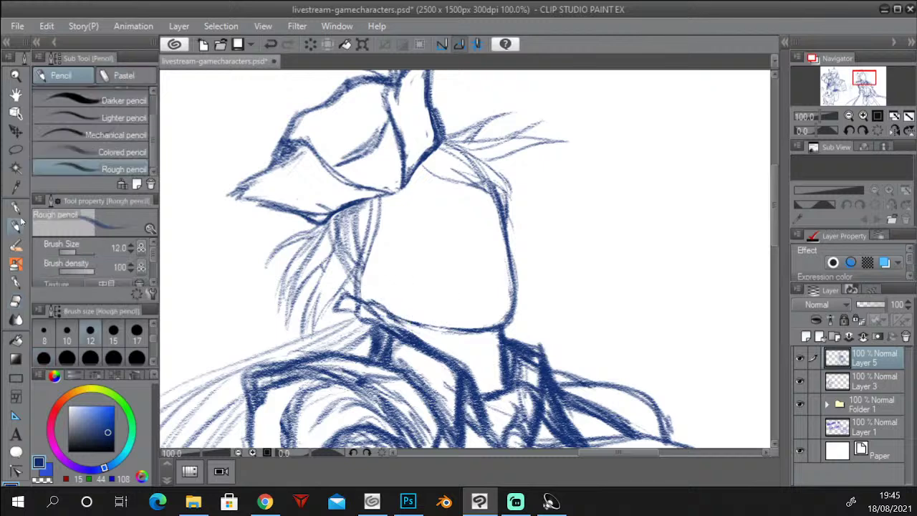
pyautogui.moveTo(375, 299); pyautogui.dragTo(412, 319)
pyautogui.hotkey('ctrl', 'z')
pyautogui.moveTo(368, 296); pyautogui.dragTo(430, 327)
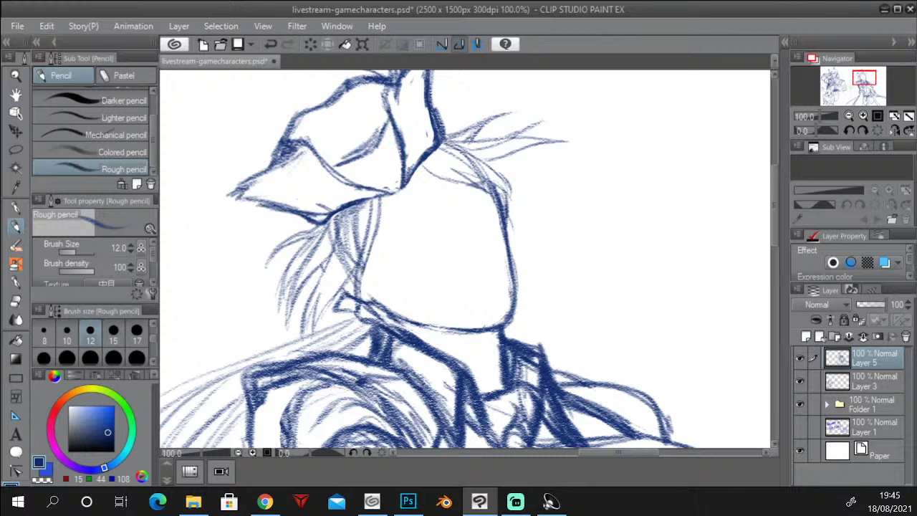
# Sketch the nose bridge, nose tip and slanted mouth line on the empty face with the Rough pencil at size 10.
pyautogui.click(67, 333)
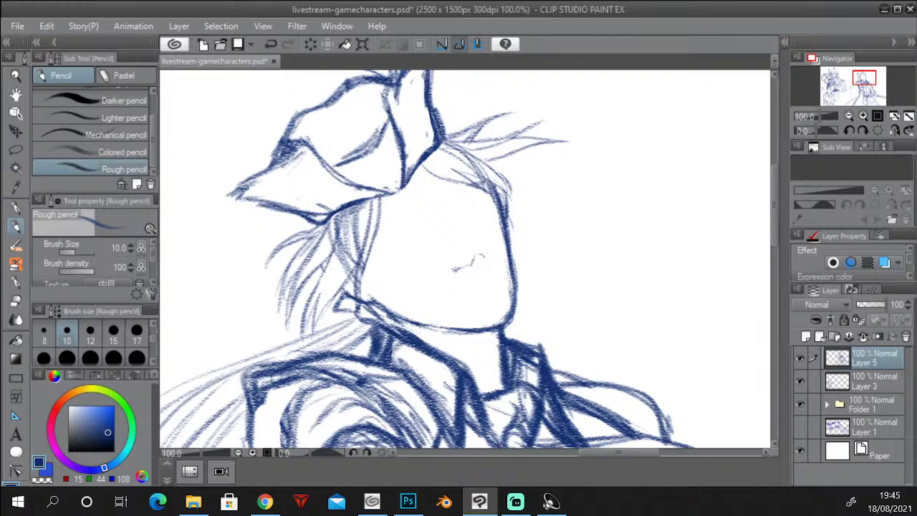
pyautogui.moveTo(474, 250); pyautogui.dragTo(471, 266)
pyautogui.moveTo(439, 215)
pyautogui.mouseDown()
pyautogui.moveTo(431, 199)
pyautogui.moveTo(457, 229)
pyautogui.mouseUp()
pyautogui.hotkey('ctrl', 'z')
pyautogui.moveTo(463, 295); pyautogui.dragTo(491, 269)
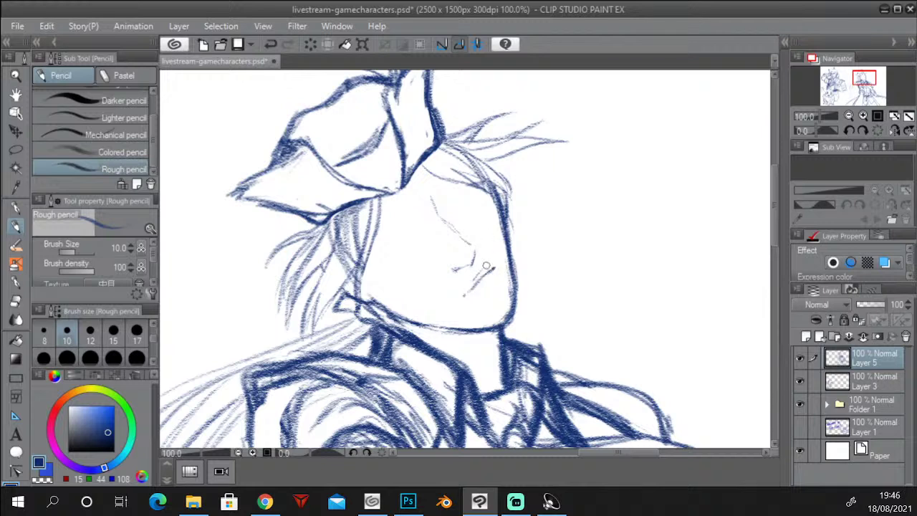
# Rework the mouth with short strokes along the lip line and its corner, undoing the unwanted ones.
pyautogui.hotkey('ctrl', 'z')
pyautogui.moveTo(482, 265); pyautogui.dragTo(476, 275)
pyautogui.hotkey('ctrl', 'z')
pyautogui.press('e')
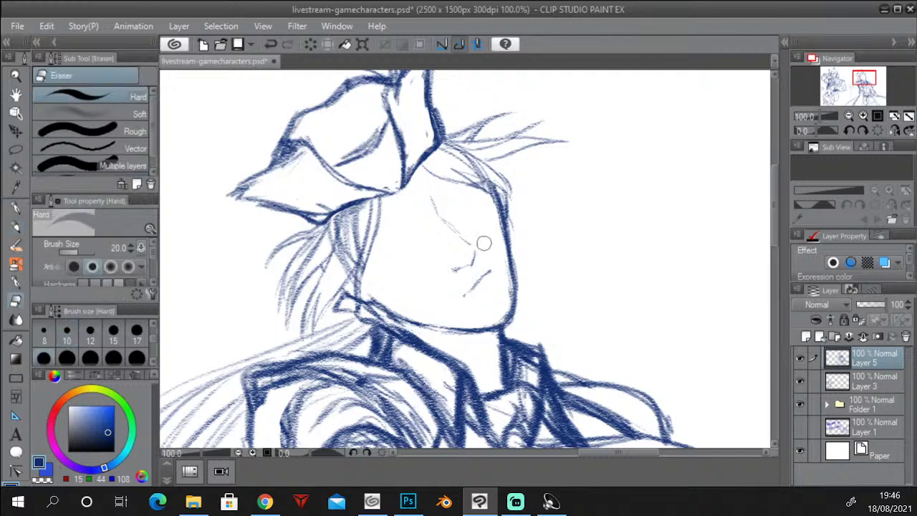
pyautogui.click(20, 228)
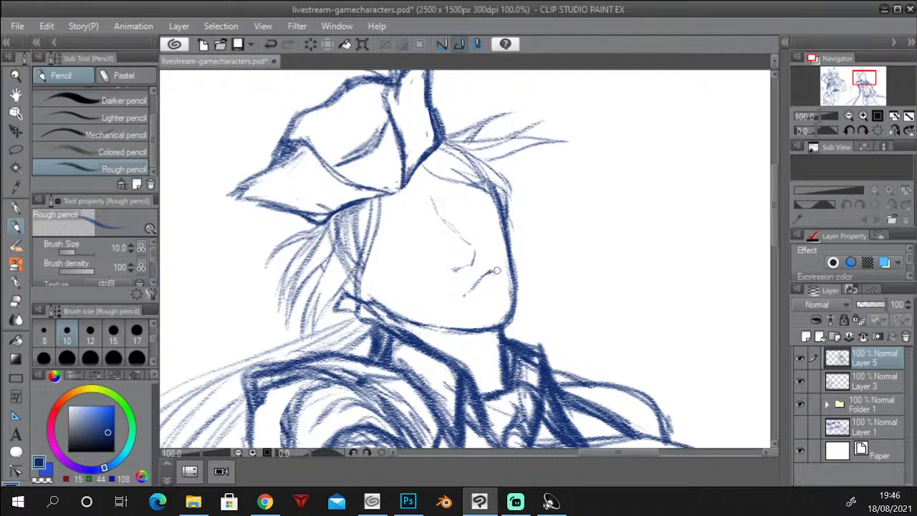
pyautogui.moveTo(497, 270)
pyautogui.mouseDown()
pyautogui.moveTo(473, 282)
pyautogui.moveTo(493, 262)
pyautogui.mouseUp()
pyautogui.hotkey('ctrl', 'z')
pyautogui.moveTo(480, 290); pyautogui.dragTo(492, 280)
pyautogui.moveTo(473, 288); pyautogui.dragTo(463, 297)
# Darken the tricorn's crown and brim fold outlines, and add a second line along the underside of the near brim.
pyautogui.moveTo(314, 146)
pyautogui.mouseDown()
pyautogui.moveTo(347, 175)
pyautogui.moveTo(399, 194)
pyautogui.moveTo(411, 172)
pyautogui.moveTo(367, 182)
pyautogui.moveTo(290, 142)
pyautogui.moveTo(368, 180)
pyautogui.moveTo(455, 174)
pyautogui.mouseUp()
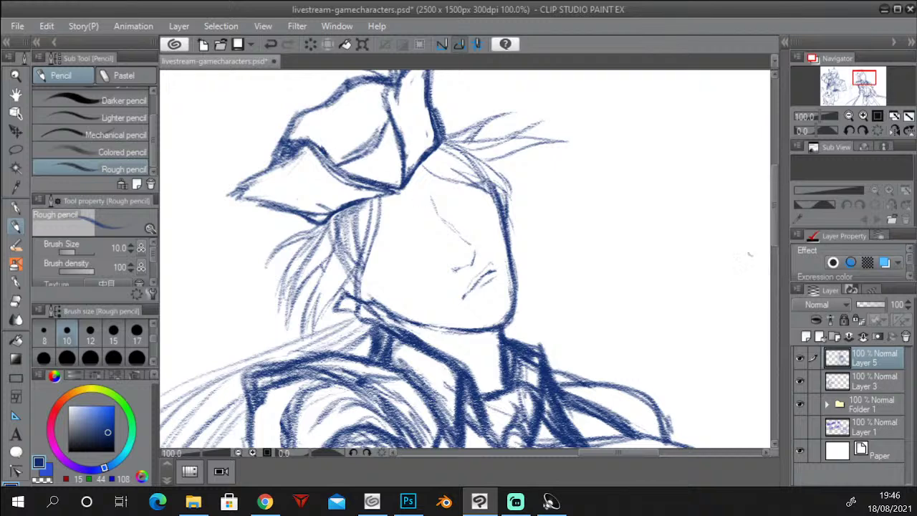
pyautogui.moveTo(774, 242); pyautogui.dragTo(773, 233)
pyautogui.moveTo(340, 204)
pyautogui.mouseDown()
pyautogui.moveTo(378, 193)
pyautogui.moveTo(394, 150)
pyautogui.mouseUp()
pyautogui.moveTo(378, 193)
pyautogui.mouseDown()
pyautogui.moveTo(393, 165)
pyautogui.moveTo(387, 129)
pyautogui.moveTo(329, 136)
pyautogui.moveTo(295, 163)
pyautogui.moveTo(269, 206)
pyautogui.moveTo(276, 180)
pyautogui.moveTo(259, 214)
pyautogui.mouseUp()
pyautogui.moveTo(260, 213)
pyautogui.mouseDown()
pyautogui.moveTo(301, 153)
pyautogui.moveTo(337, 141)
pyautogui.moveTo(334, 119)
pyautogui.moveTo(395, 97)
pyautogui.mouseUp()
pyautogui.click(17, 302)
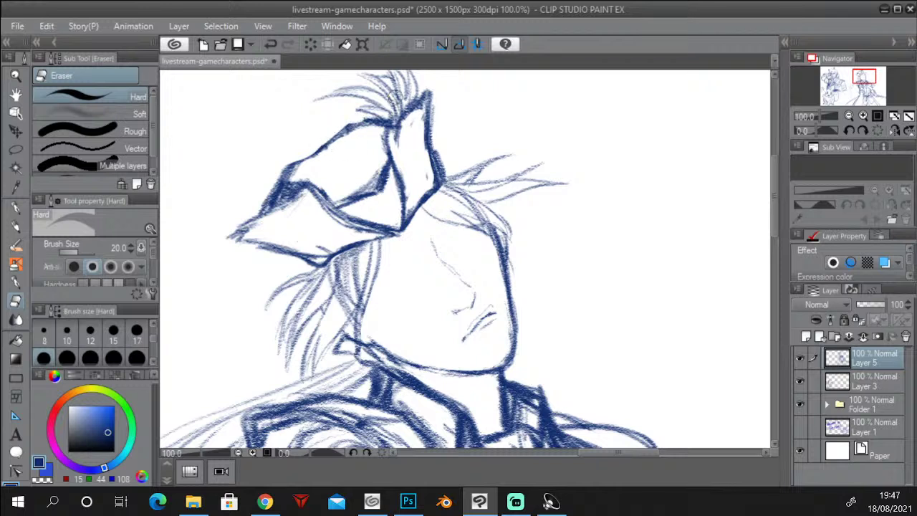
pyautogui.click(17, 227)
pyautogui.moveTo(361, 123)
pyautogui.mouseDown()
pyautogui.moveTo(319, 152)
pyautogui.moveTo(325, 139)
pyautogui.moveTo(275, 188)
pyautogui.mouseUp()
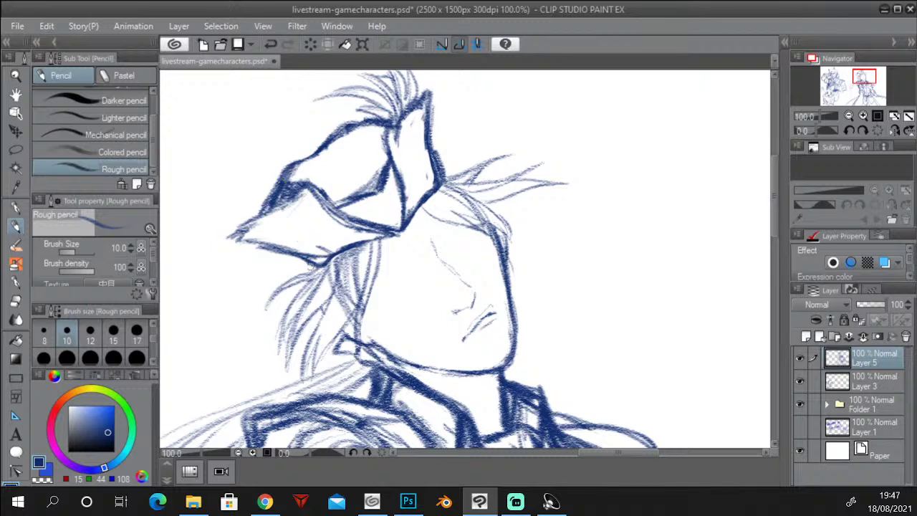
pyautogui.moveTo(310, 268)
pyautogui.mouseDown()
pyautogui.moveTo(271, 248)
pyautogui.moveTo(238, 246)
pyautogui.mouseUp()
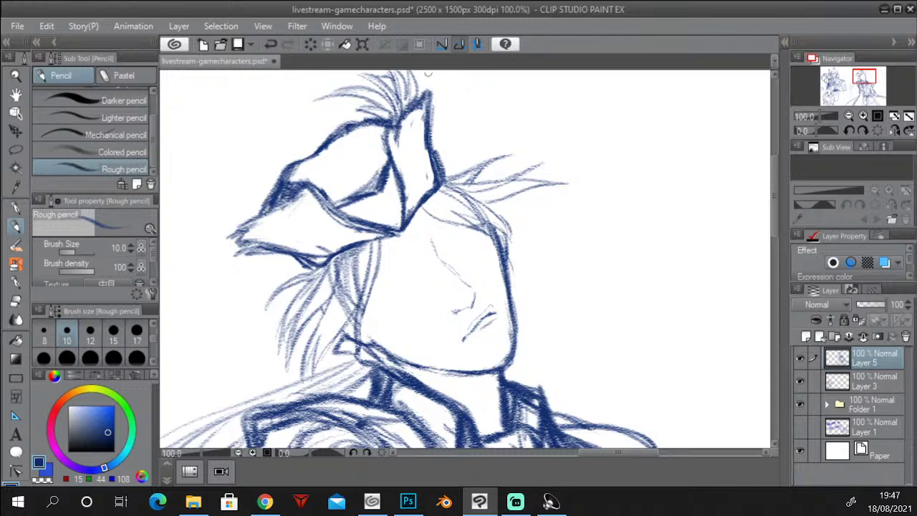
# Erase the brim's front fold edge, redraw it meeting the upright flap above the forehead, and firm up the near brim's underside.
pyautogui.press('e')
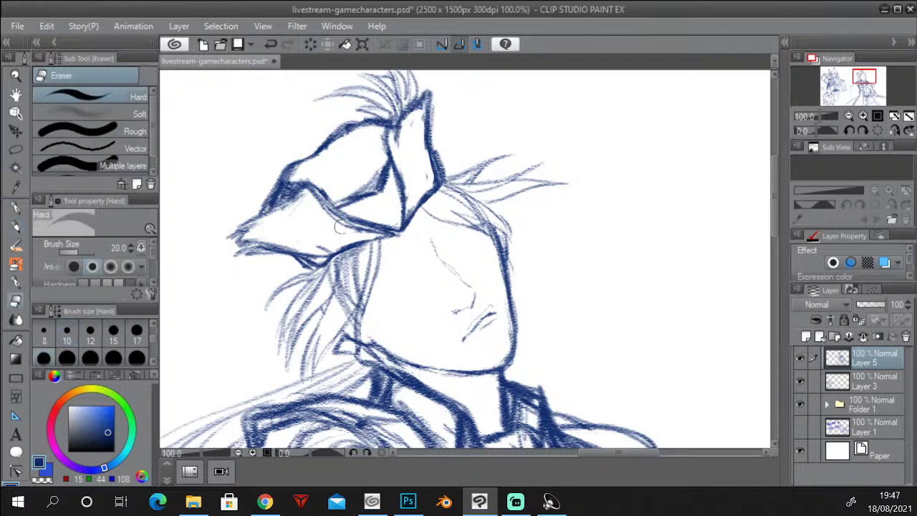
pyautogui.moveTo(340, 227)
pyautogui.mouseDown()
pyautogui.moveTo(413, 226)
pyautogui.moveTo(373, 236)
pyautogui.moveTo(396, 221)
pyautogui.mouseUp()
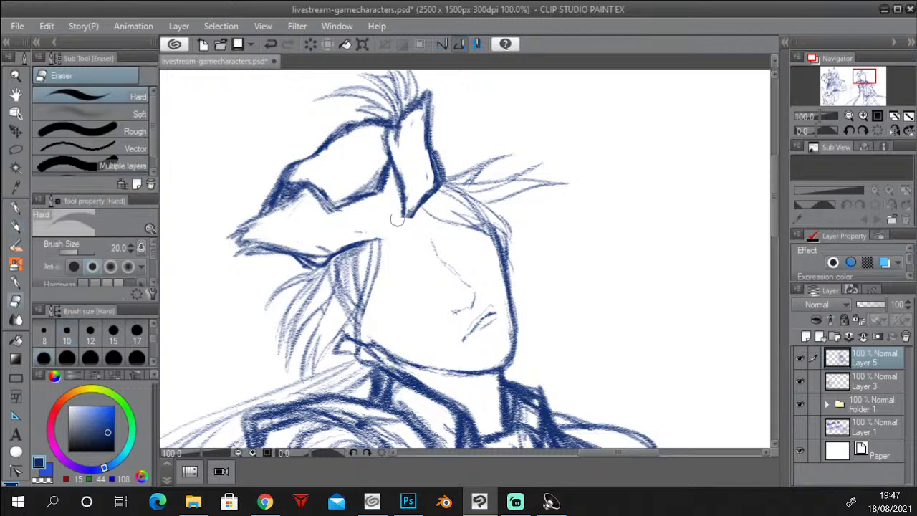
pyautogui.click(18, 228)
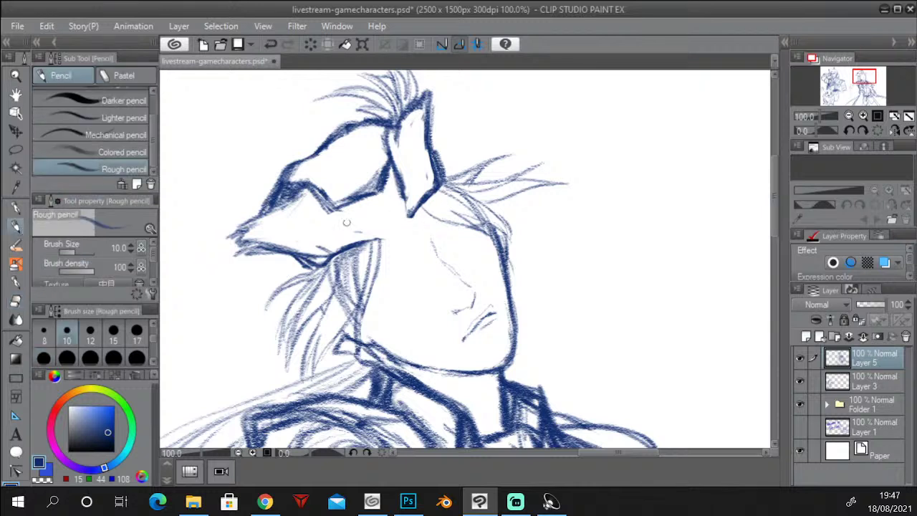
pyautogui.moveTo(308, 183)
pyautogui.mouseDown()
pyautogui.moveTo(338, 209)
pyautogui.moveTo(387, 220)
pyautogui.mouseUp()
pyautogui.moveTo(326, 207)
pyautogui.mouseDown()
pyautogui.moveTo(400, 222)
pyautogui.moveTo(398, 235)
pyautogui.moveTo(387, 234)
pyautogui.moveTo(411, 213)
pyautogui.moveTo(401, 188)
pyautogui.moveTo(399, 223)
pyautogui.moveTo(440, 181)
pyautogui.moveTo(418, 228)
pyautogui.moveTo(412, 215)
pyautogui.moveTo(387, 235)
pyautogui.moveTo(423, 221)
pyautogui.moveTo(436, 188)
pyautogui.mouseUp()
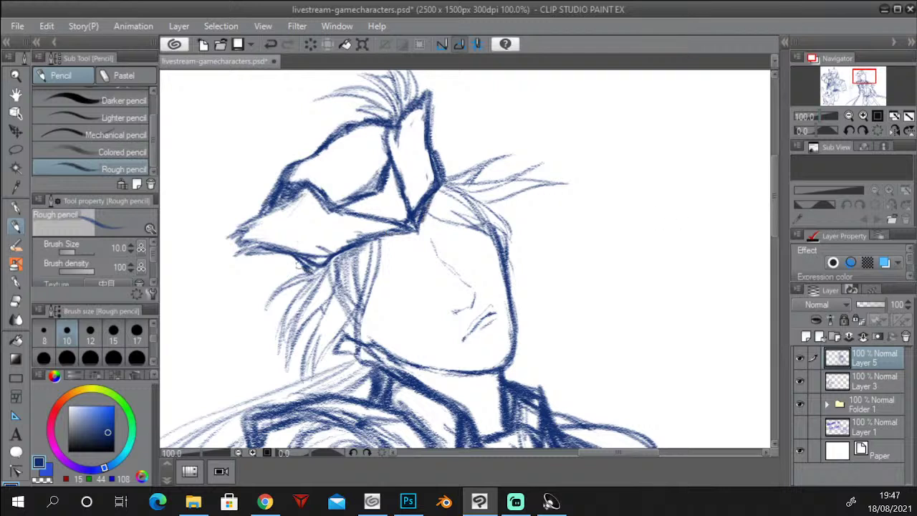
pyautogui.moveTo(285, 254); pyautogui.dragTo(257, 249)
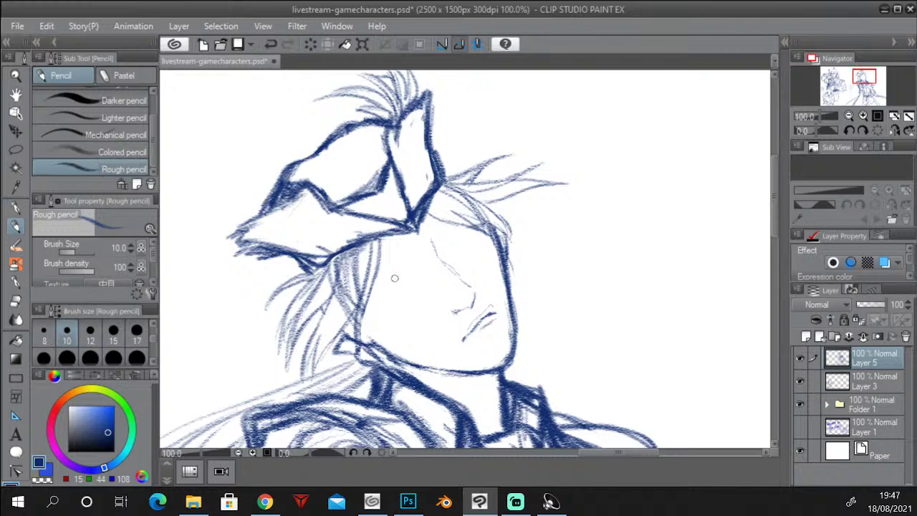
# Lasso-select the whole tricorn hat together with its plume on Layer 5.
pyautogui.click(849, 116)
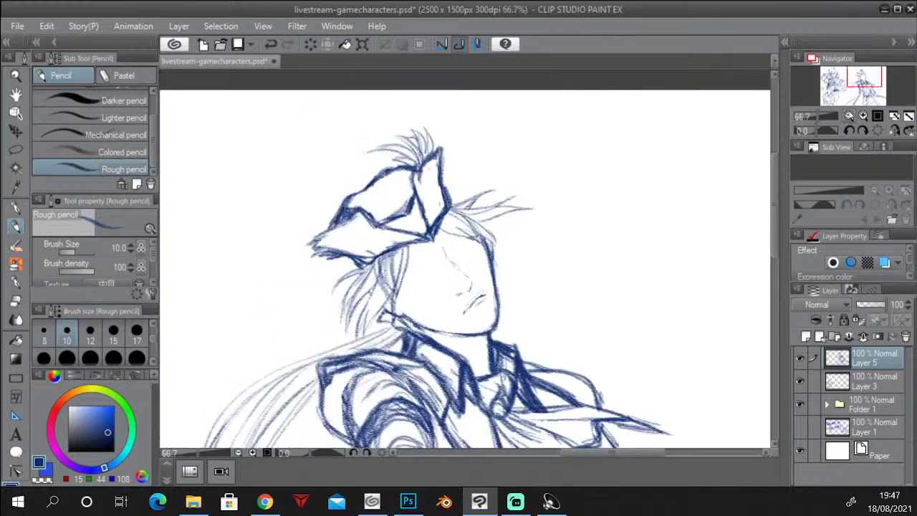
pyautogui.click(850, 116)
pyautogui.moveTo(856, 78)
pyautogui.mouseDown()
pyautogui.moveTo(853, 88)
pyautogui.moveTo(854, 80)
pyautogui.mouseUp()
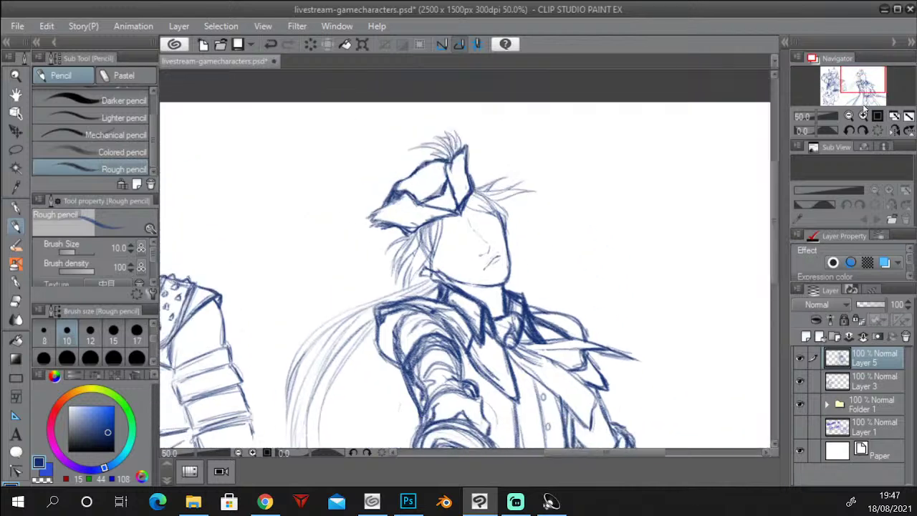
pyautogui.click(864, 115)
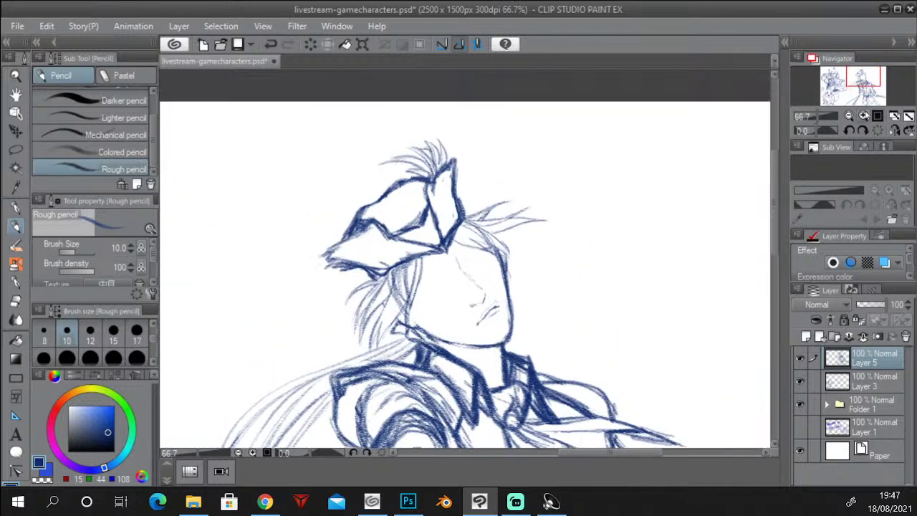
pyautogui.click(19, 150)
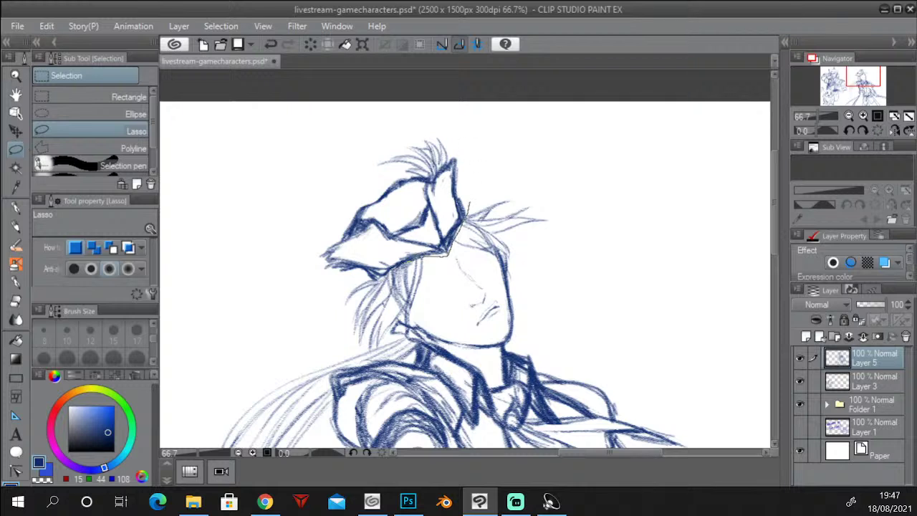
pyautogui.moveTo(379, 142); pyautogui.dragTo(444, 255)
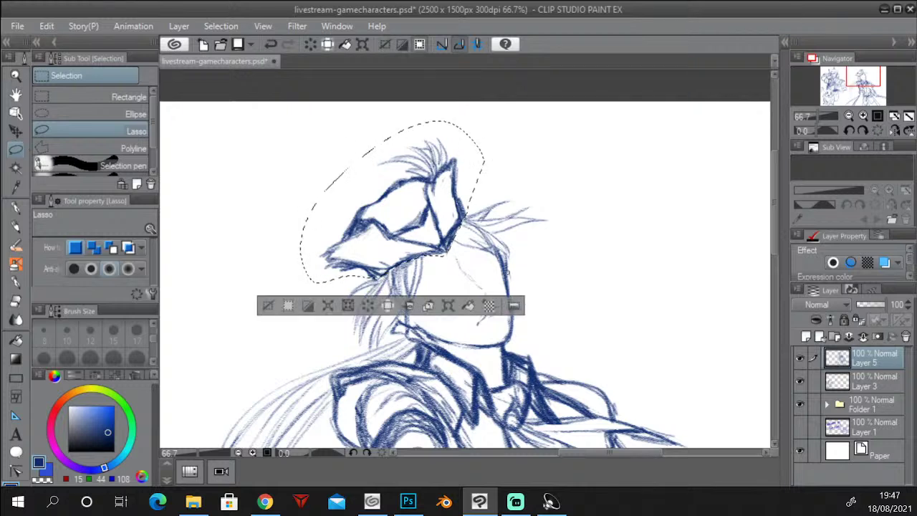
pyautogui.click(469, 306)
pyautogui.moveTo(484, 120); pyautogui.dragTo(500, 108)
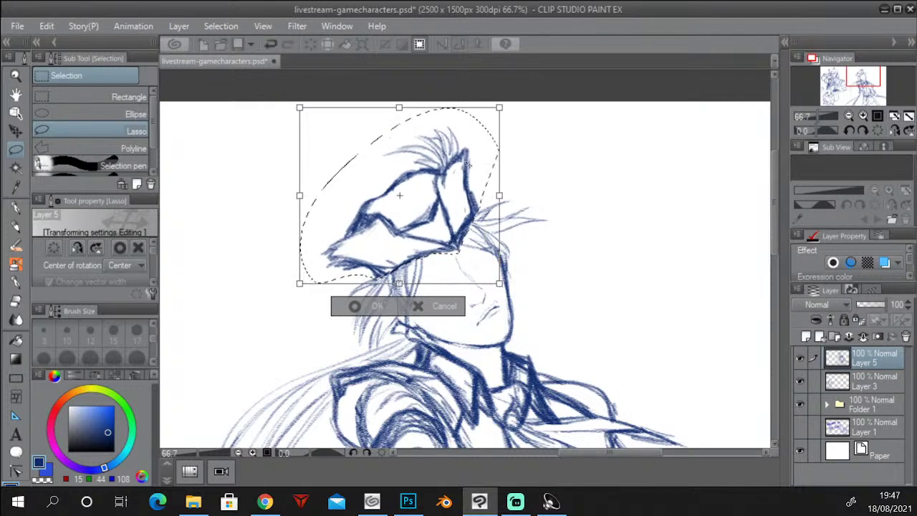
pyautogui.moveTo(463, 178); pyautogui.dragTo(459, 187)
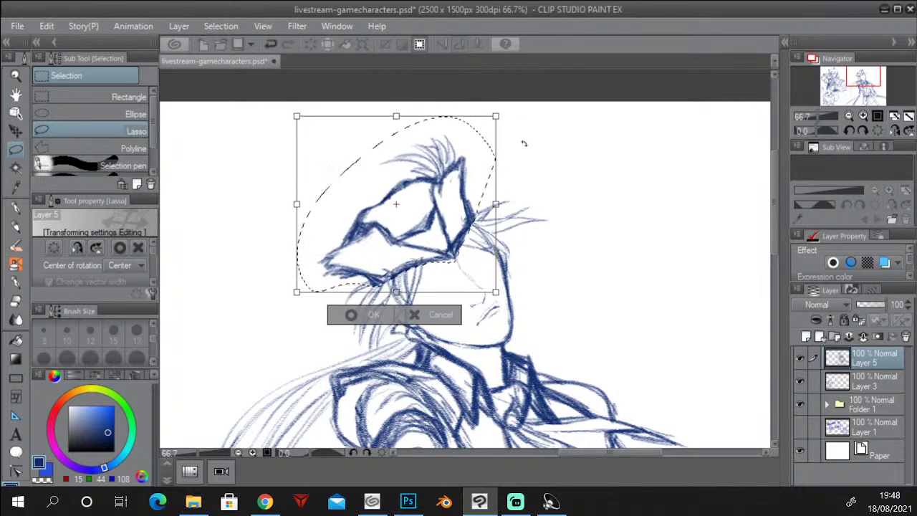
pyautogui.moveTo(524, 143); pyautogui.dragTo(526, 146)
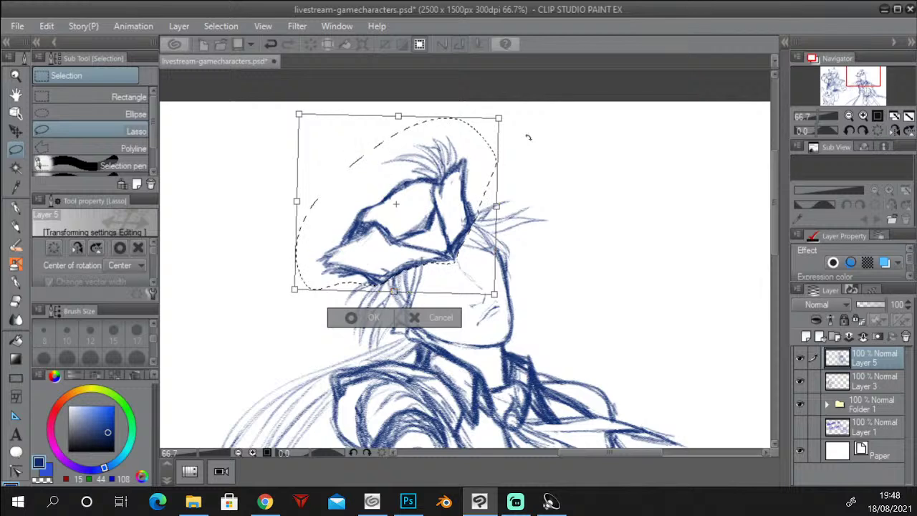
pyautogui.press('Return')
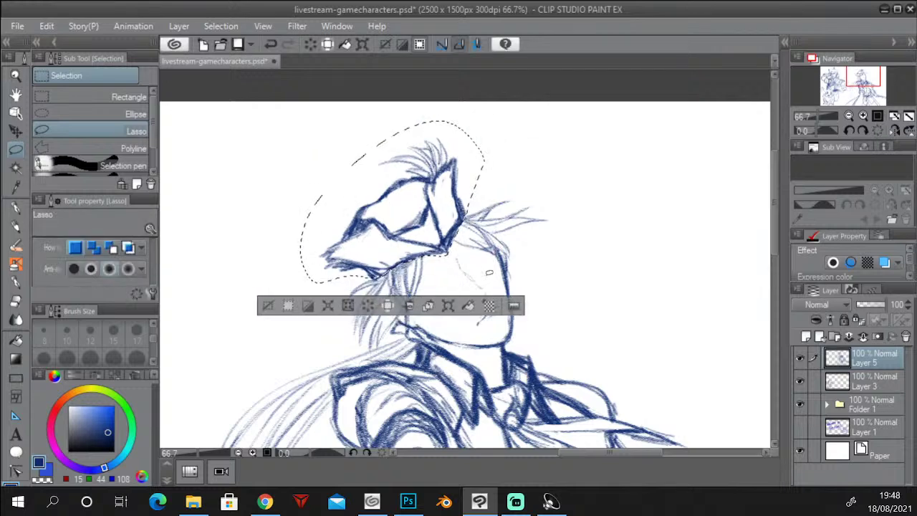
# Move the selected hat onto its own layer, enlarge and rotate it slightly clockwise to fit the head, and clear the selection.
pyautogui.hotkey('ctrl', 'v')
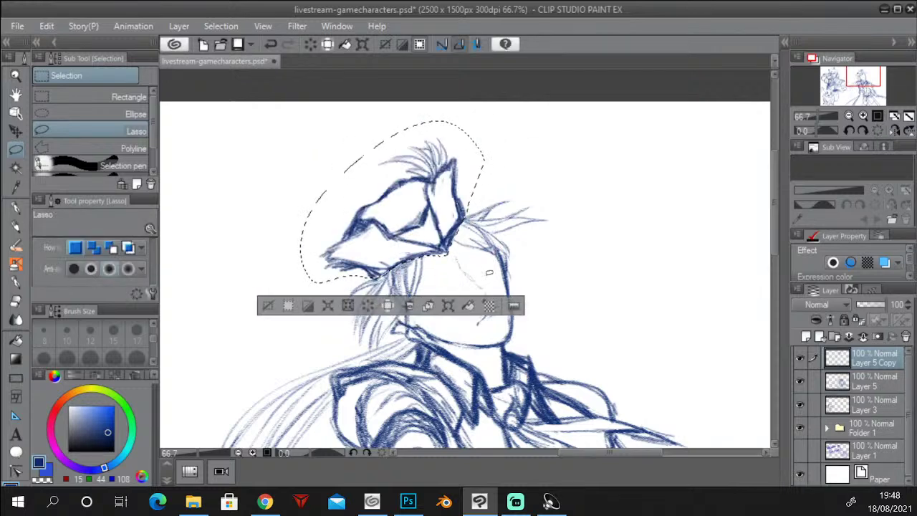
pyautogui.click(48, 29)
pyautogui.moveTo(205, 305)
pyautogui.click(332, 305)
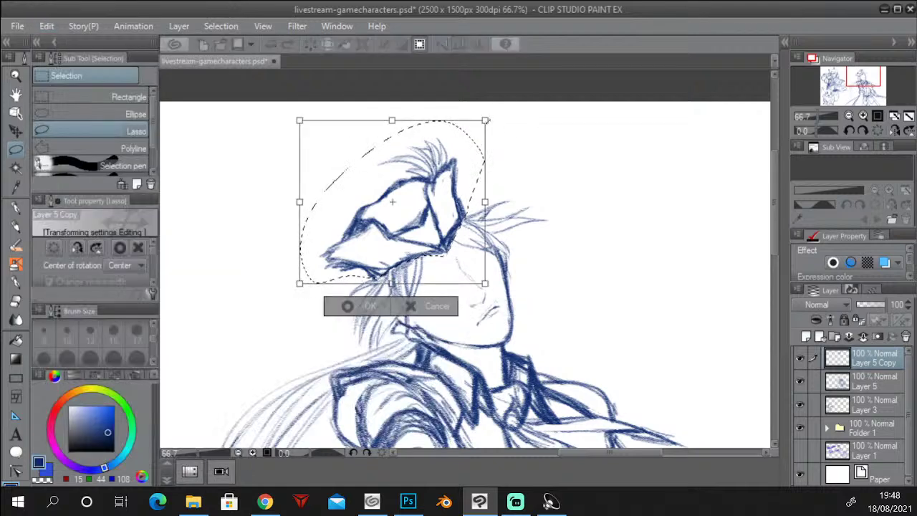
pyautogui.moveTo(503, 107); pyautogui.dragTo(514, 115)
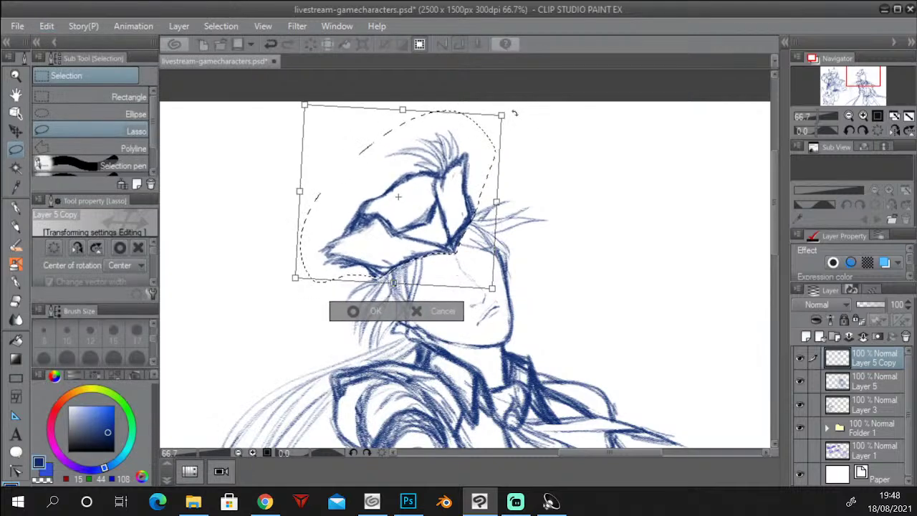
pyautogui.moveTo(470, 178)
pyautogui.mouseDown()
pyautogui.moveTo(471, 191)
pyautogui.moveTo(511, 147)
pyautogui.mouseUp()
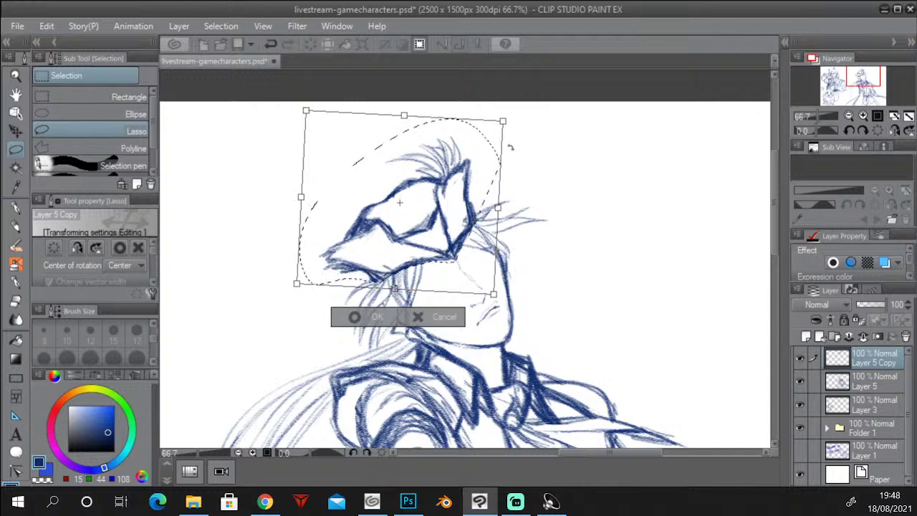
pyautogui.moveTo(513, 115); pyautogui.dragTo(527, 124)
pyautogui.moveTo(483, 174); pyautogui.dragTo(487, 159)
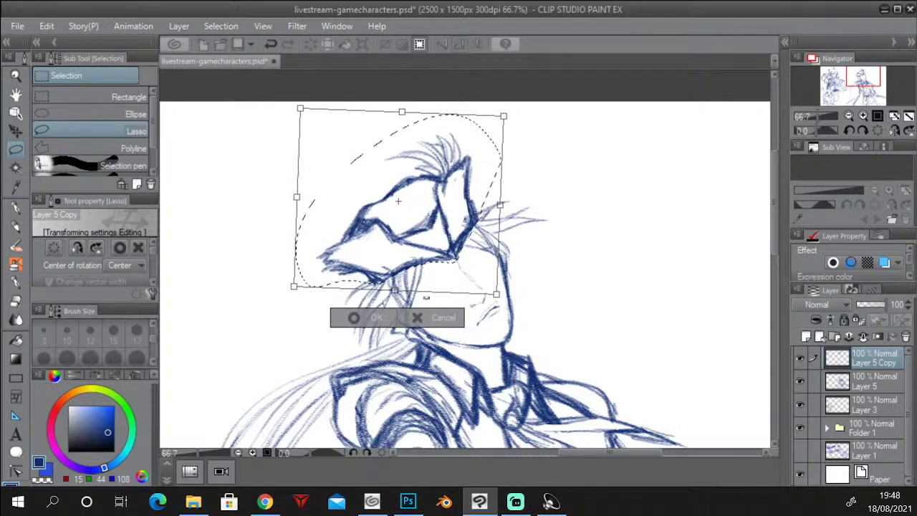
pyautogui.hotkey('ctrl', 'd')
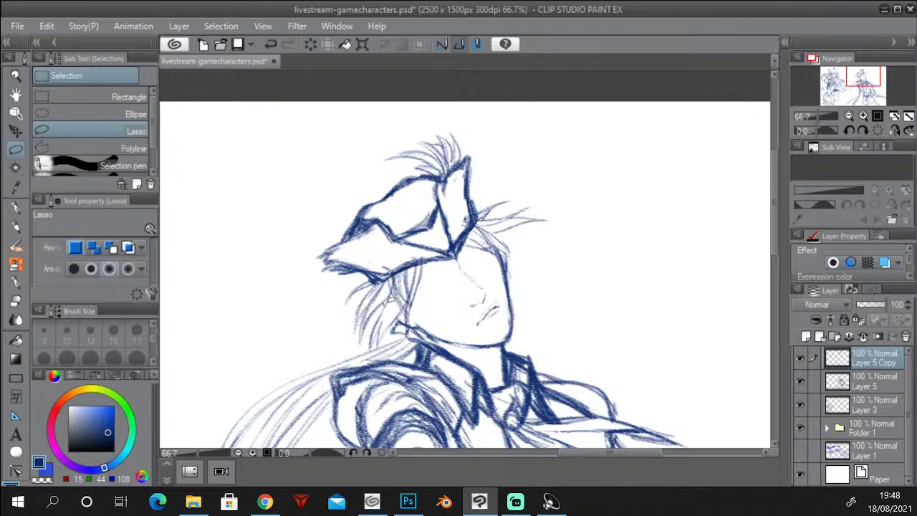
# Sketch the near eye's lid lines with the Rough pencil on Layer 5, undoing the strokes first made on the hat's layer.
pyautogui.click(24, 229)
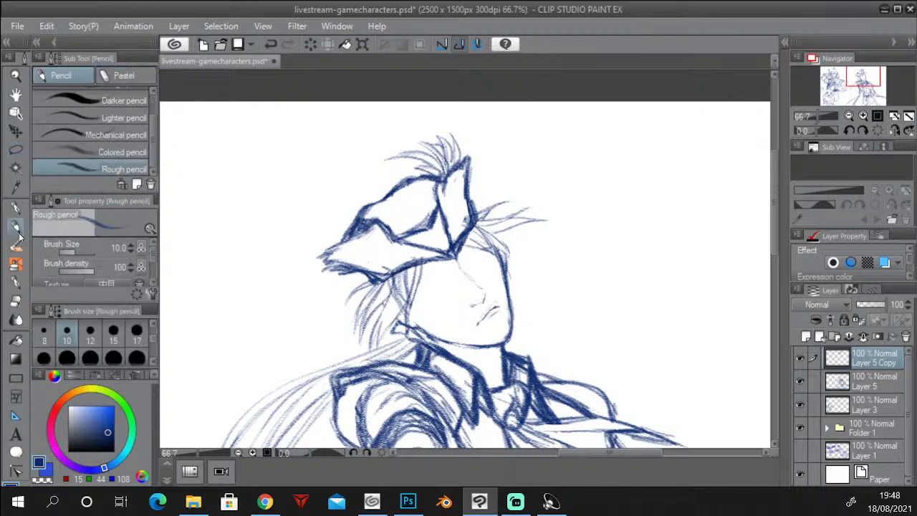
pyautogui.click(862, 116)
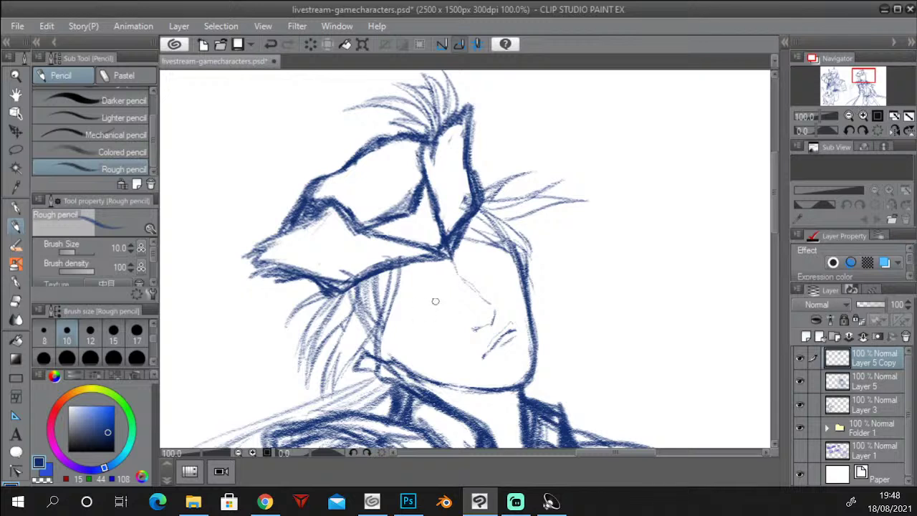
pyautogui.moveTo(389, 308); pyautogui.dragTo(437, 285)
pyautogui.hotkey('ctrl', 'z')
pyautogui.moveTo(410, 305); pyautogui.dragTo(438, 283)
pyautogui.hotkey('ctrl', 'z')
pyautogui.hotkey('ctrl', 'z')
pyautogui.click(874, 381)
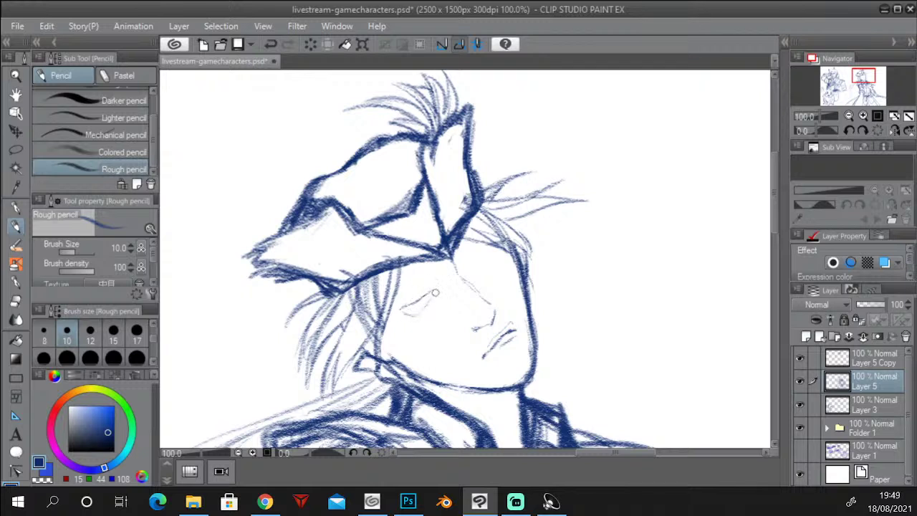
pyautogui.moveTo(435, 292); pyautogui.dragTo(407, 315)
# Reduce the pencil to size 8 and thicken the near eye's upper lid and lash line with short strokes.
pyautogui.click(44, 341)
pyautogui.scroll(1, 442, 270)
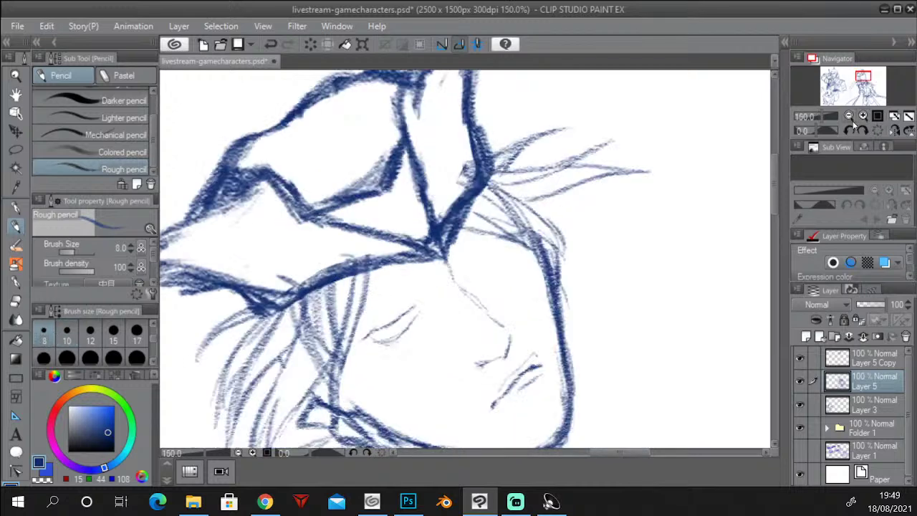
pyautogui.moveTo(773, 211); pyautogui.dragTo(773, 222)
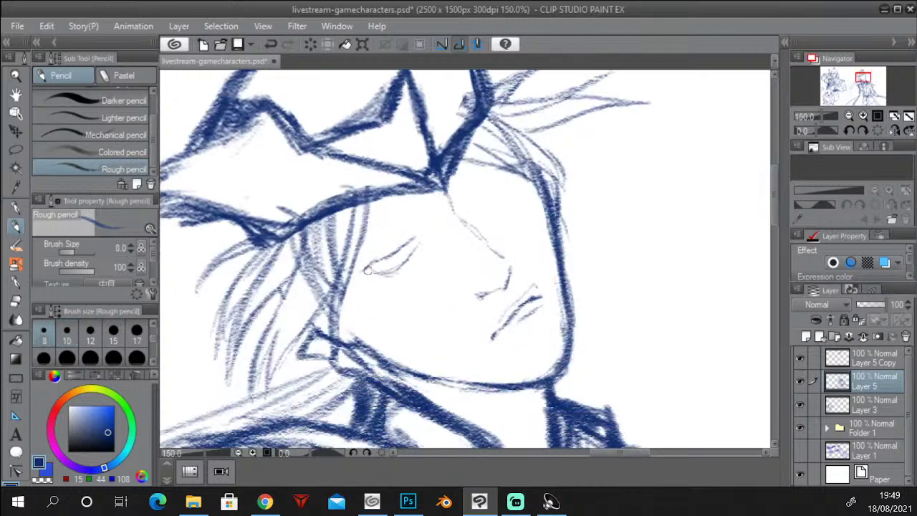
pyautogui.moveTo(378, 266)
pyautogui.mouseDown()
pyautogui.moveTo(414, 237)
pyautogui.moveTo(400, 254)
pyautogui.mouseUp()
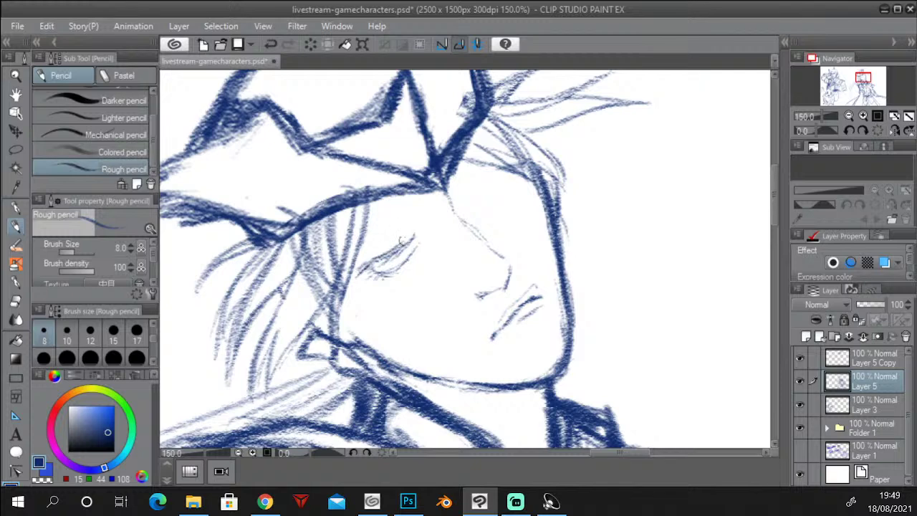
pyautogui.moveTo(403, 241); pyautogui.dragTo(411, 236)
# Lasso the near eye, rotate it slightly counter-clockwise to match the face's tilt, and clear the selection.
pyautogui.press('m')
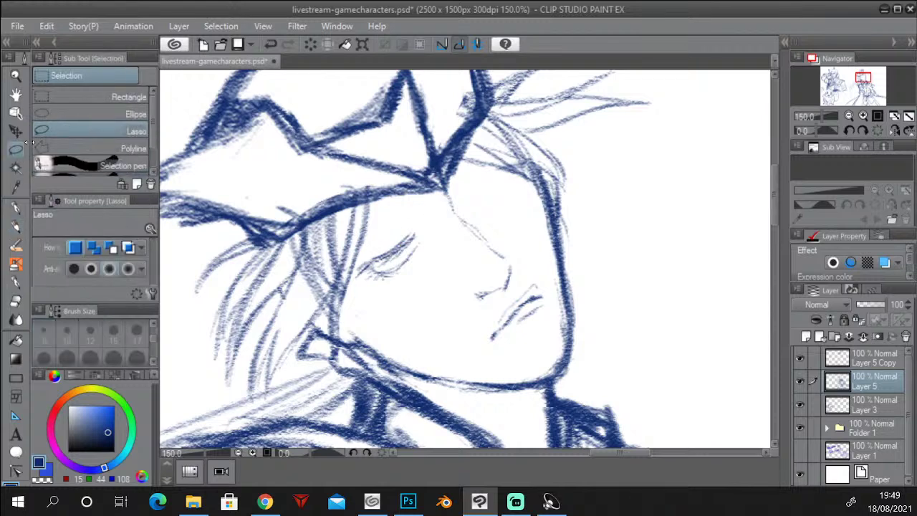
pyautogui.moveTo(438, 238)
pyautogui.mouseDown()
pyautogui.moveTo(413, 267)
pyautogui.moveTo(363, 286)
pyautogui.moveTo(357, 272)
pyautogui.moveTo(381, 238)
pyautogui.mouseUp()
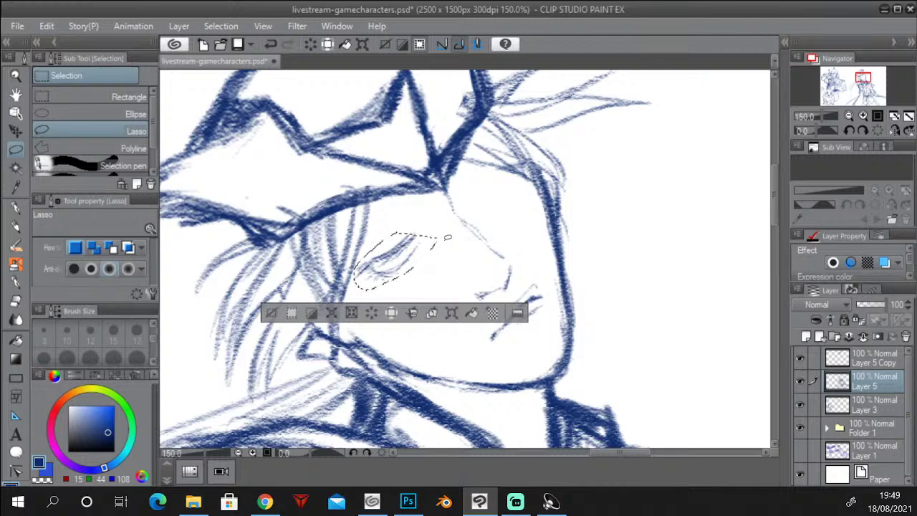
pyautogui.click(455, 314)
pyautogui.moveTo(462, 238)
pyautogui.mouseDown()
pyautogui.moveTo(461, 229)
pyautogui.moveTo(408, 239)
pyautogui.mouseUp()
pyautogui.click(352, 321)
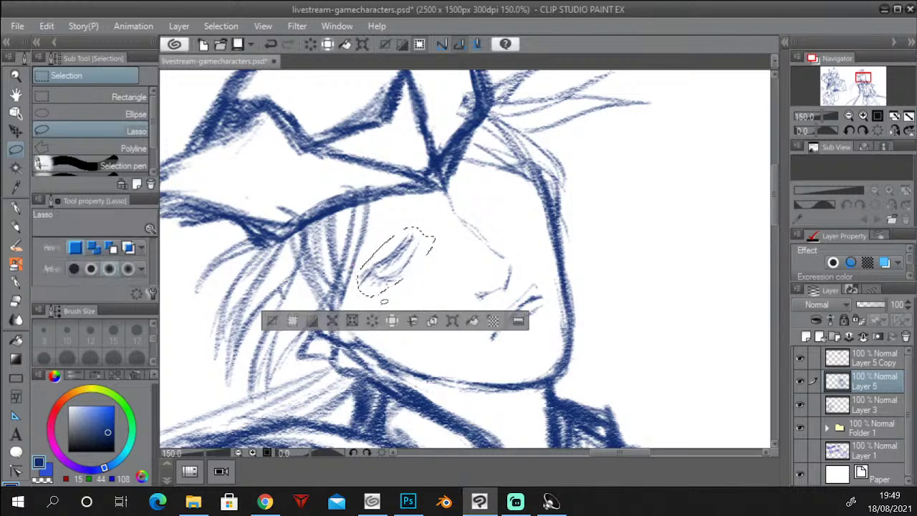
pyautogui.hotkey('ctrl', 'd')
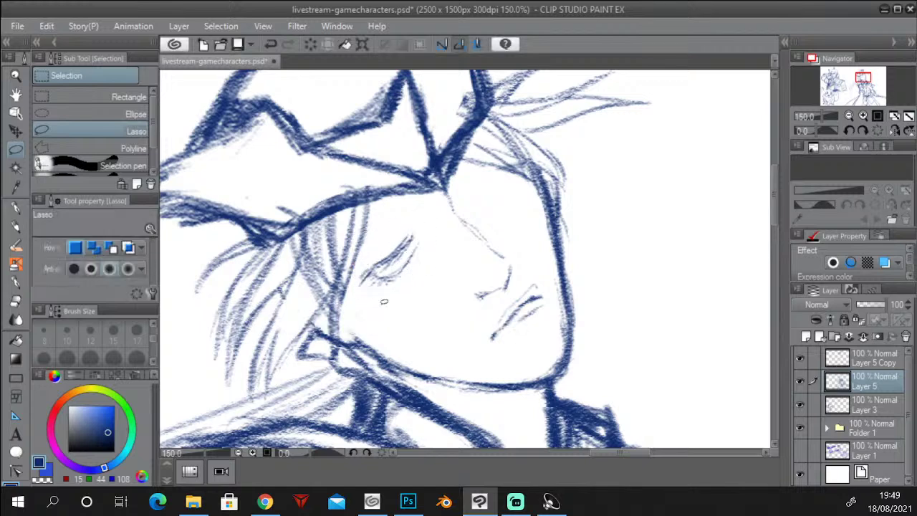
# Draw a slanted eyebrow above the near eye with the Rough pencil, undoing the first attempt.
pyautogui.click(22, 227)
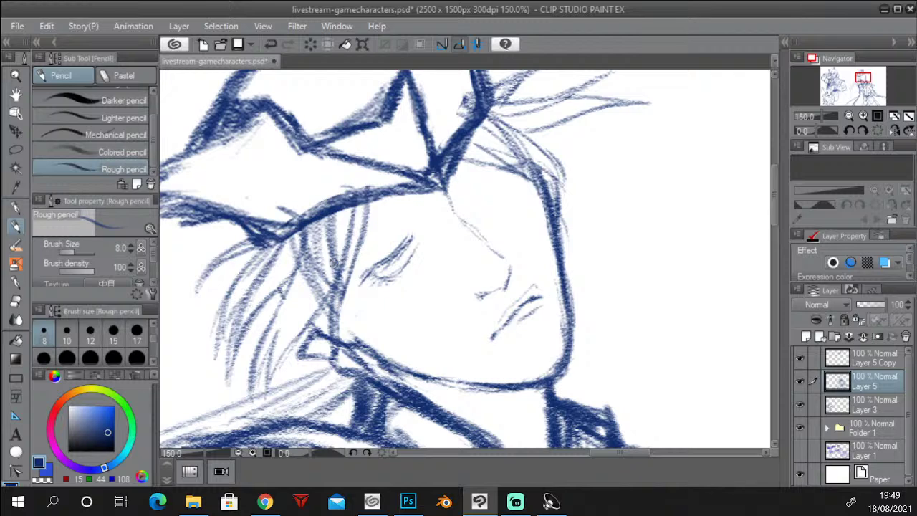
pyautogui.moveTo(365, 246); pyautogui.dragTo(402, 229)
pyautogui.hotkey('ctrl', 'z')
pyautogui.hotkey('ctrl', 'z')
pyautogui.moveTo(334, 267); pyautogui.dragTo(418, 216)
pyautogui.moveTo(409, 223); pyautogui.dragTo(363, 242)
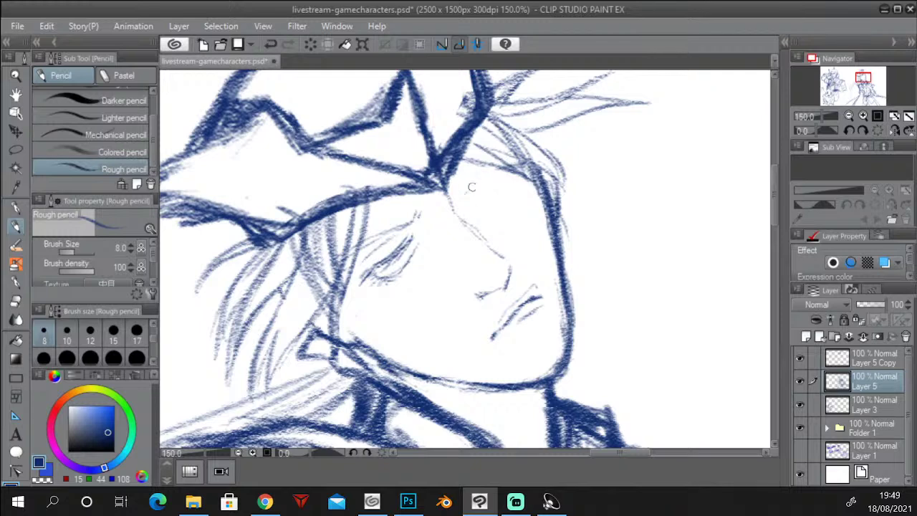
# Sketch the far eye's upper and lower lids beside the nose bridge, undoing and redrawing the lower line.
pyautogui.moveTo(467, 193)
pyautogui.mouseDown()
pyautogui.moveTo(485, 171)
pyautogui.moveTo(506, 178)
pyautogui.mouseUp()
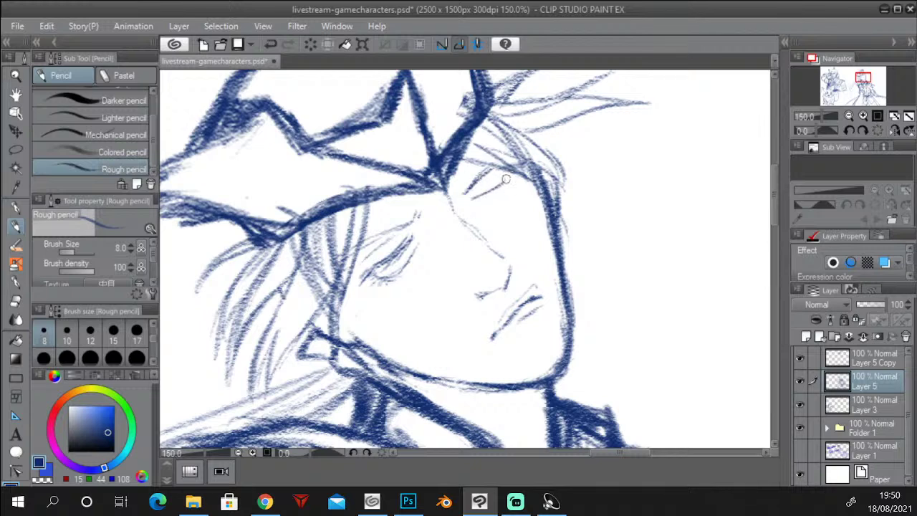
pyautogui.hotkey('ctrl', 'z')
pyautogui.hotkey('ctrl', 'z')
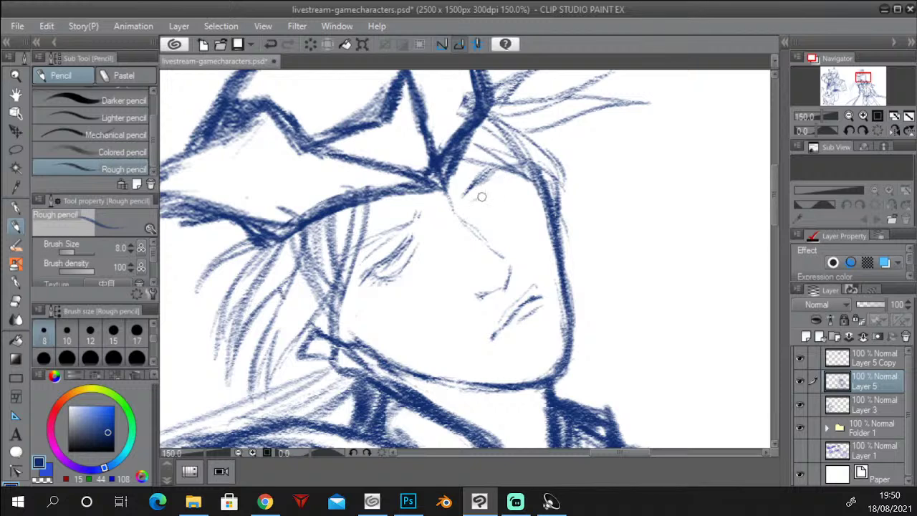
pyautogui.moveTo(481, 198)
pyautogui.mouseDown()
pyautogui.moveTo(507, 176)
pyautogui.moveTo(496, 192)
pyautogui.moveTo(507, 188)
pyautogui.mouseUp()
pyautogui.press('e')
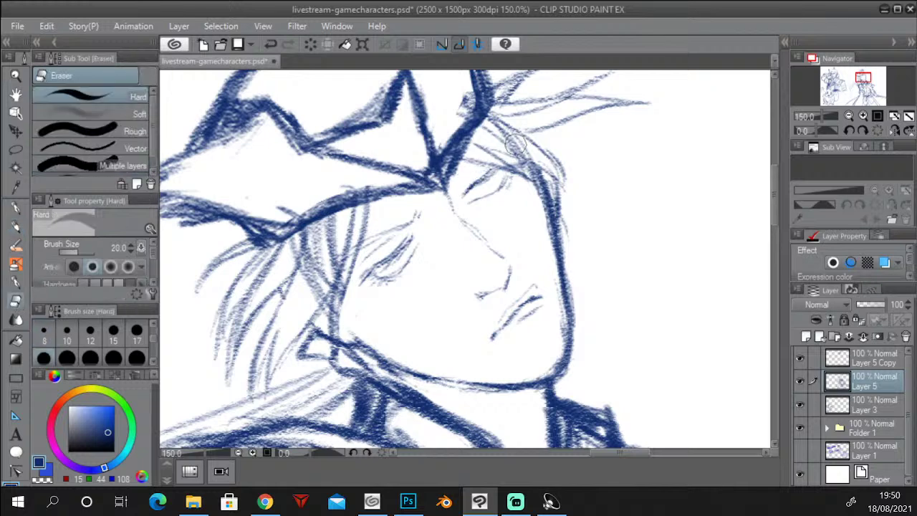
pyautogui.press('p')
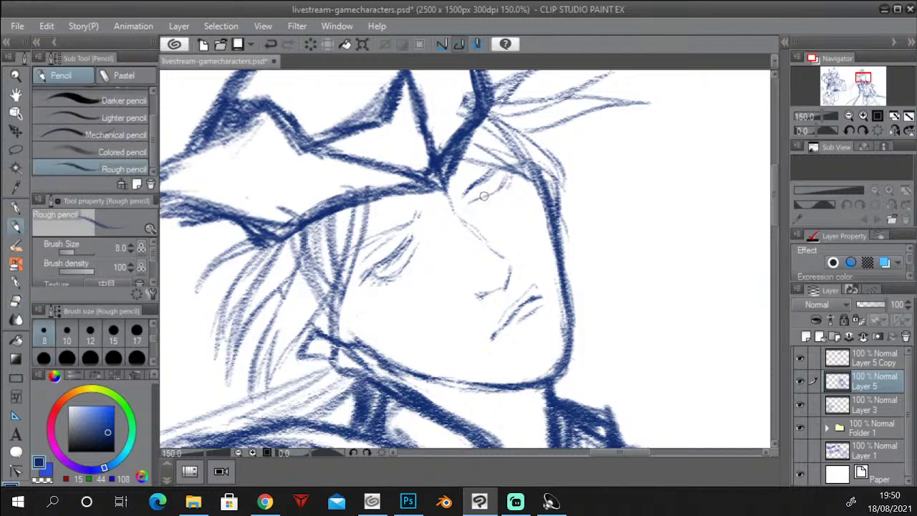
pyautogui.moveTo(467, 202); pyautogui.dragTo(510, 184)
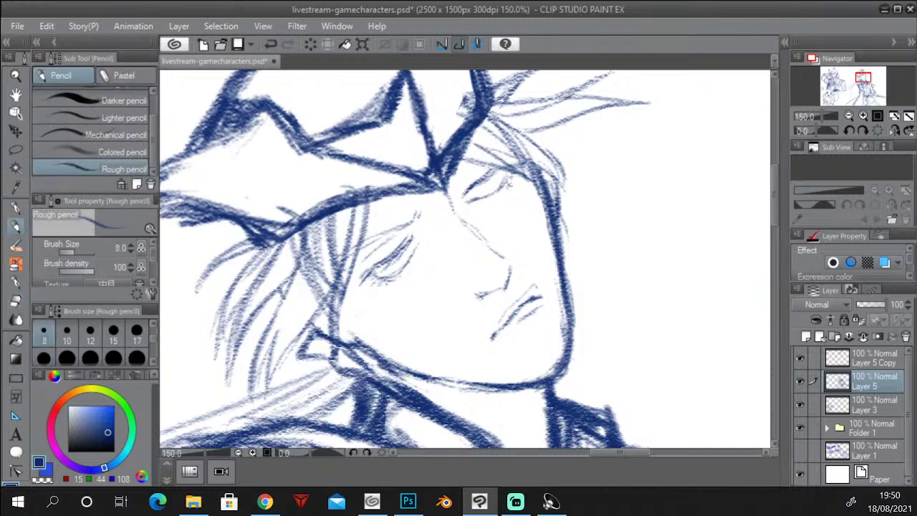
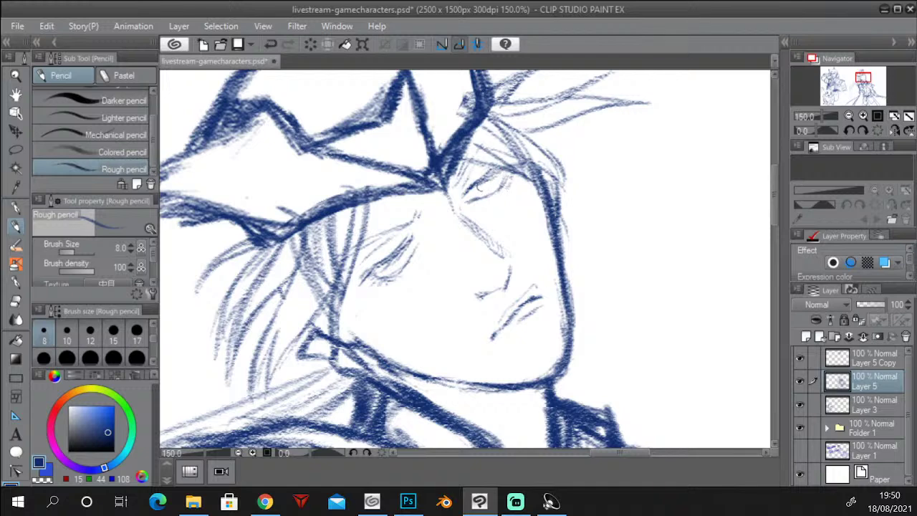
# Draw the irises inside both eyes and strengthen the far eye's upper lid, undoing one stray stroke.
pyautogui.moveTo(479, 187); pyautogui.dragTo(505, 176)
pyautogui.moveTo(380, 265); pyautogui.dragTo(403, 263)
pyautogui.moveTo(471, 190)
pyautogui.mouseDown()
pyautogui.moveTo(495, 174)
pyautogui.moveTo(480, 193)
pyautogui.mouseUp()
pyautogui.hotkey('ctrl', 'z')
pyautogui.moveTo(472, 187)
pyautogui.mouseDown()
pyautogui.moveTo(493, 181)
pyautogui.moveTo(484, 195)
pyautogui.moveTo(464, 194)
pyautogui.moveTo(493, 175)
pyautogui.mouseUp()
# Add a faint contour line across the near cheek just above the jaw.
pyautogui.moveTo(388, 330); pyautogui.dragTo(423, 344)
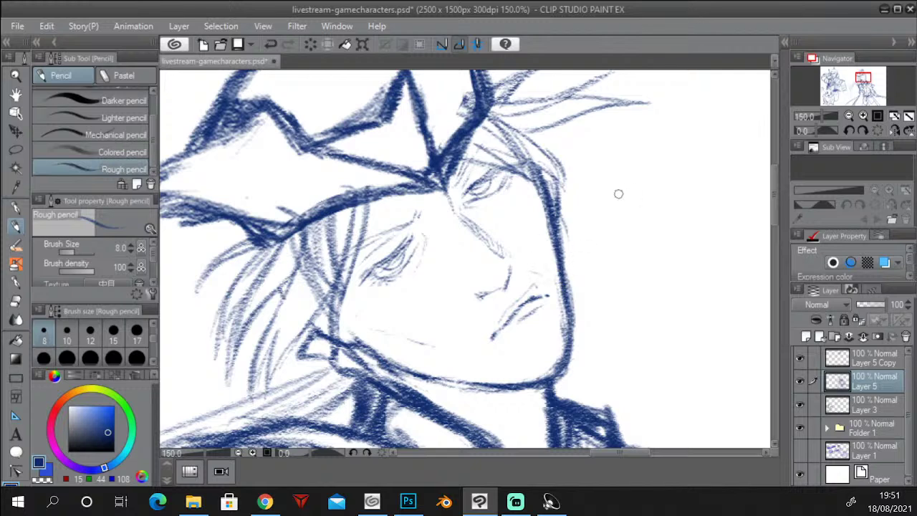
pyautogui.click(849, 116)
pyautogui.click(849, 116)
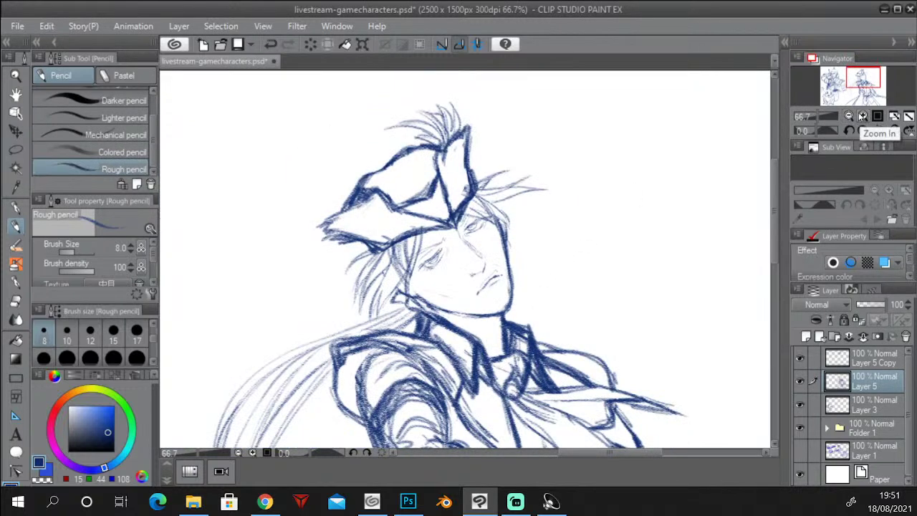
# Lasso the far eye, rotate and nudge it slightly beside the nose bridge, and clear the selection.
pyautogui.click(863, 116)
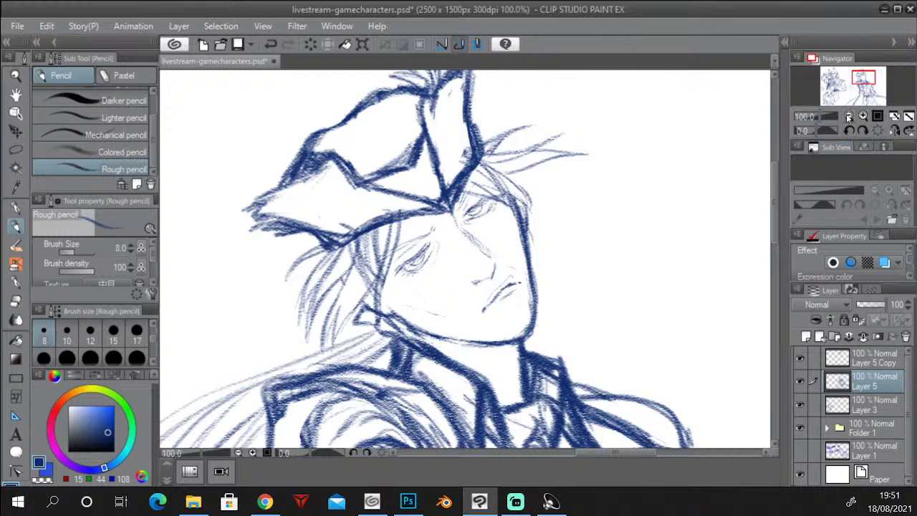
pyautogui.moveTo(775, 203); pyautogui.dragTo(775, 205)
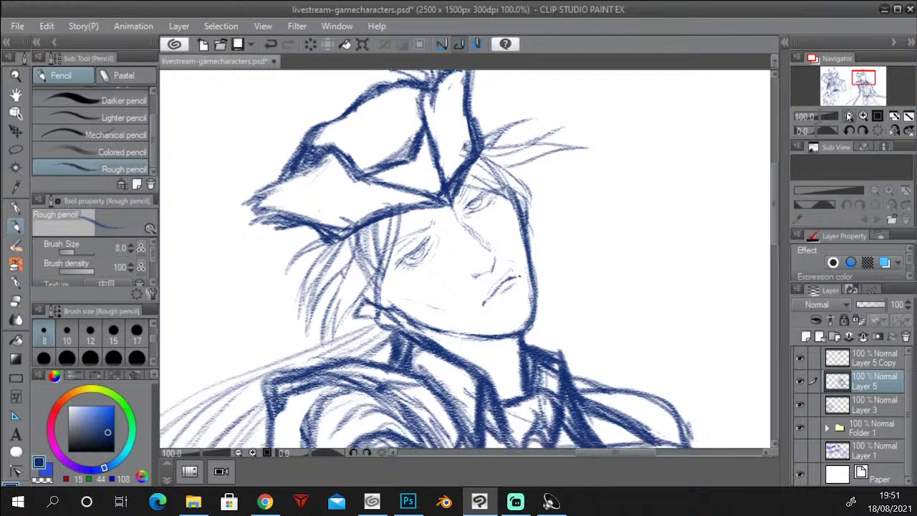
pyautogui.click(848, 116)
pyautogui.click(849, 116)
pyautogui.click(864, 116)
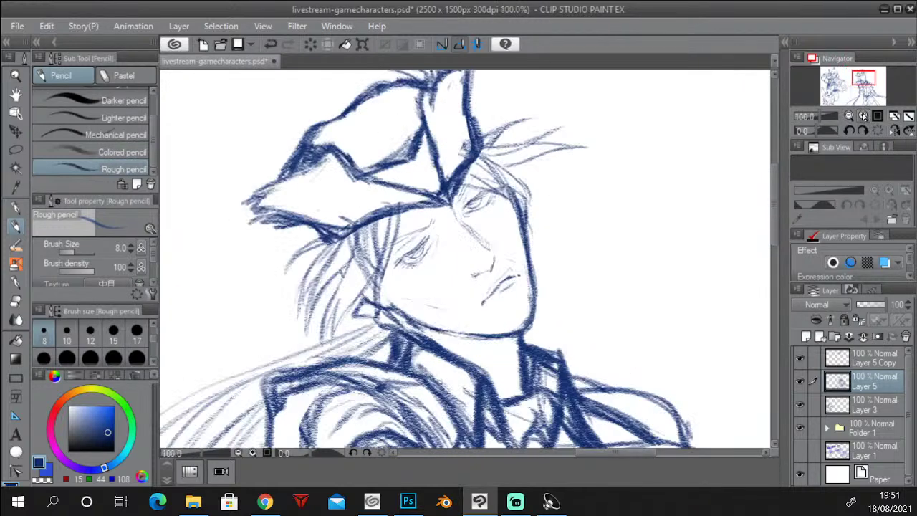
pyautogui.click(864, 116)
pyautogui.click(16, 150)
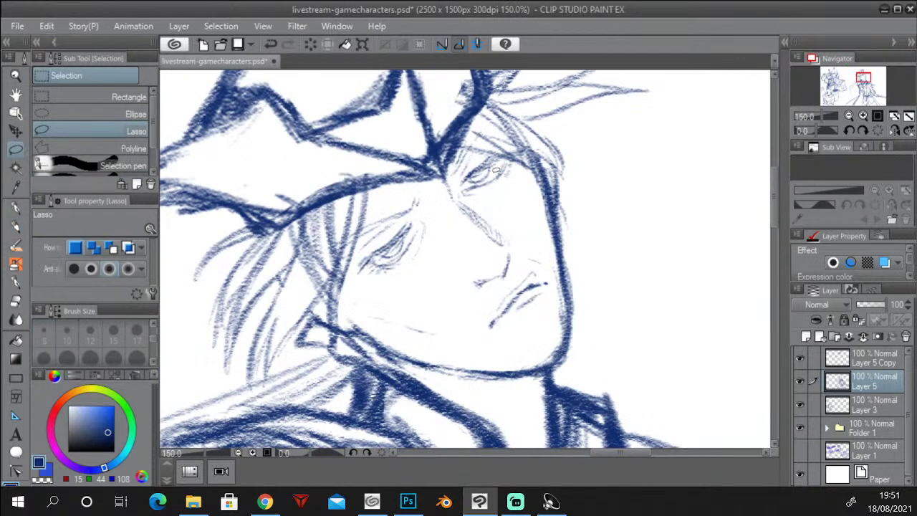
pyautogui.moveTo(521, 170)
pyautogui.mouseDown()
pyautogui.moveTo(498, 190)
pyautogui.moveTo(462, 191)
pyautogui.moveTo(460, 177)
pyautogui.moveTo(481, 150)
pyautogui.moveTo(518, 169)
pyautogui.moveTo(559, 171)
pyautogui.mouseUp()
pyautogui.click(548, 224)
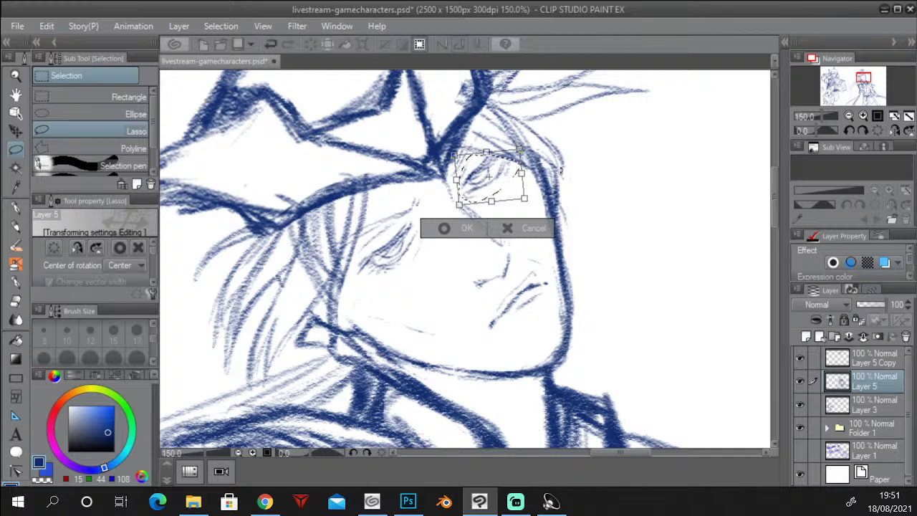
pyautogui.moveTo(501, 175); pyautogui.dragTo(502, 176)
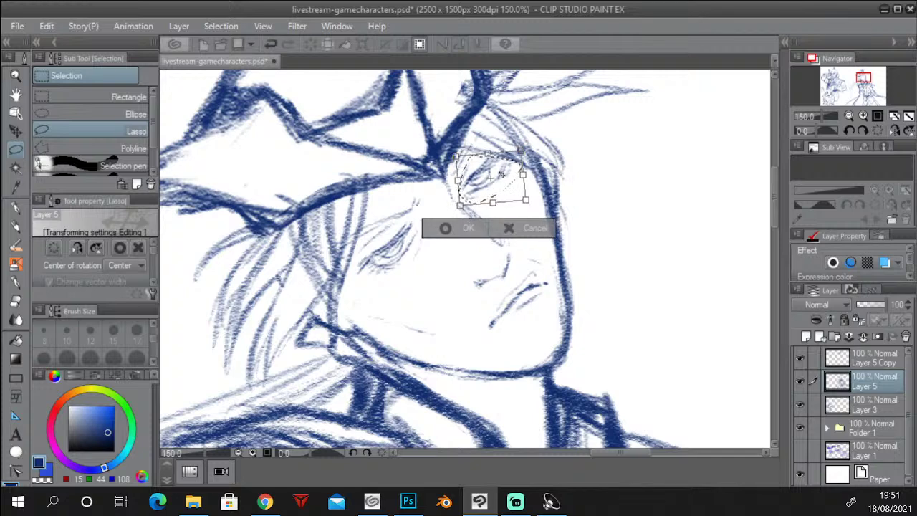
pyautogui.click(468, 229)
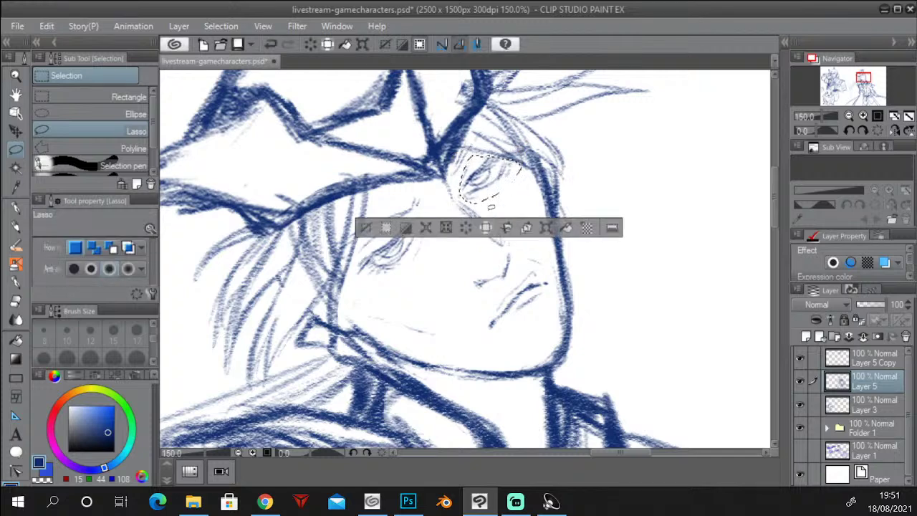
pyautogui.hotkey('ctrl', 'd')
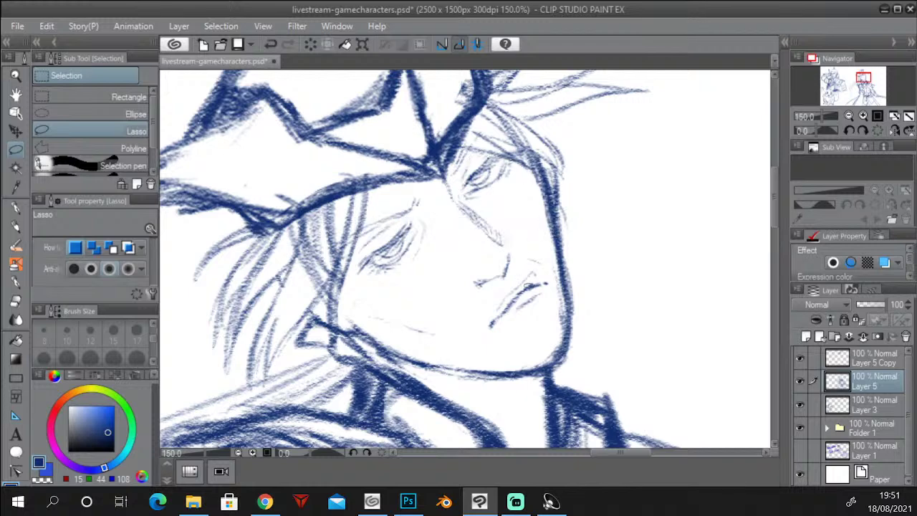
# Darken the nose bridge, nostril, mouth line and the lids of both eyes with the Rough pencil at size 8.
pyautogui.click(17, 226)
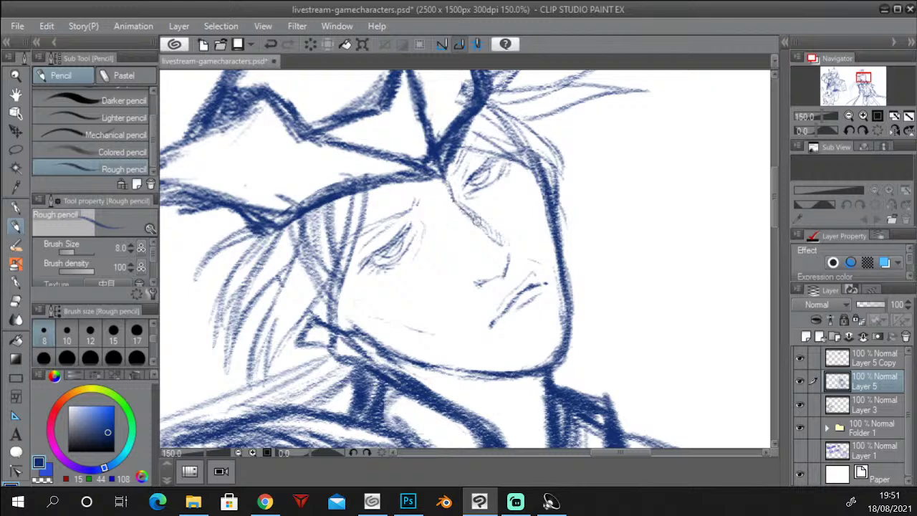
pyautogui.moveTo(462, 209); pyautogui.dragTo(501, 242)
pyautogui.moveTo(488, 278)
pyautogui.mouseDown()
pyautogui.moveTo(476, 287)
pyautogui.moveTo(510, 258)
pyautogui.moveTo(501, 316)
pyautogui.moveTo(489, 331)
pyautogui.moveTo(501, 312)
pyautogui.mouseUp()
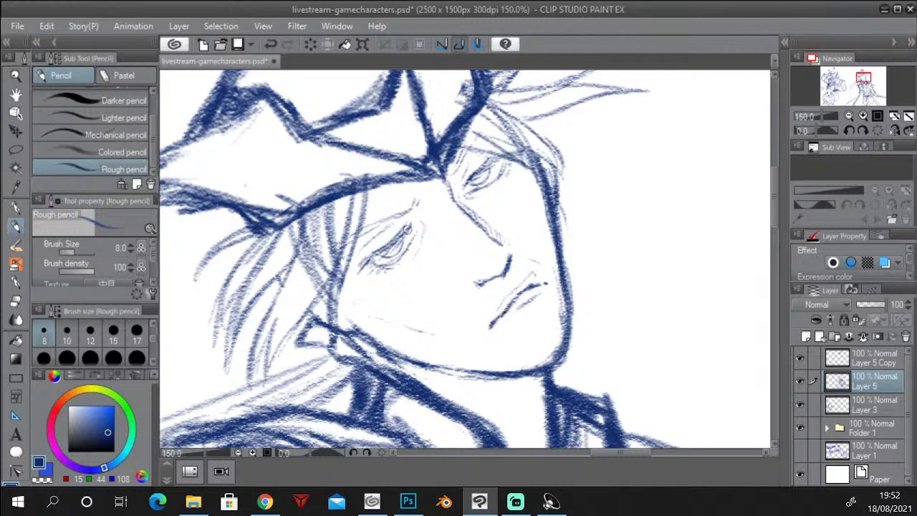
pyautogui.moveTo(409, 227)
pyautogui.mouseDown()
pyautogui.moveTo(362, 266)
pyautogui.moveTo(391, 250)
pyautogui.moveTo(413, 220)
pyautogui.mouseUp()
pyautogui.moveTo(370, 270)
pyautogui.mouseDown()
pyautogui.moveTo(407, 236)
pyautogui.moveTo(376, 271)
pyautogui.moveTo(414, 246)
pyautogui.mouseUp()
pyautogui.moveTo(465, 188)
pyautogui.mouseDown()
pyautogui.moveTo(492, 166)
pyautogui.moveTo(478, 181)
pyautogui.moveTo(497, 179)
pyautogui.mouseUp()
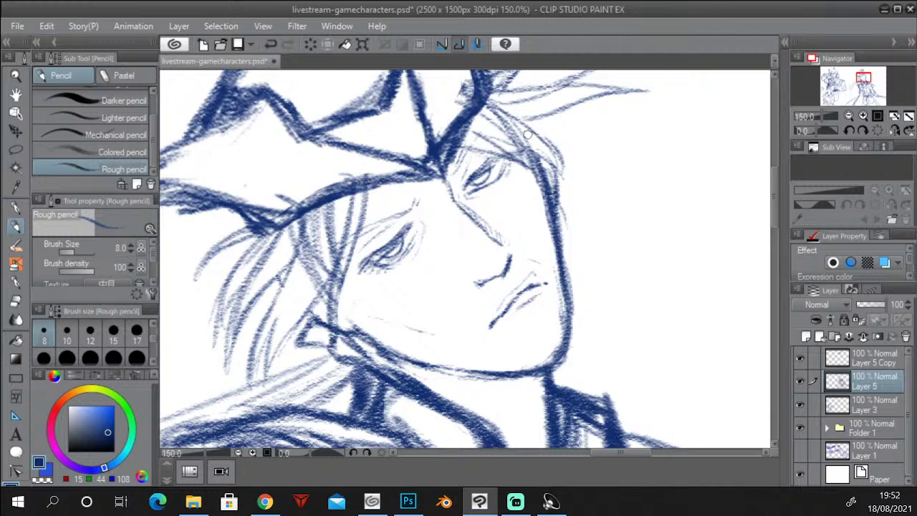
# Clean up the near eye's inner lines with the Hard eraser at size 8 and restate its iris and brow with the Rough pencil.
pyautogui.click(15, 300)
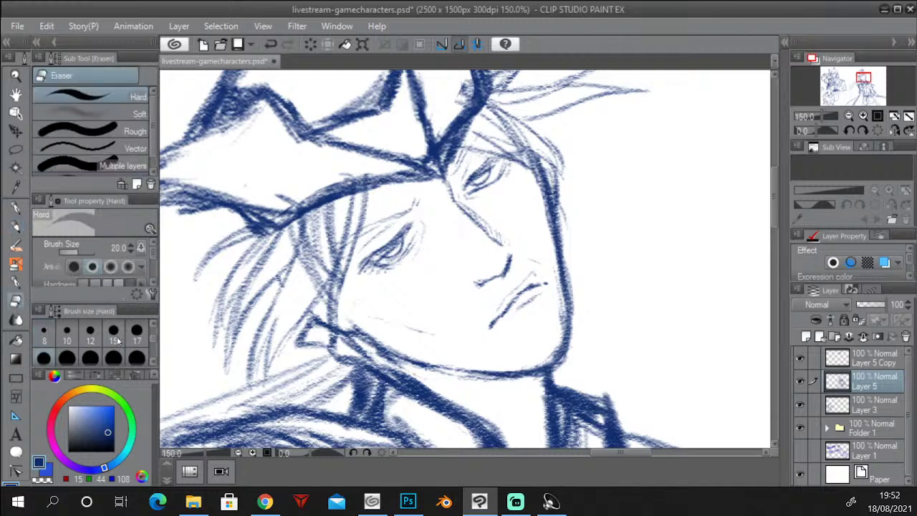
pyautogui.moveTo(400, 222)
pyautogui.mouseDown()
pyautogui.moveTo(408, 243)
pyautogui.moveTo(400, 256)
pyautogui.moveTo(413, 240)
pyautogui.moveTo(404, 258)
pyautogui.mouseUp()
pyautogui.click(47, 335)
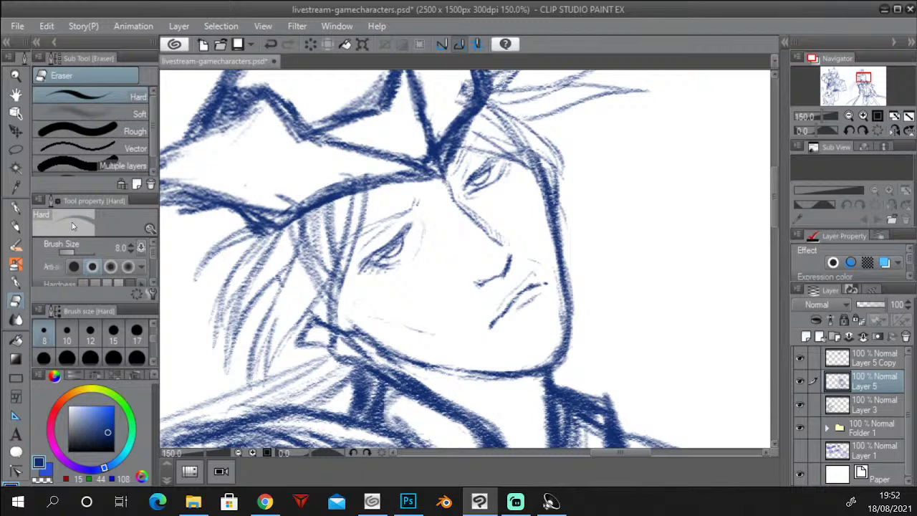
pyautogui.click(17, 226)
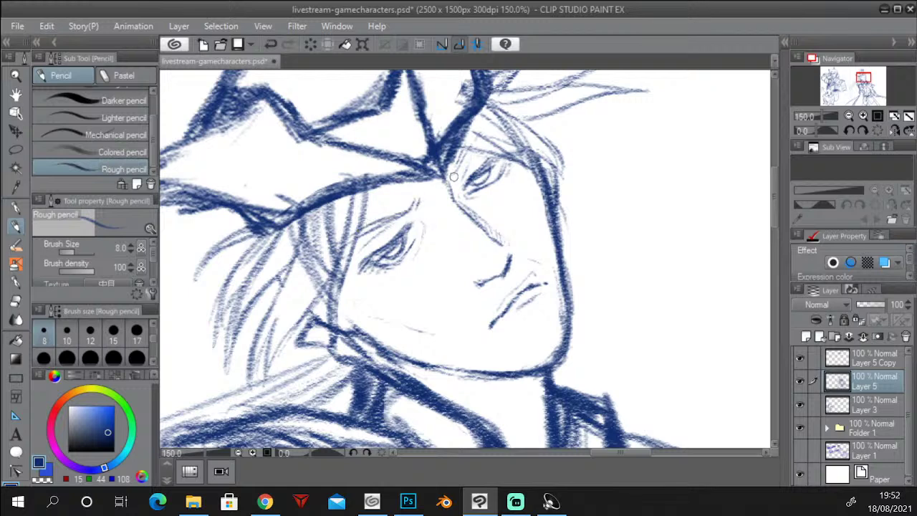
# Lasso the near eye, shift it slightly toward the nose bridge, and clear the selection.
pyautogui.click(15, 150)
pyautogui.moveTo(437, 223)
pyautogui.mouseDown()
pyautogui.moveTo(367, 278)
pyautogui.moveTo(355, 263)
pyautogui.moveTo(401, 220)
pyautogui.moveTo(446, 213)
pyautogui.mouseUp()
pyautogui.click(456, 304)
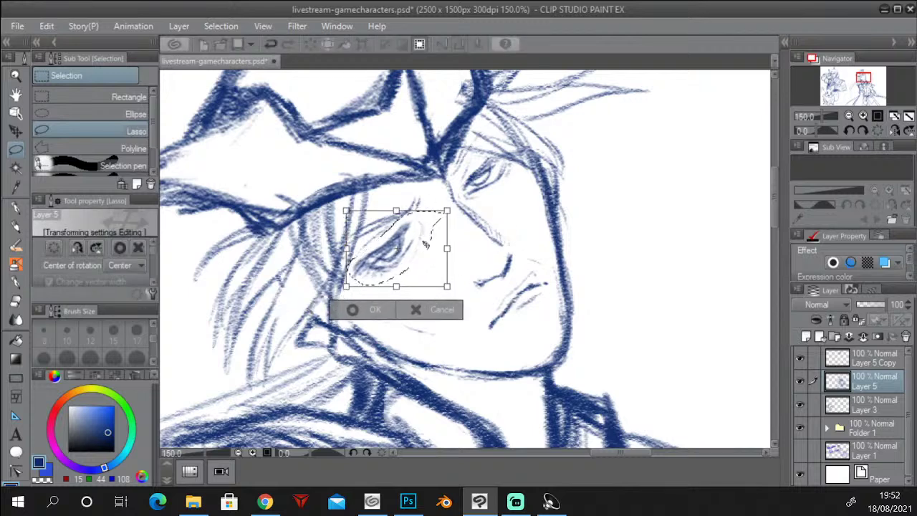
pyautogui.moveTo(423, 237); pyautogui.dragTo(473, 238)
pyautogui.press('Return')
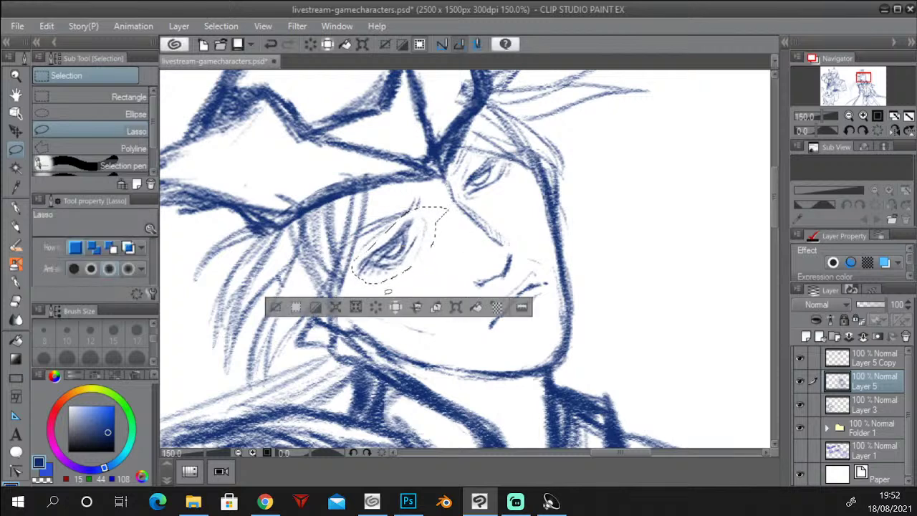
pyautogui.hotkey('ctrl', 'd')
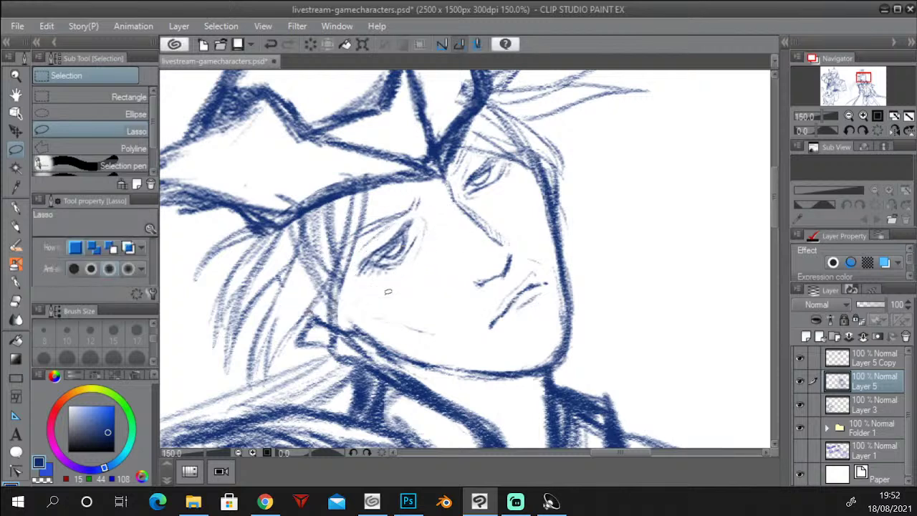
# Lasso the nose and mouth together, rotate and slightly enlarge them, reposition them on the face, and clear the selection.
pyautogui.click(849, 116)
pyautogui.click(850, 116)
pyautogui.click(849, 117)
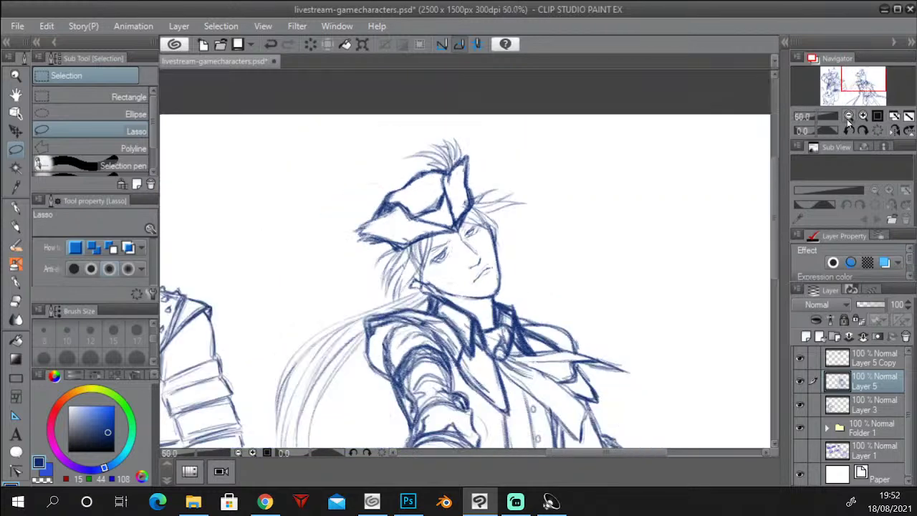
pyautogui.moveTo(863, 84); pyautogui.dragTo(862, 92)
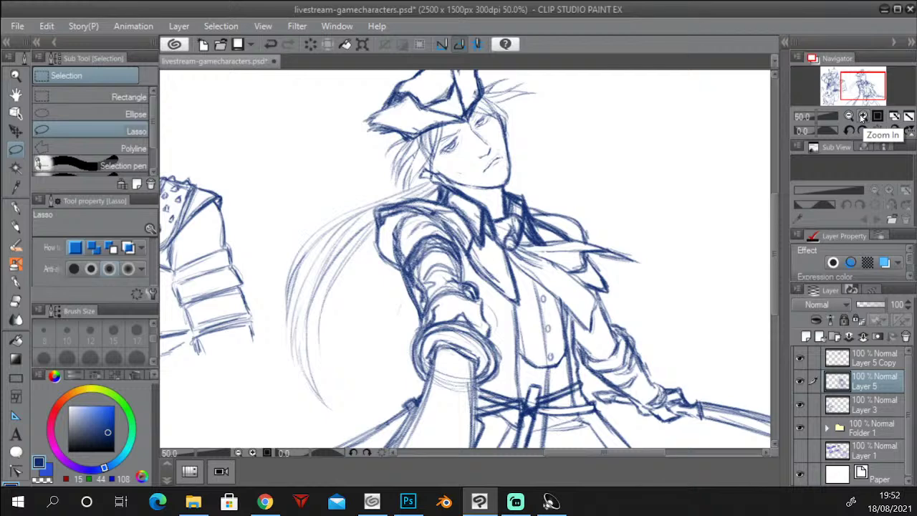
pyautogui.click(863, 116)
pyautogui.click(863, 116)
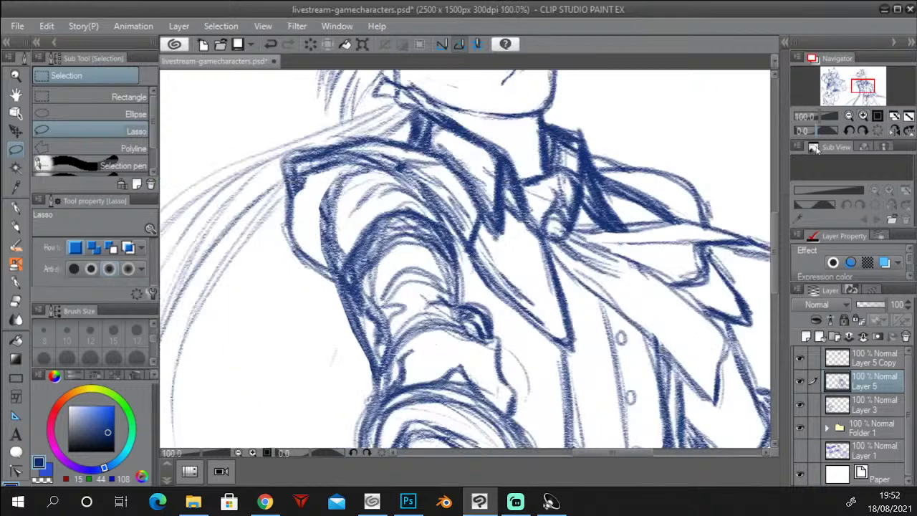
pyautogui.moveTo(780, 237); pyautogui.dragTo(783, 182)
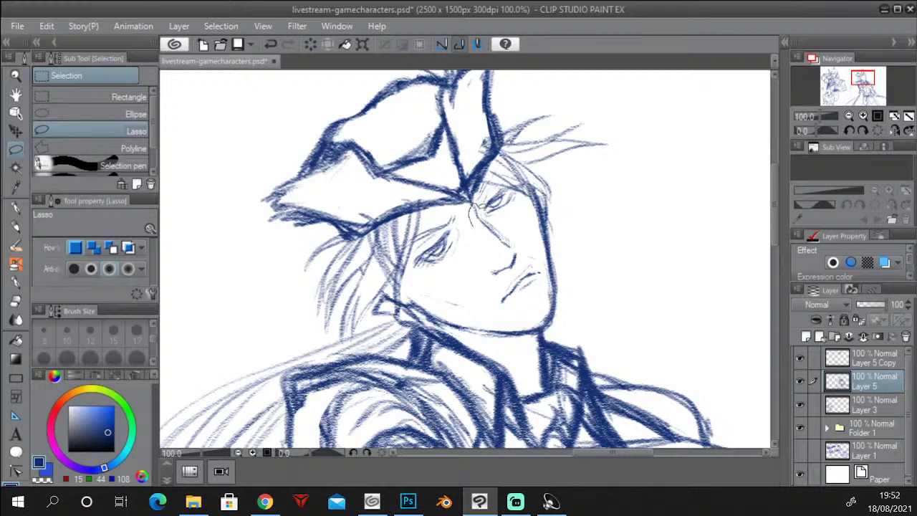
pyautogui.moveTo(511, 225)
pyautogui.mouseDown()
pyautogui.moveTo(540, 249)
pyautogui.moveTo(546, 275)
pyautogui.moveTo(519, 304)
pyautogui.mouseUp()
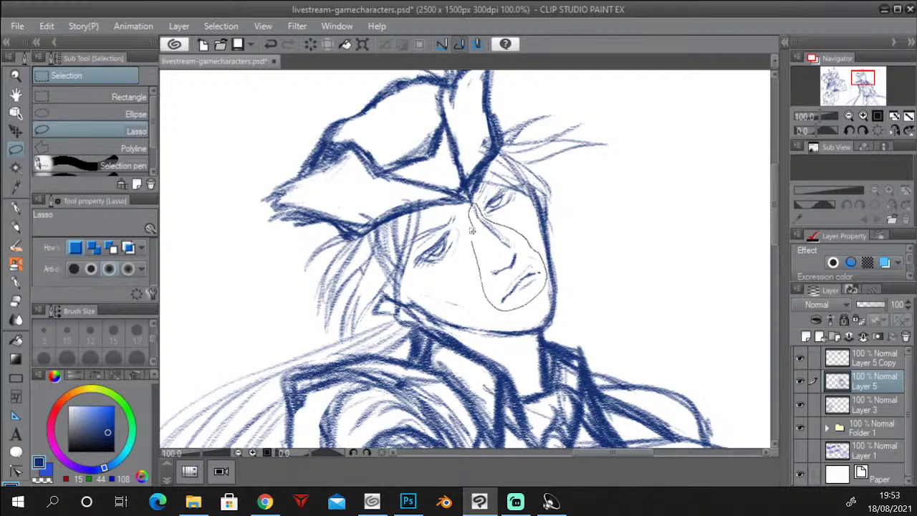
pyautogui.moveTo(473, 230); pyautogui.dragTo(472, 223)
pyautogui.click(562, 332)
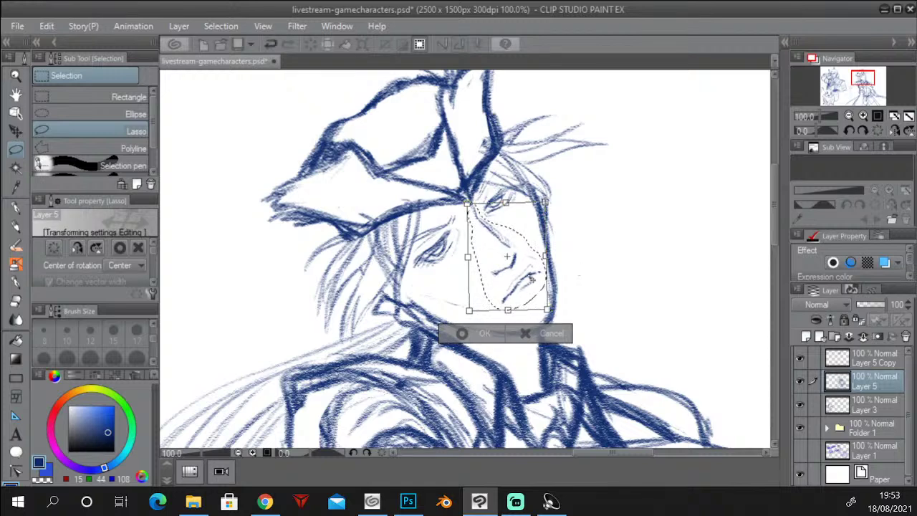
pyautogui.moveTo(531, 279); pyautogui.dragTo(535, 281)
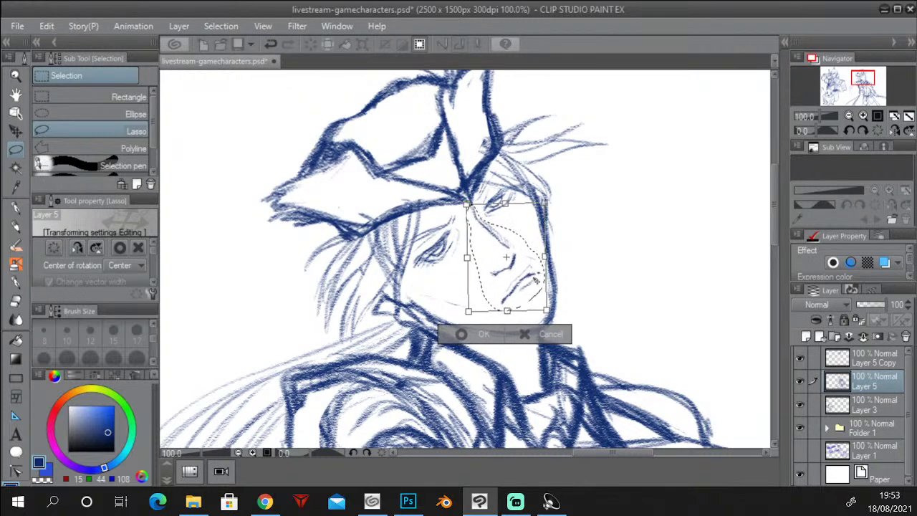
pyautogui.moveTo(470, 313); pyautogui.dragTo(467, 315)
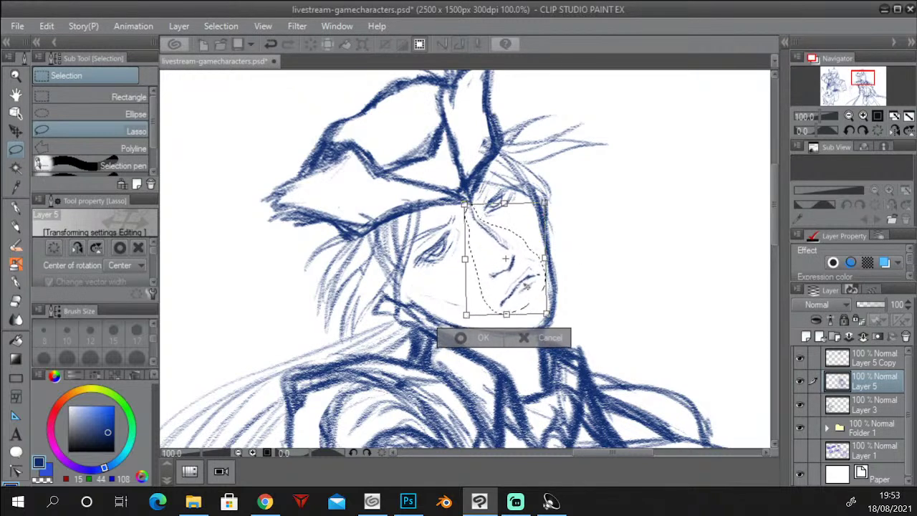
pyautogui.moveTo(538, 286)
pyautogui.mouseDown()
pyautogui.moveTo(567, 277)
pyautogui.moveTo(536, 287)
pyautogui.mouseUp()
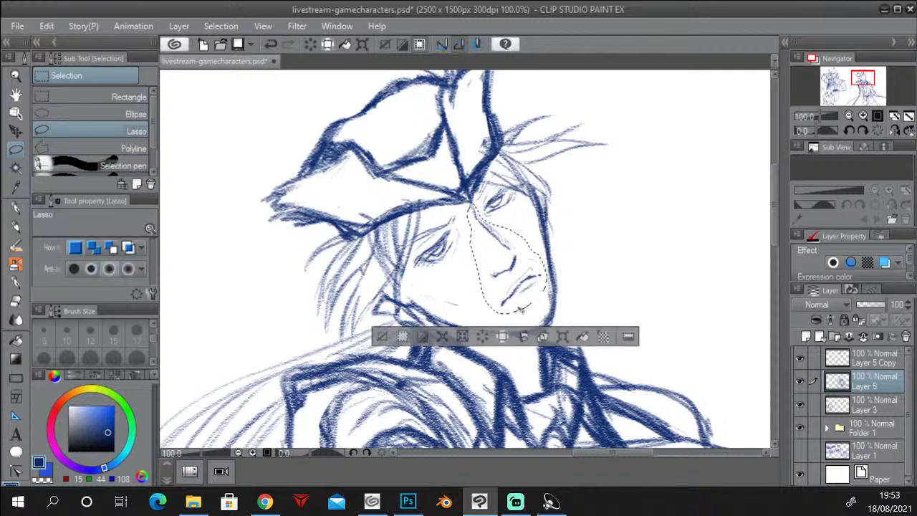
pyautogui.hotkey('ctrl', 'd')
# Lasso only the nose, rotate and shift it slightly above the mouth, and clear the selection.
pyautogui.click(849, 115)
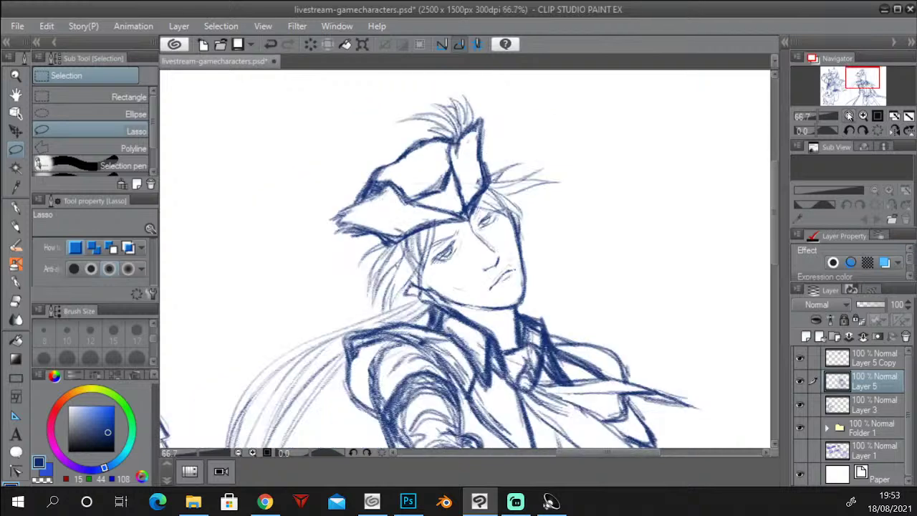
pyautogui.click(849, 116)
pyautogui.scroll(-3, 775, 243)
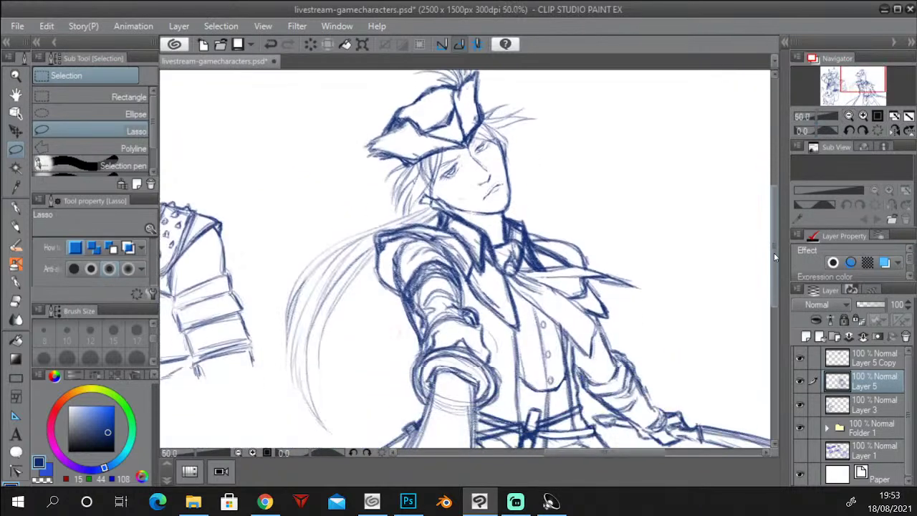
pyautogui.moveTo(775, 257); pyautogui.dragTo(775, 231)
pyautogui.click(863, 115)
pyautogui.click(864, 115)
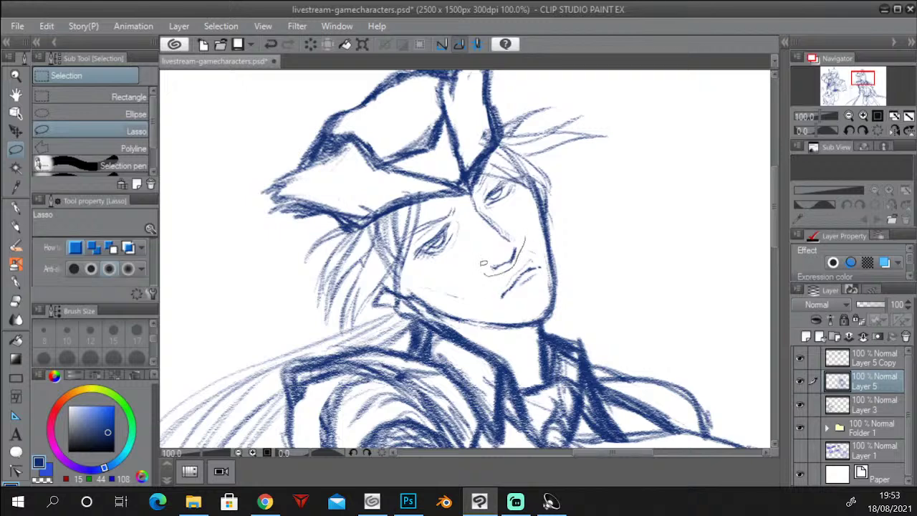
pyautogui.moveTo(494, 210); pyautogui.dragTo(495, 212)
pyautogui.click(553, 299)
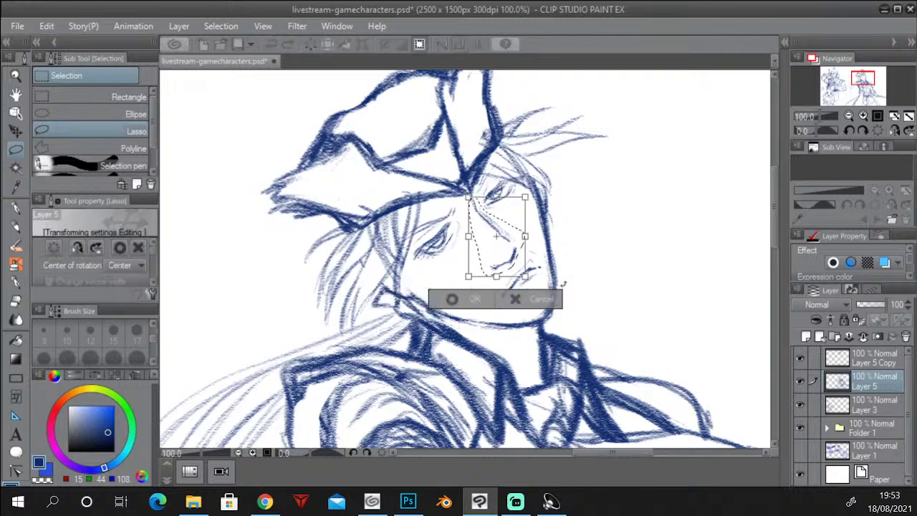
pyautogui.moveTo(544, 241); pyautogui.dragTo(521, 260)
pyautogui.press('Return')
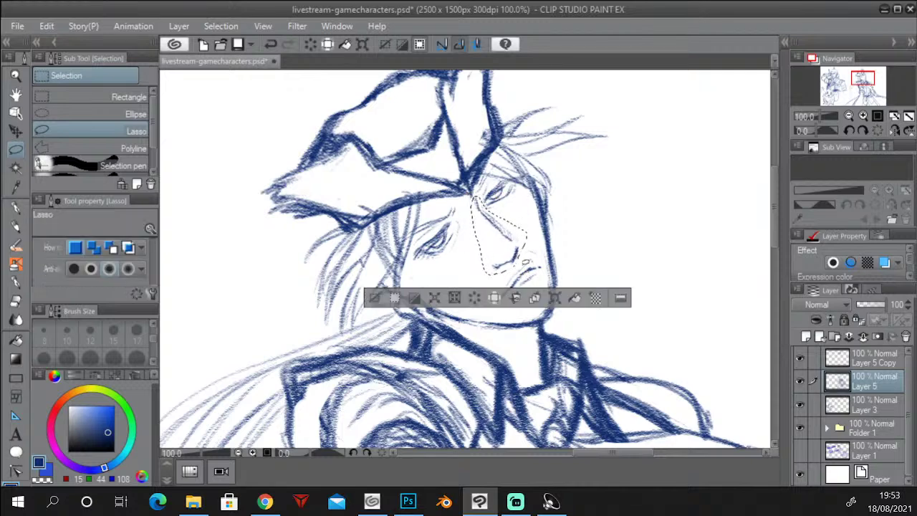
pyautogui.hotkey('ctrl', 'd')
# Strengthen the jawline from below the ear toward the chin with short Rough pencil strokes, adding lines at the jaw corner.
pyautogui.click(849, 116)
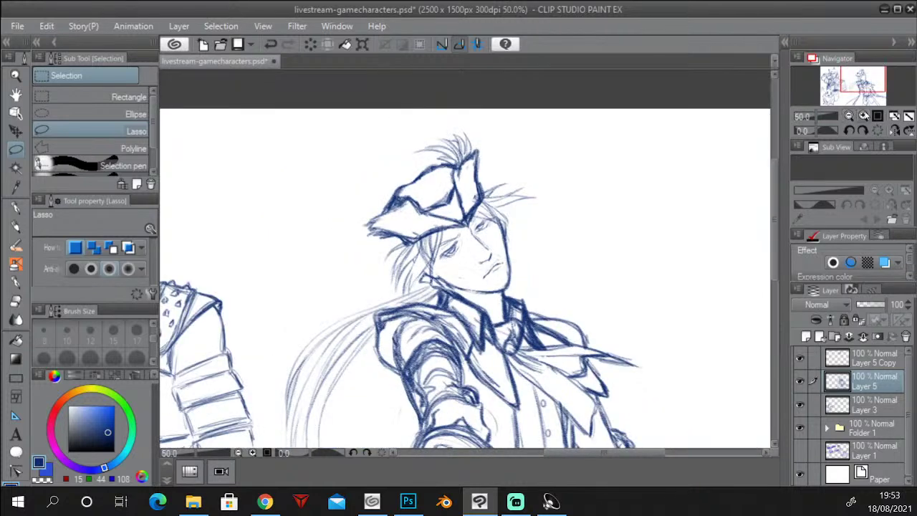
pyautogui.click(863, 116)
pyautogui.click(16, 225)
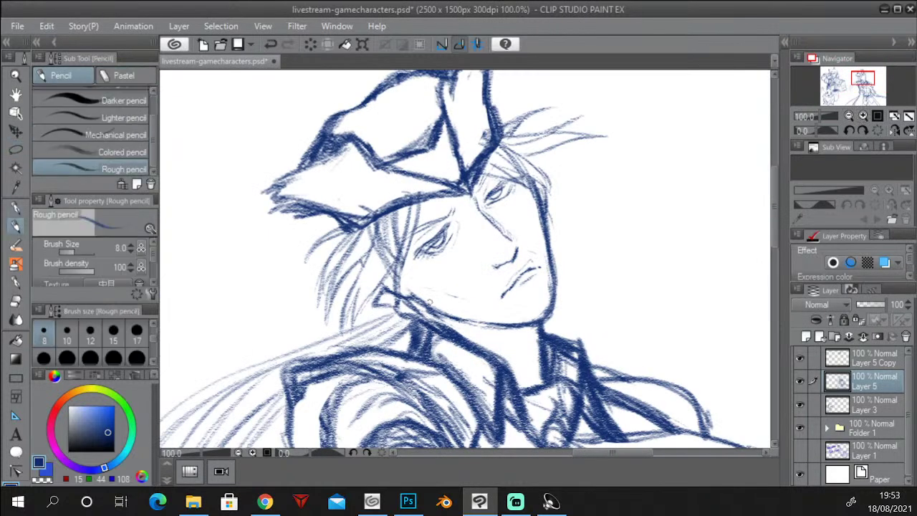
pyautogui.moveTo(418, 295)
pyautogui.mouseDown()
pyautogui.moveTo(454, 316)
pyautogui.moveTo(504, 324)
pyautogui.mouseUp()
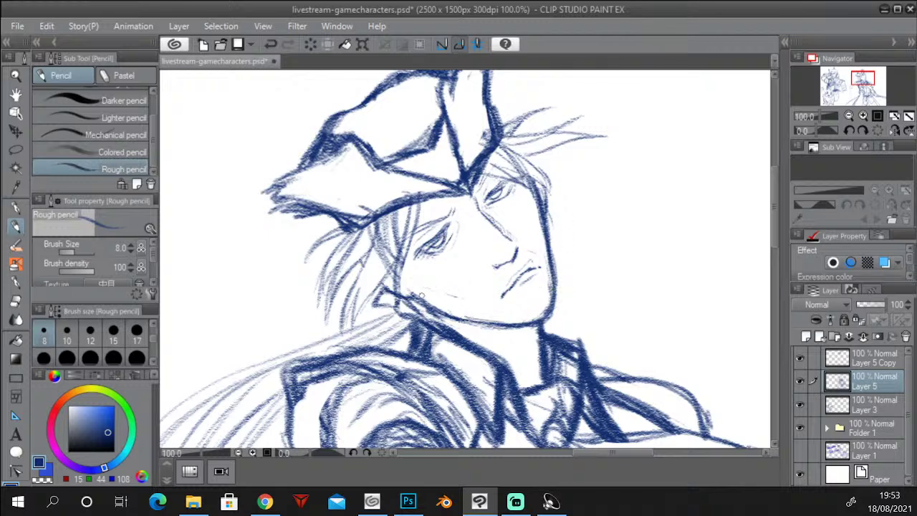
pyautogui.moveTo(422, 296); pyautogui.dragTo(442, 312)
pyautogui.moveTo(405, 286); pyautogui.dragTo(415, 289)
pyautogui.moveTo(433, 311); pyautogui.dragTo(443, 331)
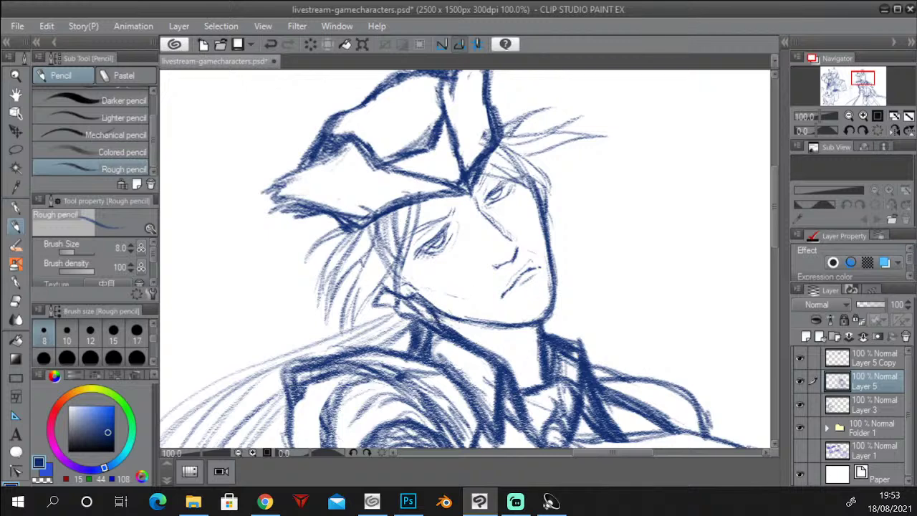
# Hatch light shadows on the neck below the jaw and on the forehead and far brow beneath the hat brim.
pyautogui.moveTo(541, 330); pyautogui.dragTo(540, 380)
pyautogui.moveTo(464, 328)
pyautogui.mouseDown()
pyautogui.moveTo(512, 342)
pyautogui.moveTo(472, 336)
pyautogui.mouseUp()
pyautogui.moveTo(497, 321); pyautogui.dragTo(479, 340)
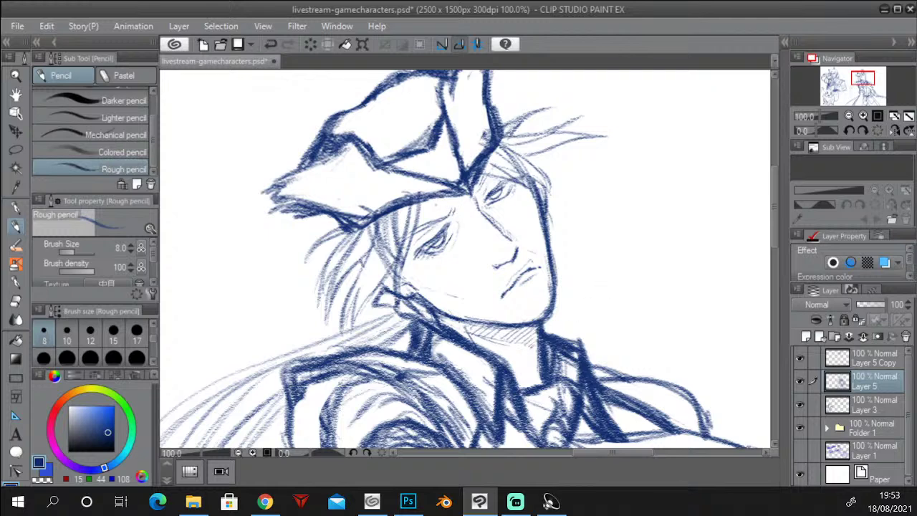
pyautogui.moveTo(429, 202); pyautogui.dragTo(418, 216)
pyautogui.moveTo(437, 200); pyautogui.dragTo(422, 221)
pyautogui.moveTo(445, 200); pyautogui.dragTo(430, 223)
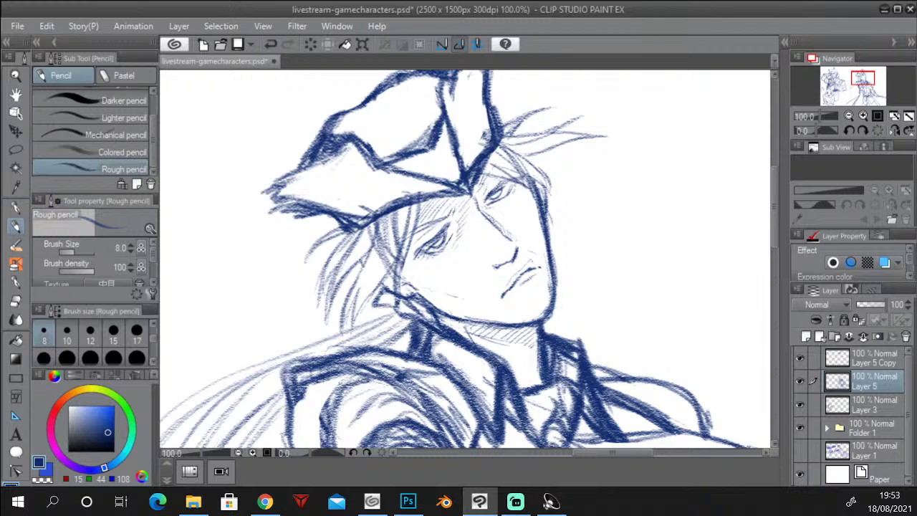
pyautogui.moveTo(487, 182); pyautogui.dragTo(477, 212)
# Thin out the hair strokes between the hat brim and the ear with the Hard eraser, finishing at size 15.
pyautogui.press('x')
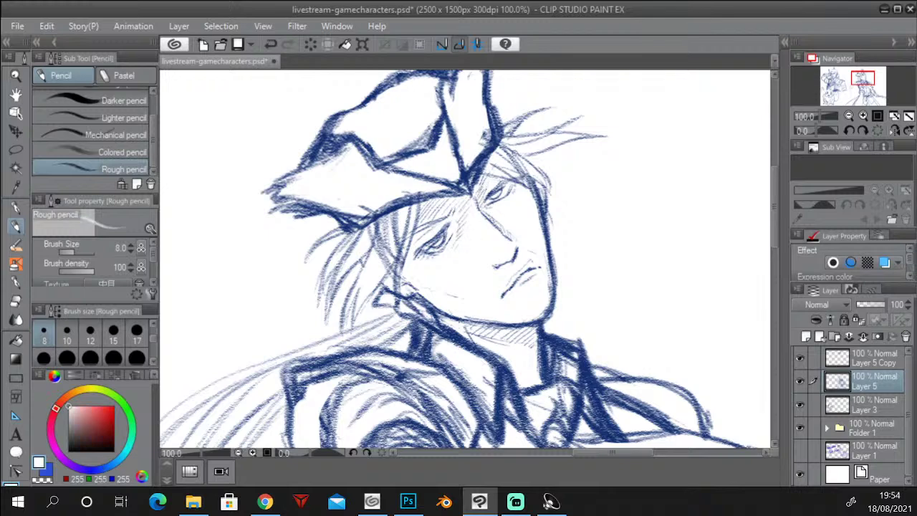
pyautogui.click(69, 452)
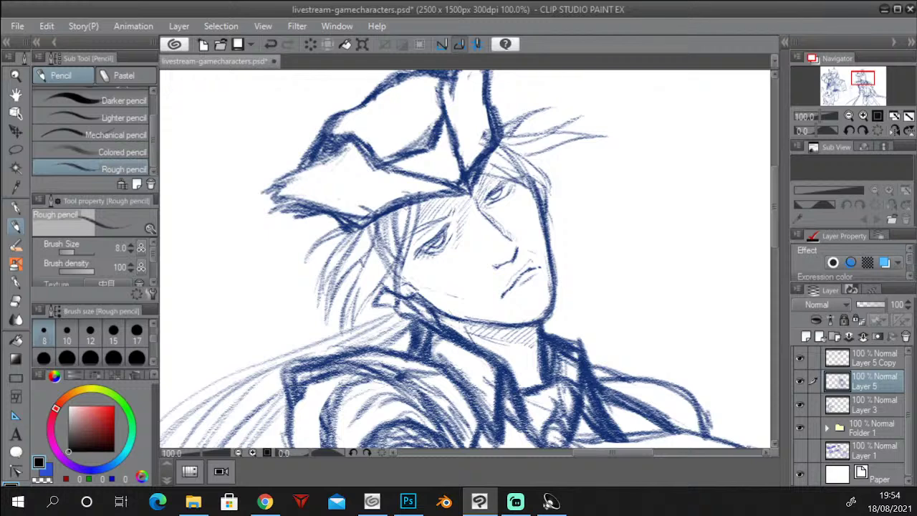
pyautogui.click(16, 301)
pyautogui.moveTo(385, 248); pyautogui.dragTo(382, 230)
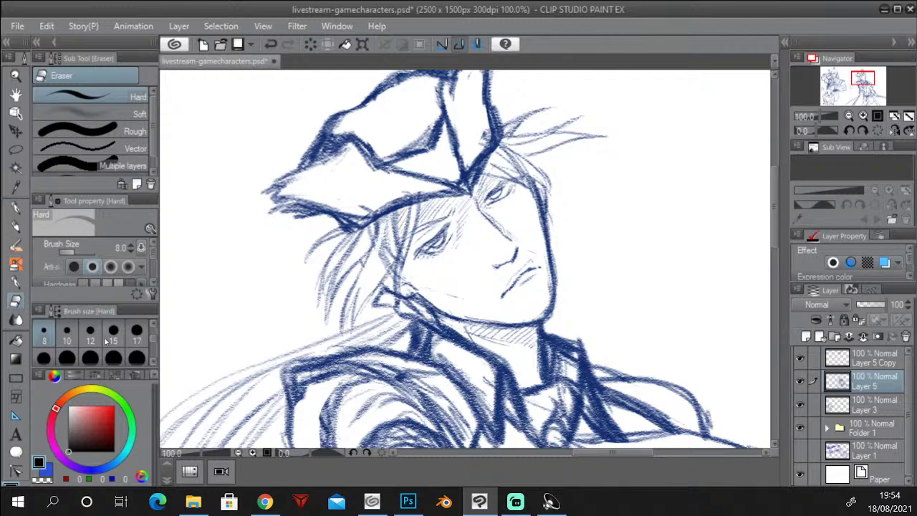
pyautogui.click(92, 359)
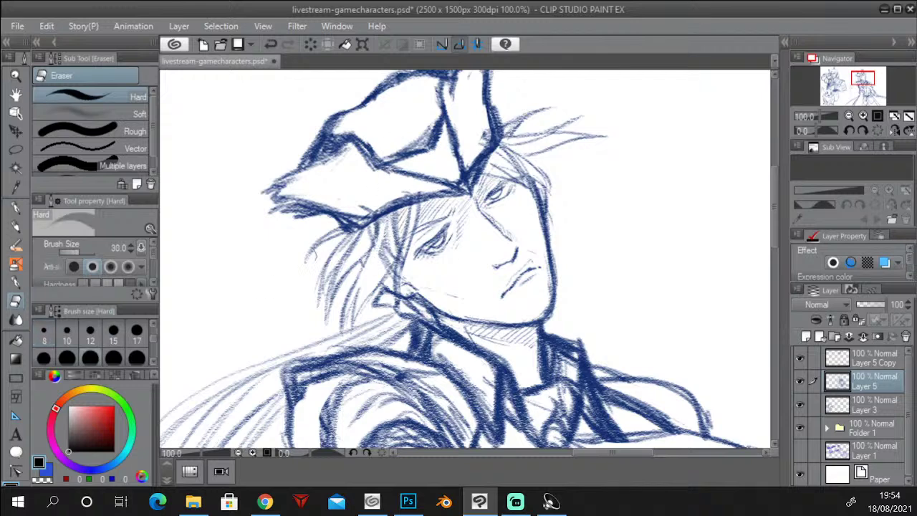
pyautogui.click(46, 358)
pyautogui.moveTo(384, 219); pyautogui.dragTo(388, 262)
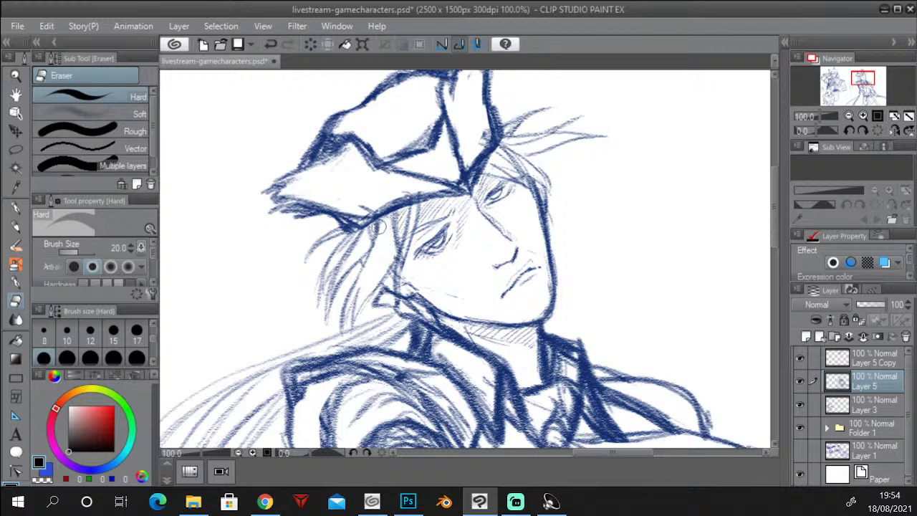
pyautogui.click(119, 331)
pyautogui.moveTo(368, 233)
pyautogui.mouseDown()
pyautogui.moveTo(375, 226)
pyautogui.moveTo(371, 236)
pyautogui.mouseUp()
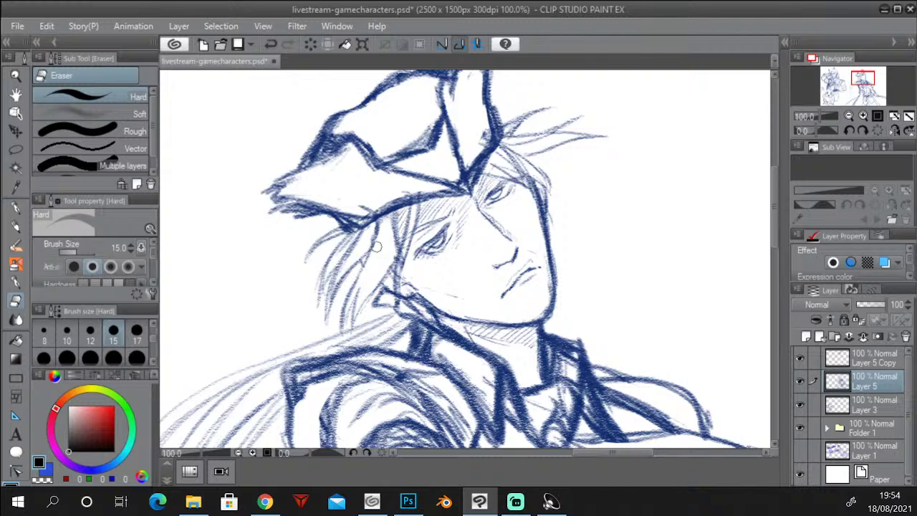
pyautogui.moveTo(392, 230)
pyautogui.mouseDown()
pyautogui.moveTo(394, 251)
pyautogui.moveTo(398, 236)
pyautogui.moveTo(382, 264)
pyautogui.moveTo(395, 215)
pyautogui.mouseUp()
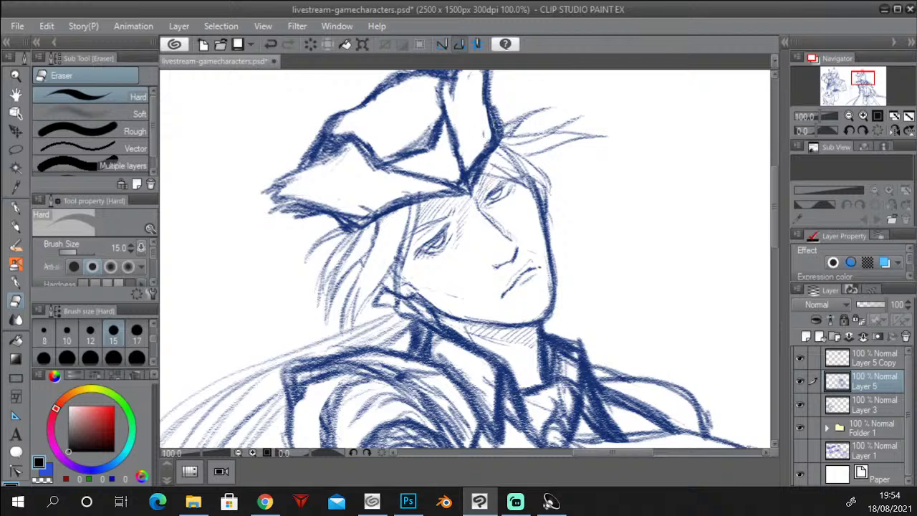
# Examine the swordsman's face and overall figure at reduced zoom, down to 33.3%.
pyautogui.click(848, 116)
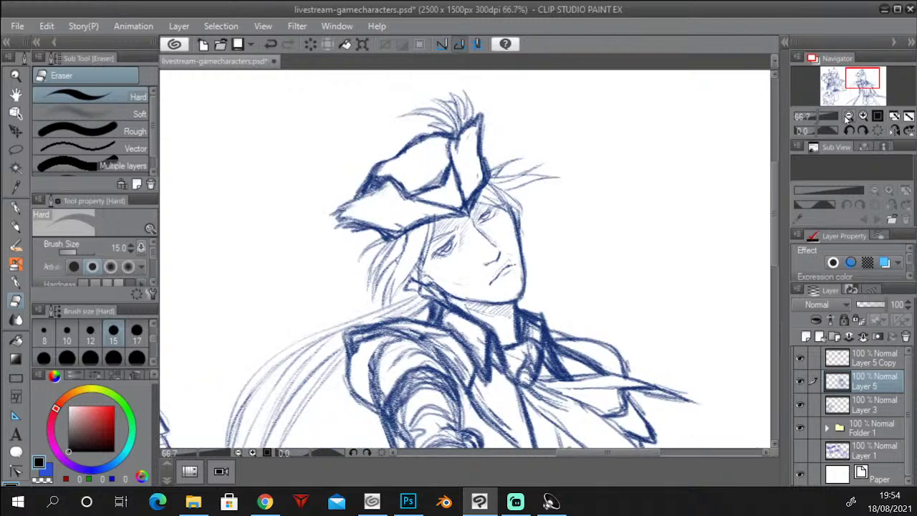
pyautogui.click(849, 116)
pyautogui.moveTo(774, 200); pyautogui.dragTo(773, 223)
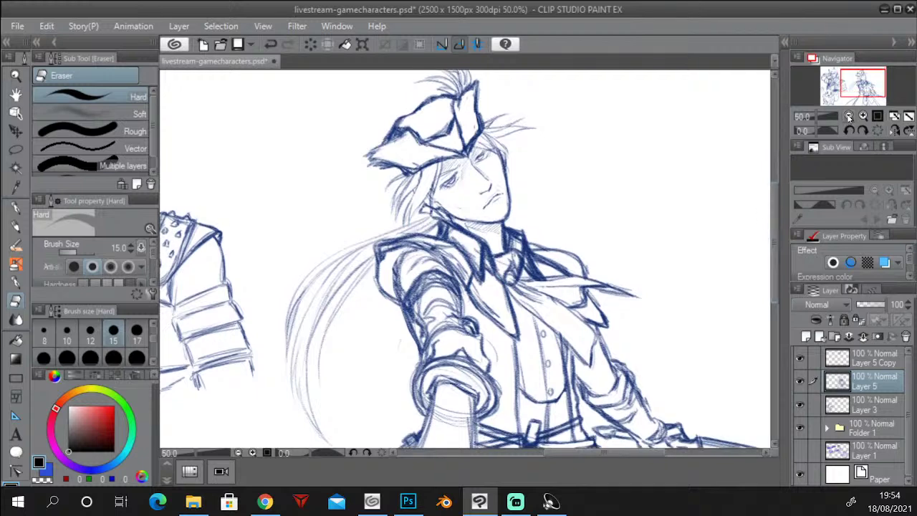
pyautogui.click(849, 116)
pyautogui.moveTo(861, 88); pyautogui.dragTo(862, 92)
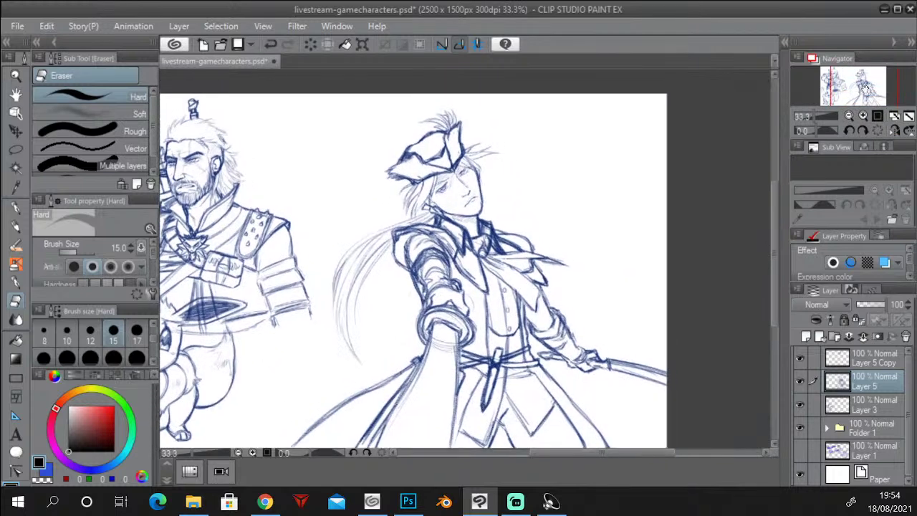
pyautogui.click(863, 116)
pyautogui.click(863, 116)
pyautogui.click(863, 116)
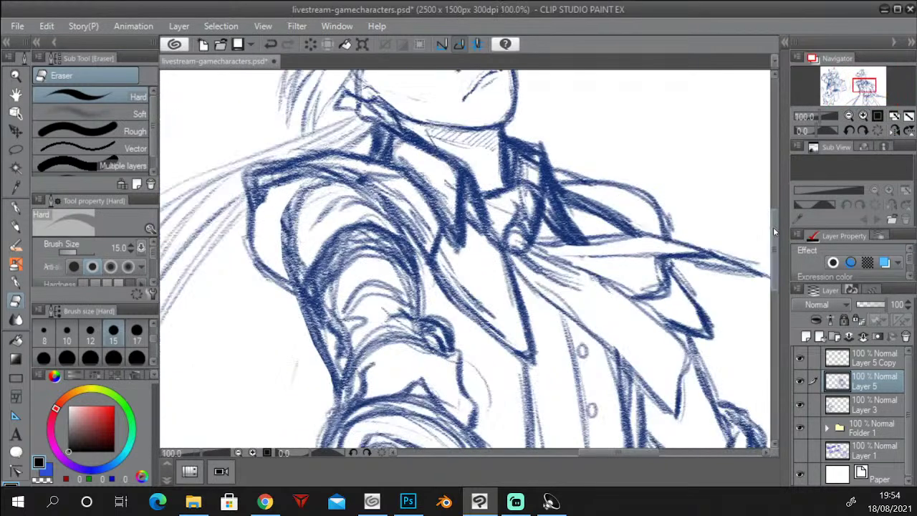
pyautogui.moveTo(774, 226); pyautogui.dragTo(774, 185)
# Darken both eyes and the nose bridge with the Rough pencil at size 10 in dark blue (RGB 37, 49, 124).
pyautogui.press('p')
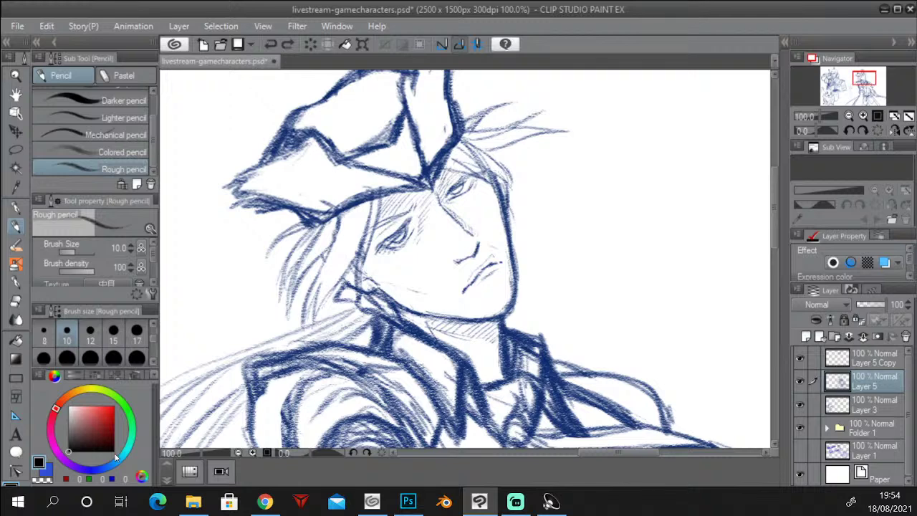
pyautogui.moveTo(92, 472); pyautogui.dragTo(97, 470)
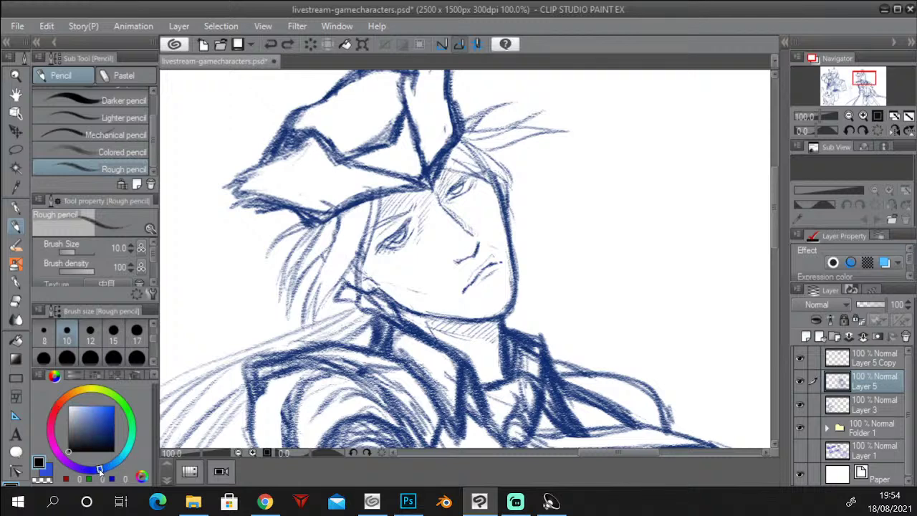
pyautogui.moveTo(107, 423); pyautogui.dragTo(106, 428)
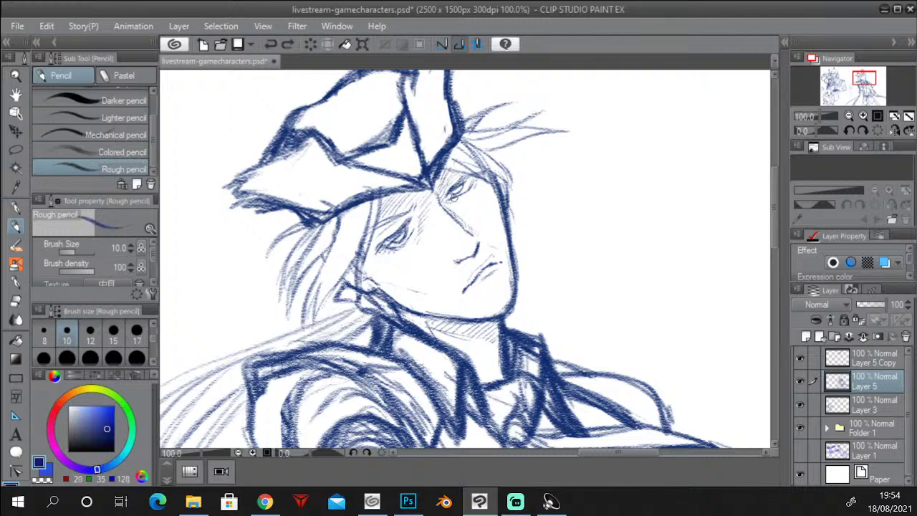
pyautogui.moveTo(454, 199); pyautogui.dragTo(466, 192)
pyautogui.hotkey('ctrl', 'z')
pyautogui.moveTo(107, 429); pyautogui.dragTo(101, 430)
pyautogui.moveTo(450, 198); pyautogui.dragTo(475, 185)
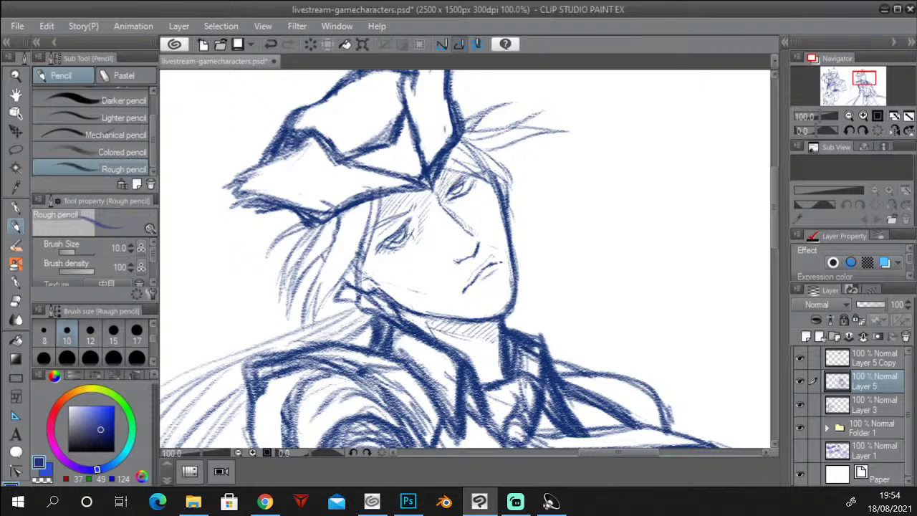
pyautogui.moveTo(386, 244); pyautogui.dragTo(398, 250)
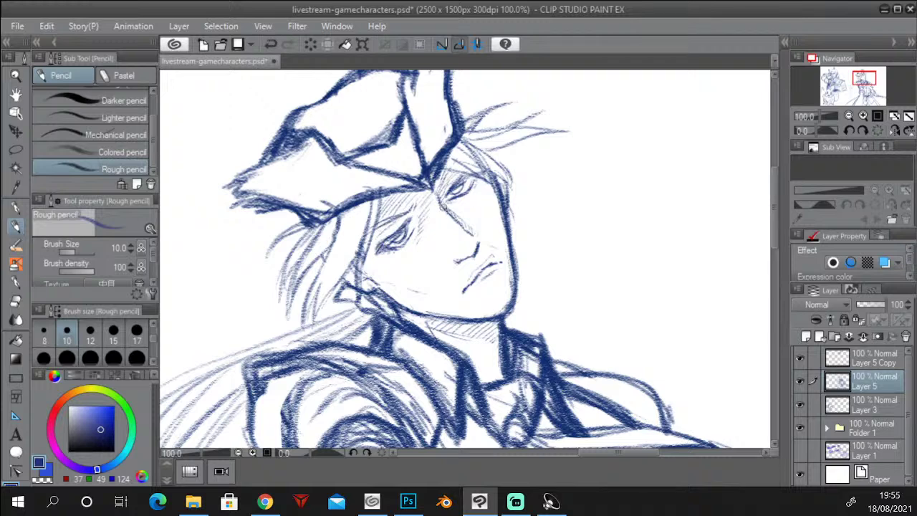
pyautogui.moveTo(443, 206); pyautogui.dragTo(467, 231)
# Shade the inner corner of the far eye beneath the hat with short Rough pencil strokes.
pyautogui.click(849, 117)
pyautogui.click(849, 116)
pyautogui.moveTo(775, 218); pyautogui.dragTo(775, 229)
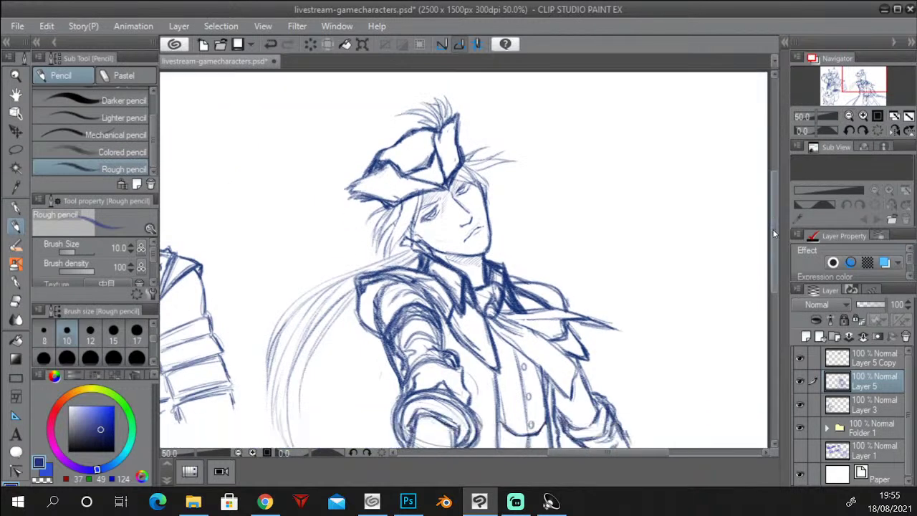
pyautogui.click(849, 117)
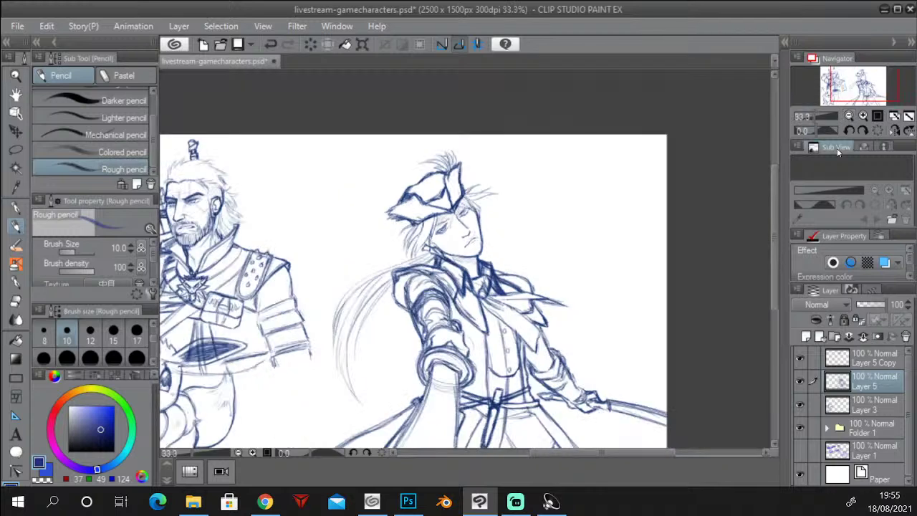
pyautogui.click(864, 116)
pyautogui.click(863, 116)
pyautogui.click(864, 116)
pyautogui.moveTo(775, 203); pyautogui.dragTo(776, 190)
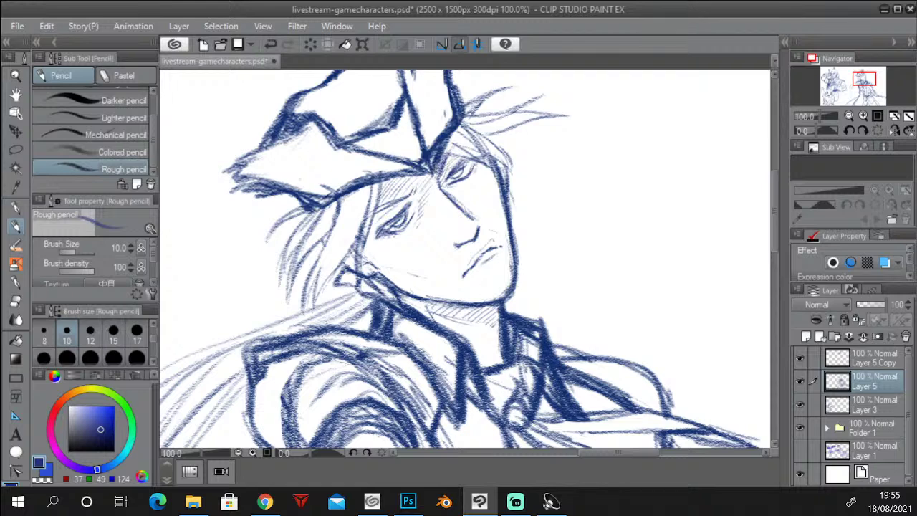
pyautogui.moveTo(445, 164)
pyautogui.mouseDown()
pyautogui.moveTo(435, 180)
pyautogui.moveTo(454, 198)
pyautogui.moveTo(454, 159)
pyautogui.mouseUp()
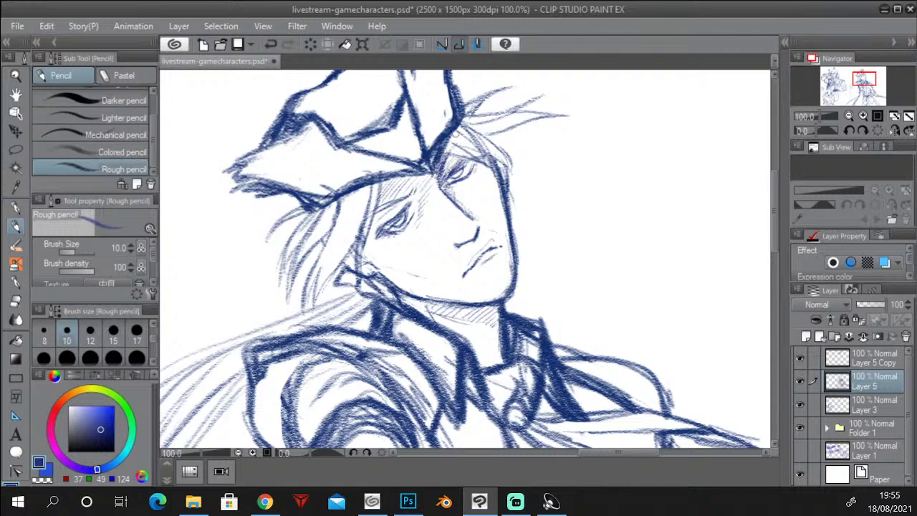
# Add a new layer above Layer 5 and draw a thick curved ribbon from the waist past the sword arm with the Rough pencil at size 40.
pyautogui.click(849, 117)
pyautogui.moveTo(773, 199); pyautogui.dragTo(772, 229)
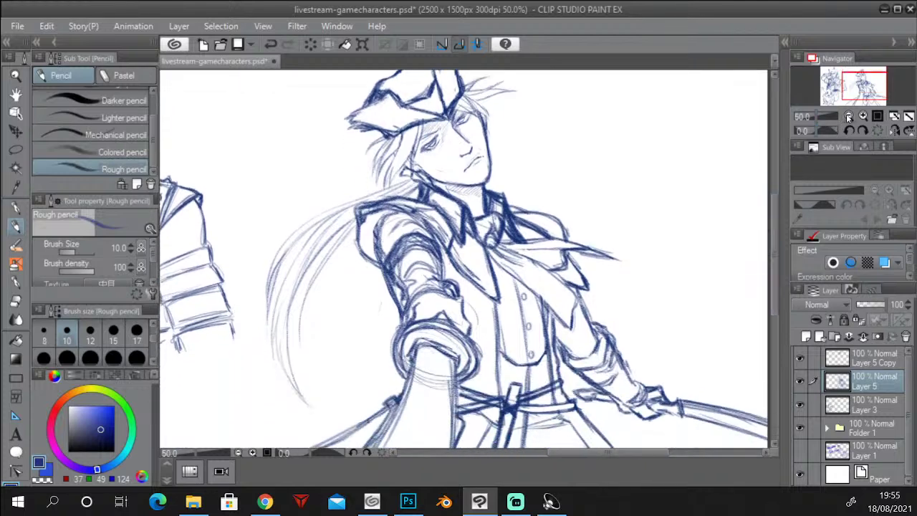
pyautogui.click(850, 116)
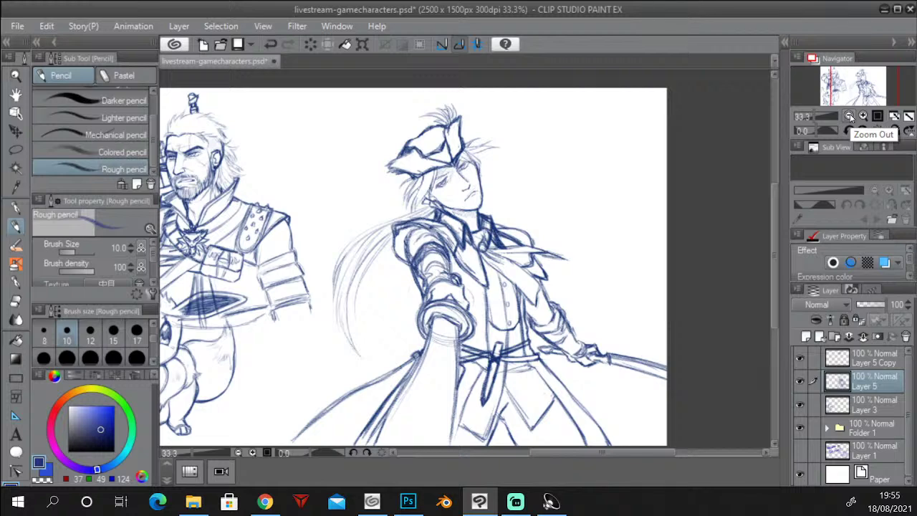
pyautogui.click(114, 359)
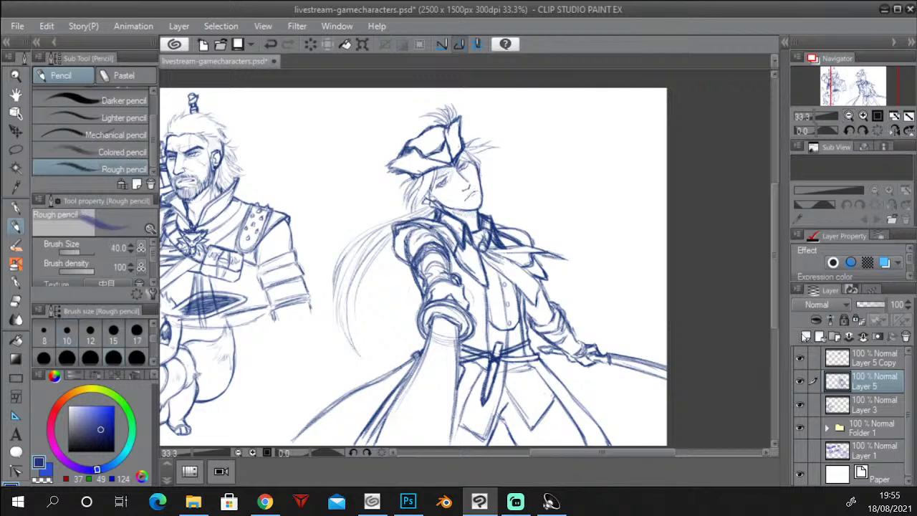
pyautogui.click(806, 336)
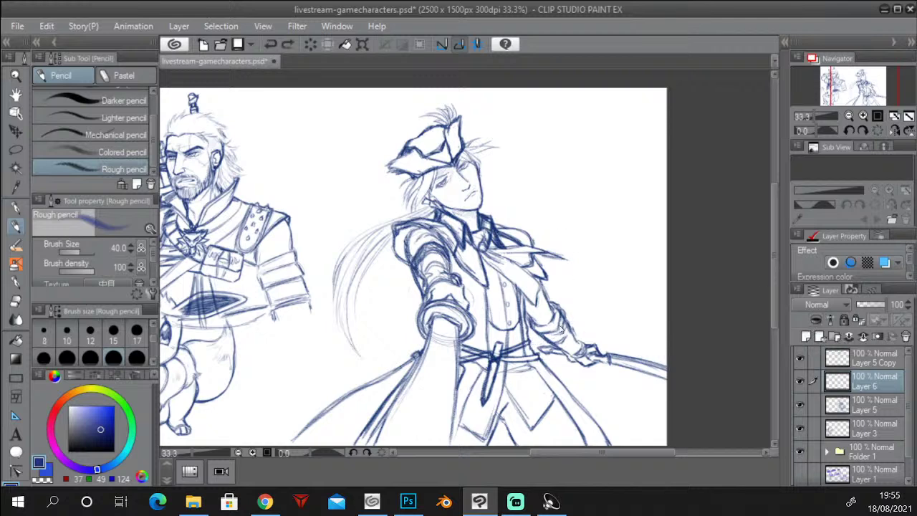
pyautogui.moveTo(533, 340)
pyautogui.mouseDown()
pyautogui.moveTo(584, 324)
pyautogui.moveTo(612, 300)
pyautogui.moveTo(577, 239)
pyautogui.moveTo(614, 309)
pyautogui.moveTo(584, 335)
pyautogui.moveTo(574, 331)
pyautogui.moveTo(613, 307)
pyautogui.moveTo(595, 276)
pyautogui.moveTo(615, 298)
pyautogui.mouseUp()
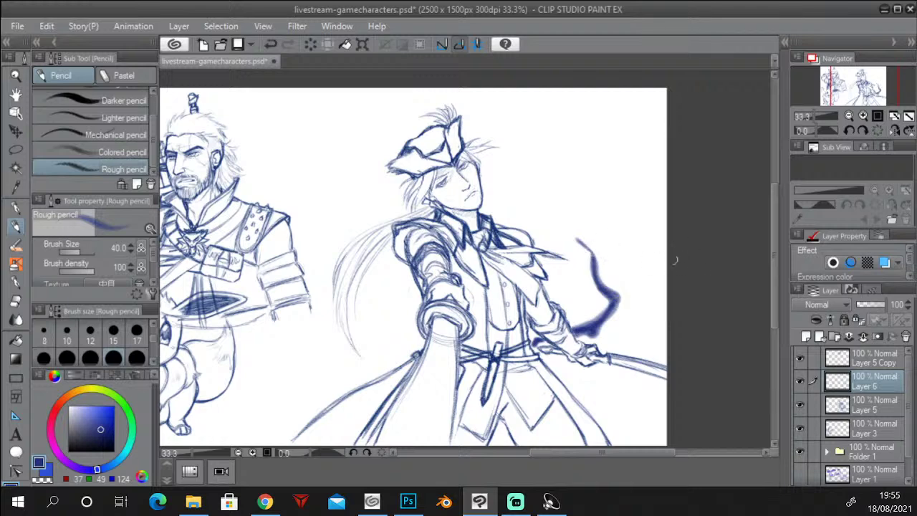
# Extend the ribbon upward beside the scarf with the Oil paint brush at size 40, ending in a broken stroke and small droplets.
pyautogui.click(20, 243)
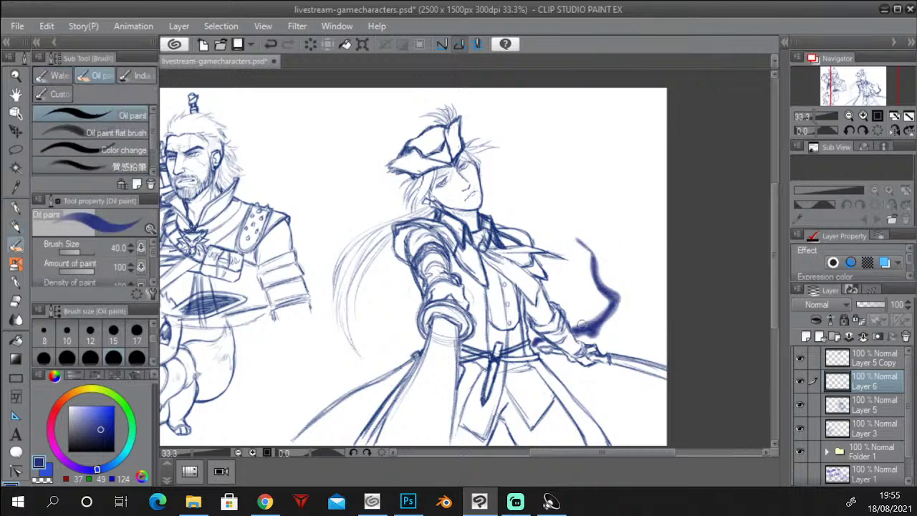
pyautogui.moveTo(582, 326)
pyautogui.mouseDown()
pyautogui.moveTo(592, 327)
pyautogui.moveTo(614, 301)
pyautogui.moveTo(593, 257)
pyautogui.moveTo(561, 225)
pyautogui.mouseUp()
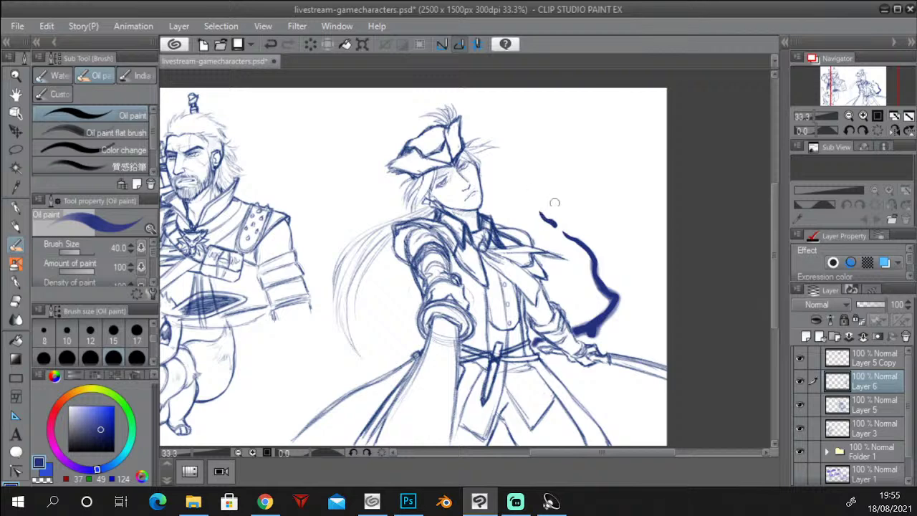
pyautogui.hotkey('ctrl', 'z')
pyautogui.moveTo(555, 225); pyautogui.dragTo(536, 208)
pyautogui.click(531, 205)
pyautogui.click(528, 201)
pyautogui.click(522, 197)
pyautogui.click(516, 192)
# Paint a swirling liquid ribbon around the outstretched forearm, finishing with a small droplet beyond its tip.
pyautogui.moveTo(396, 322)
pyautogui.mouseDown()
pyautogui.moveTo(409, 285)
pyautogui.moveTo(473, 273)
pyautogui.moveTo(484, 283)
pyautogui.moveTo(446, 274)
pyautogui.moveTo(398, 286)
pyautogui.moveTo(383, 311)
pyautogui.moveTo(387, 324)
pyautogui.moveTo(412, 323)
pyautogui.moveTo(418, 343)
pyautogui.moveTo(402, 342)
pyautogui.moveTo(407, 328)
pyautogui.moveTo(402, 342)
pyautogui.moveTo(395, 335)
pyautogui.moveTo(401, 307)
pyautogui.moveTo(375, 297)
pyautogui.mouseUp()
pyautogui.hotkey('ctrl', 'z')
pyautogui.click(371, 289)
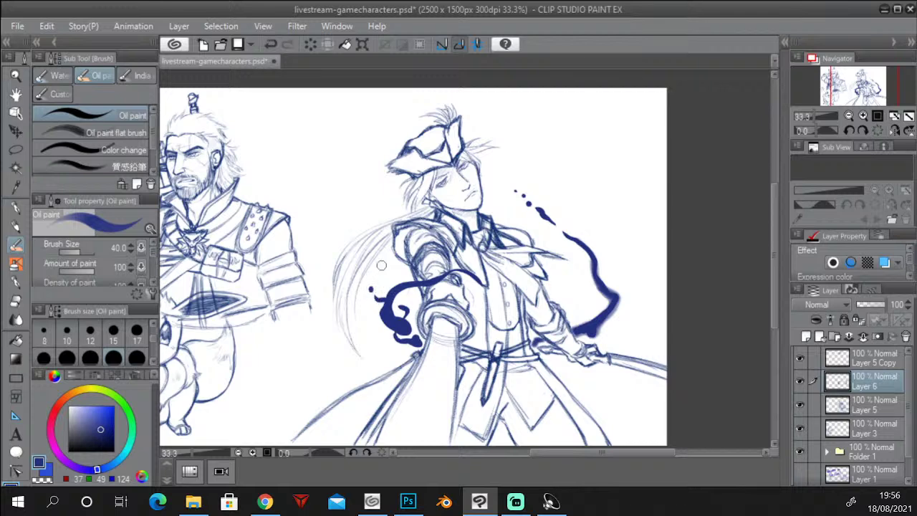
pyautogui.hotkey('ctrl', 'z')
pyautogui.click(372, 288)
# Paint a dripping ribbon from the belt down across the extended blade, plus a splash and rising streak beside the coat edge.
pyautogui.moveTo(424, 403)
pyautogui.mouseDown()
pyautogui.moveTo(420, 423)
pyautogui.moveTo(427, 397)
pyautogui.moveTo(430, 416)
pyautogui.moveTo(415, 431)
pyautogui.moveTo(427, 440)
pyautogui.moveTo(450, 403)
pyautogui.moveTo(440, 440)
pyautogui.moveTo(434, 383)
pyautogui.moveTo(466, 373)
pyautogui.moveTo(477, 346)
pyautogui.moveTo(470, 340)
pyautogui.moveTo(481, 362)
pyautogui.moveTo(435, 402)
pyautogui.mouseUp()
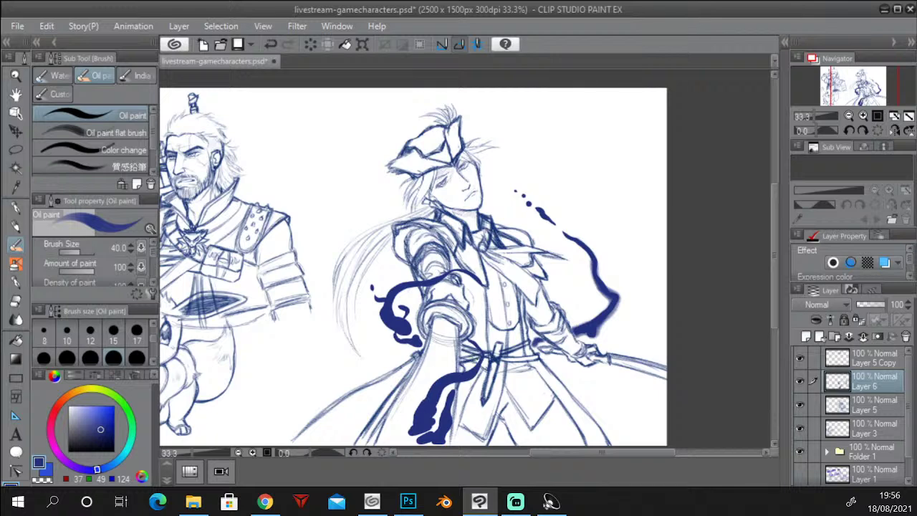
pyautogui.moveTo(450, 367)
pyautogui.mouseDown()
pyautogui.moveTo(470, 347)
pyautogui.moveTo(434, 378)
pyautogui.mouseUp()
pyautogui.moveTo(382, 364)
pyautogui.mouseDown()
pyautogui.moveTo(374, 367)
pyautogui.moveTo(374, 344)
pyautogui.moveTo(381, 370)
pyautogui.moveTo(367, 373)
pyautogui.moveTo(396, 357)
pyautogui.moveTo(388, 368)
pyautogui.mouseUp()
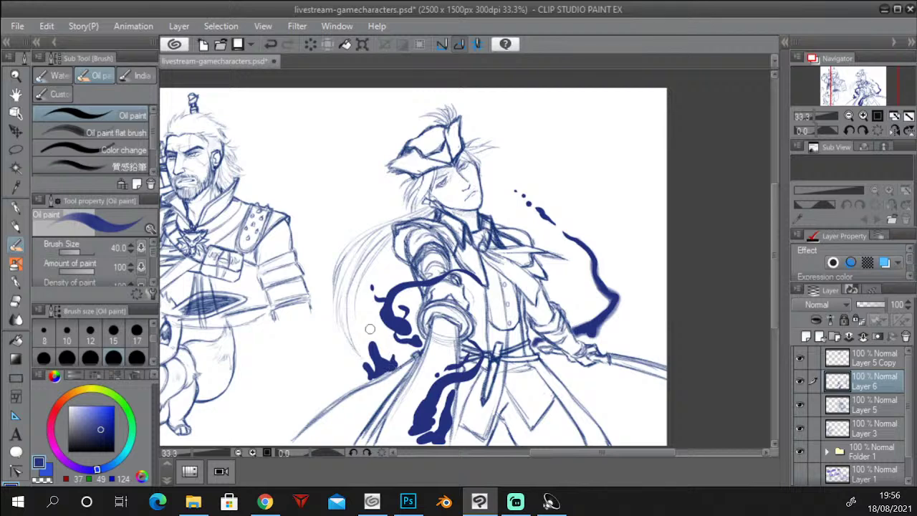
pyautogui.moveTo(369, 329); pyautogui.dragTo(351, 286)
# Paint an arc sweeping down from the hat's near brim tip and a curled, dripping ribbon rising behind the hat.
pyautogui.moveTo(350, 234)
pyautogui.mouseDown()
pyautogui.moveTo(358, 191)
pyautogui.moveTo(412, 170)
pyautogui.mouseUp()
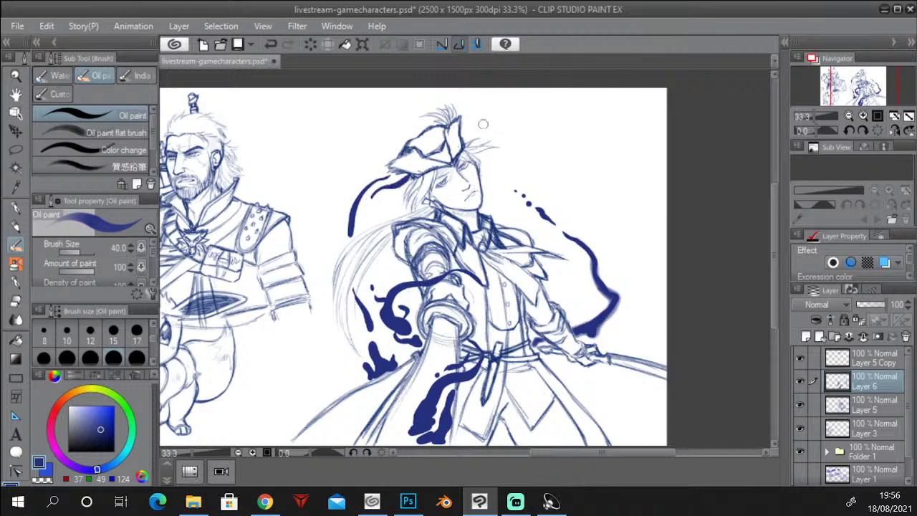
pyautogui.moveTo(464, 137)
pyautogui.mouseDown()
pyautogui.moveTo(498, 113)
pyautogui.moveTo(523, 143)
pyautogui.moveTo(517, 153)
pyautogui.moveTo(532, 149)
pyautogui.moveTo(525, 122)
pyautogui.moveTo(509, 115)
pyautogui.mouseUp()
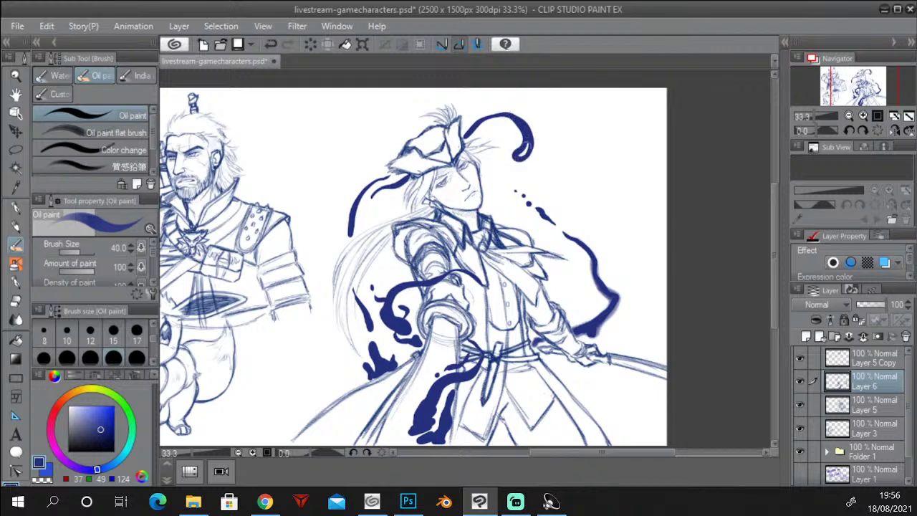
pyautogui.moveTo(526, 149)
pyautogui.mouseDown()
pyautogui.moveTo(501, 164)
pyautogui.moveTo(526, 153)
pyautogui.mouseUp()
pyautogui.moveTo(487, 124); pyautogui.dragTo(496, 128)
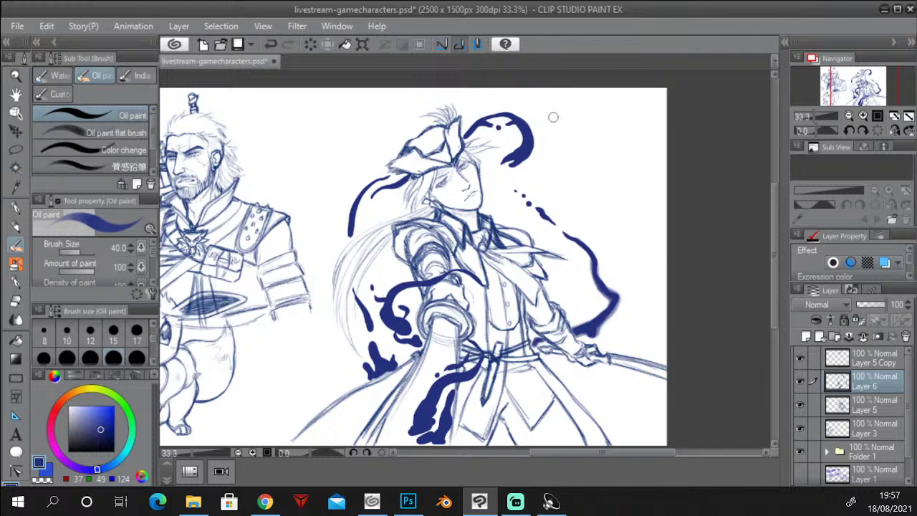
# Touch up the arc beside the hat's near brim with a small droplet, and paint a curled ribbon sweeping outward from beside the jaw.
pyautogui.click(369, 205)
pyautogui.moveTo(356, 224)
pyautogui.mouseDown()
pyautogui.moveTo(349, 236)
pyautogui.moveTo(360, 198)
pyautogui.mouseUp()
pyautogui.moveTo(488, 185)
pyautogui.mouseDown()
pyautogui.moveTo(539, 163)
pyautogui.moveTo(599, 174)
pyautogui.moveTo(587, 206)
pyautogui.moveTo(577, 191)
pyautogui.moveTo(592, 176)
pyautogui.moveTo(582, 201)
pyautogui.moveTo(593, 173)
pyautogui.mouseUp()
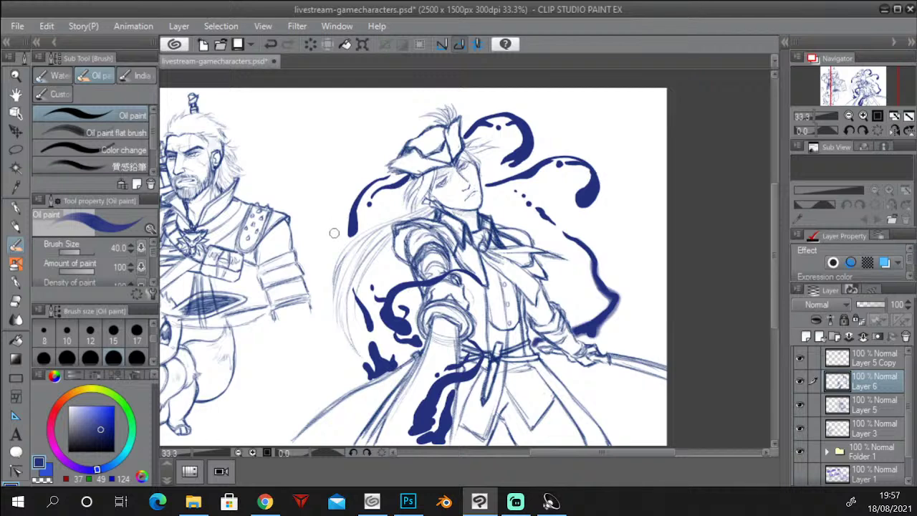
# Paint a broken splash with trailing droplets beyond the hat-side arc, and a second droplet burst across the ribbon beside the scarf.
pyautogui.moveTo(335, 230)
pyautogui.mouseDown()
pyautogui.moveTo(306, 199)
pyautogui.moveTo(332, 215)
pyautogui.moveTo(304, 181)
pyautogui.moveTo(309, 188)
pyautogui.moveTo(281, 175)
pyautogui.moveTo(281, 152)
pyautogui.mouseUp()
pyautogui.click(289, 159)
pyautogui.click(327, 242)
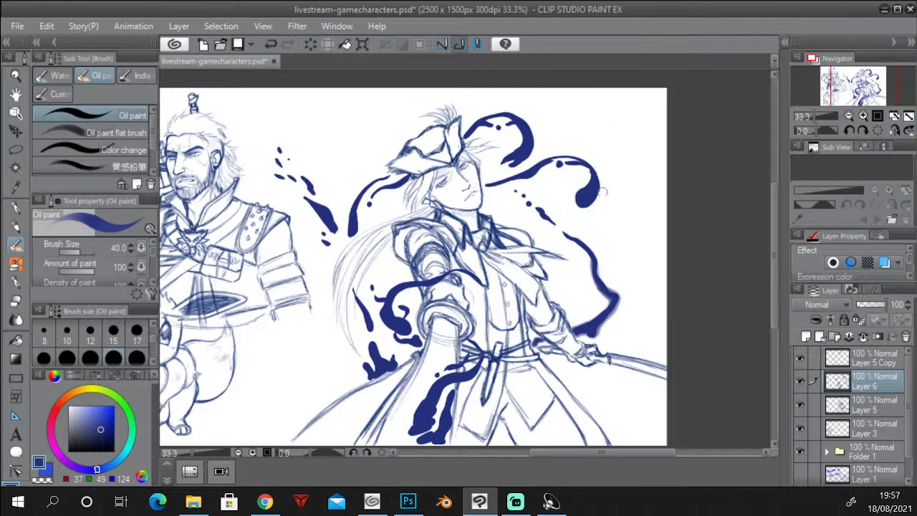
pyautogui.moveTo(556, 278)
pyautogui.mouseDown()
pyautogui.moveTo(579, 261)
pyautogui.moveTo(560, 275)
pyautogui.moveTo(611, 227)
pyautogui.moveTo(575, 279)
pyautogui.moveTo(567, 271)
pyautogui.moveTo(570, 294)
pyautogui.moveTo(584, 257)
pyautogui.moveTo(612, 256)
pyautogui.mouseUp()
pyautogui.click(586, 258)
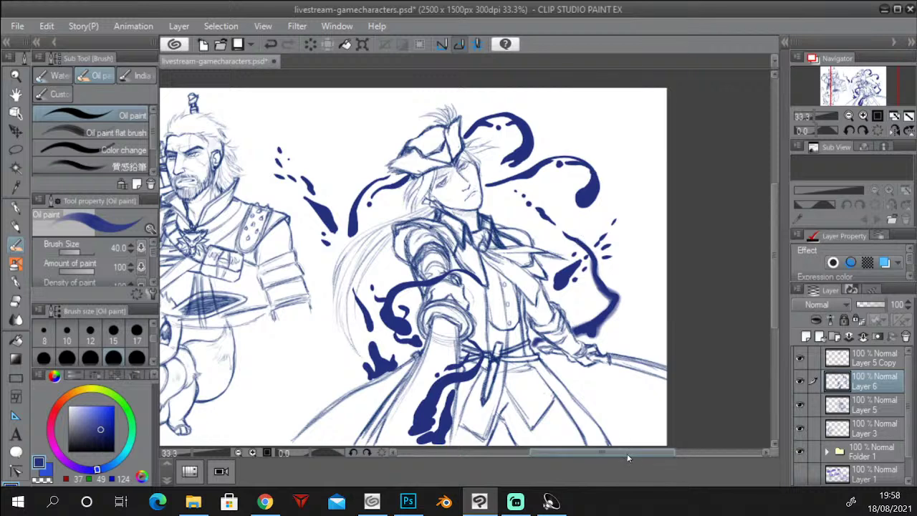
# Bring all the characters into view and save the drawing.
pyautogui.moveTo(627, 455); pyautogui.dragTo(602, 458)
pyautogui.hscroll(-1, 602, 458)
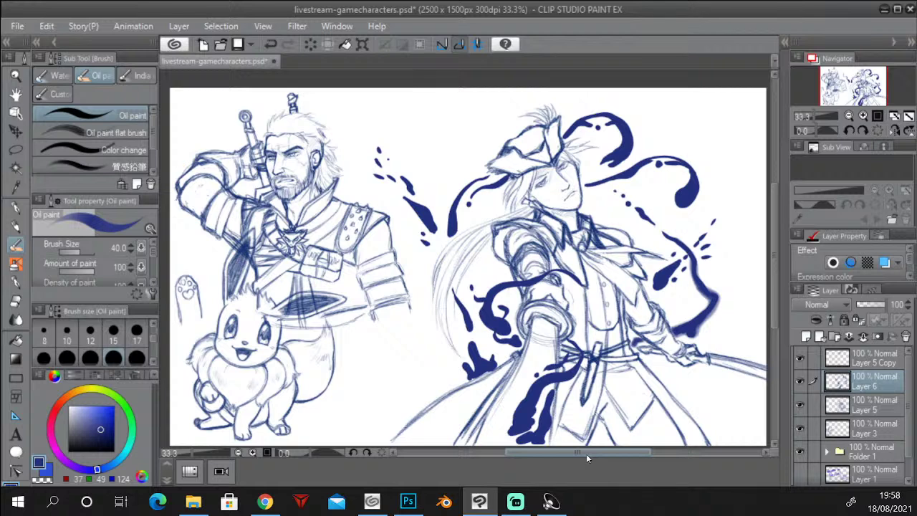
pyautogui.hotkey('ctrl', 's')
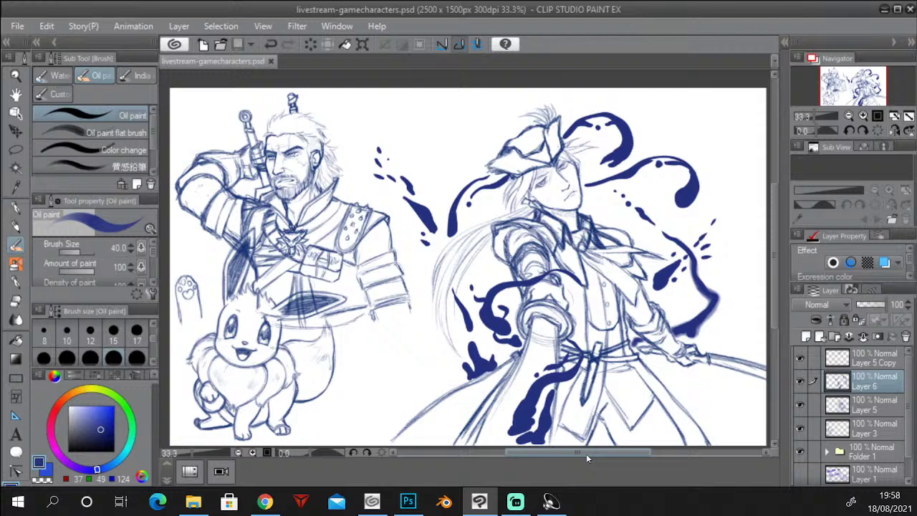
# Group Layer 5 Copy, Layer 6 and Layer 5 in a new folder at the top of the stack, and hide that folder and Layer 3.
pyautogui.click(872, 364)
pyautogui.click(837, 338)
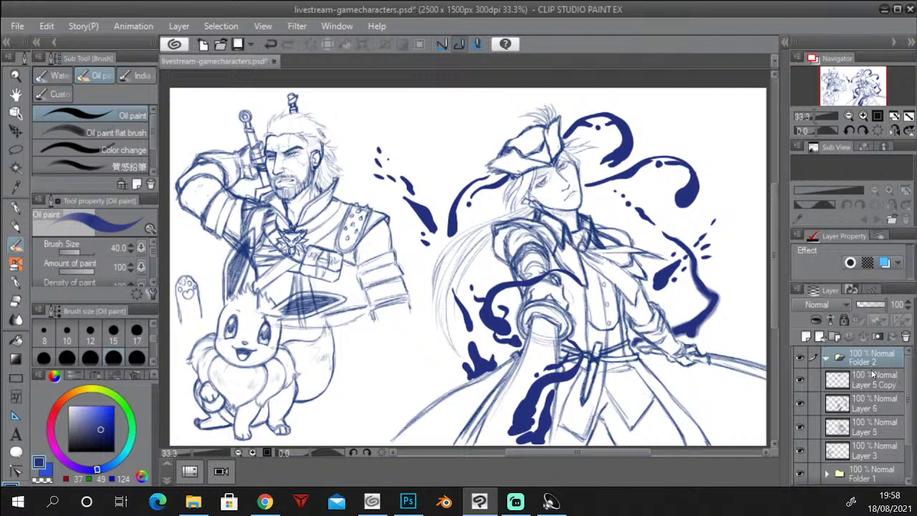
pyautogui.keyDown('shift'); pyautogui.click(870, 430); pyautogui.keyUp('shift')
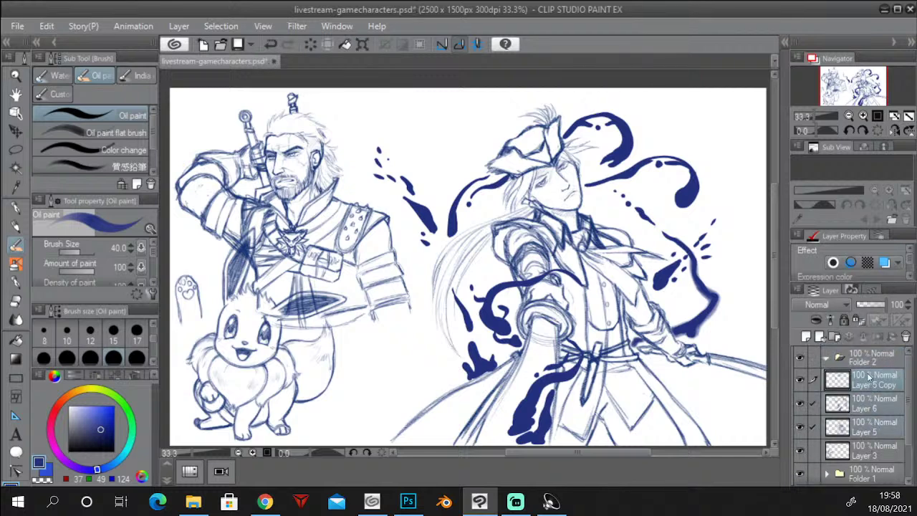
pyautogui.moveTo(868, 377); pyautogui.dragTo(801, 383)
pyautogui.click(826, 359)
# Move the bearded swordsman in Folder 1 to the middle of the canvas with the Move layer tool.
pyautogui.click(864, 399)
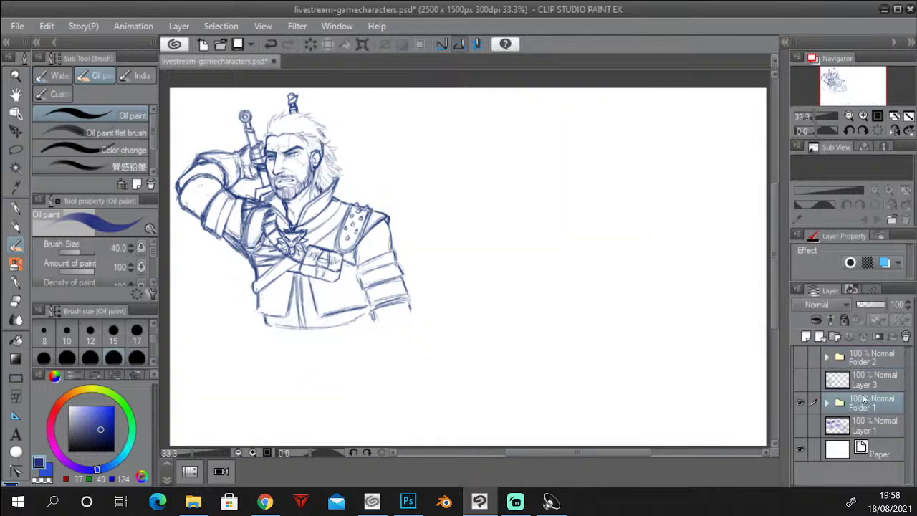
pyautogui.click(17, 131)
pyautogui.moveTo(359, 260); pyautogui.dragTo(492, 300)
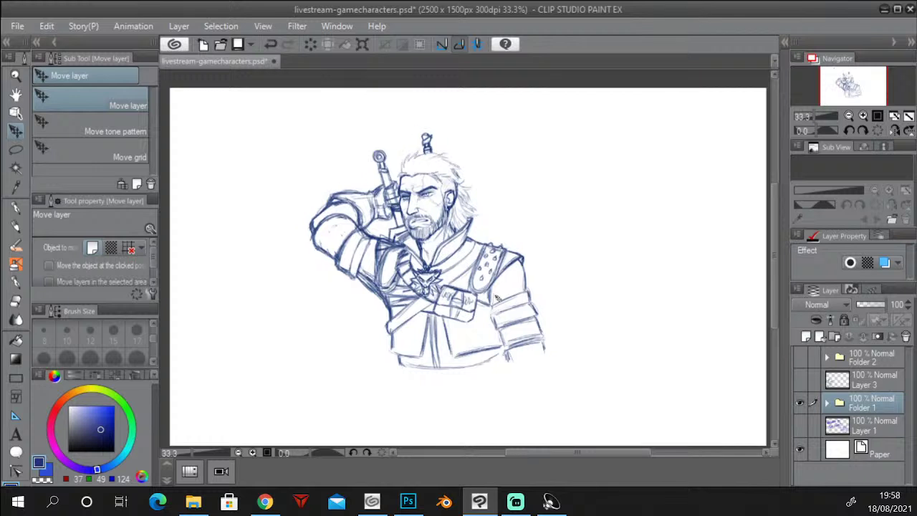
pyautogui.click(863, 115)
pyautogui.moveTo(775, 256); pyautogui.dragTo(773, 253)
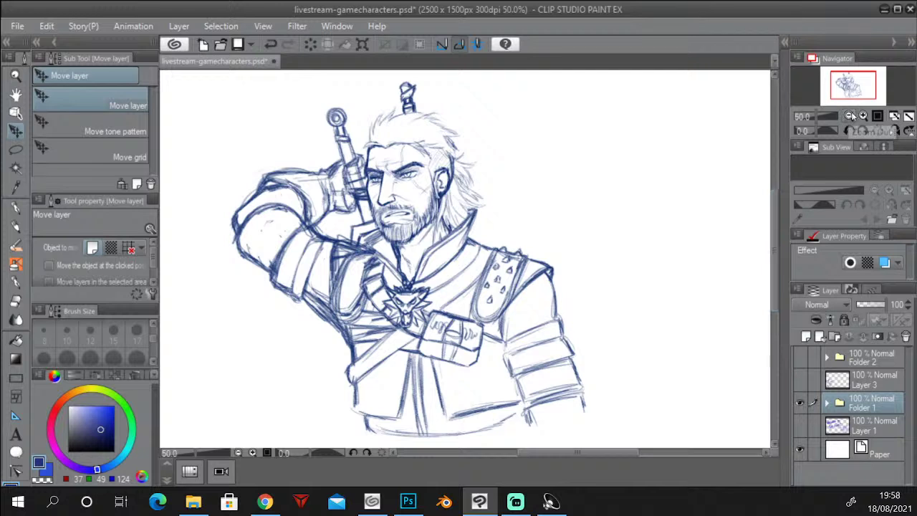
# Hide Folder 1, show Layer 3, and move its long-eared creature to the middle of the canvas.
pyautogui.click(850, 116)
pyautogui.click(801, 403)
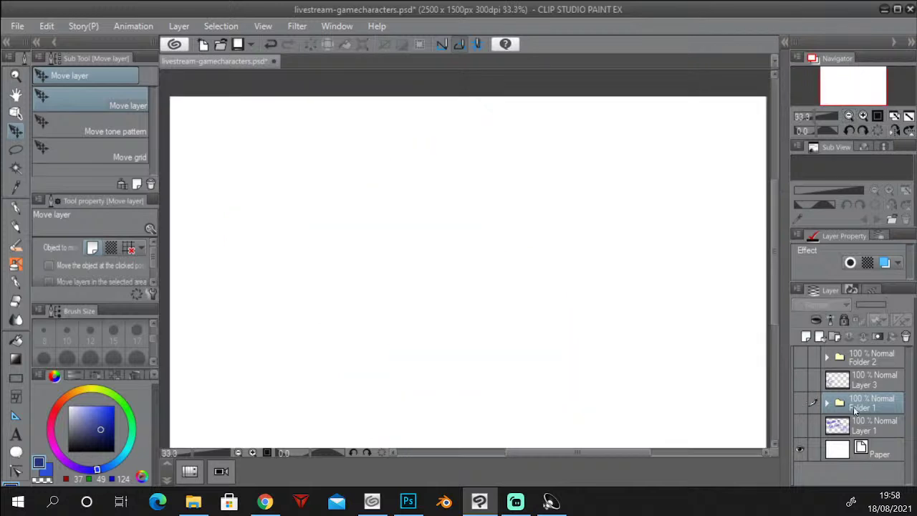
pyautogui.click(802, 379)
pyautogui.click(848, 381)
pyautogui.moveTo(291, 394)
pyautogui.mouseDown()
pyautogui.moveTo(446, 322)
pyautogui.moveTo(489, 314)
pyautogui.mouseUp()
pyautogui.click(862, 116)
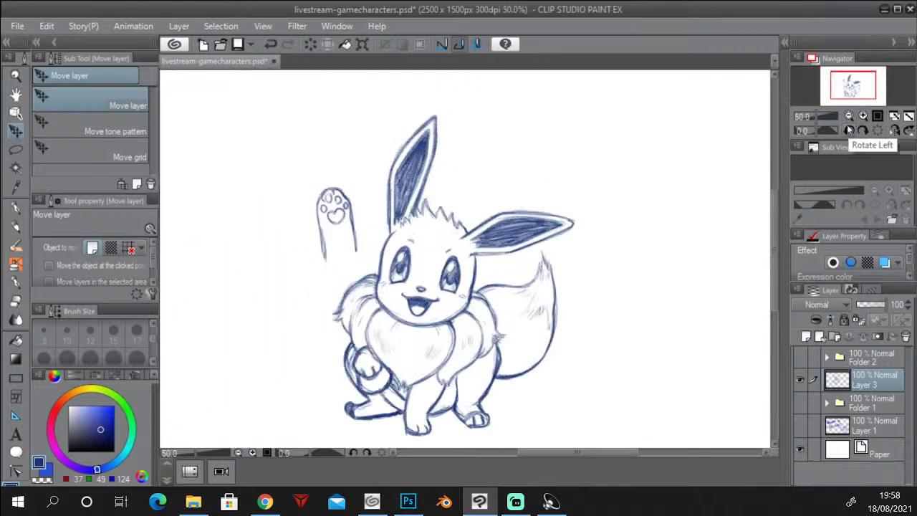
# Hide Layer 3, show Folder 2 with the tricorn-hatted swordsman, and save the drawing.
pyautogui.click(801, 379)
pyautogui.click(800, 357)
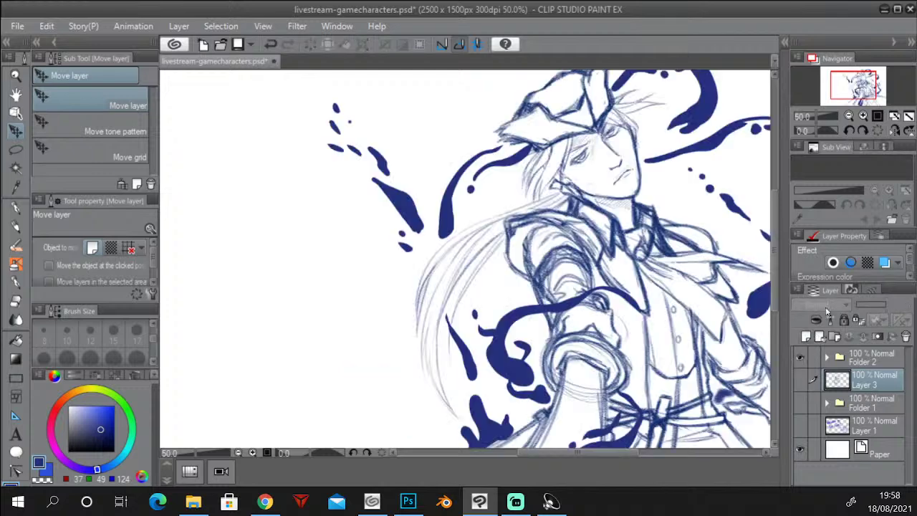
pyautogui.click(849, 116)
pyautogui.click(863, 116)
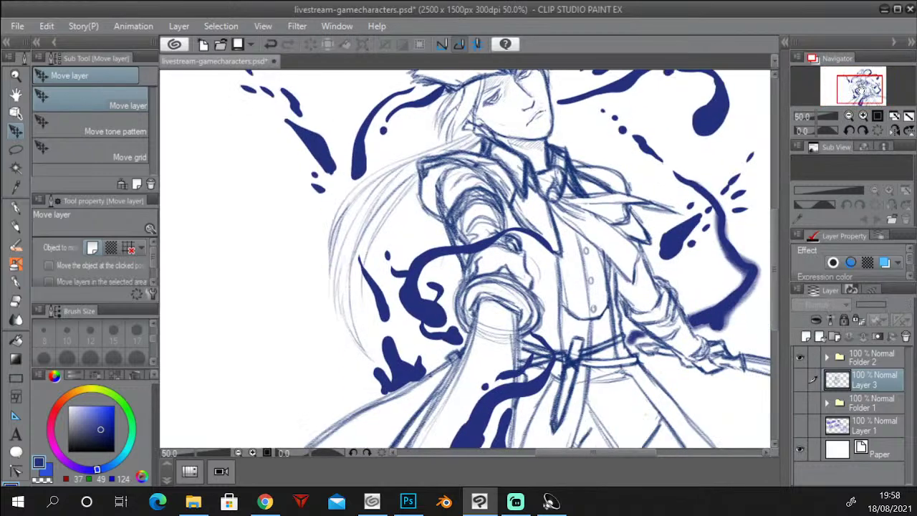
pyautogui.moveTo(862, 91); pyautogui.dragTo(855, 93)
pyautogui.click(850, 116)
pyautogui.moveTo(774, 205); pyautogui.dragTo(773, 208)
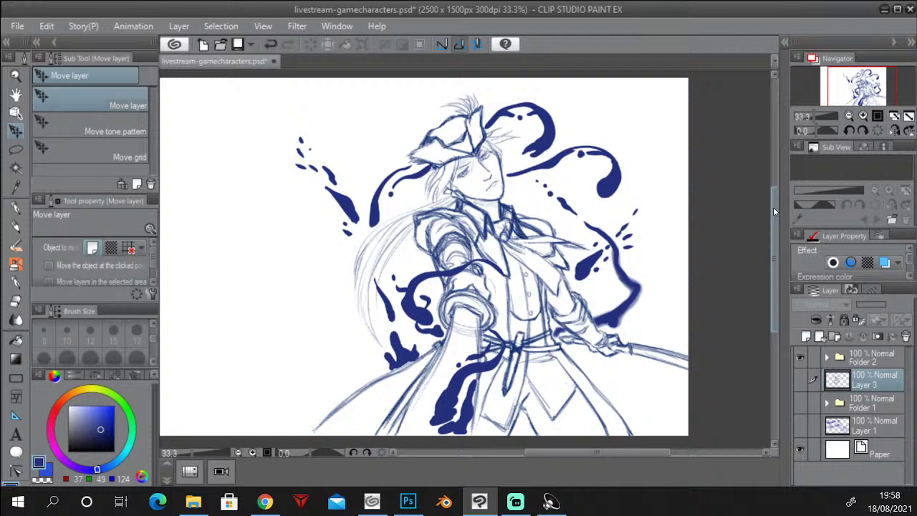
pyautogui.hotkey('ctrl', 's')
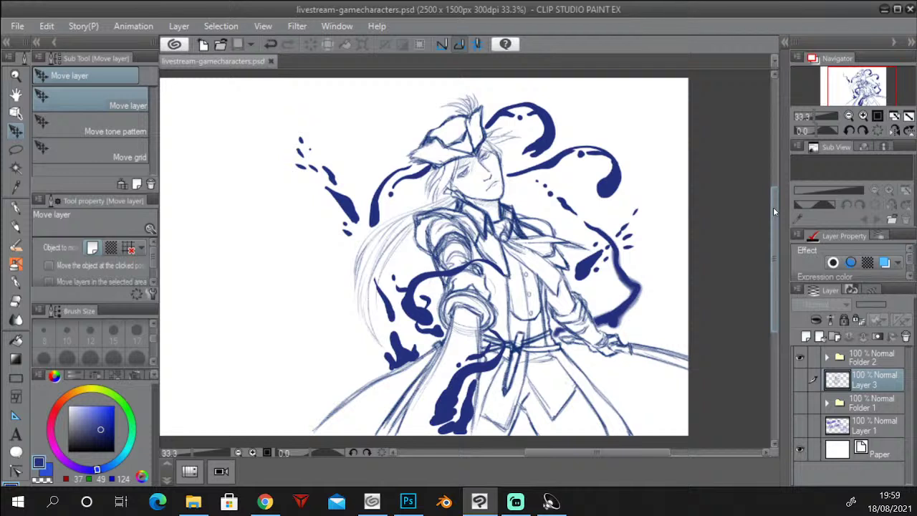